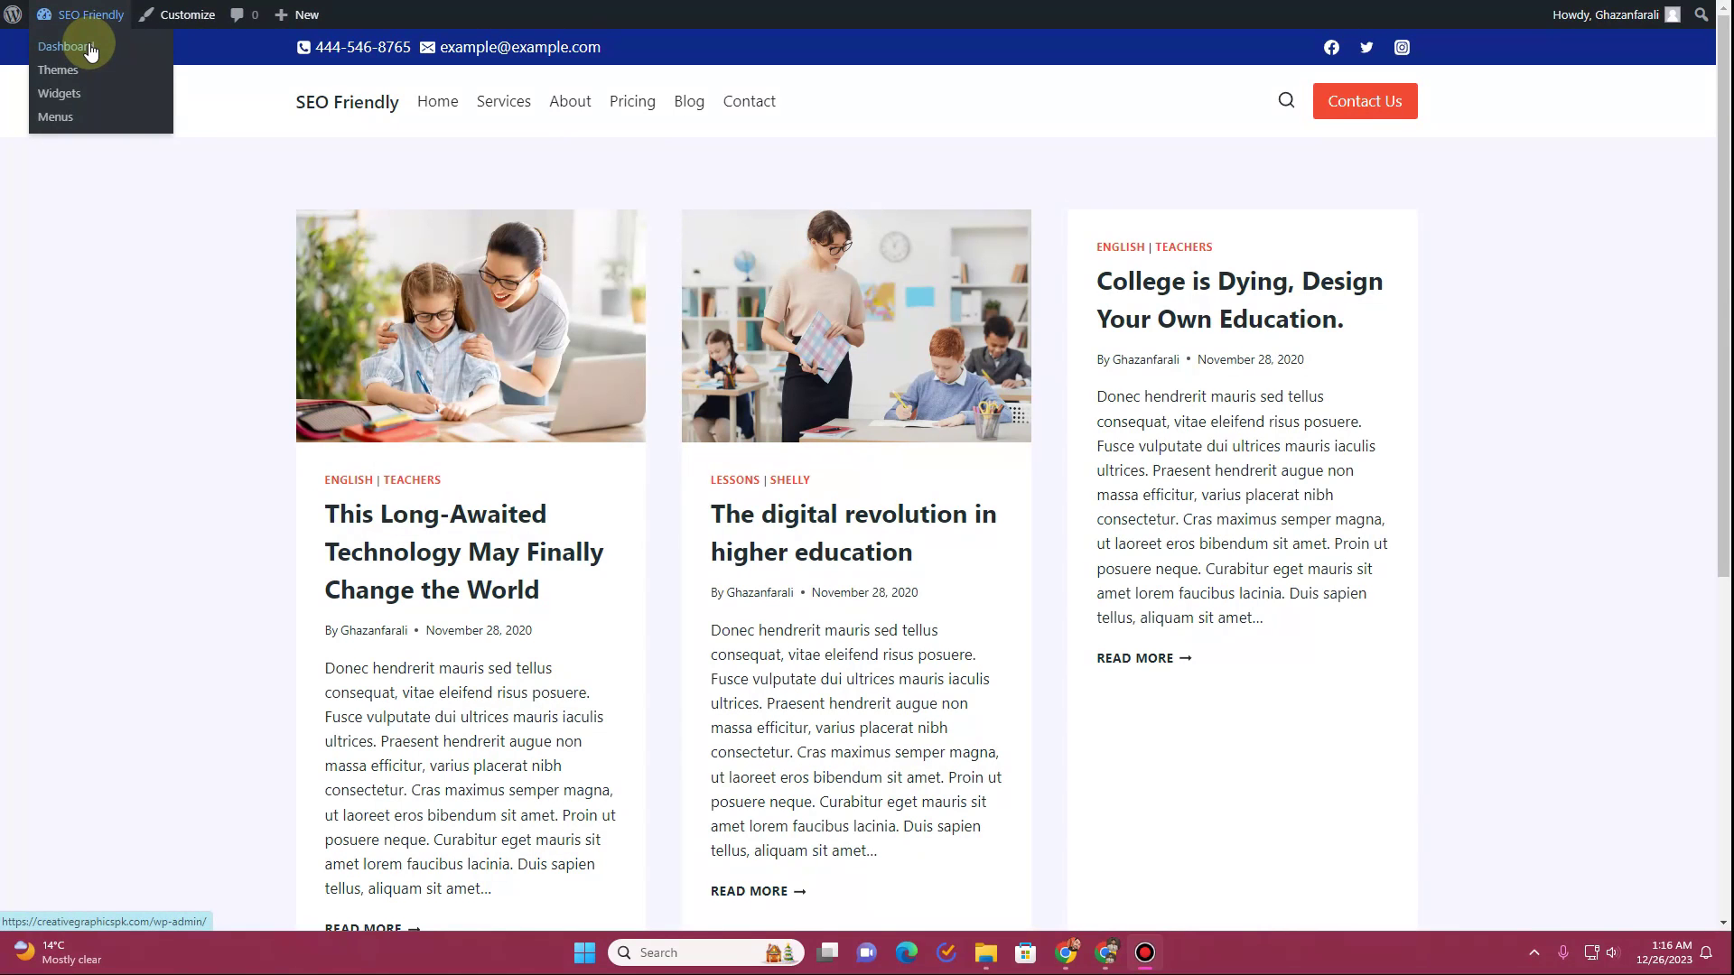
Open the site's admin dashboard and review the installed Kadence Blocks, Kadence Blocks PRO and Kadence Pro plugins
click(91, 51)
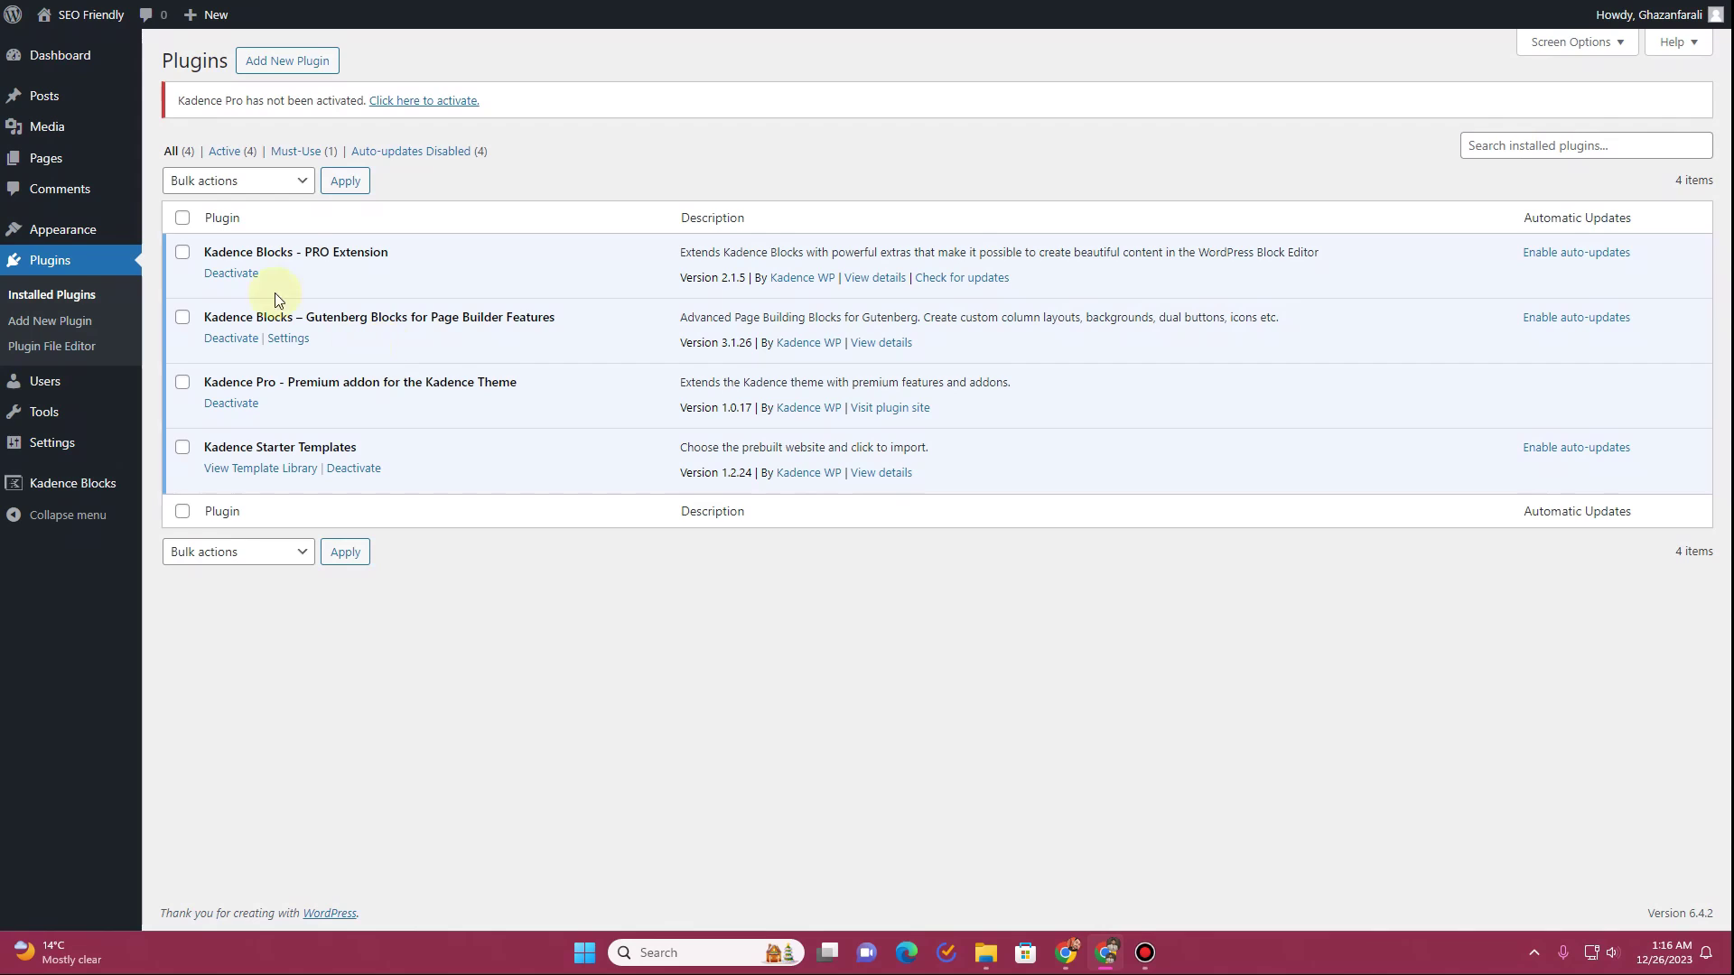
drag(261, 247, 368, 252)
drag(246, 317, 379, 316)
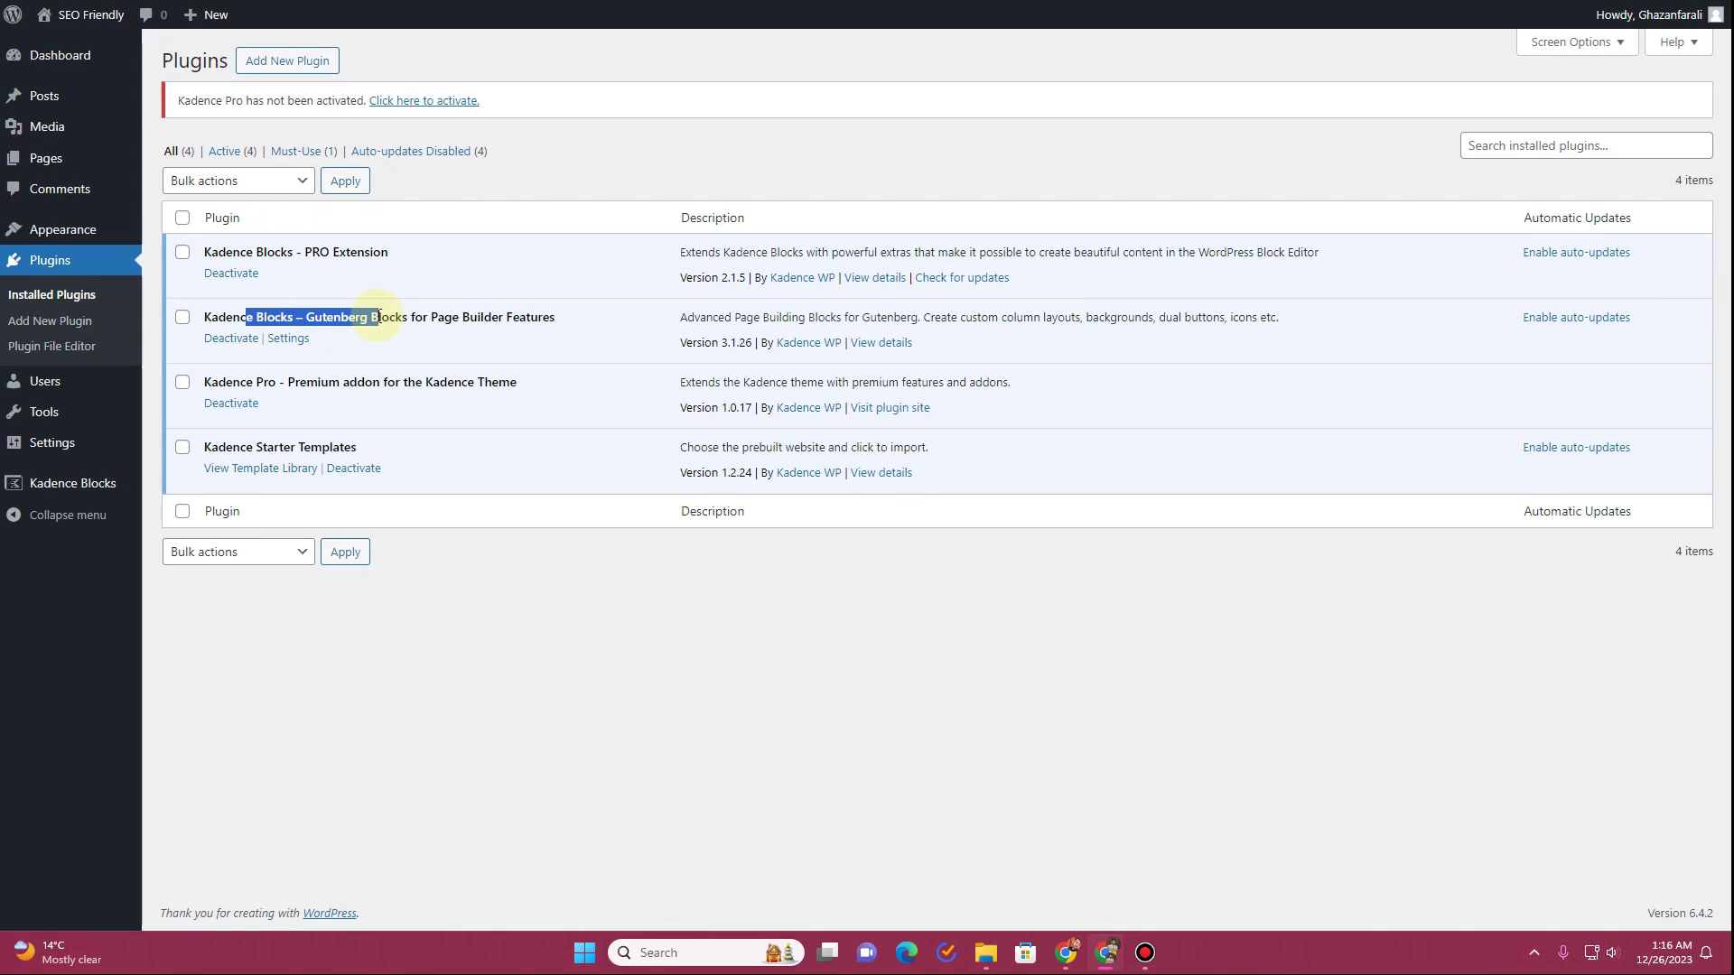
drag(228, 381, 348, 387)
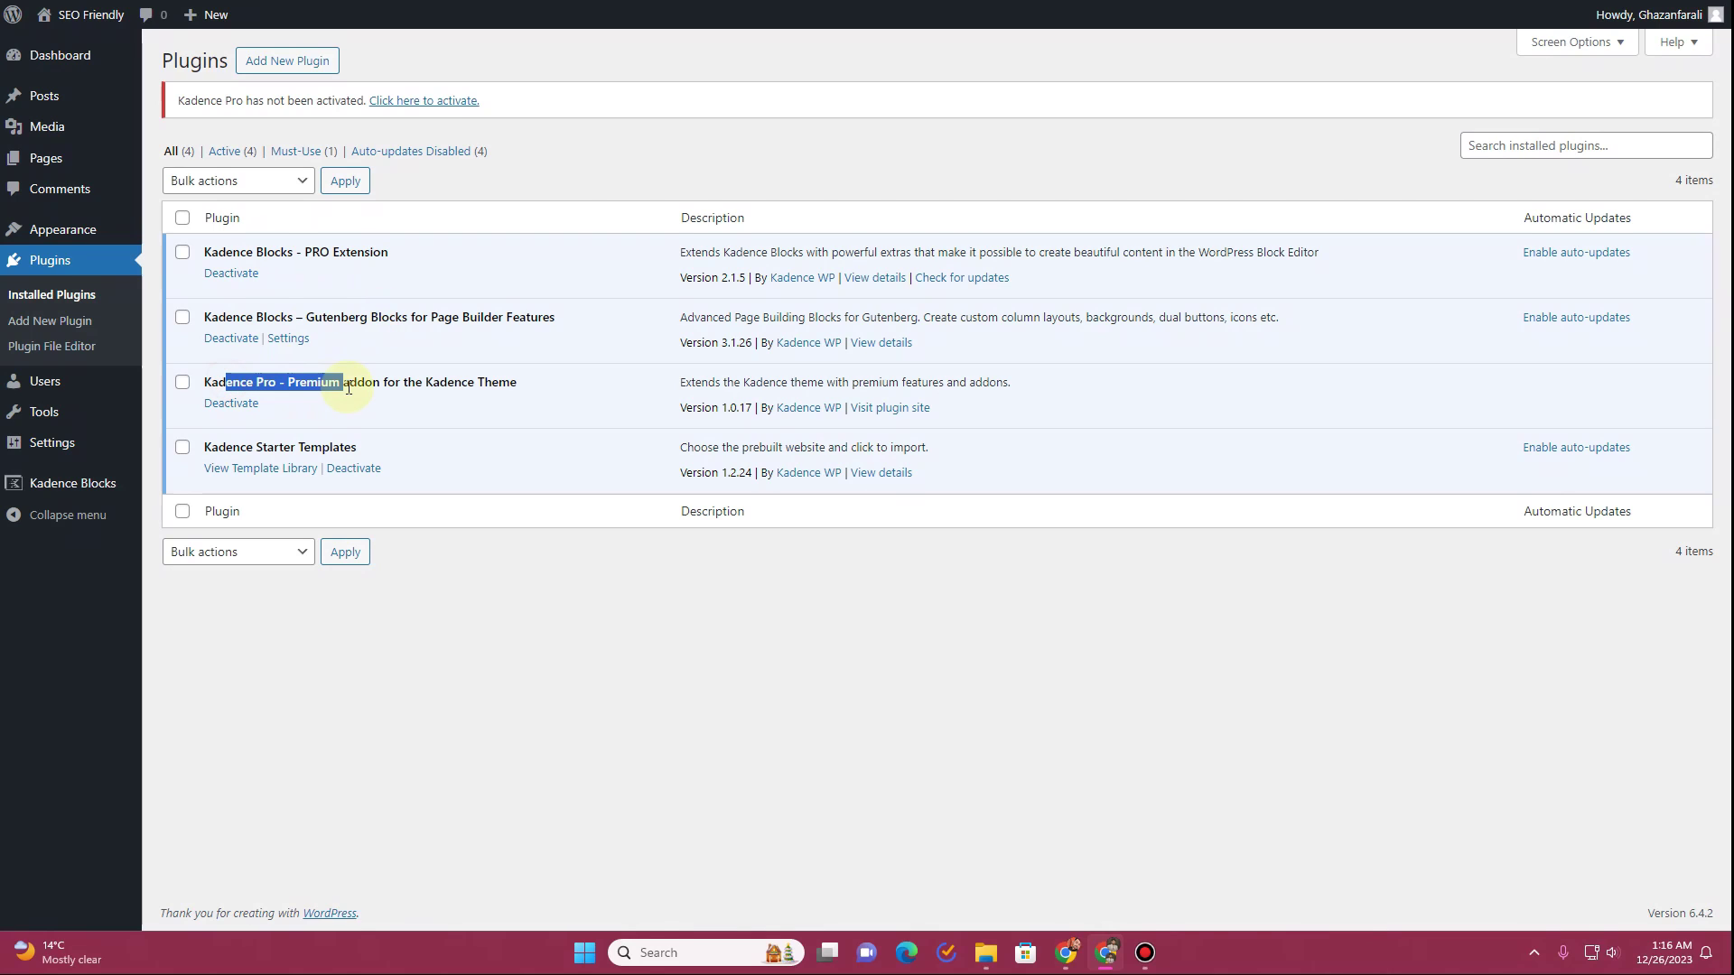
Open the Kadence theme settings and look through the site customization options and Pro Addons
mouse_move(139, 228)
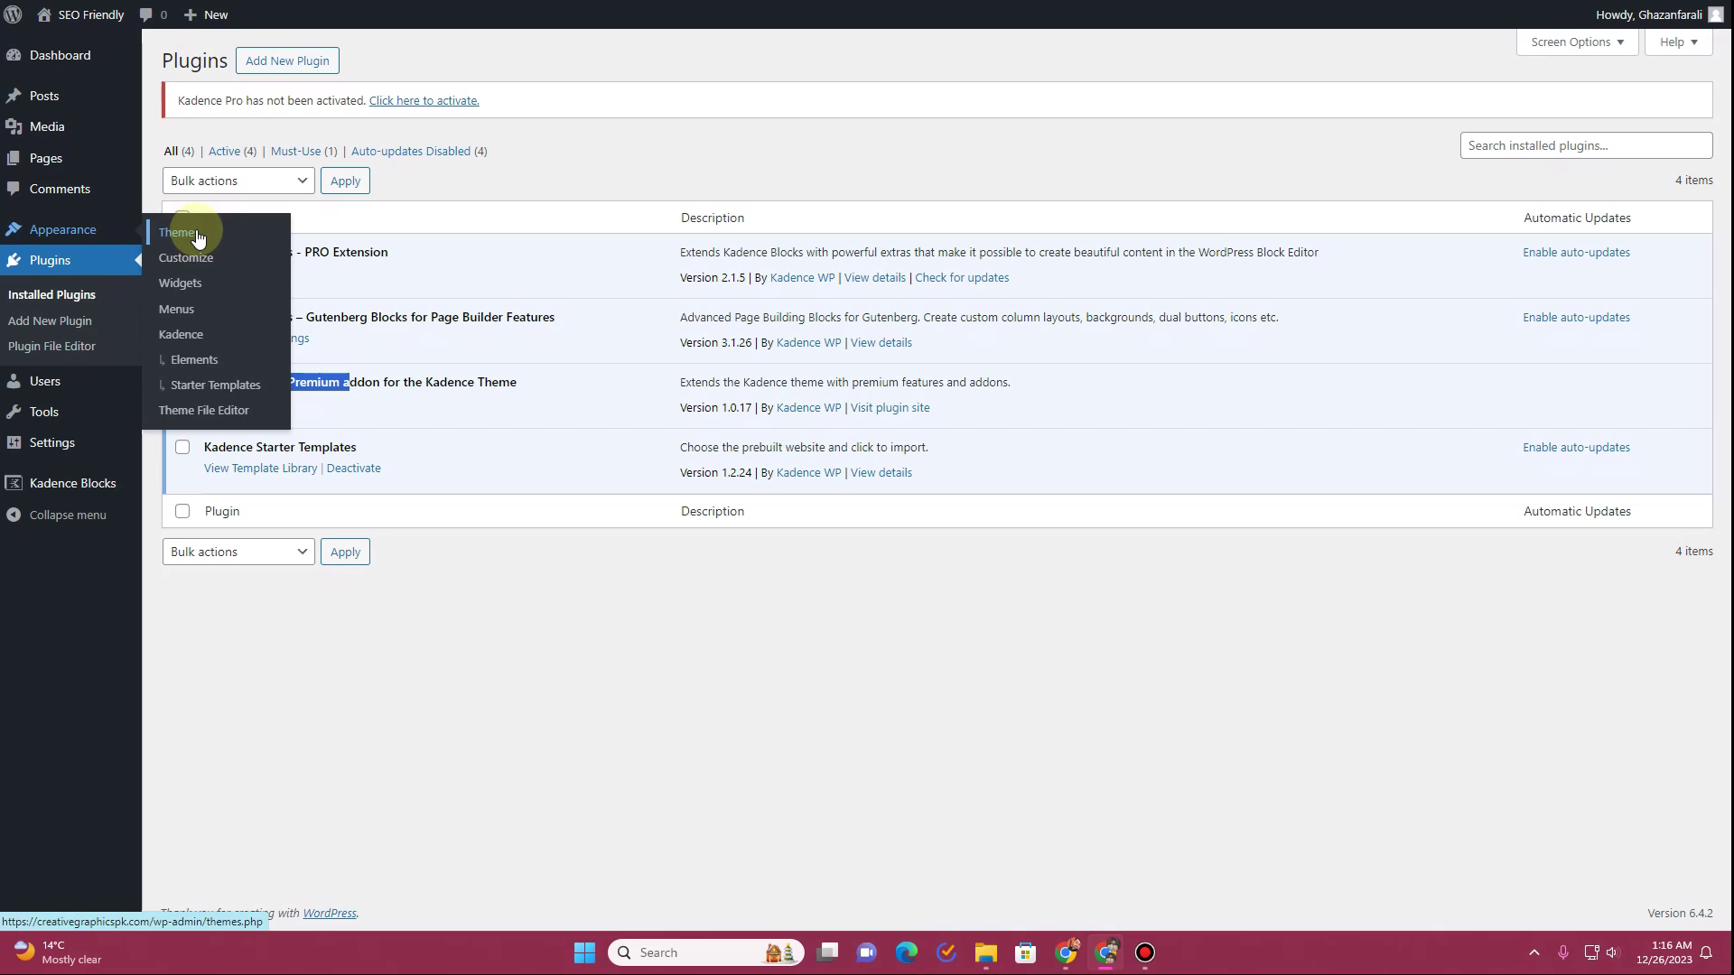
click(204, 336)
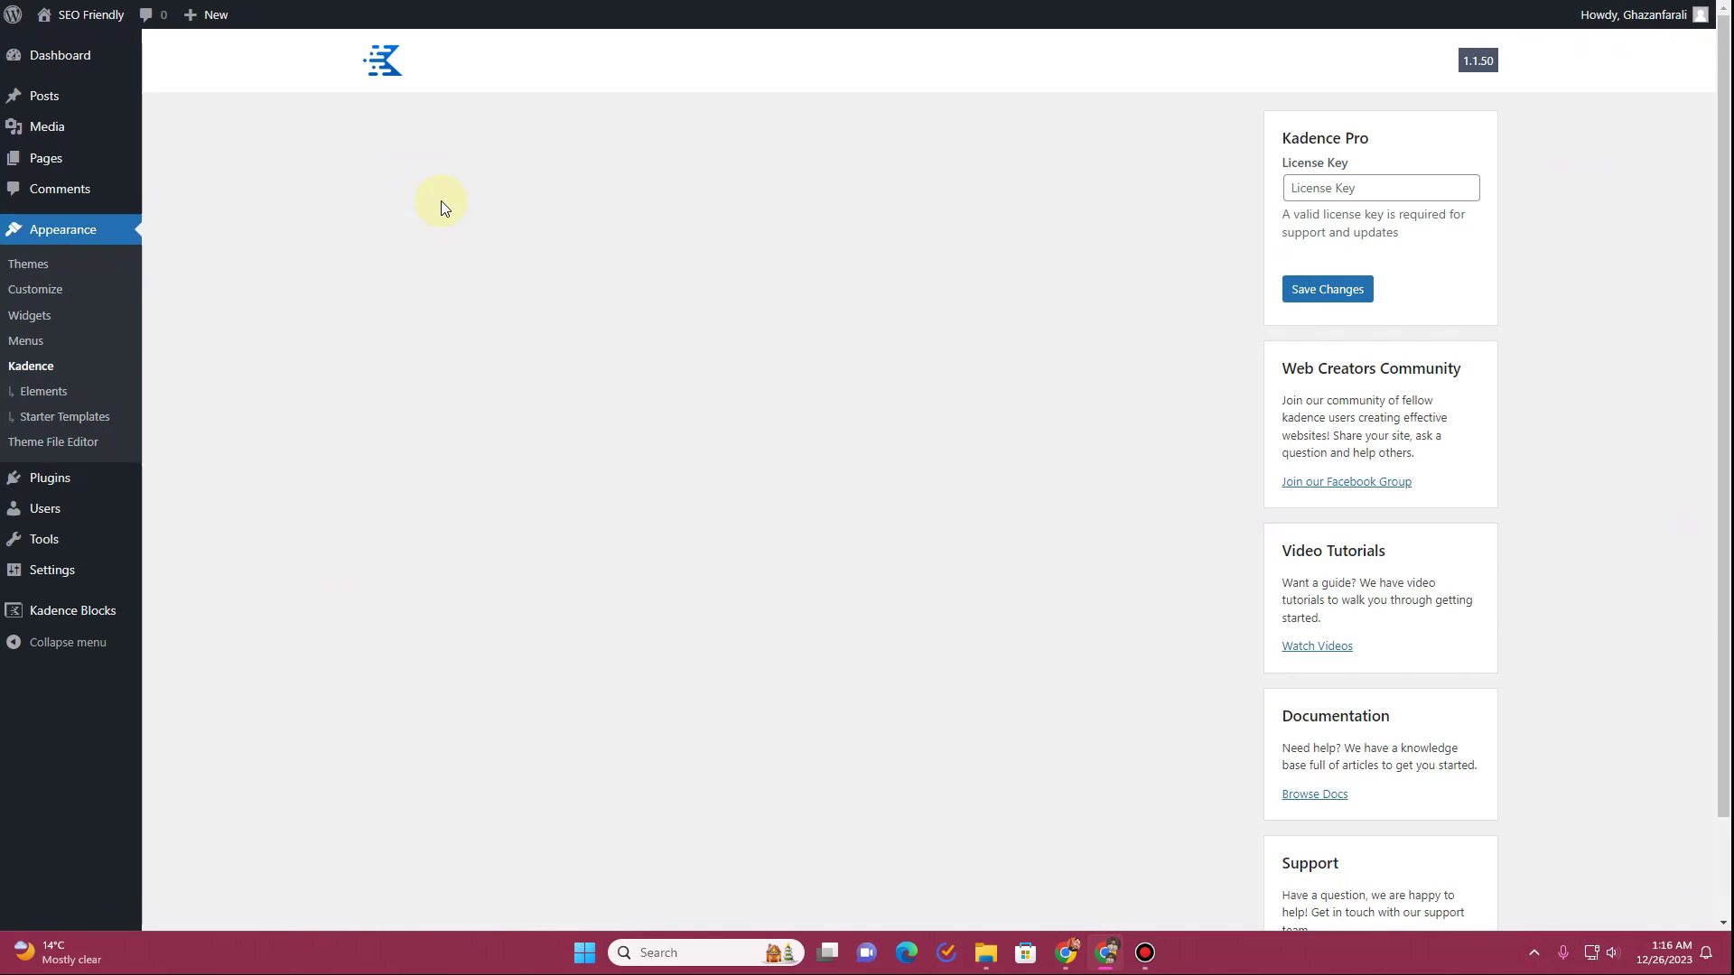
scroll(536, 328, down, 1)
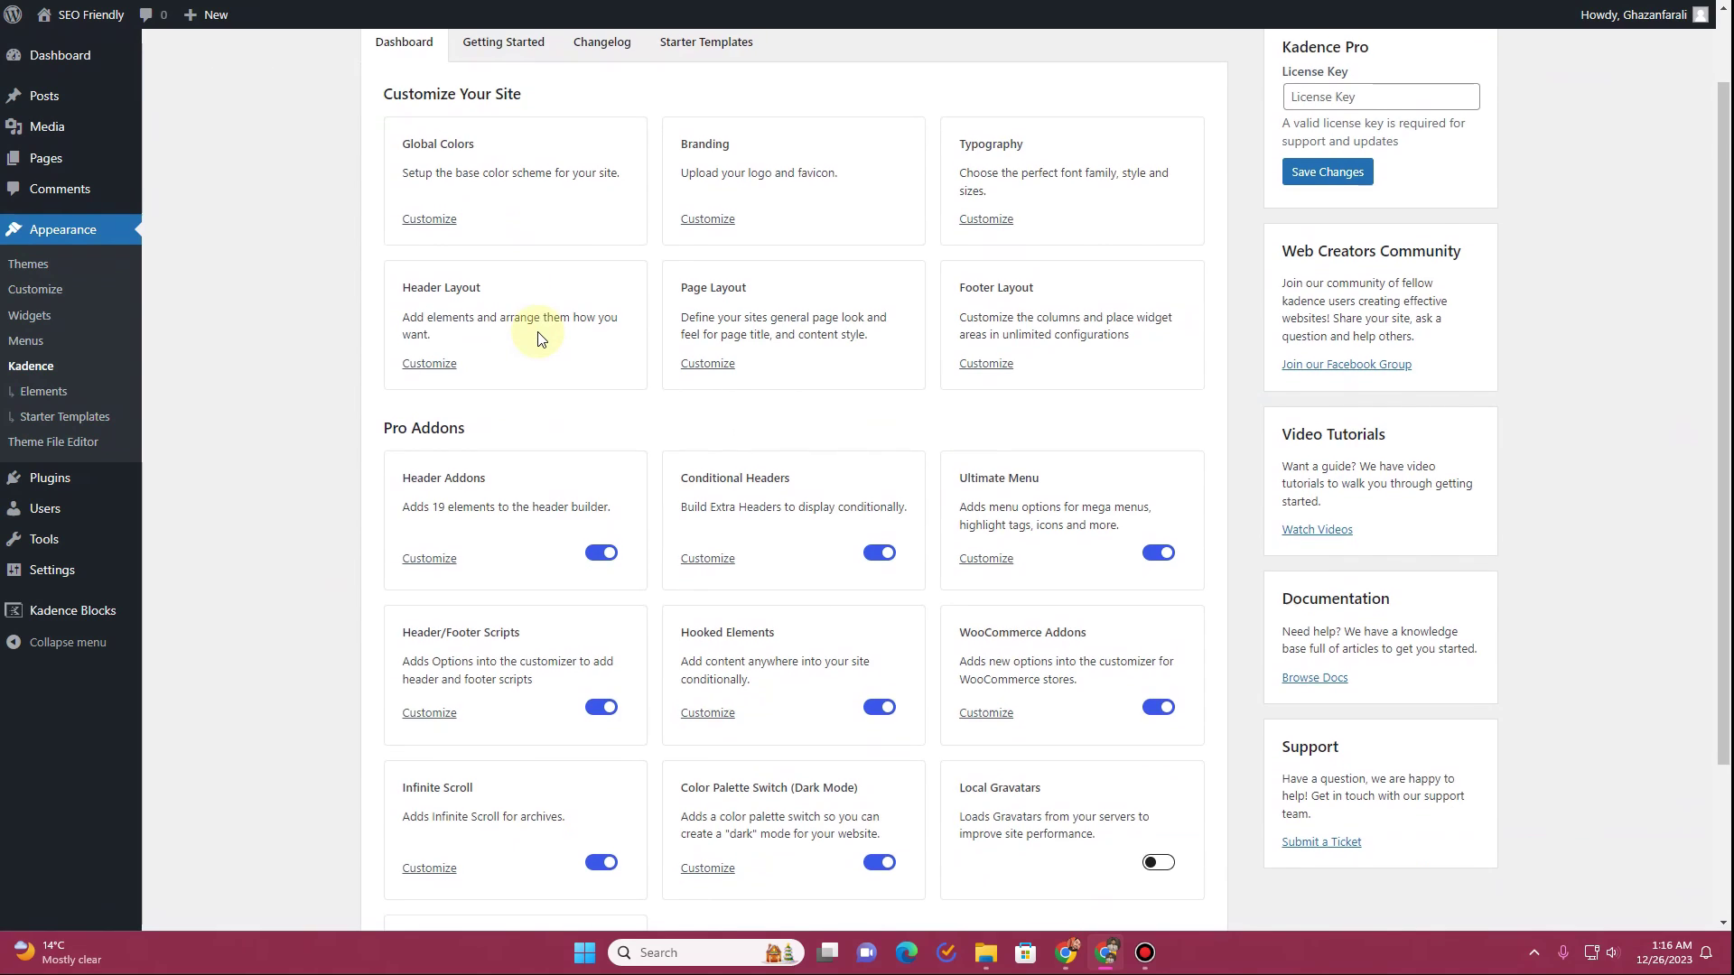
scroll(539, 333, down, 2)
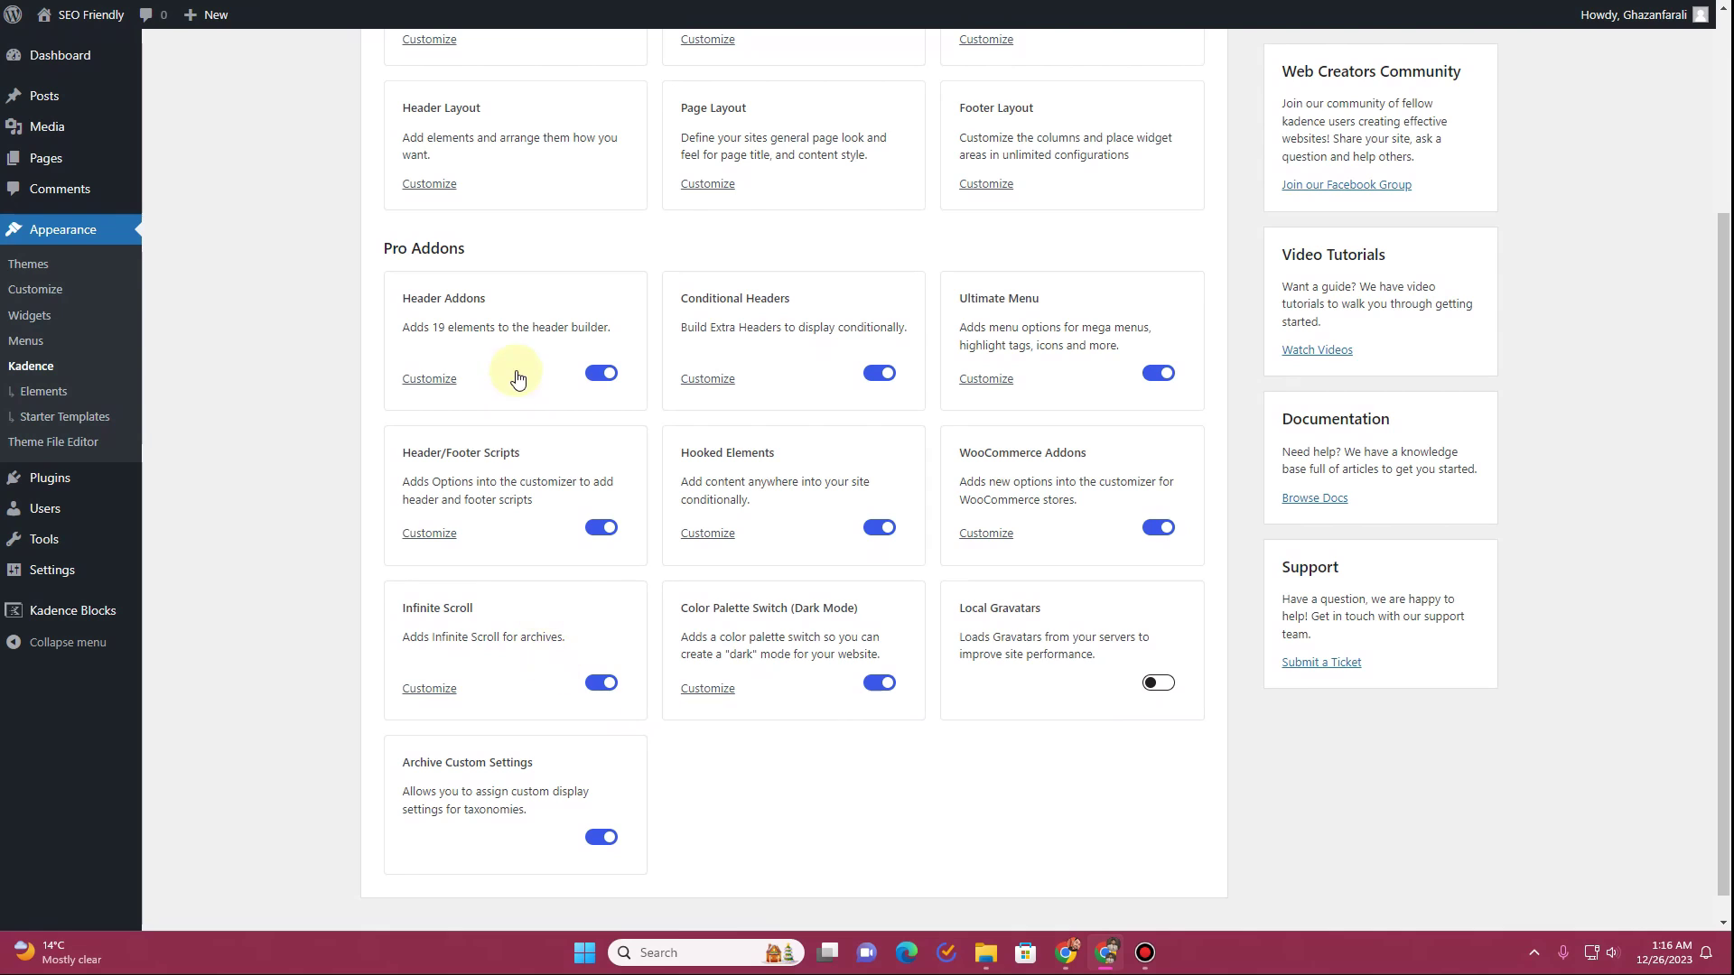
scroll(546, 510, down, 1)
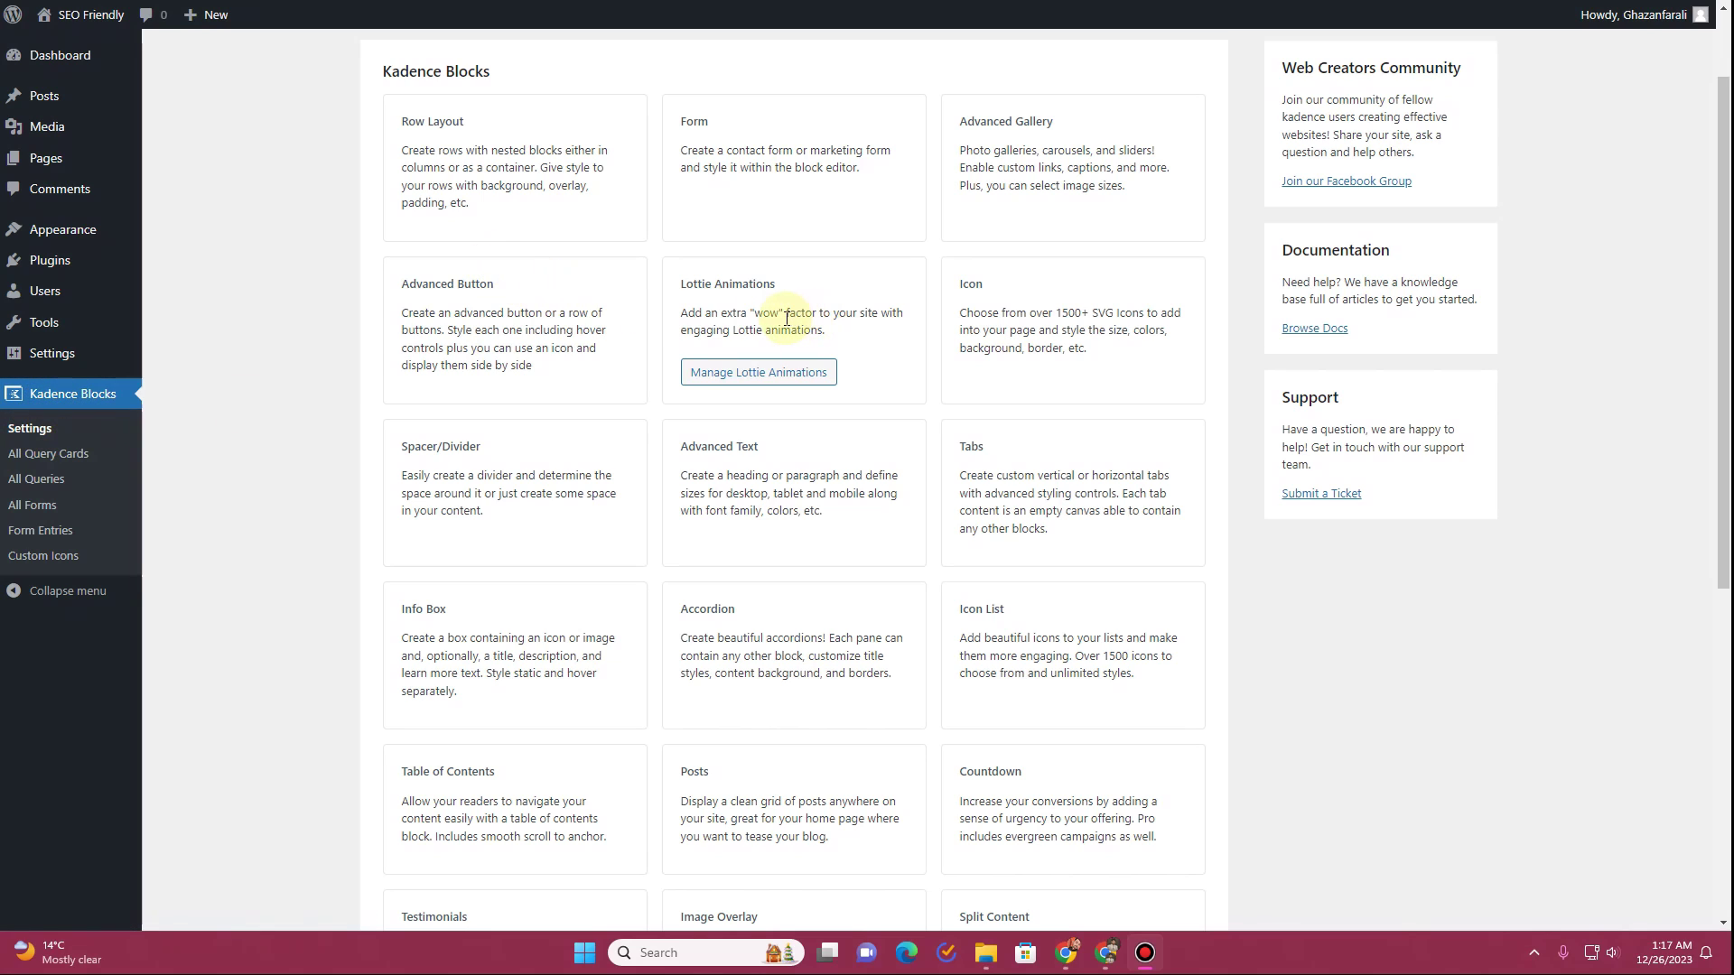
Look through the list of available blocks in the Kadence Blocks settings
scroll(785, 318, down, 5)
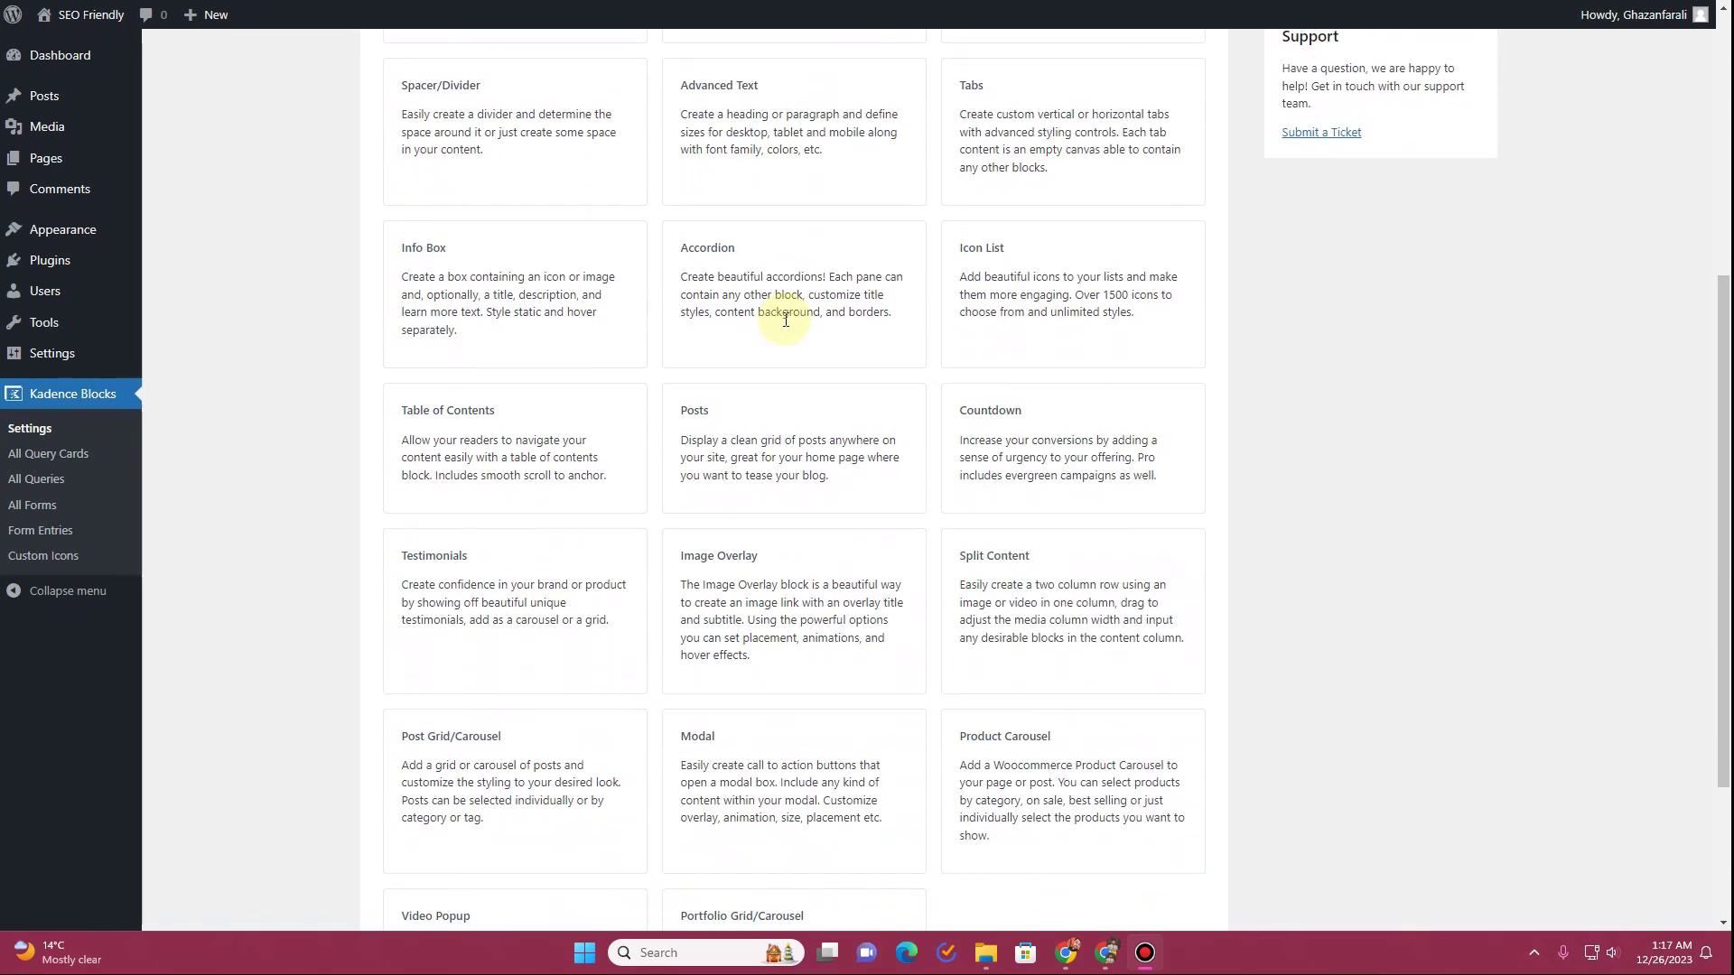
scroll(786, 319, down, 2)
scroll(788, 323, up, 1)
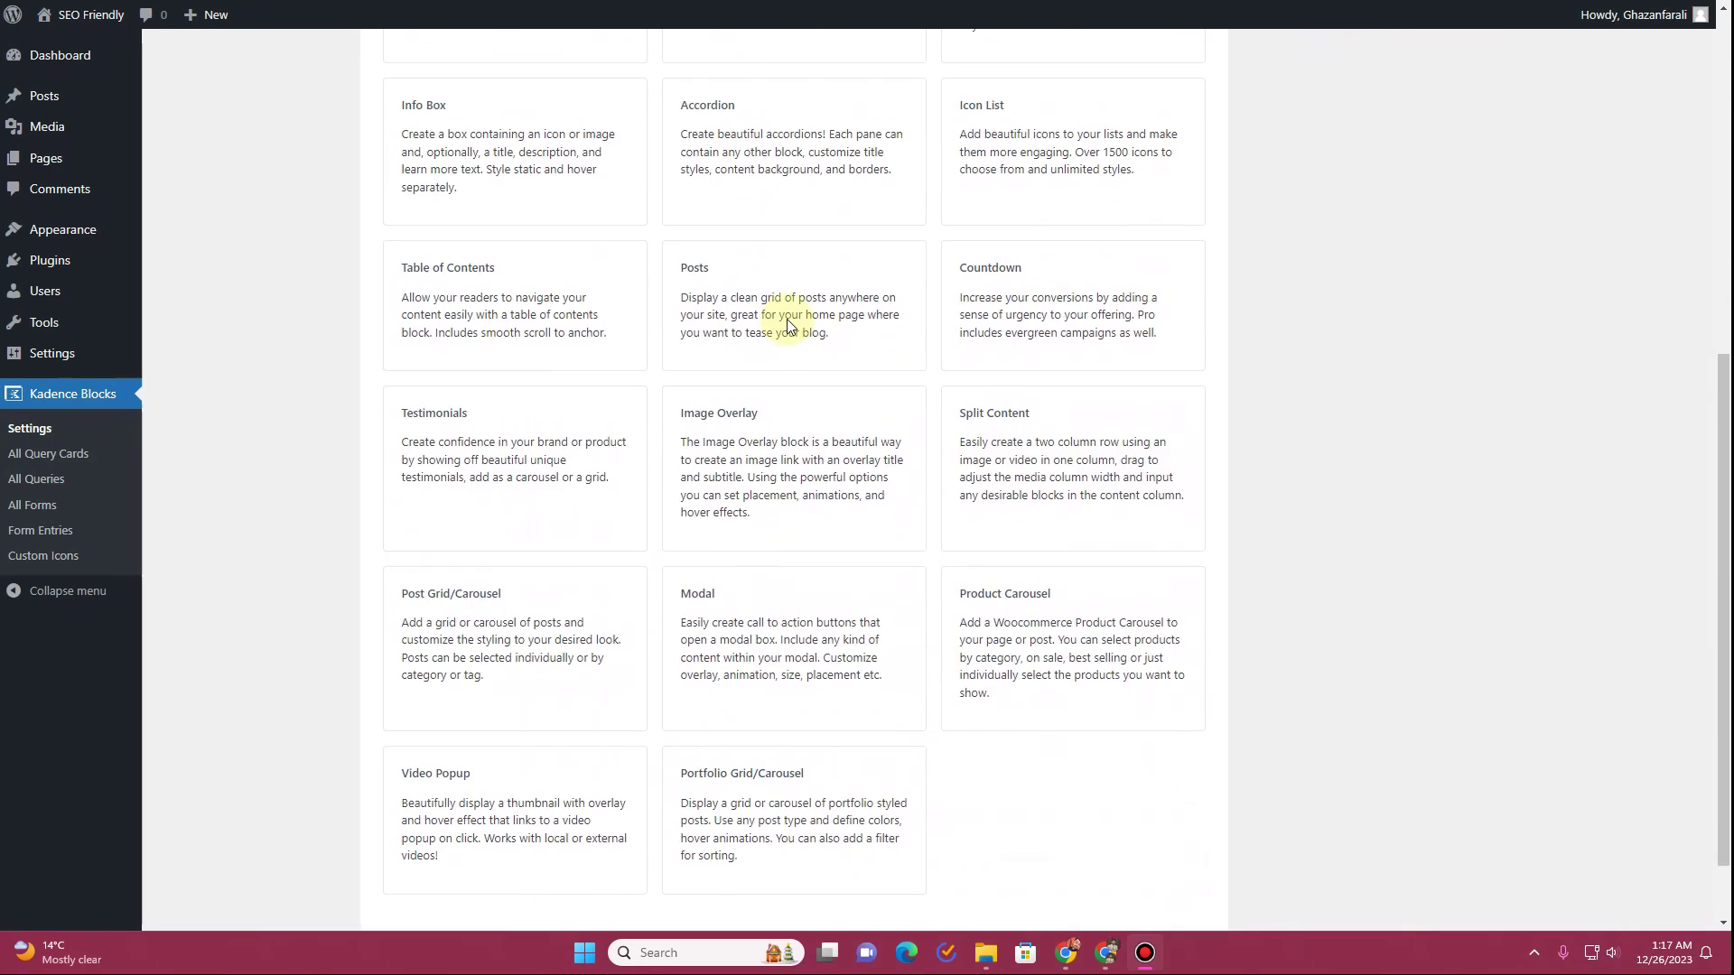
scroll(787, 319, down, 1)
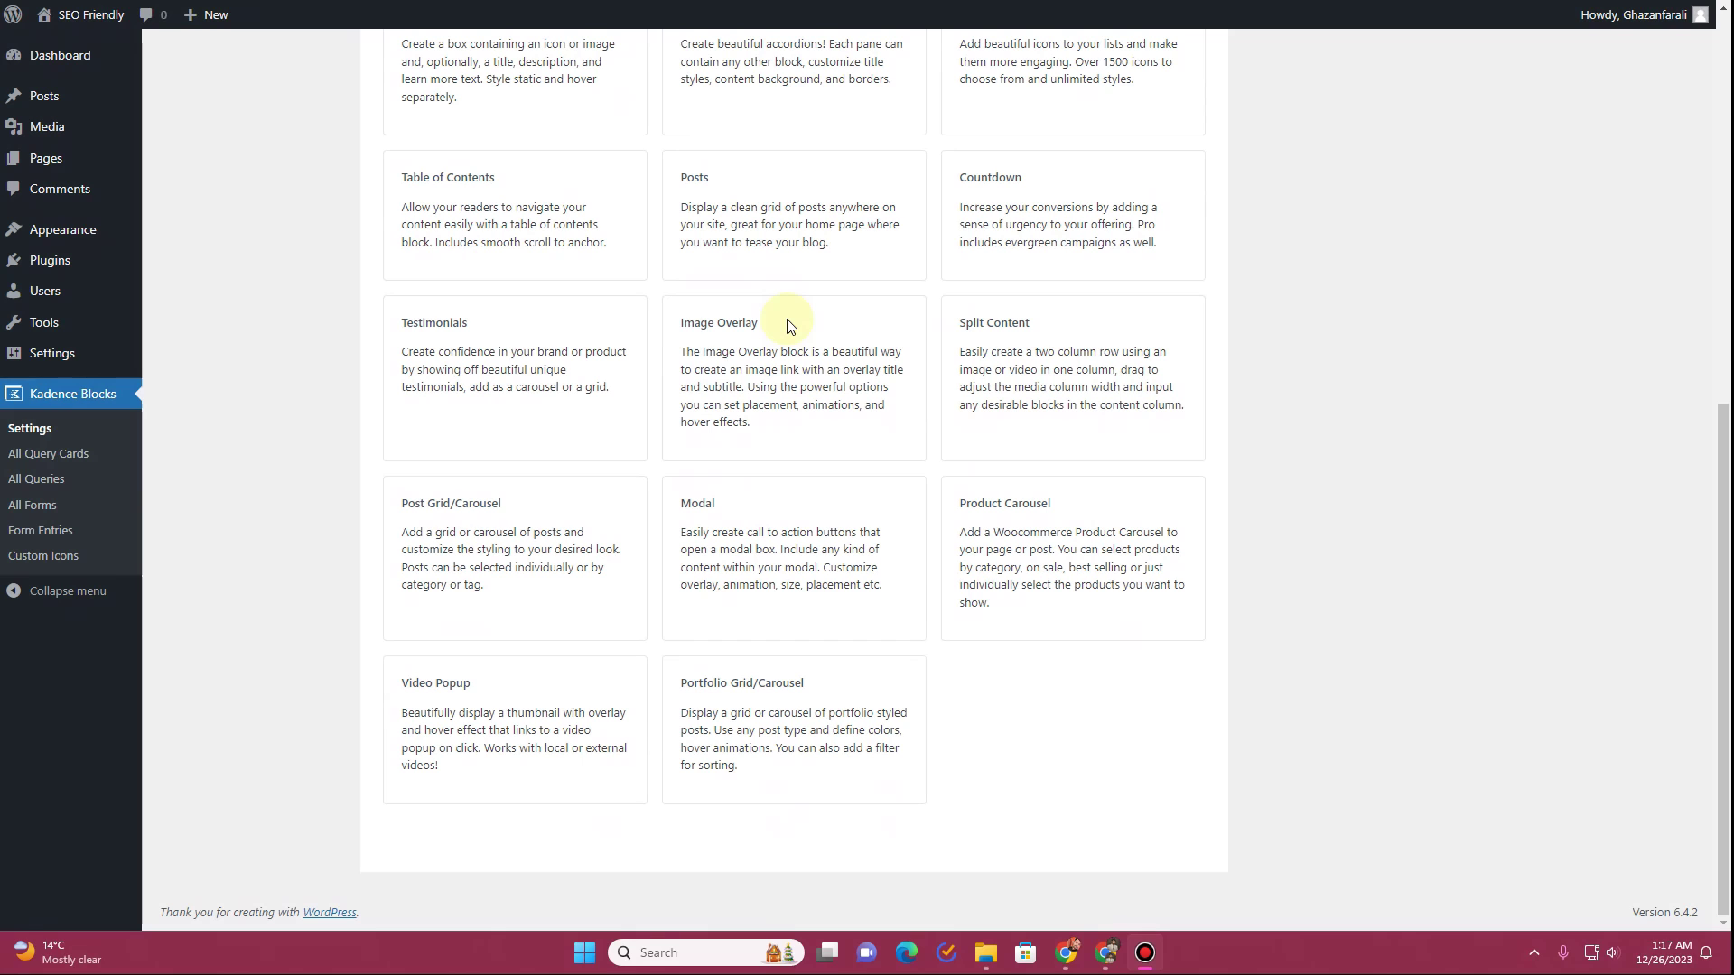
scroll(788, 325, up, 3)
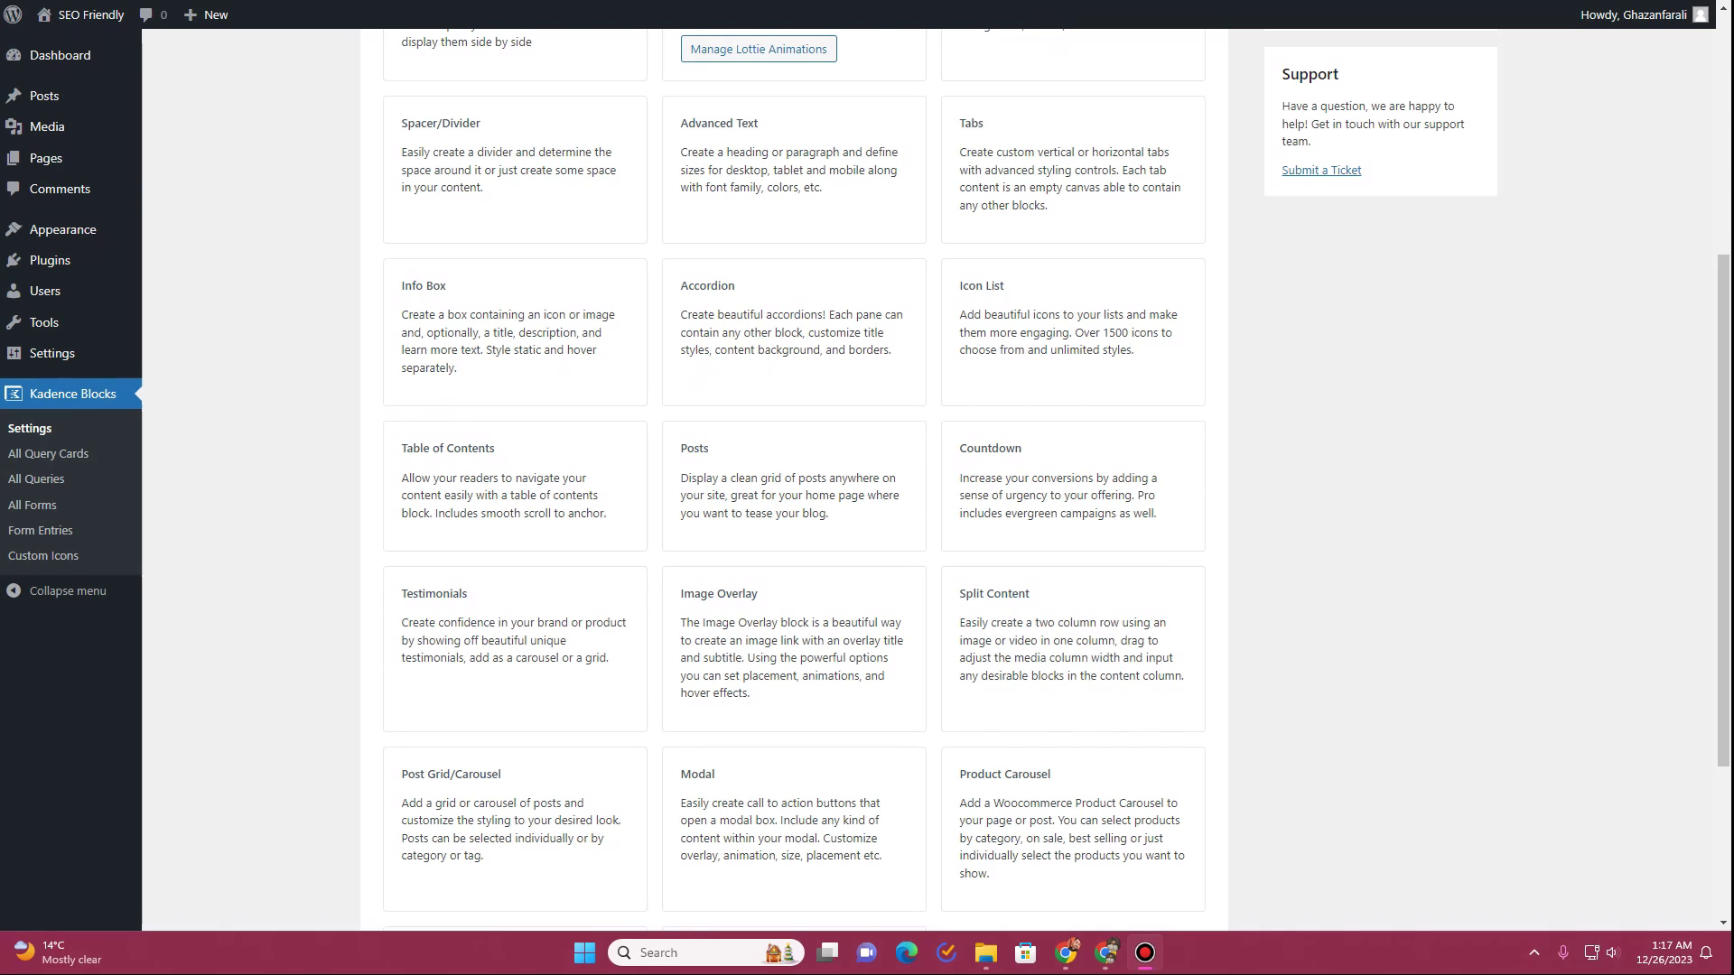
Open the Blog page for editing and compare it with its published version, checking the page title there
mouse_move(108, 157)
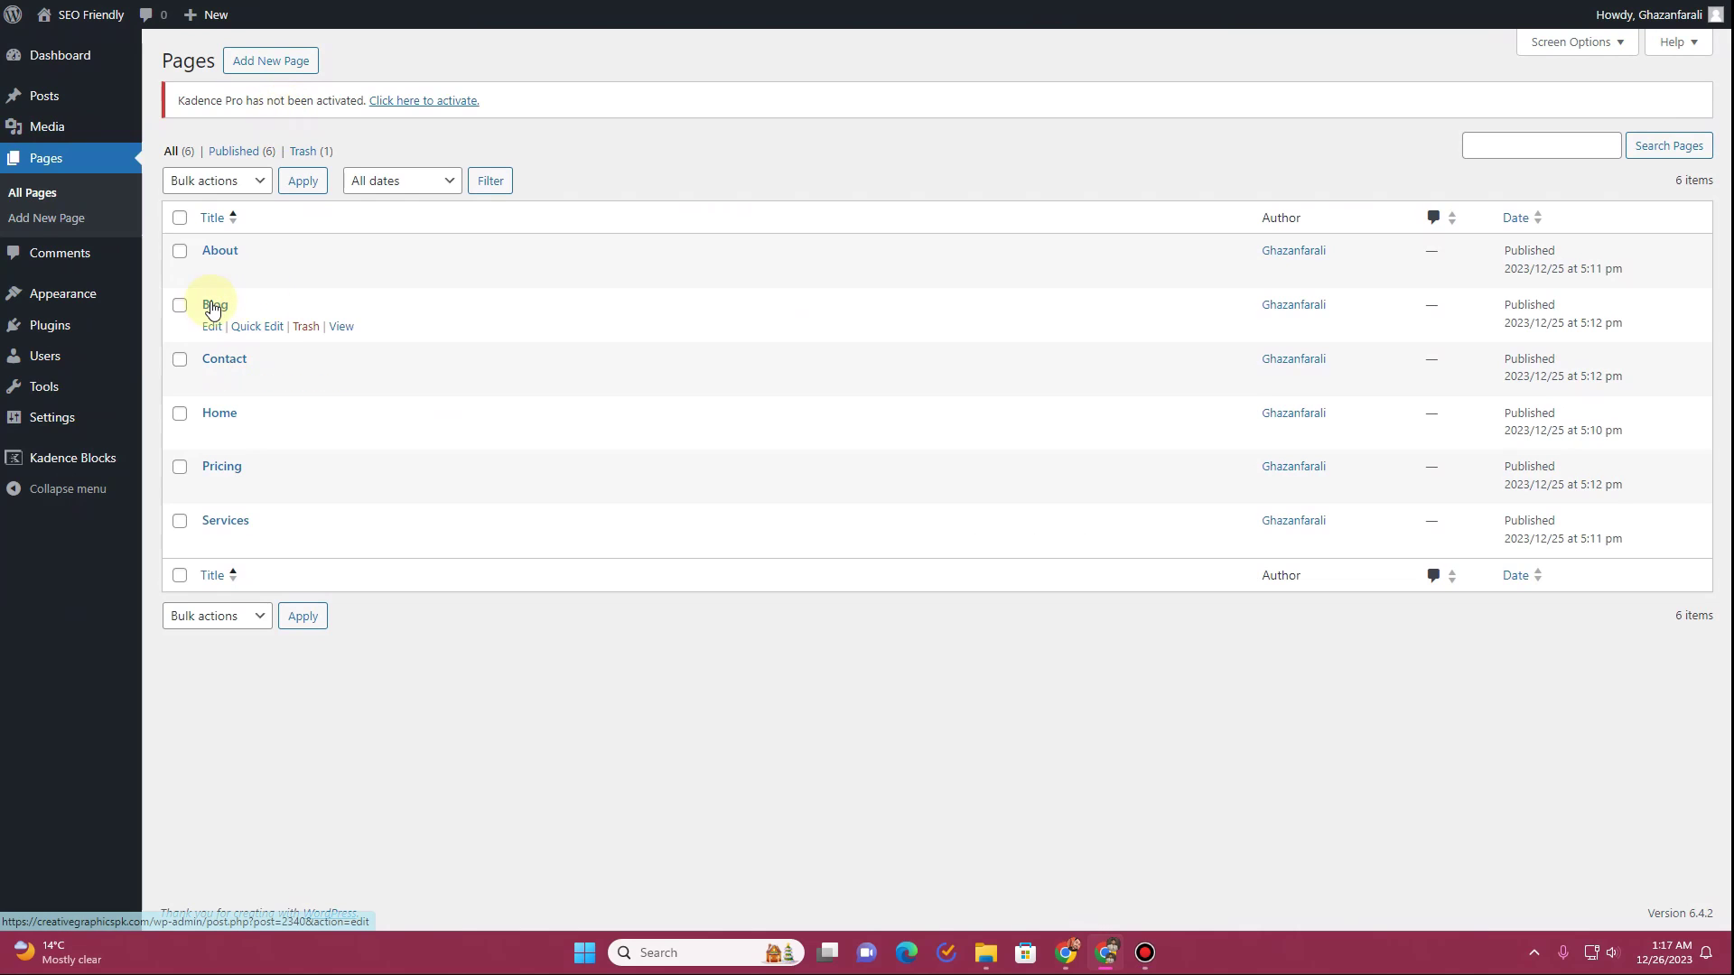
click(211, 327)
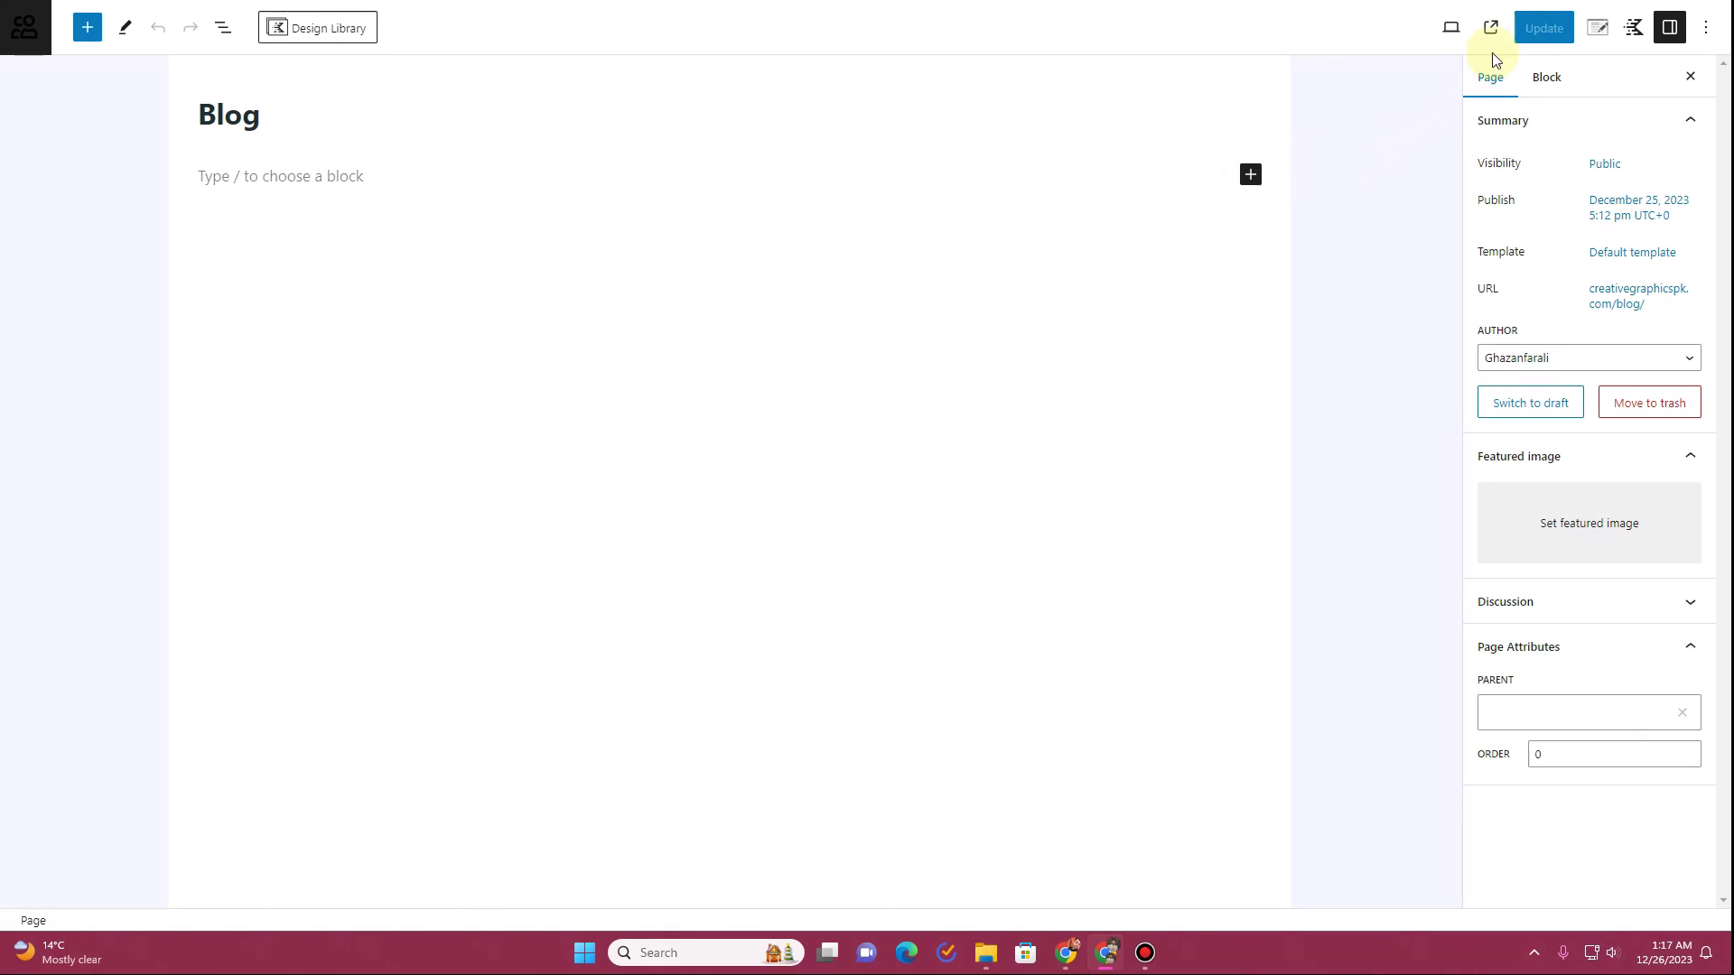
click(1492, 29)
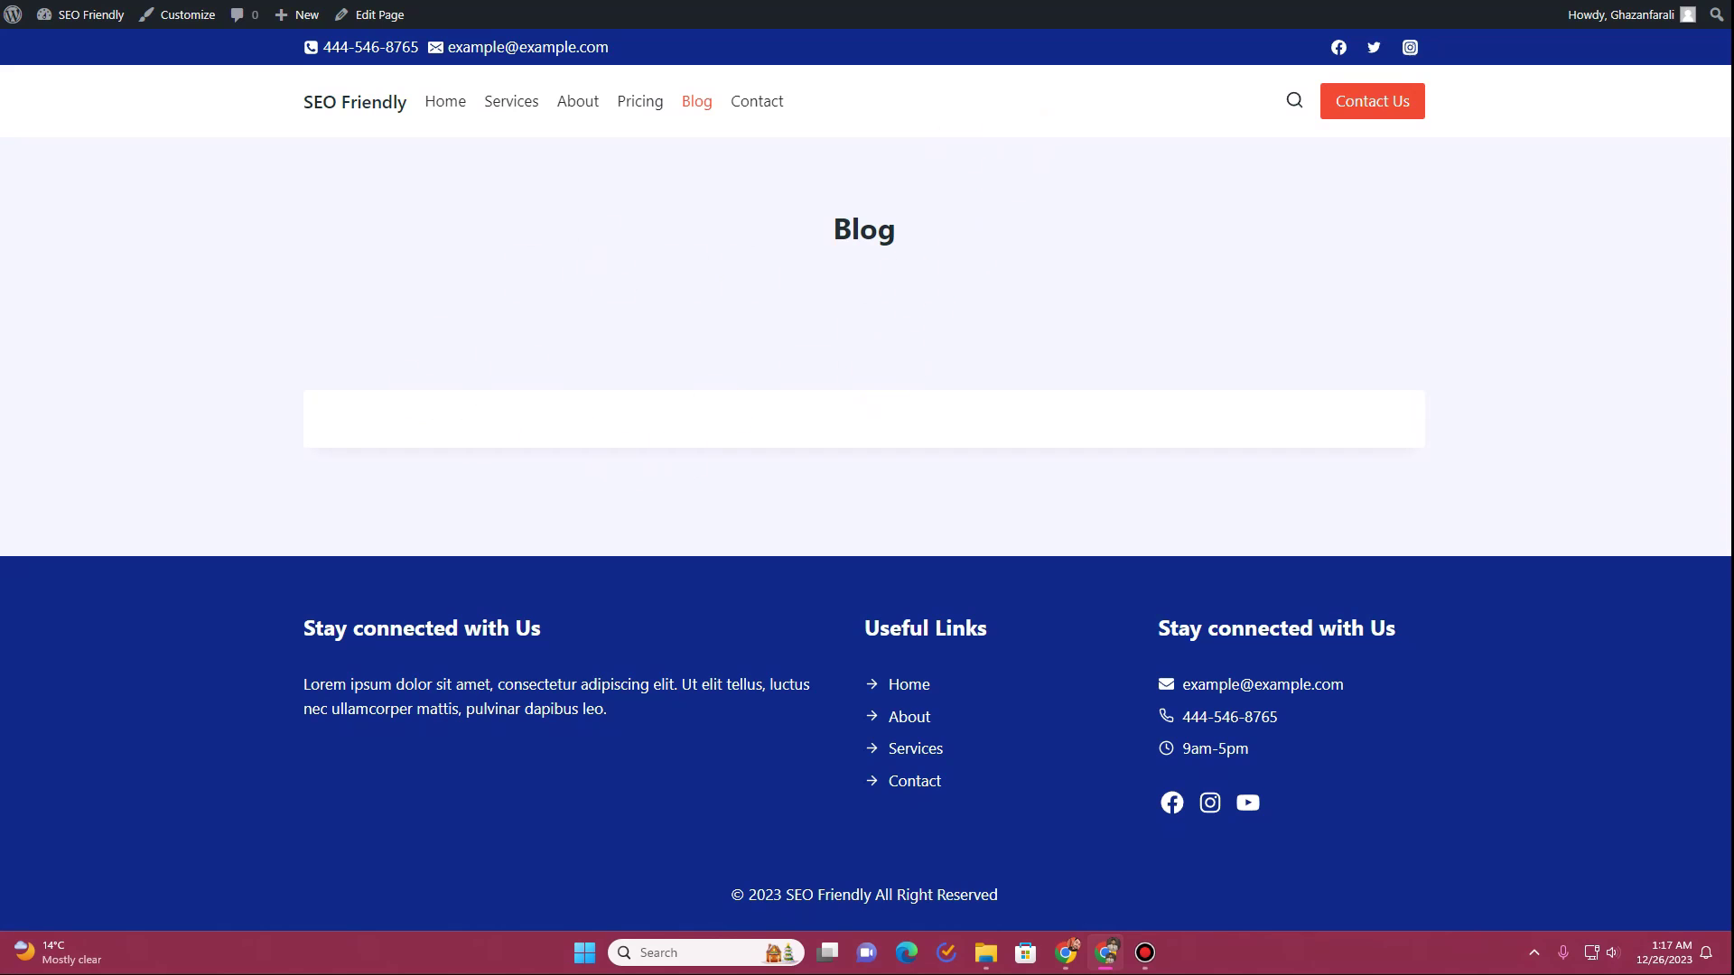
click(949, 10)
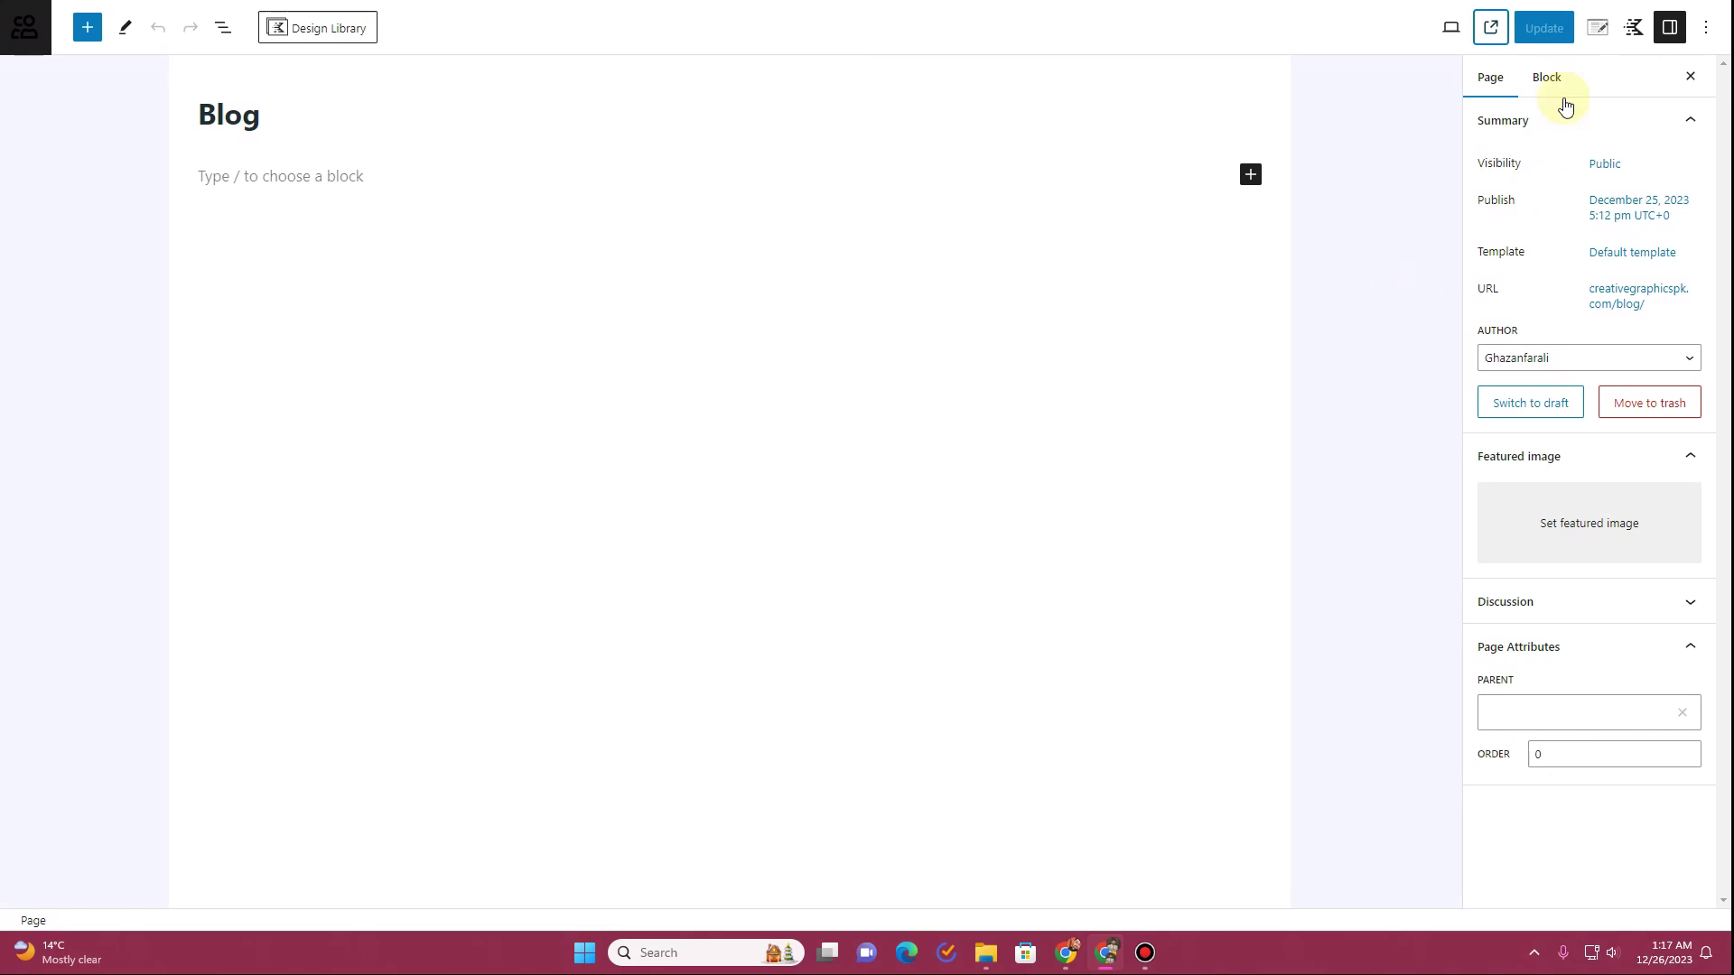
click(1156, 25)
drag(673, 206, 965, 244)
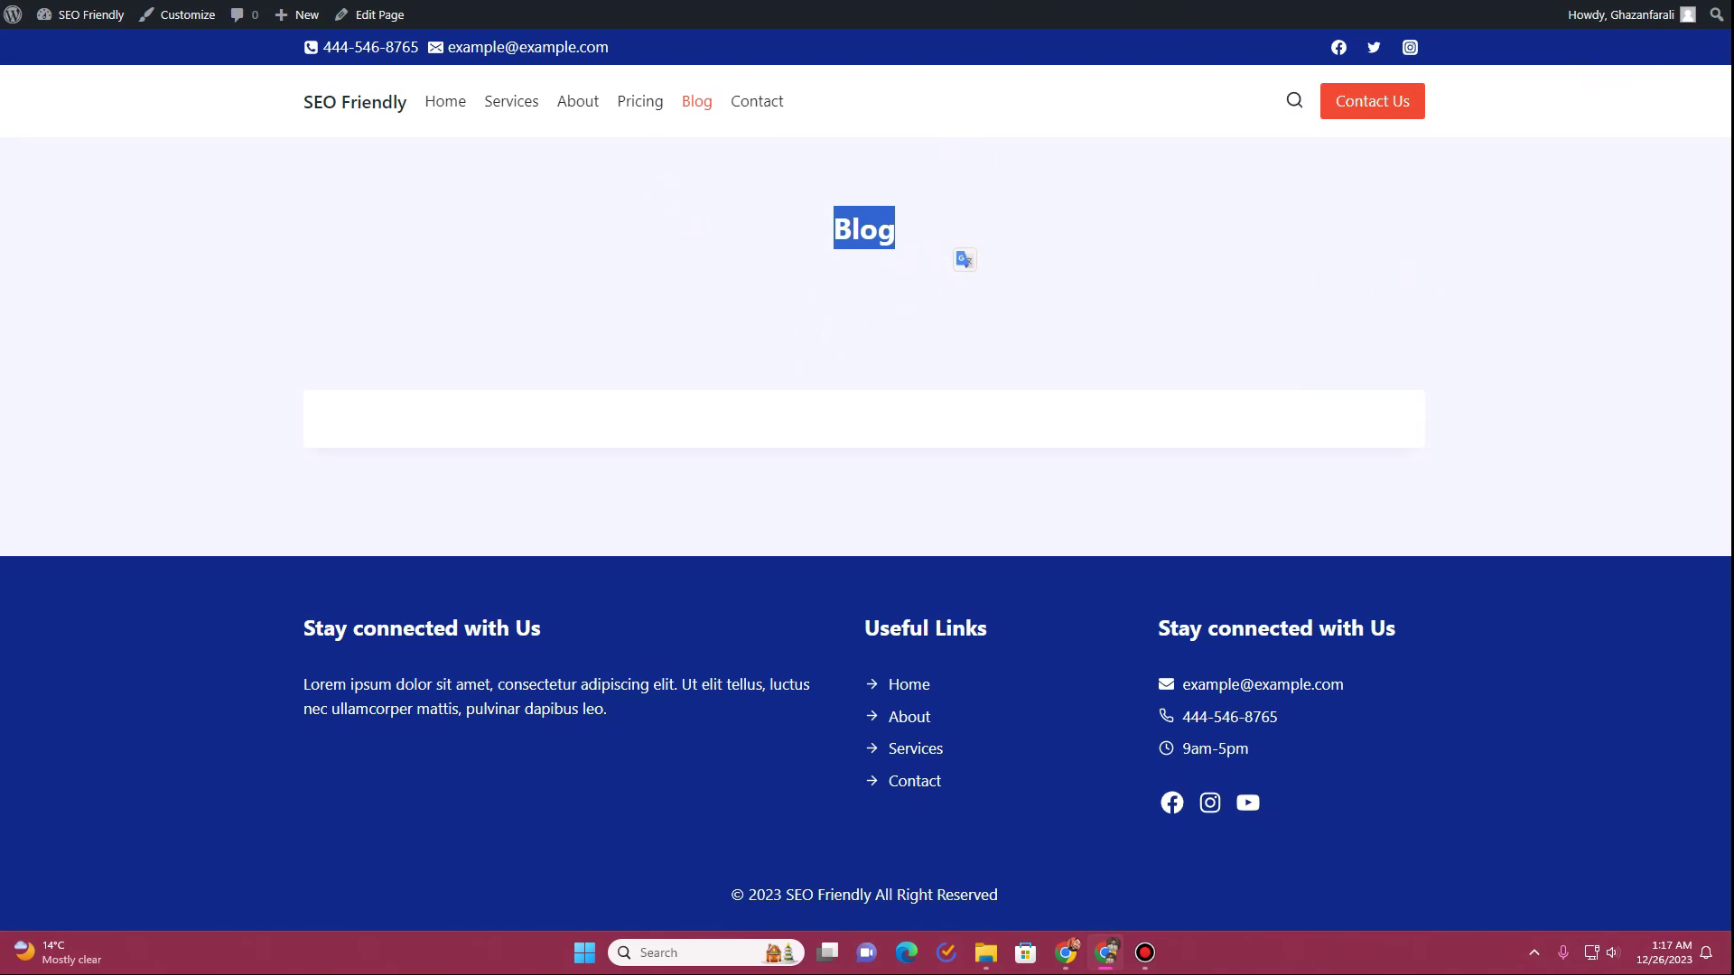
key(ctrl+Tab)
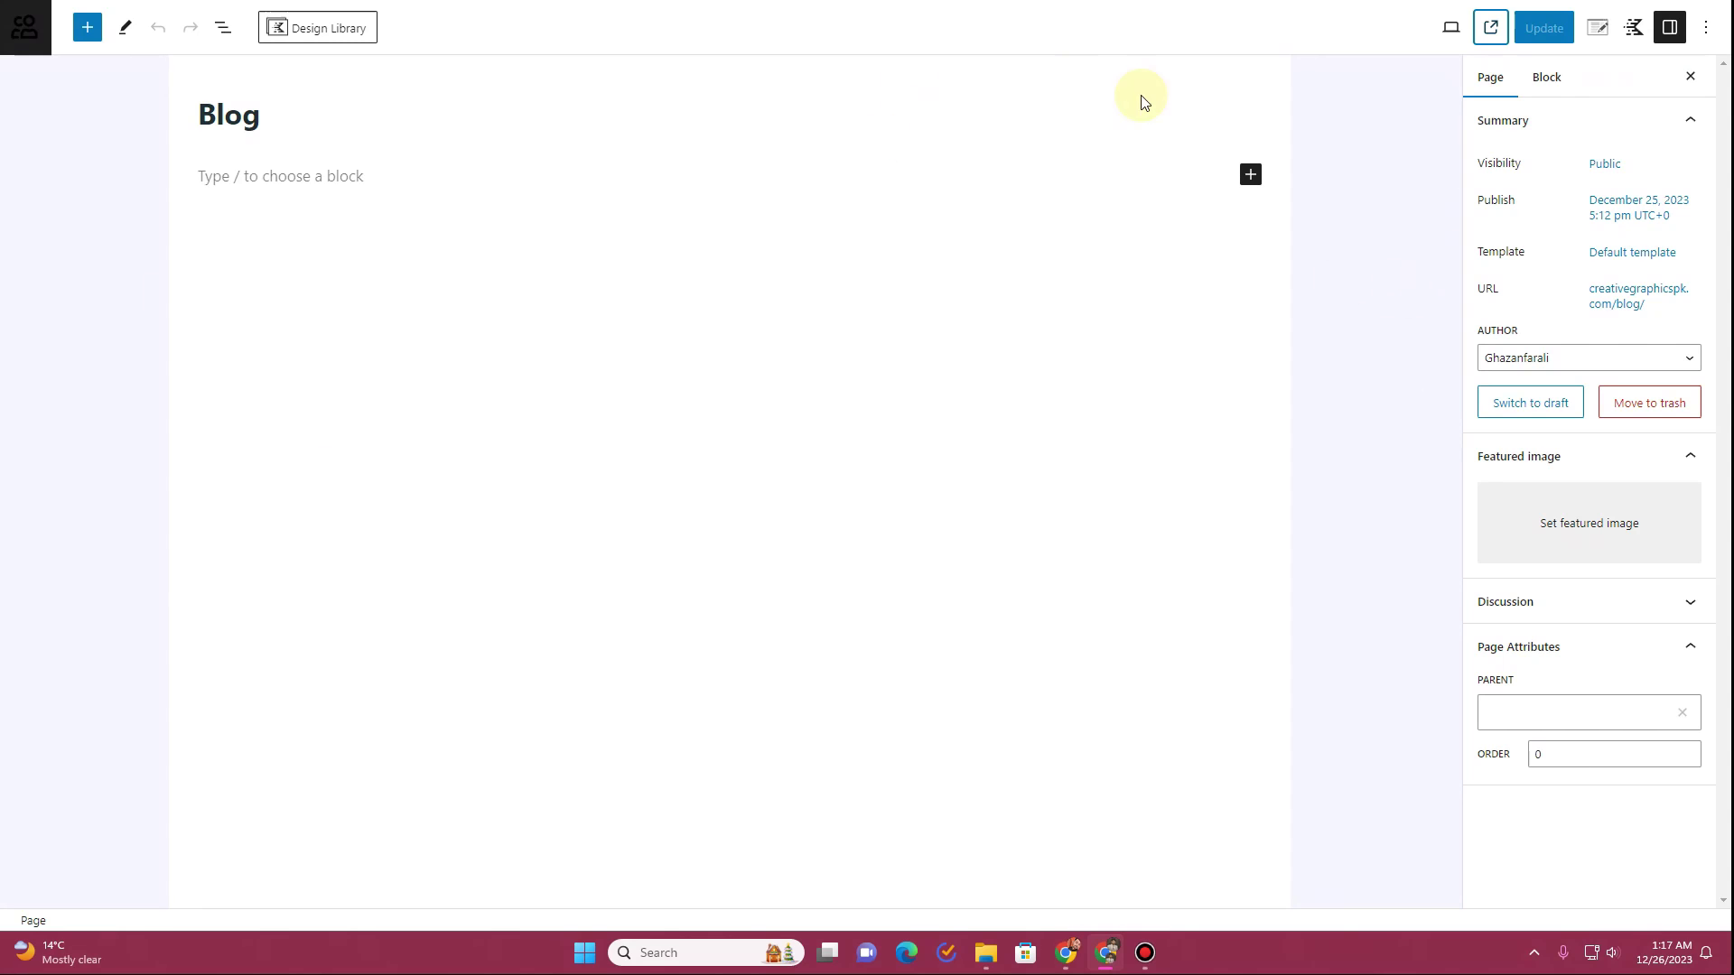
Disable the page title in the Blog page's Kadence page settings
click(1598, 28)
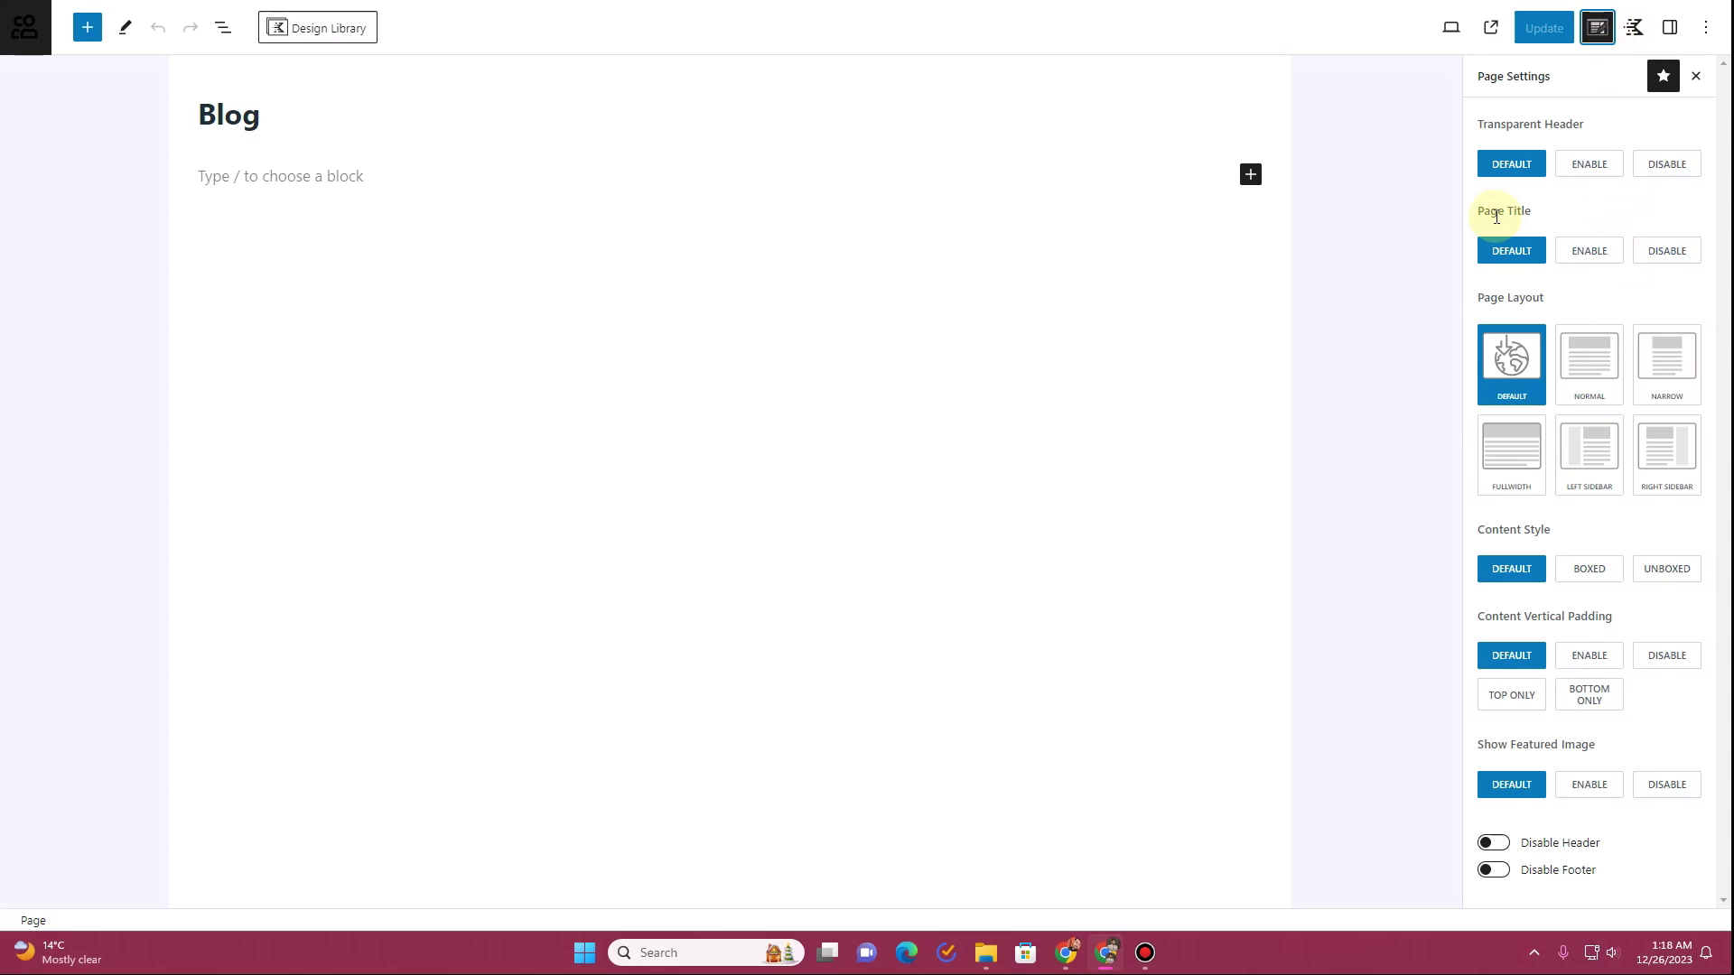
click(1685, 252)
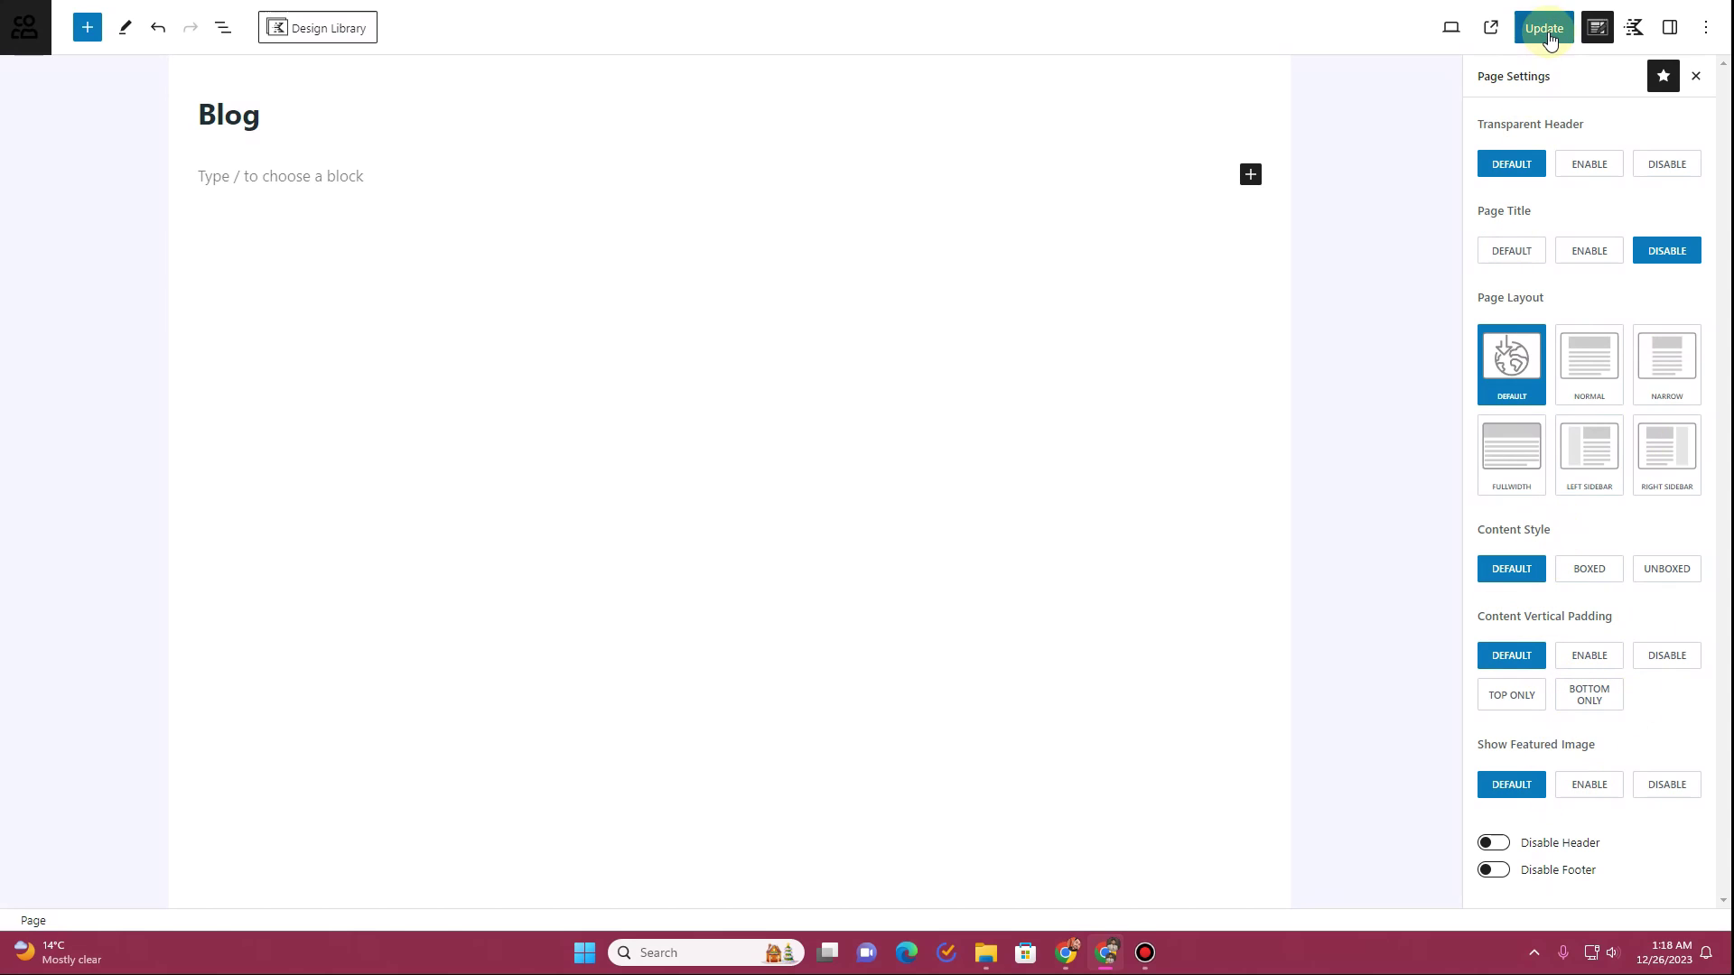
click(1698, 77)
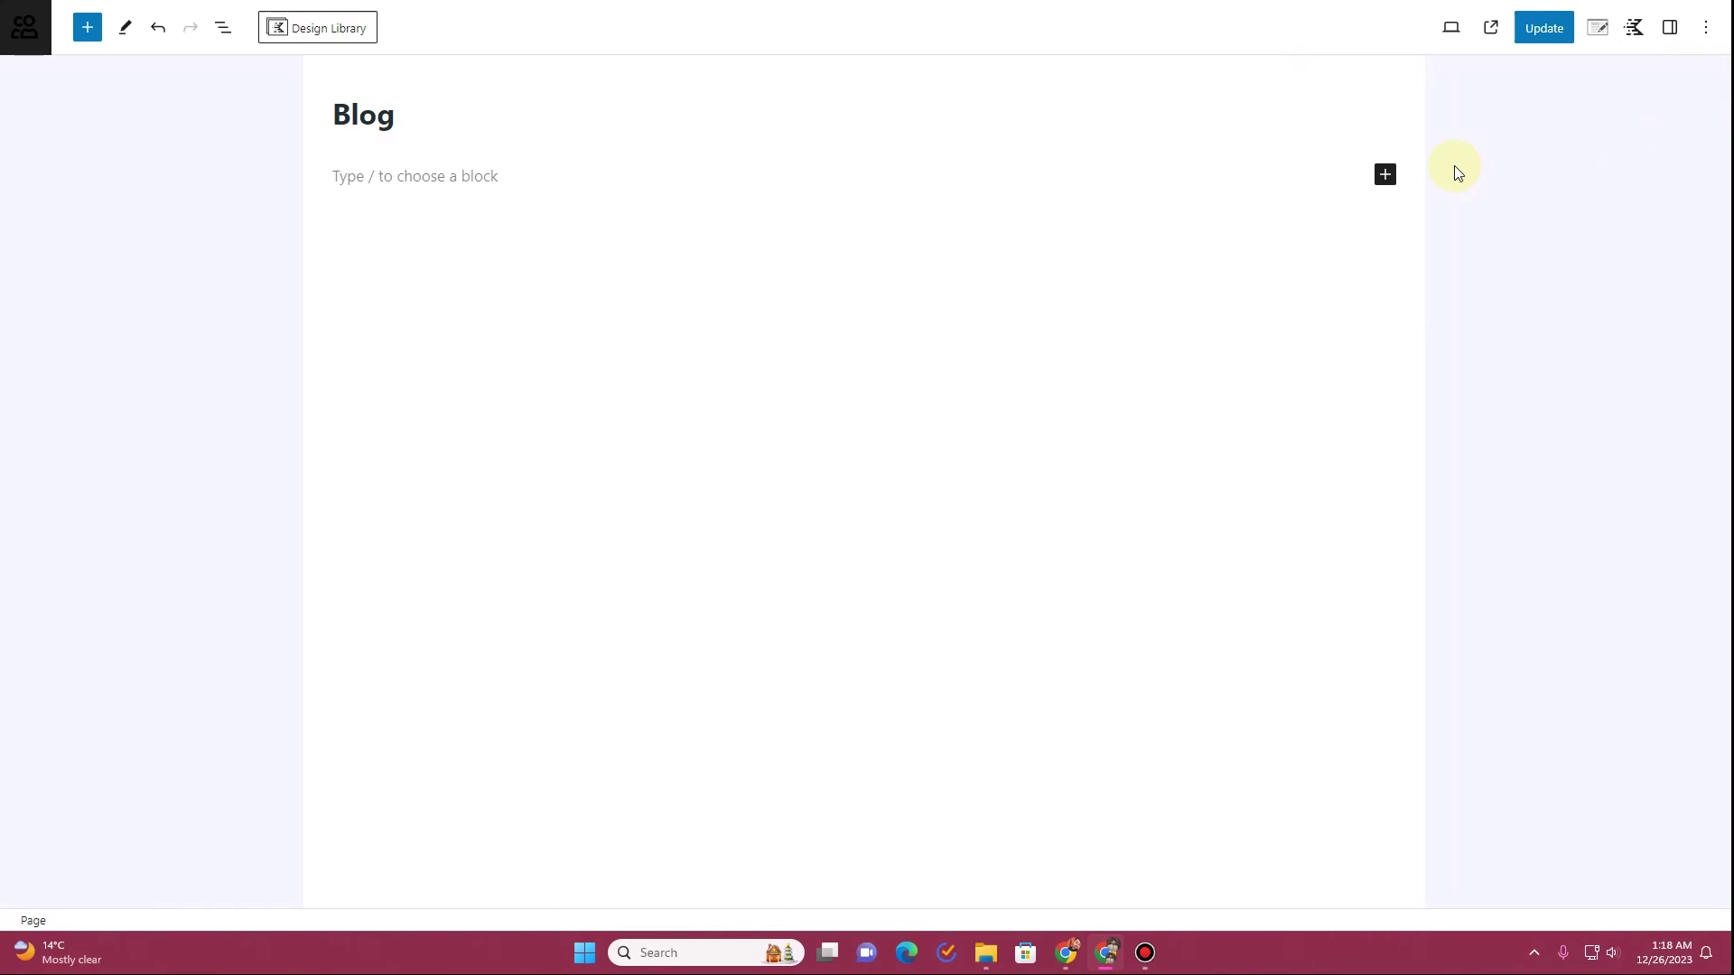
Set the Blog page's layout to Fullwidth, comparing it with the Normal layout, and close the page settings
click(1598, 27)
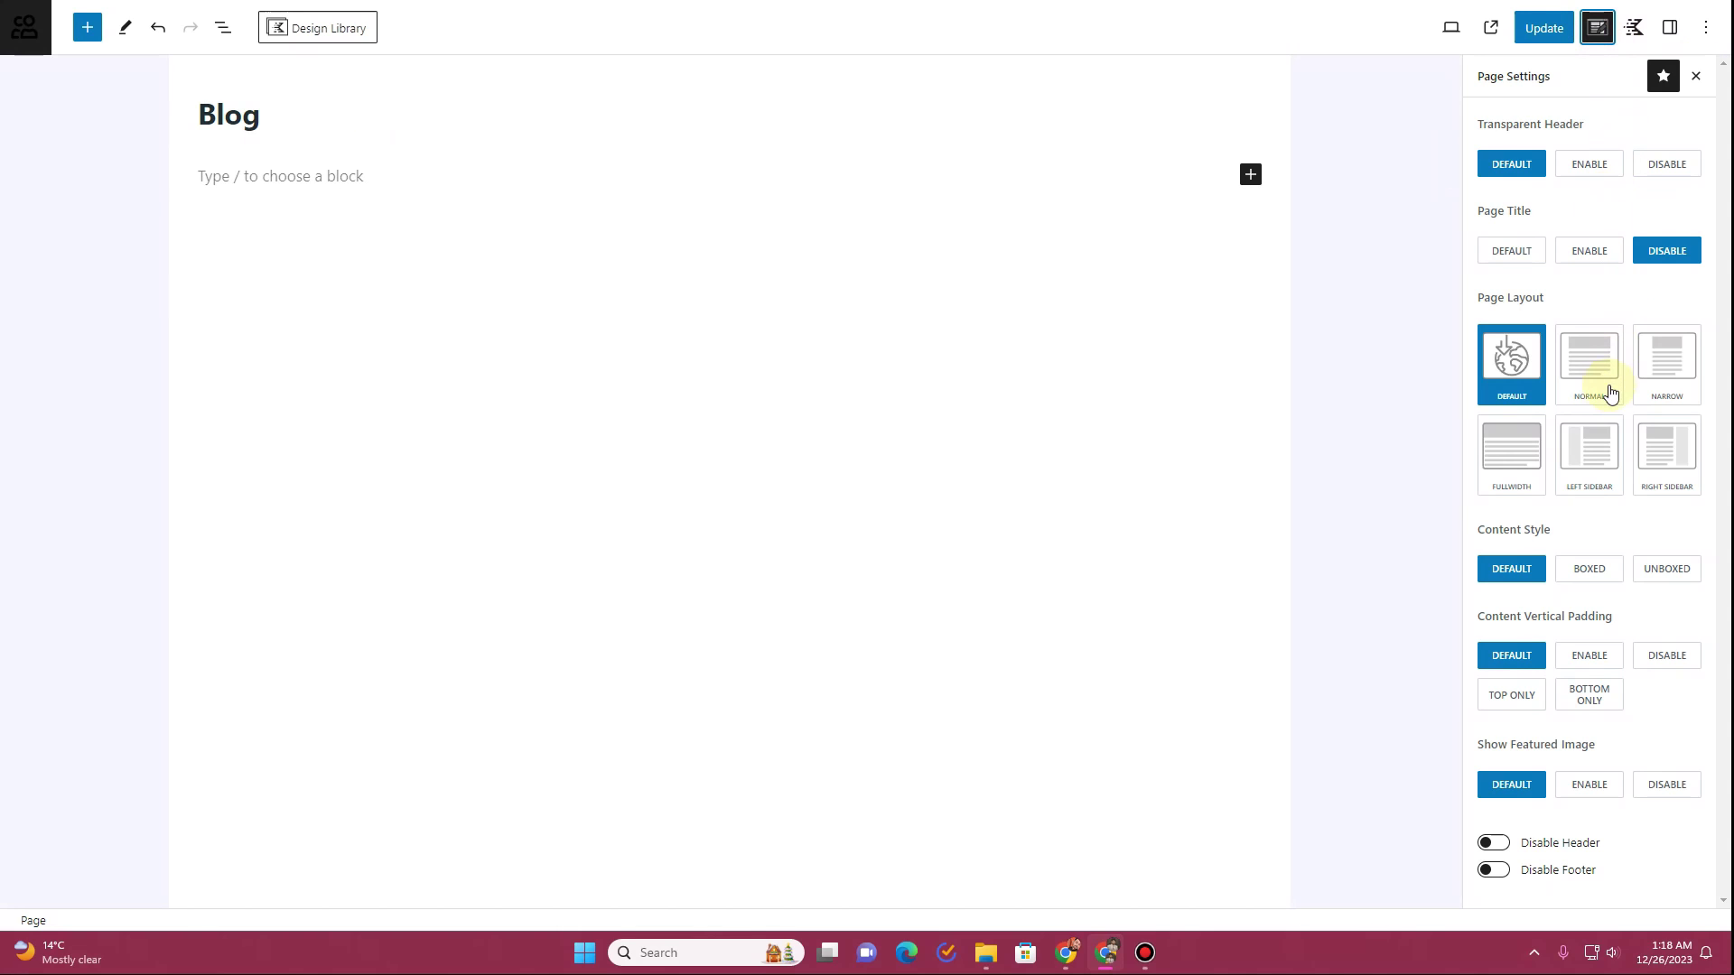
click(1520, 449)
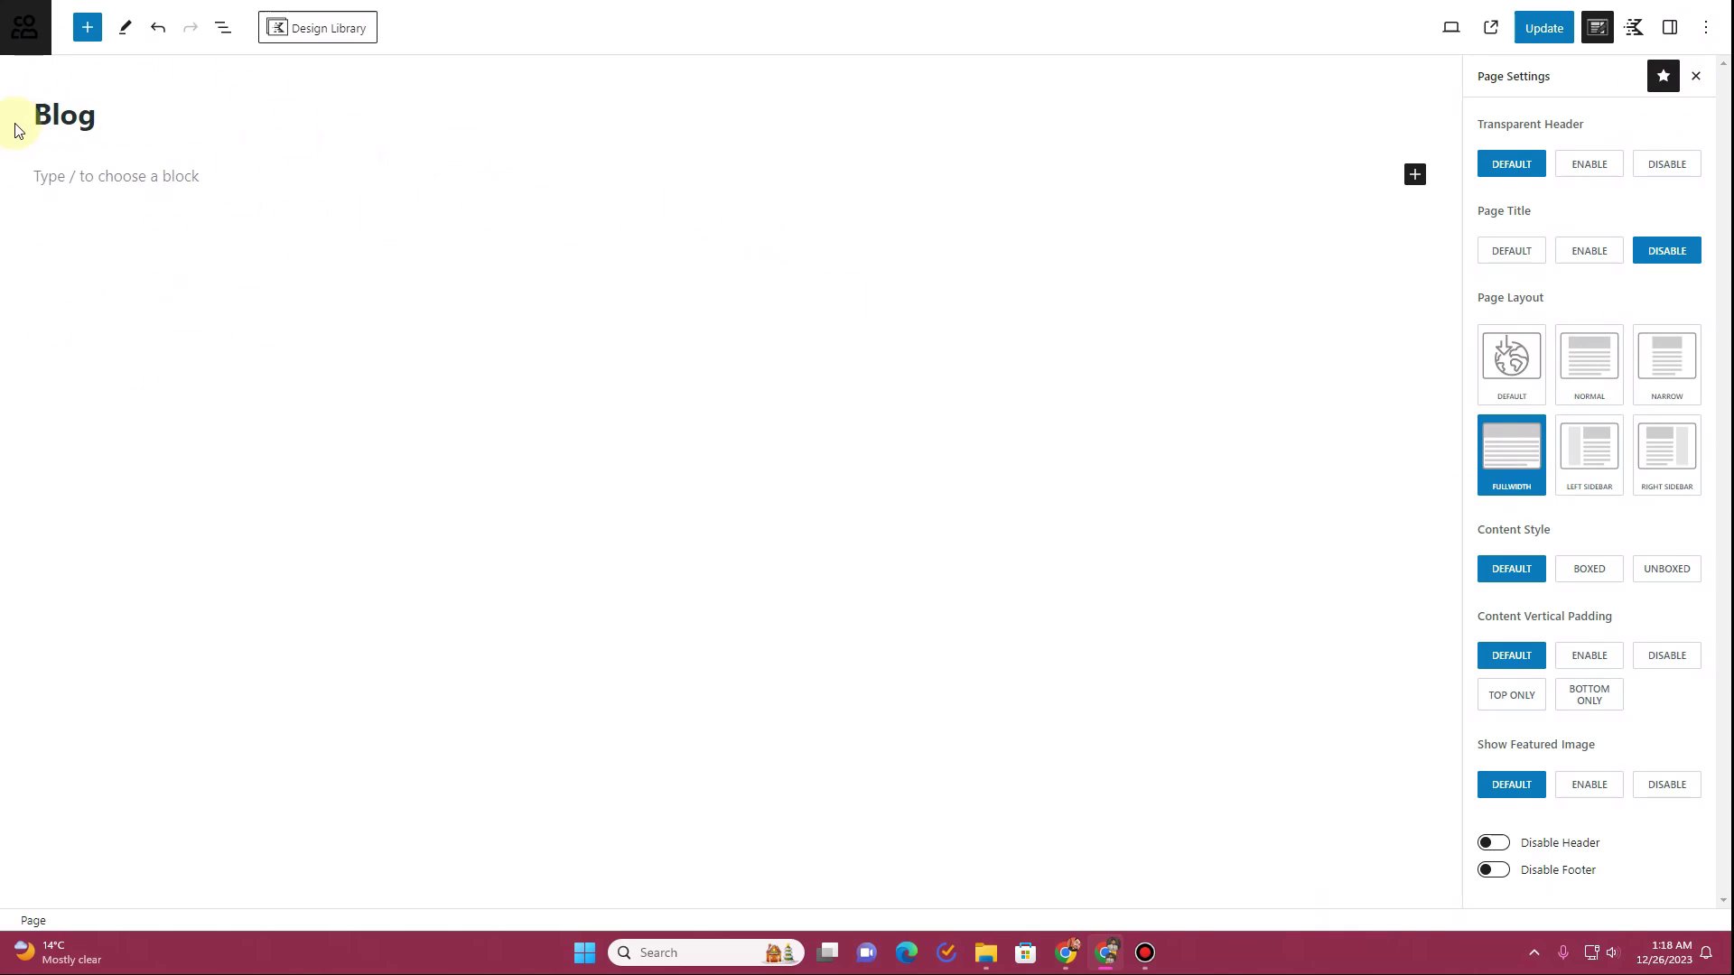
click(1589, 352)
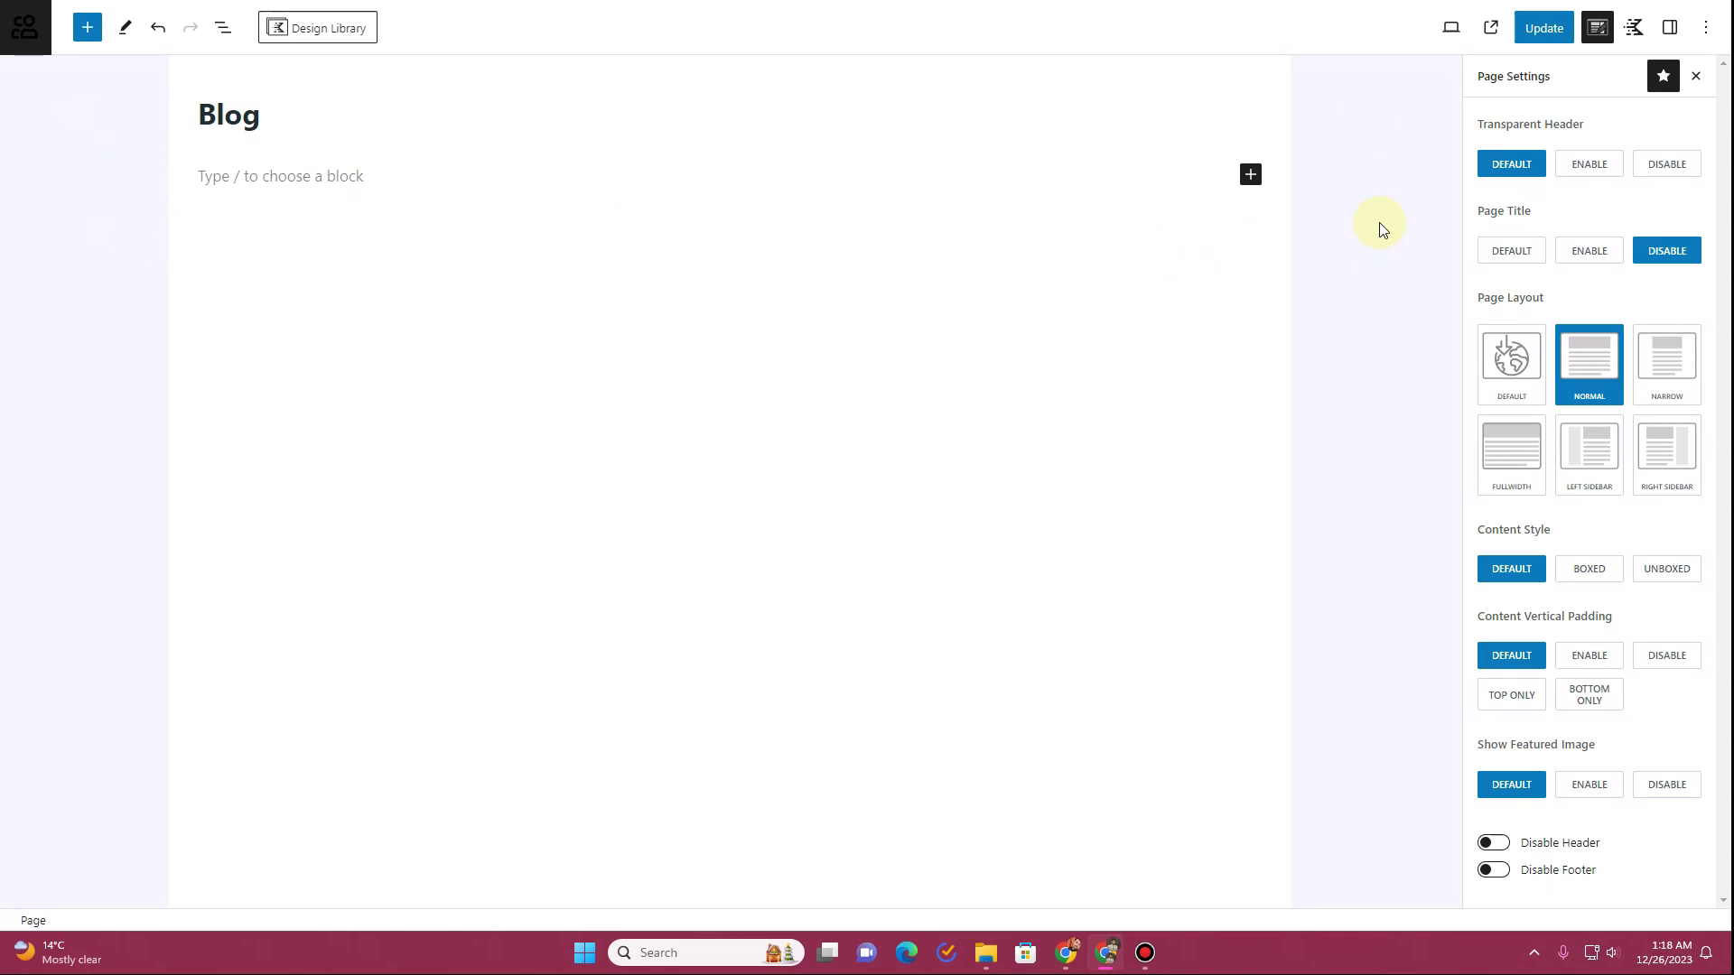
click(1511, 452)
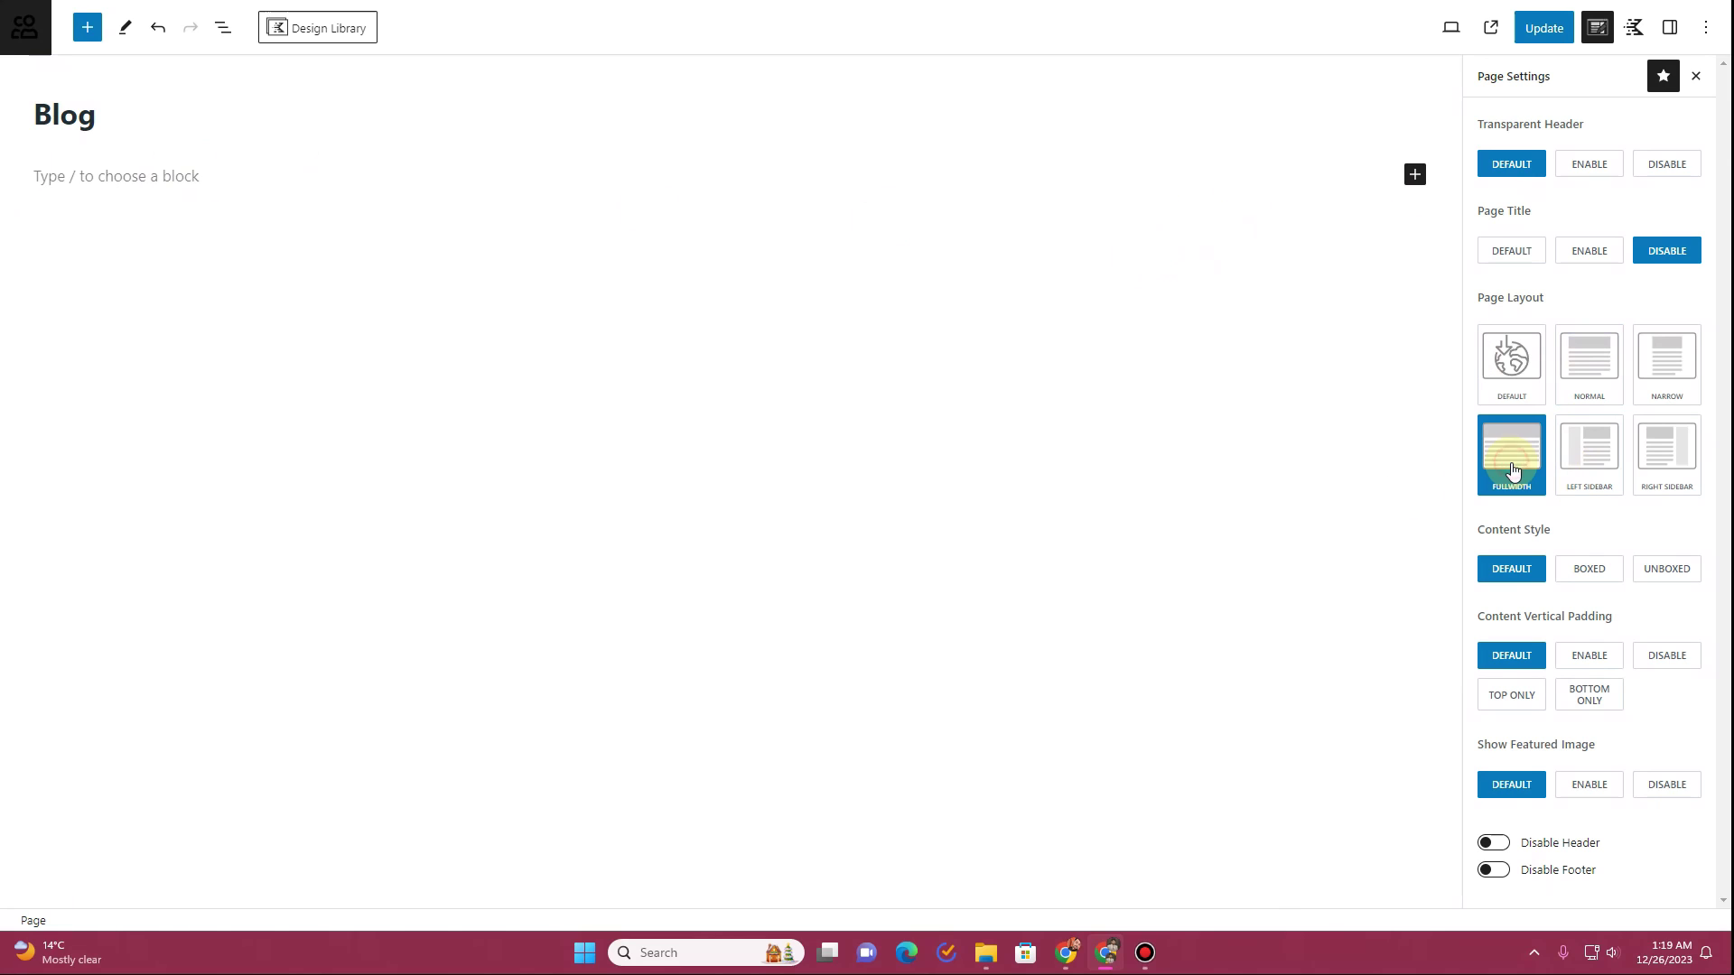
click(1695, 78)
Insert a Row Layout block on the Blog page and choose the single-column layout for it
click(88, 28)
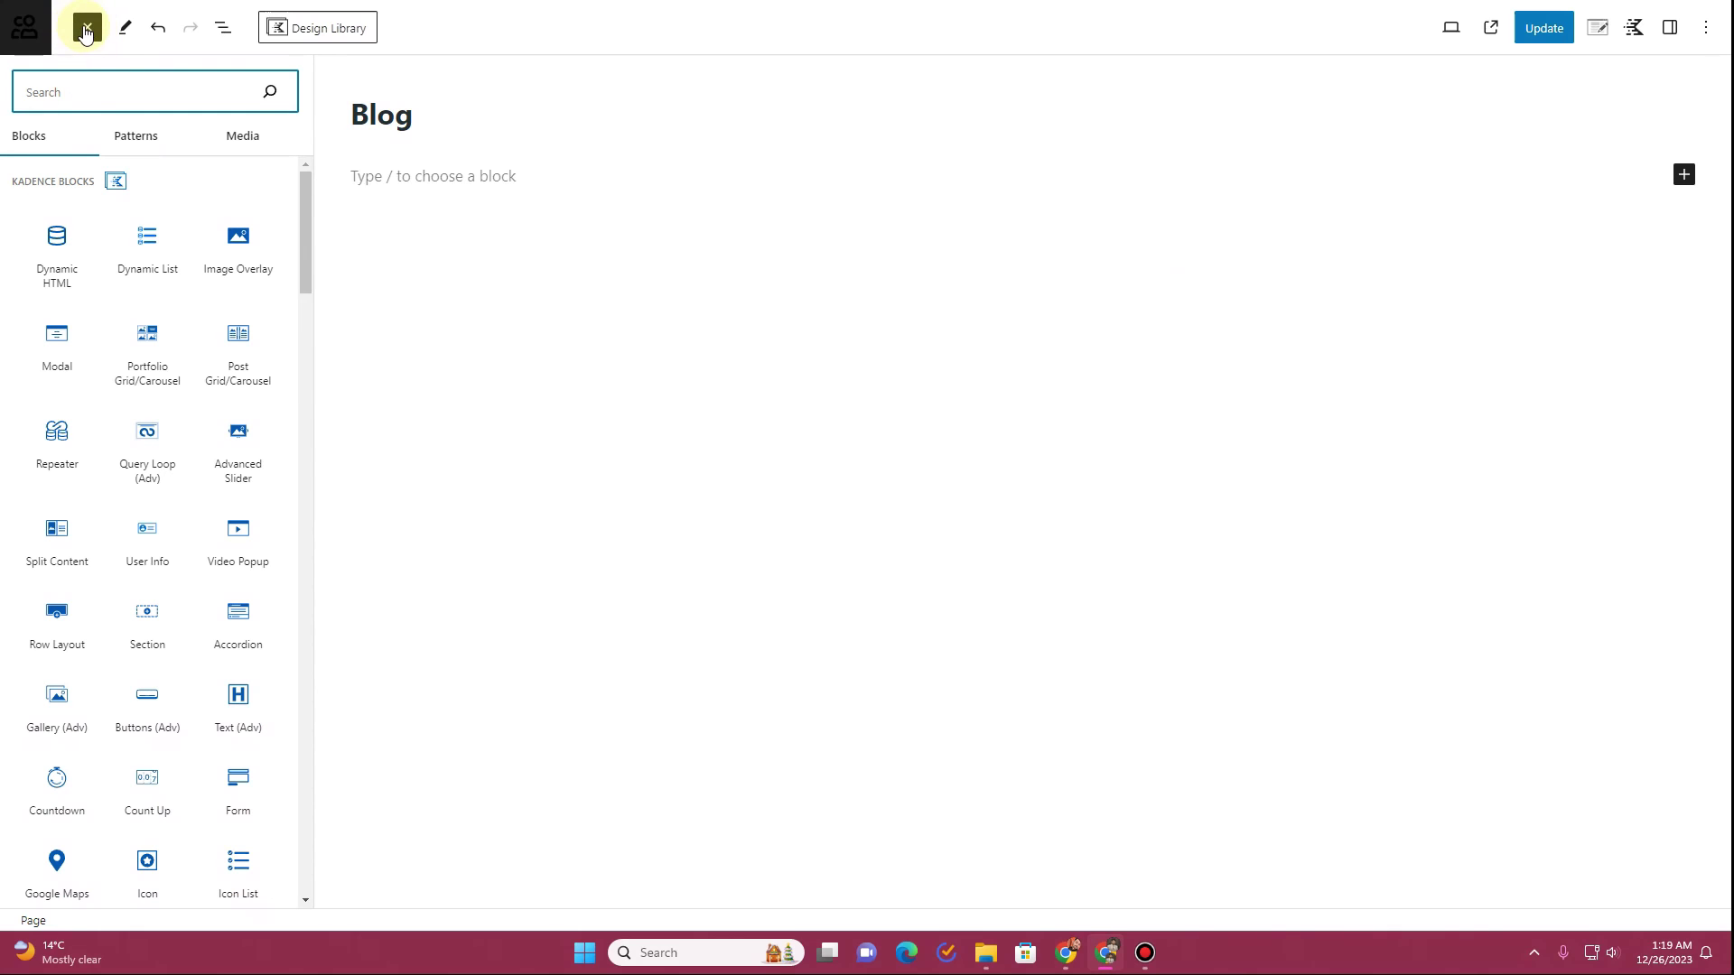
click(90, 80)
text(row)
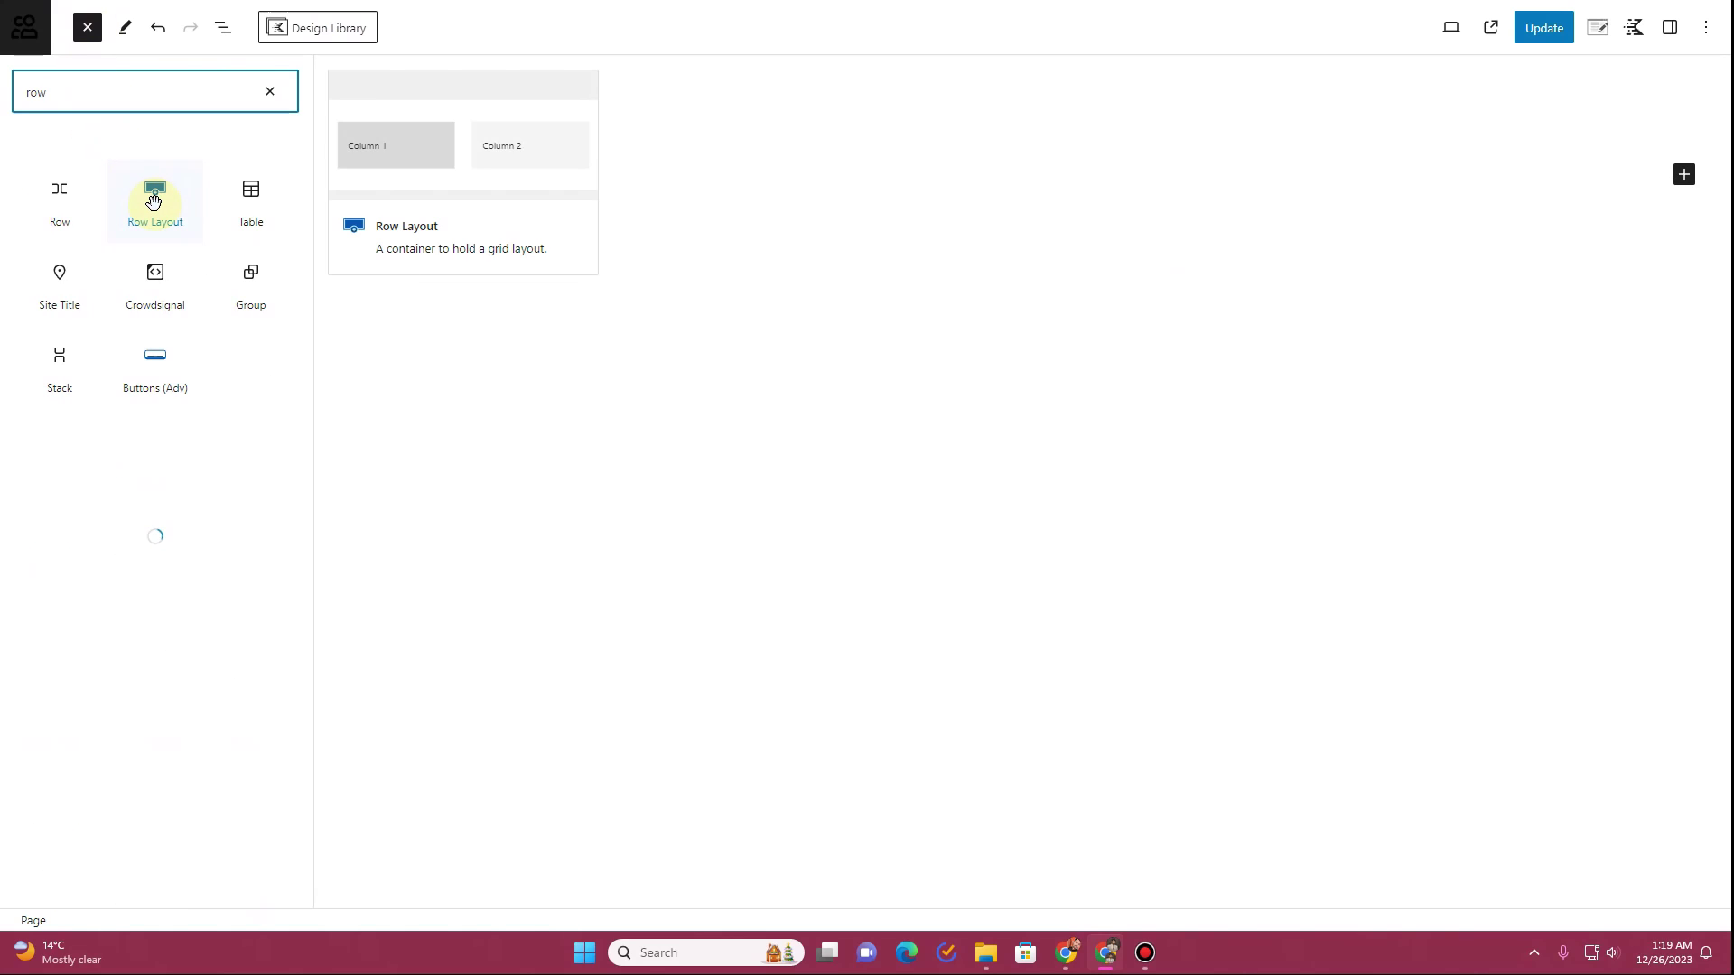
click(152, 201)
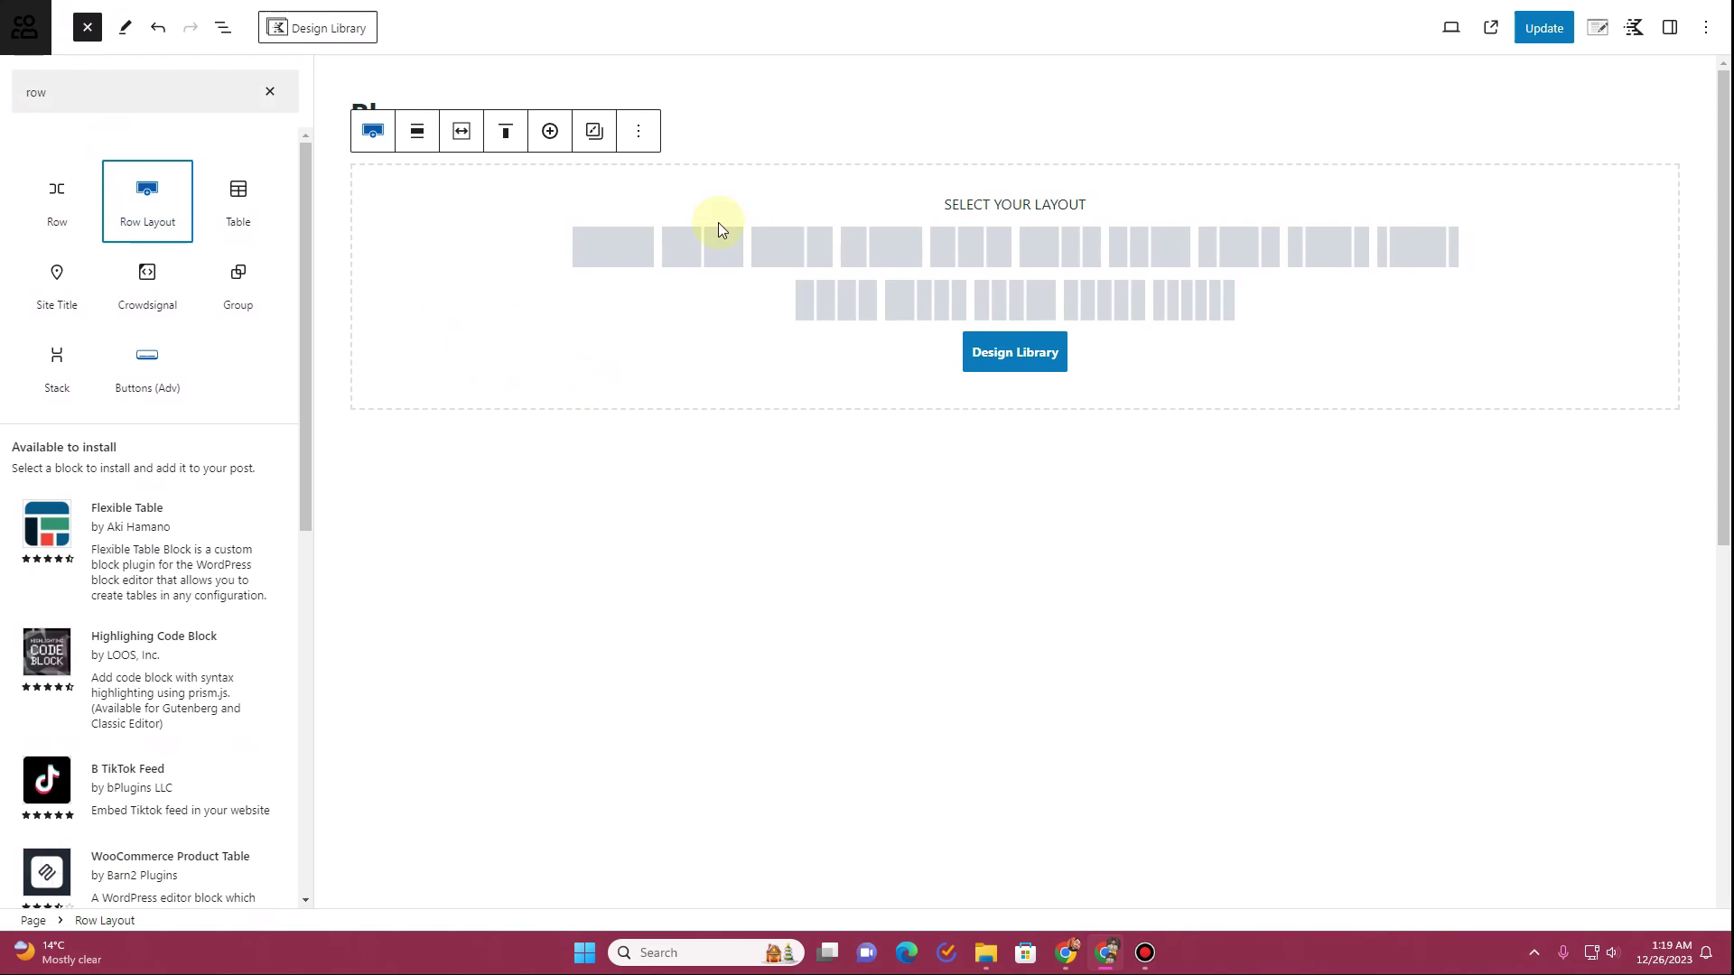
click(611, 260)
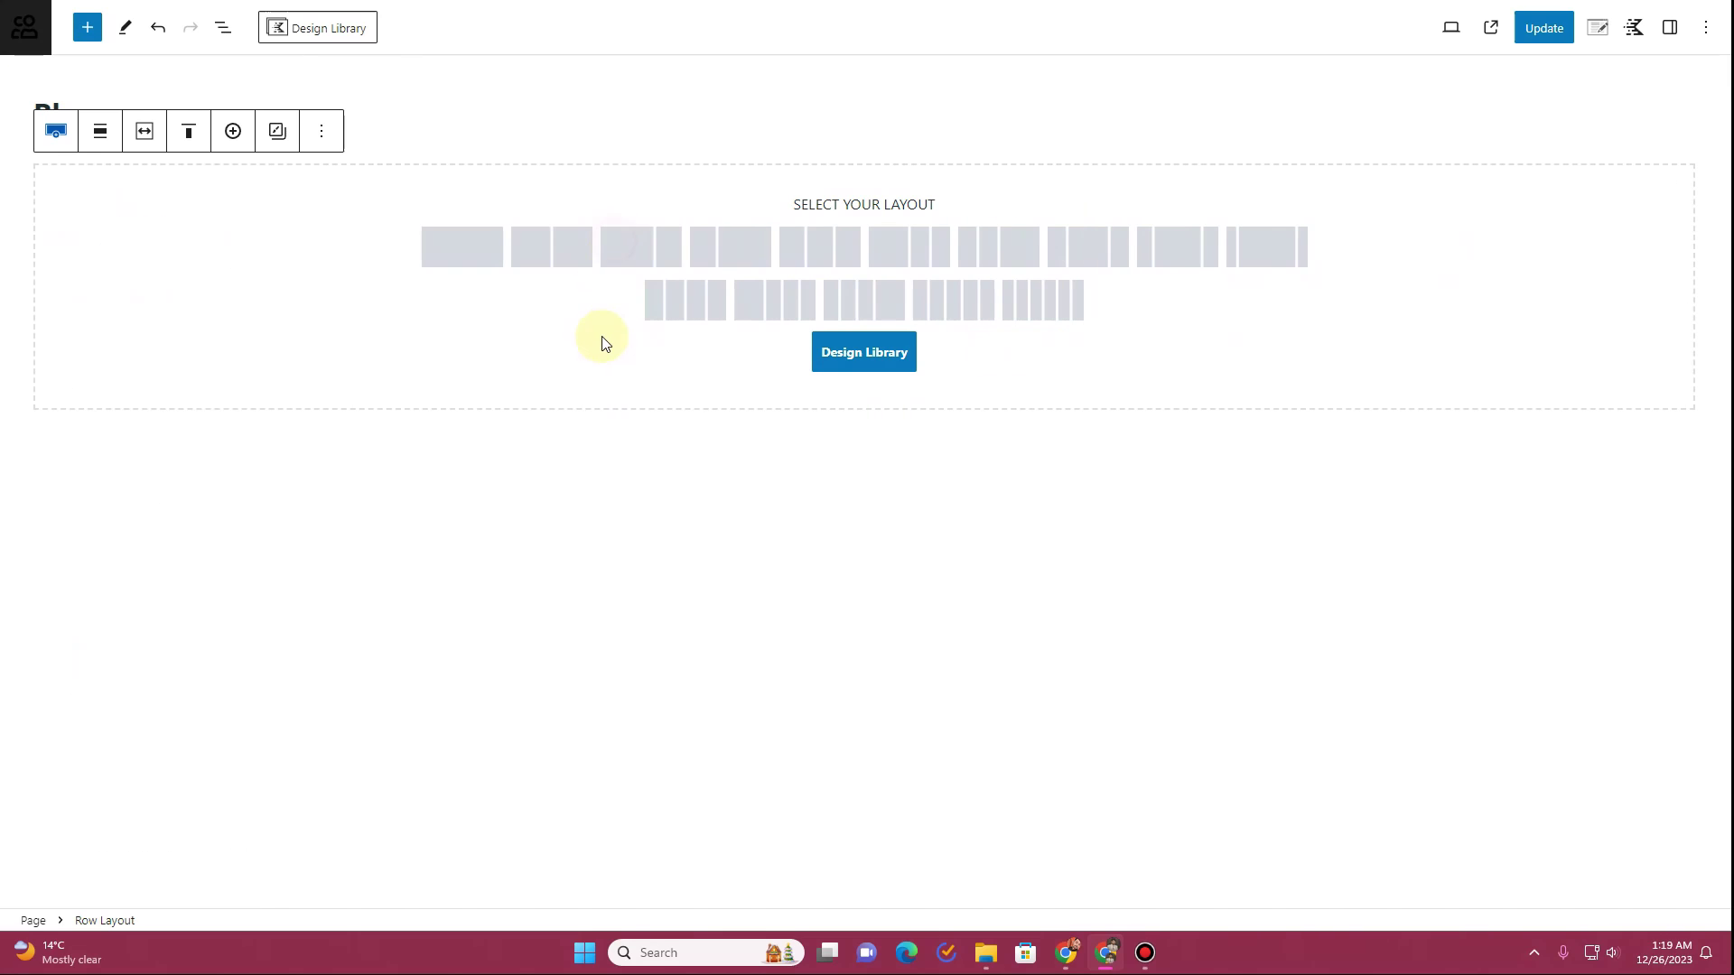
click(469, 269)
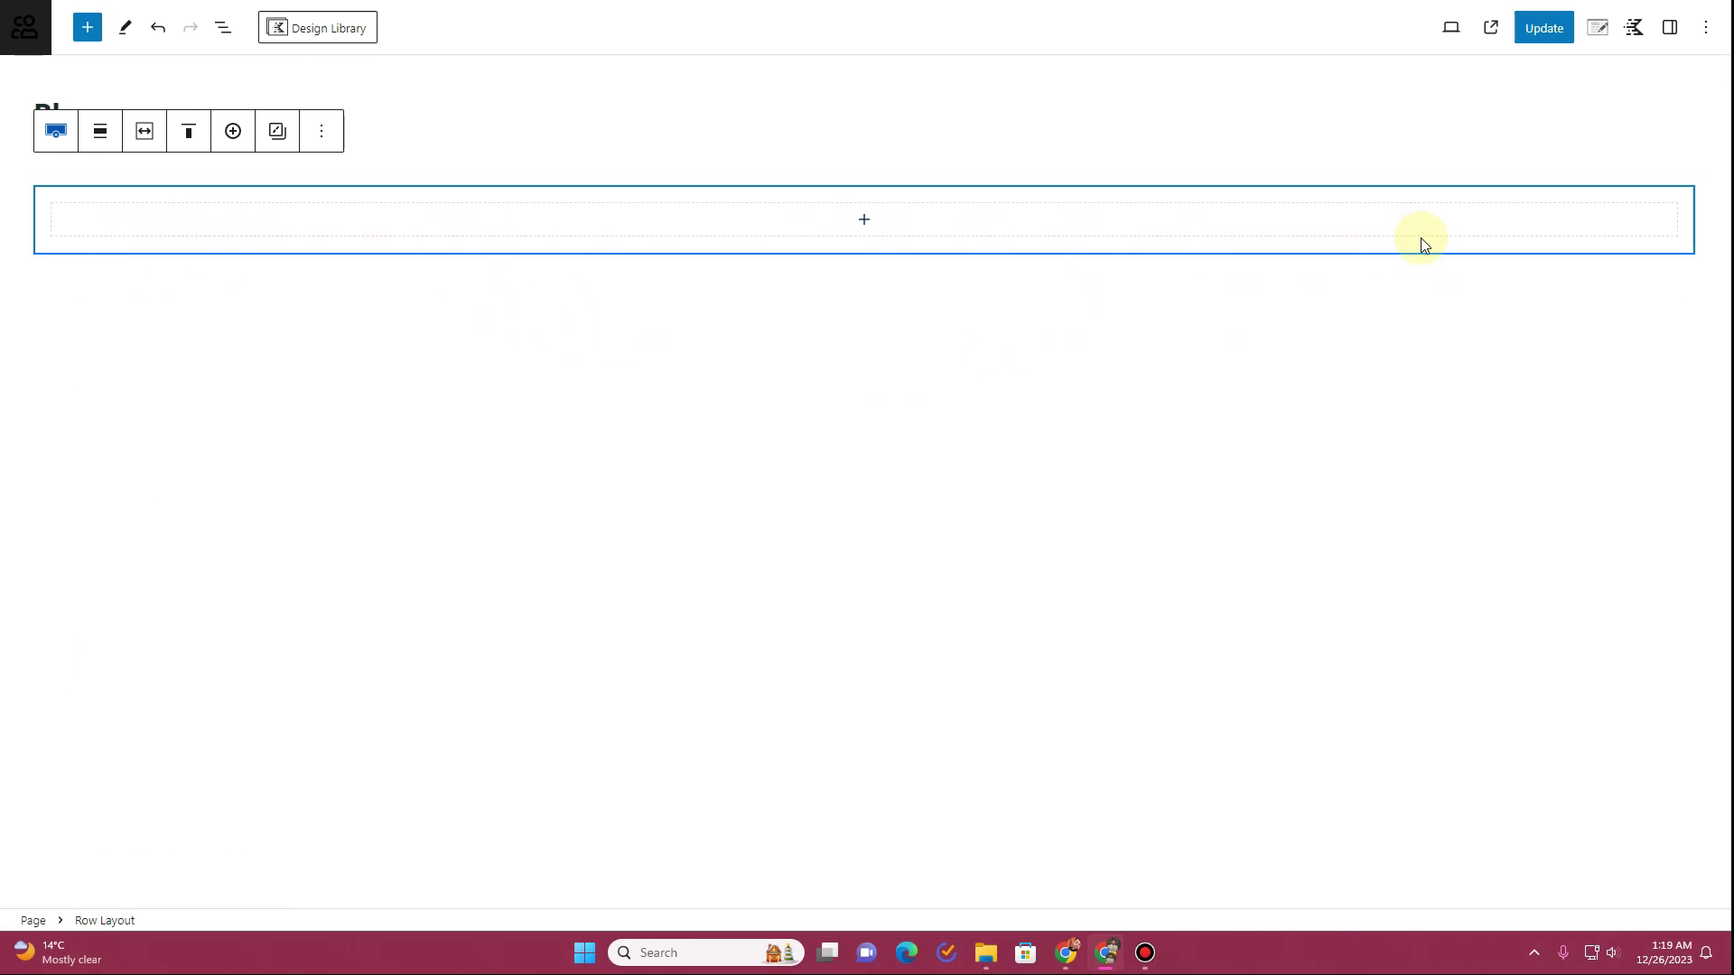
Show the block settings for the row's section, check its style-copying and block options, and select the parent Row Layout
click(1688, 229)
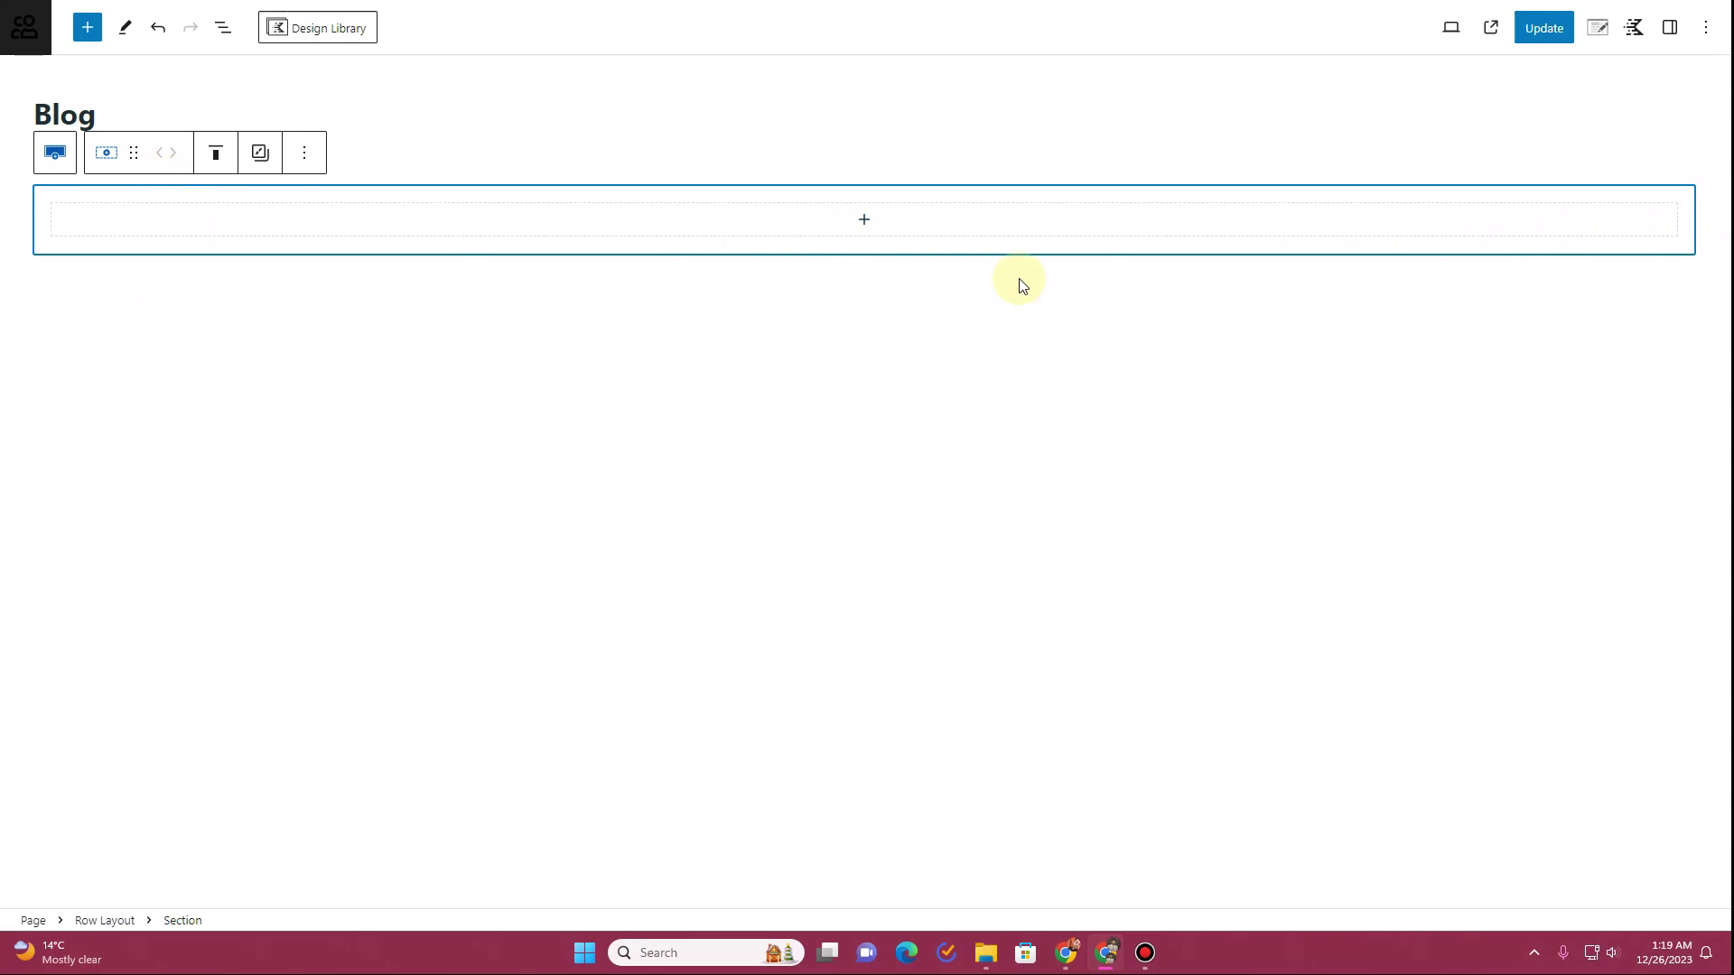
click(1672, 28)
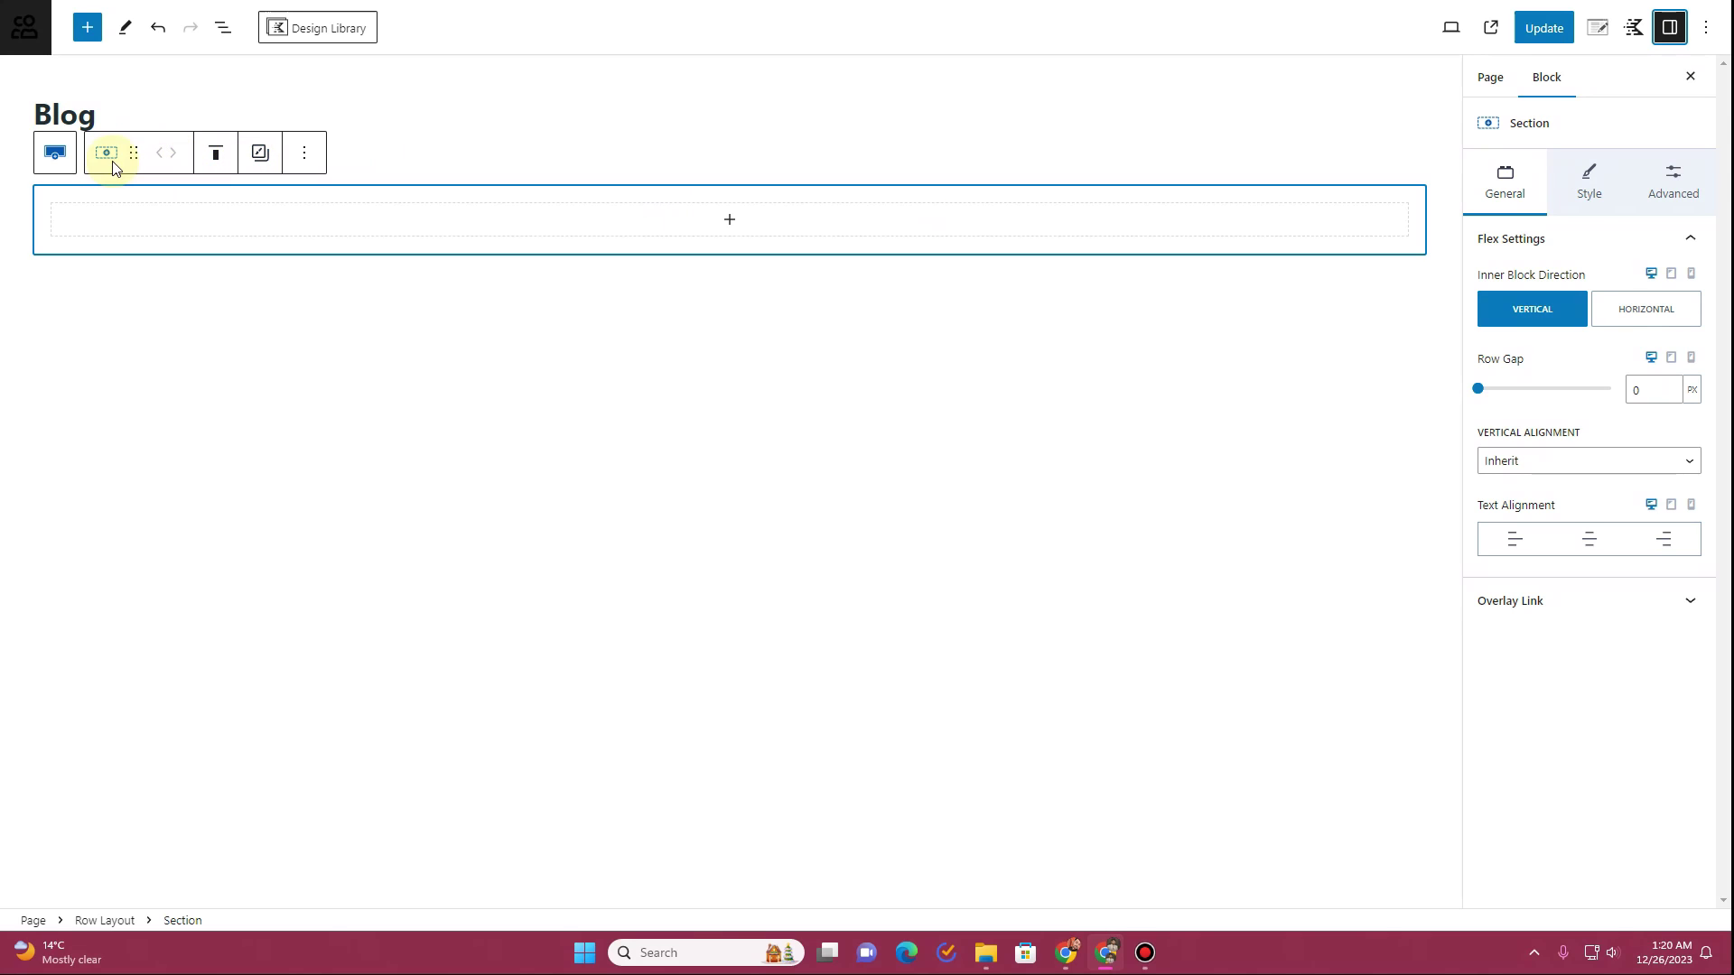
click(261, 159)
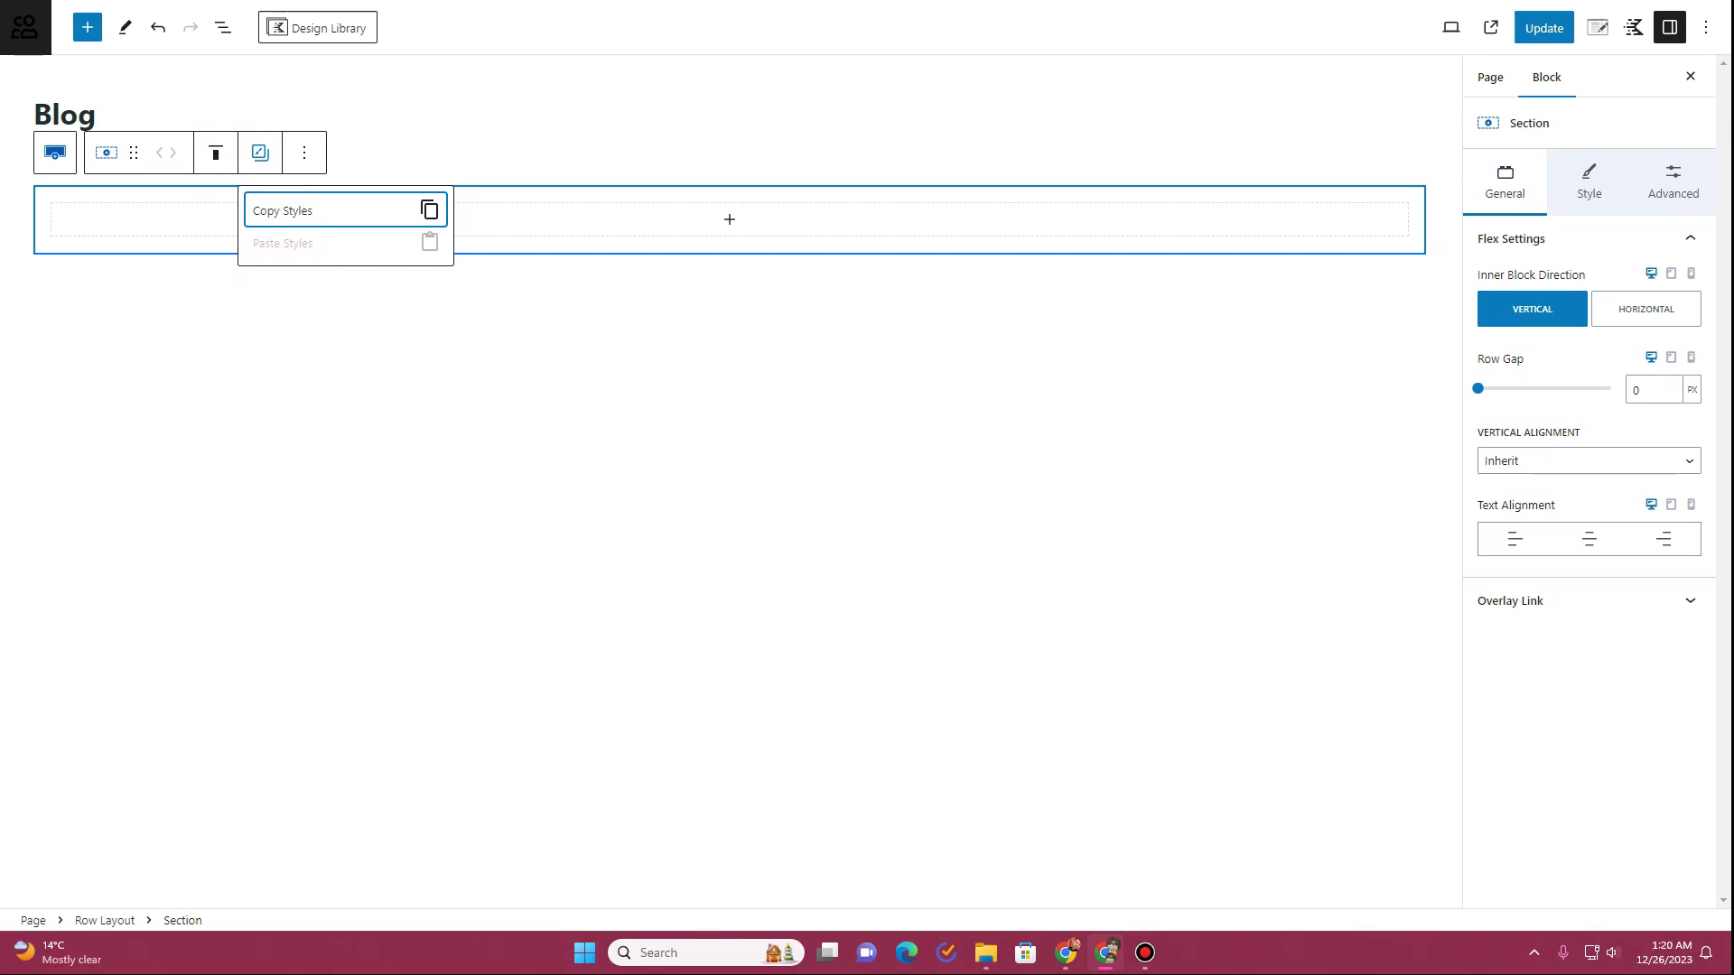
click(306, 163)
click(306, 164)
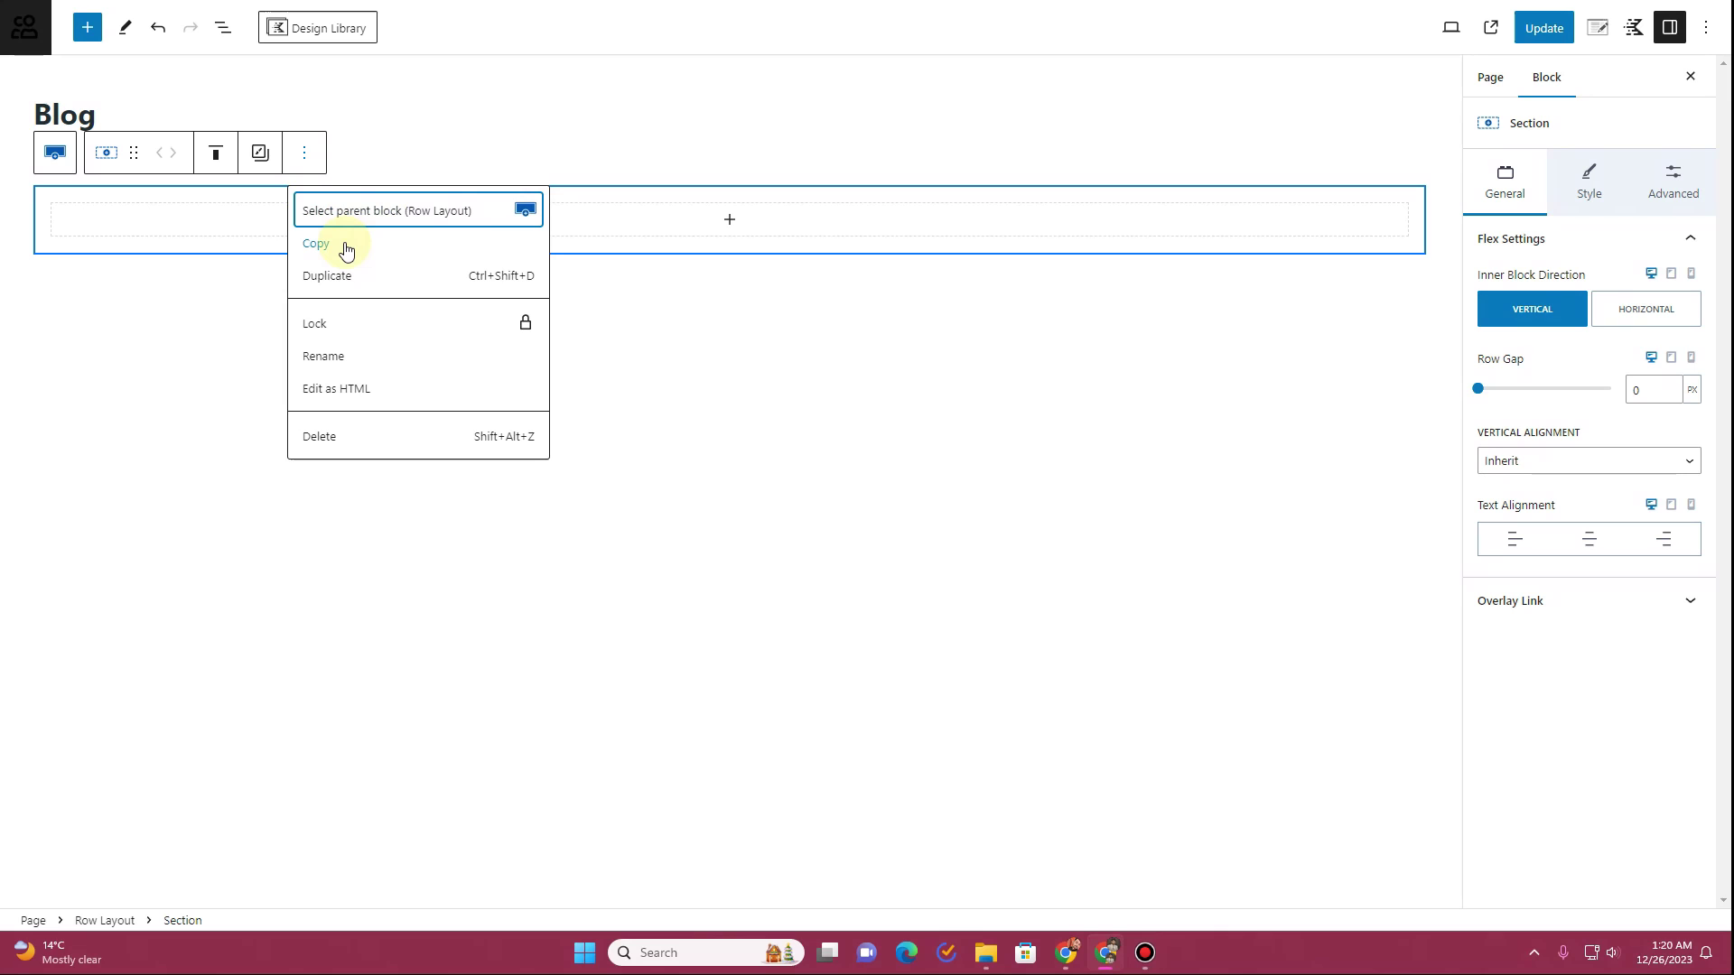
click(99, 920)
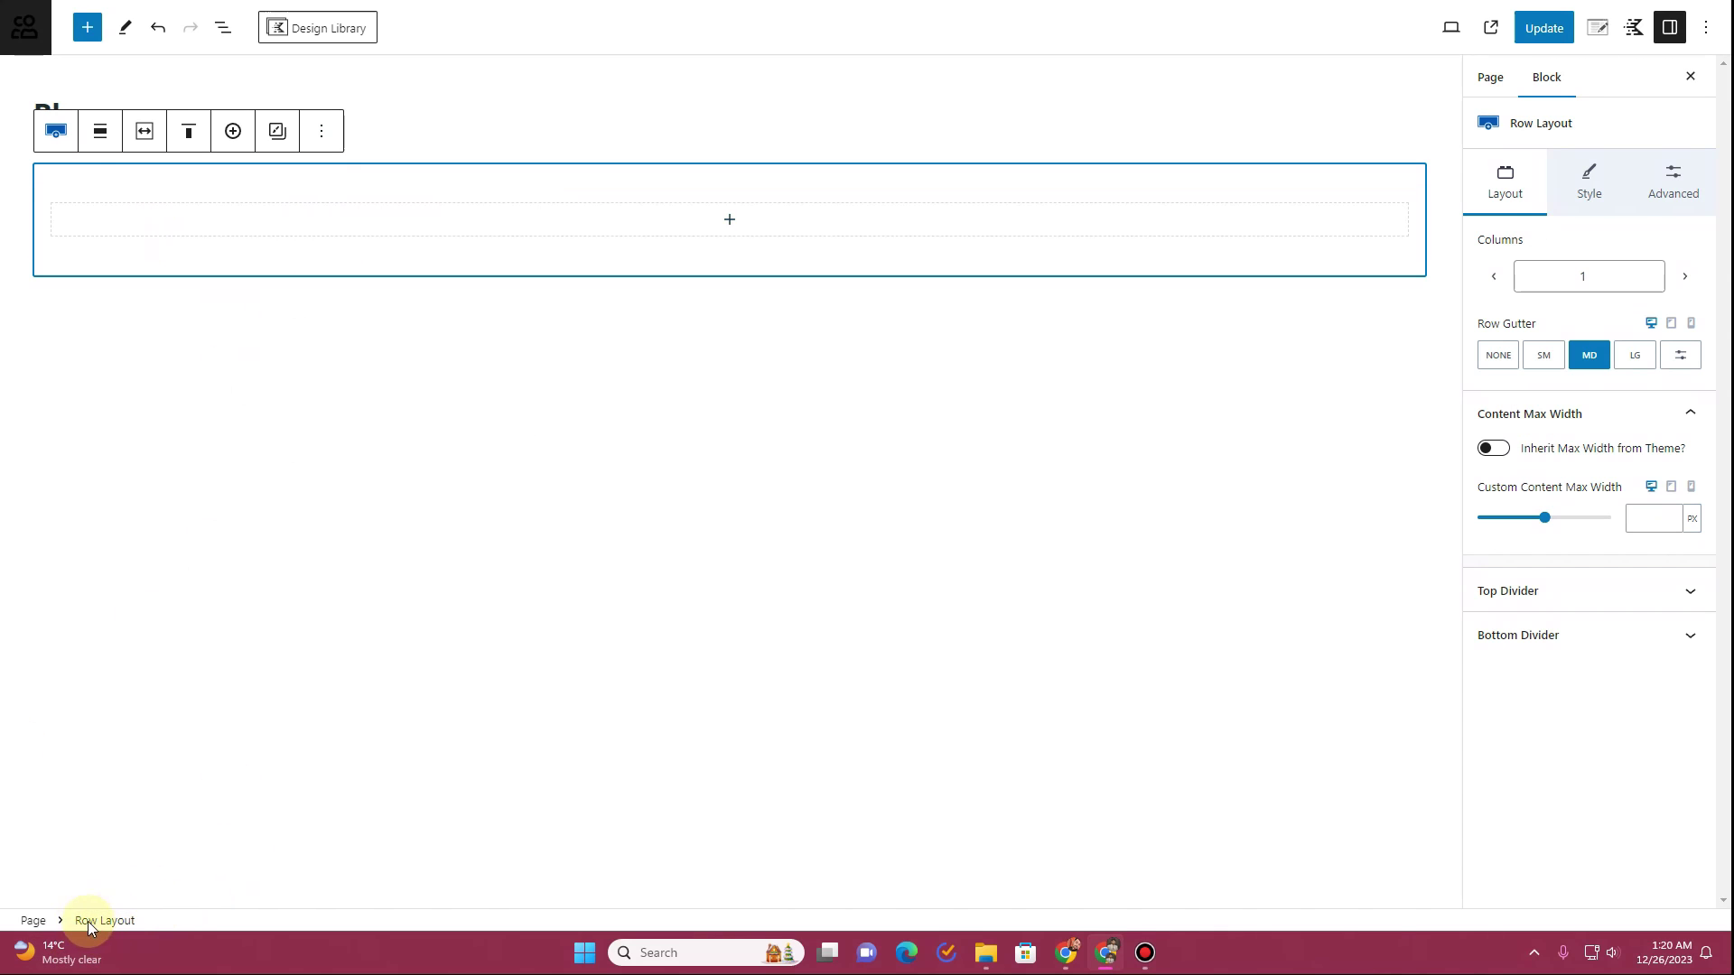
Try the theme content inner width on the Row Layout, compare it with the wider content width, and turn it back off
click(146, 132)
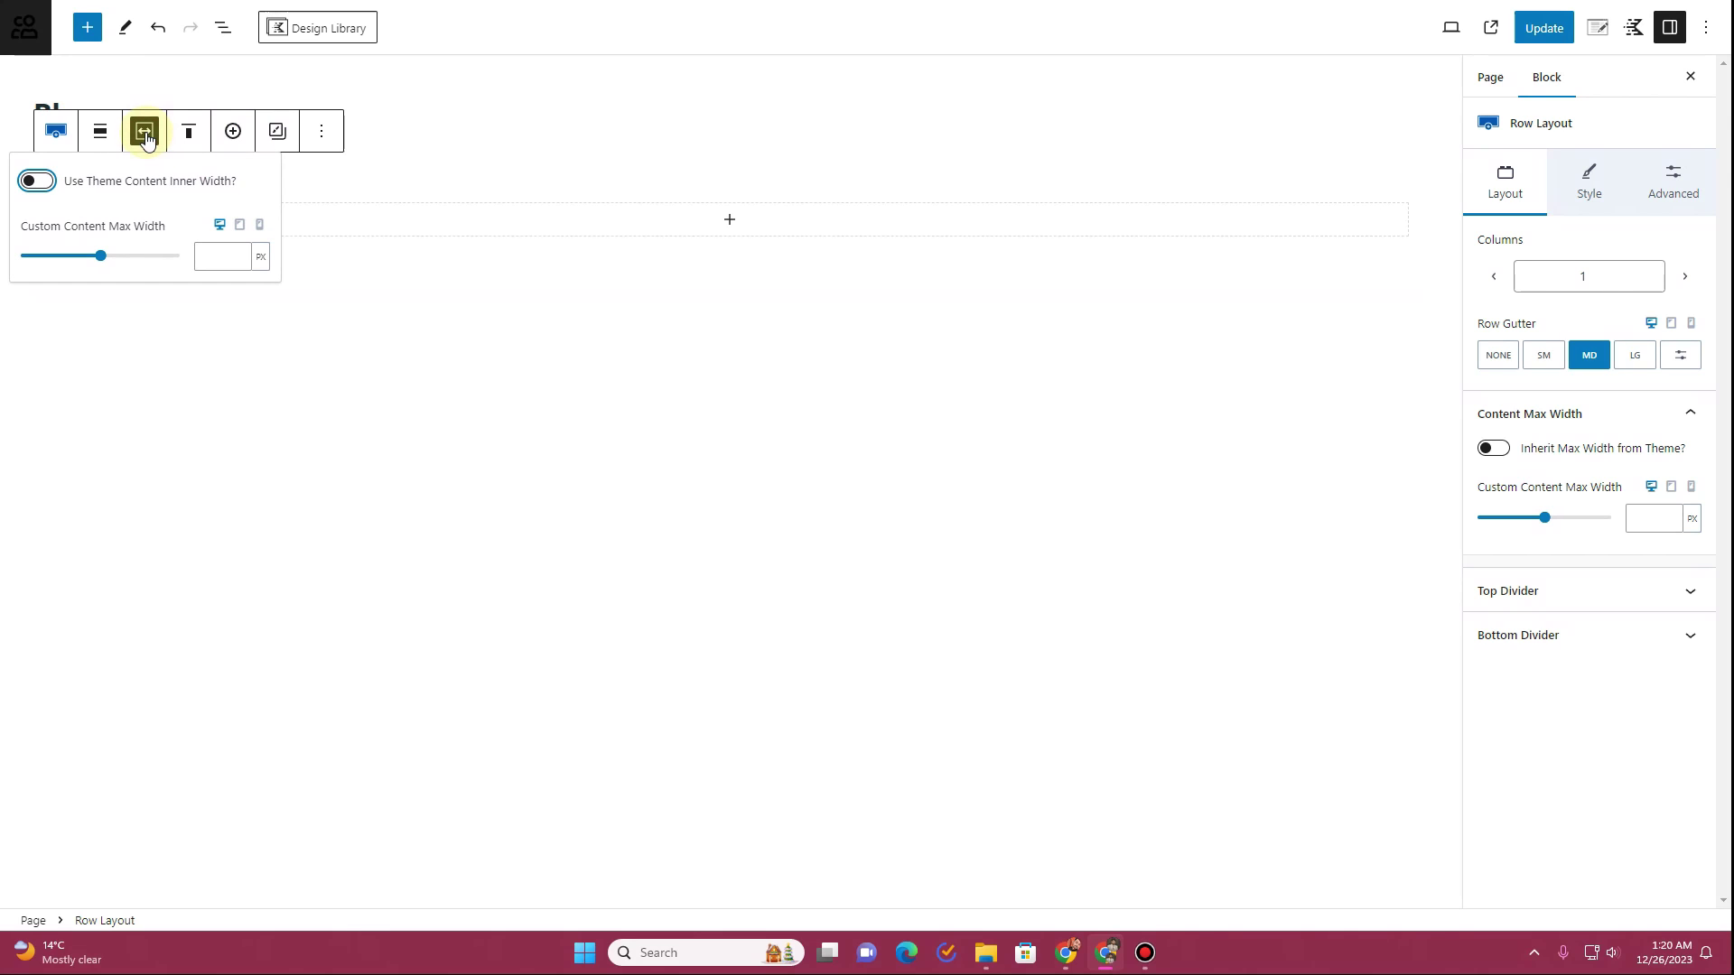
click(47, 183)
click(47, 185)
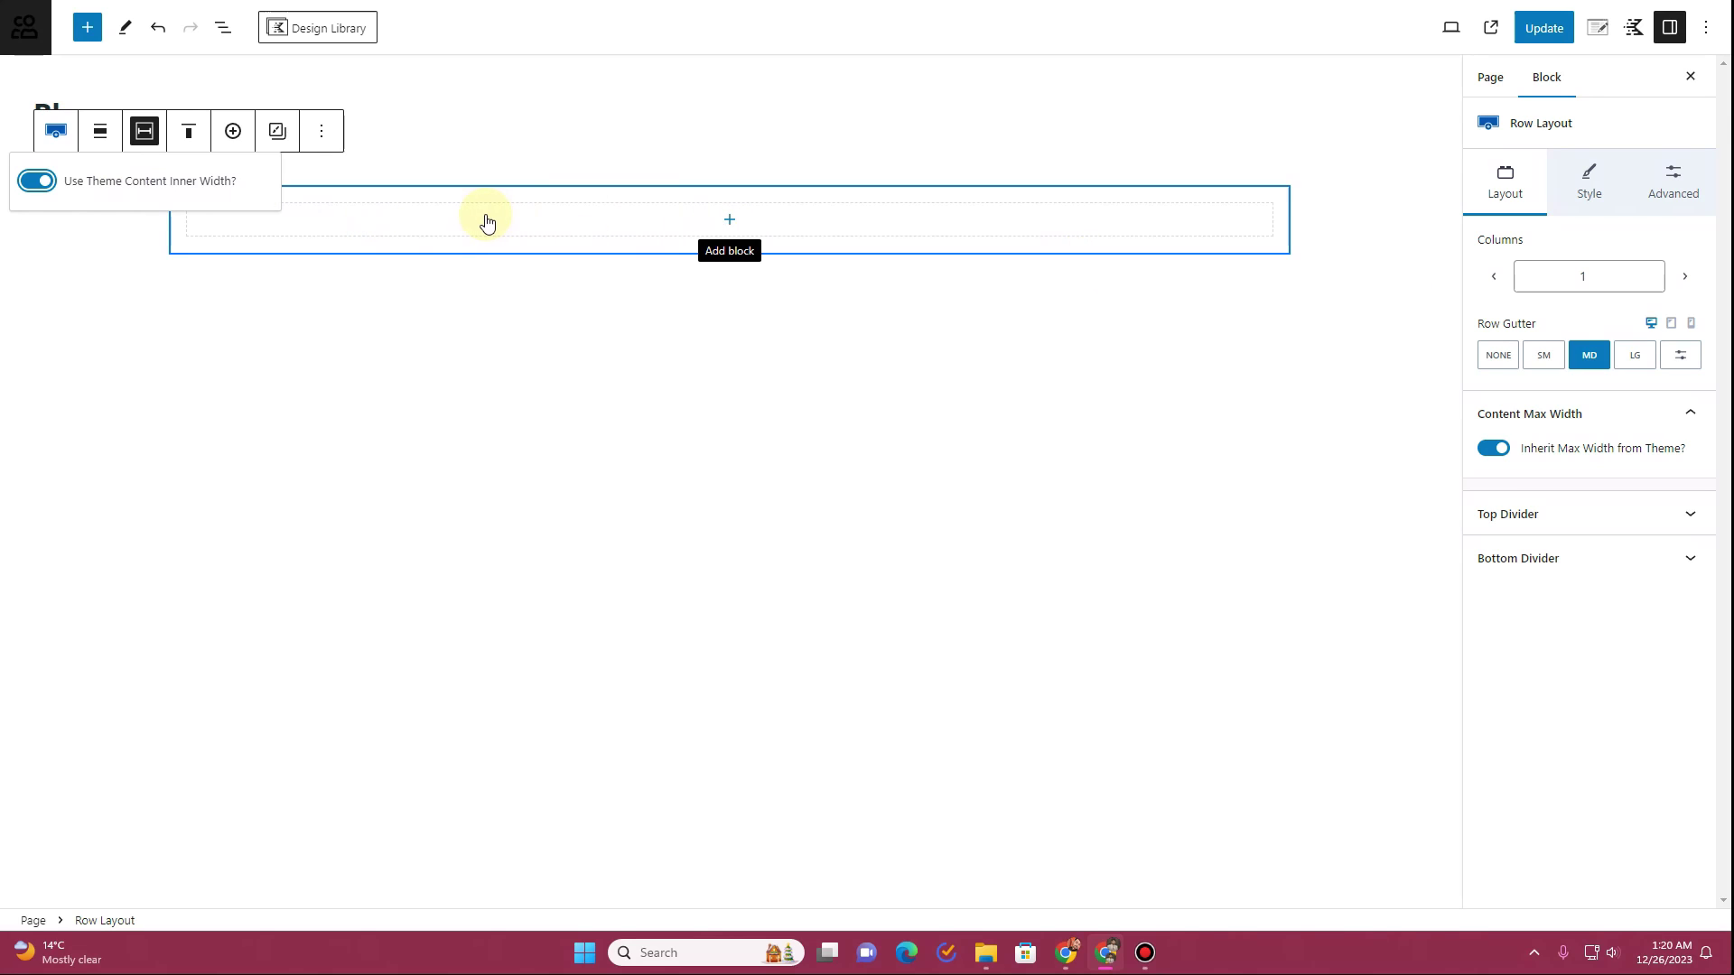
click(43, 185)
click(41, 315)
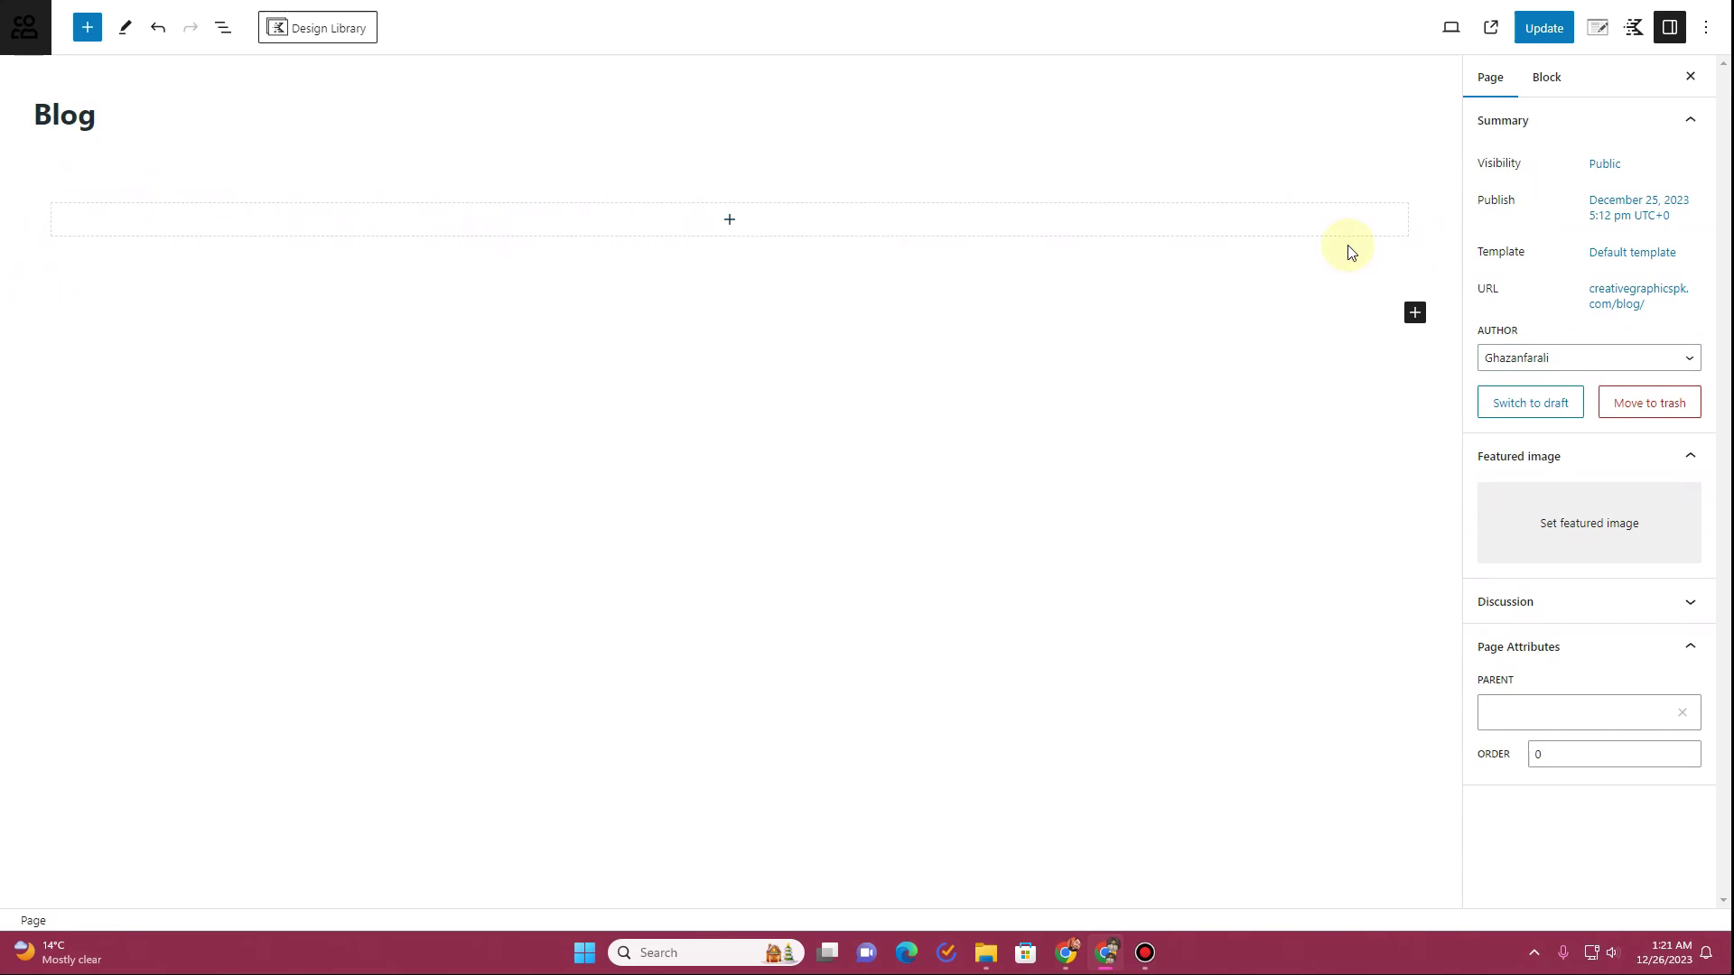
Enable the theme content inner width for the parent Row Layout and view its vertical alignment options
click(51, 208)
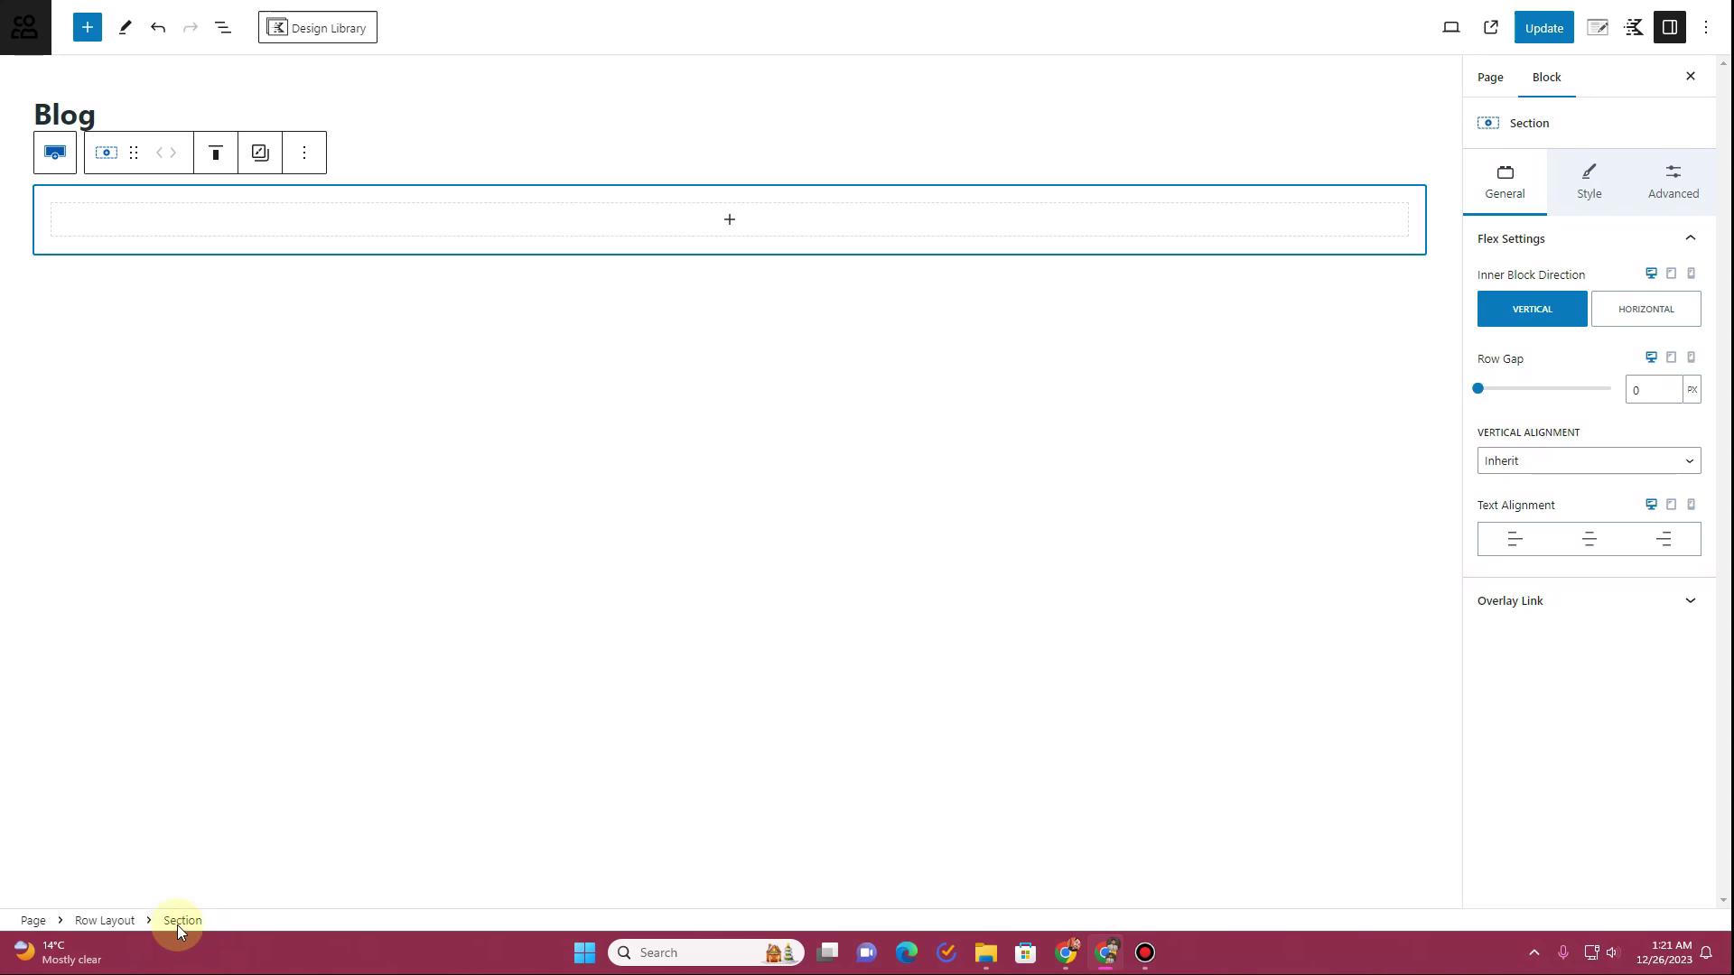
click(100, 921)
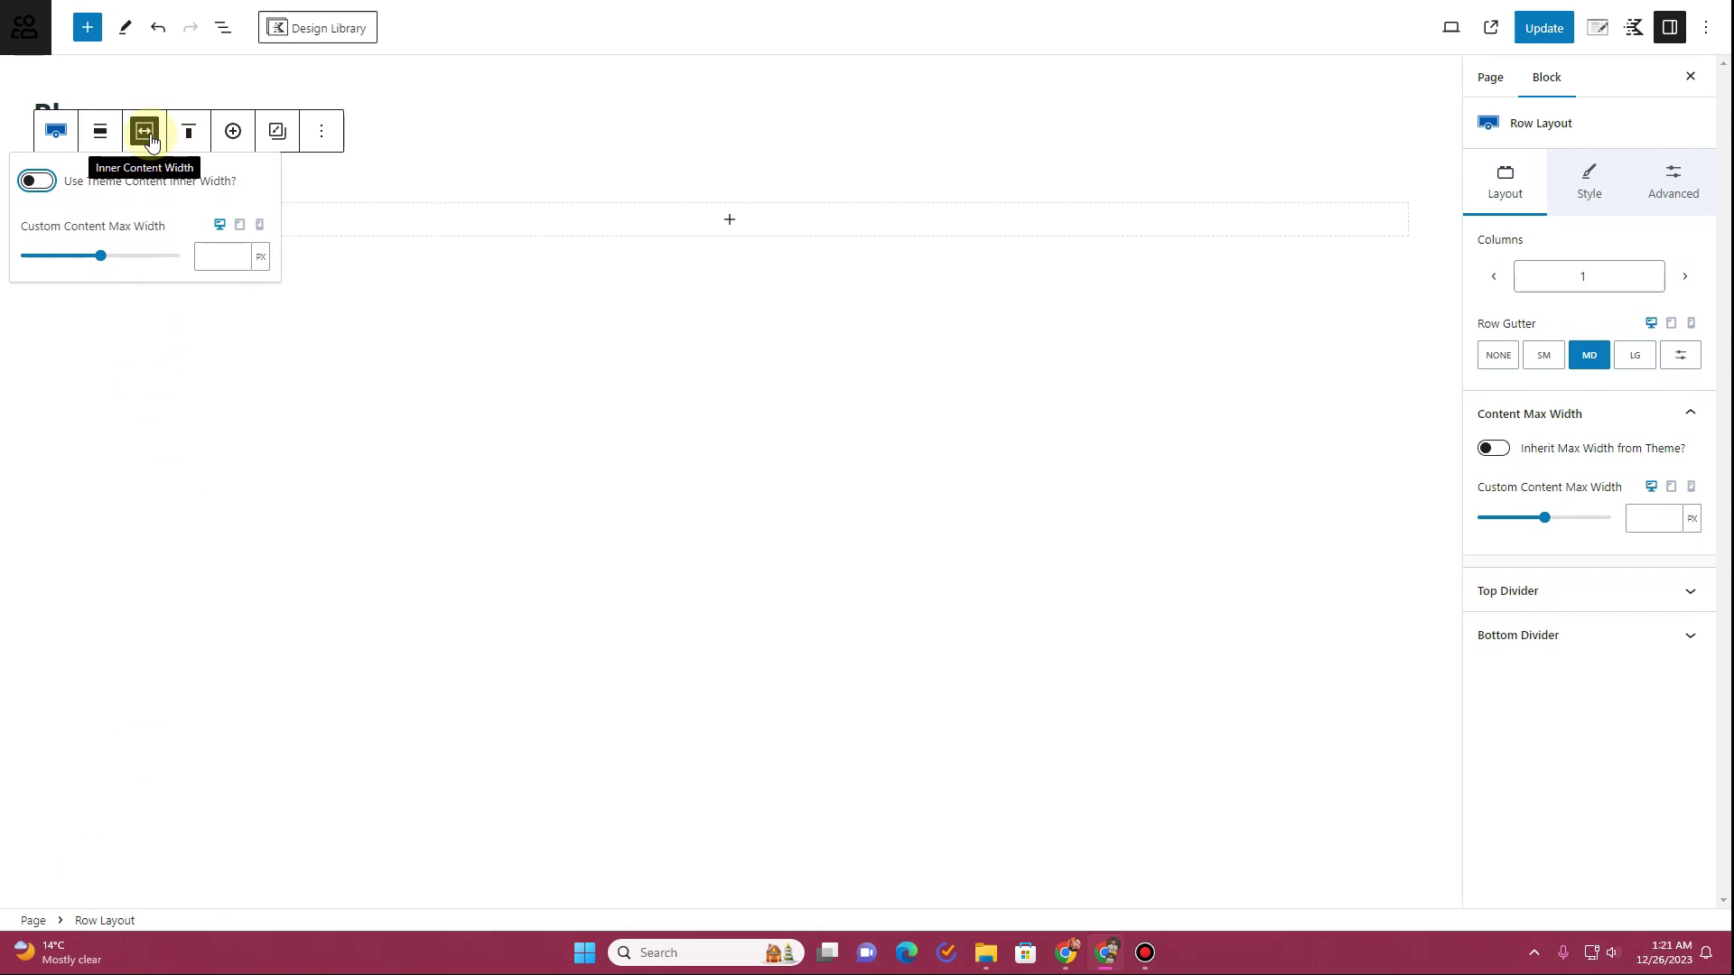
click(39, 181)
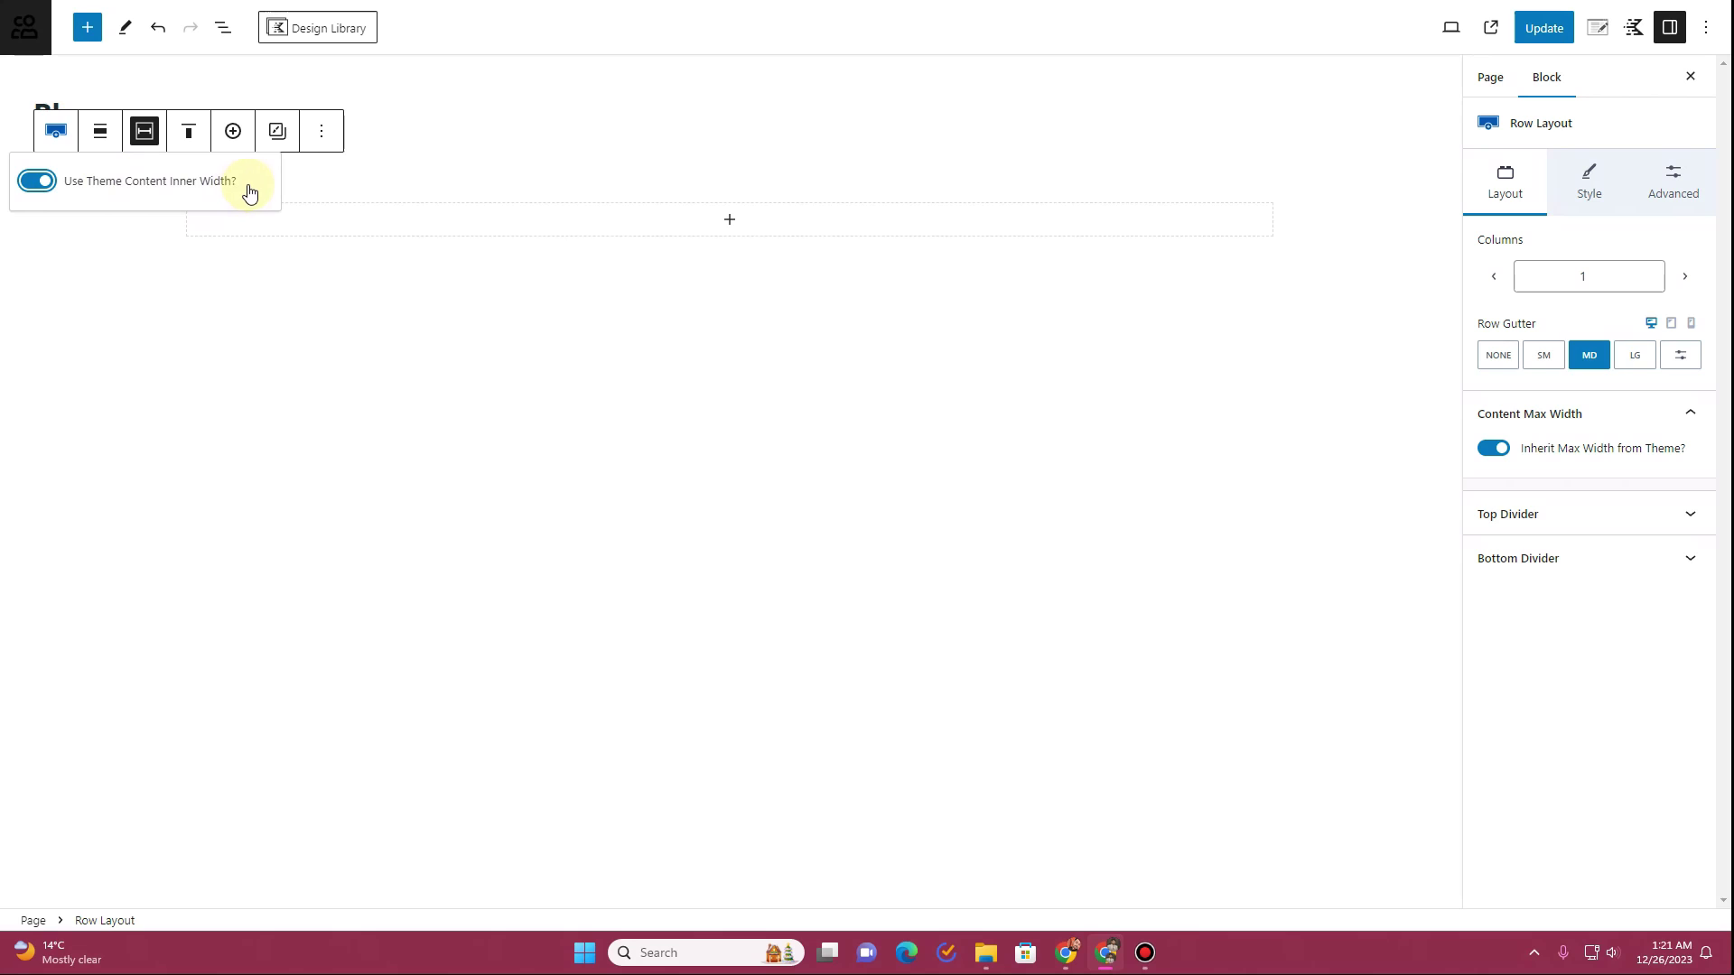
click(187, 133)
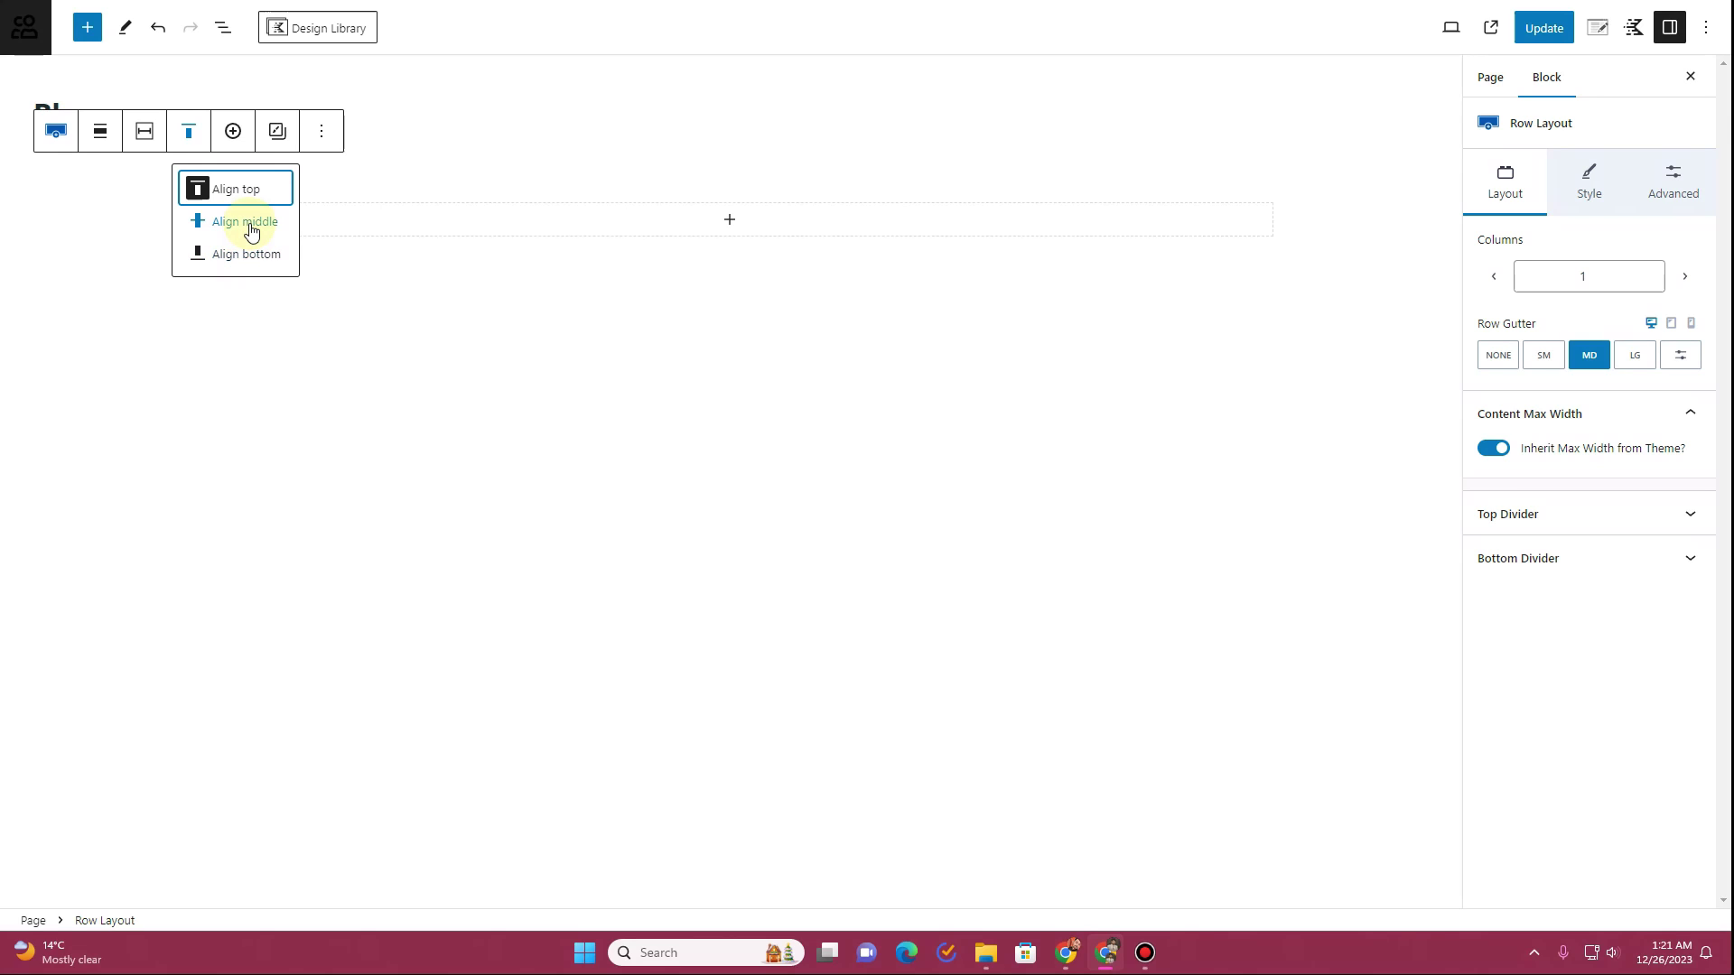
Search the blocks for "post", insert a Post Grid/Carousel block into the row's section, and apply the first initial style
click(370, 212)
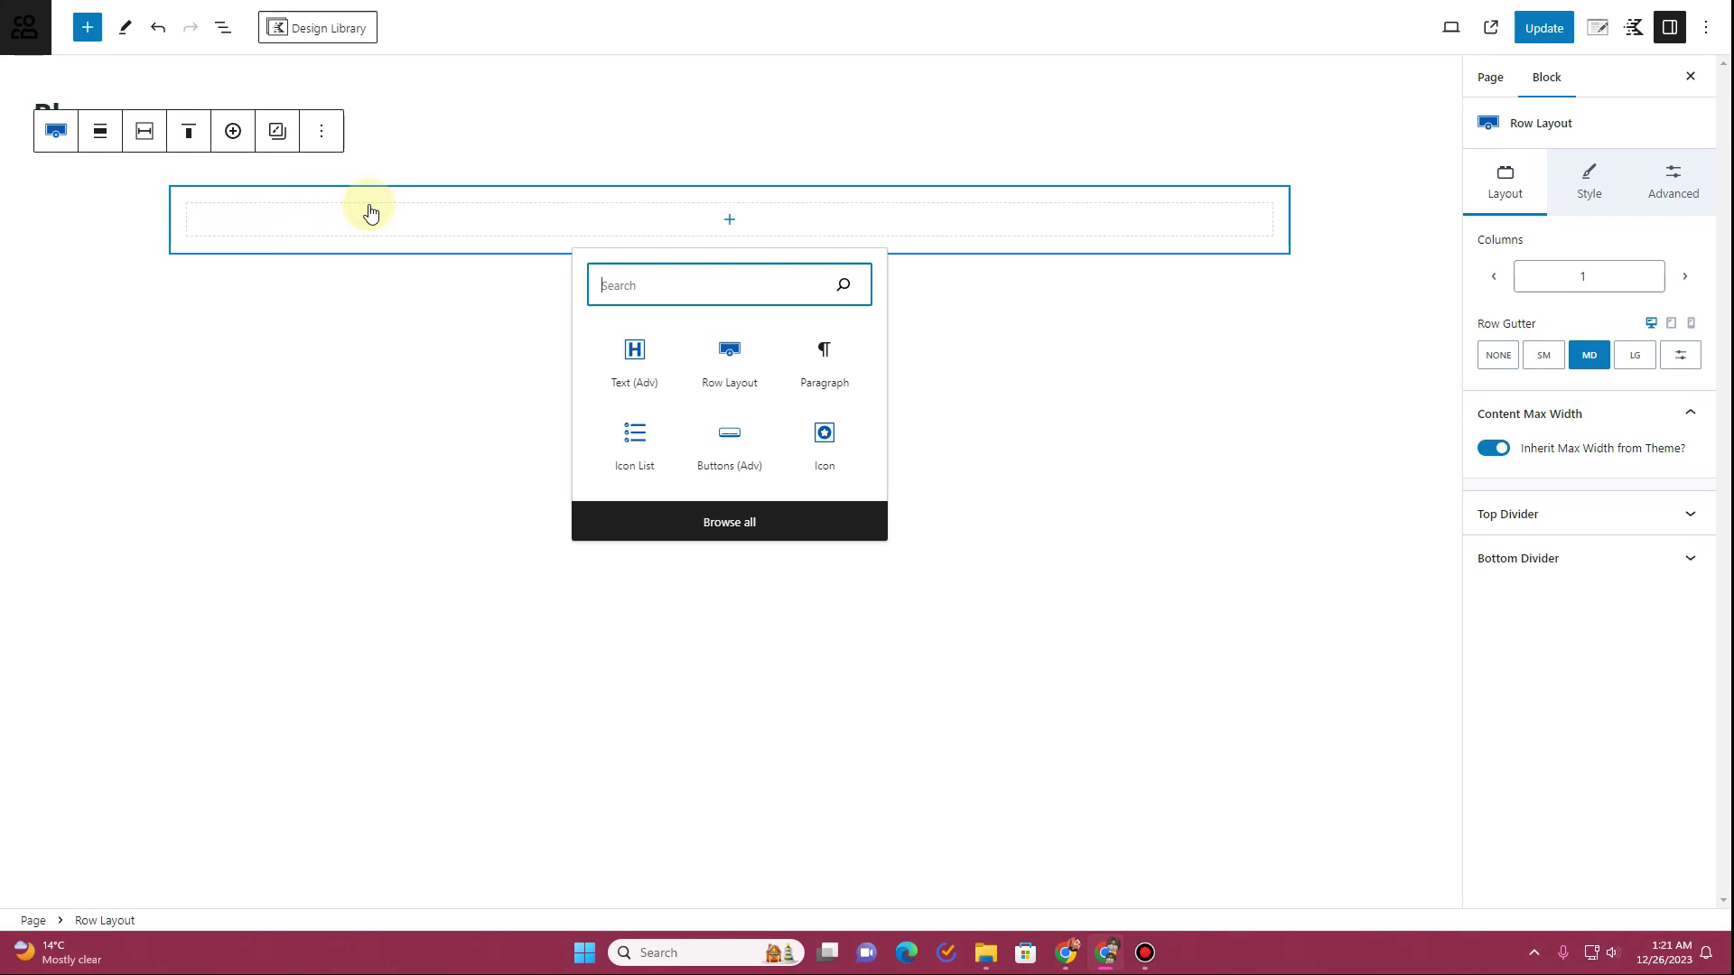
click(87, 28)
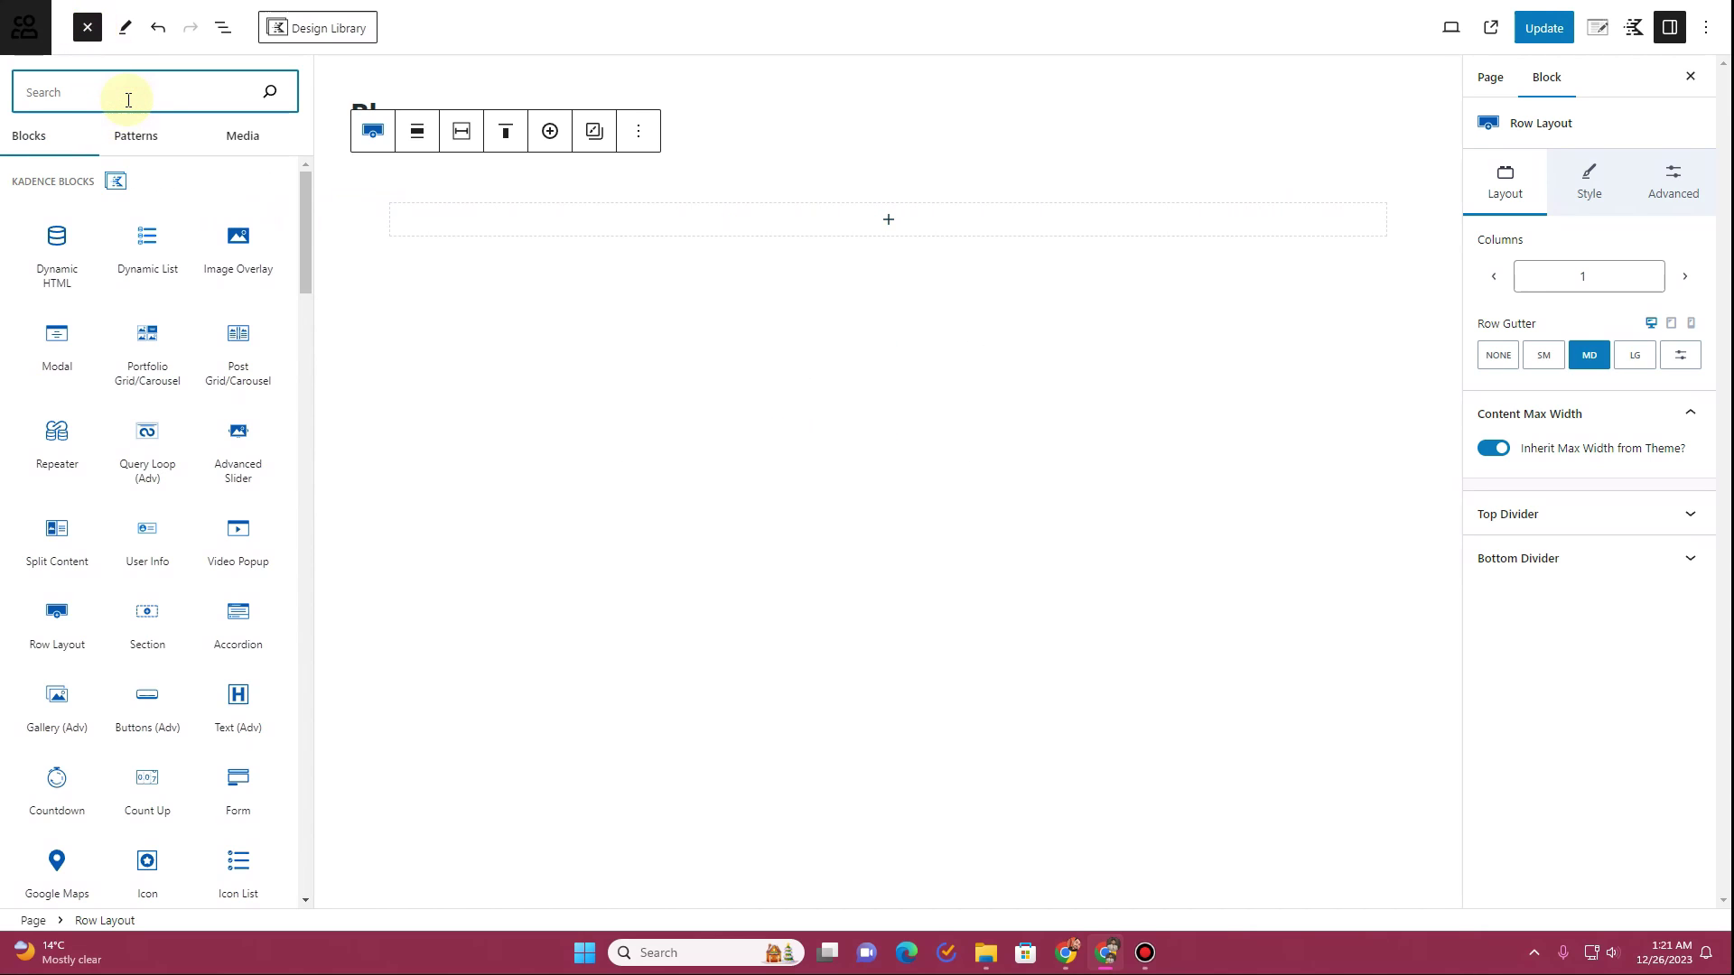
text(post)
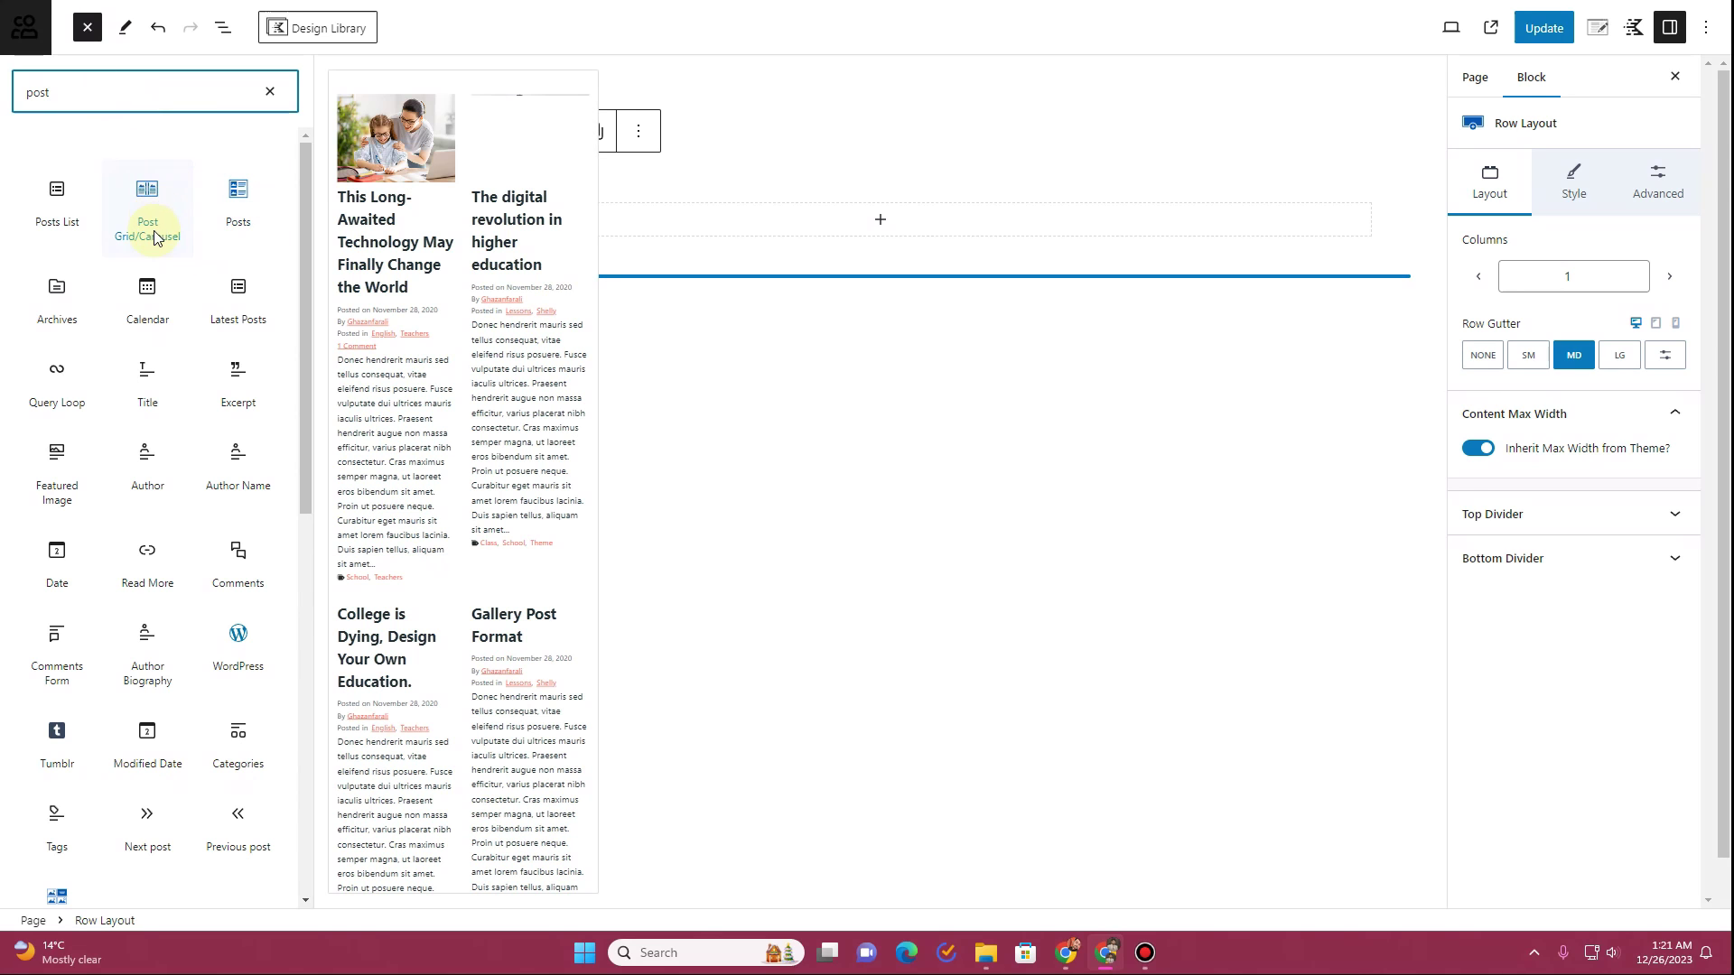
drag(153, 239, 693, 222)
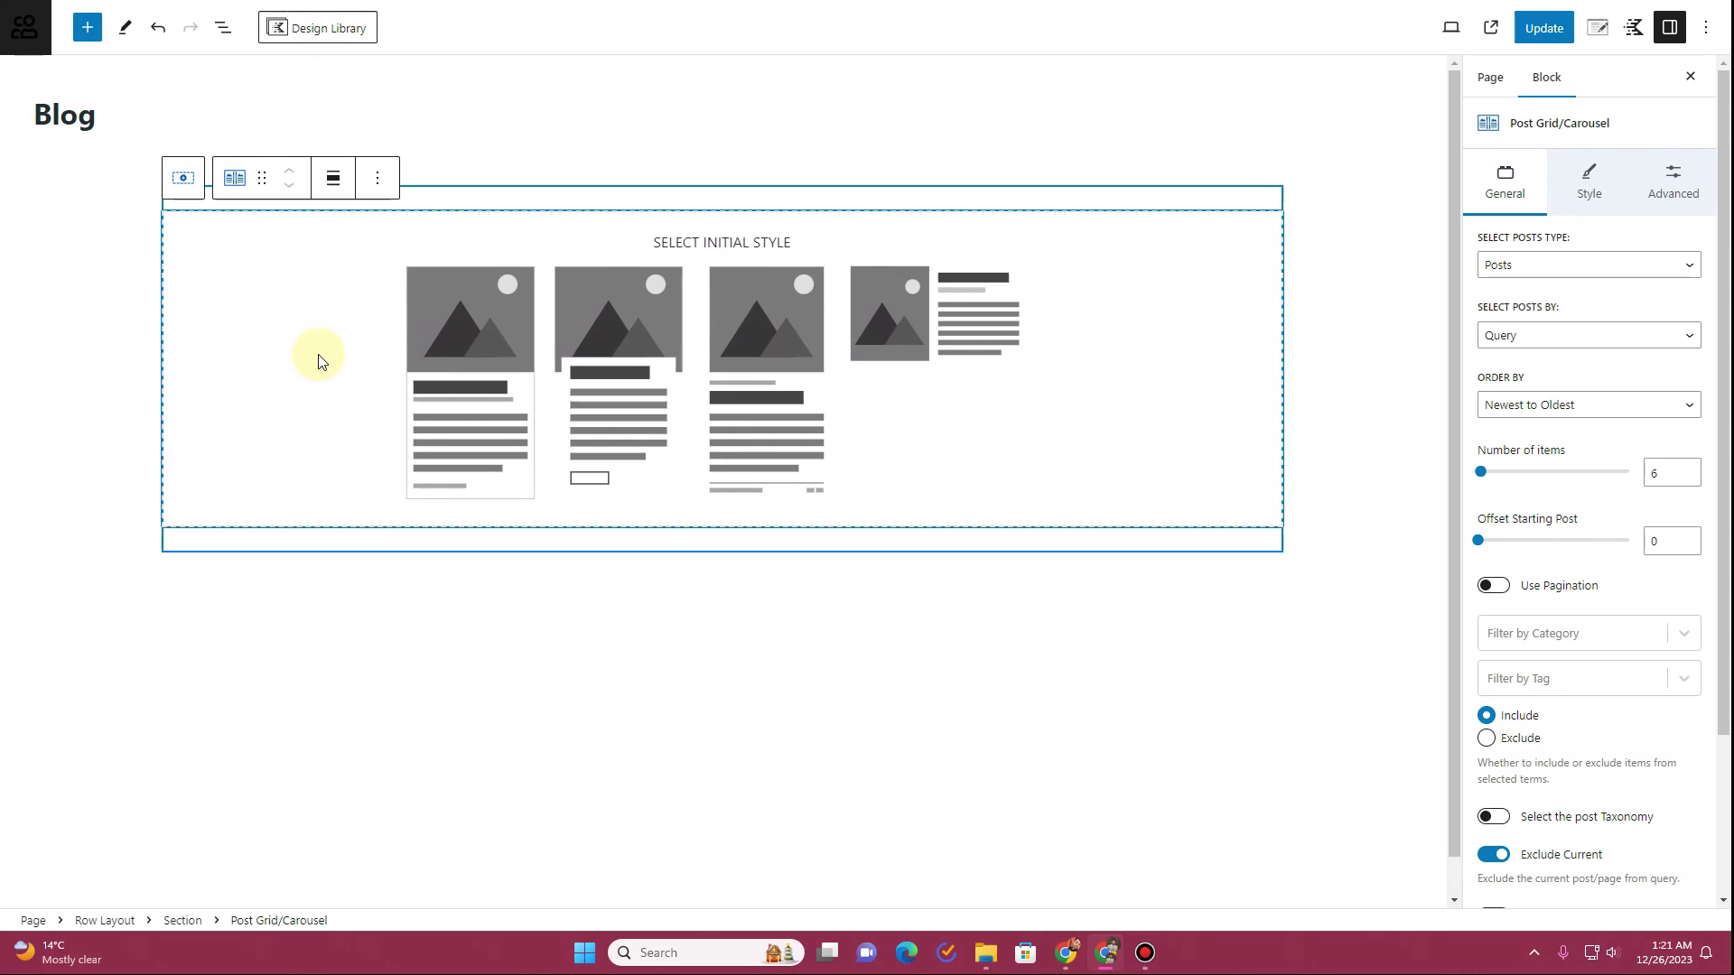
click(494, 407)
scroll(490, 400, down, 5)
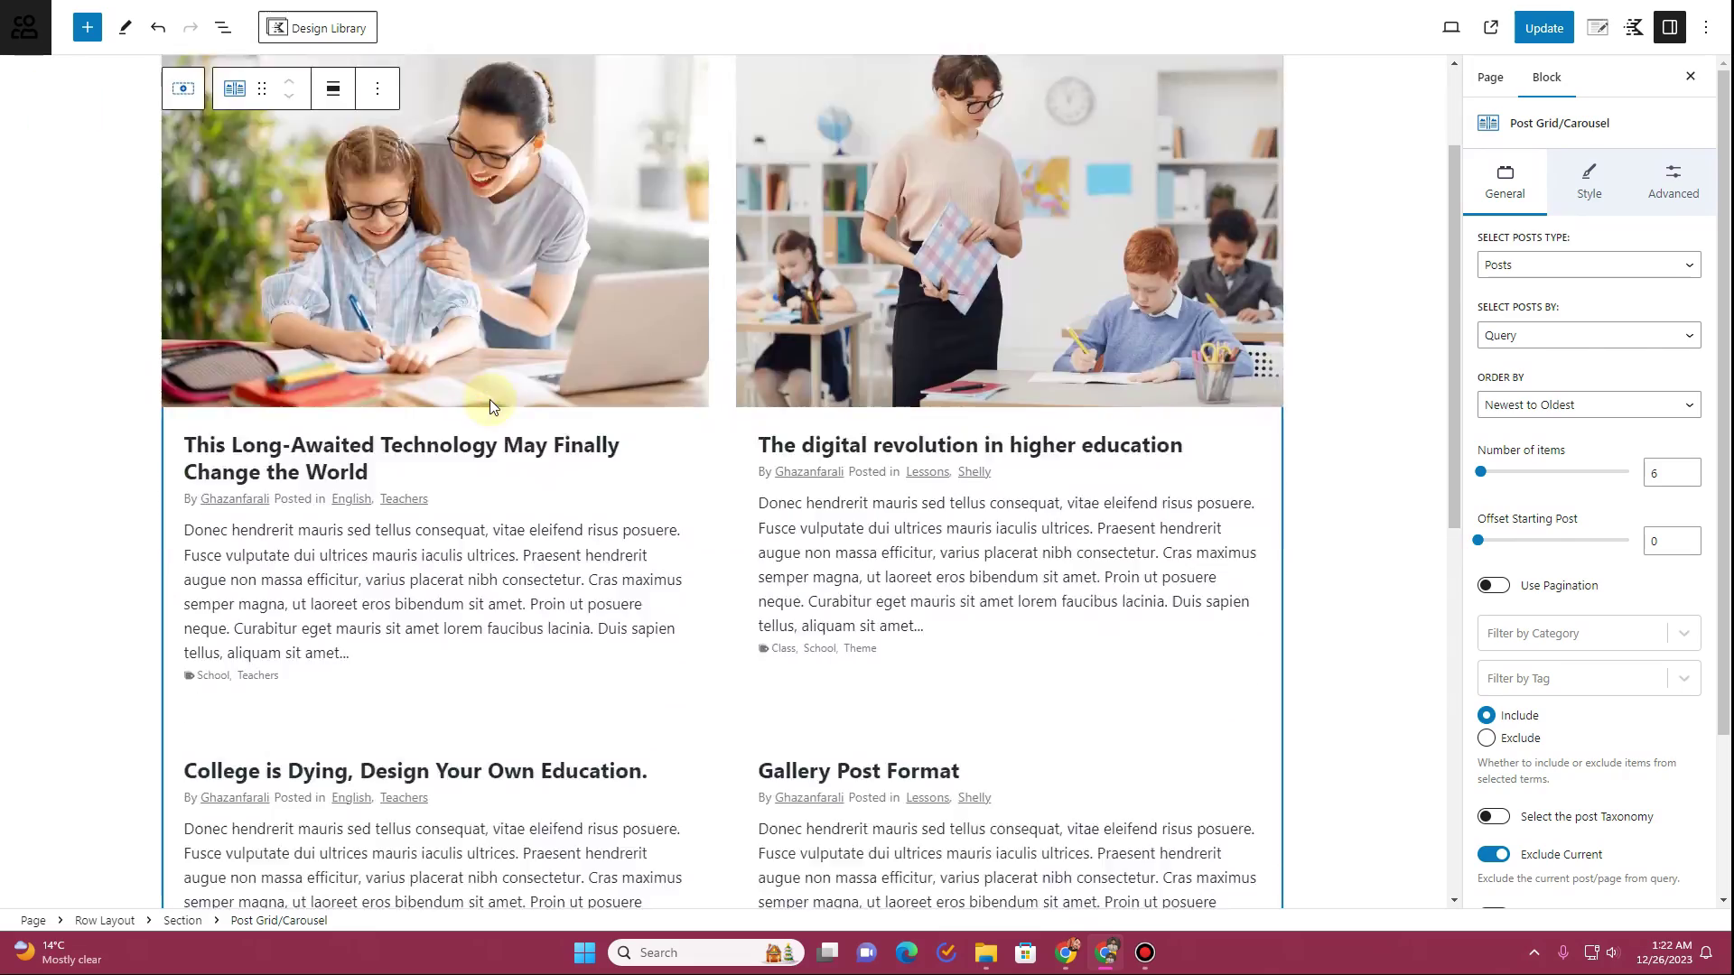
scroll(490, 399, down, 3)
scroll(490, 400, up, 10)
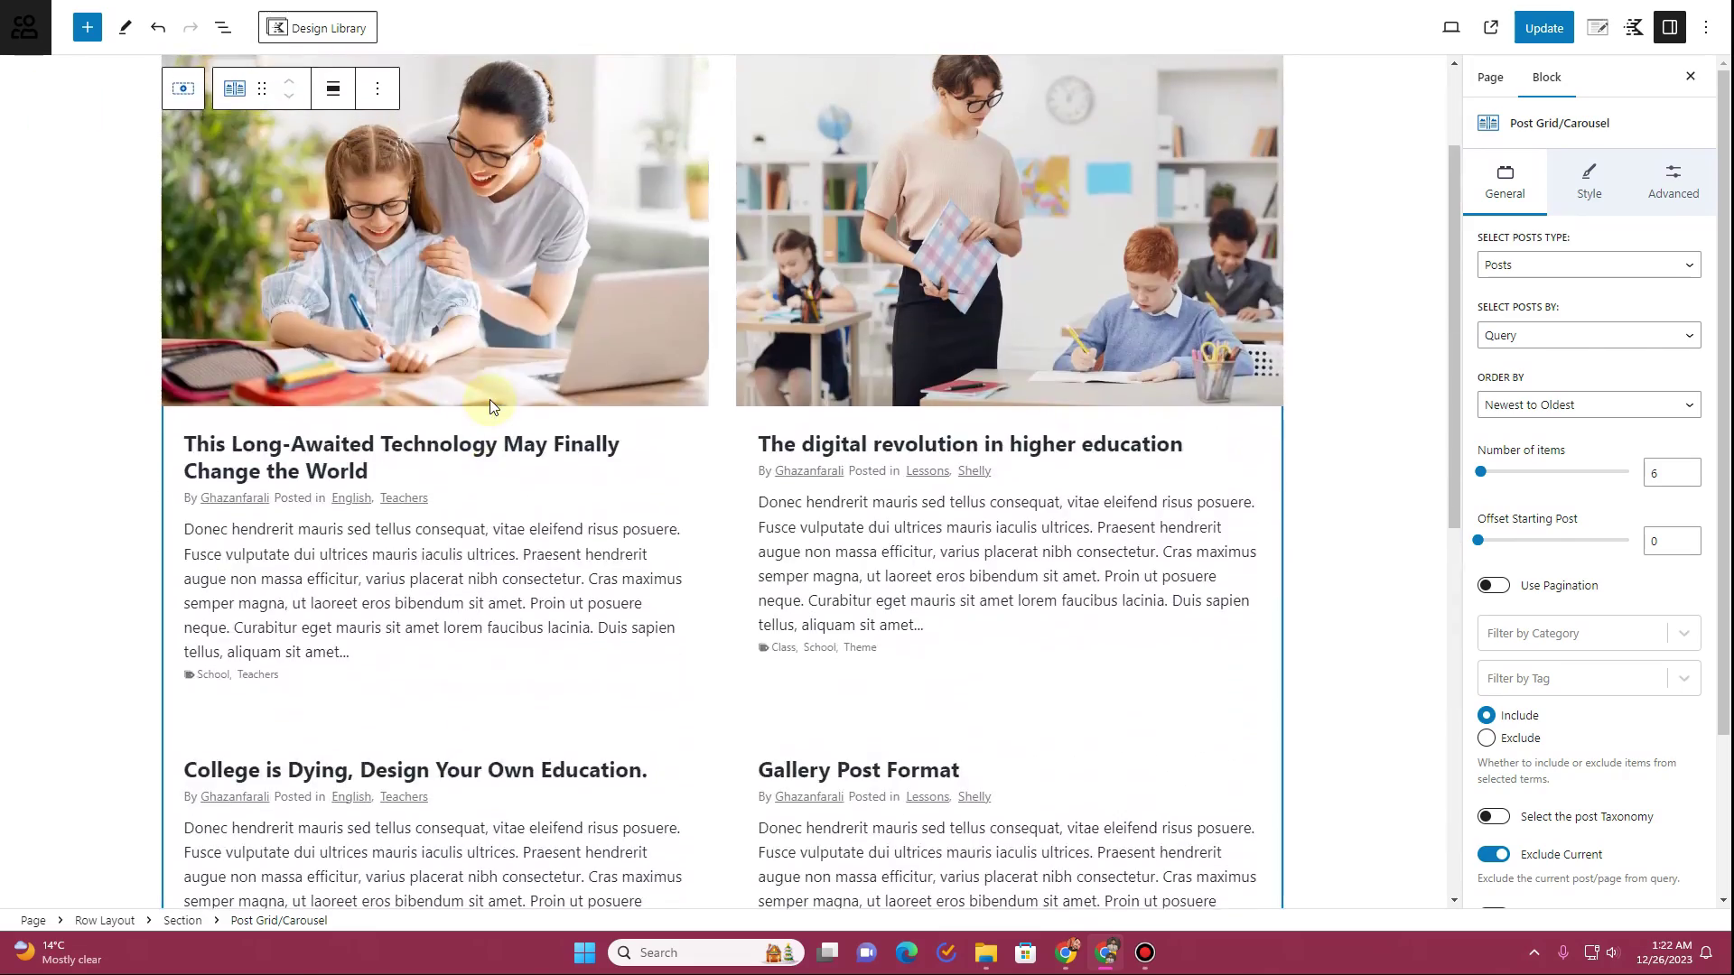
scroll(490, 399, up, 2)
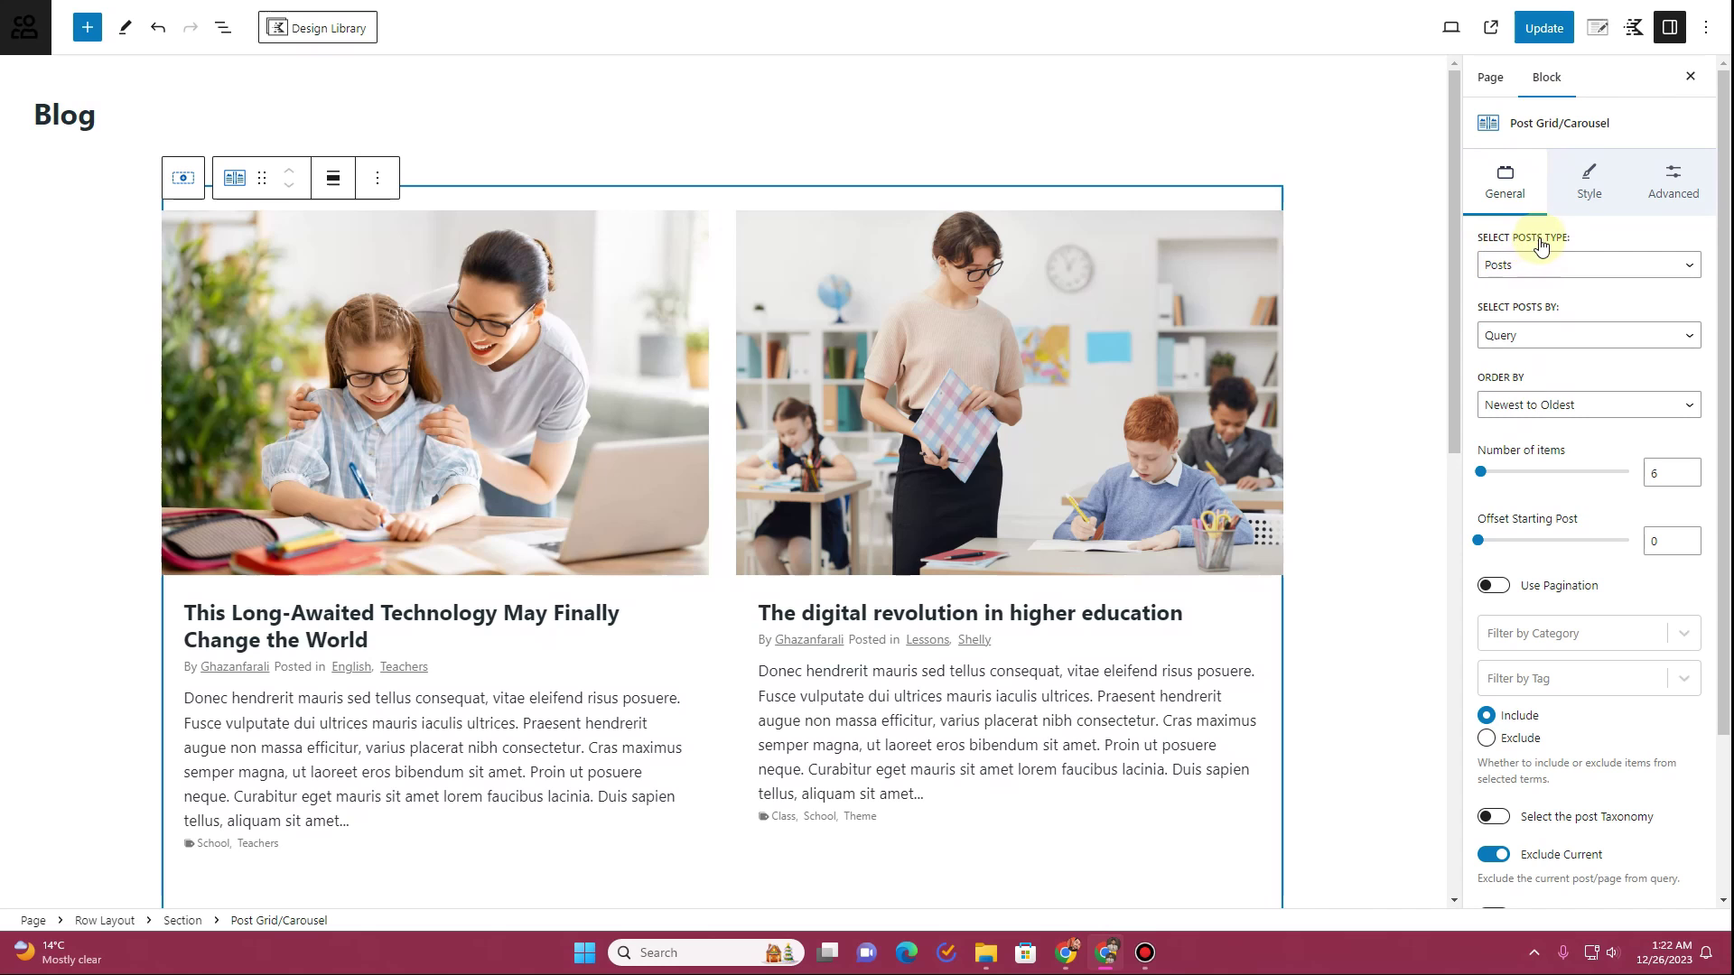
Review the post grid's type, selection and order options, keeping Posts, Query and Newest to Oldest
click(1555, 269)
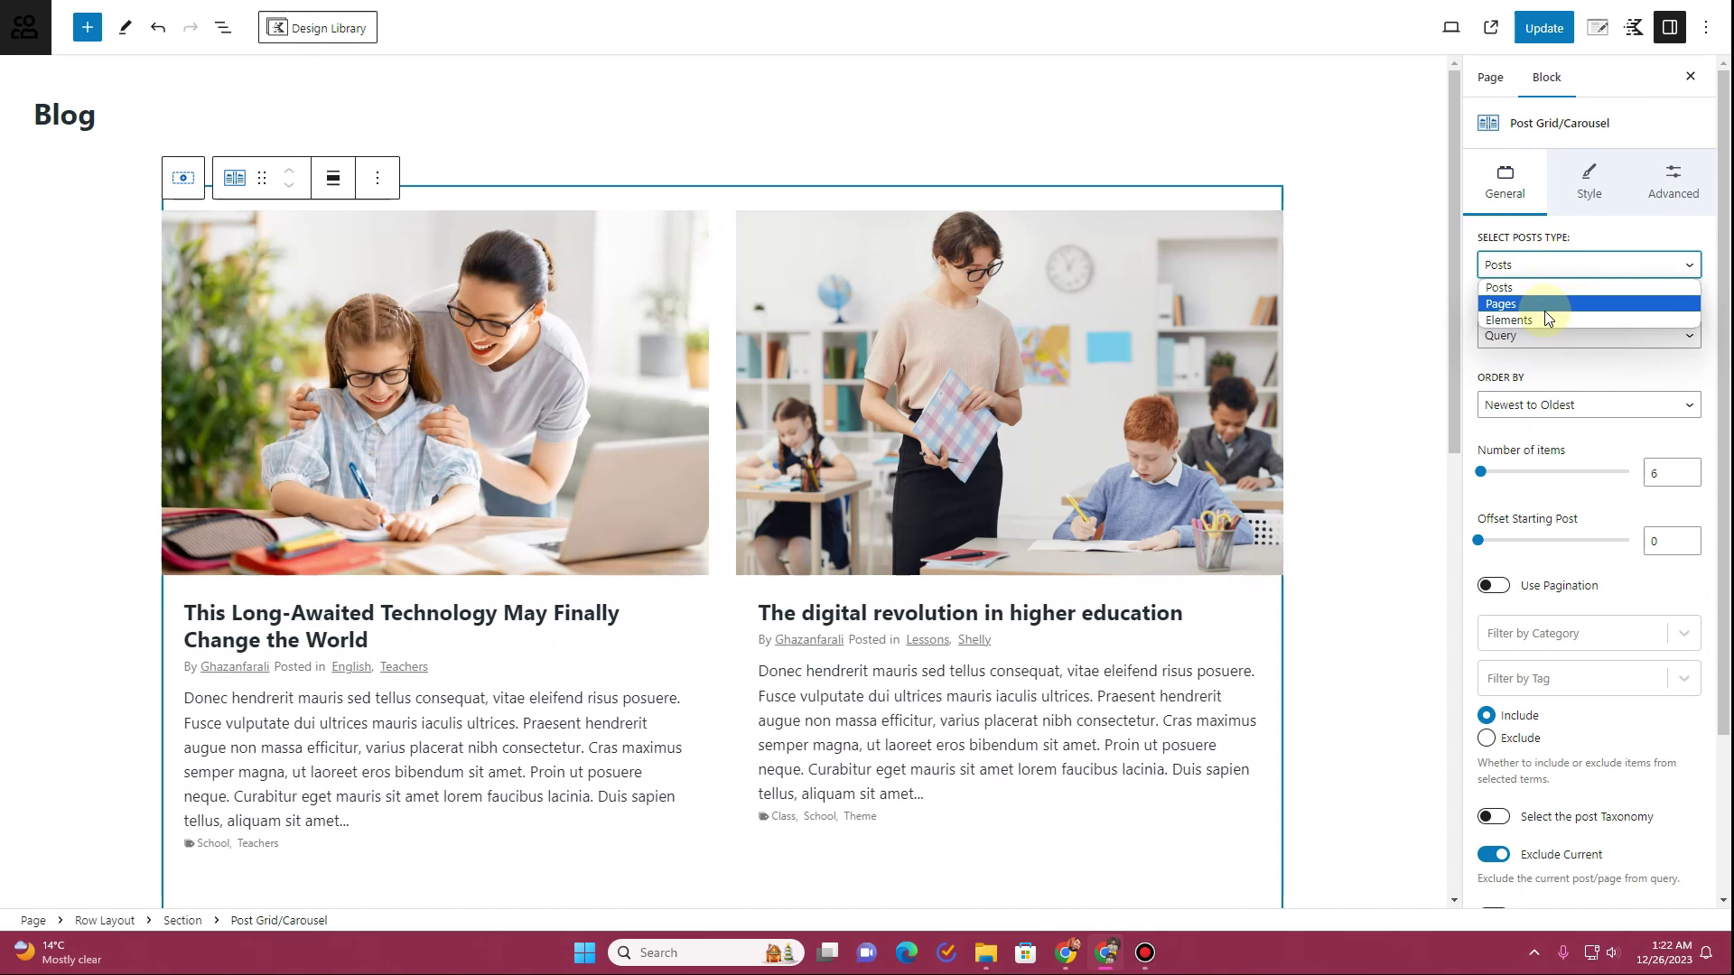
click(1548, 288)
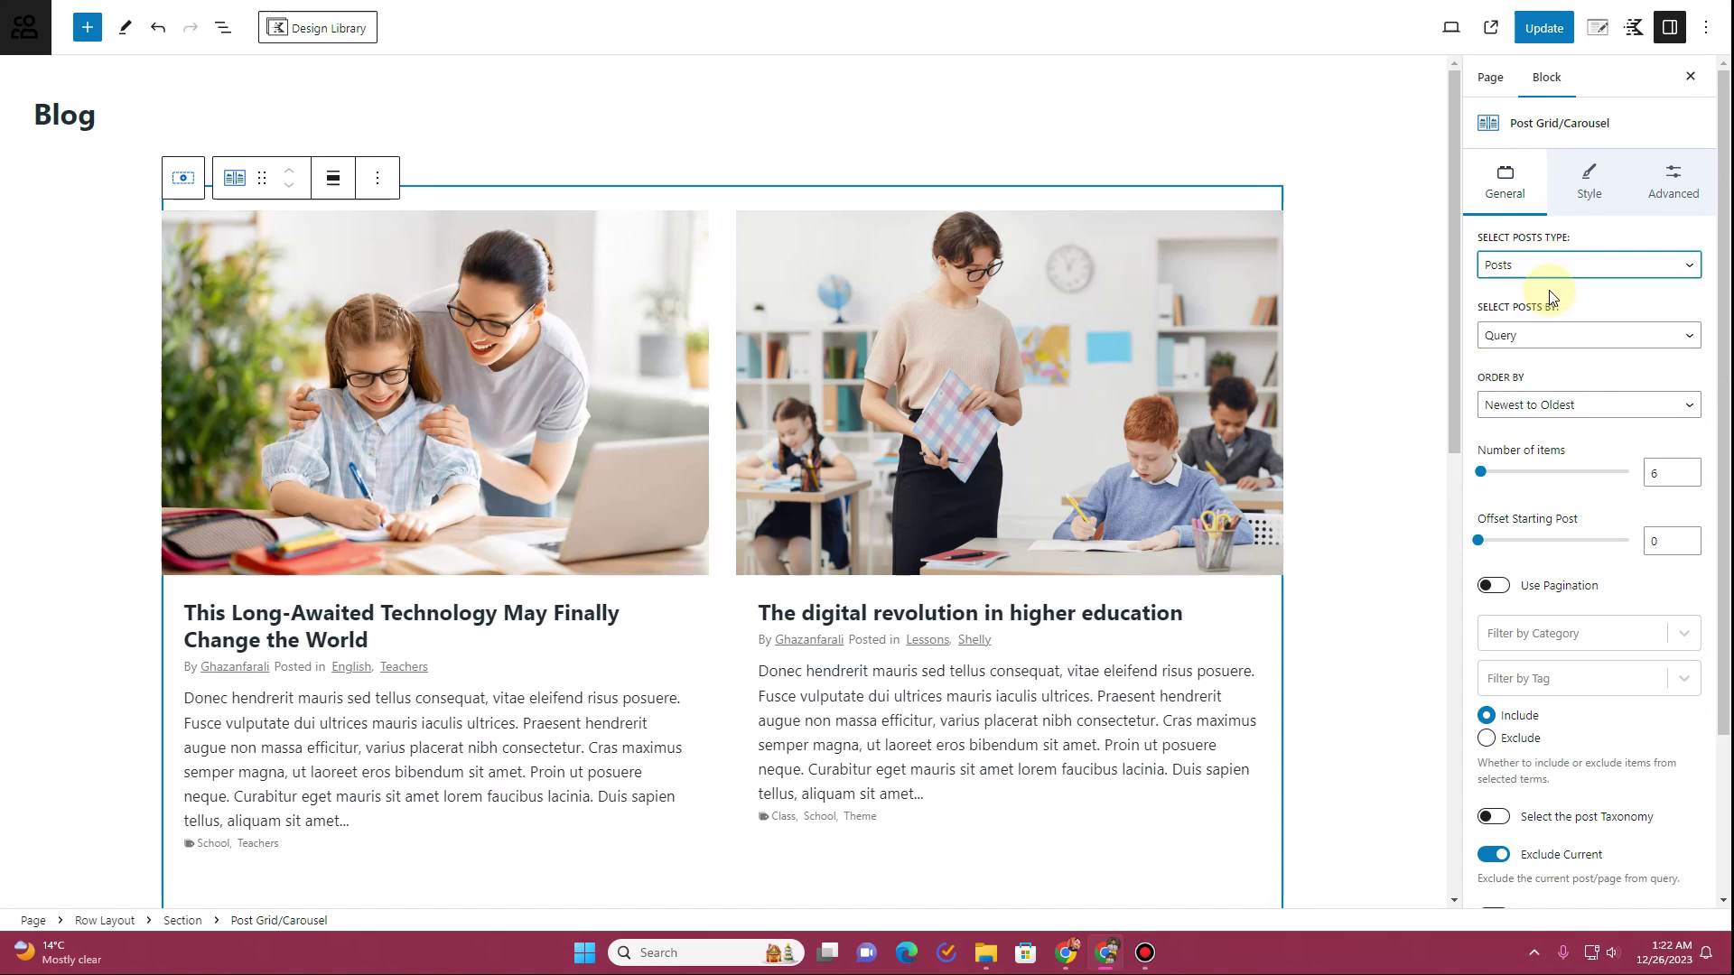
click(1541, 352)
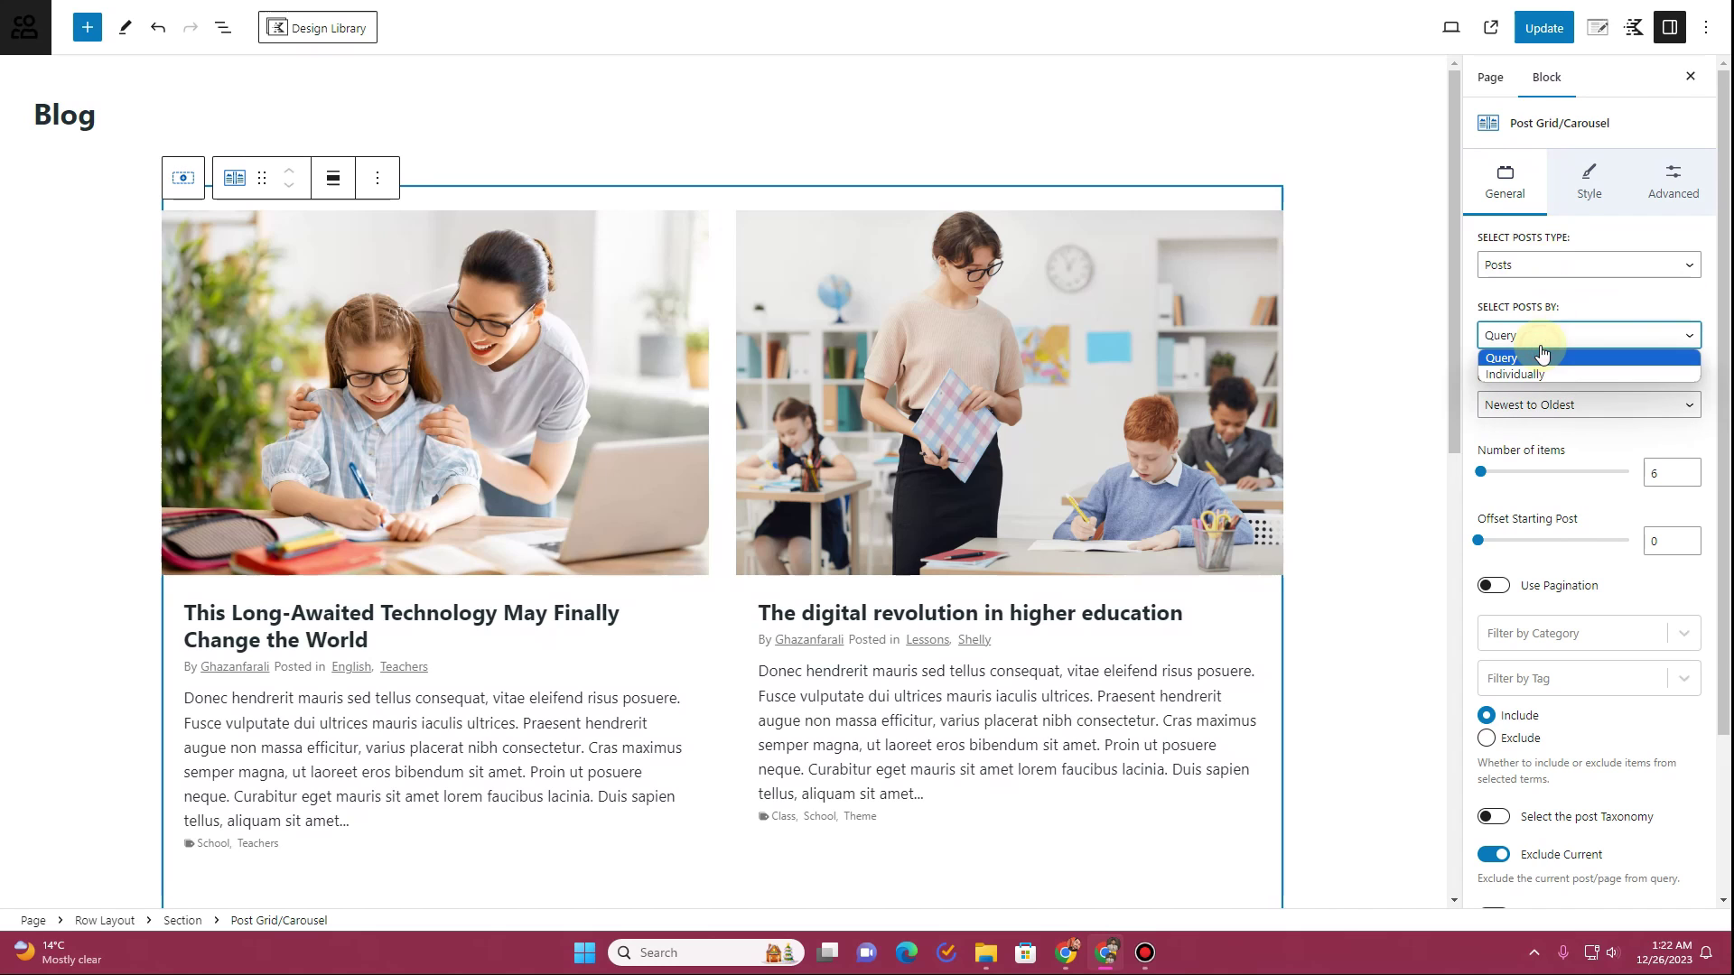
click(1524, 359)
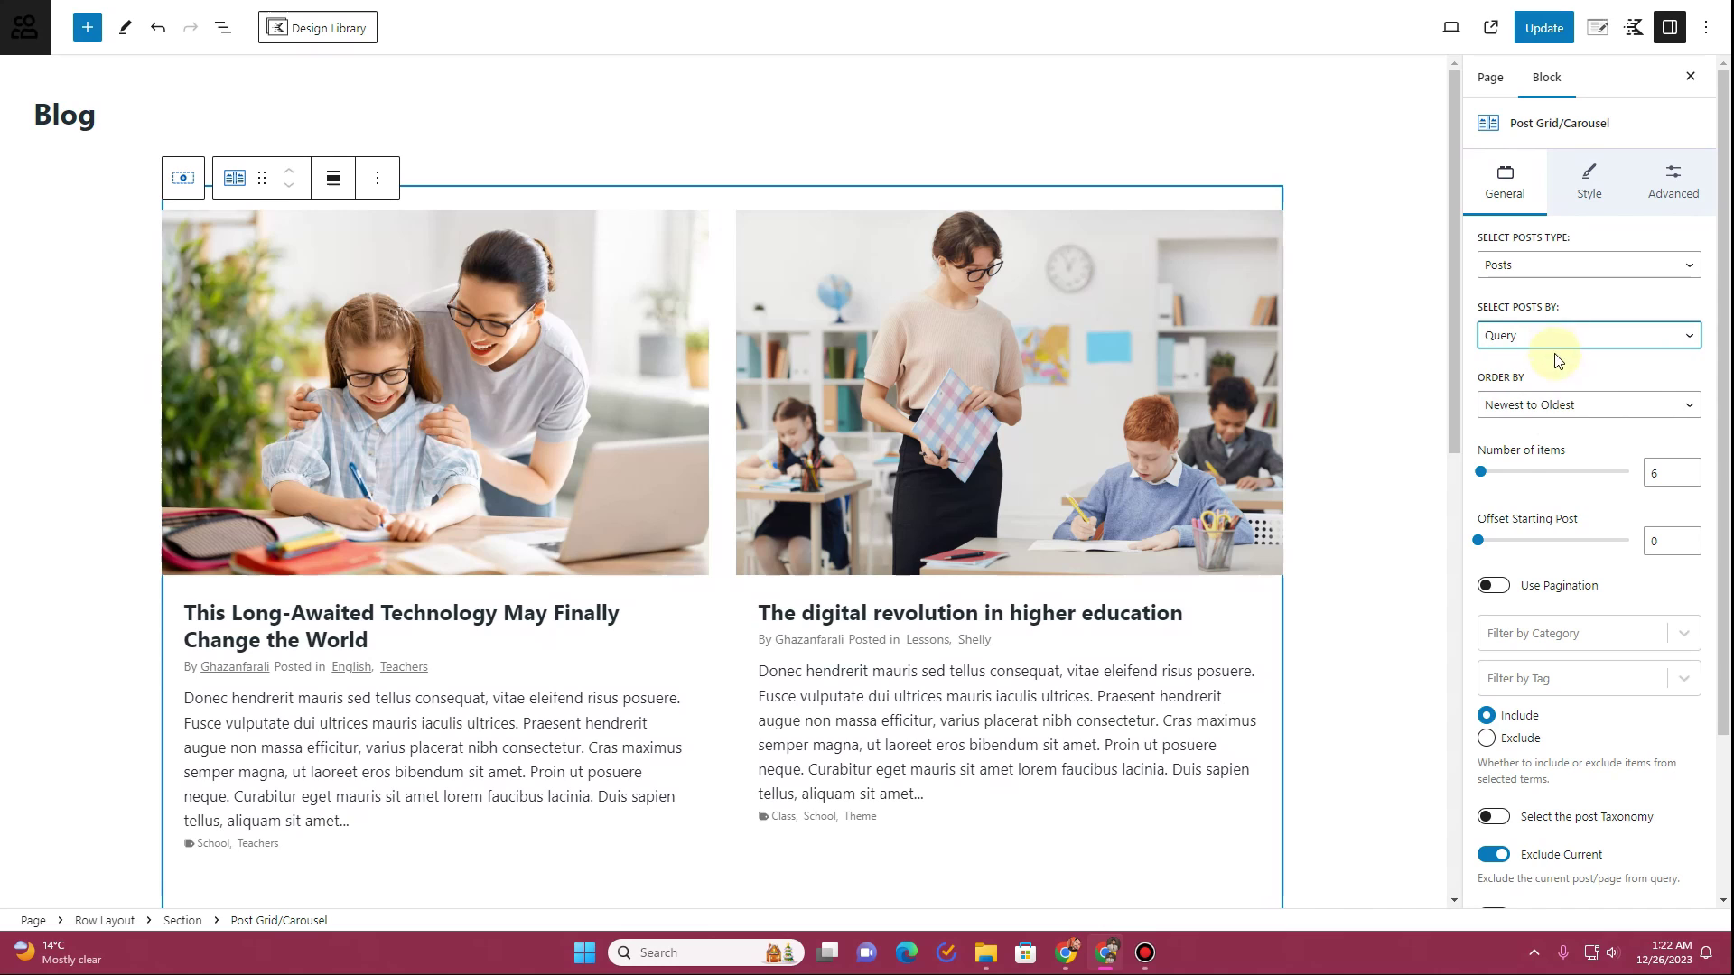
click(1571, 407)
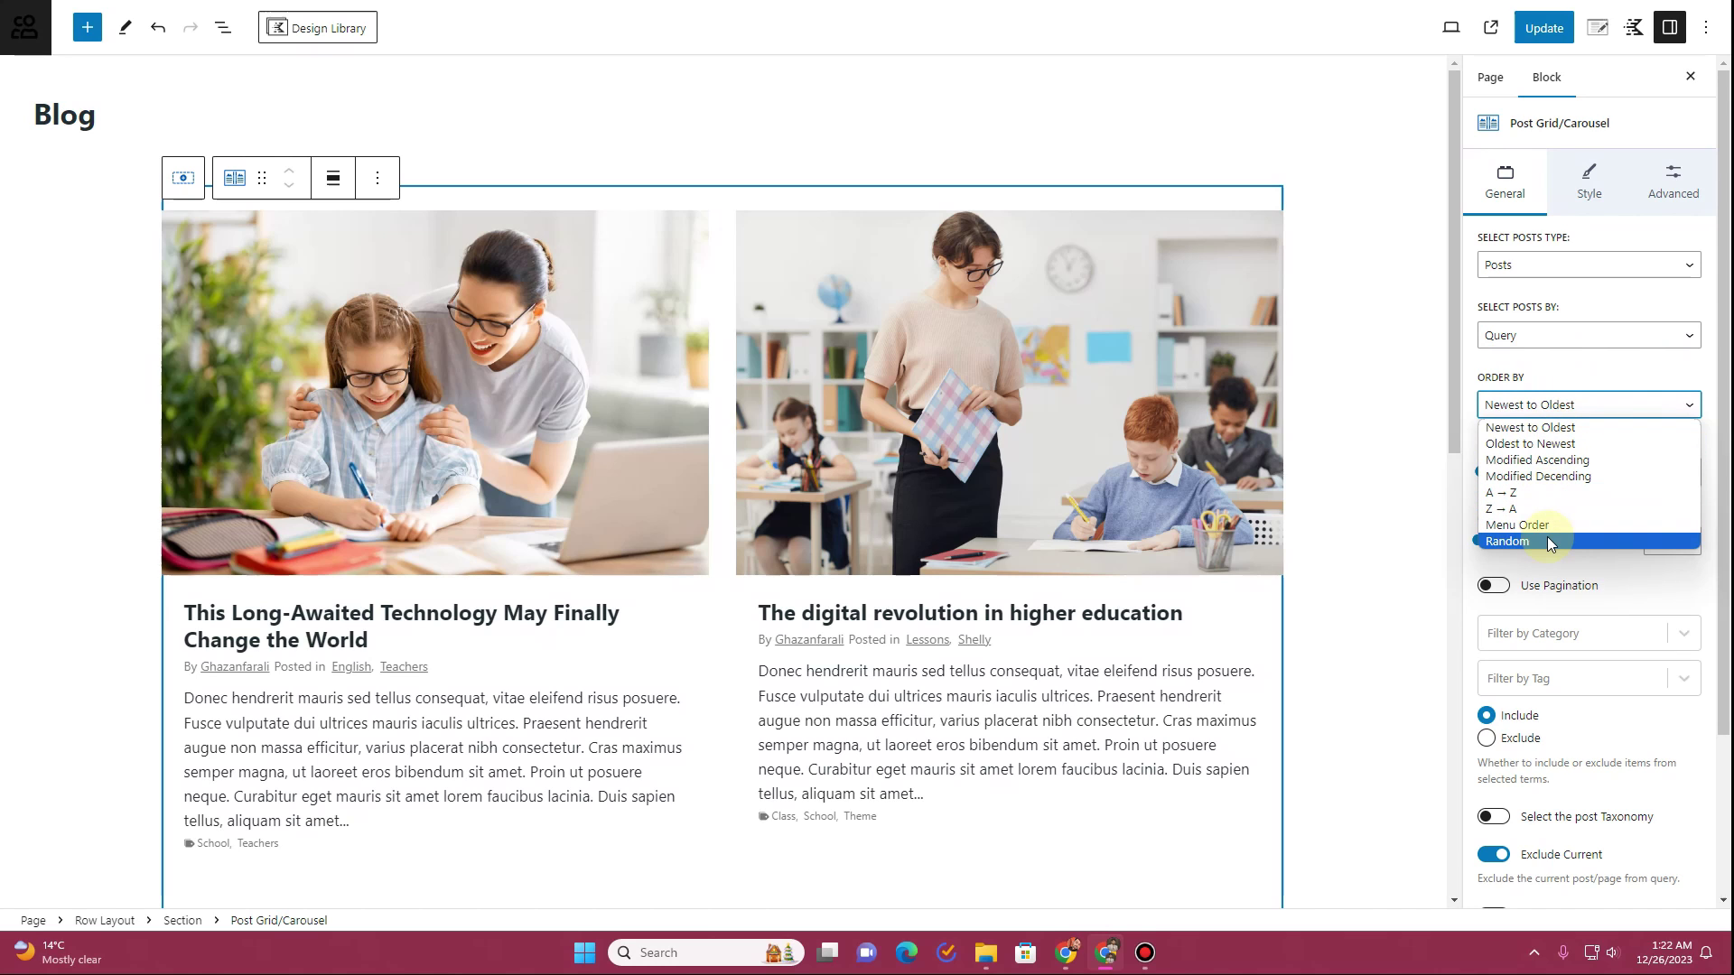
click(1536, 404)
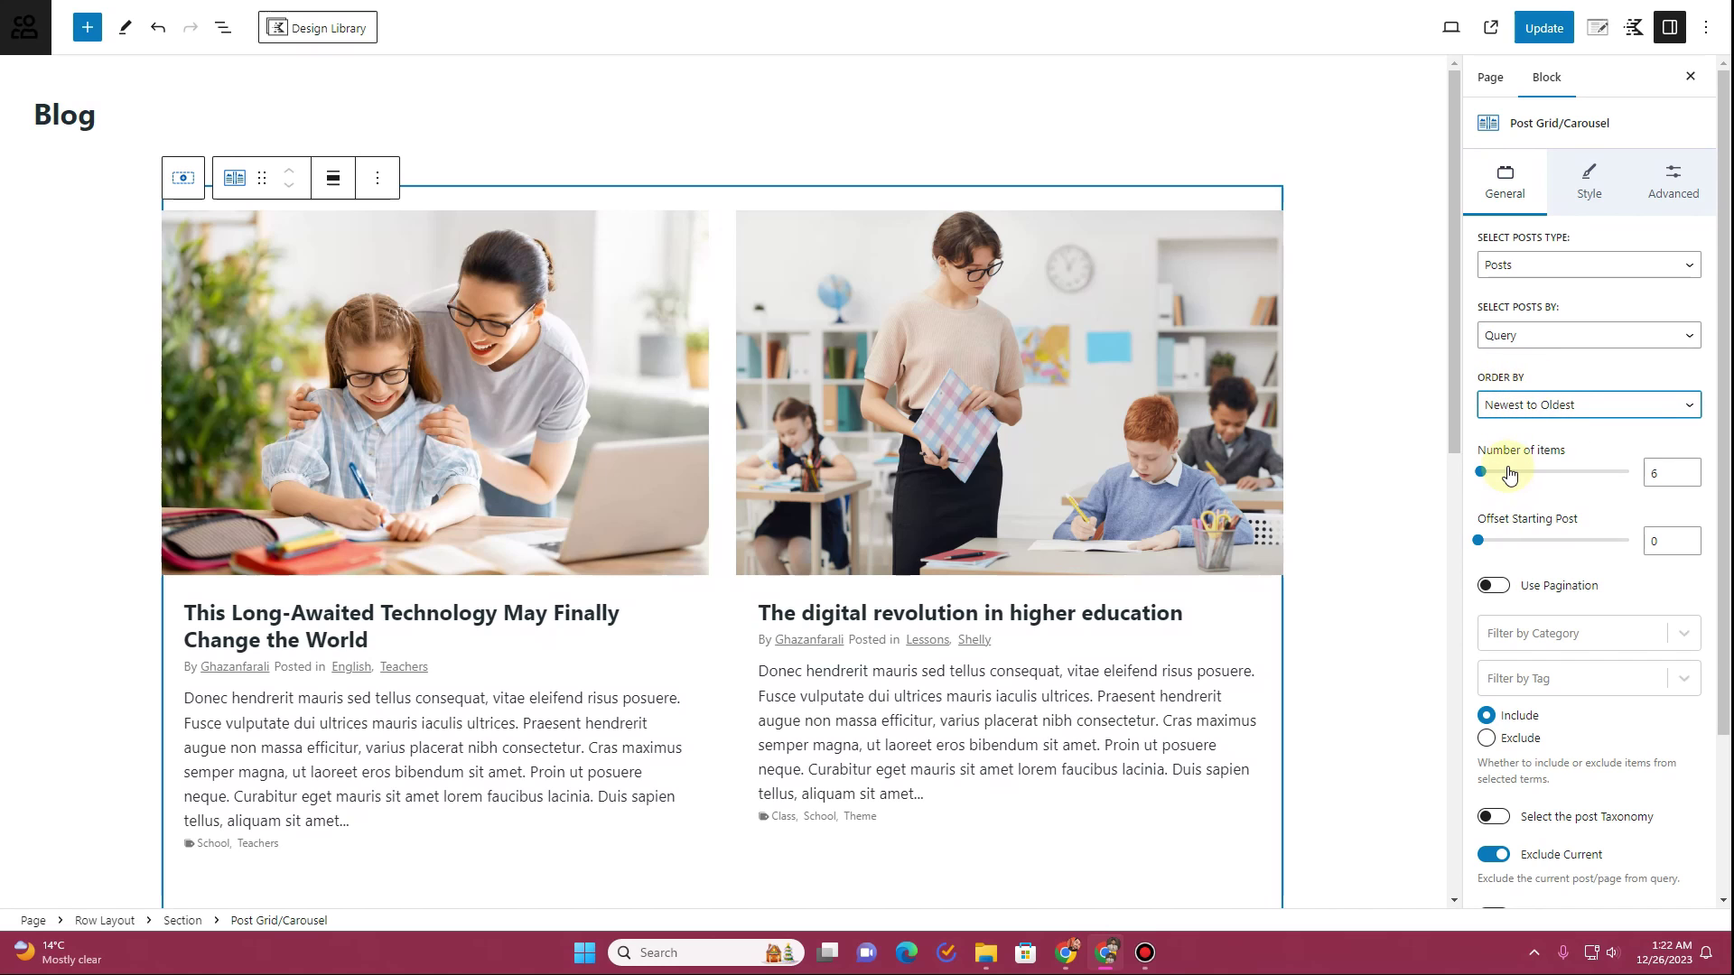
Try 9 and 300 as the post grid's number of items and look through the listed posts
click(1651, 471)
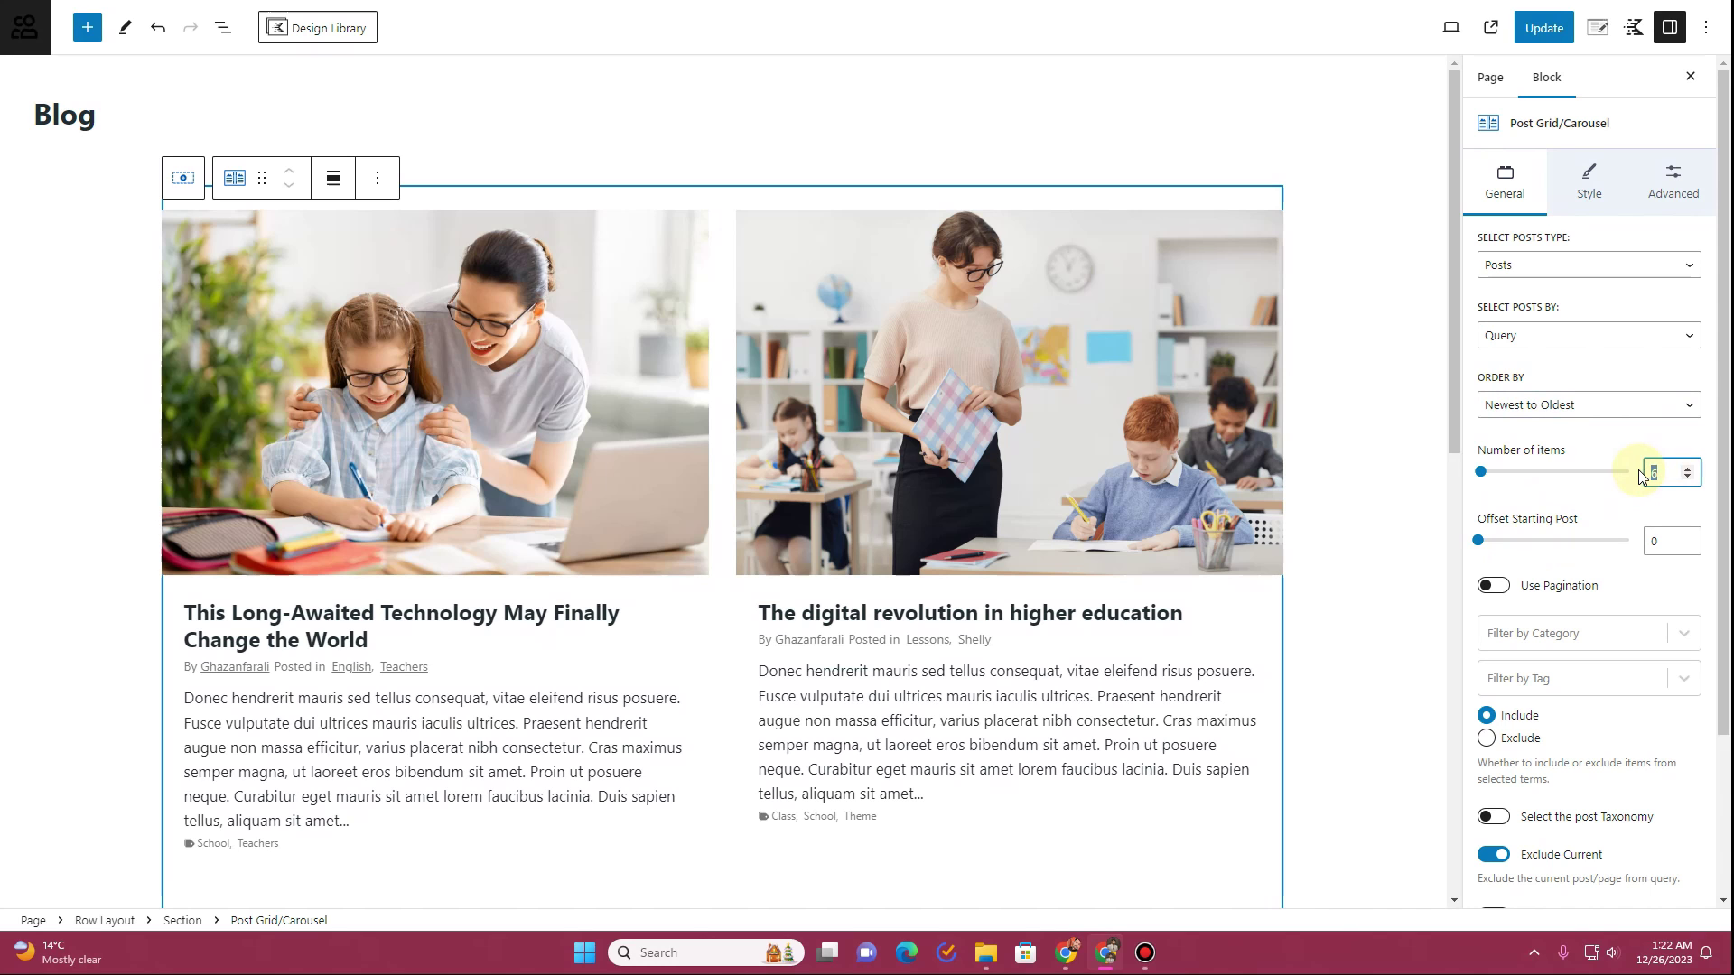
text(9)
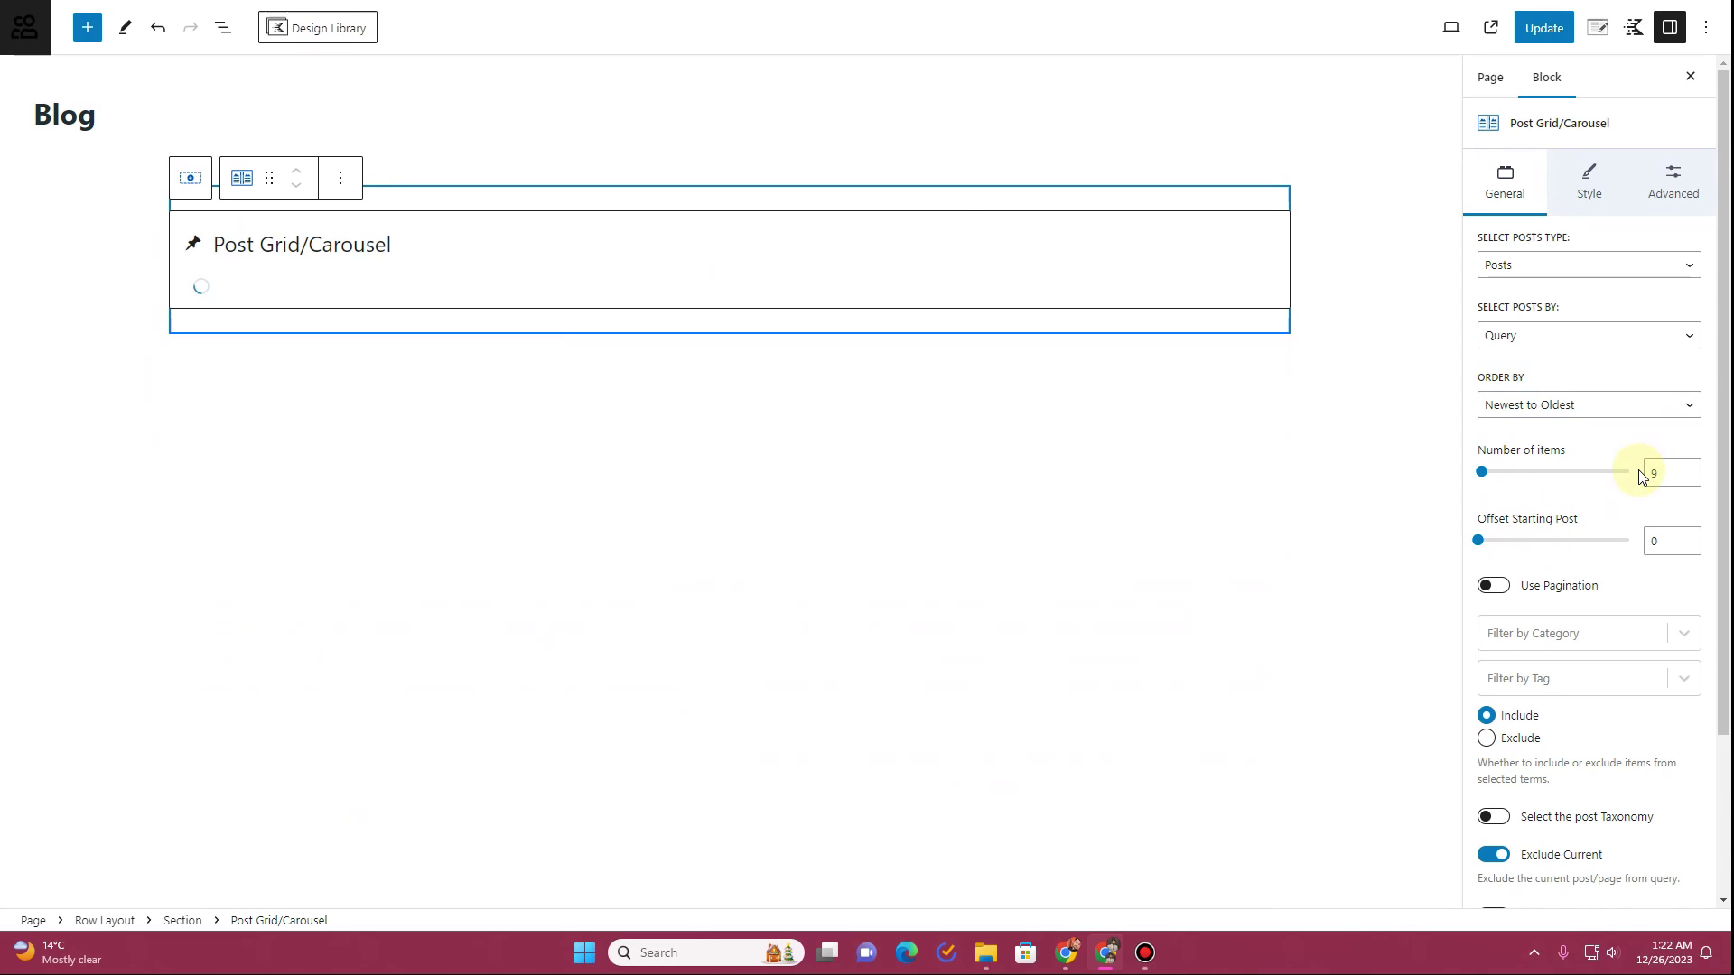
text(99)
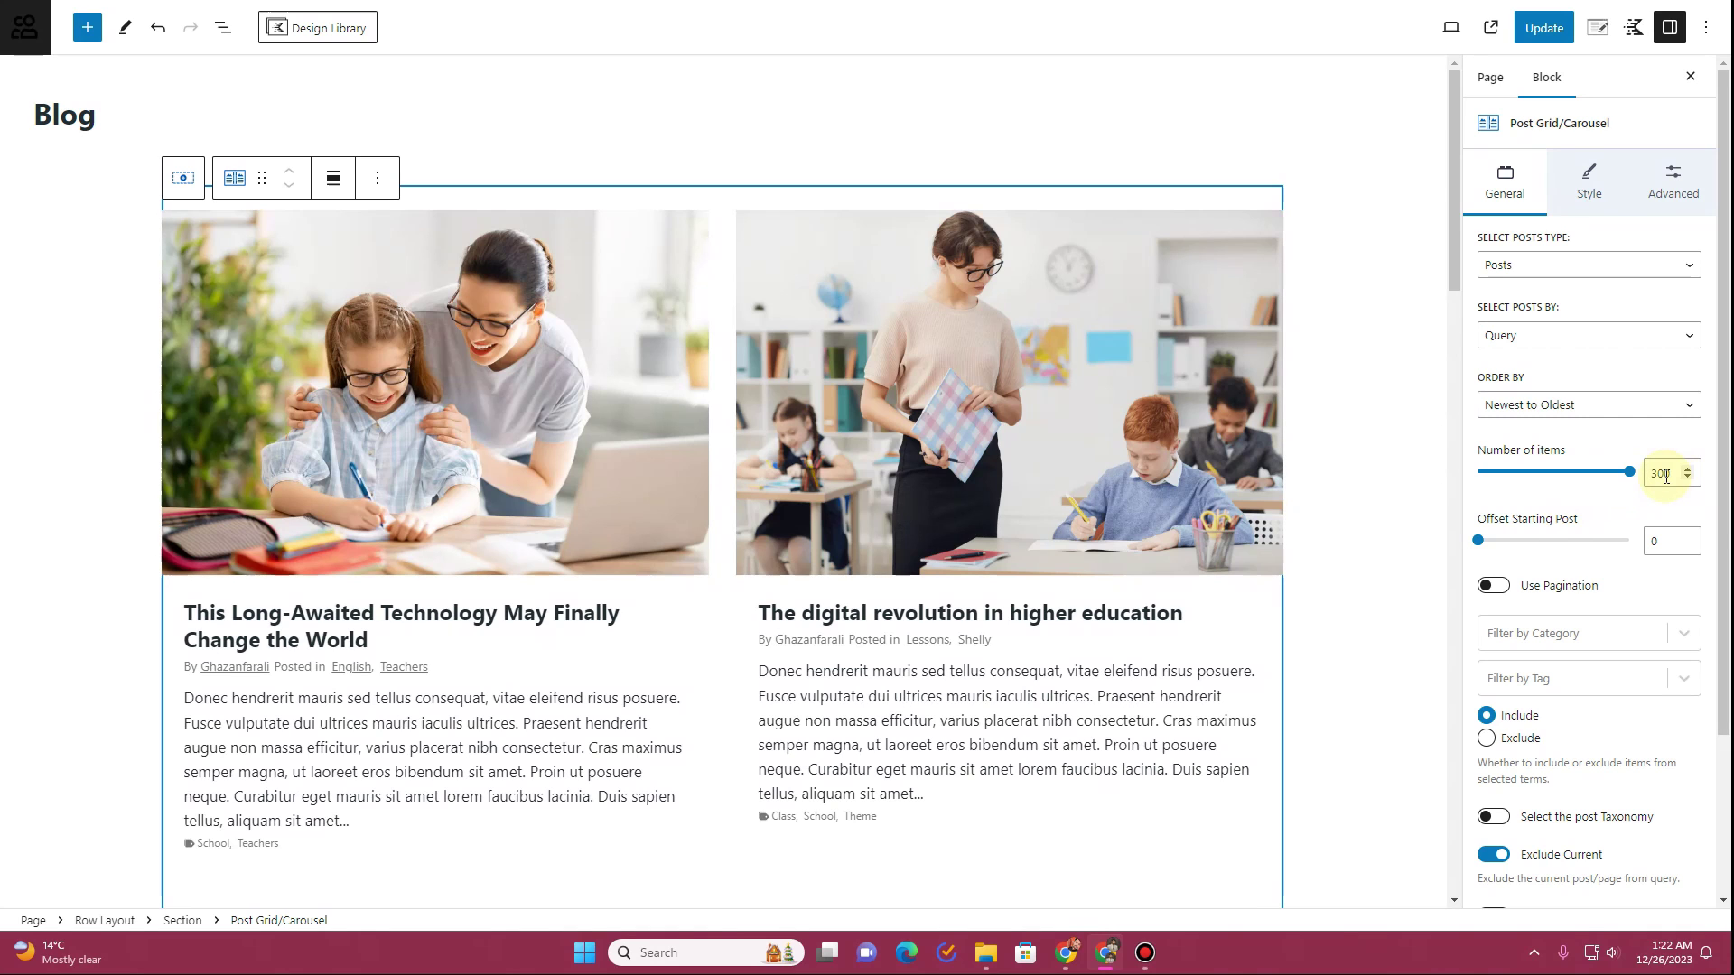
scroll(714, 453, down, 10)
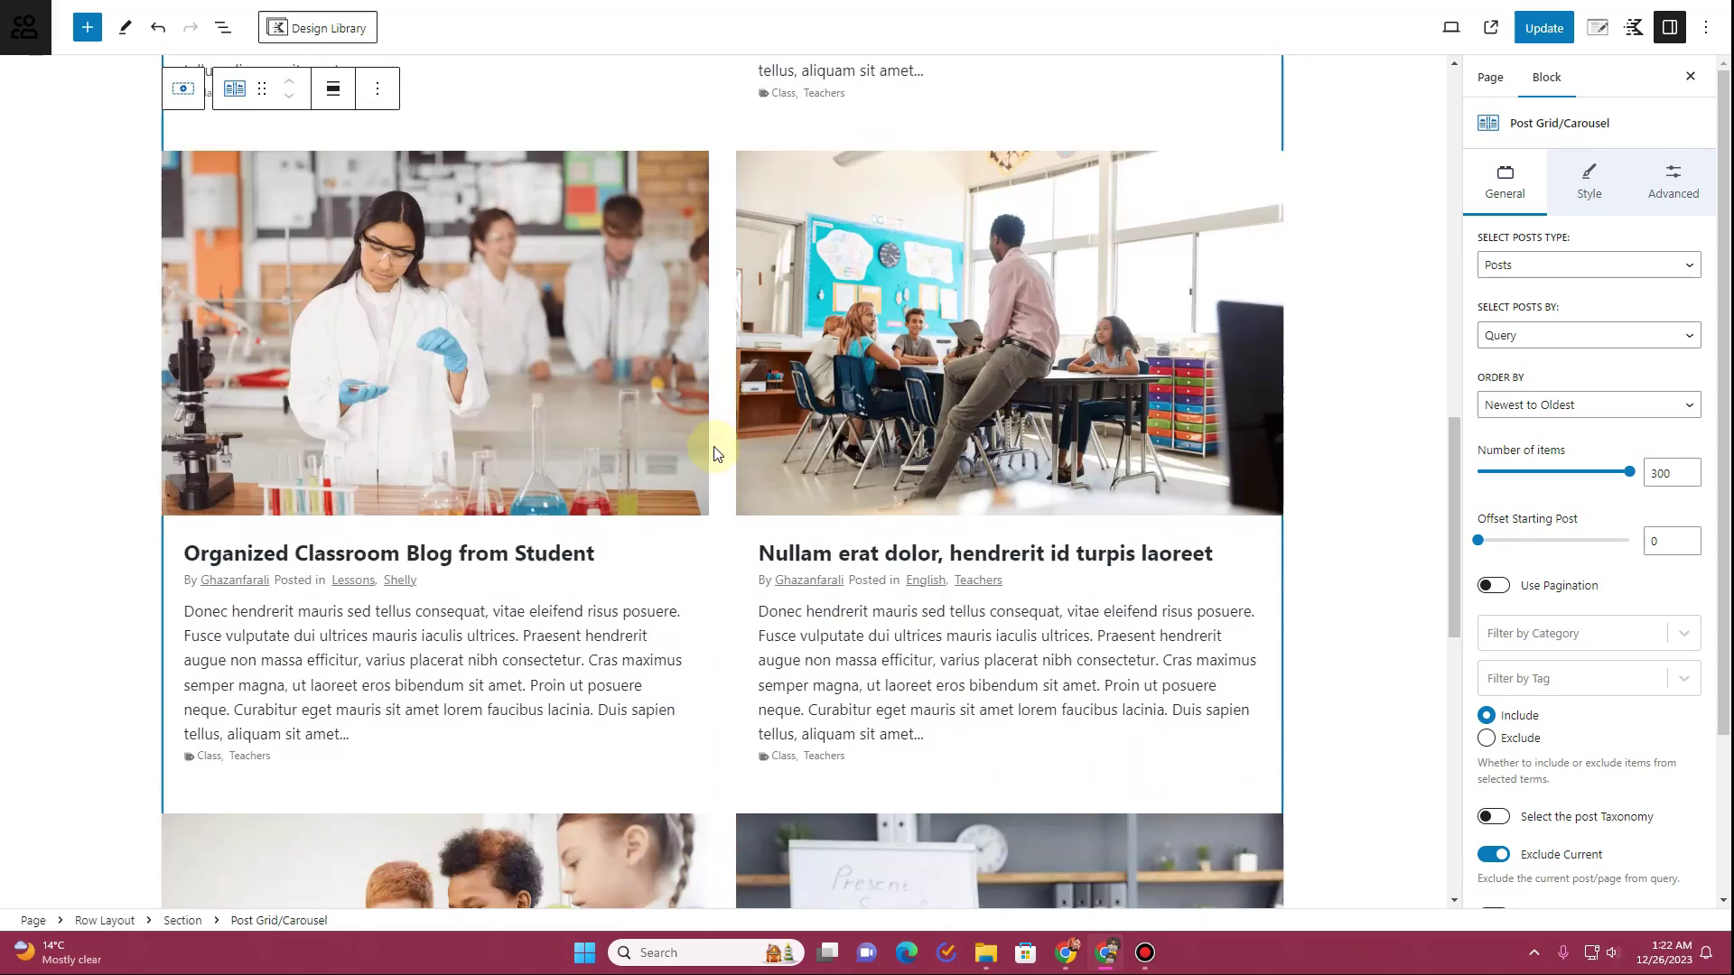
scroll(714, 454, down, 9)
scroll(715, 452, up, 17)
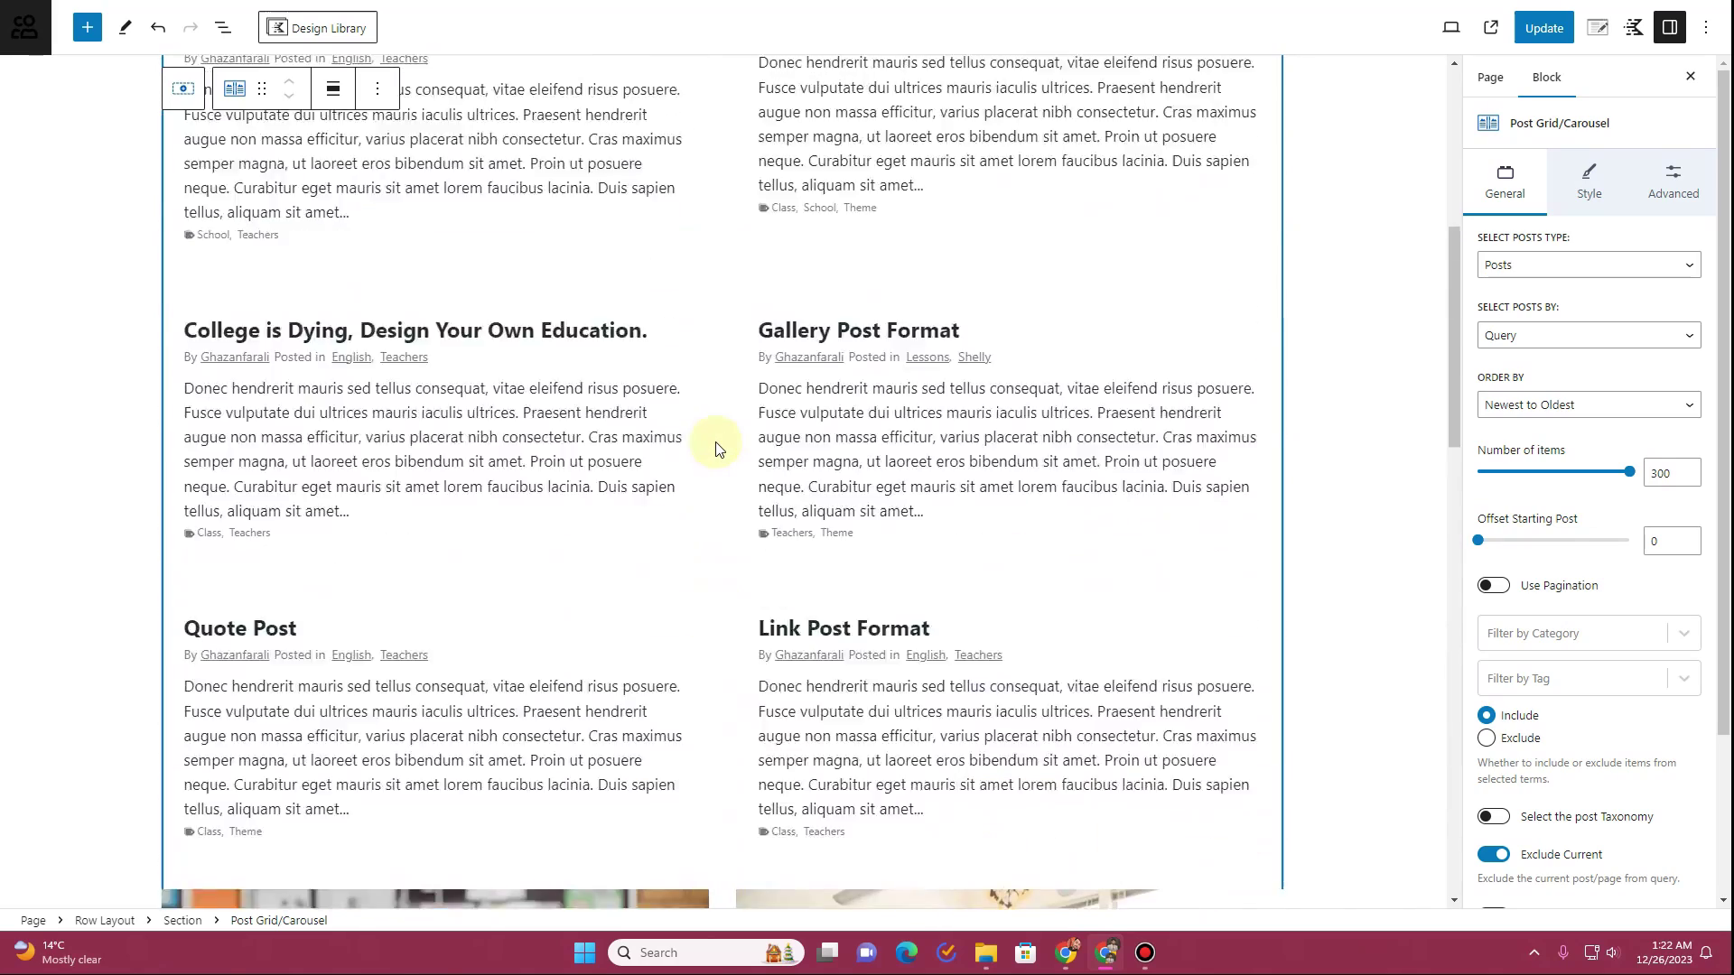
scroll(716, 449, up, 8)
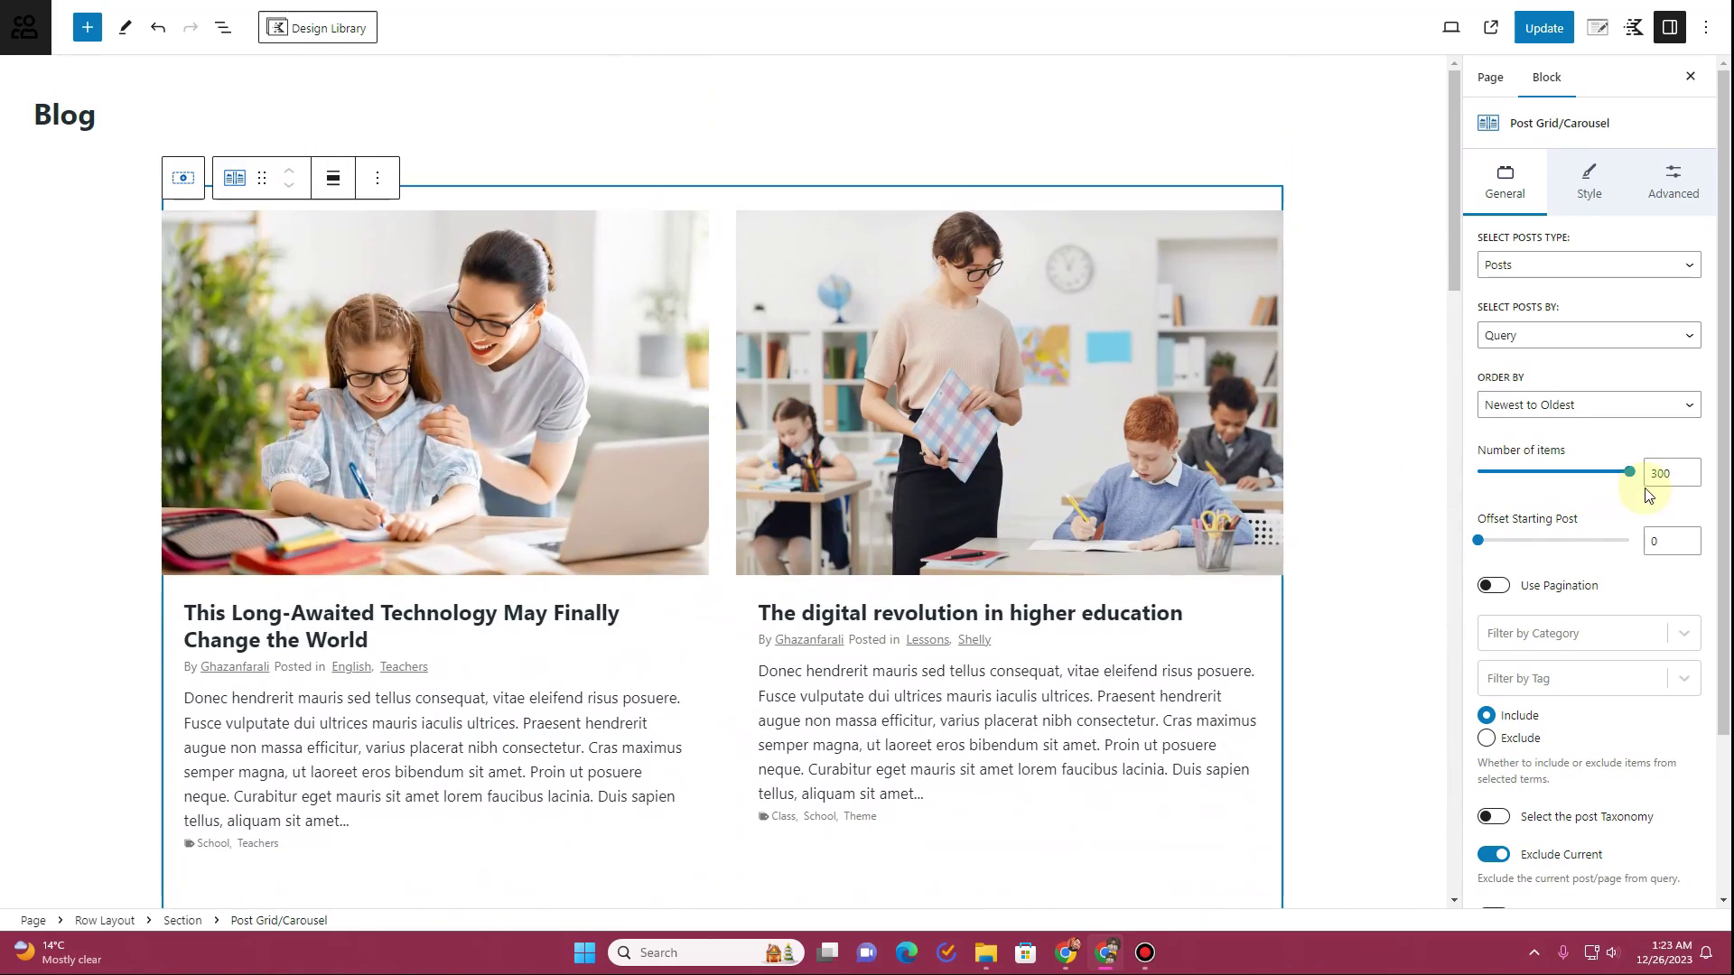
scroll(735, 484, down, 15)
scroll(783, 492, up, 5)
scroll(783, 493, down, 10)
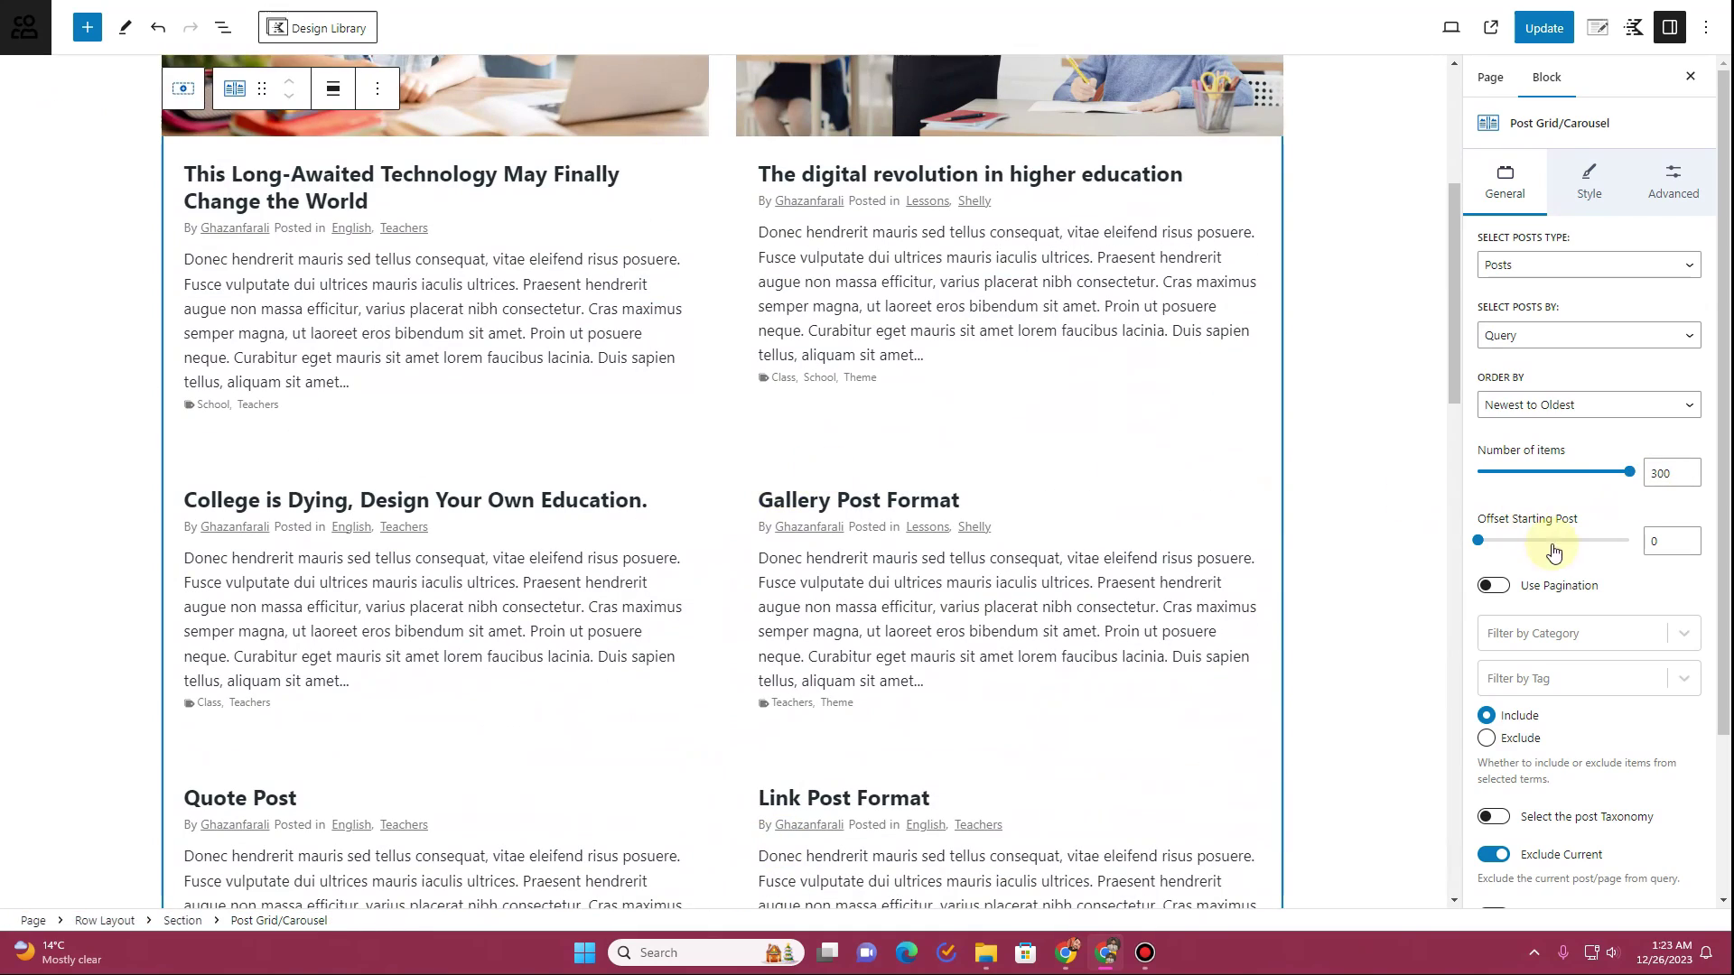
Enable pagination for the post grid and set its number of items to 6, after trying 9
click(1500, 587)
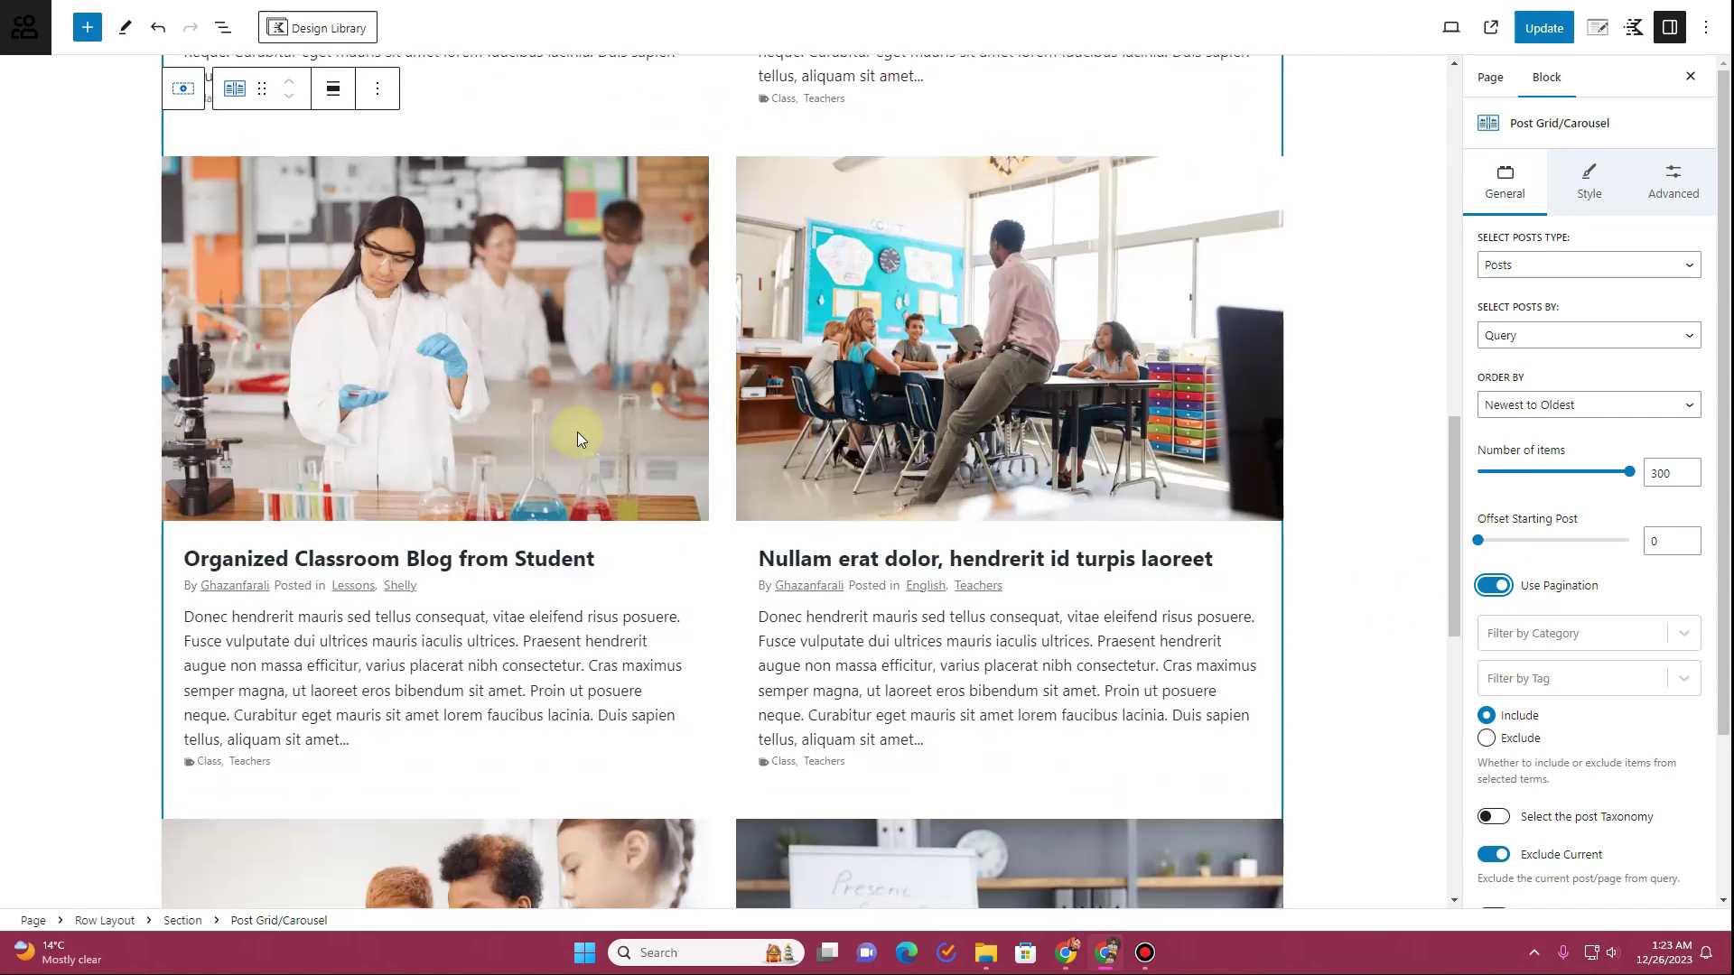
scroll(583, 443, down, 2)
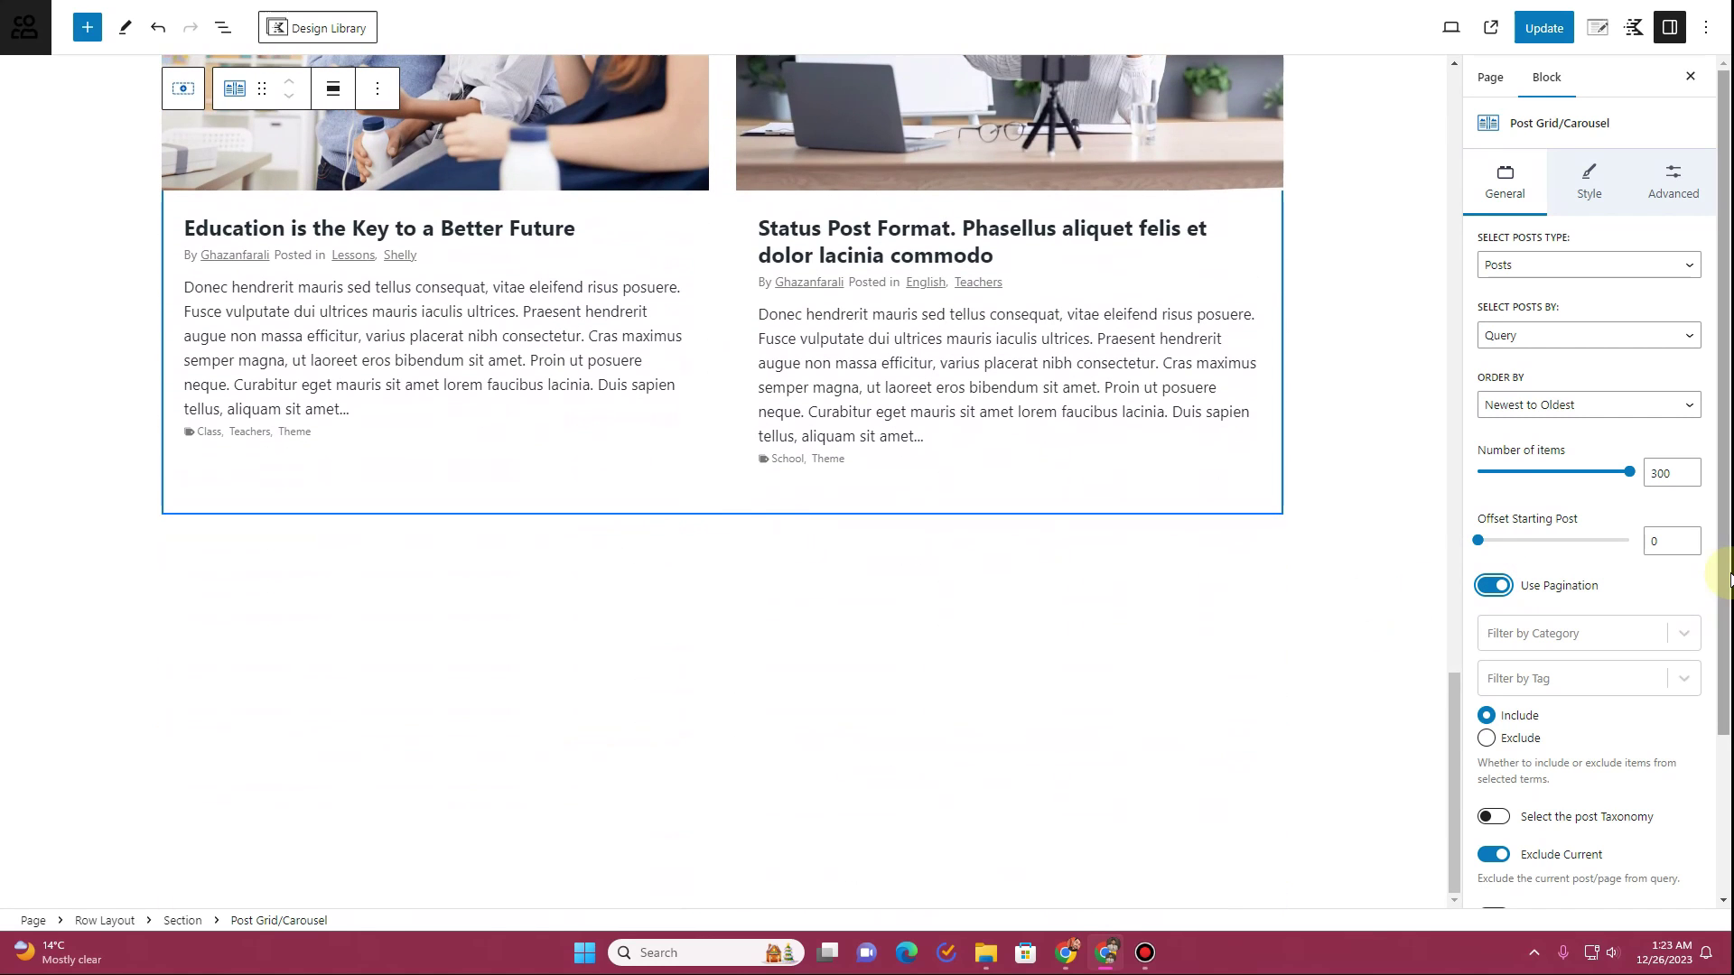
double_click(1677, 473)
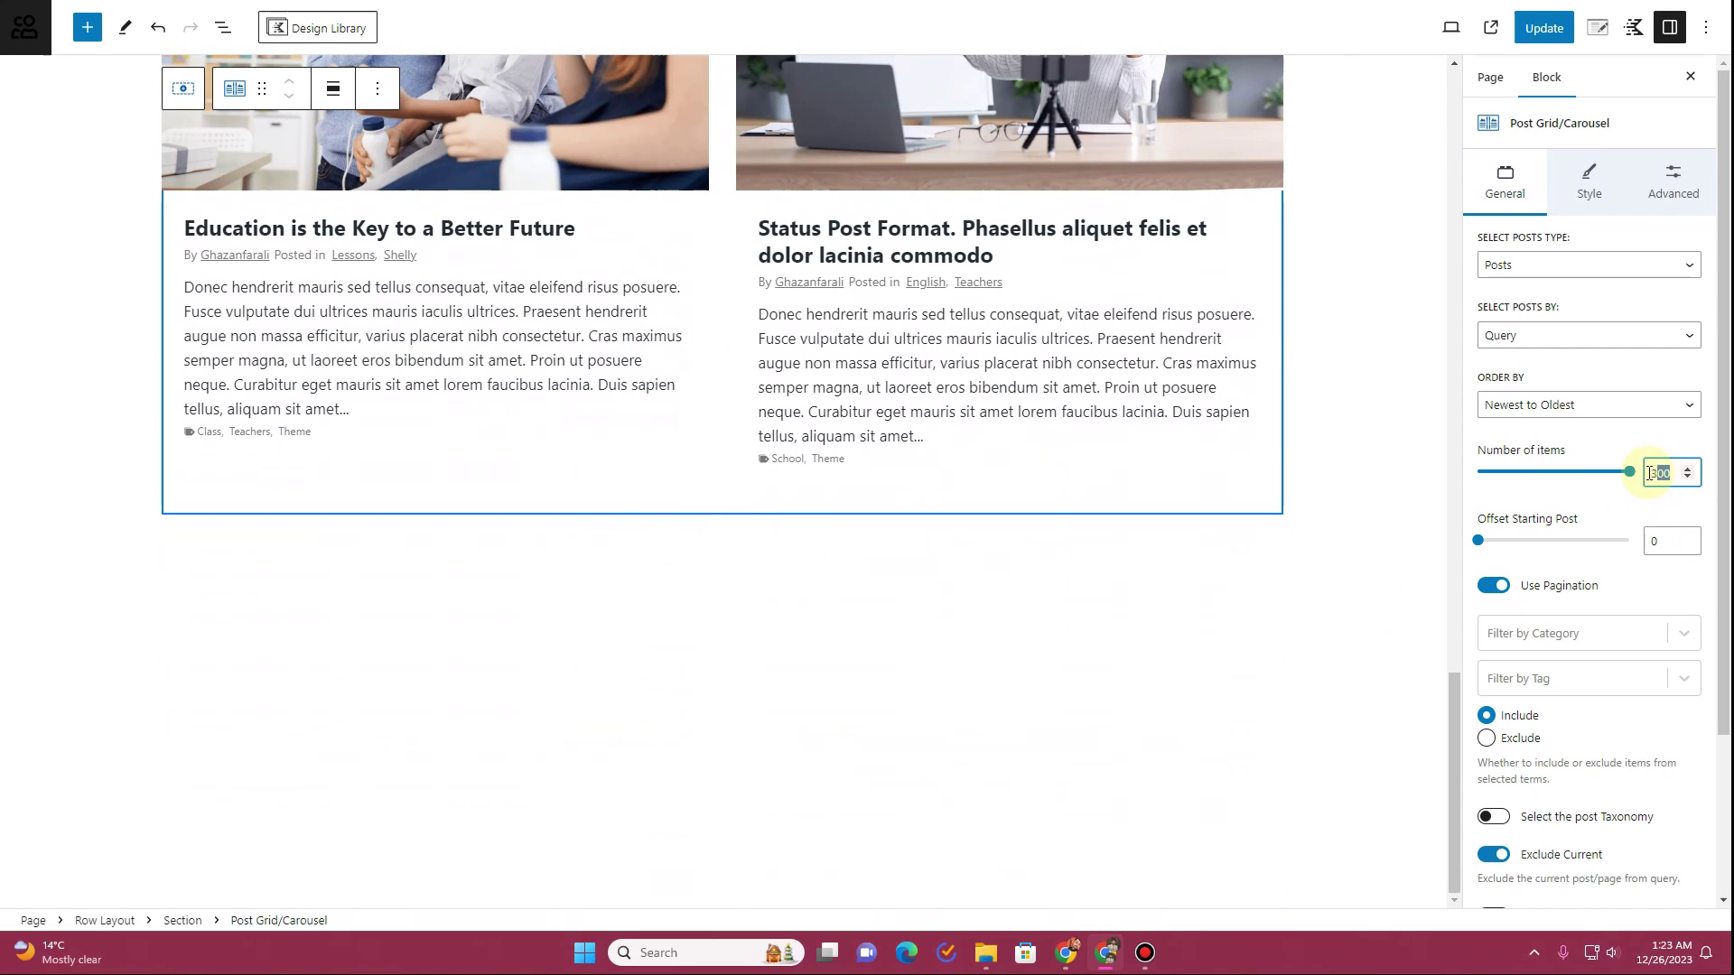
text(9)
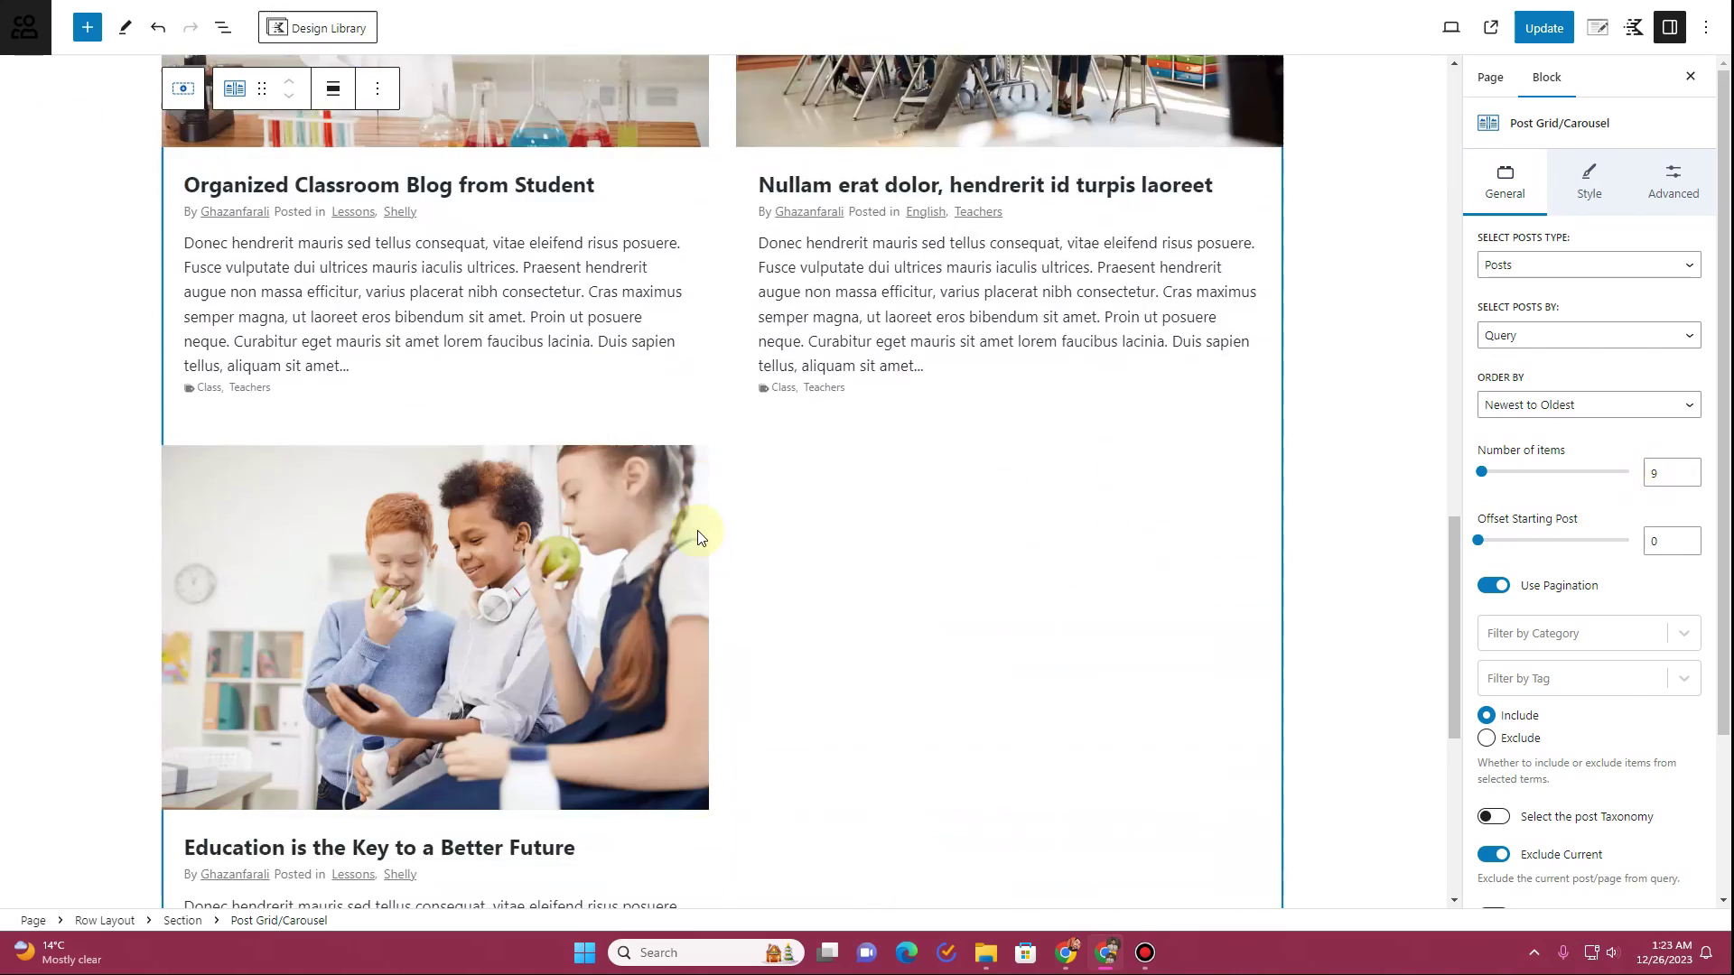
scroll(697, 531, up, 10)
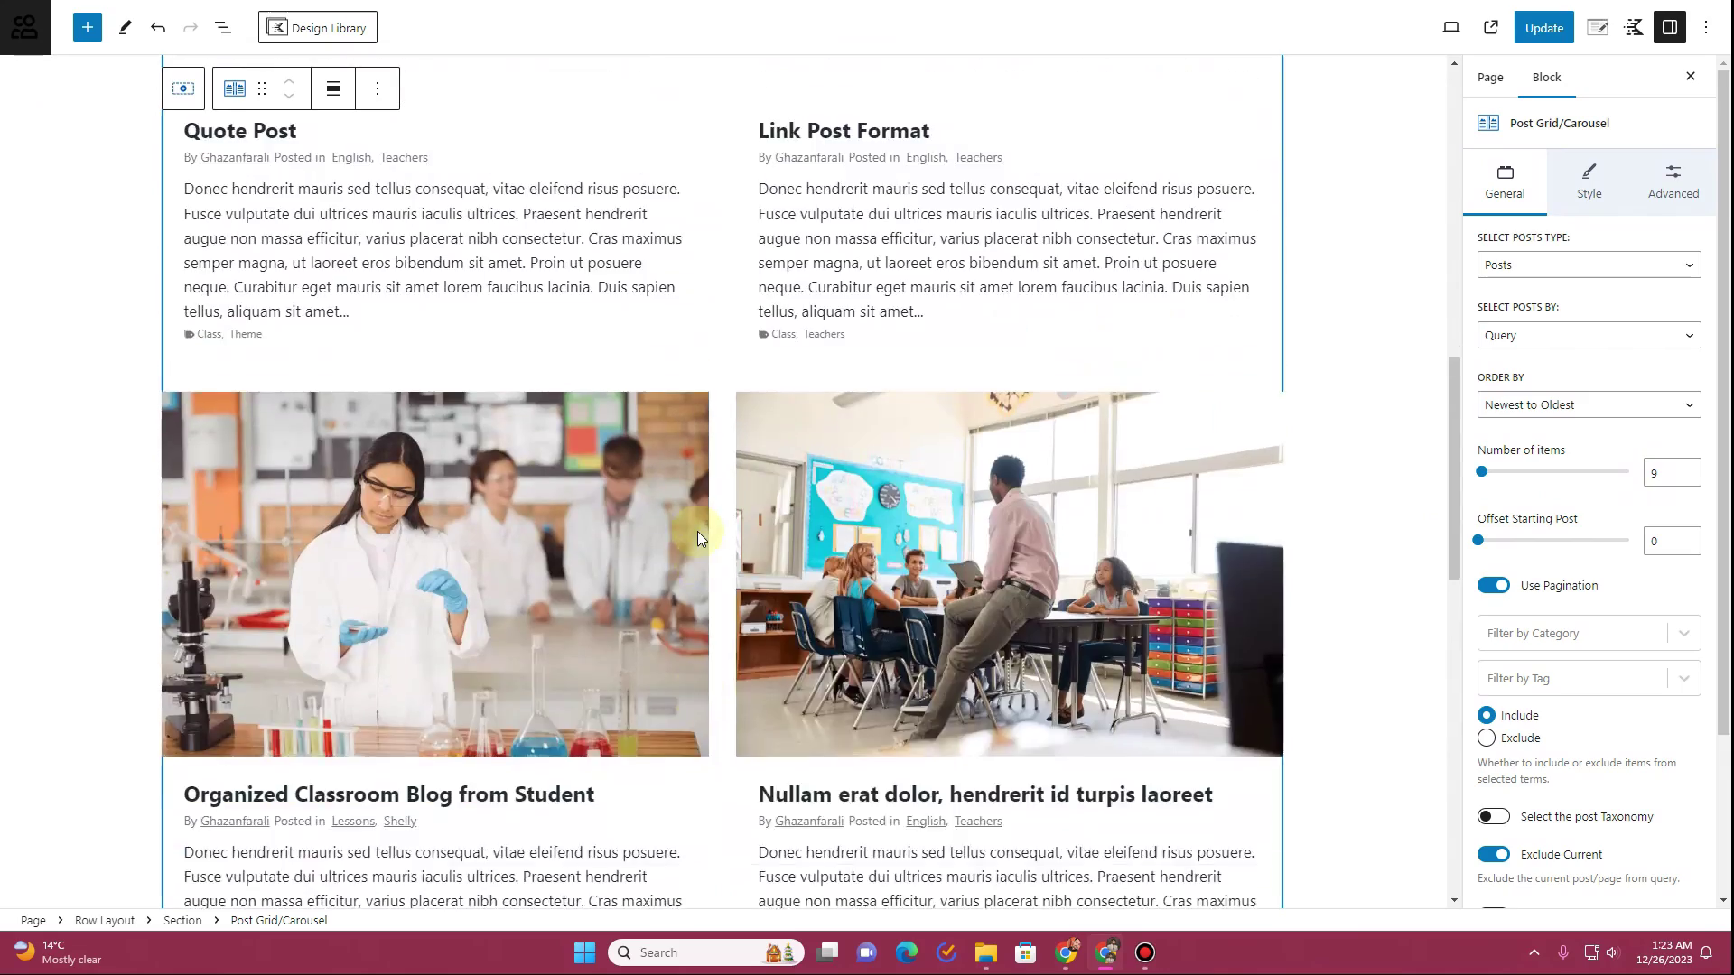
double_click(1672, 476)
text(6)
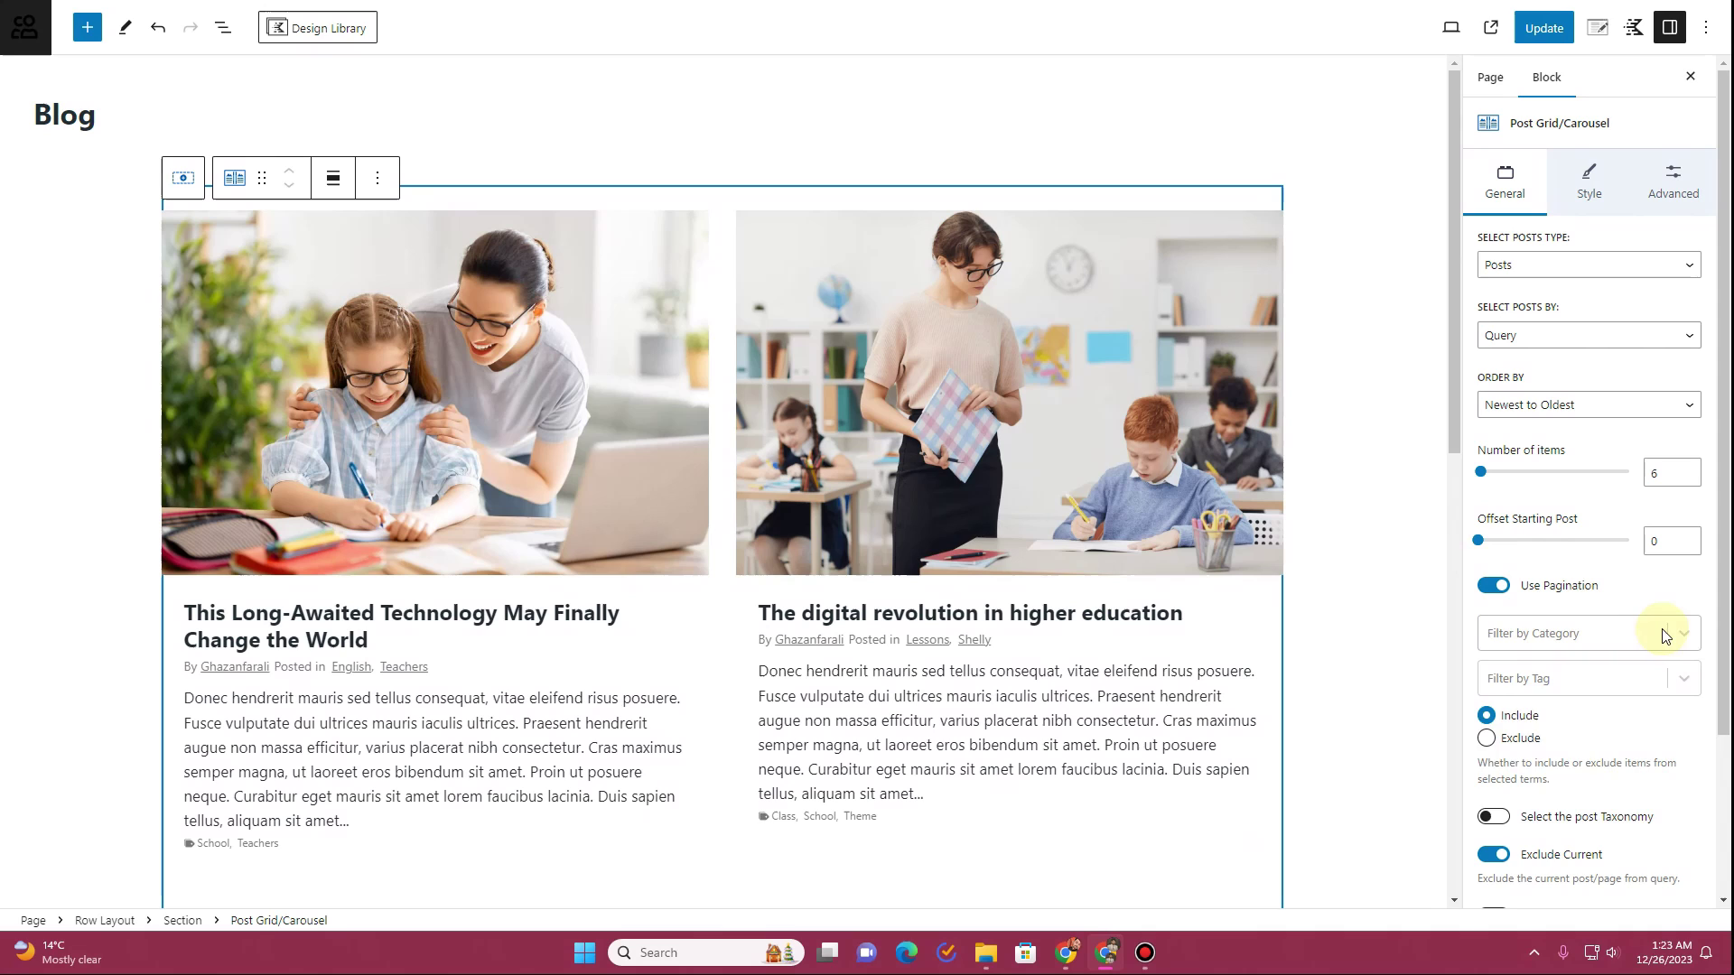
Filter the post grid by the English category
click(1666, 635)
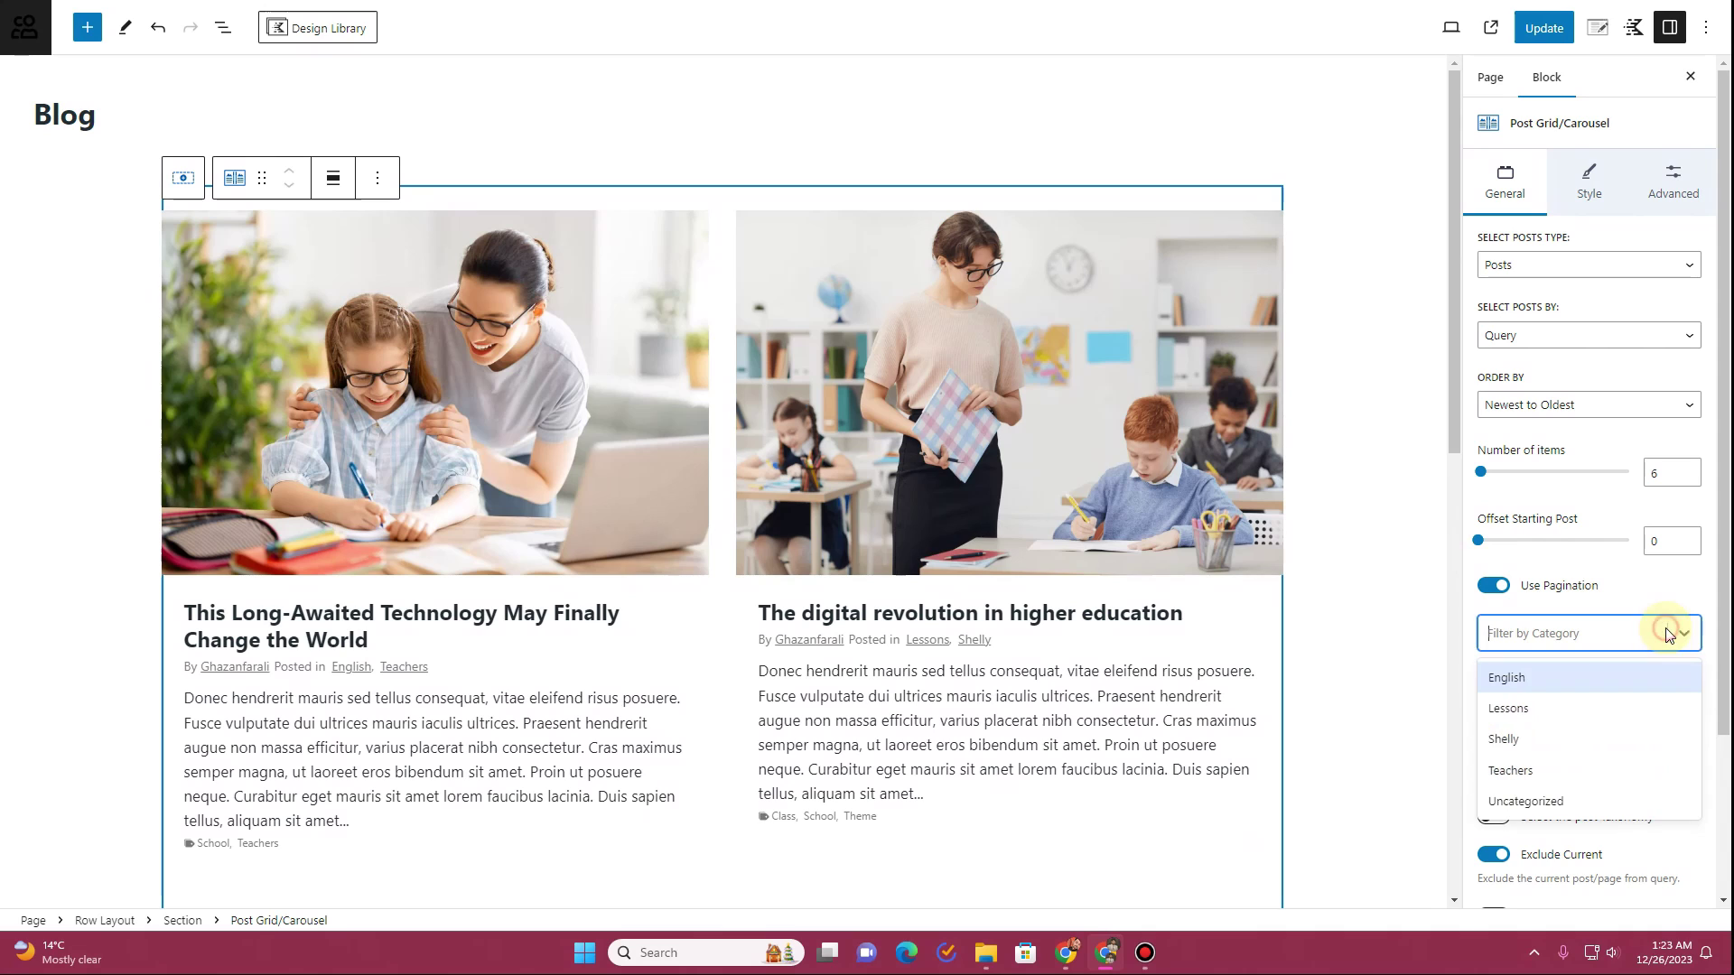
click(1536, 676)
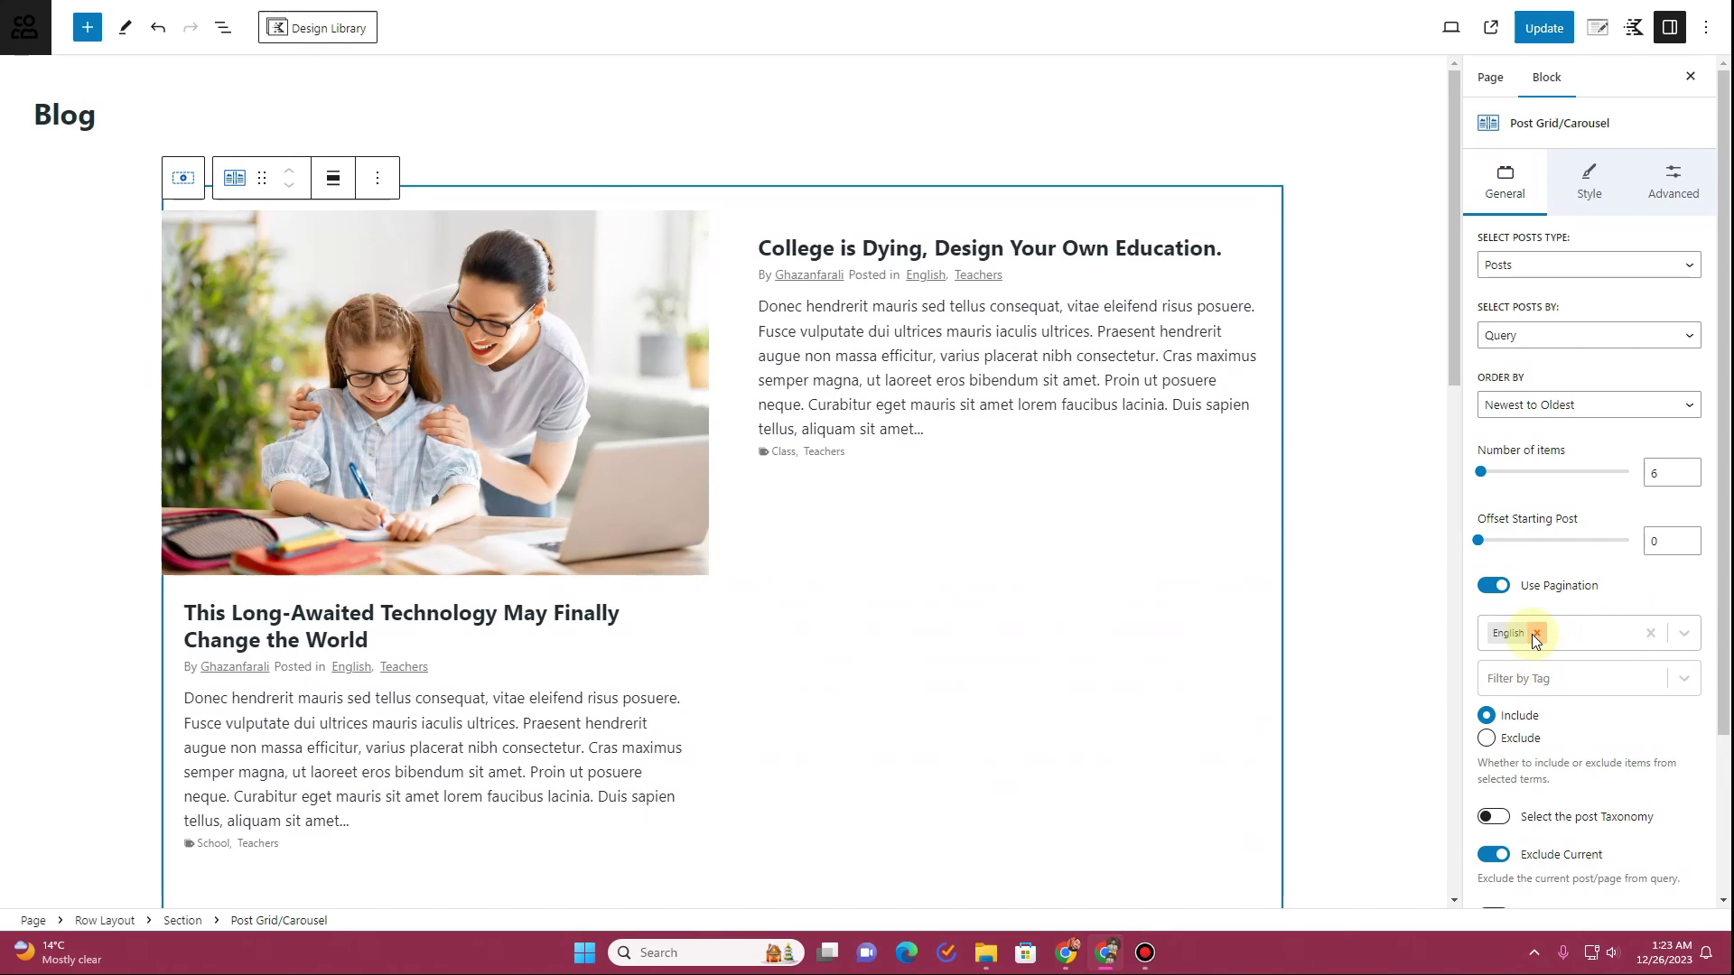
Remove the English category filter from the post grid and set its number of items to 300
click(1535, 634)
click(1583, 632)
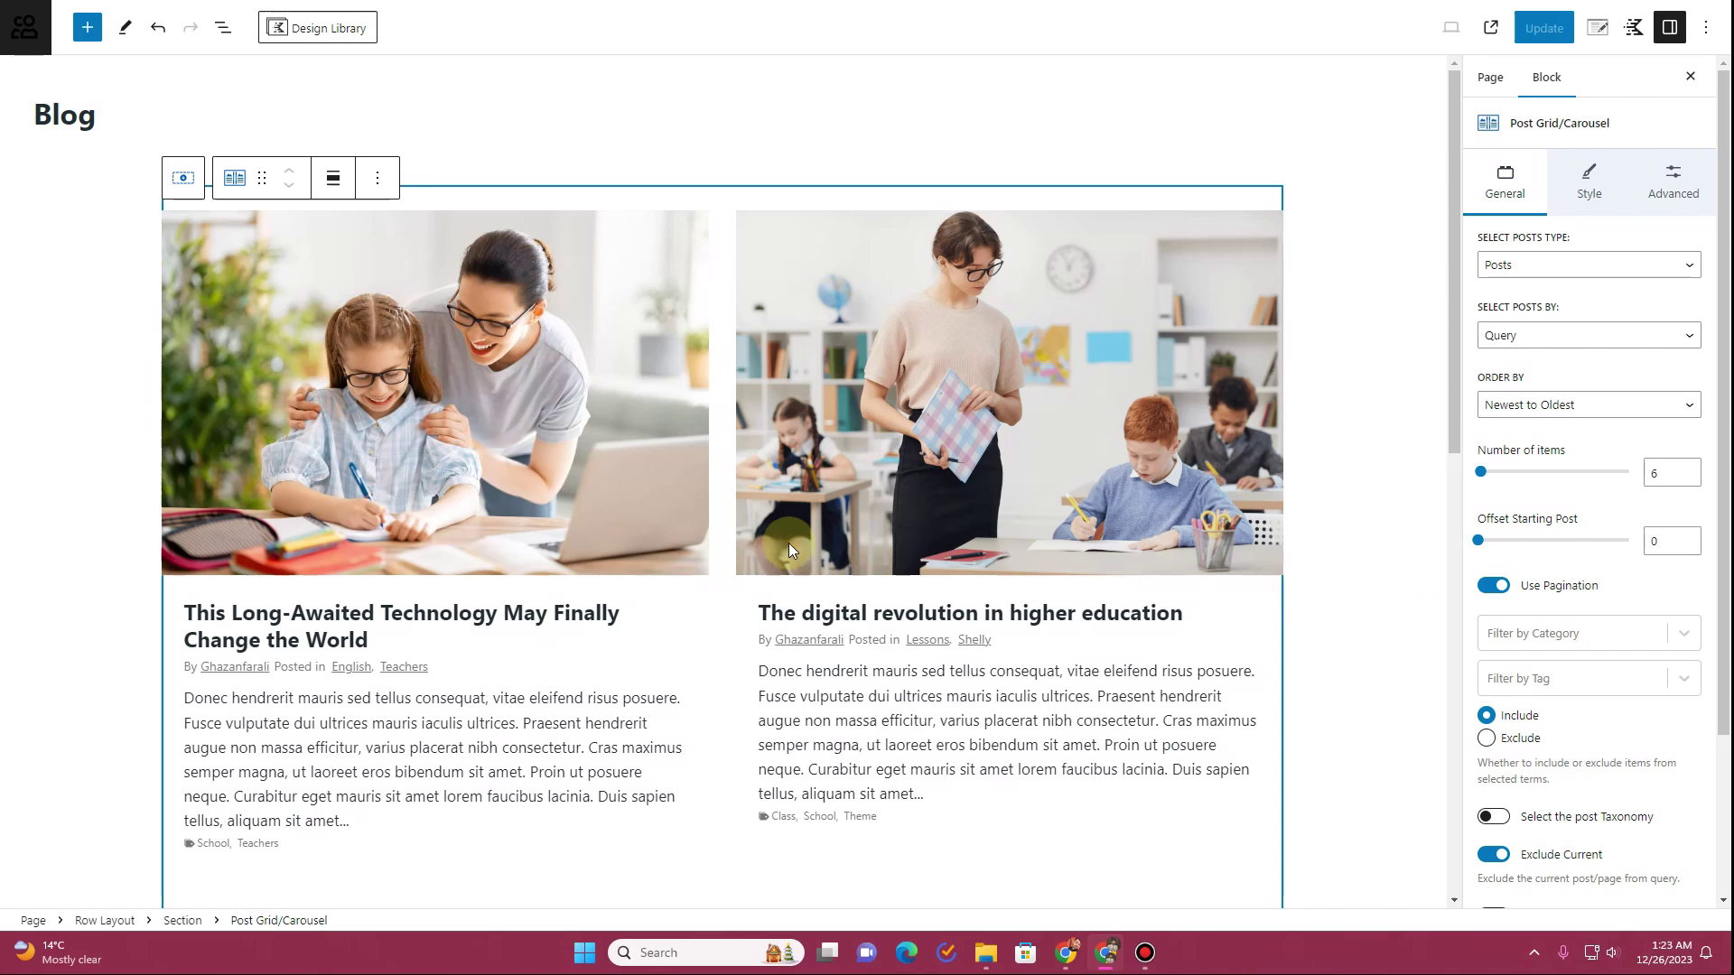
scroll(1405, 576, down, 9)
scroll(1405, 576, up, 4)
double_click(1660, 473)
drag(1479, 476, 1624, 470)
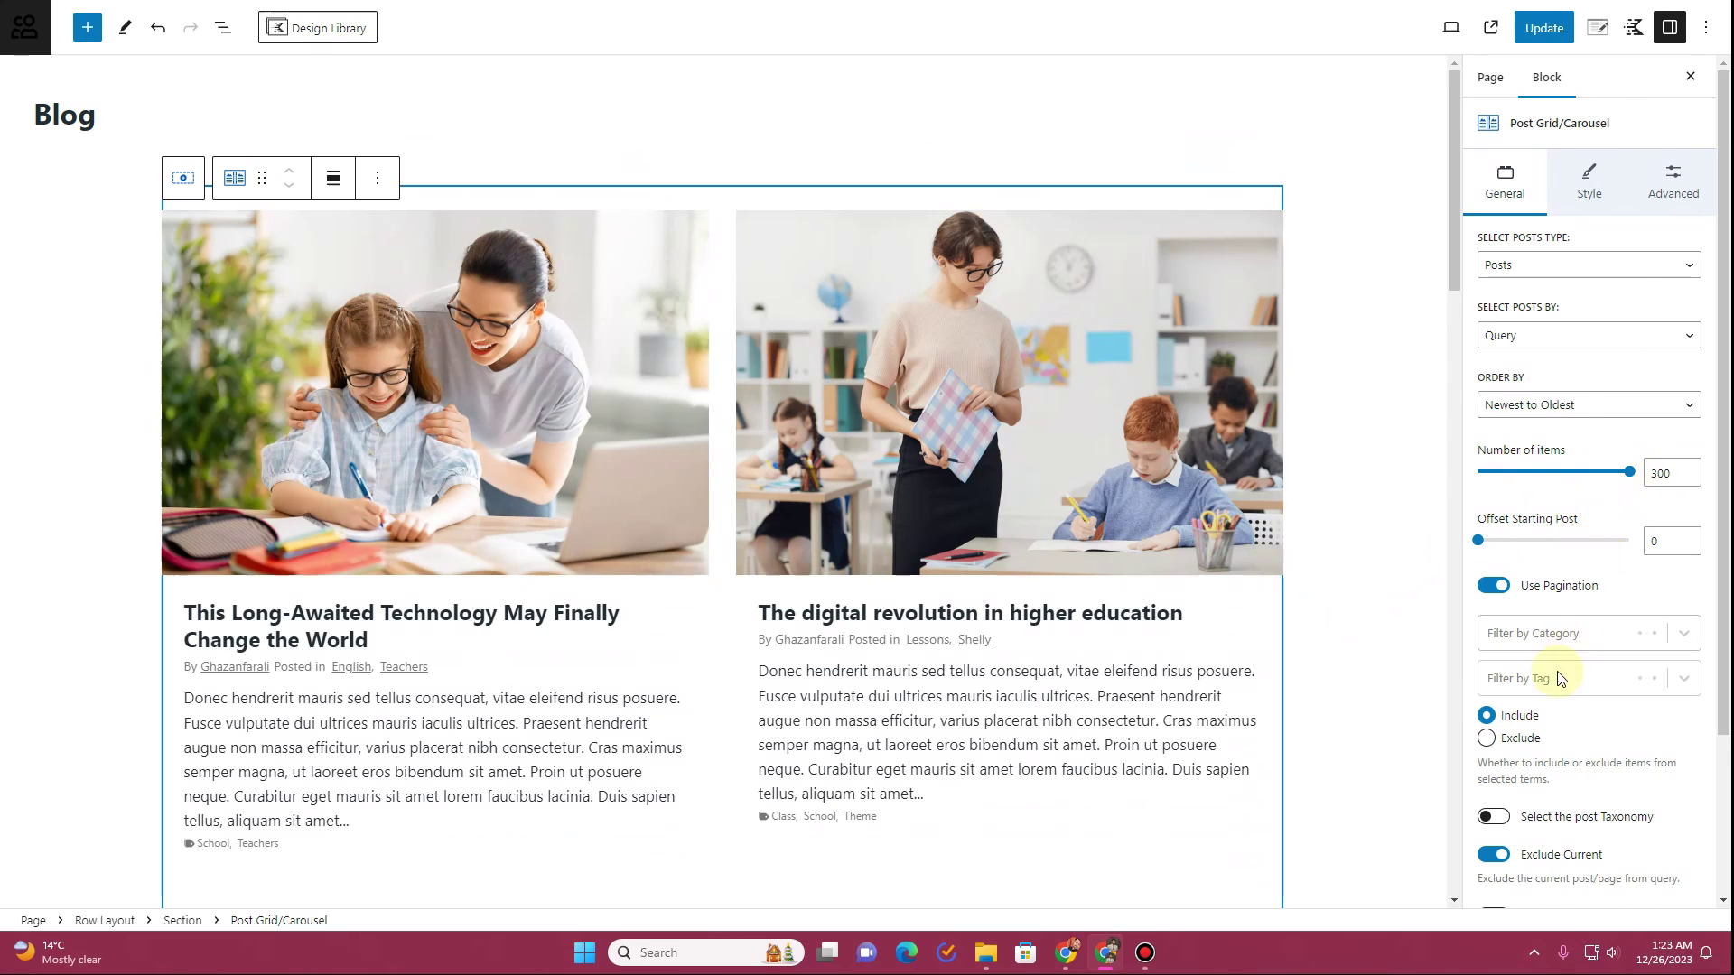
Turn off Exclude Current for the post grid, after trying the Exclude terms option and the post taxonomy selection
scroll(1535, 664, down, 3)
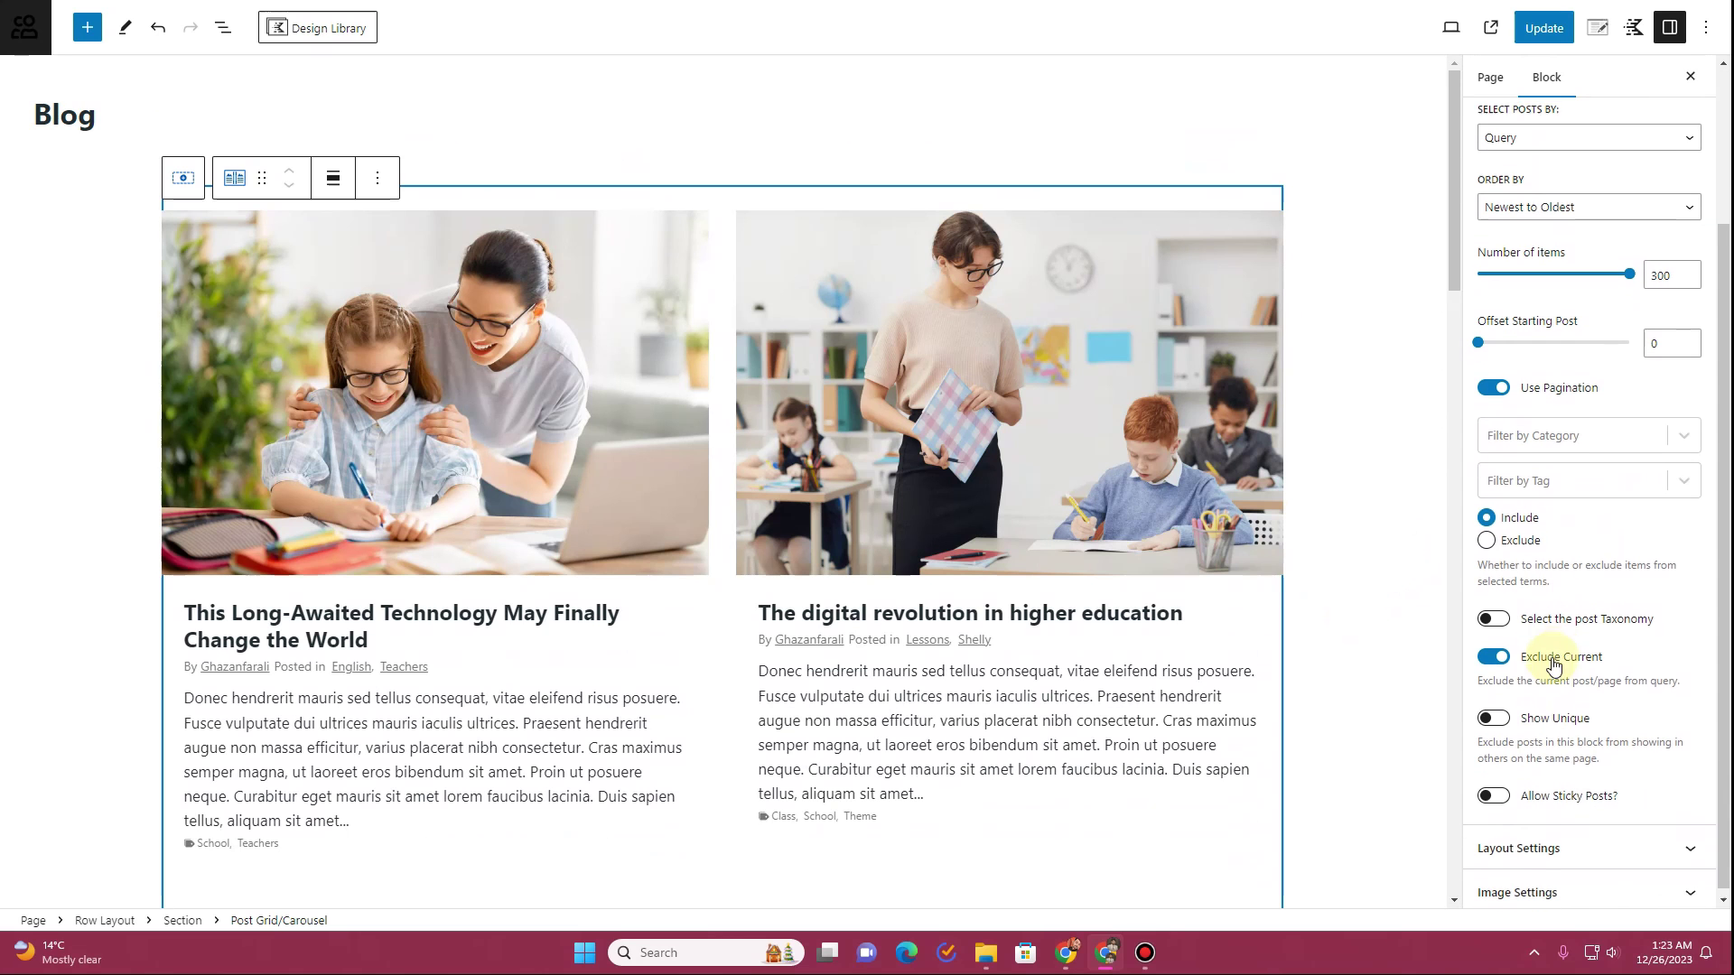
click(1515, 535)
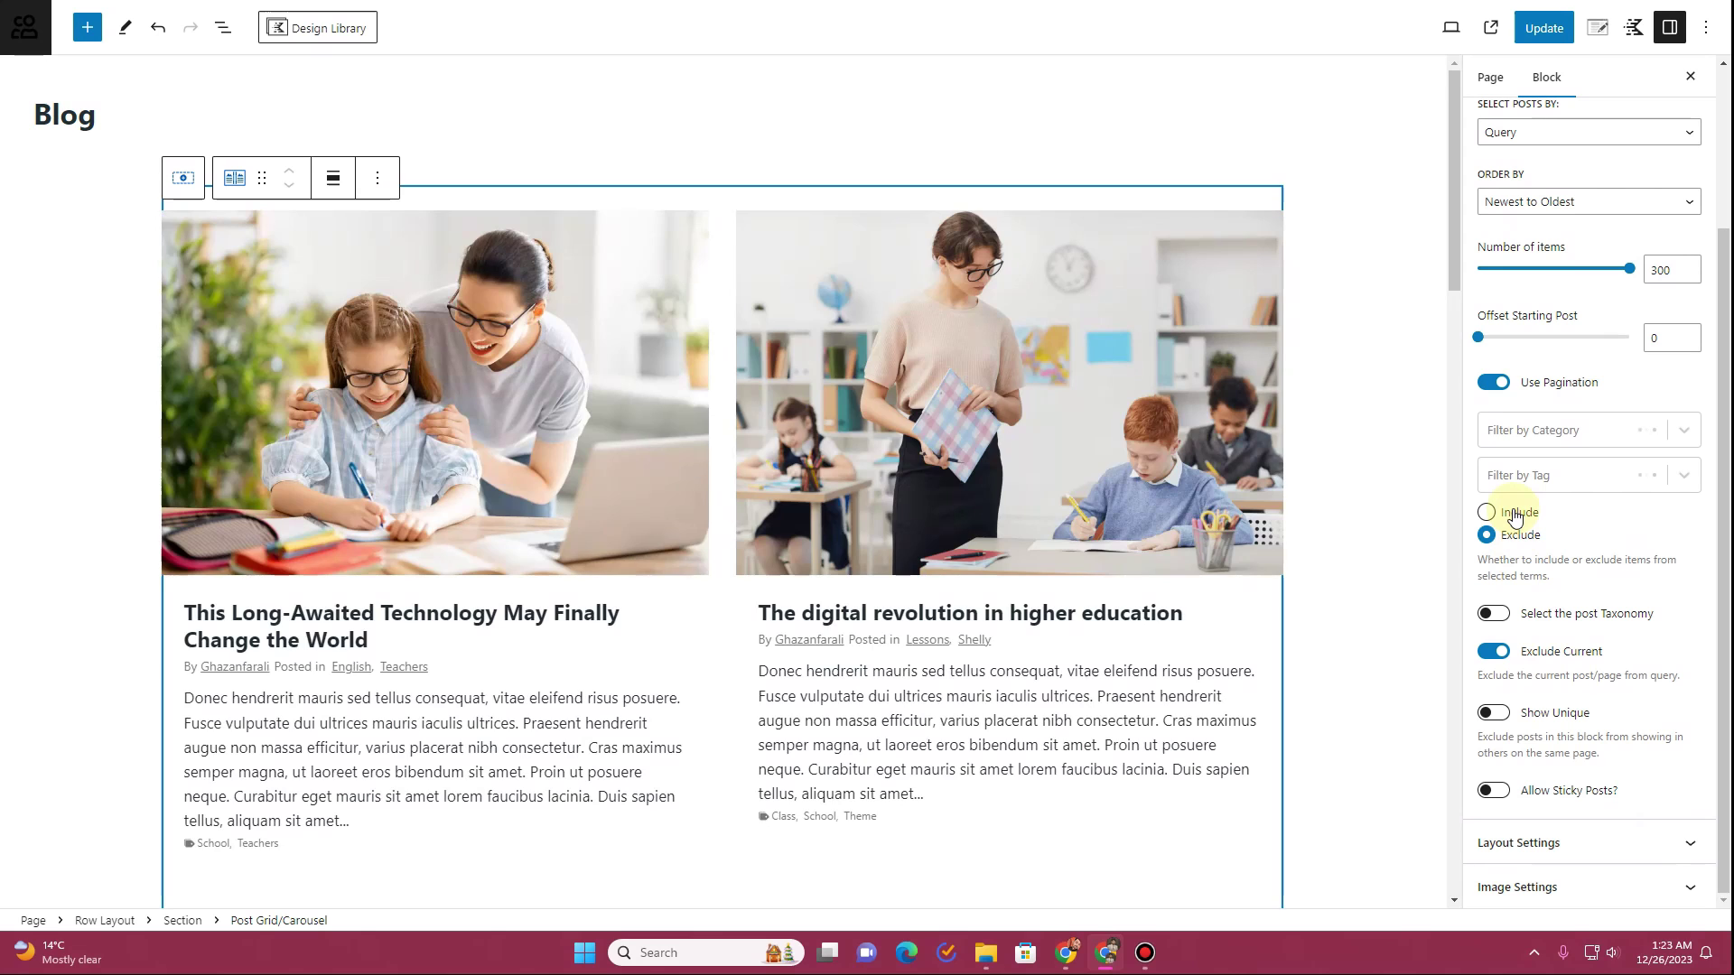
click(1516, 513)
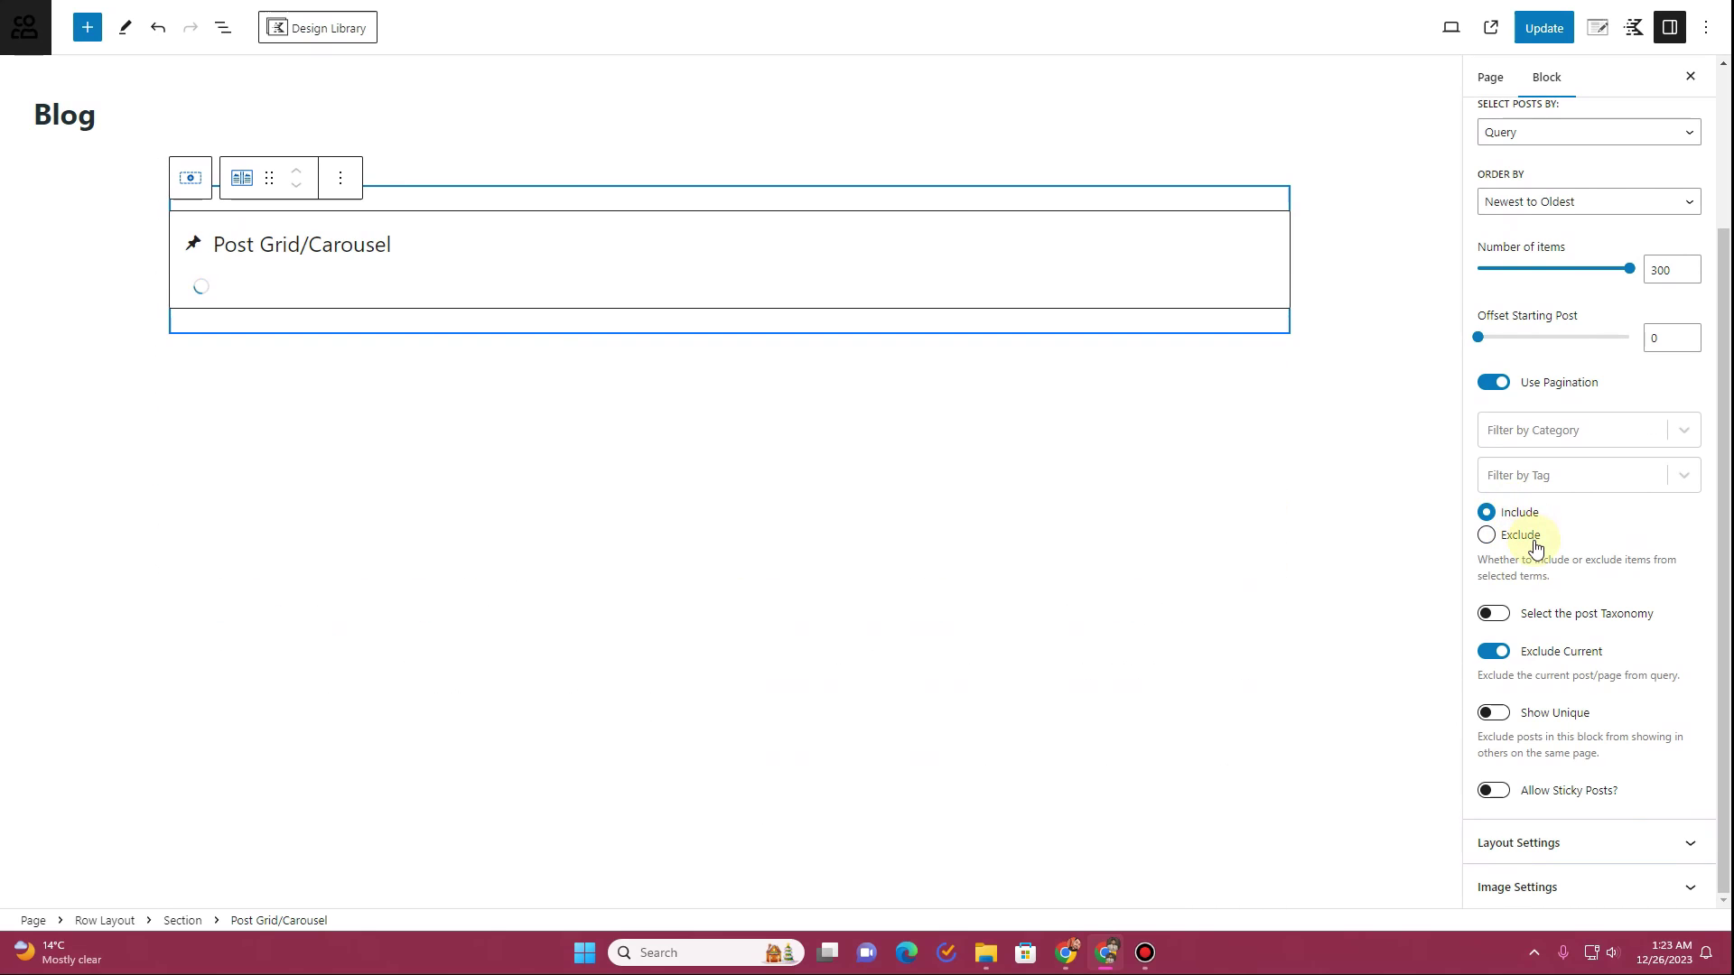
click(1506, 617)
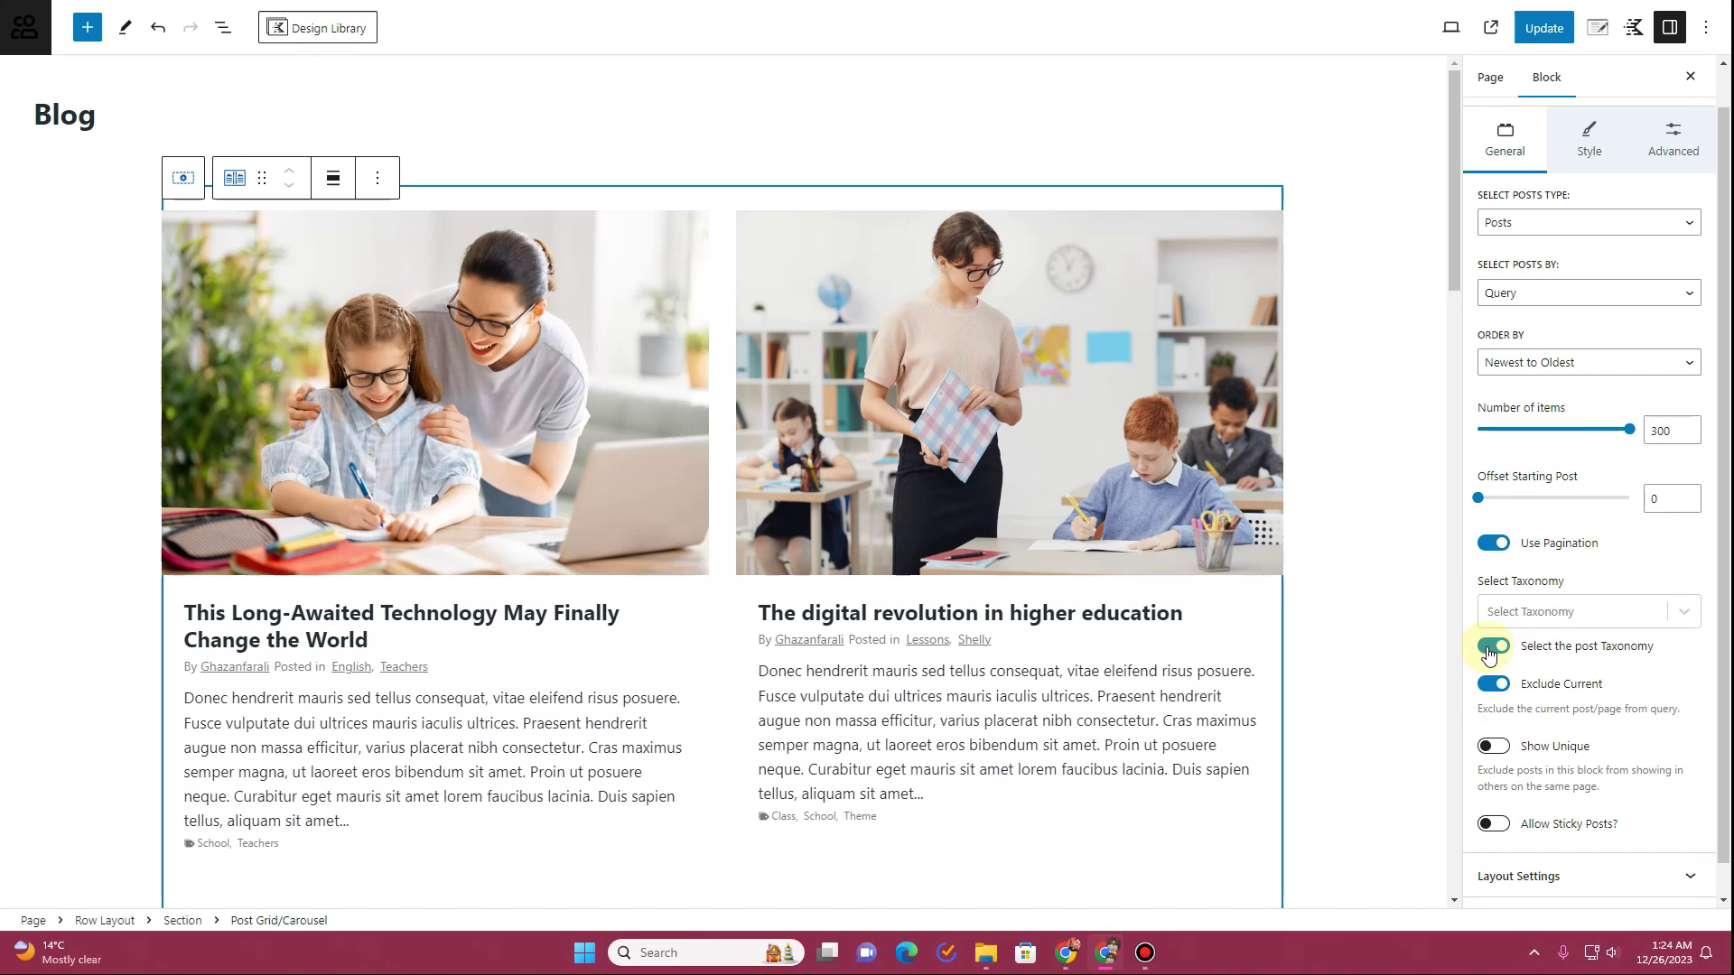
click(1492, 646)
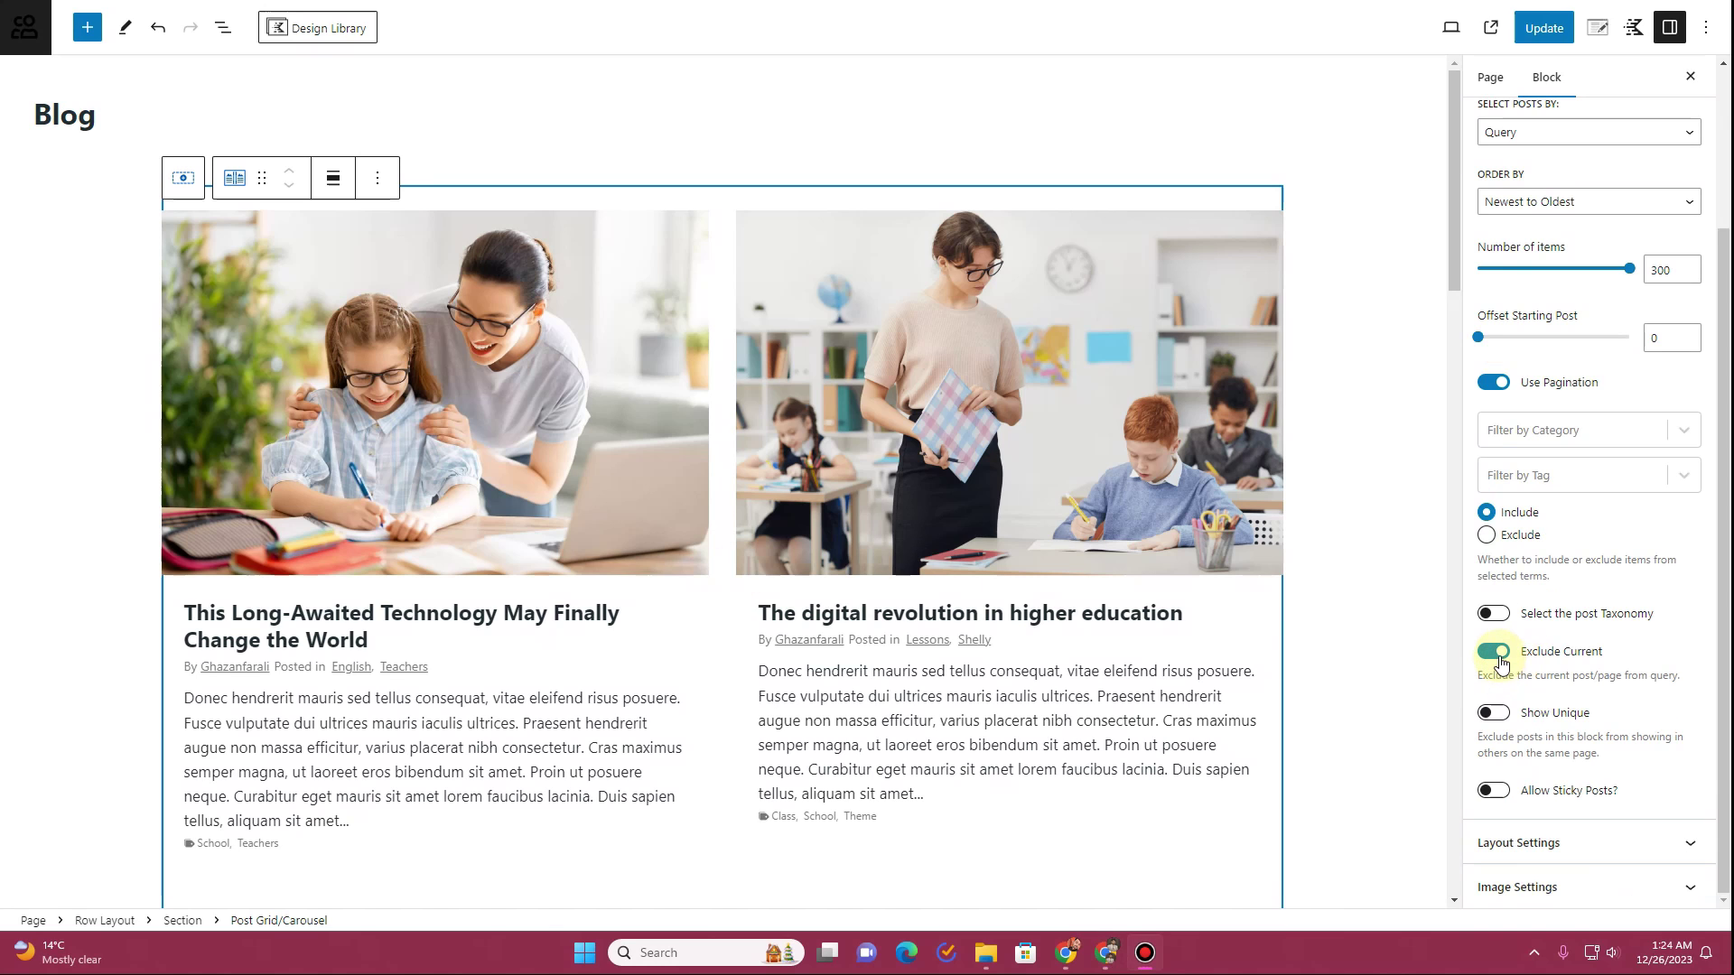
click(1500, 665)
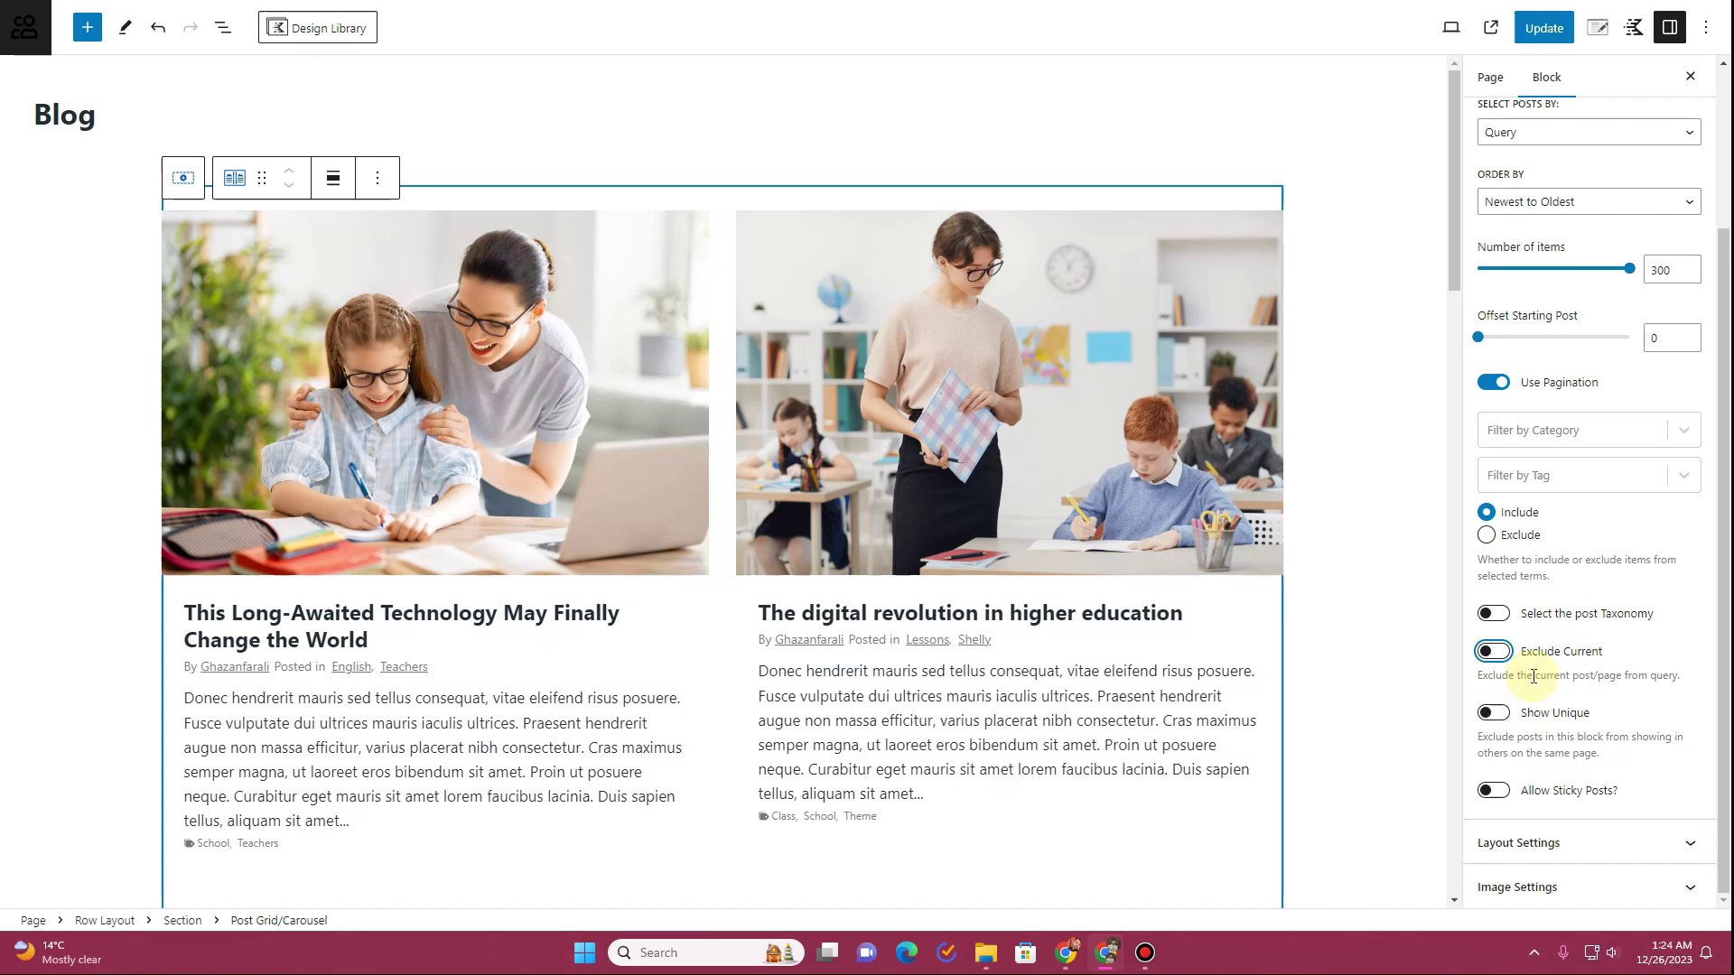
Try the Masonry layout for the post grid, look through the posts and return the layout to Grid
click(1546, 844)
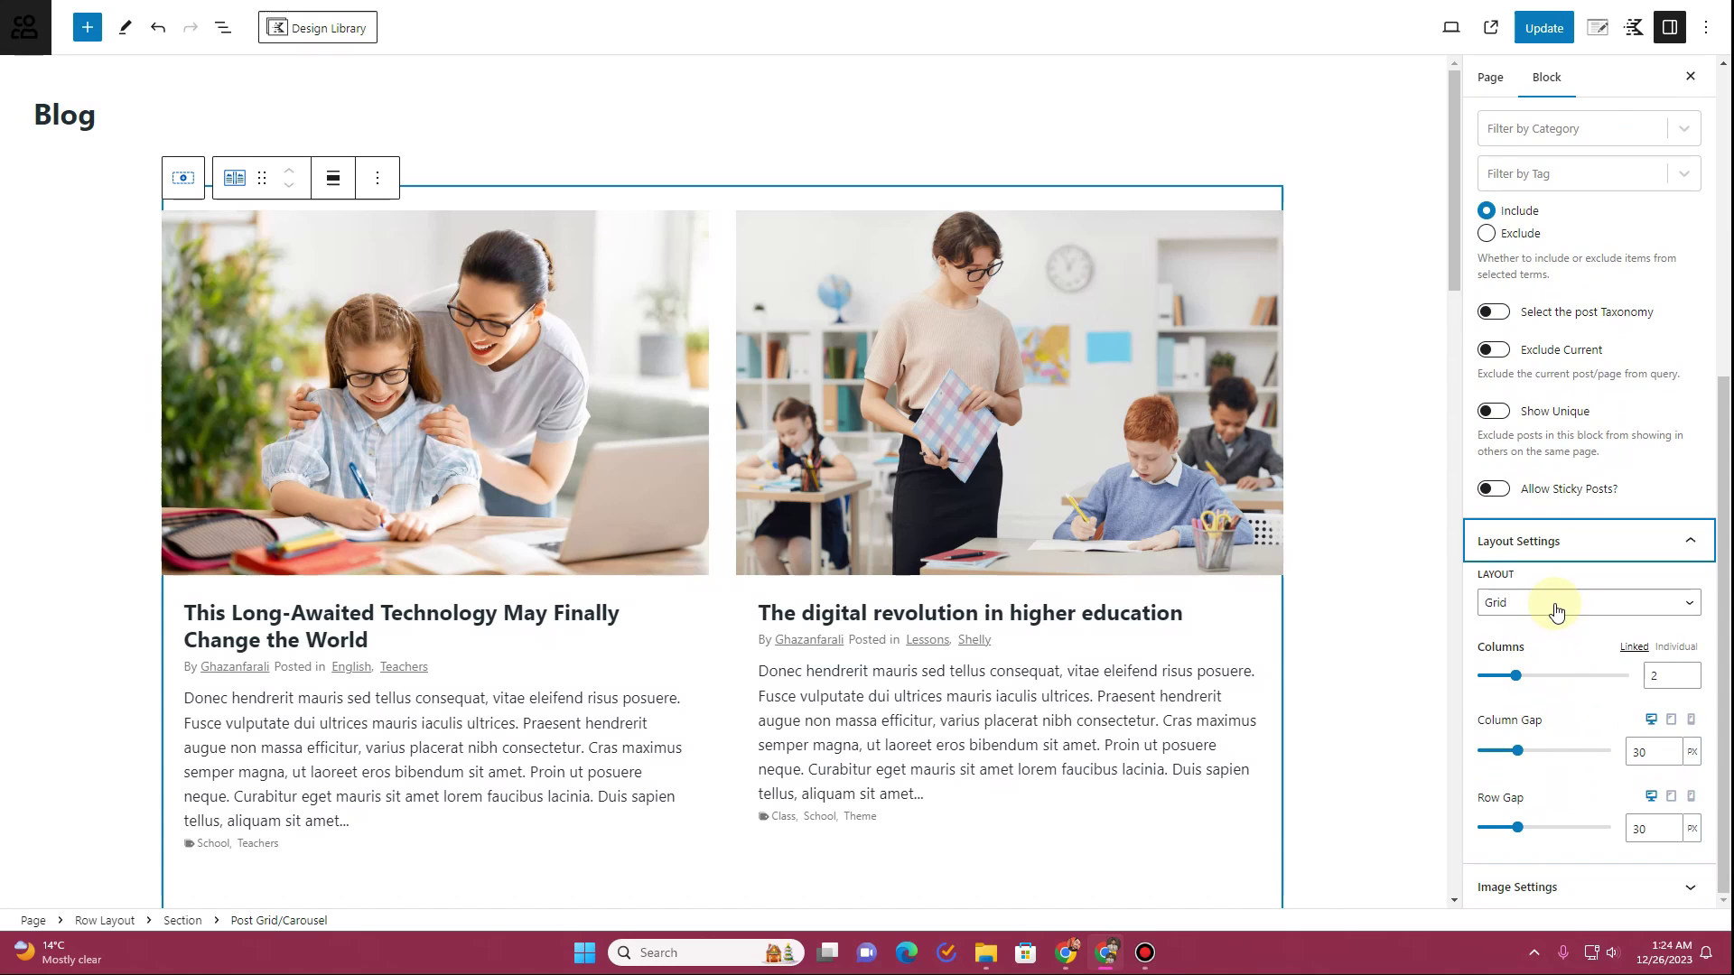
click(1555, 611)
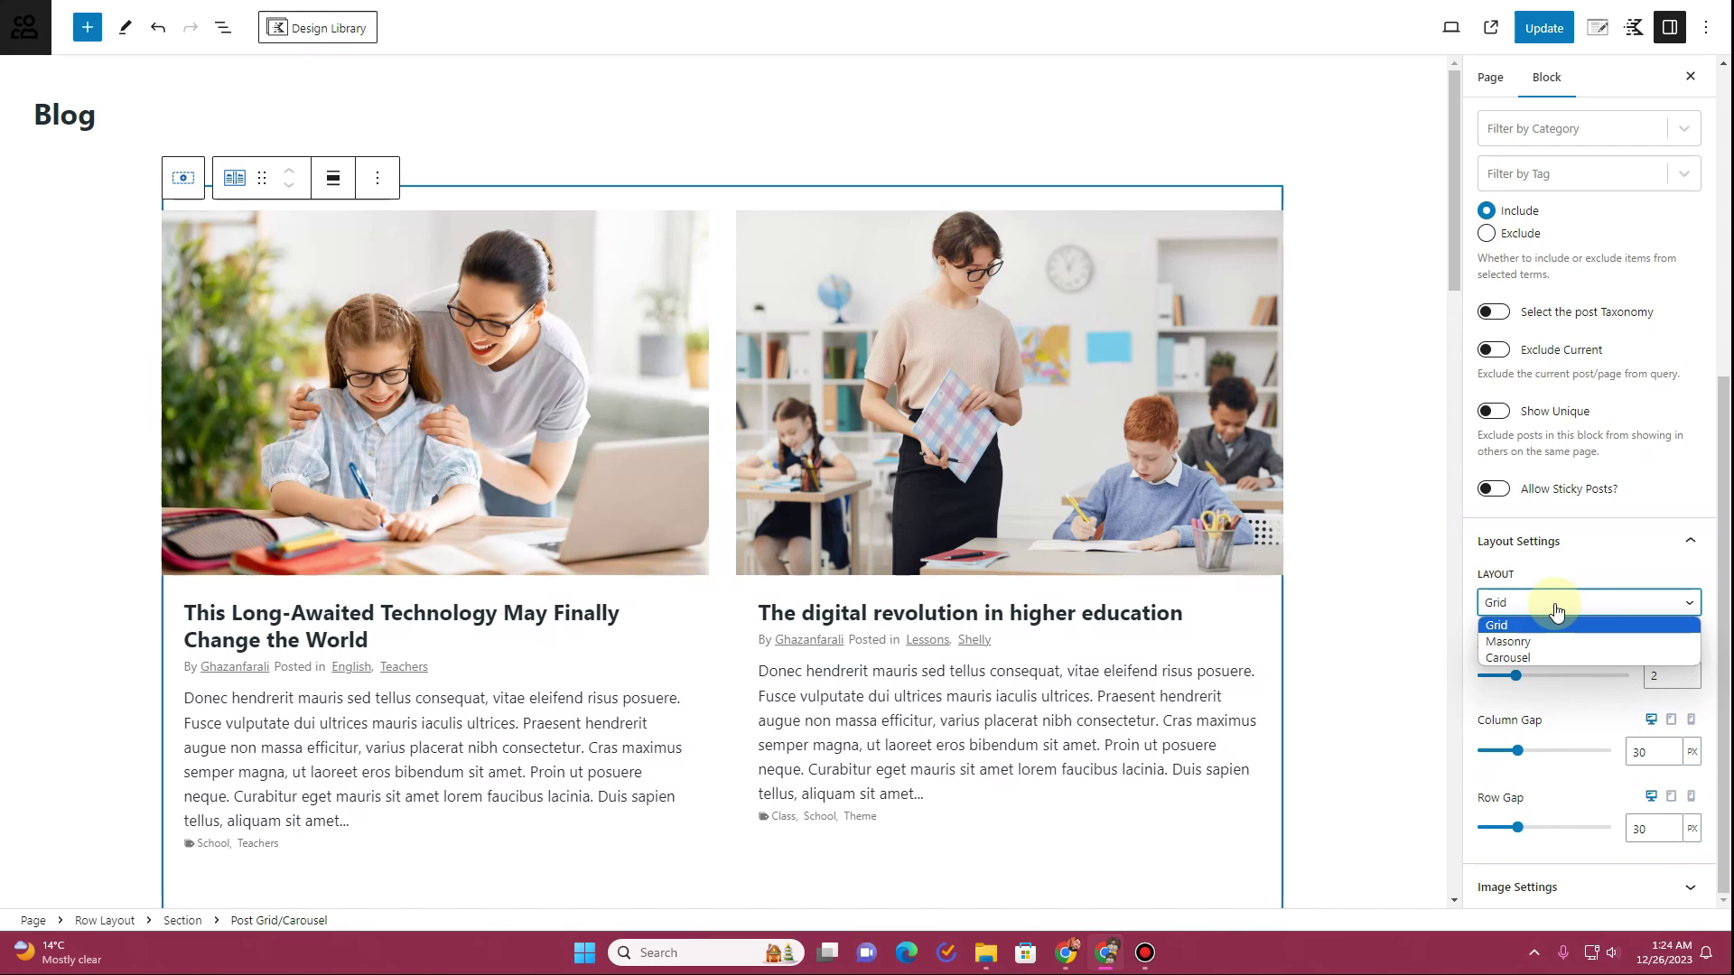
click(1528, 641)
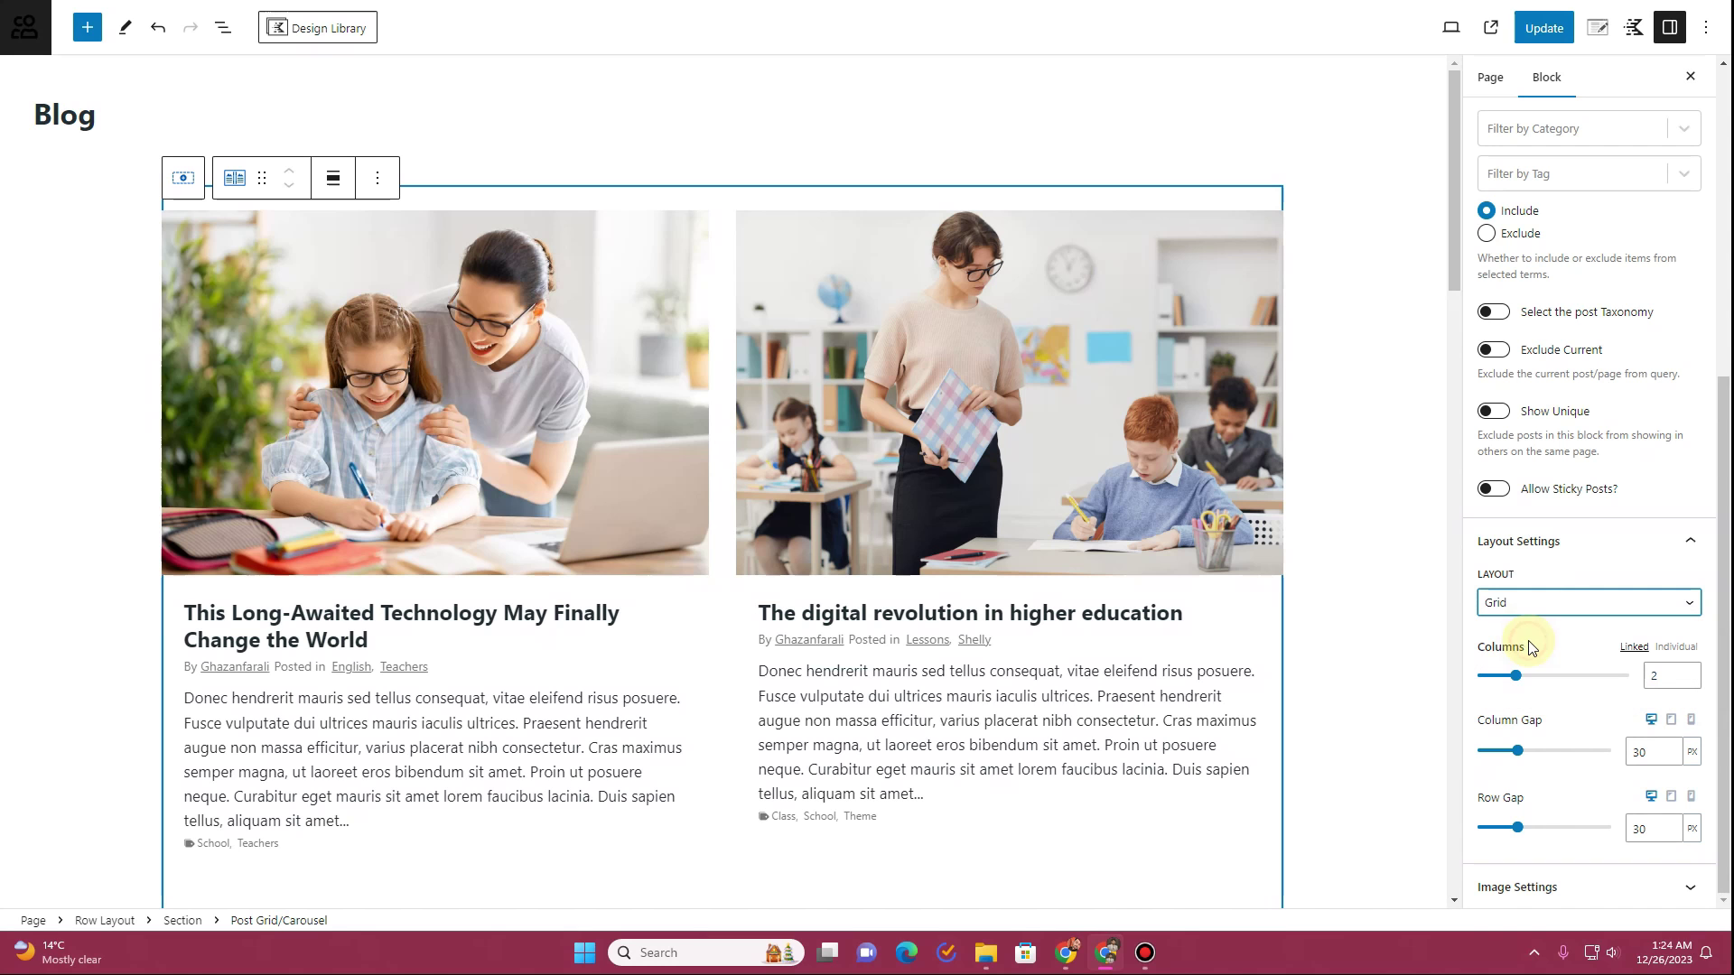
scroll(837, 524, down, 5)
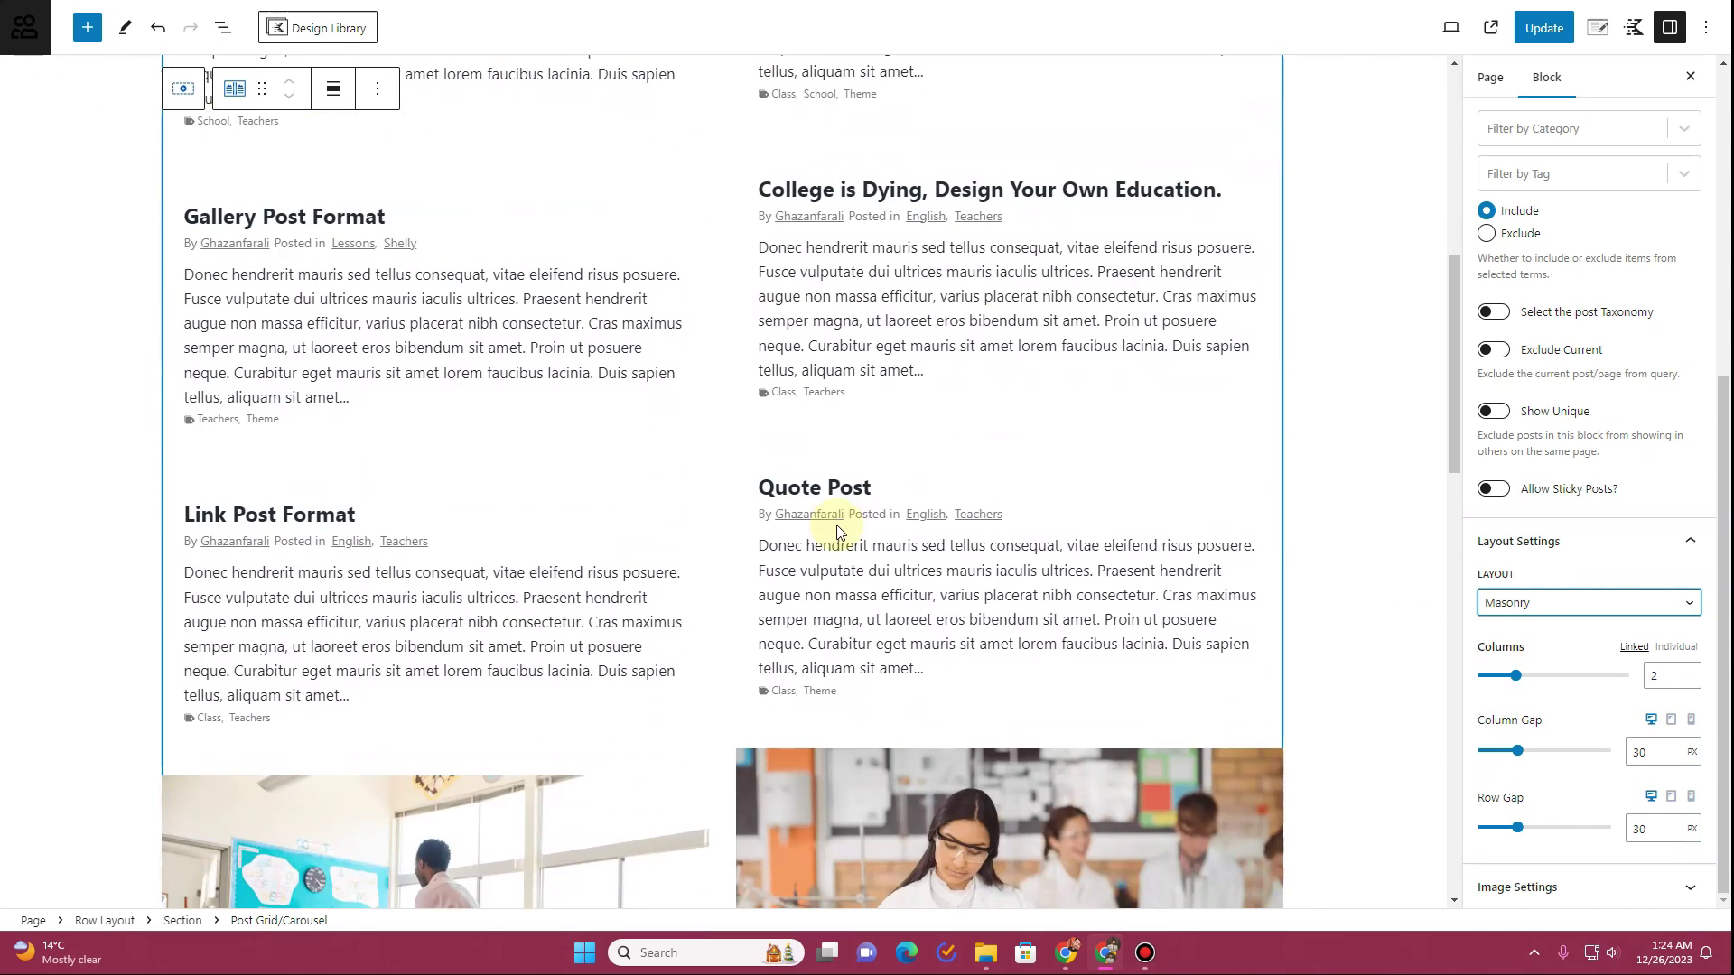
scroll(1014, 580, down, 5)
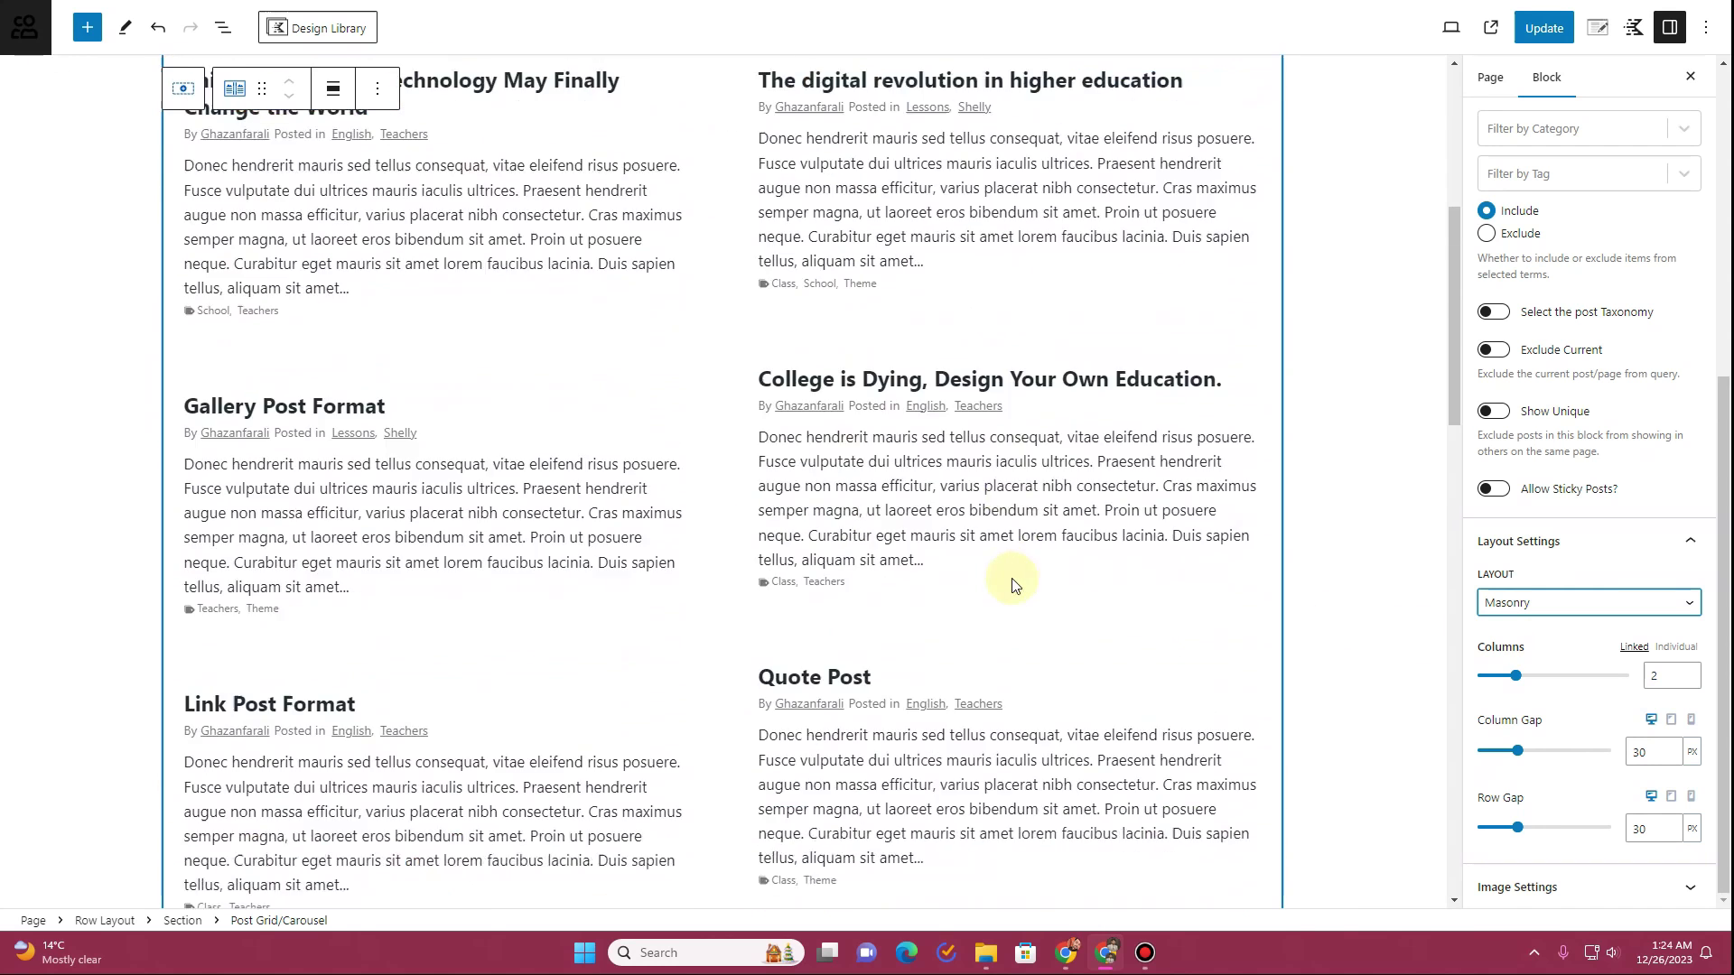
click(1594, 605)
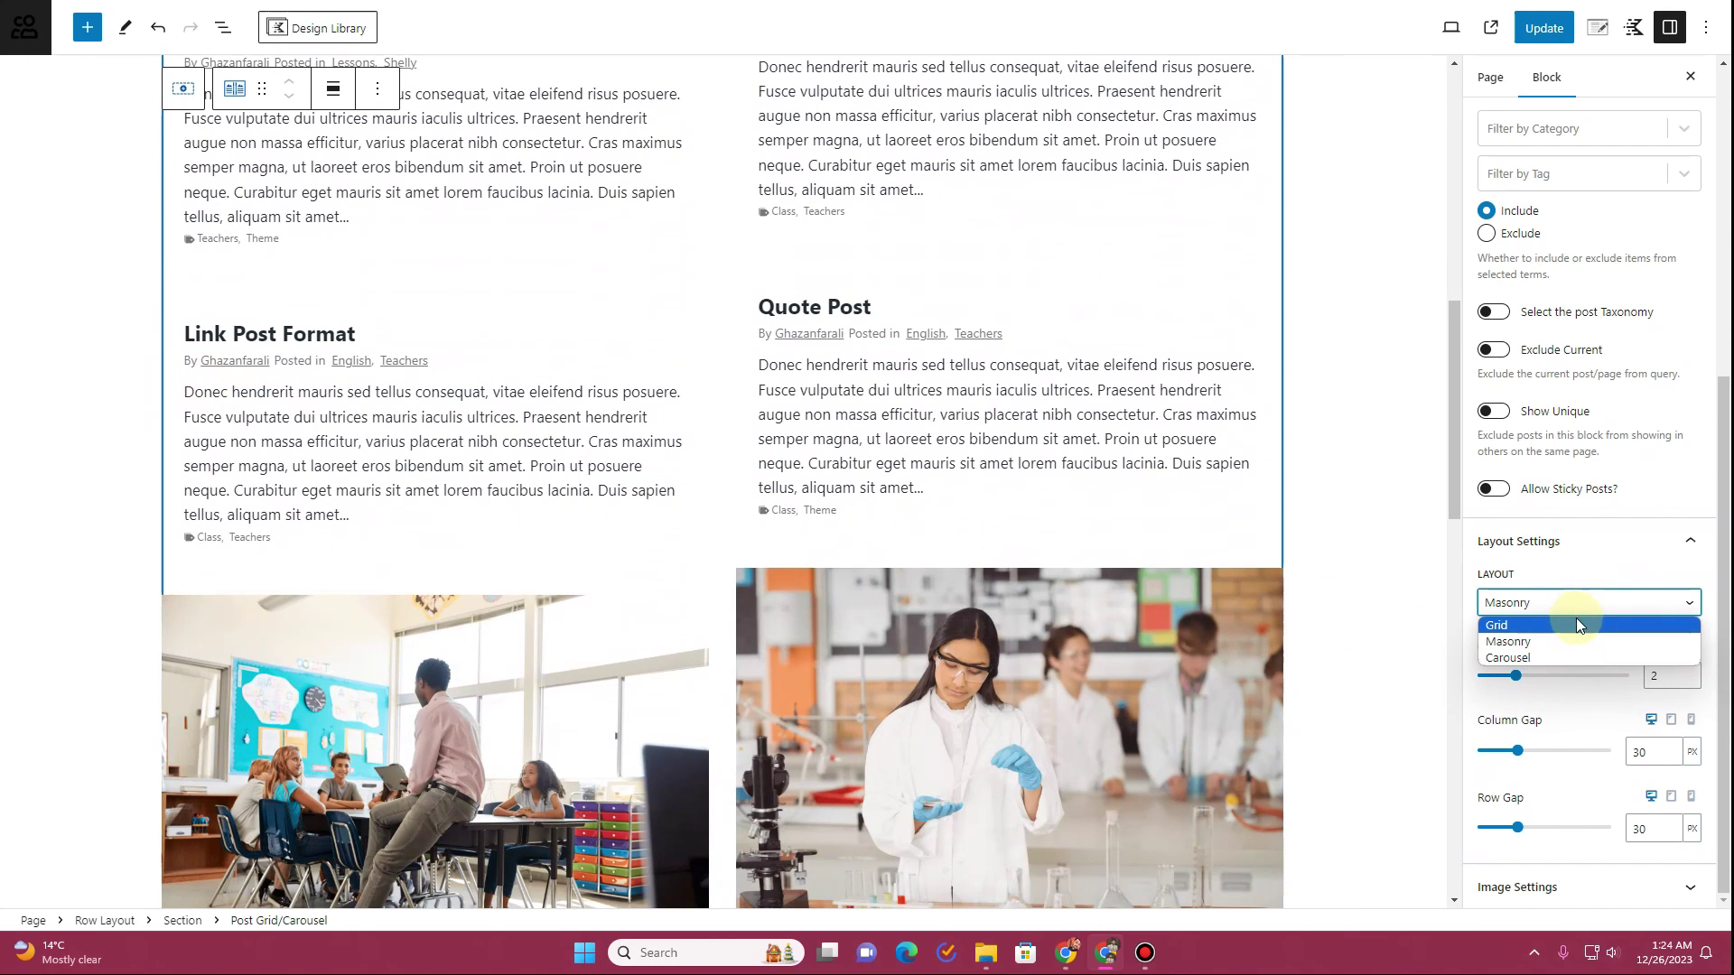
click(1575, 625)
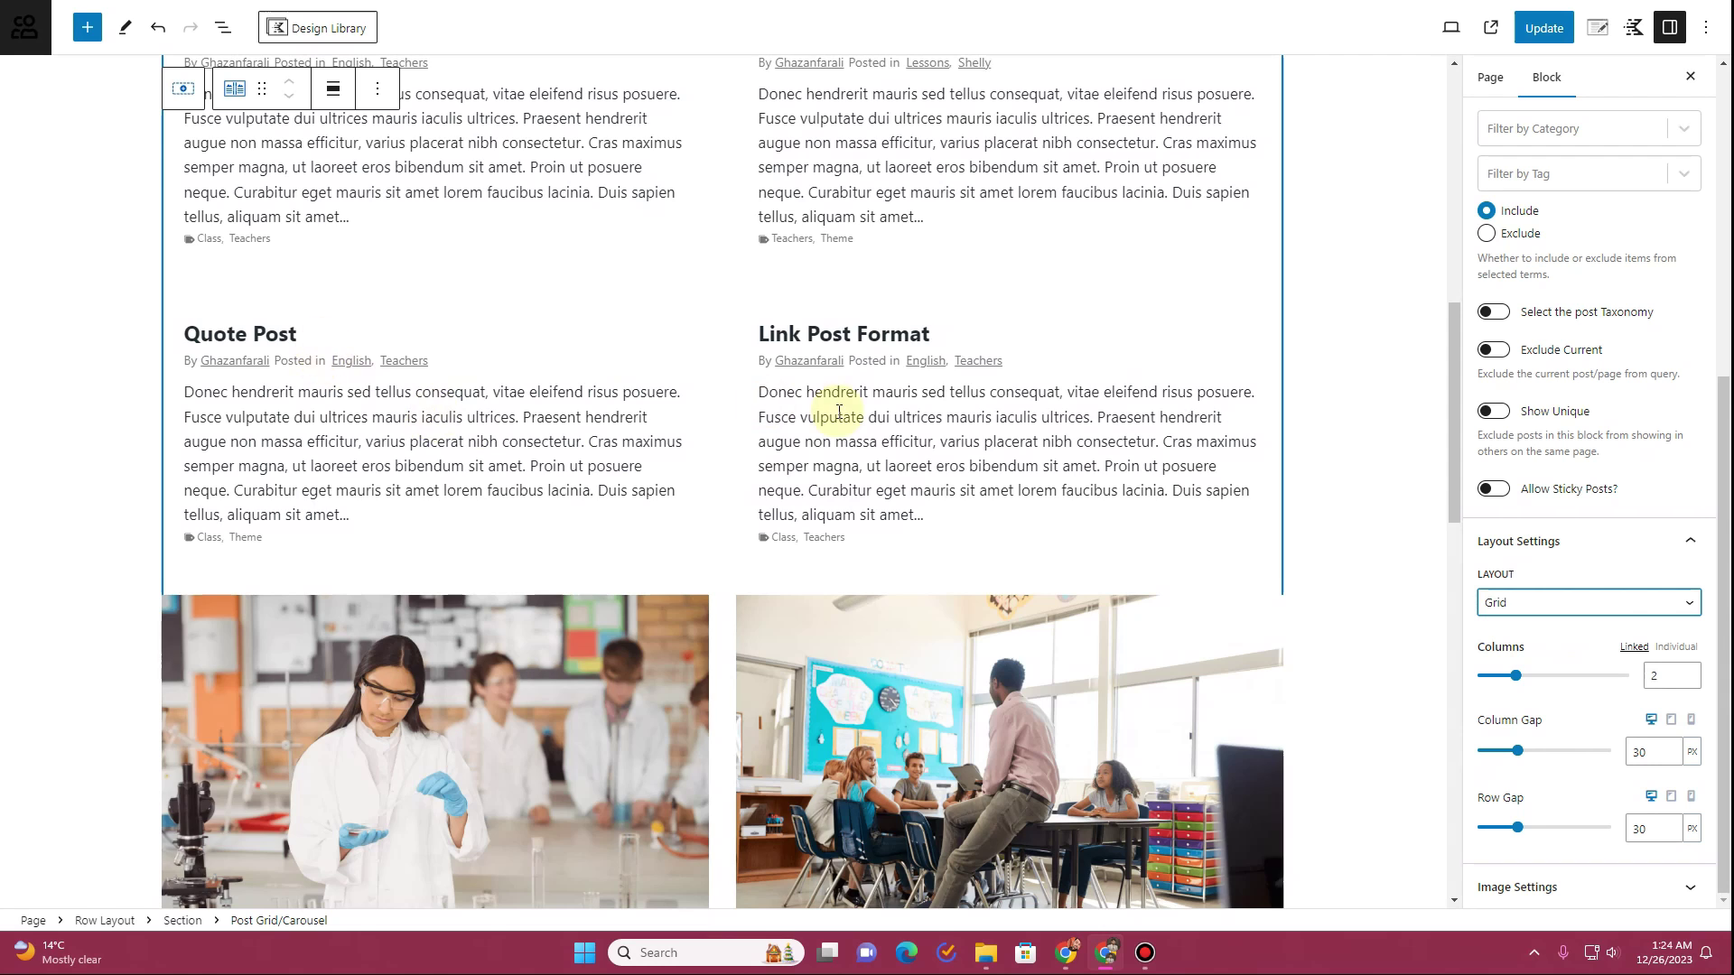
scroll(832, 414, up, 5)
scroll(837, 415, down, 1)
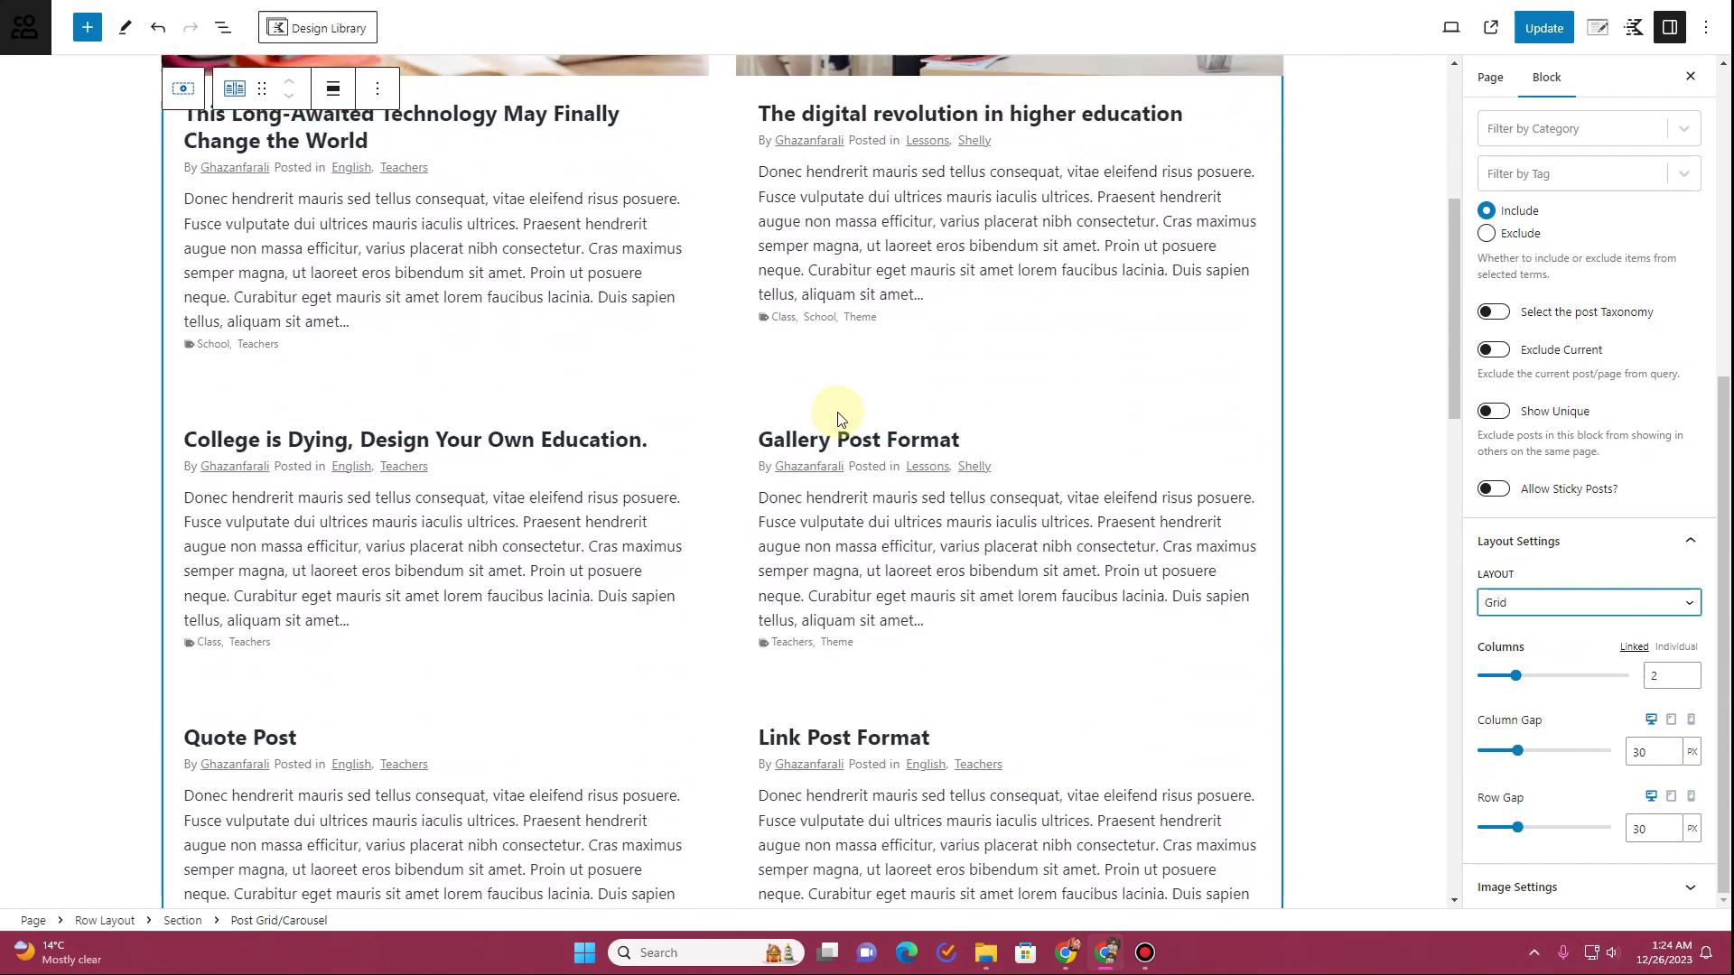
Set the post grid to 3 columns and look through the rearranged posts
double_click(1658, 675)
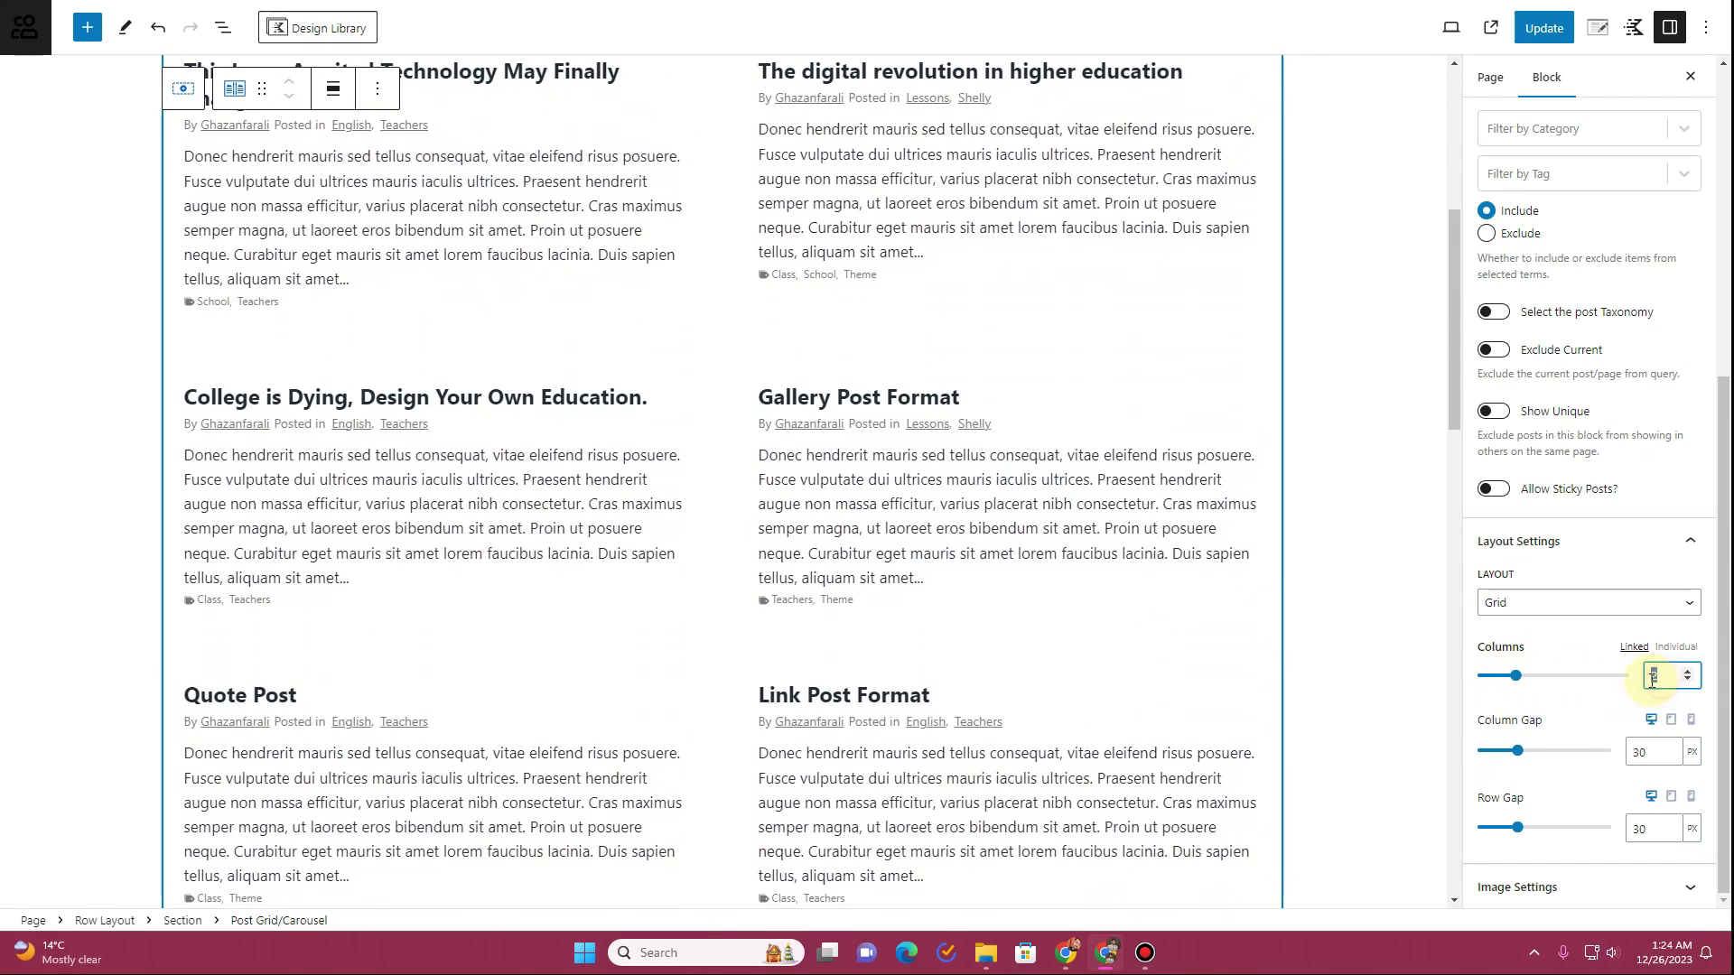
text(3)
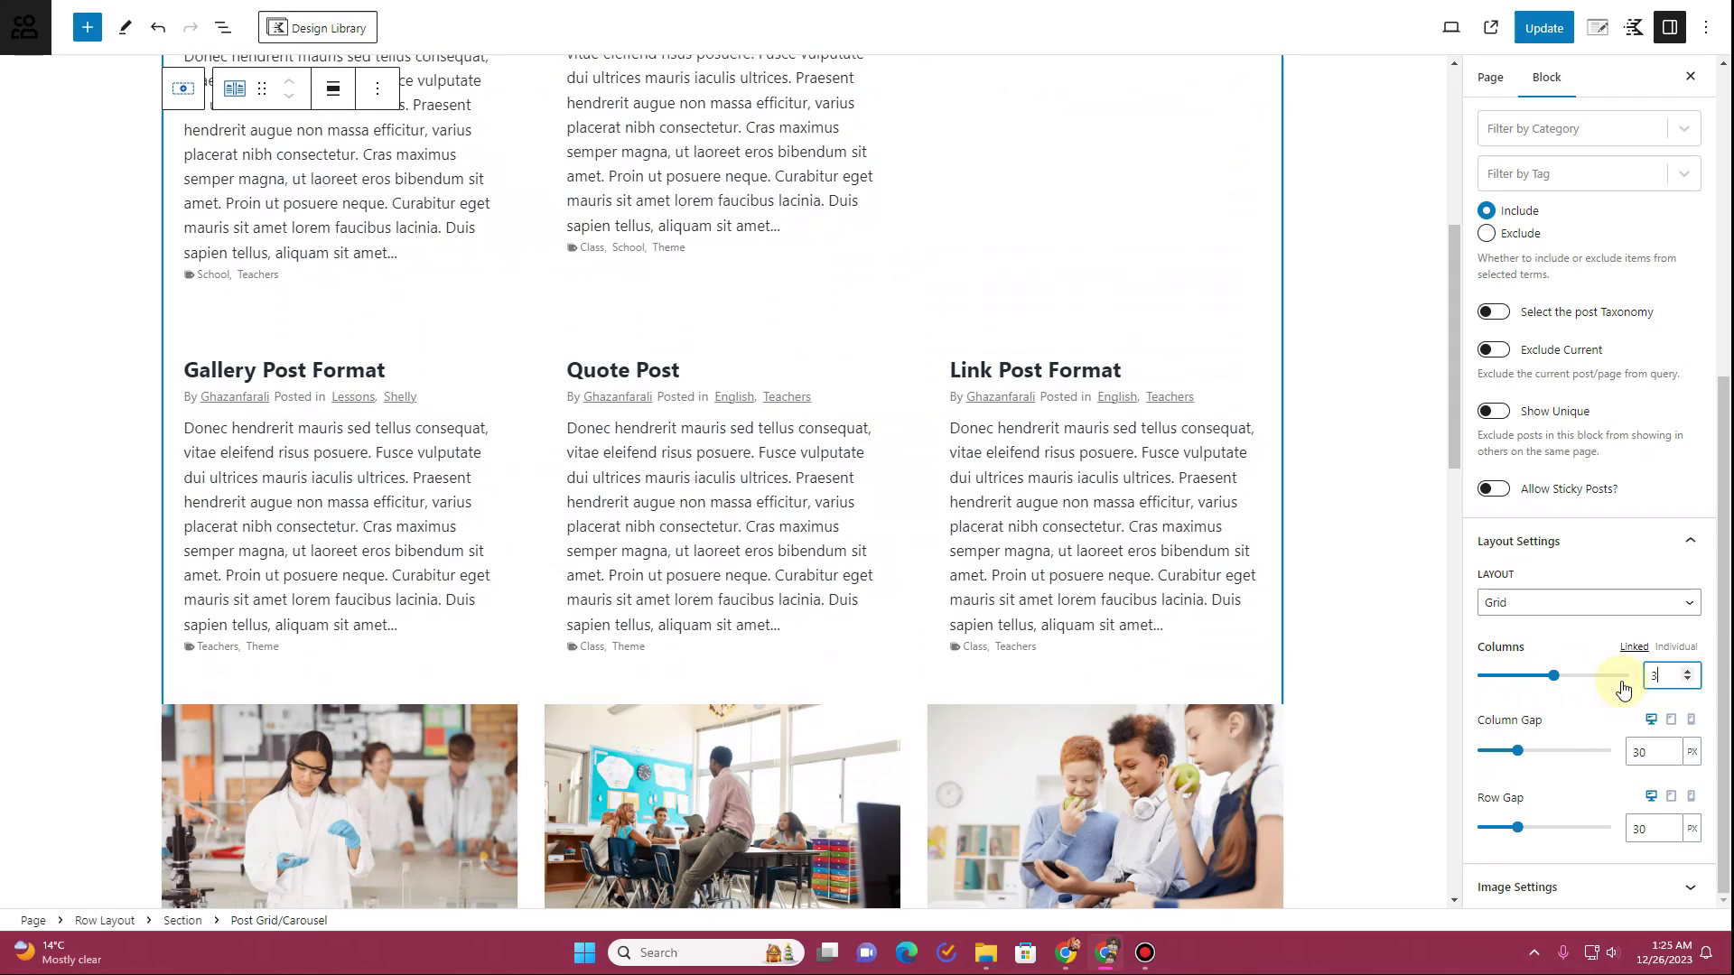
scroll(686, 524, up, 6)
scroll(686, 529, down, 12)
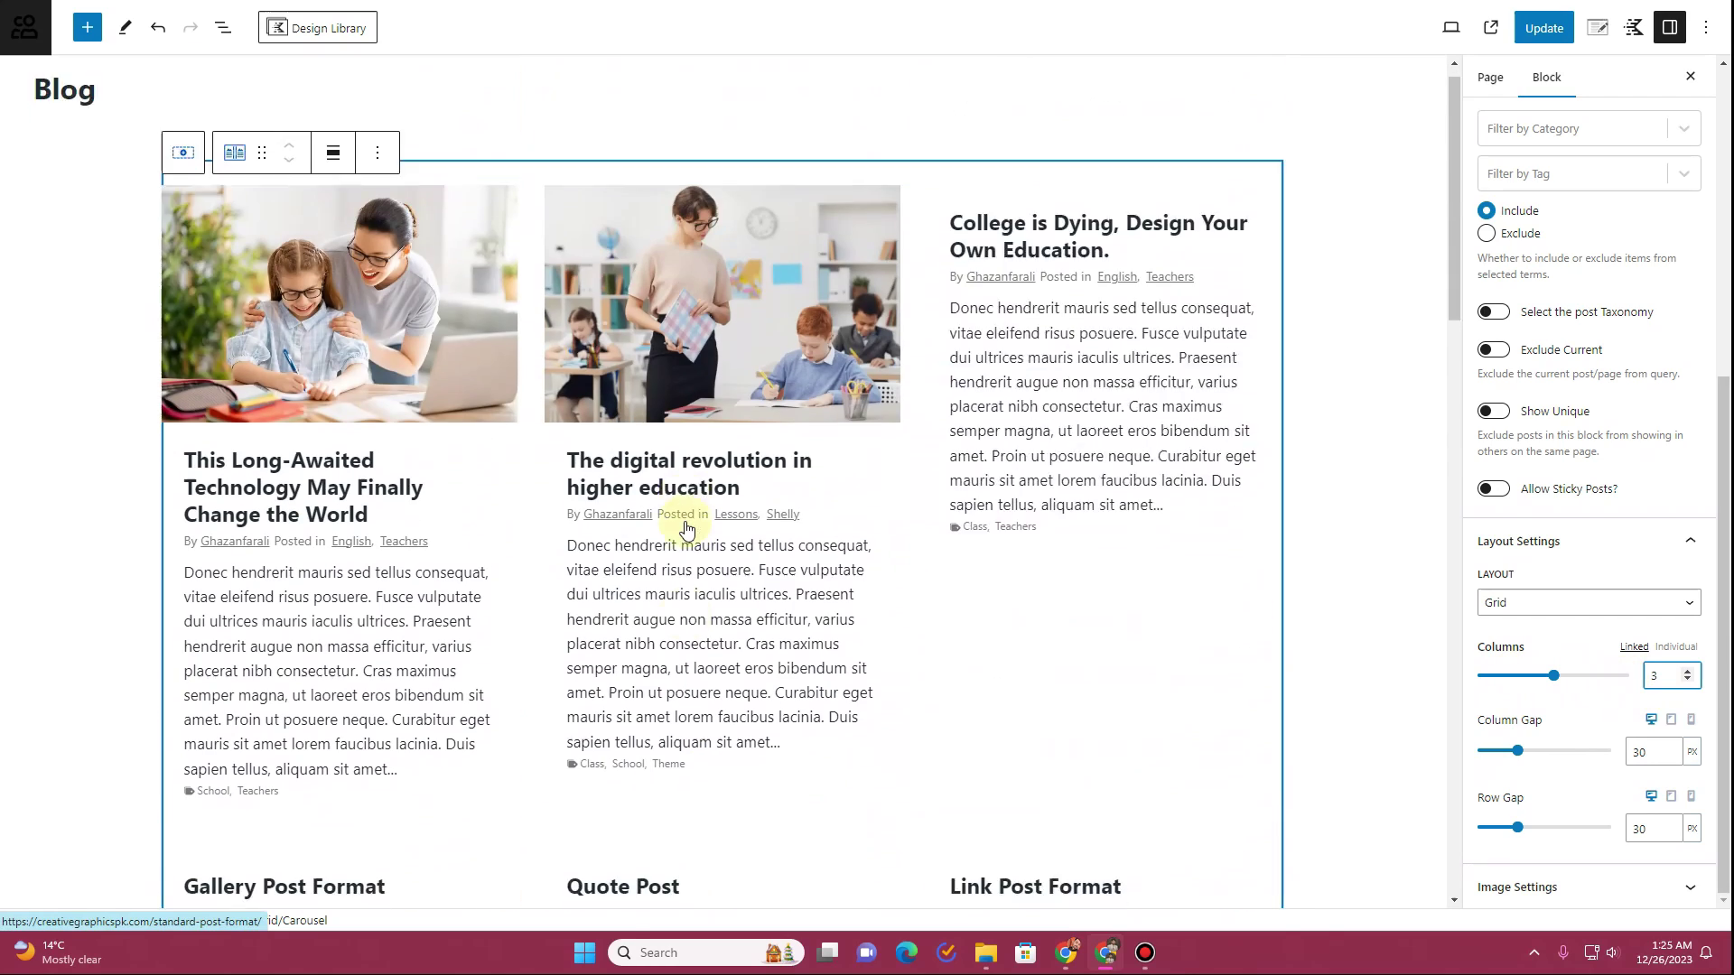
scroll(901, 607, up, 5)
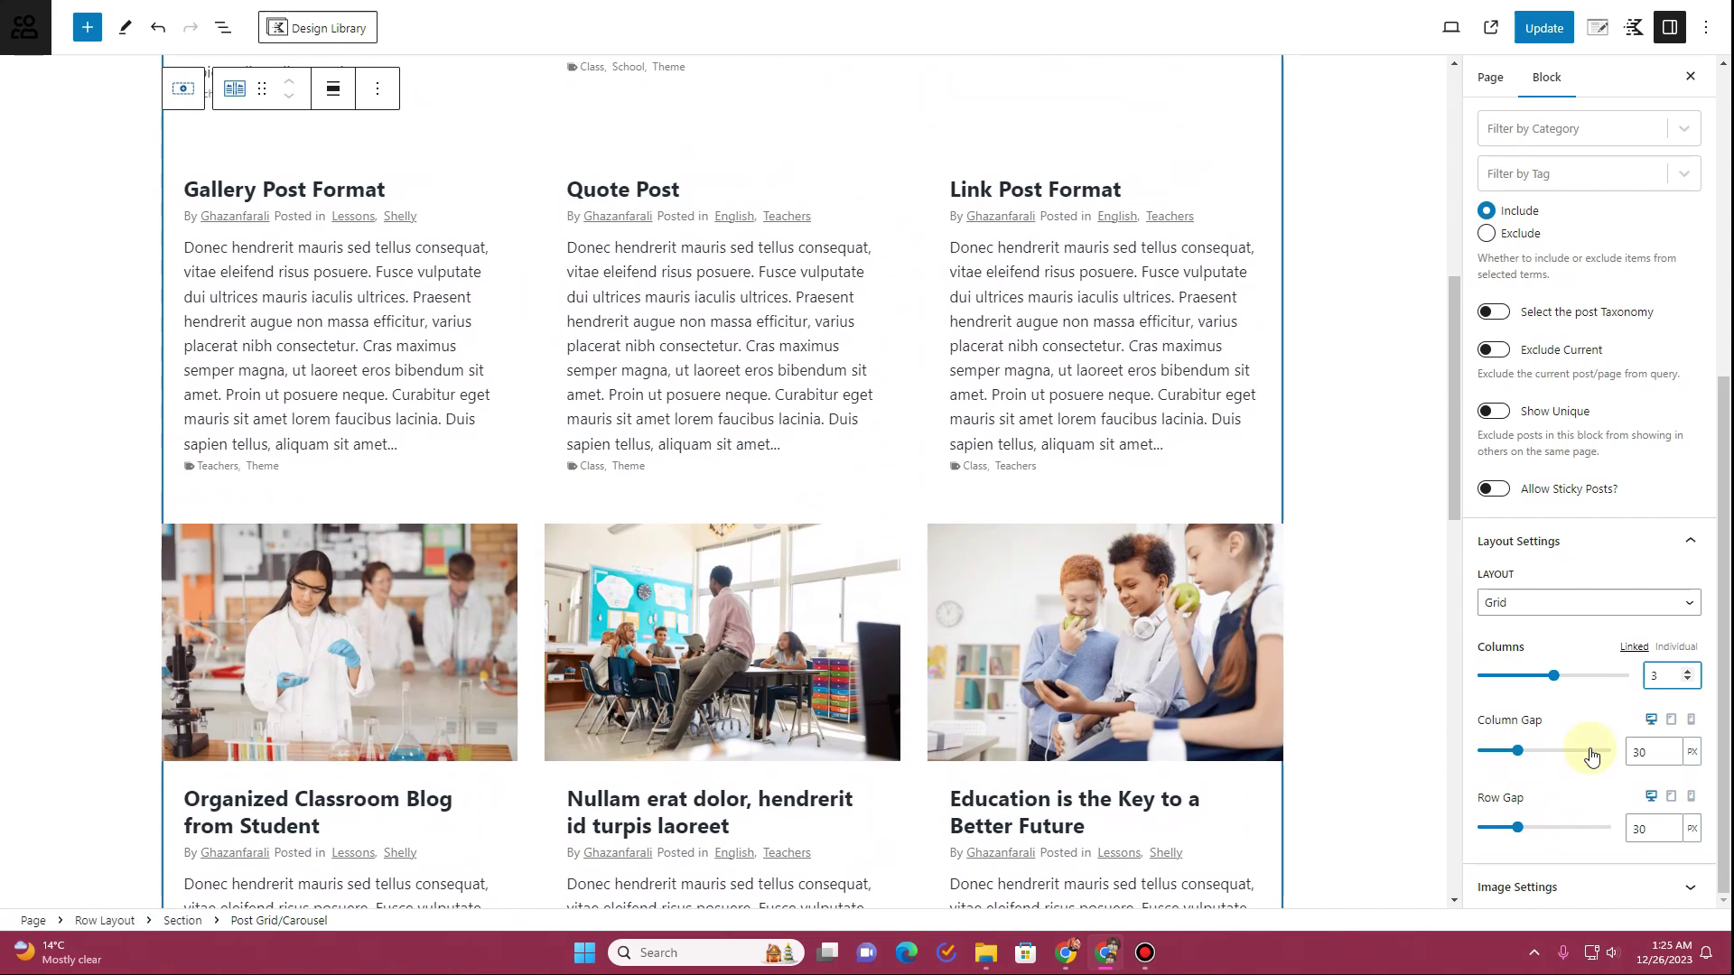
Set both the column gap and the row gap of the post grid to 20 px
double_click(1636, 750)
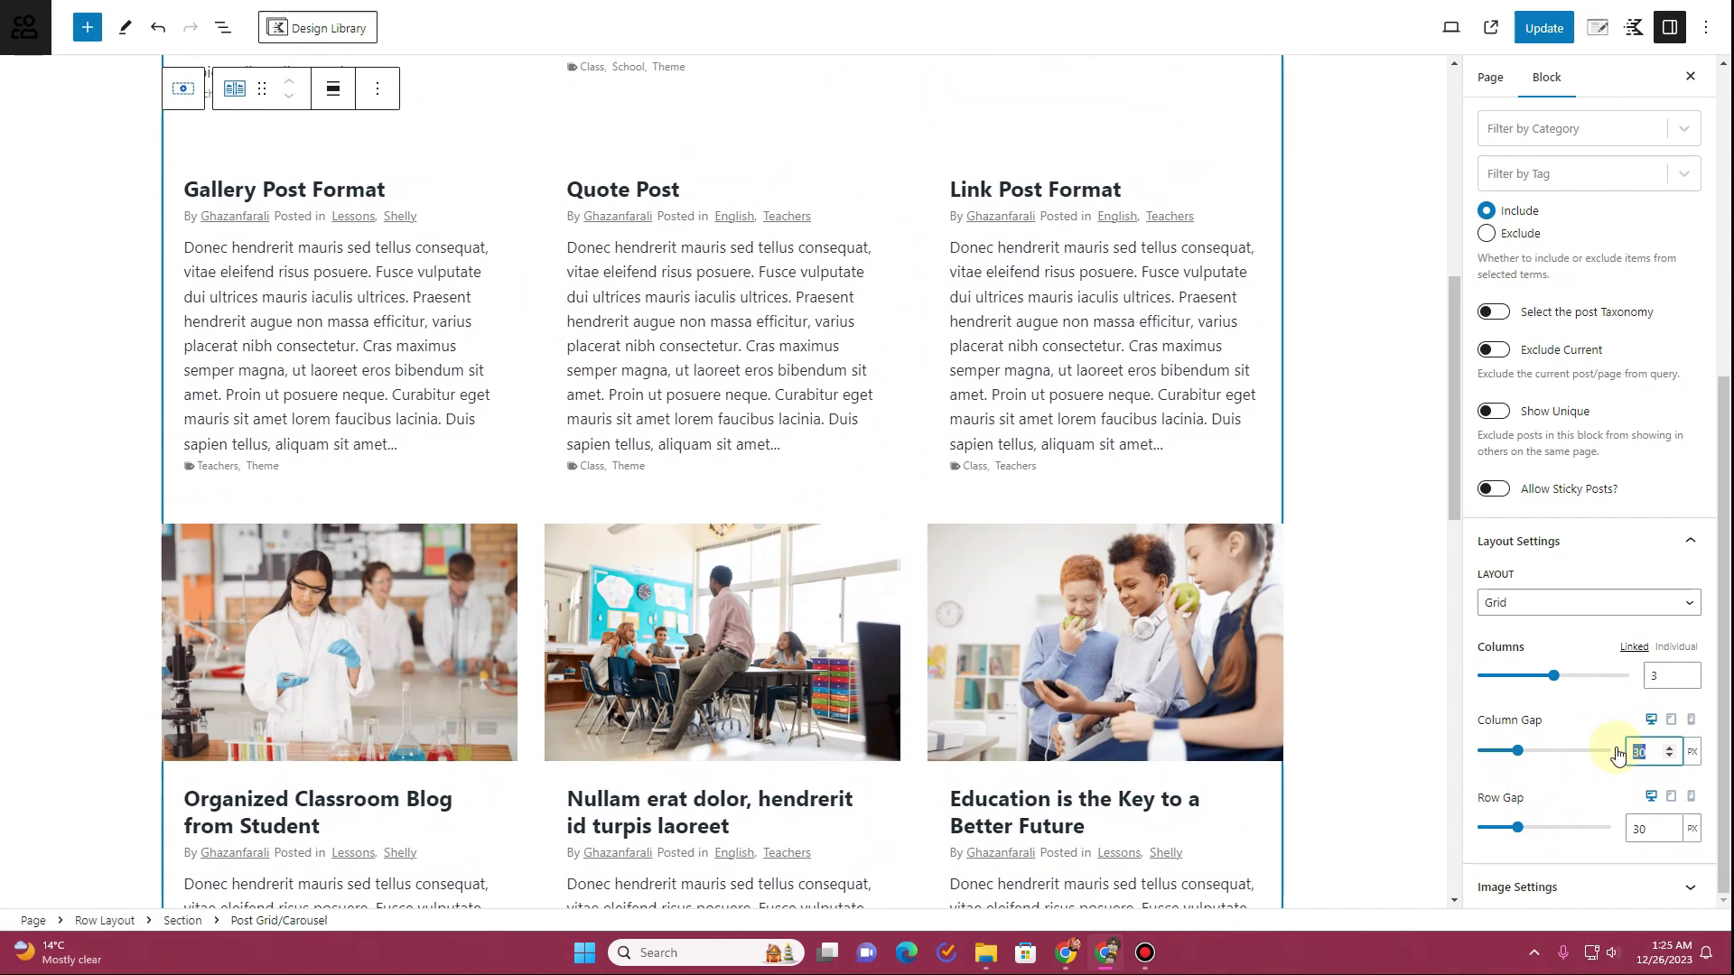
text(20)
click(1641, 828)
text(20)
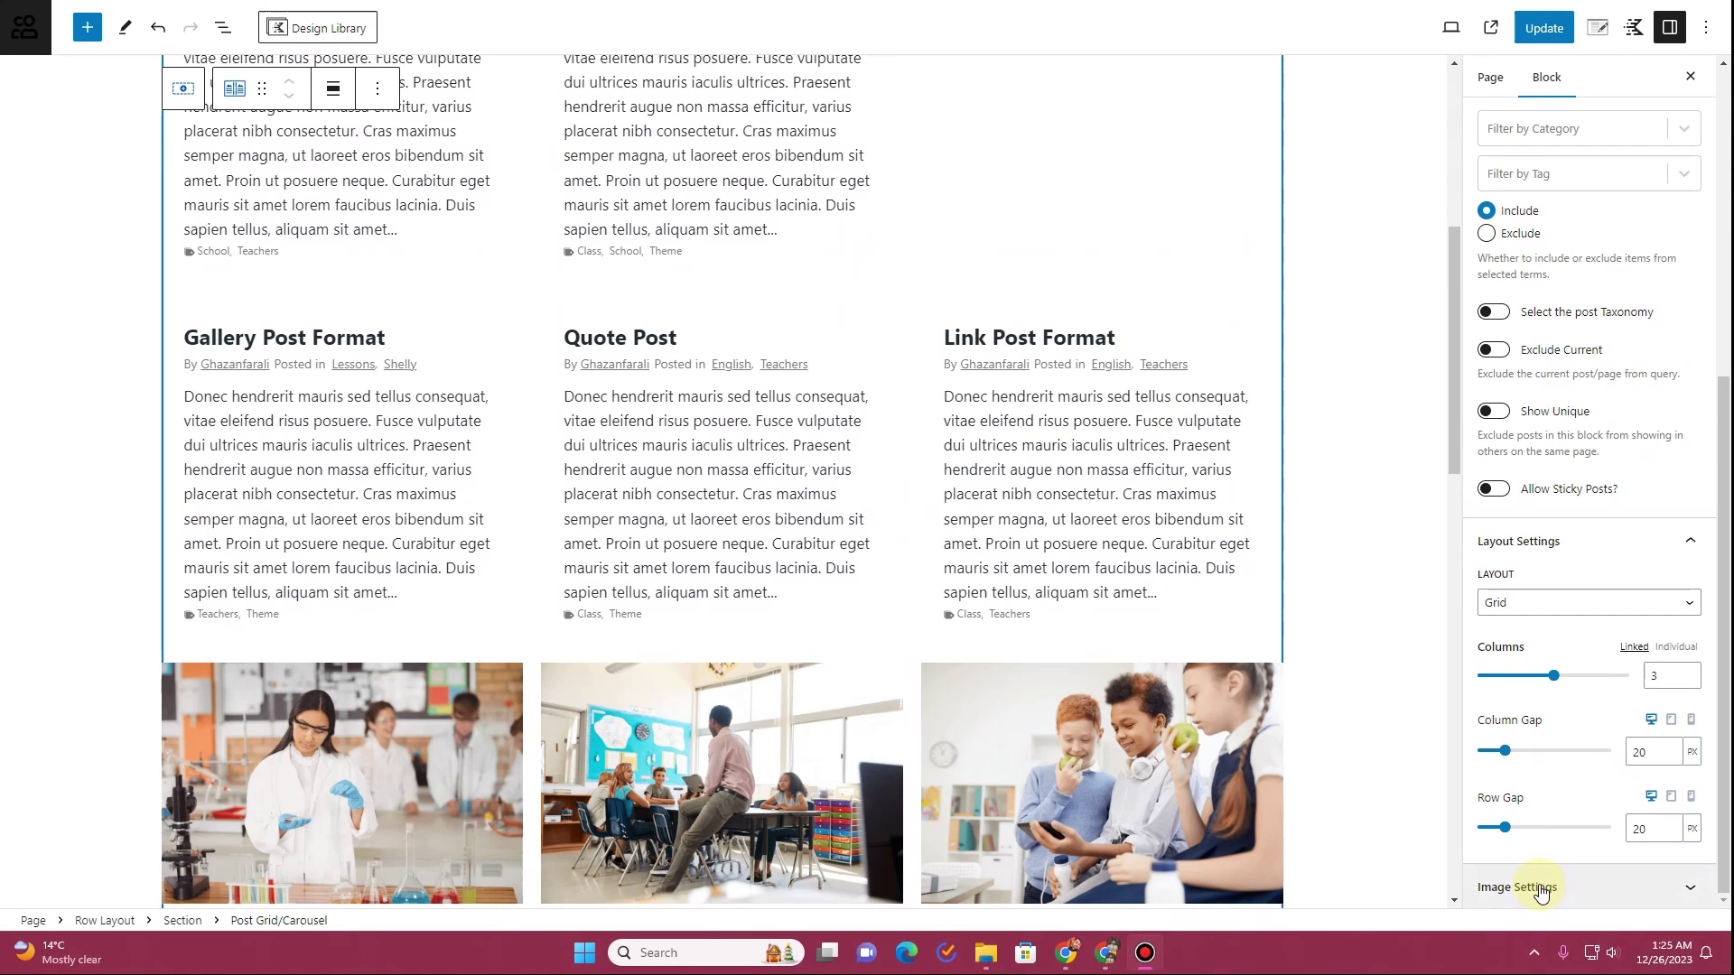
Try aligning the post grid's images to Left
click(1540, 887)
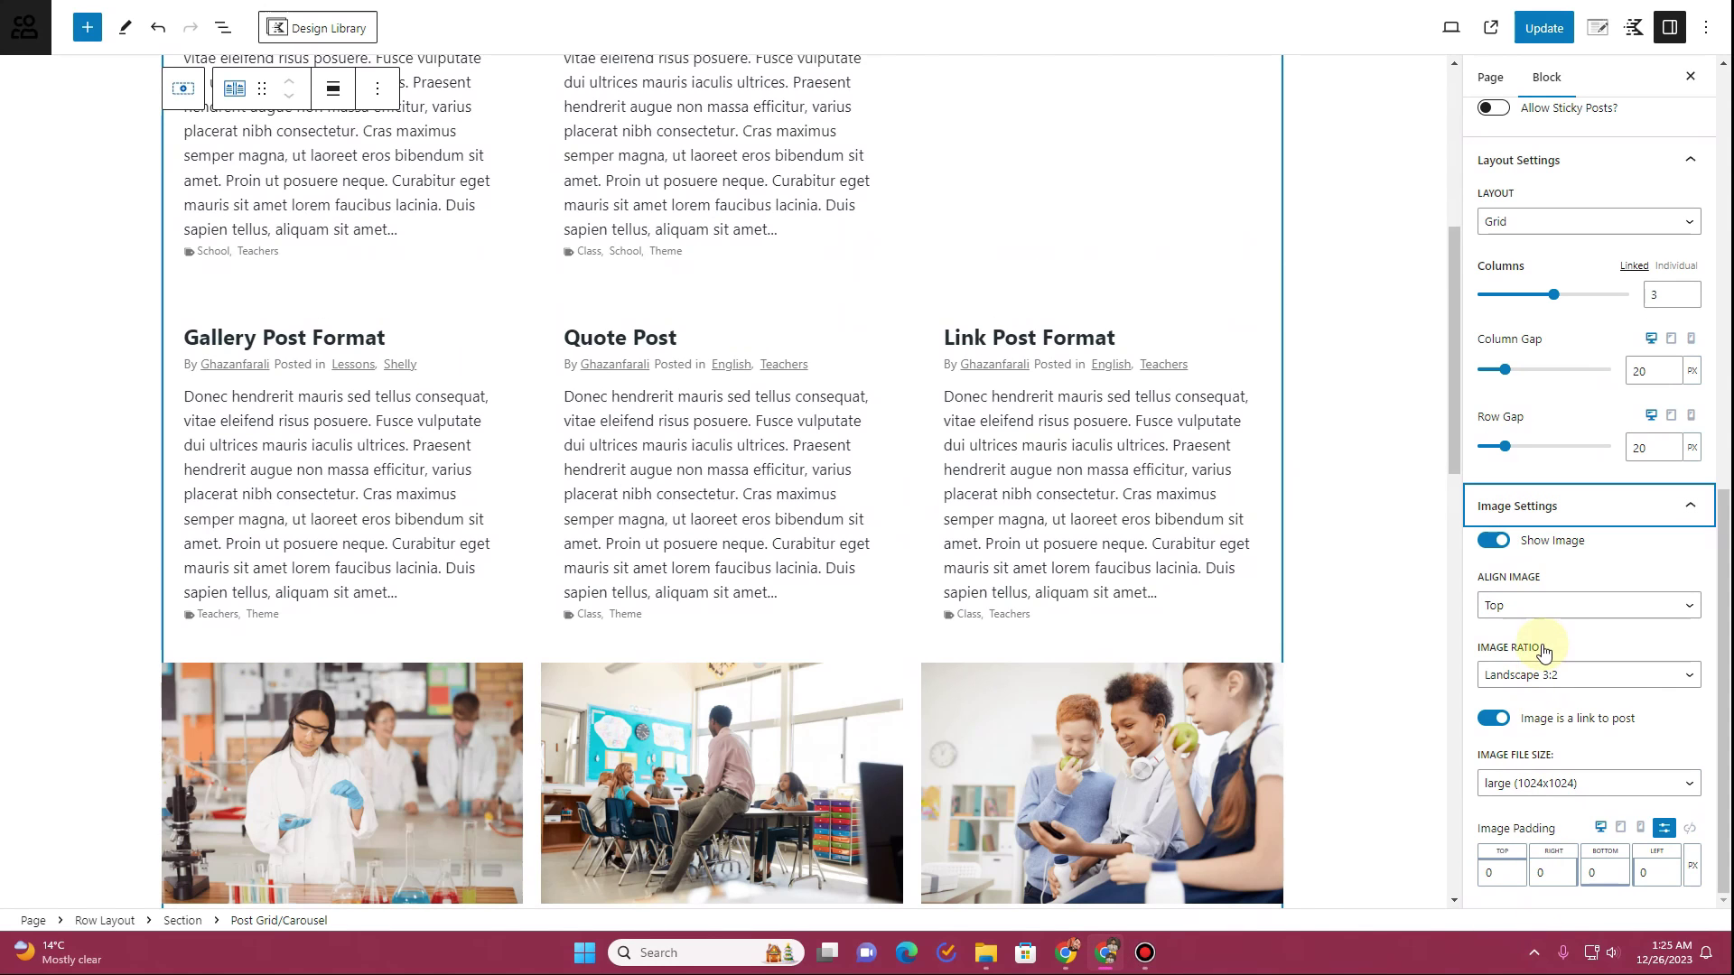
scroll(665, 535, up, 6)
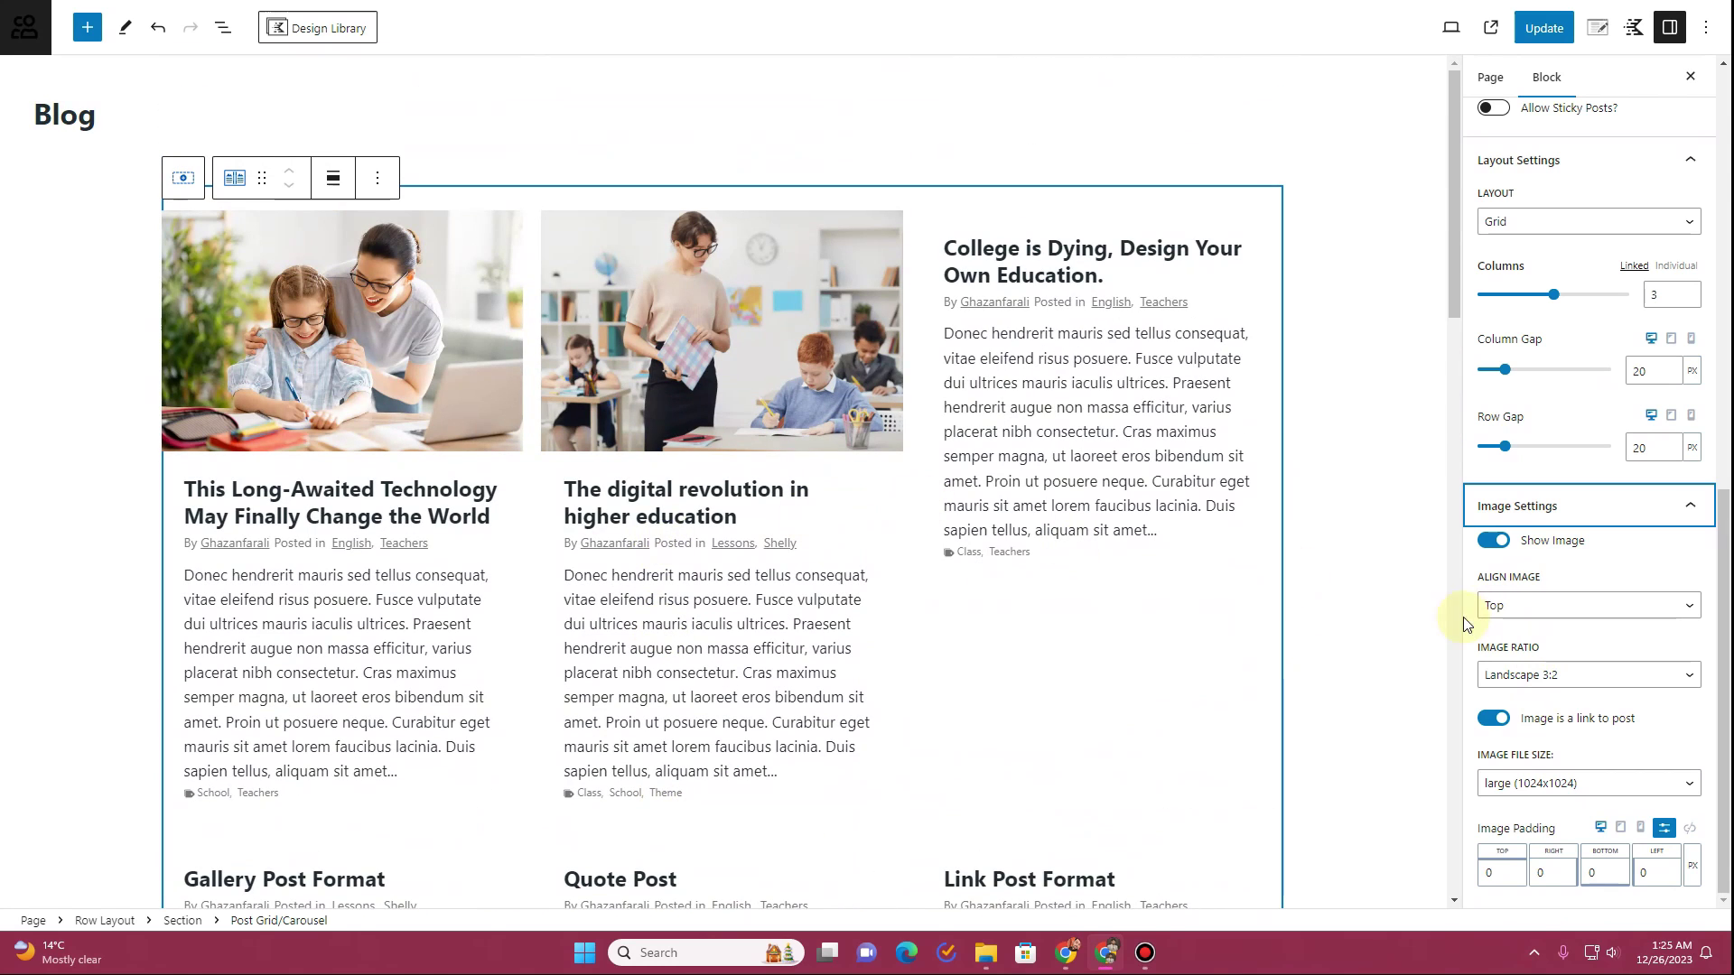
click(1519, 615)
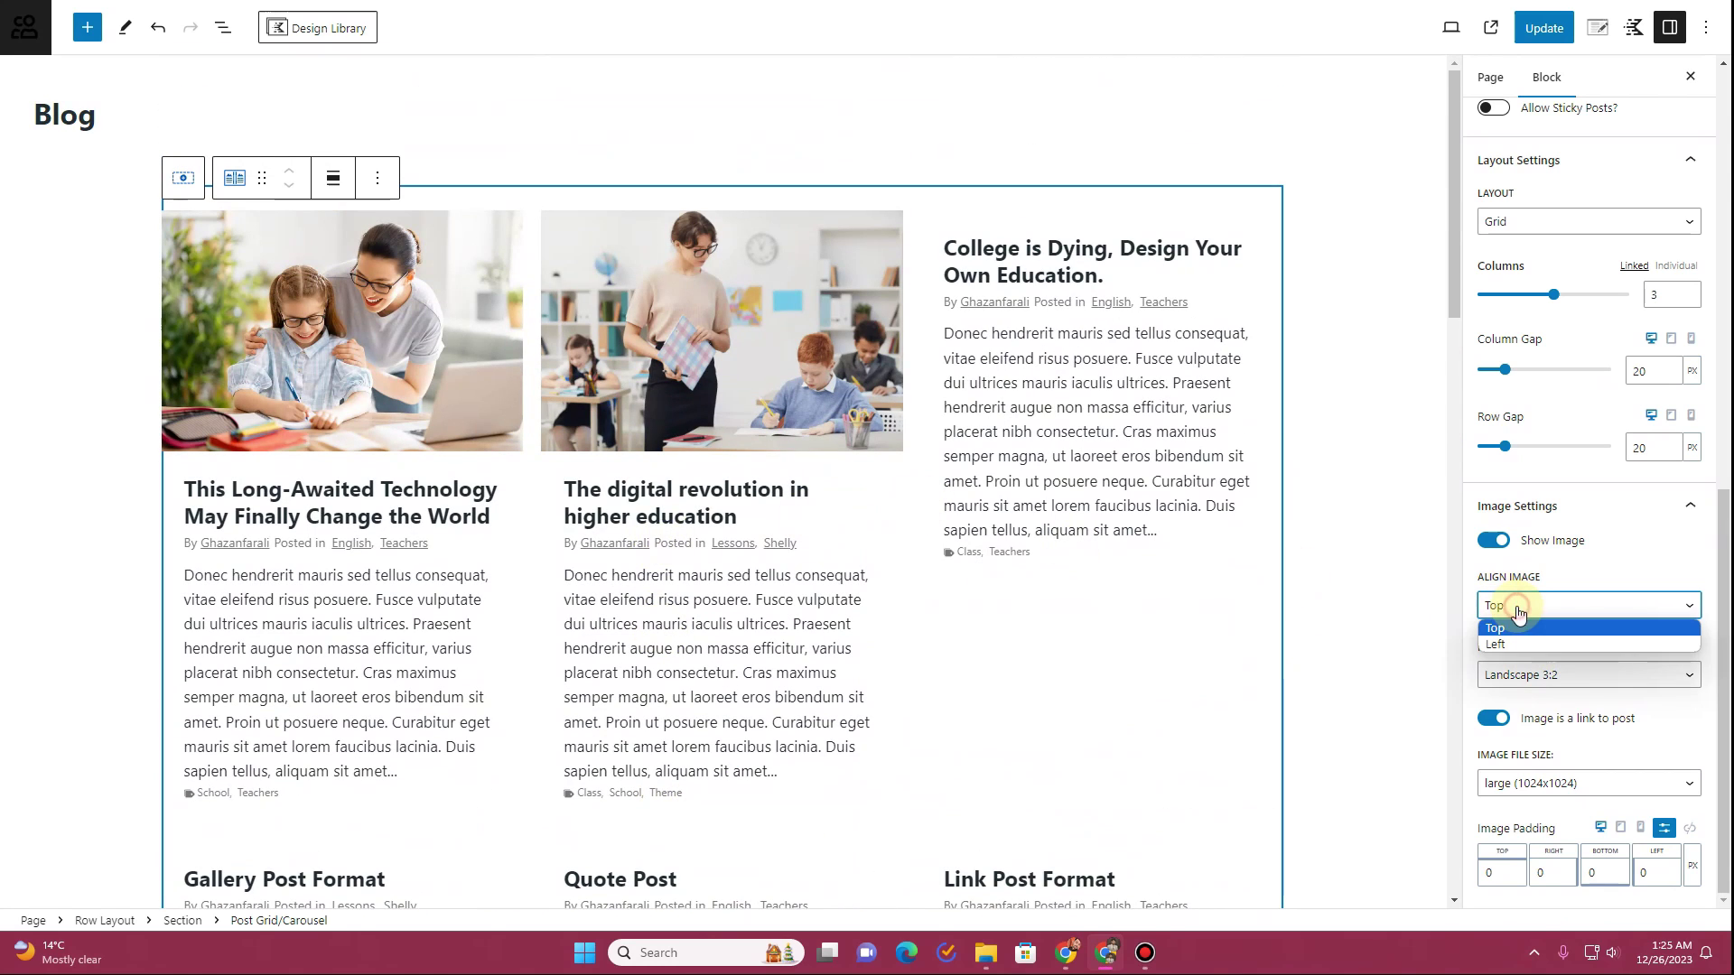
click(1515, 645)
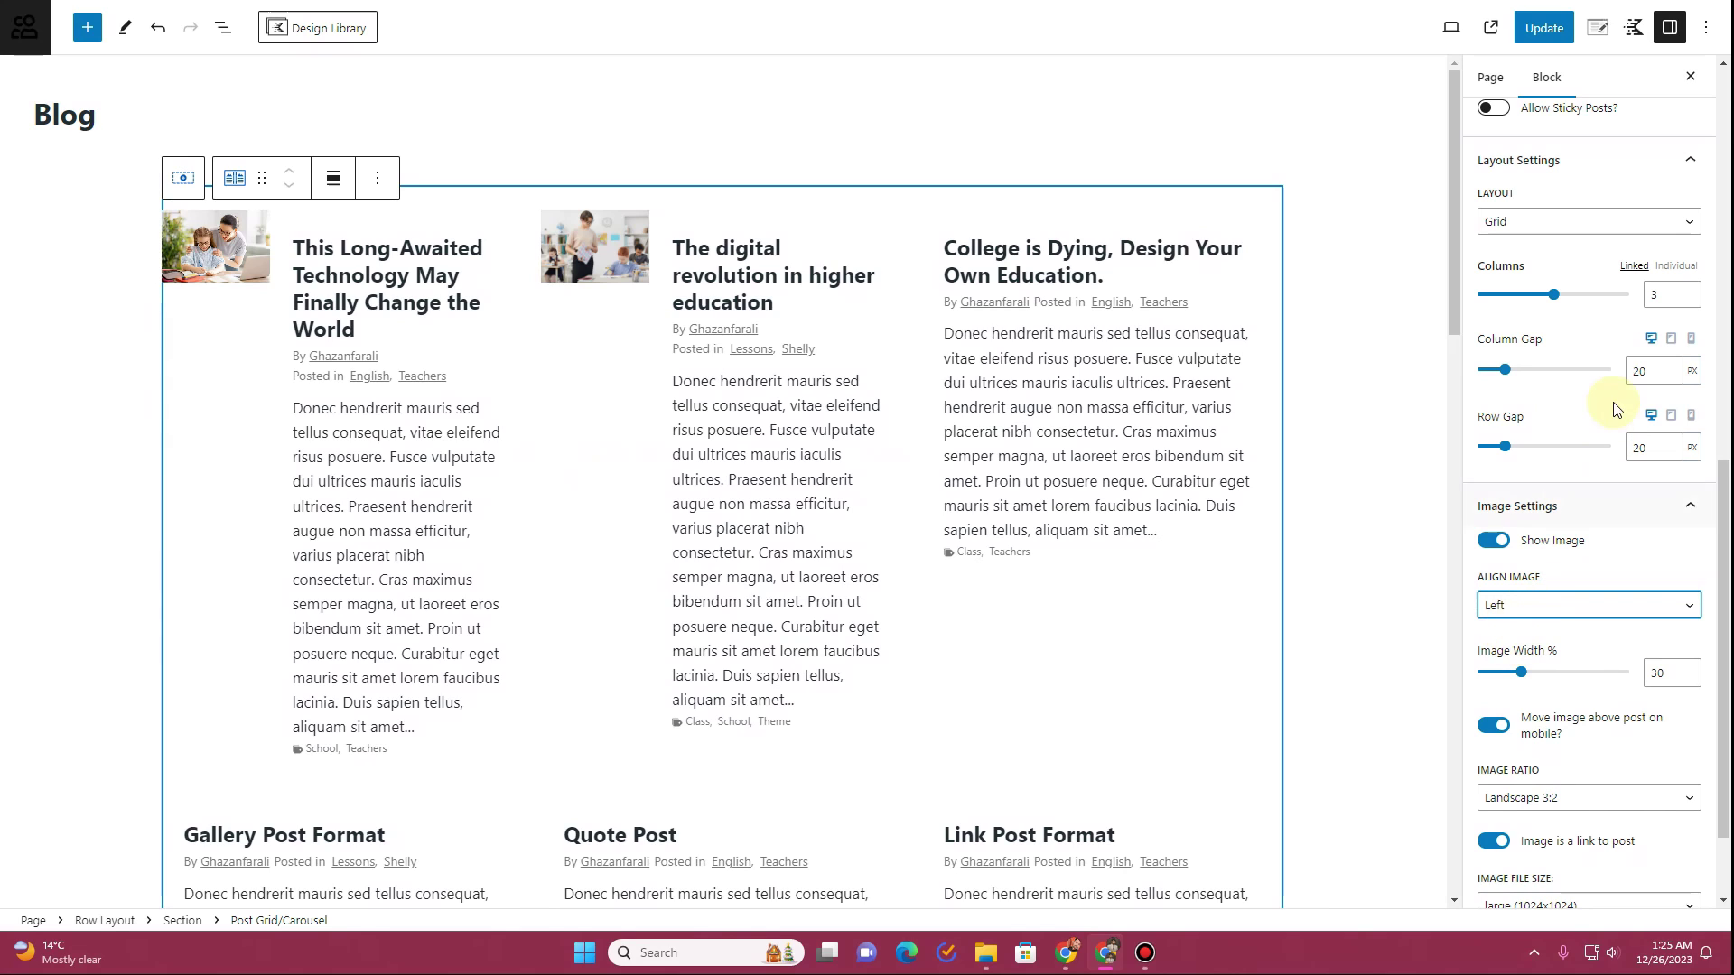
Try a single-column post grid with the left-aligned images and look through the posts
double_click(1650, 294)
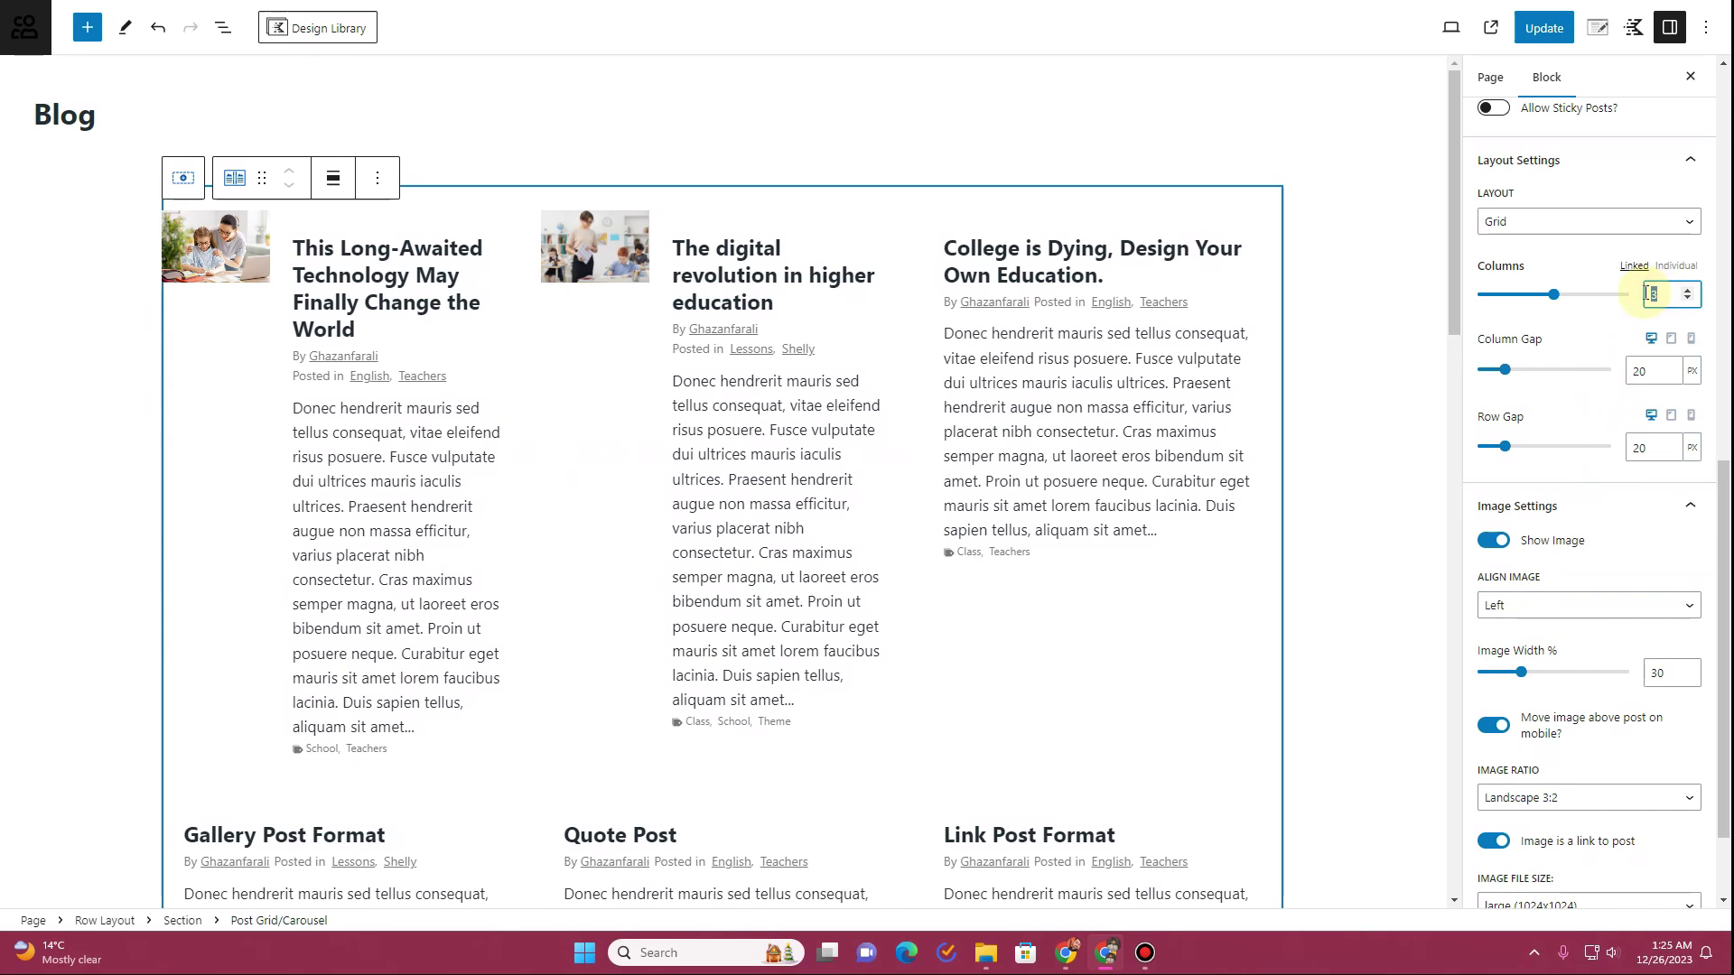
text(1)
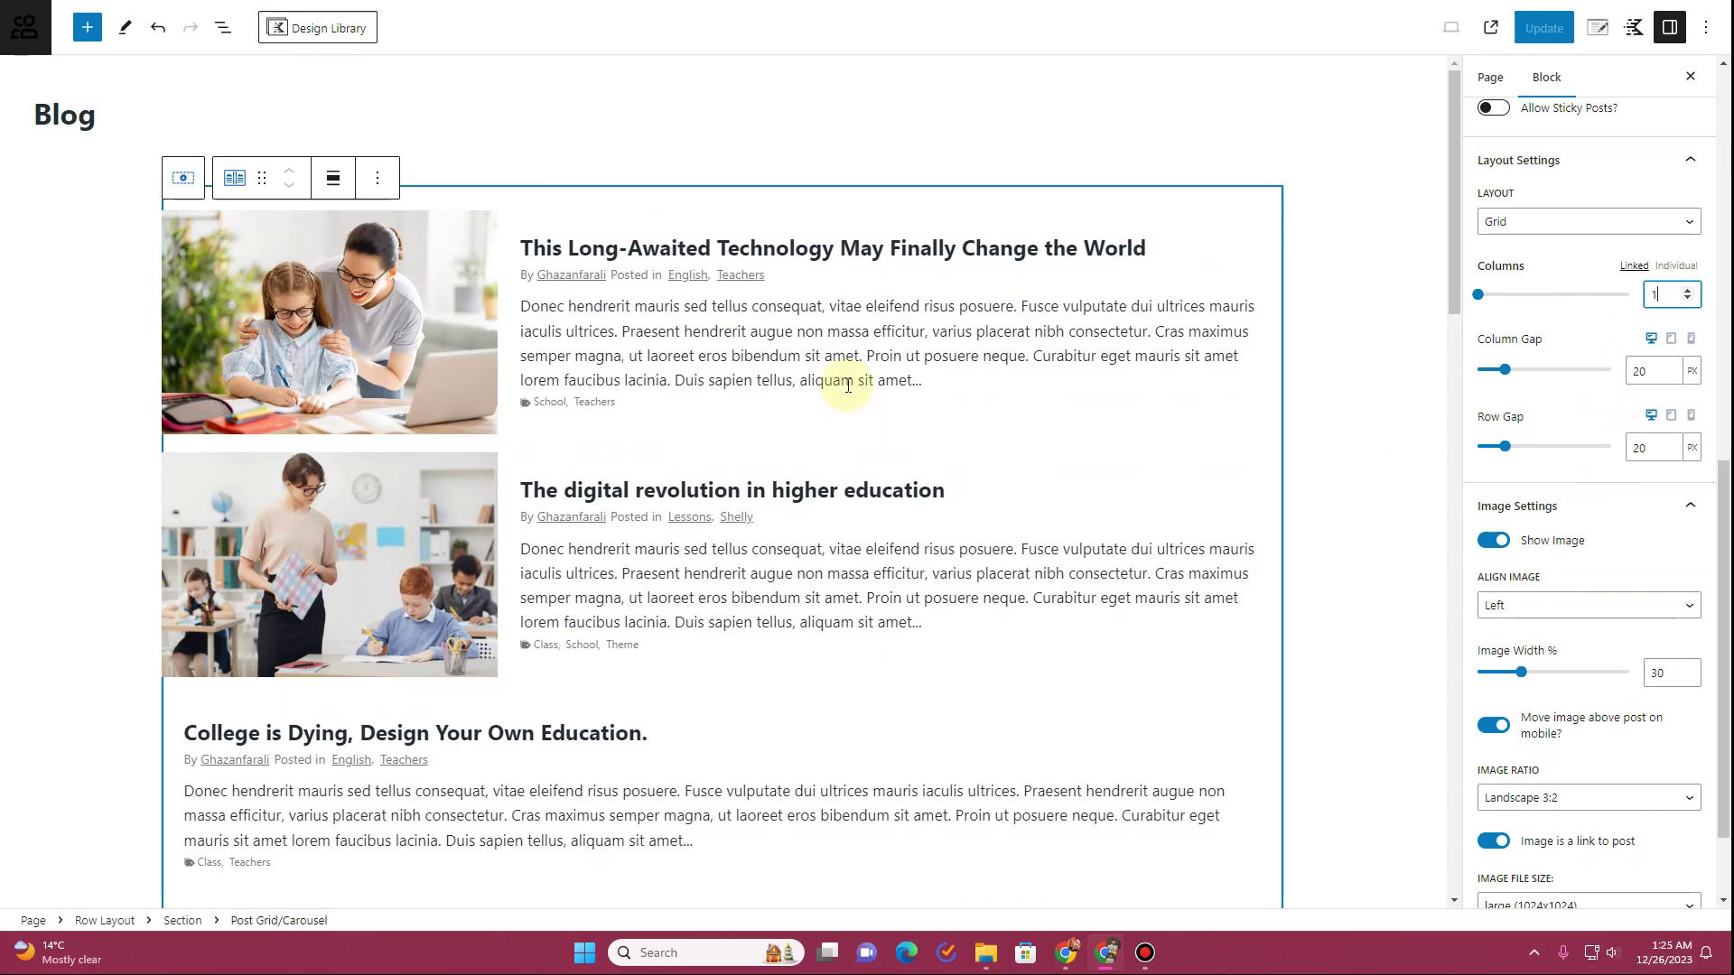
scroll(538, 492, down, 10)
scroll(554, 520, down, 7)
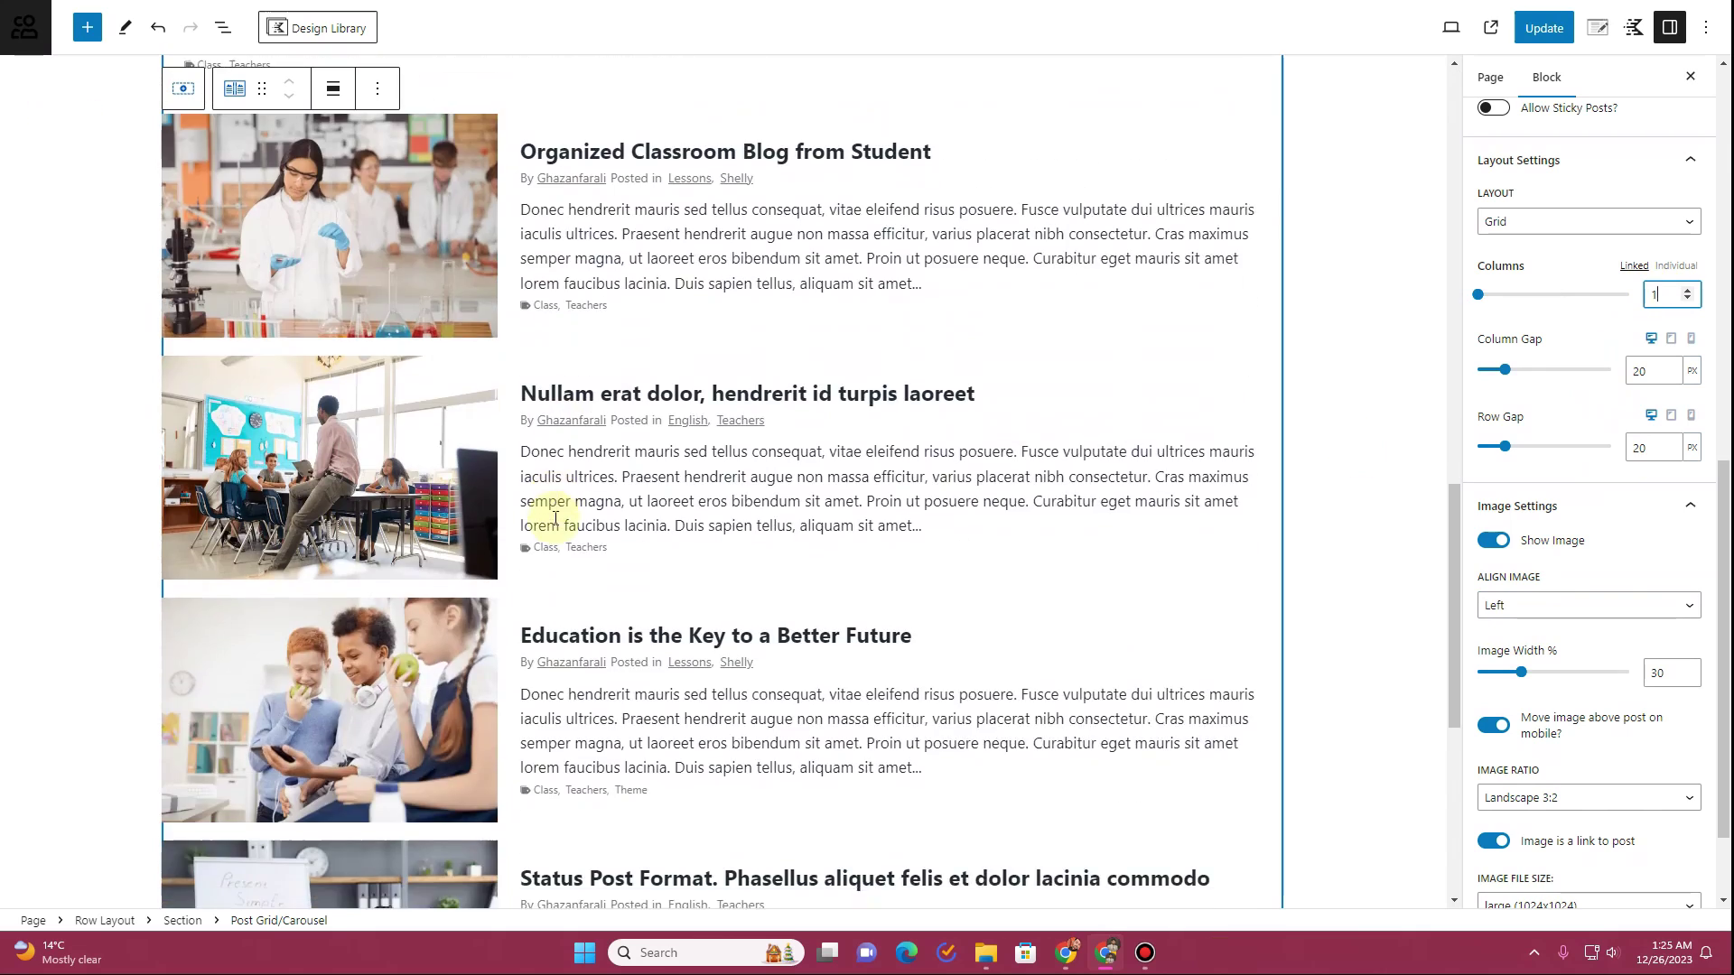
scroll(554, 519, up, 15)
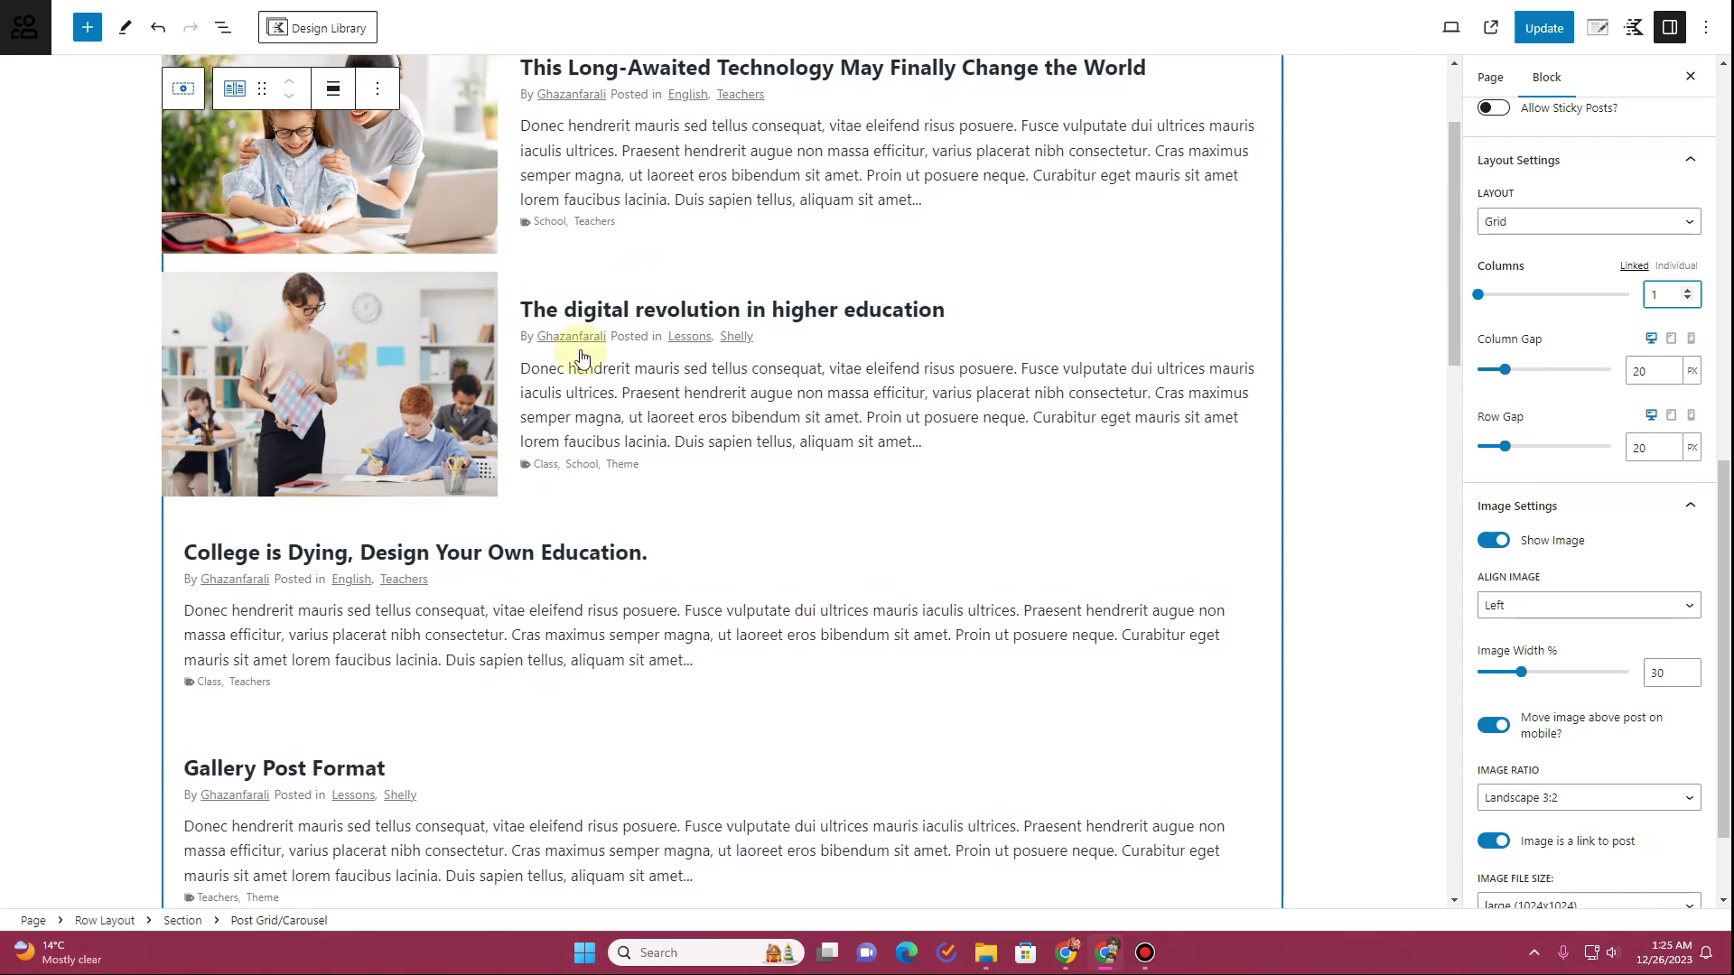
scroll(649, 456, up, 2)
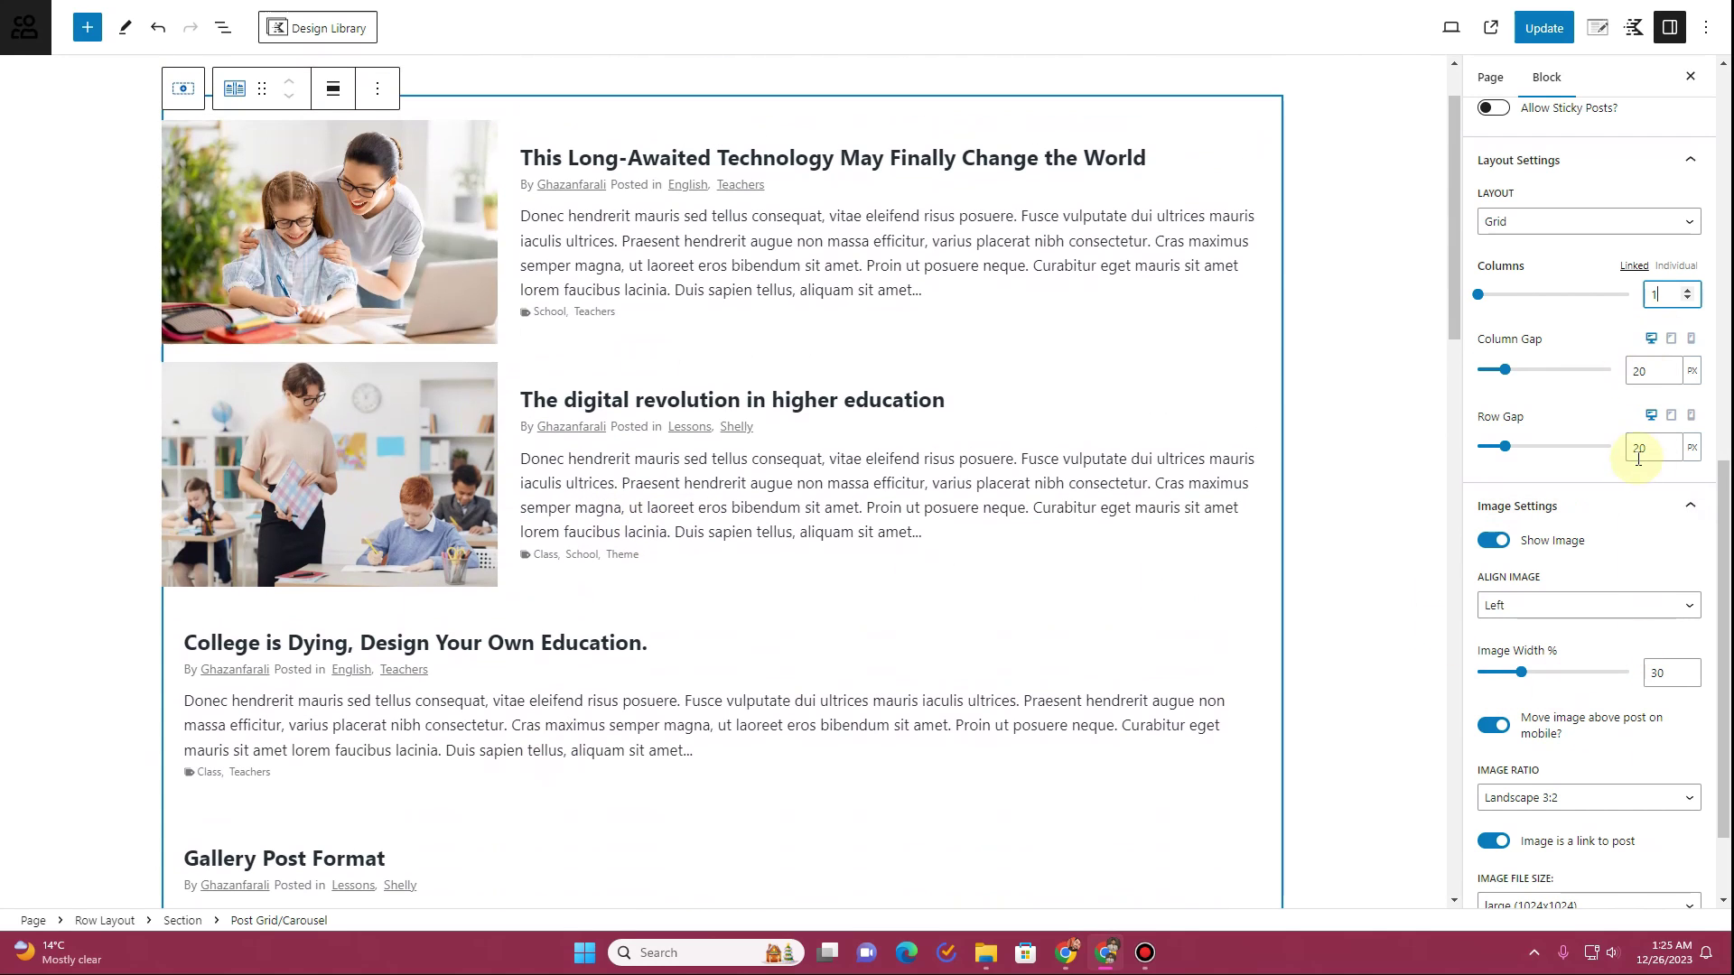
Return the post grid's image alignment to Top and its columns to 3
click(1580, 605)
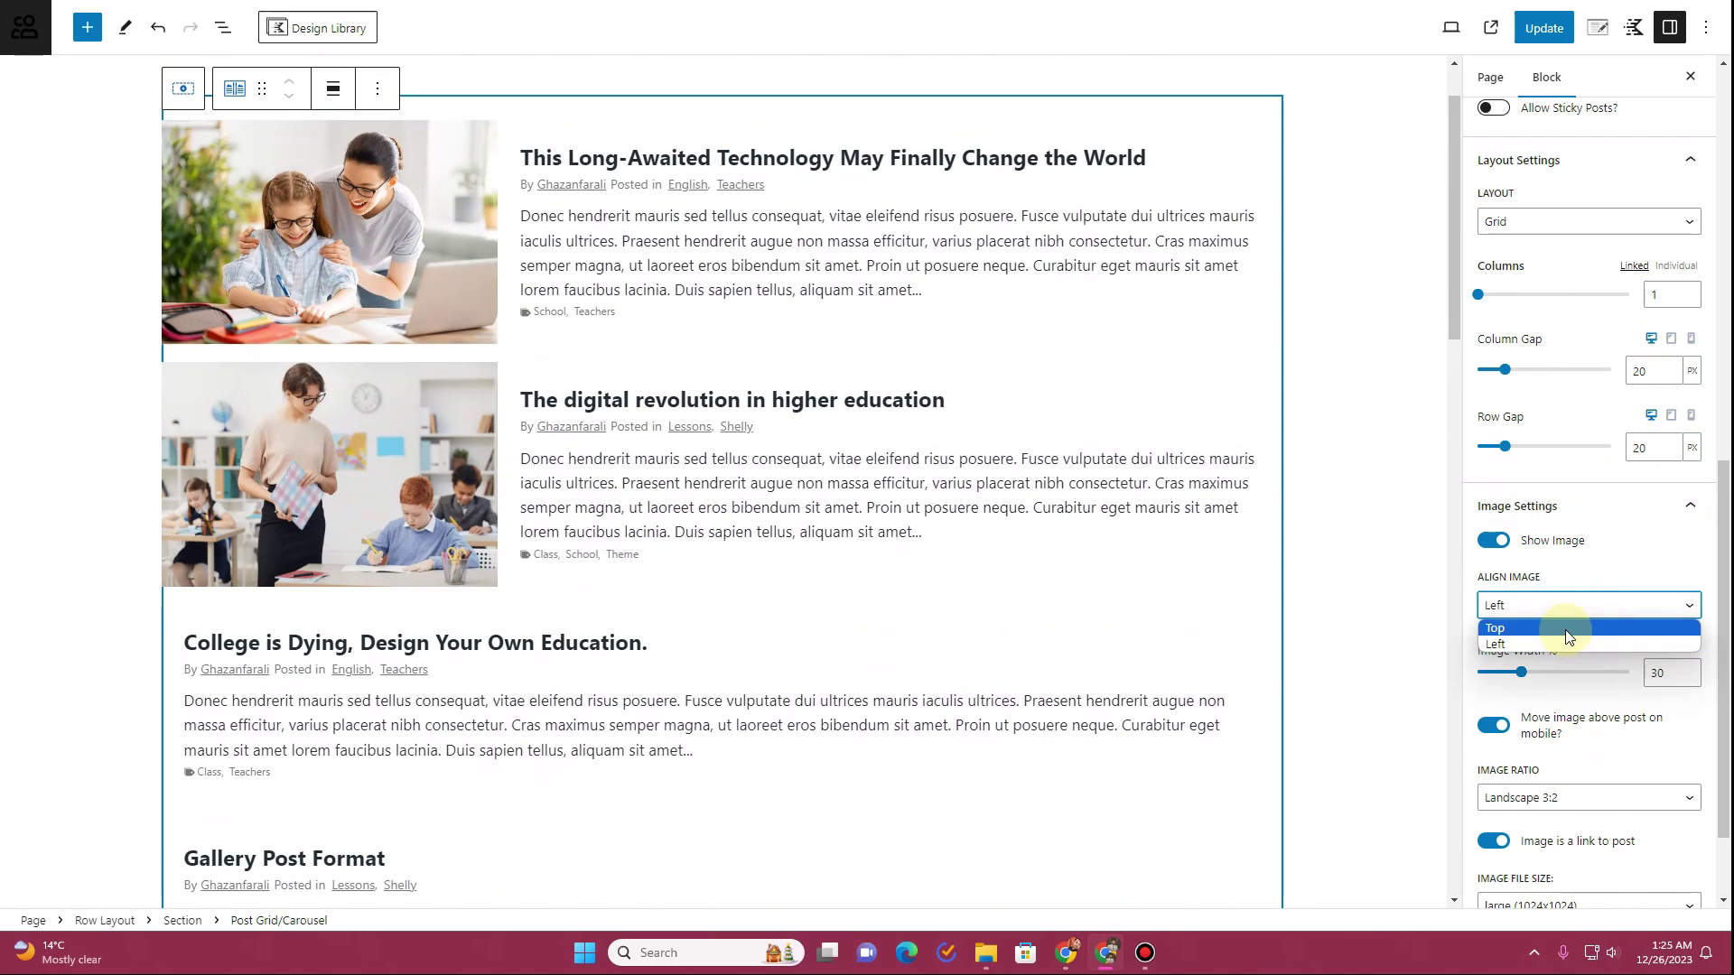
click(1566, 630)
click(1666, 295)
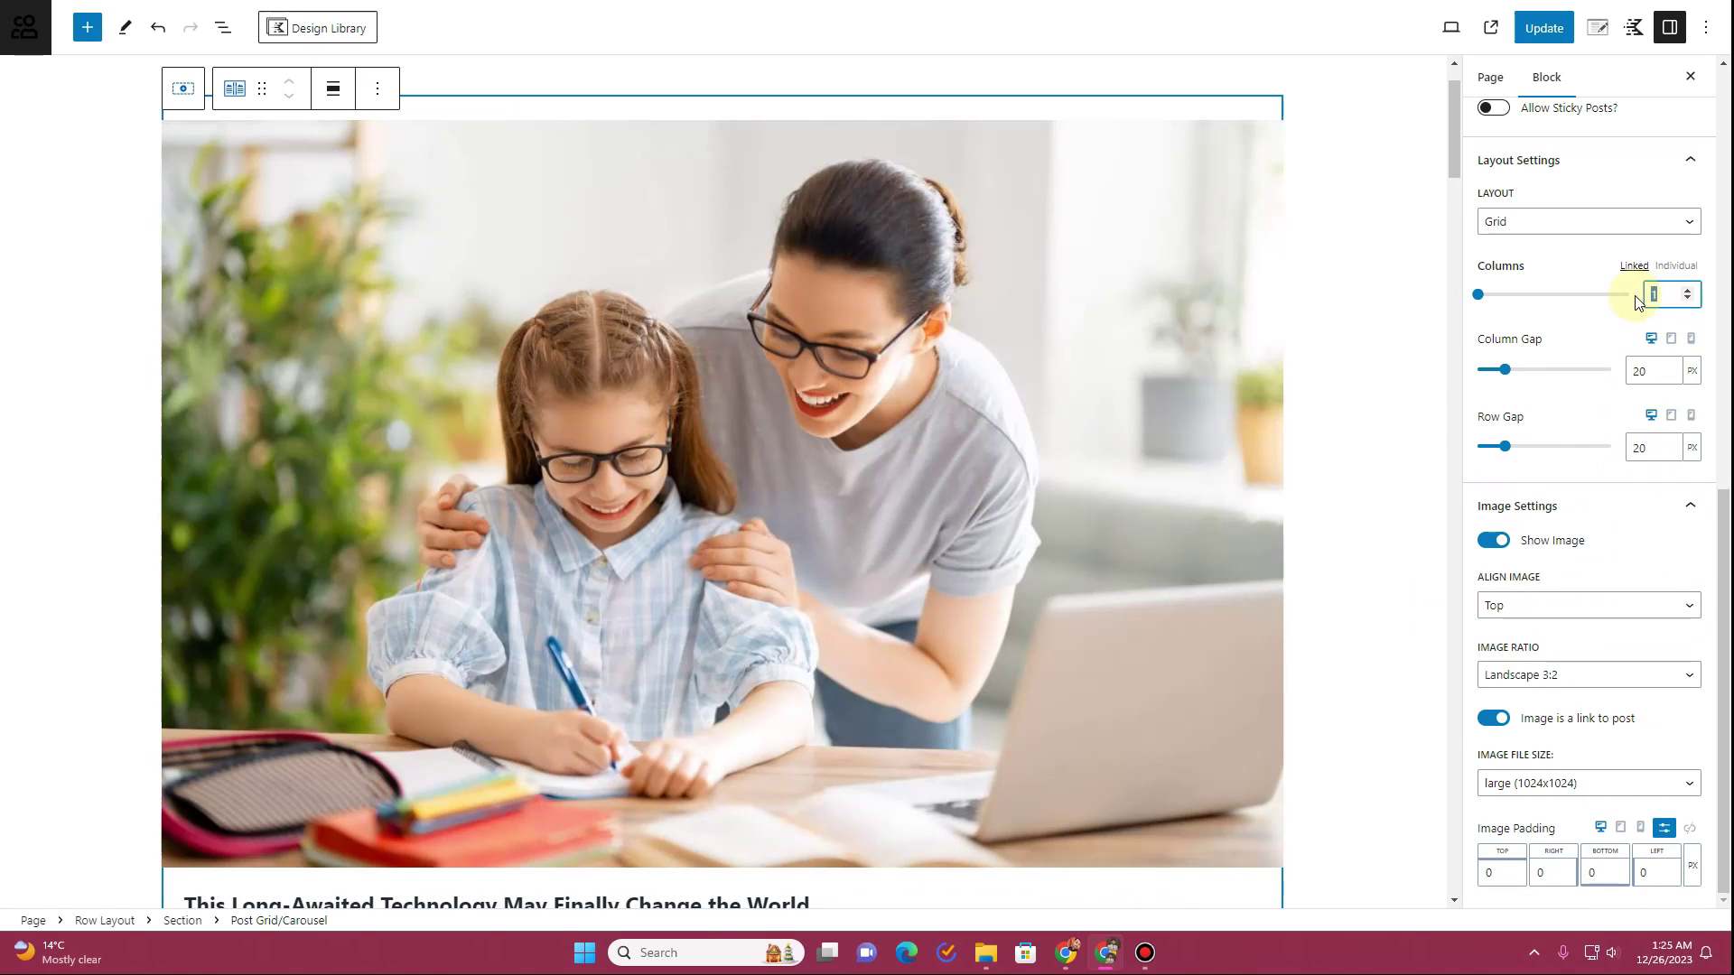
text(3)
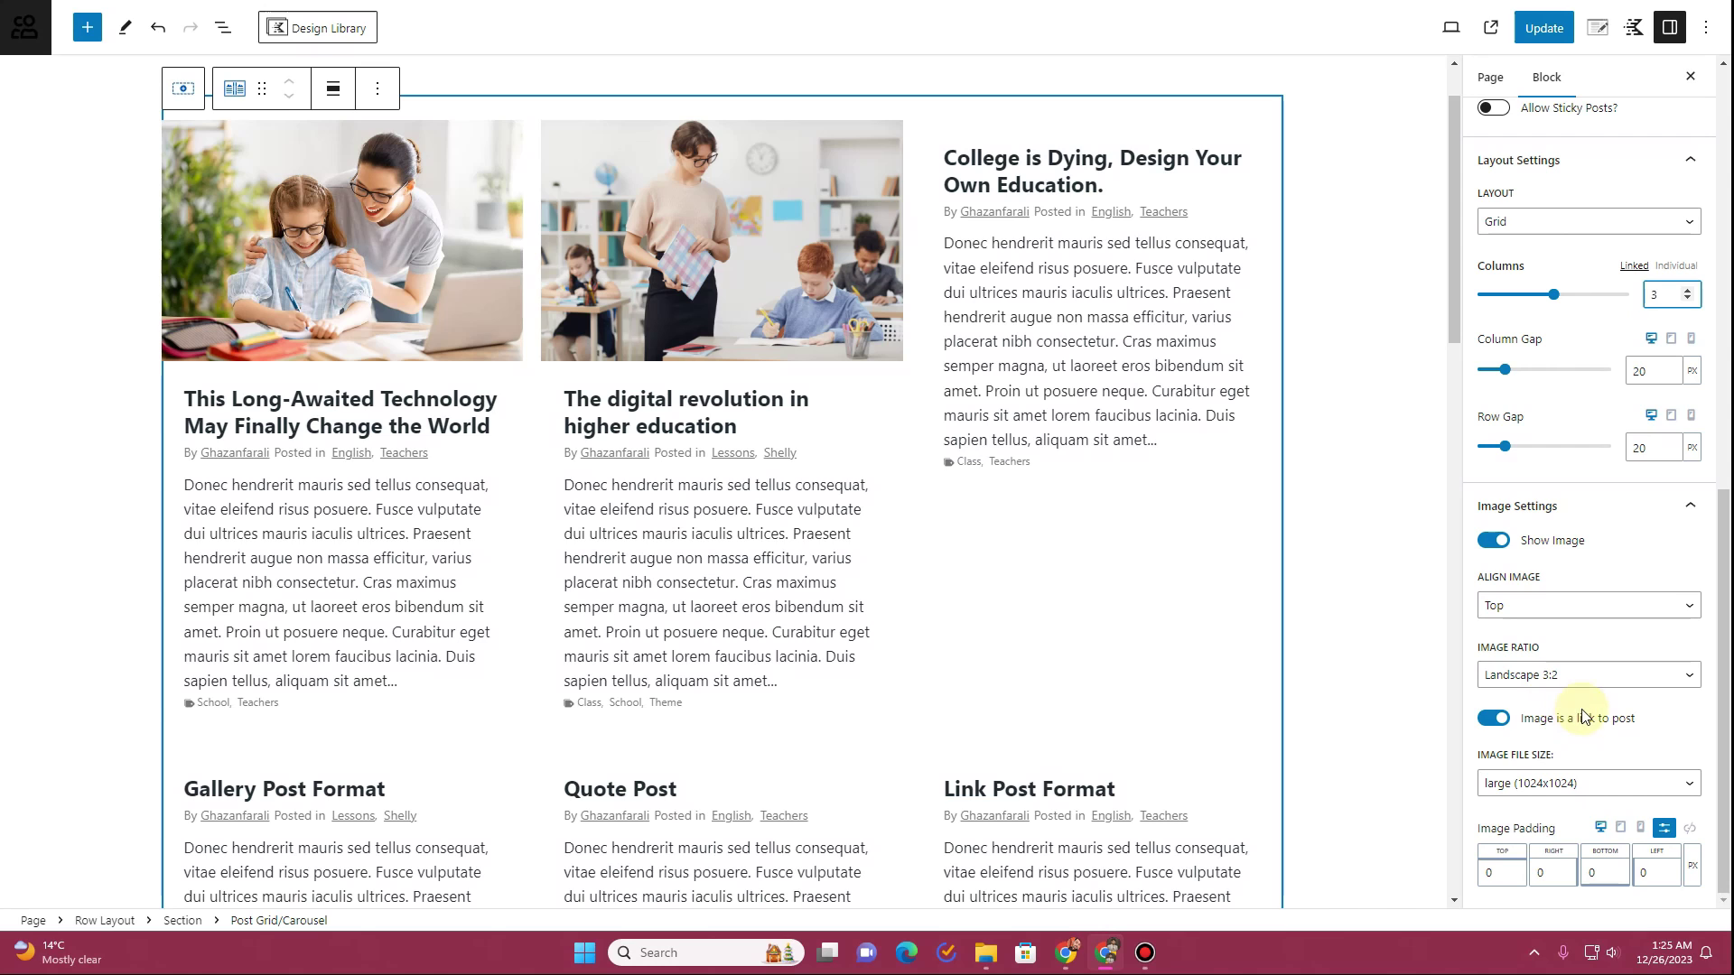
Set the post grid's image ratio to Landscape 16:9 and choose large (1024x1024) as the image file size
click(1554, 676)
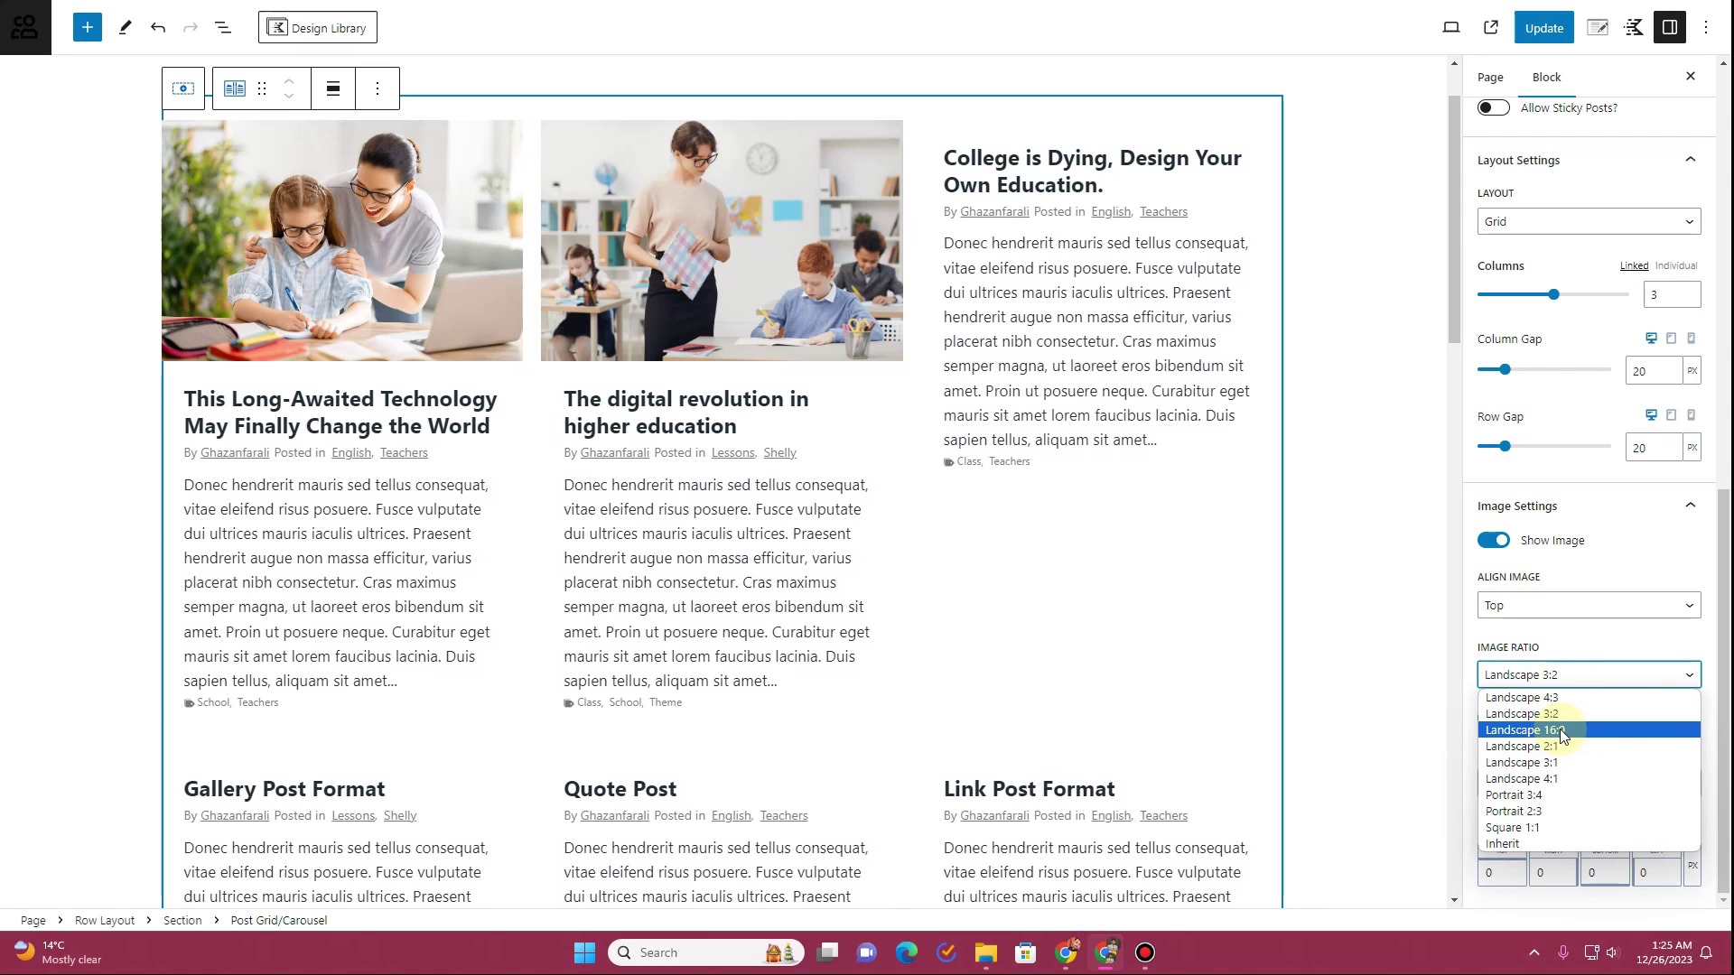
click(1559, 729)
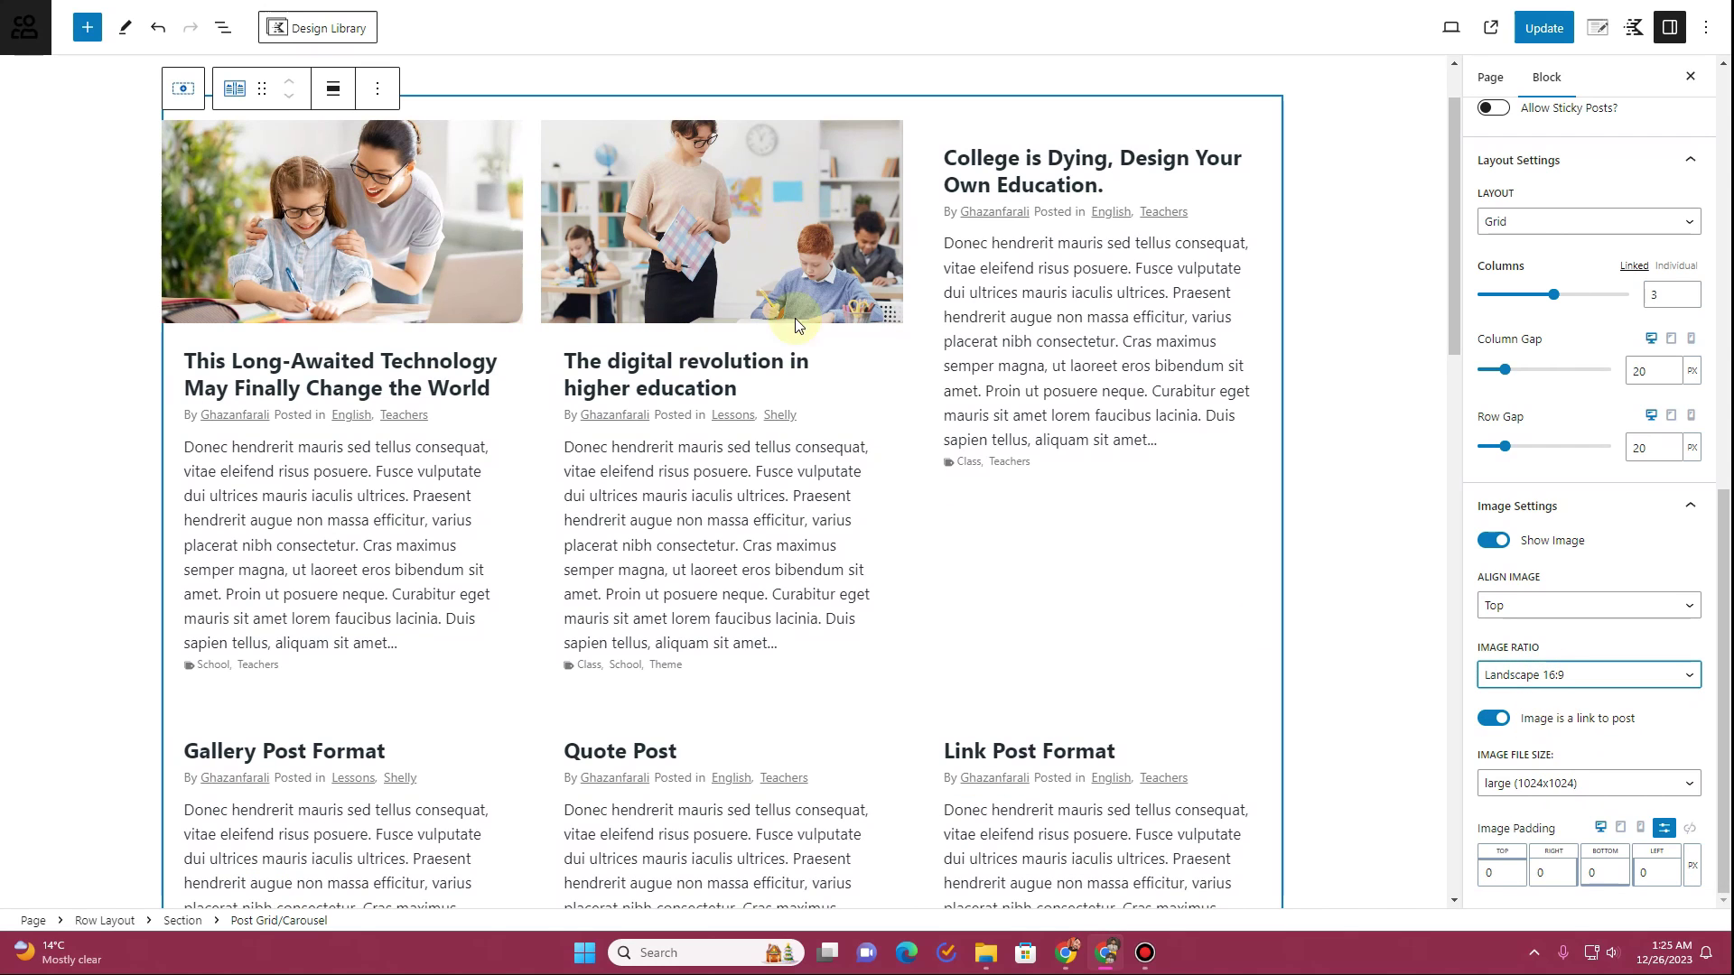
click(1639, 792)
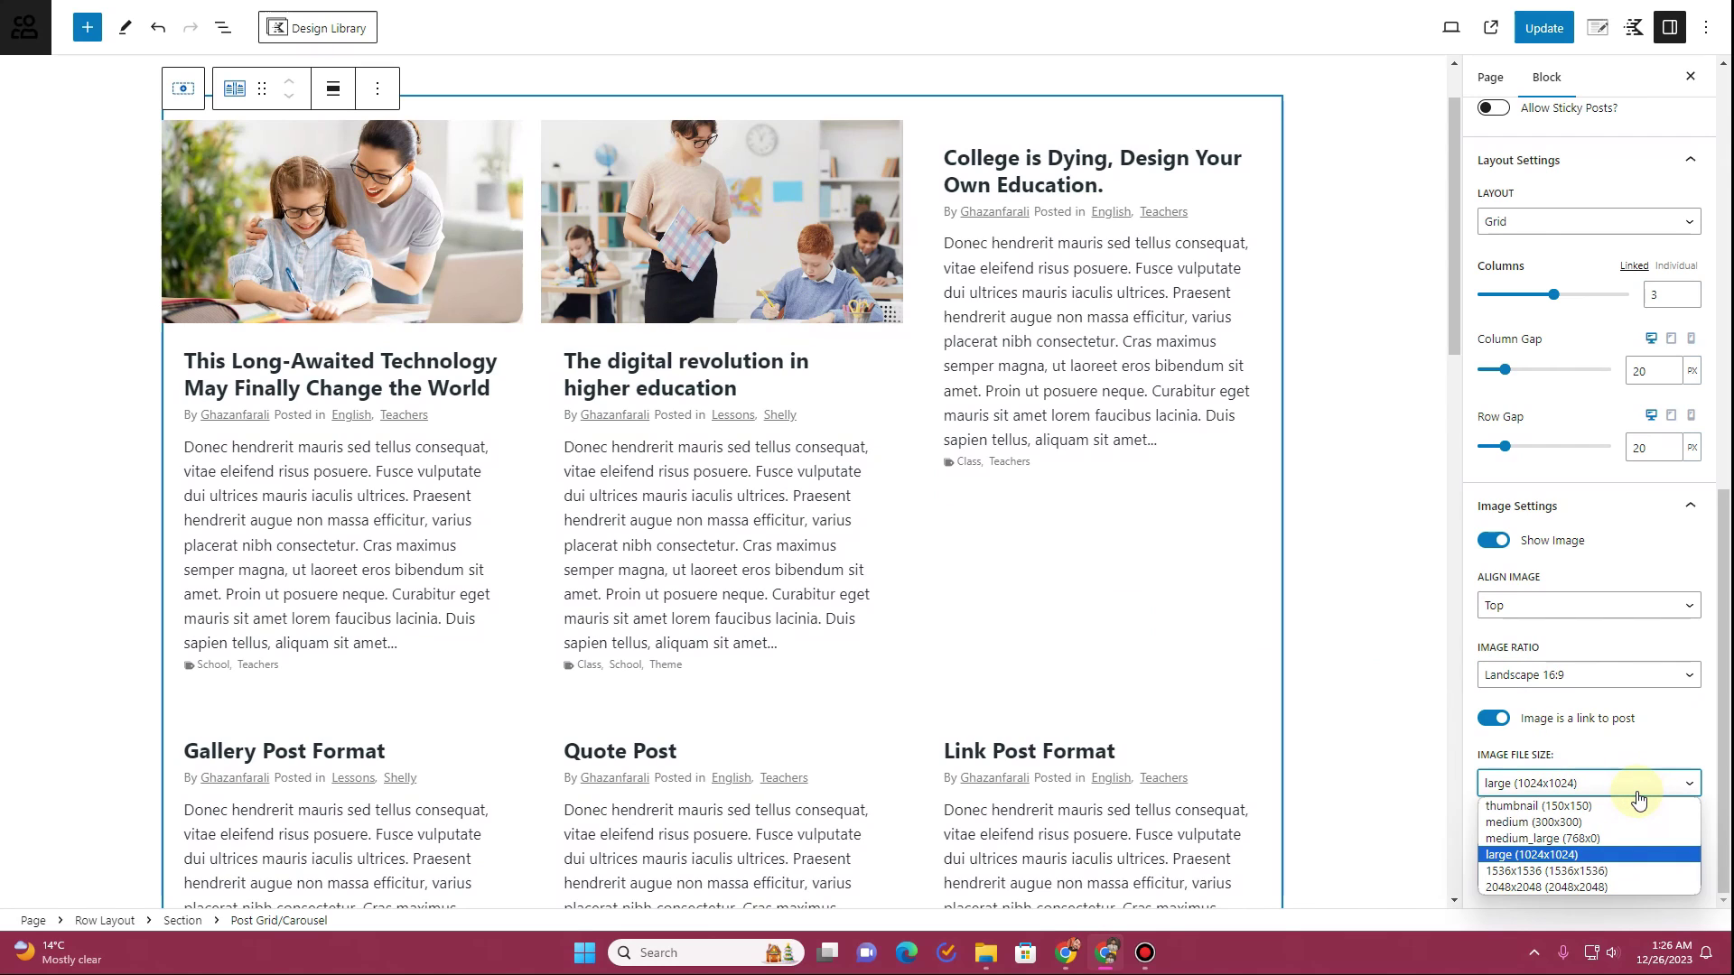
click(1559, 855)
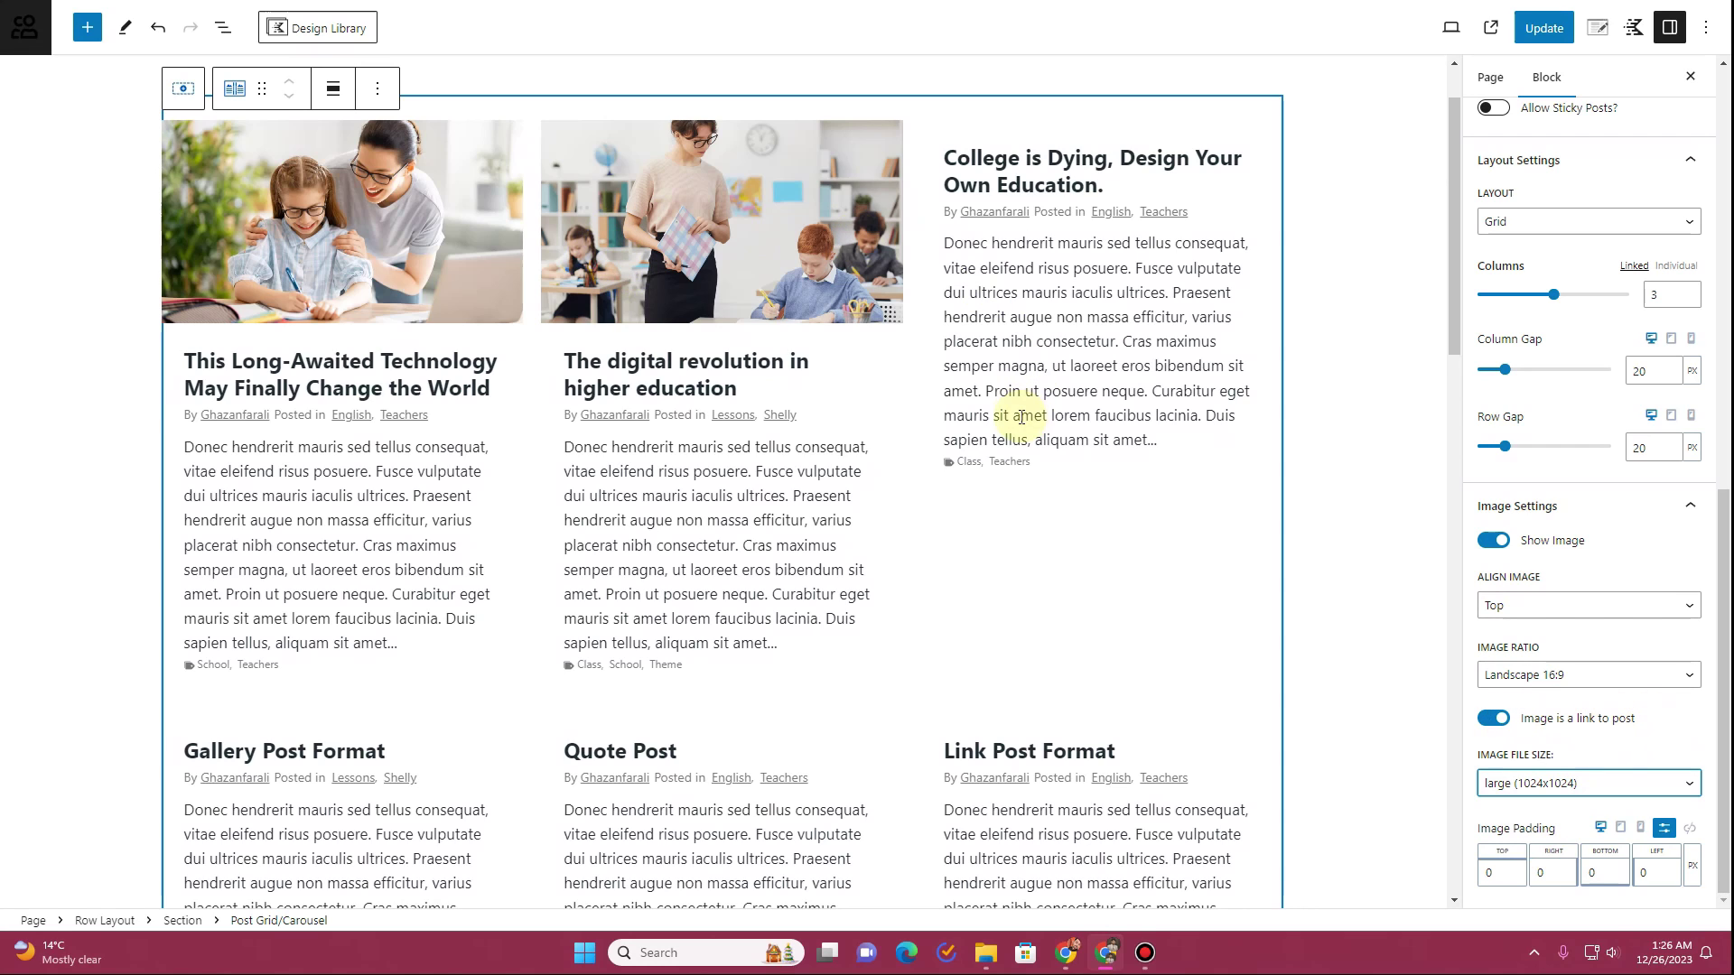
Filter the post grid by the Teachers category and look through the resulting posts
scroll(1481, 674, up, 4)
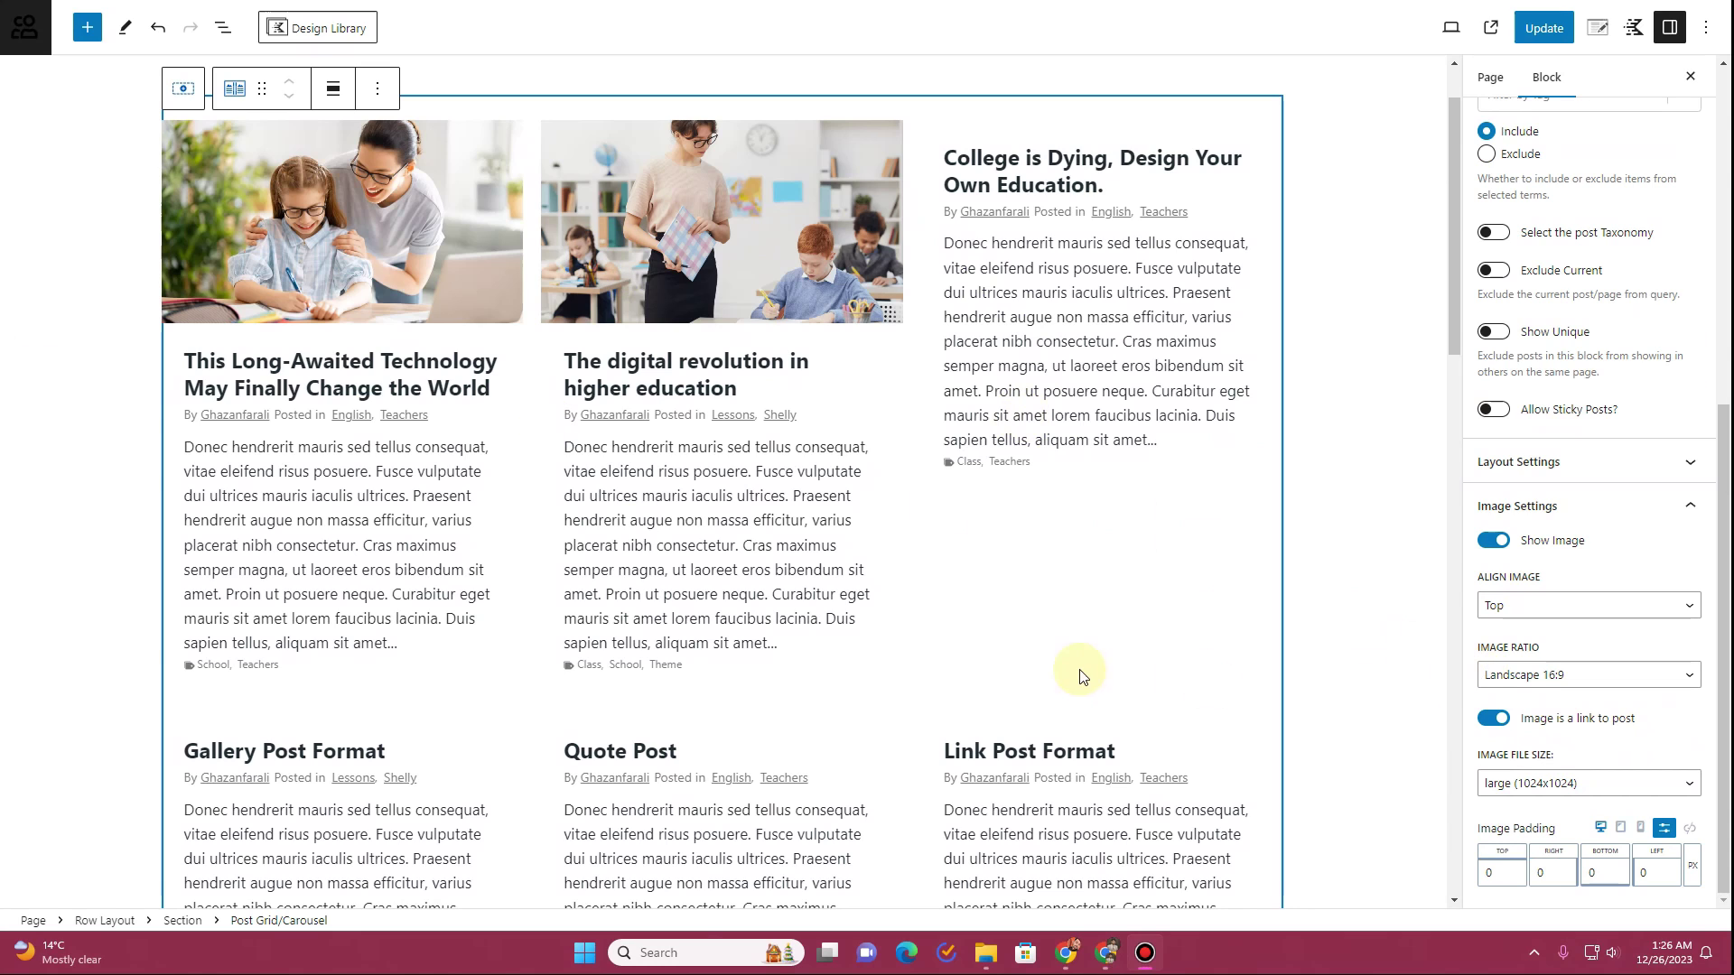
scroll(1632, 723, up, 5)
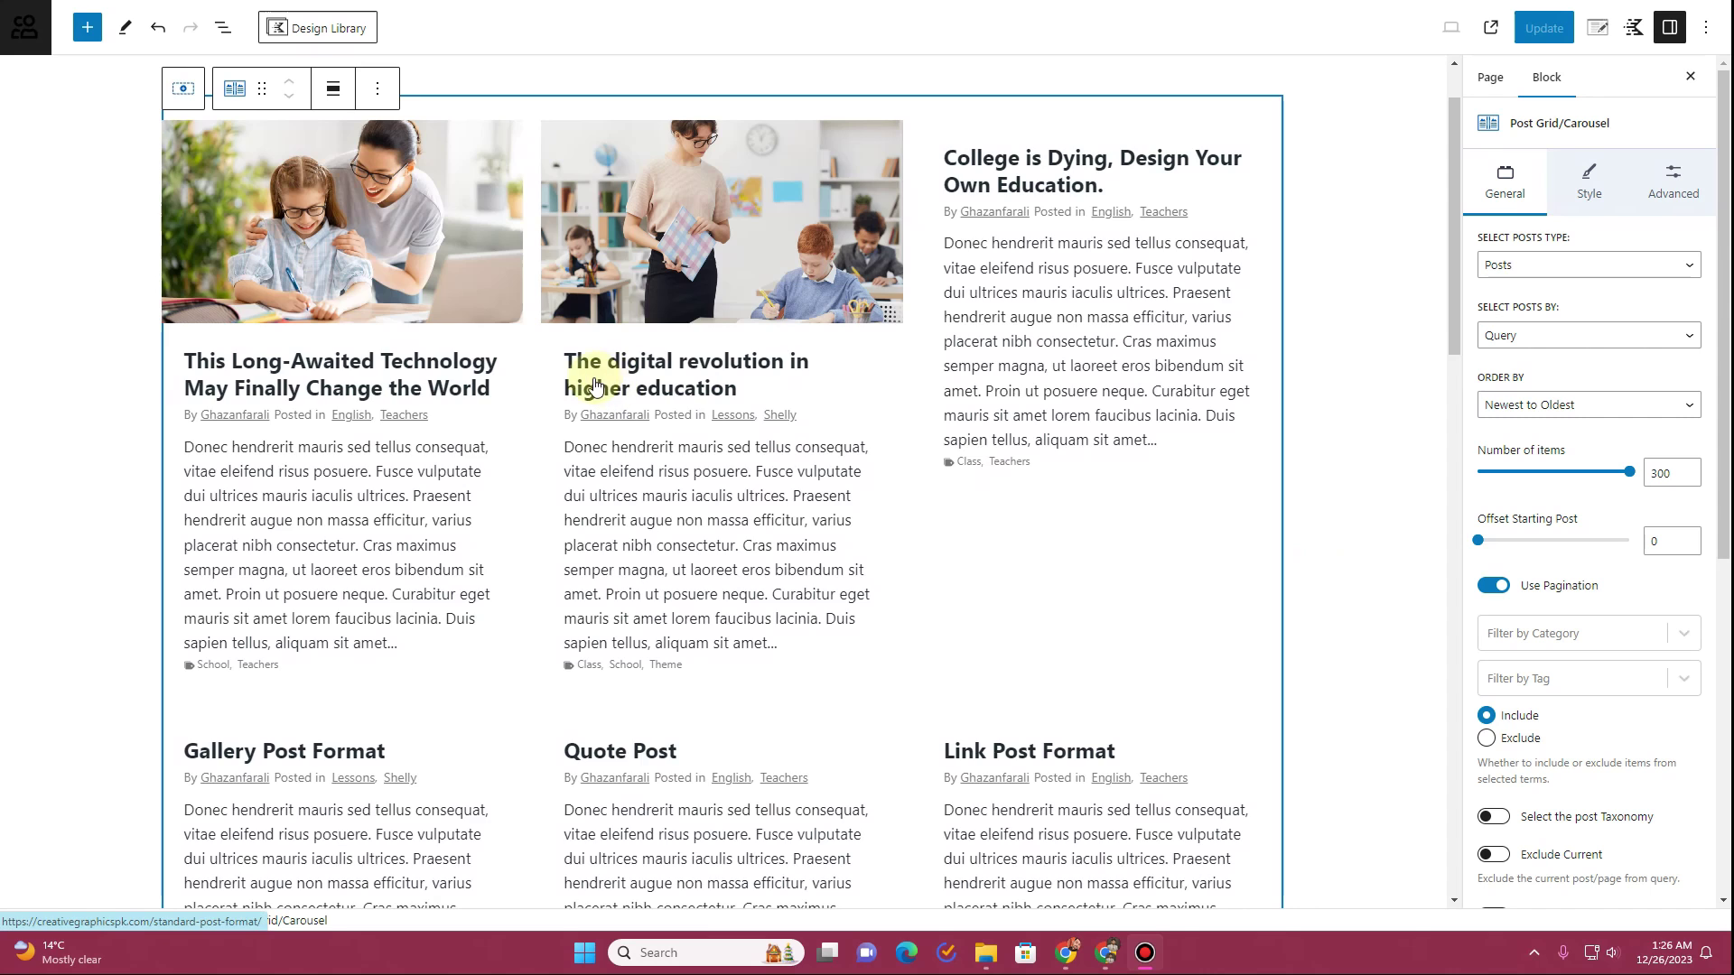
scroll(580, 388, up, 1)
scroll(903, 496, down, 5)
scroll(759, 271, up, 5)
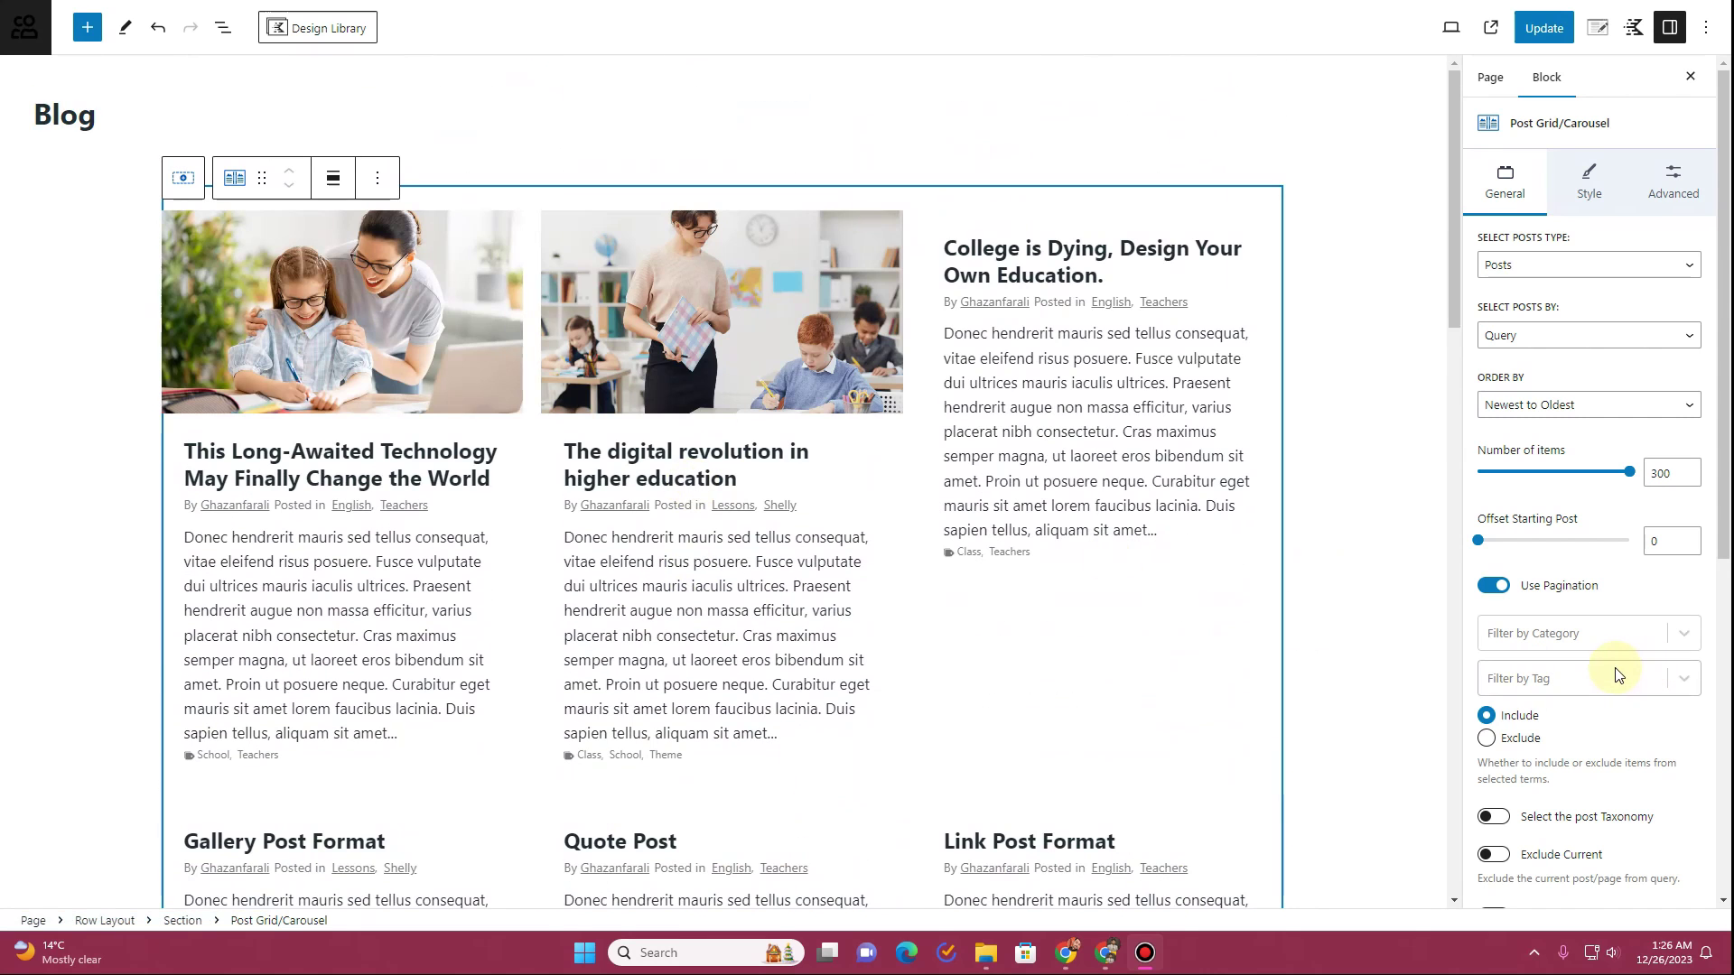
scroll(1540, 569, down, 1)
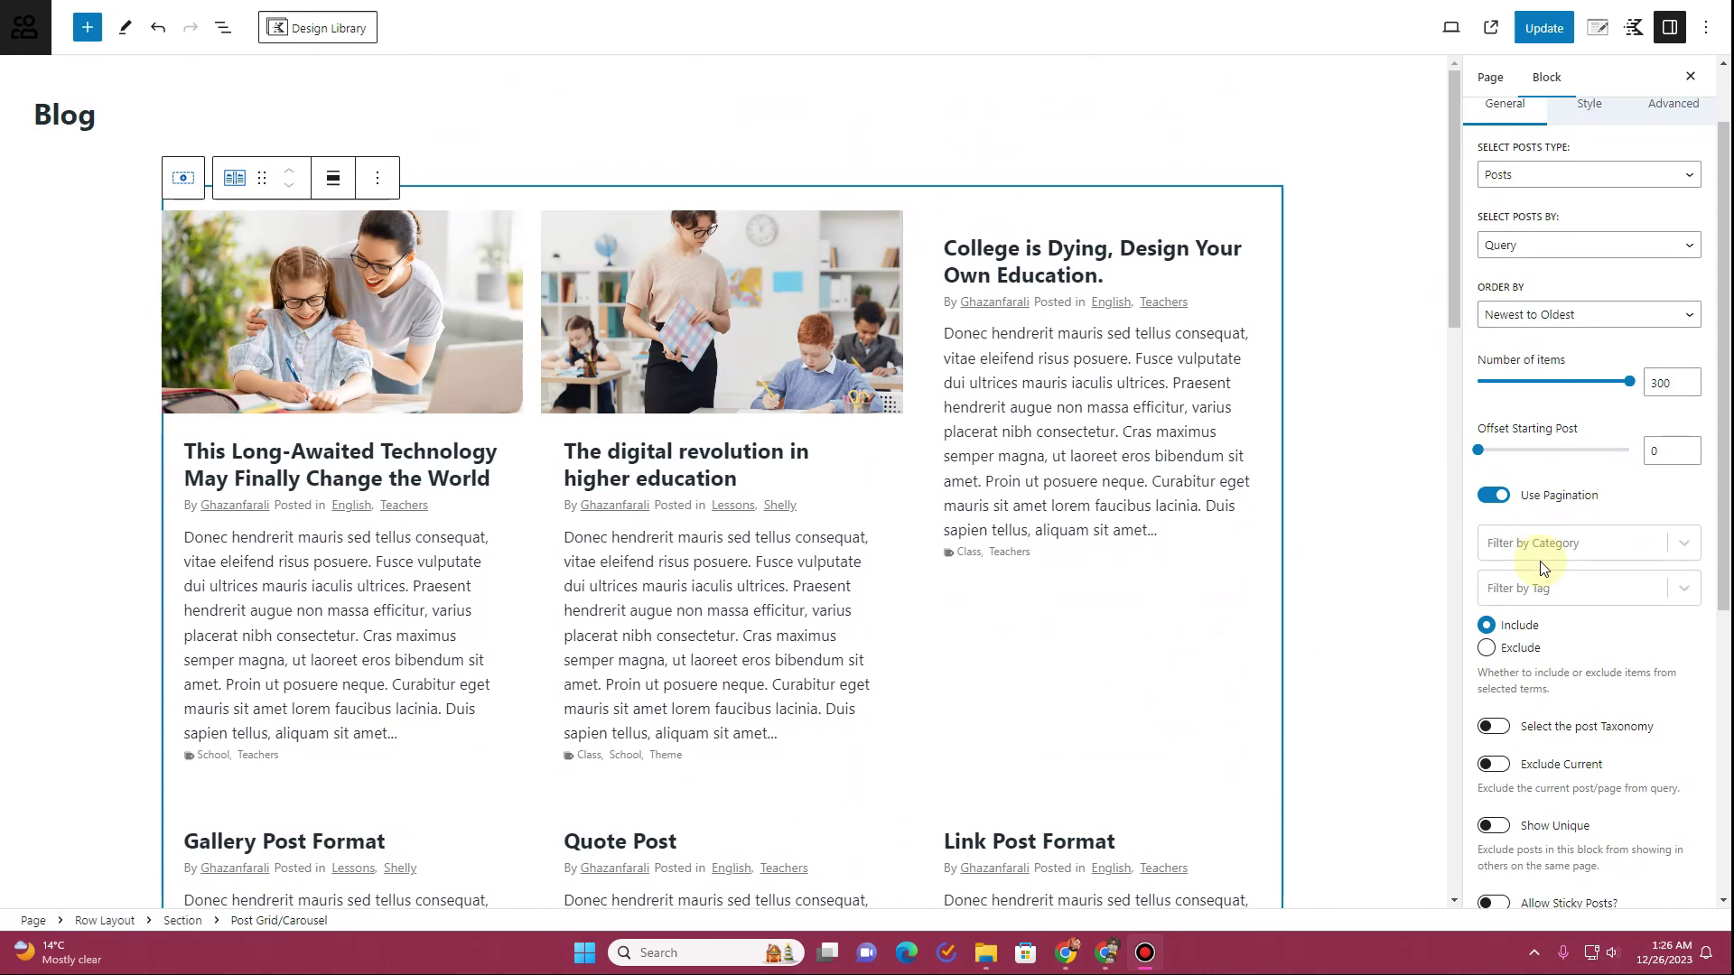
click(1600, 550)
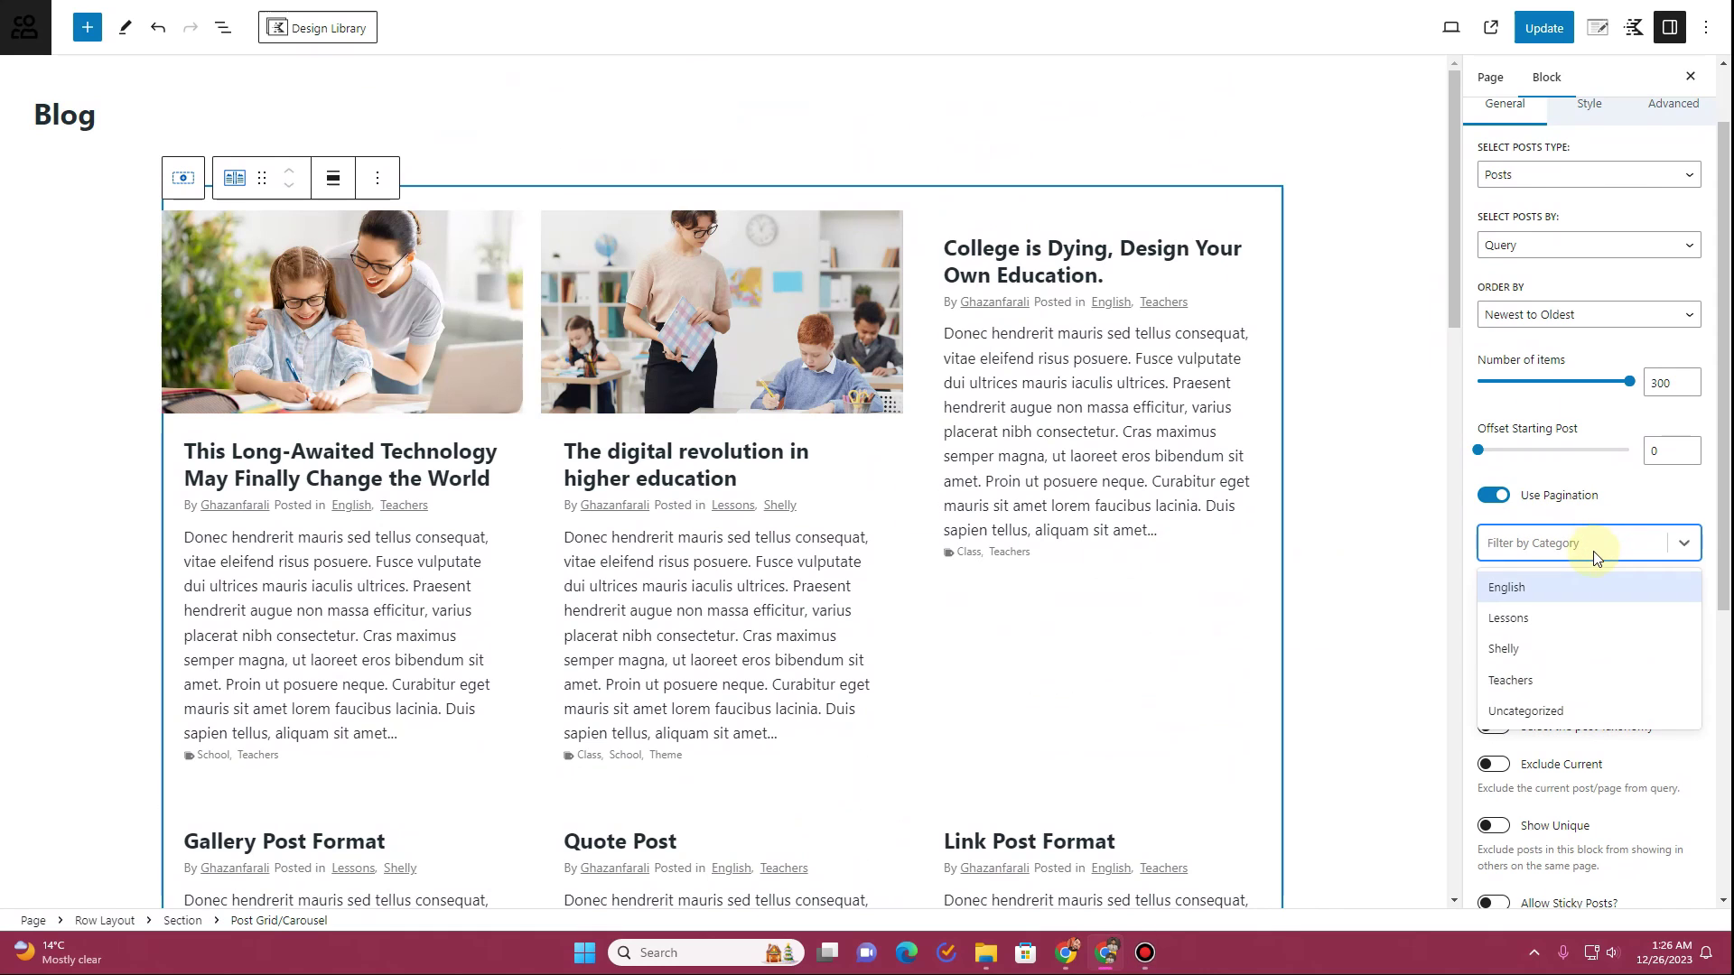
click(1541, 680)
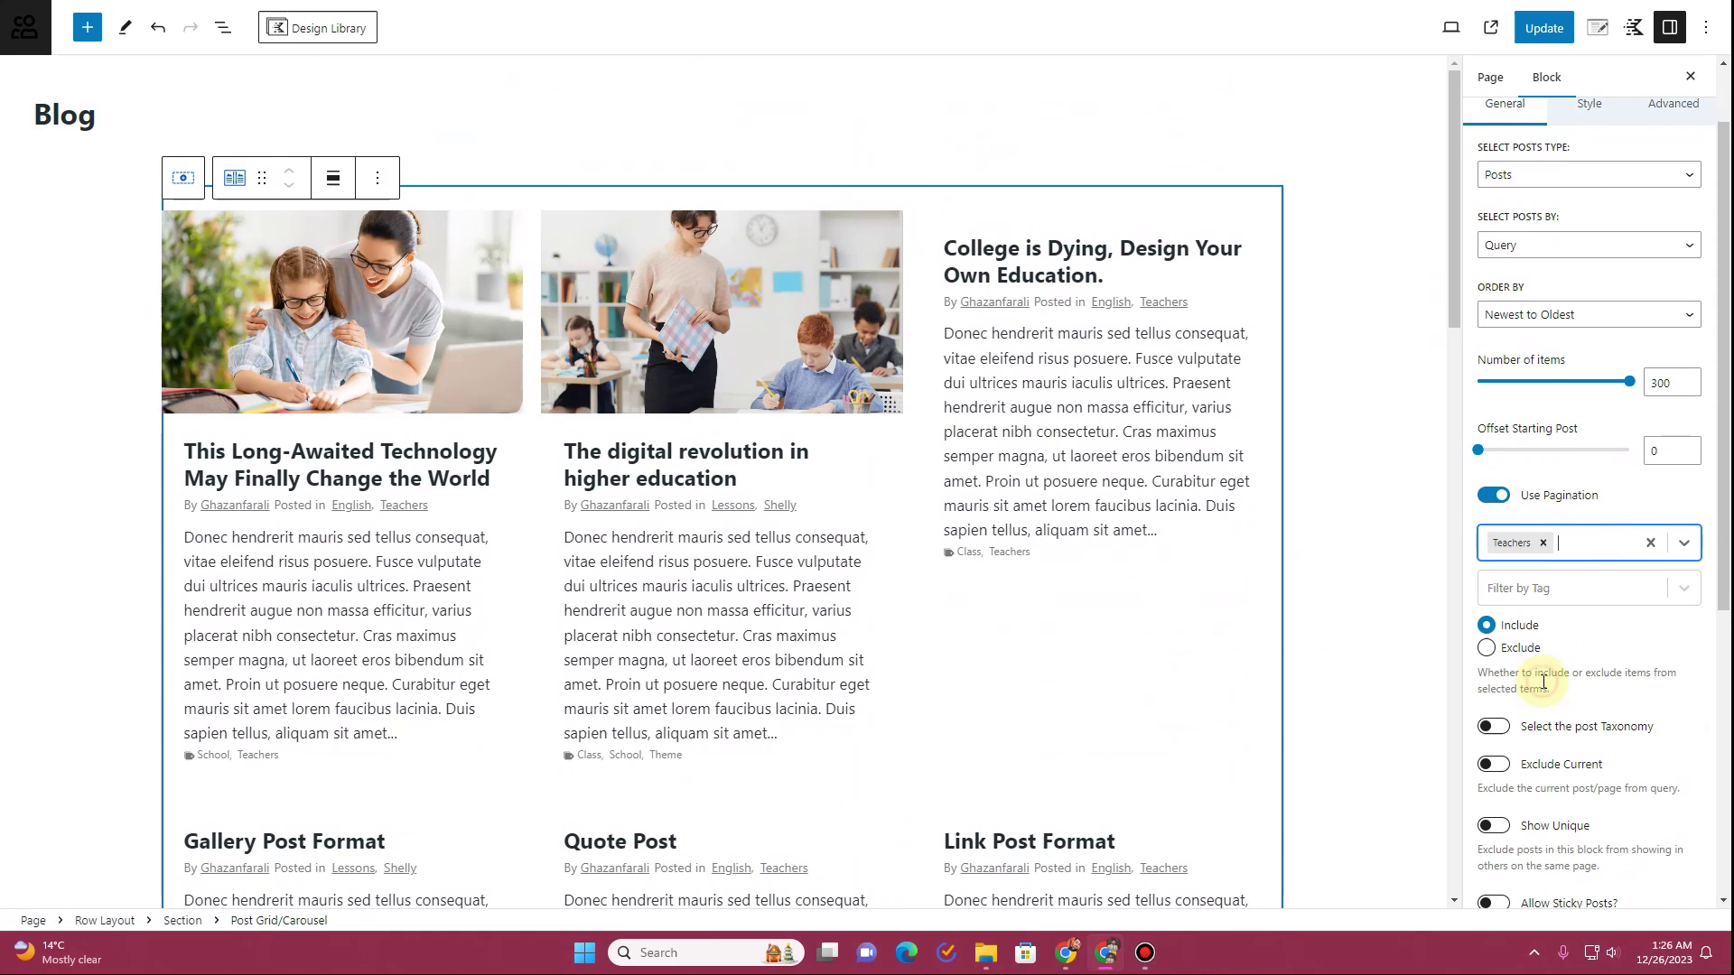
scroll(302, 371, down, 8)
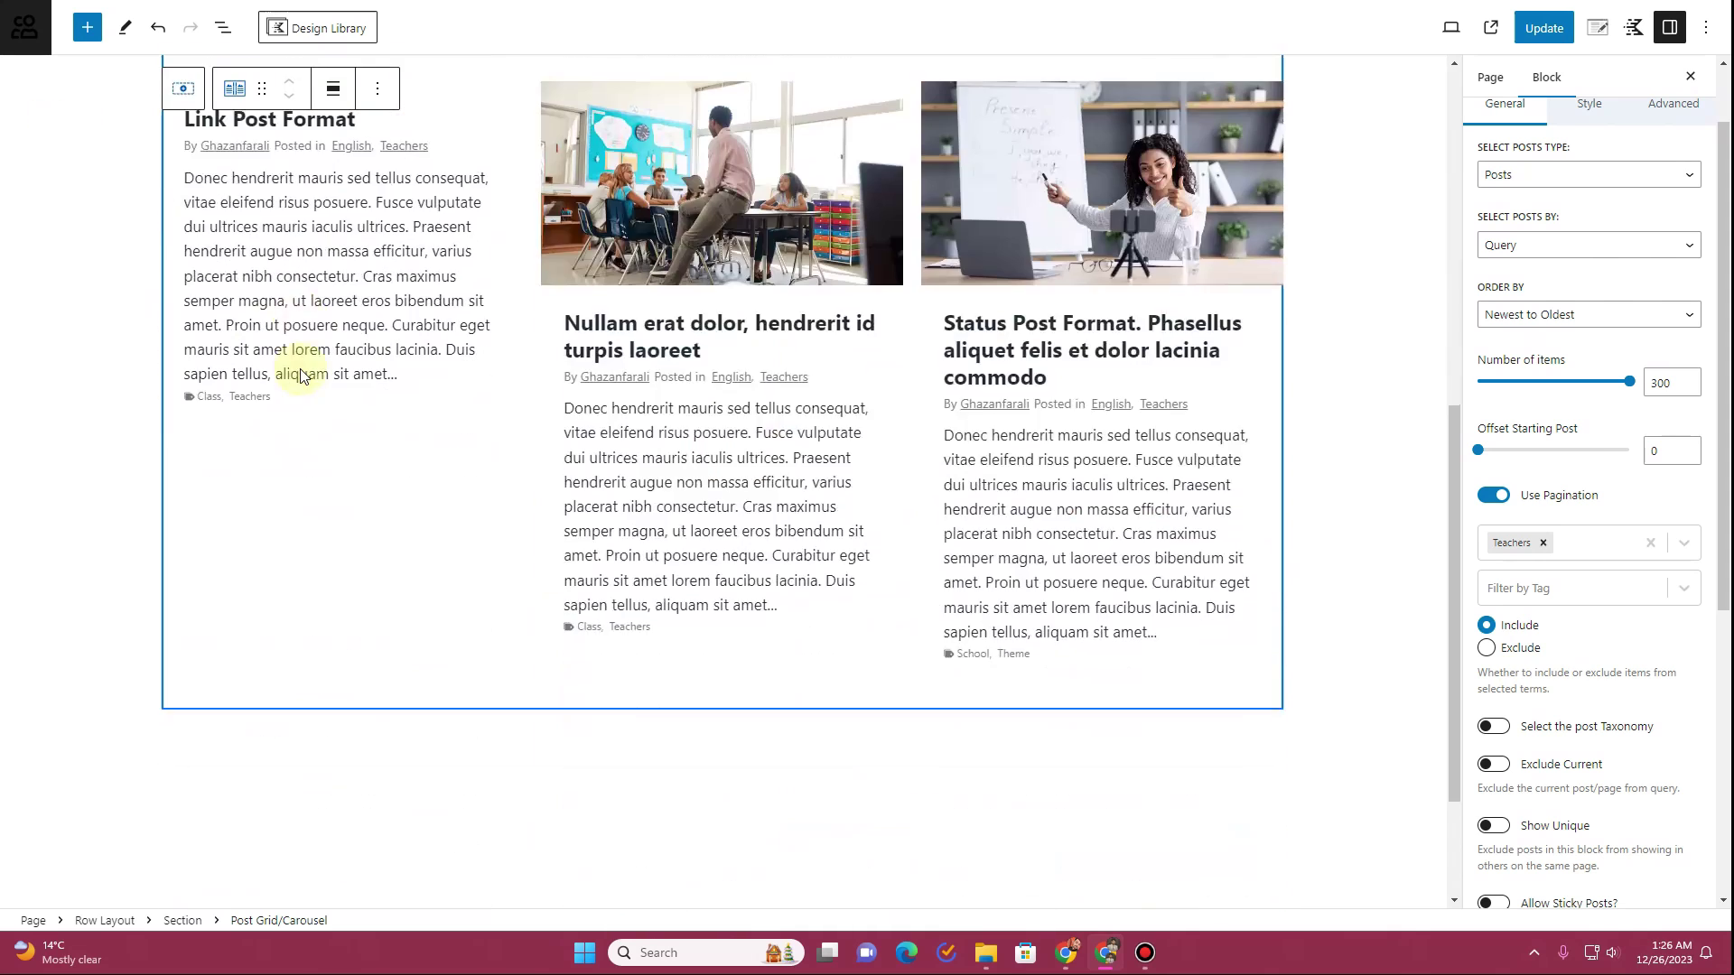
scroll(341, 414, up, 7)
scroll(360, 311, up, 1)
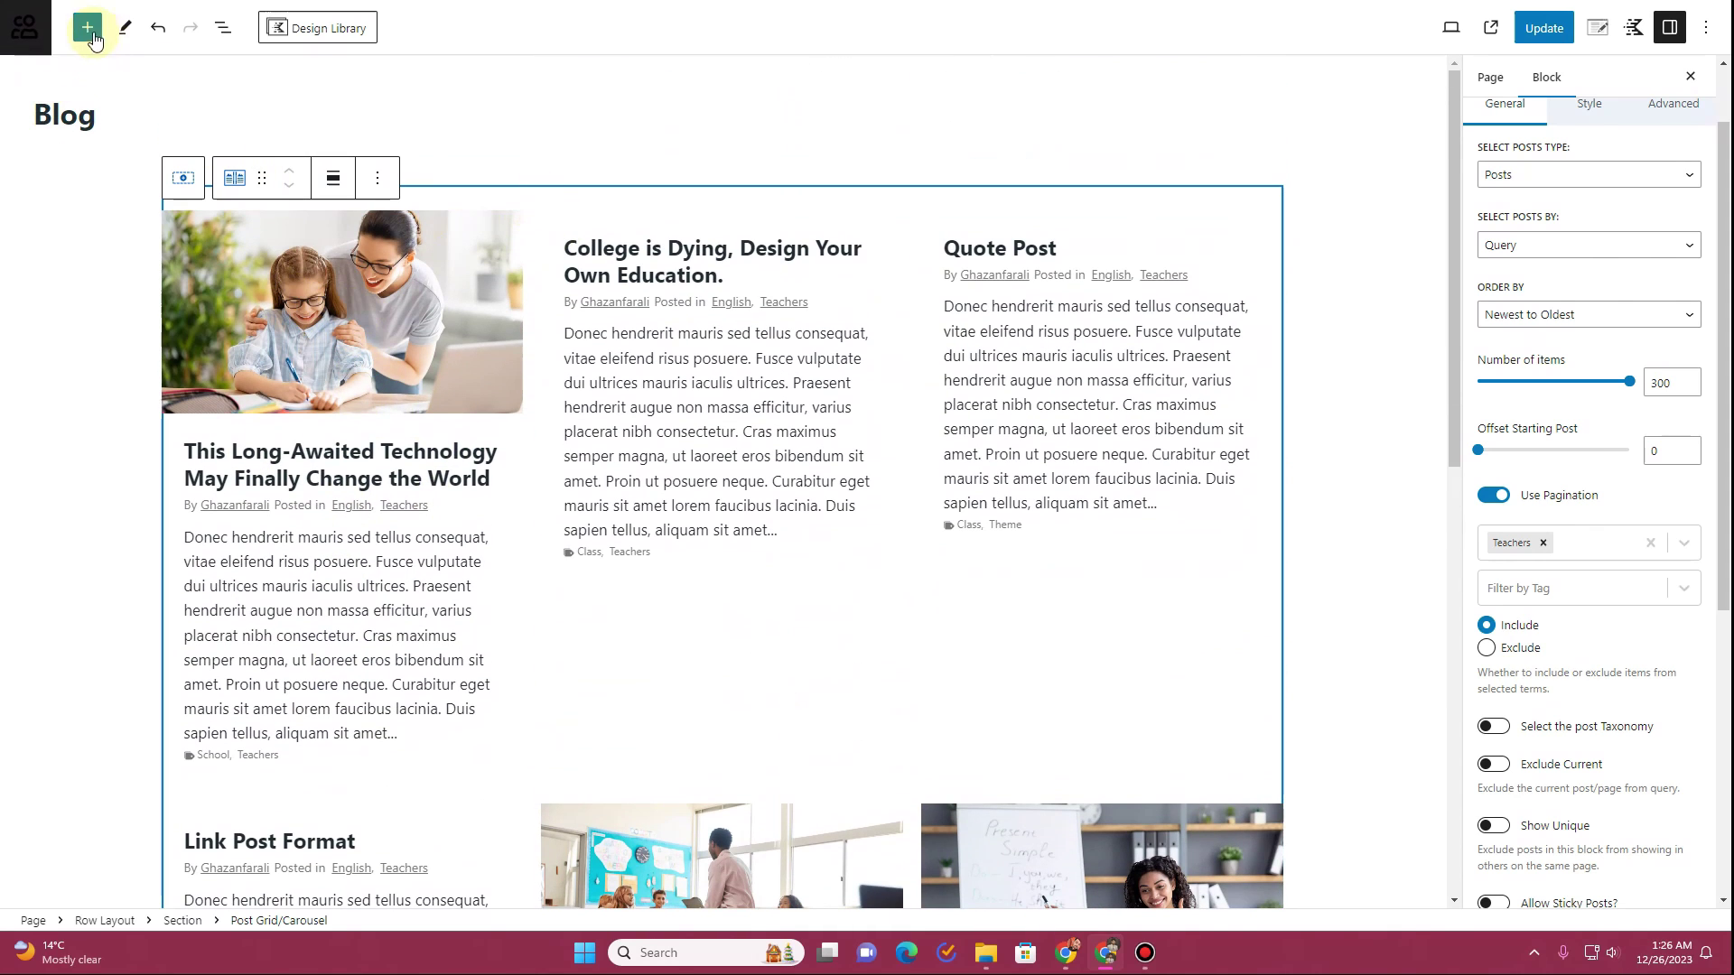
click(218, 28)
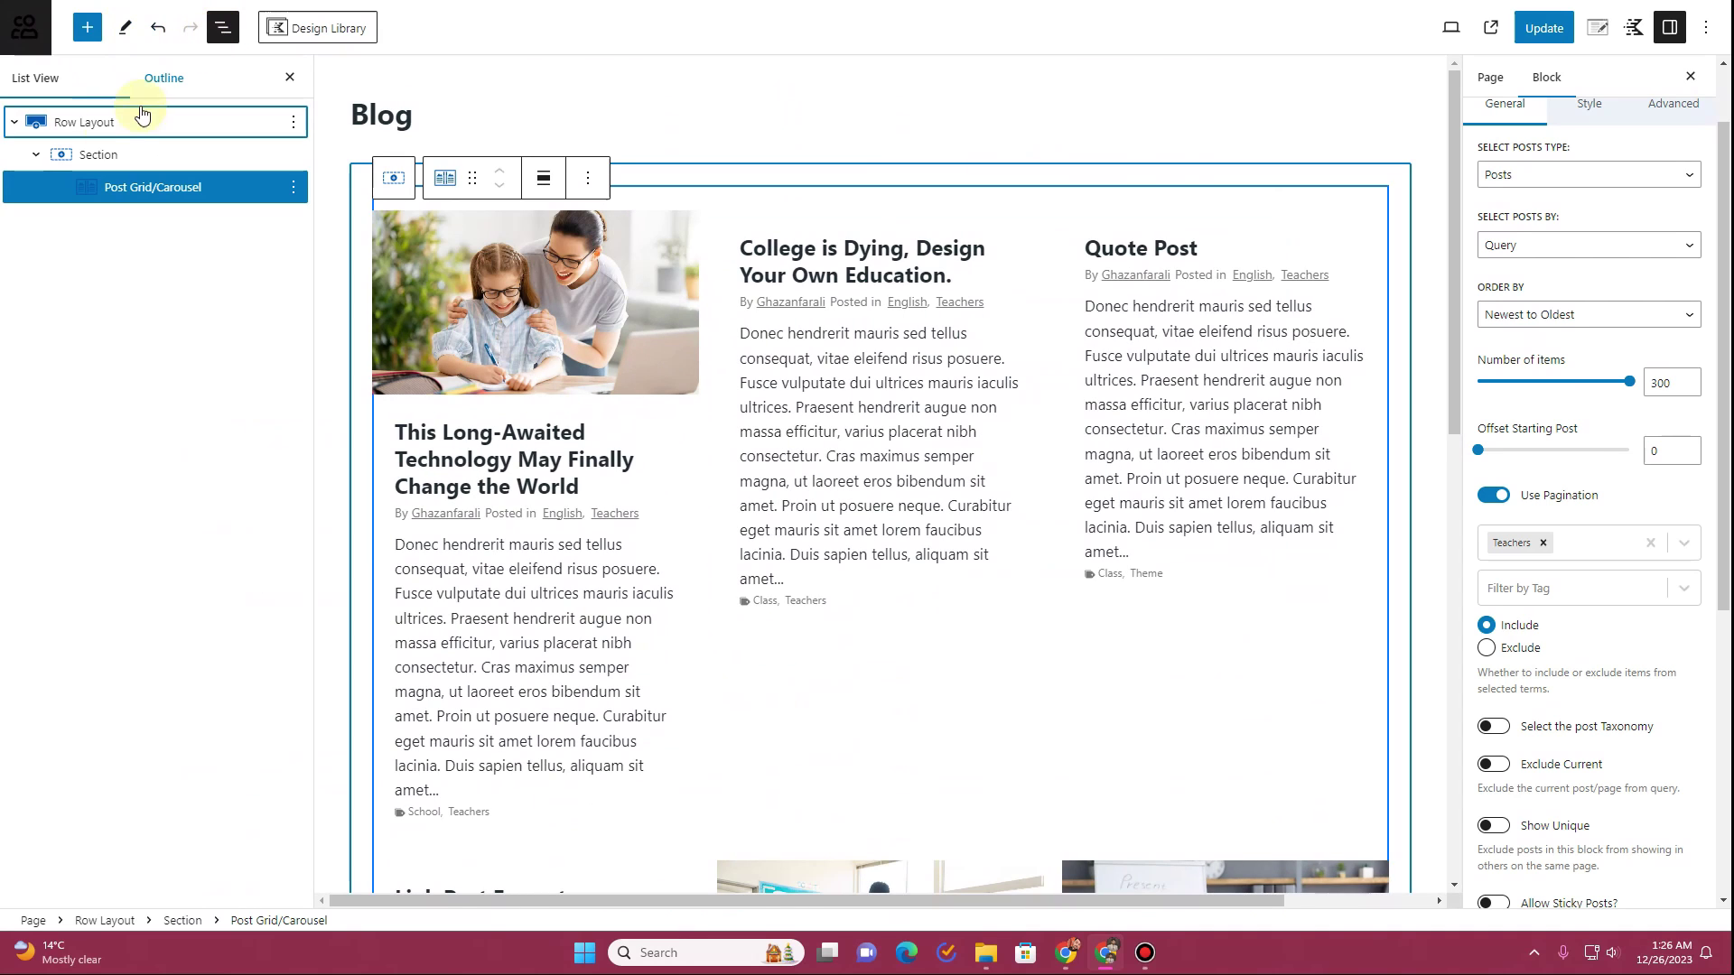
click(87, 34)
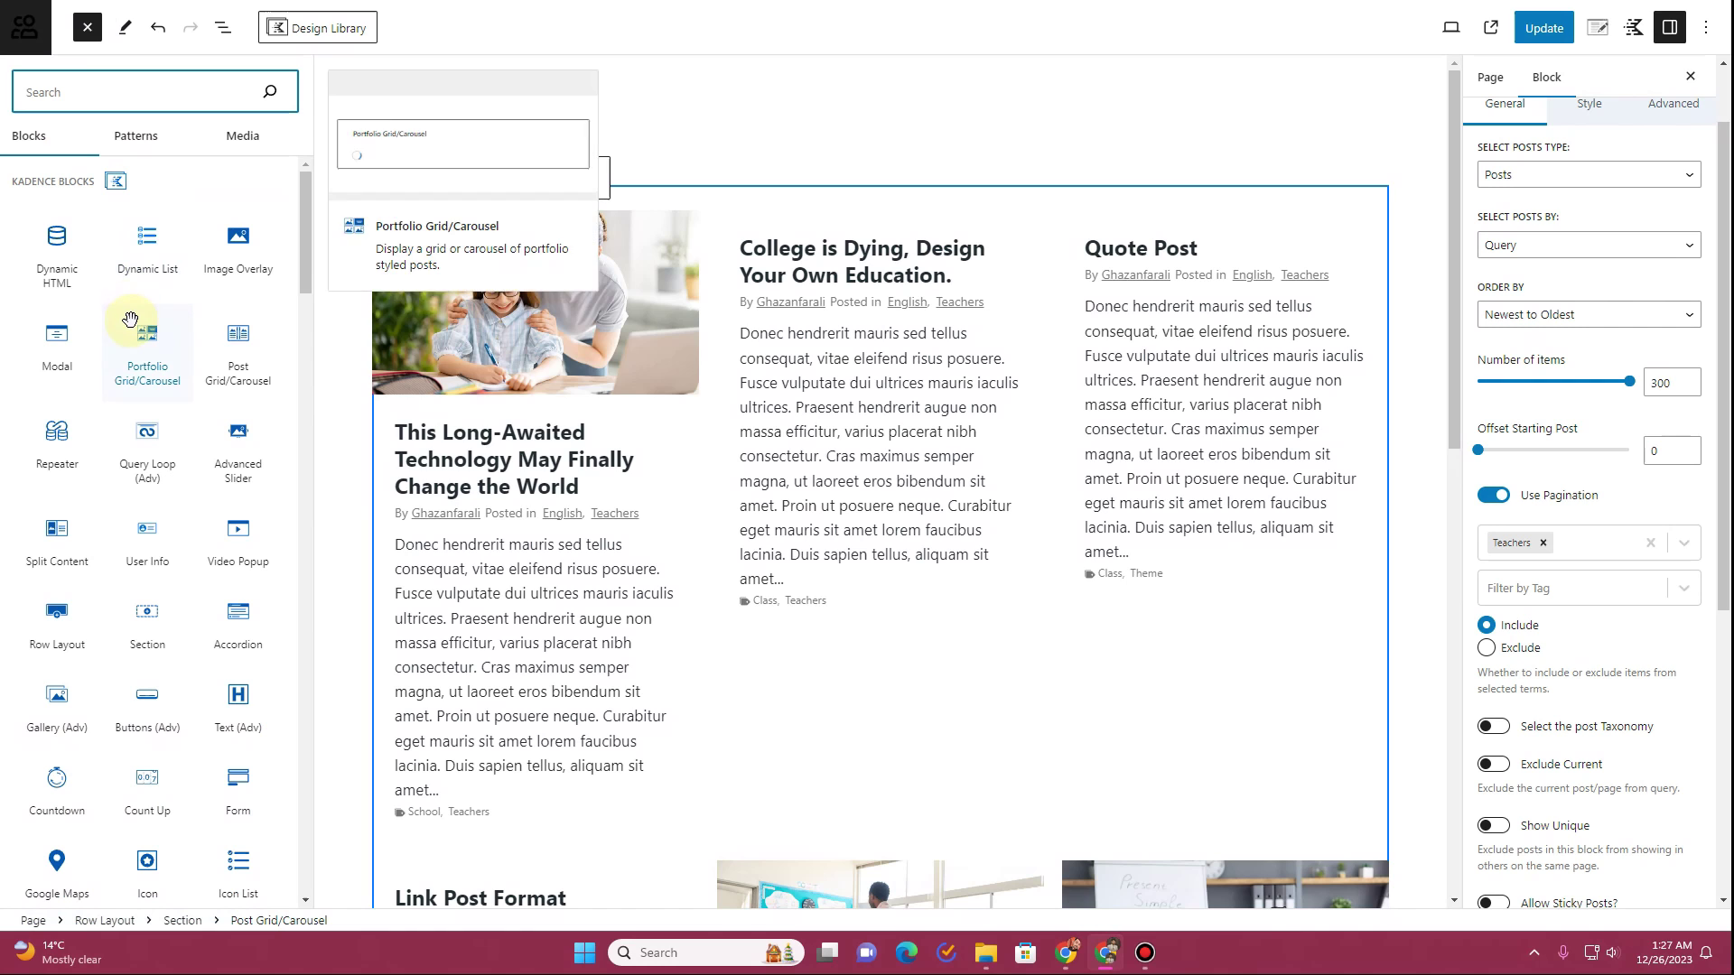
click(1289, 211)
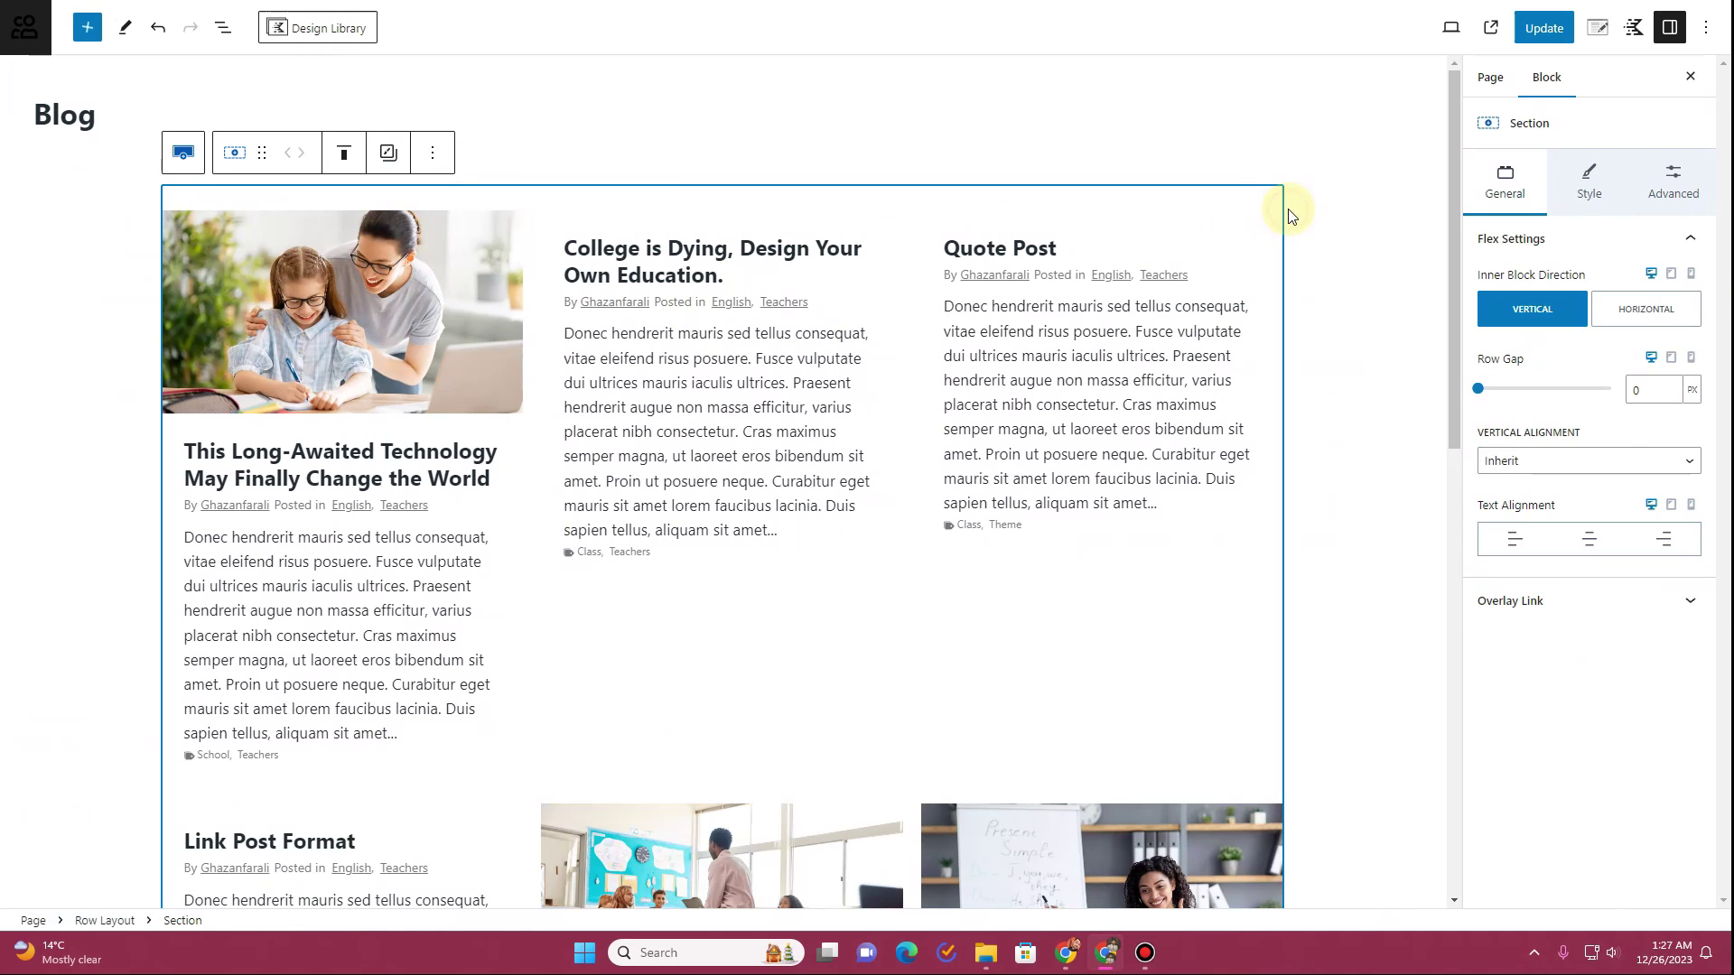
Add a Text (Adv) block before the post grid and enter the heading text "Teachers"
click(1221, 230)
right_click(1187, 219)
click(1147, 233)
click(378, 178)
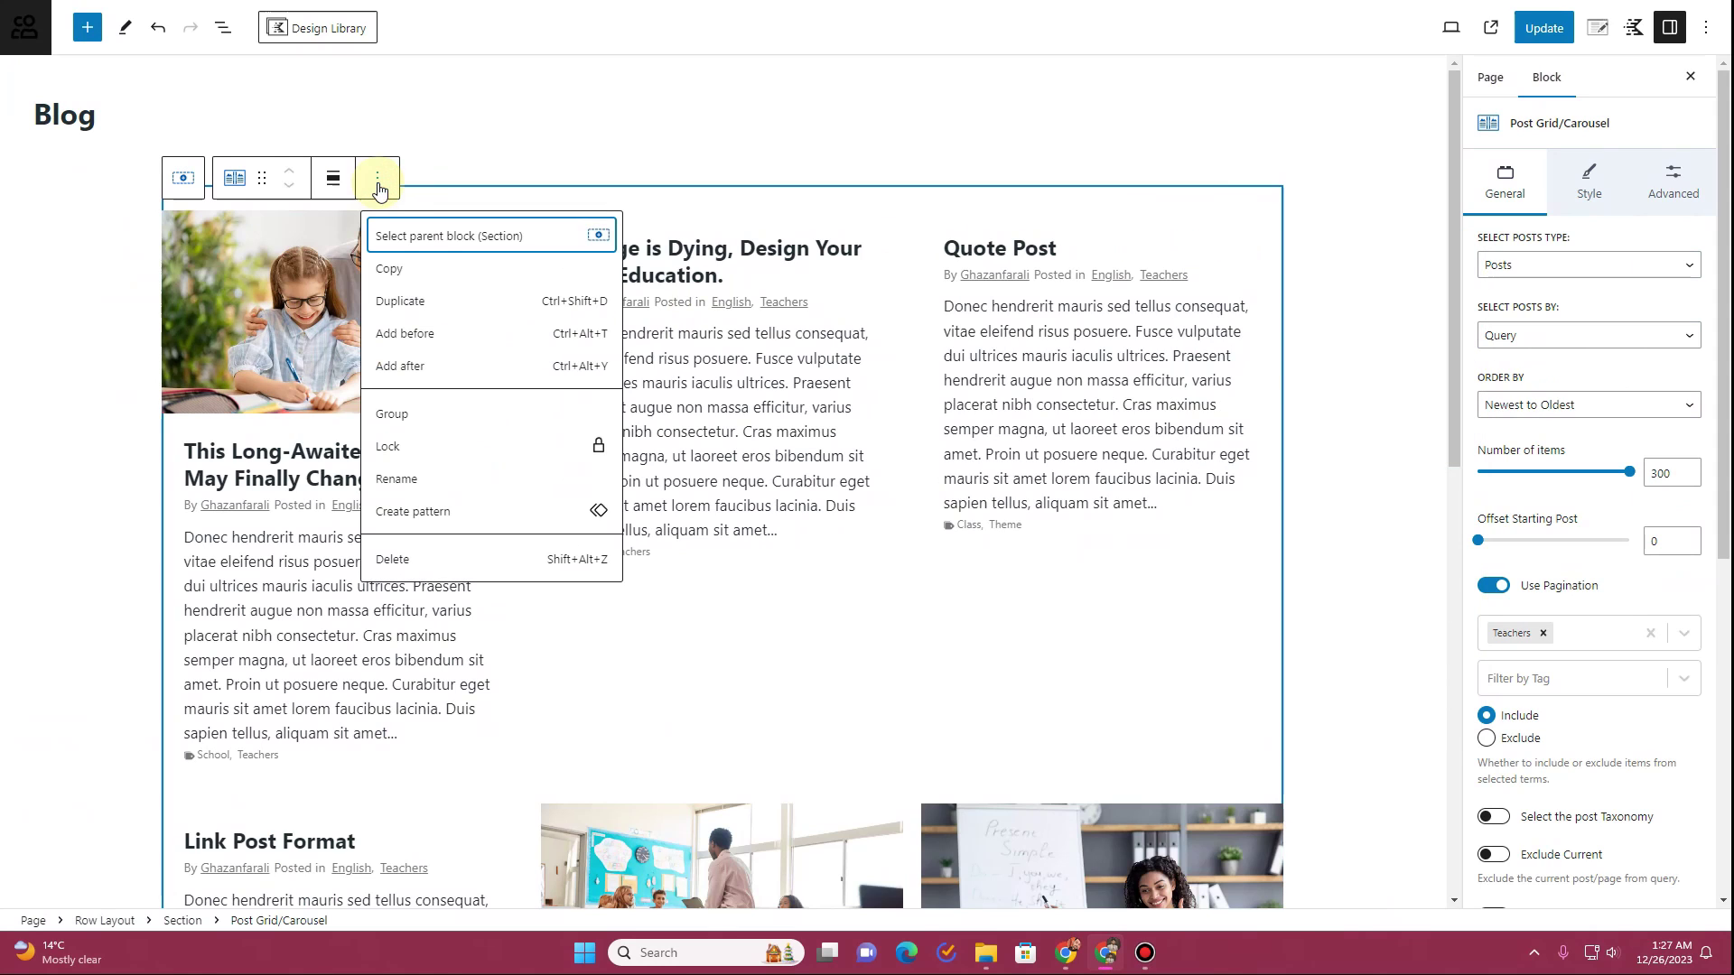
click(410, 338)
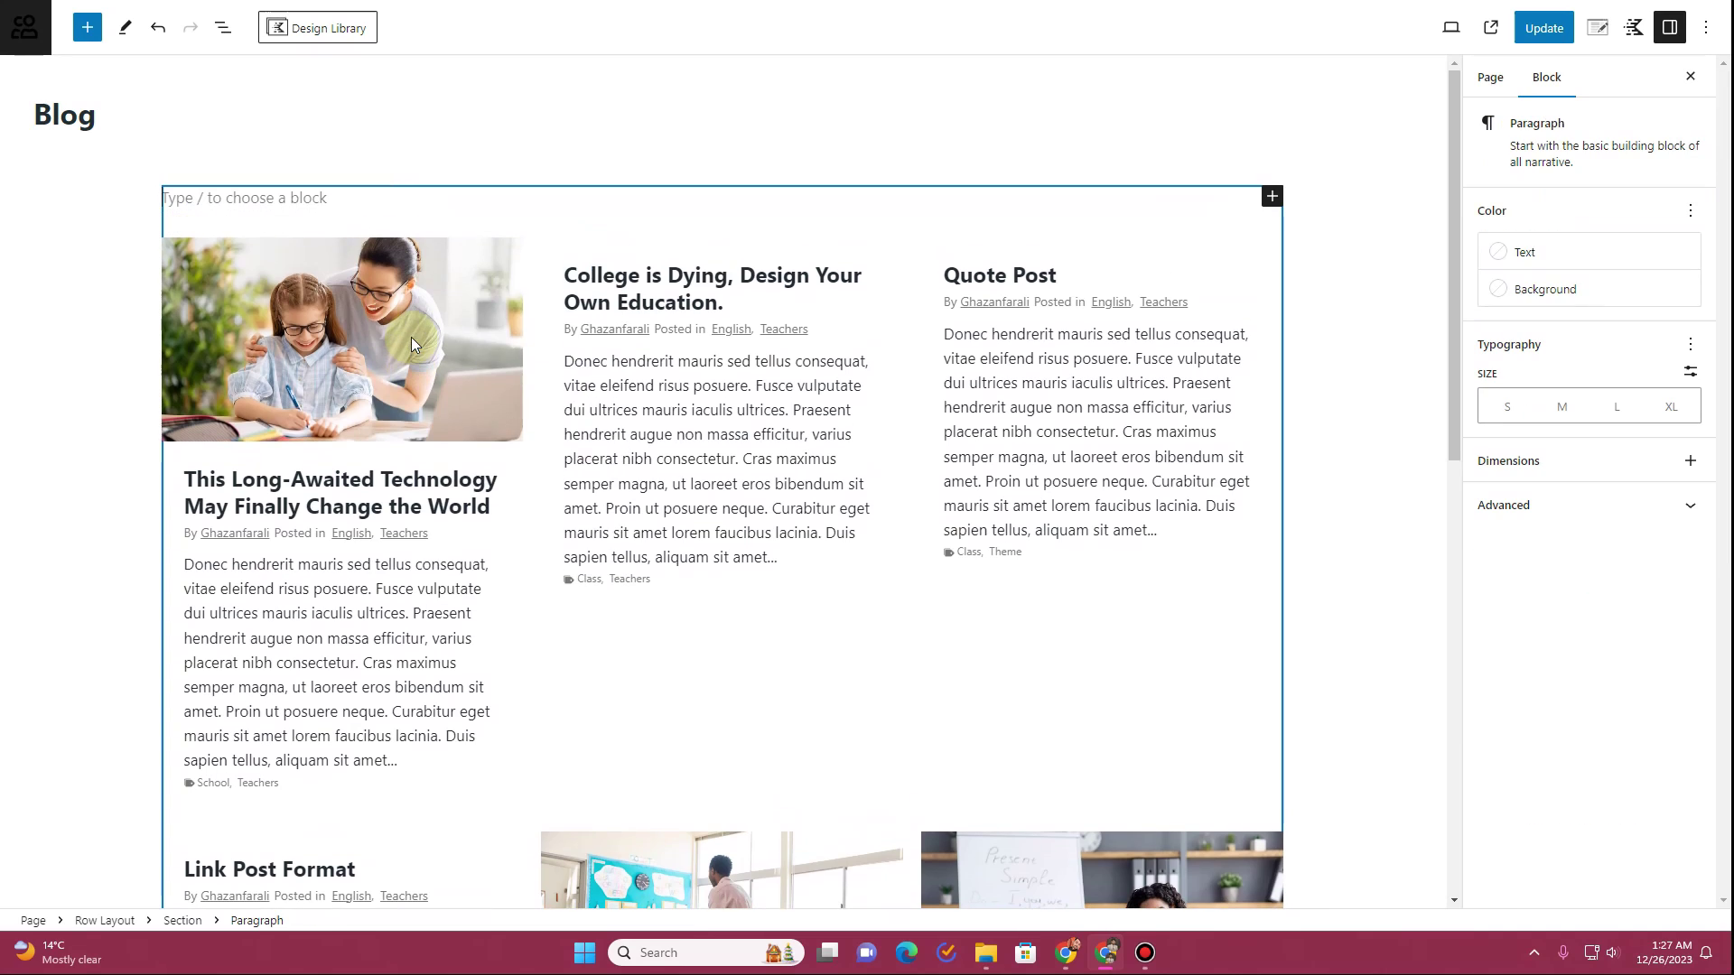
click(1272, 196)
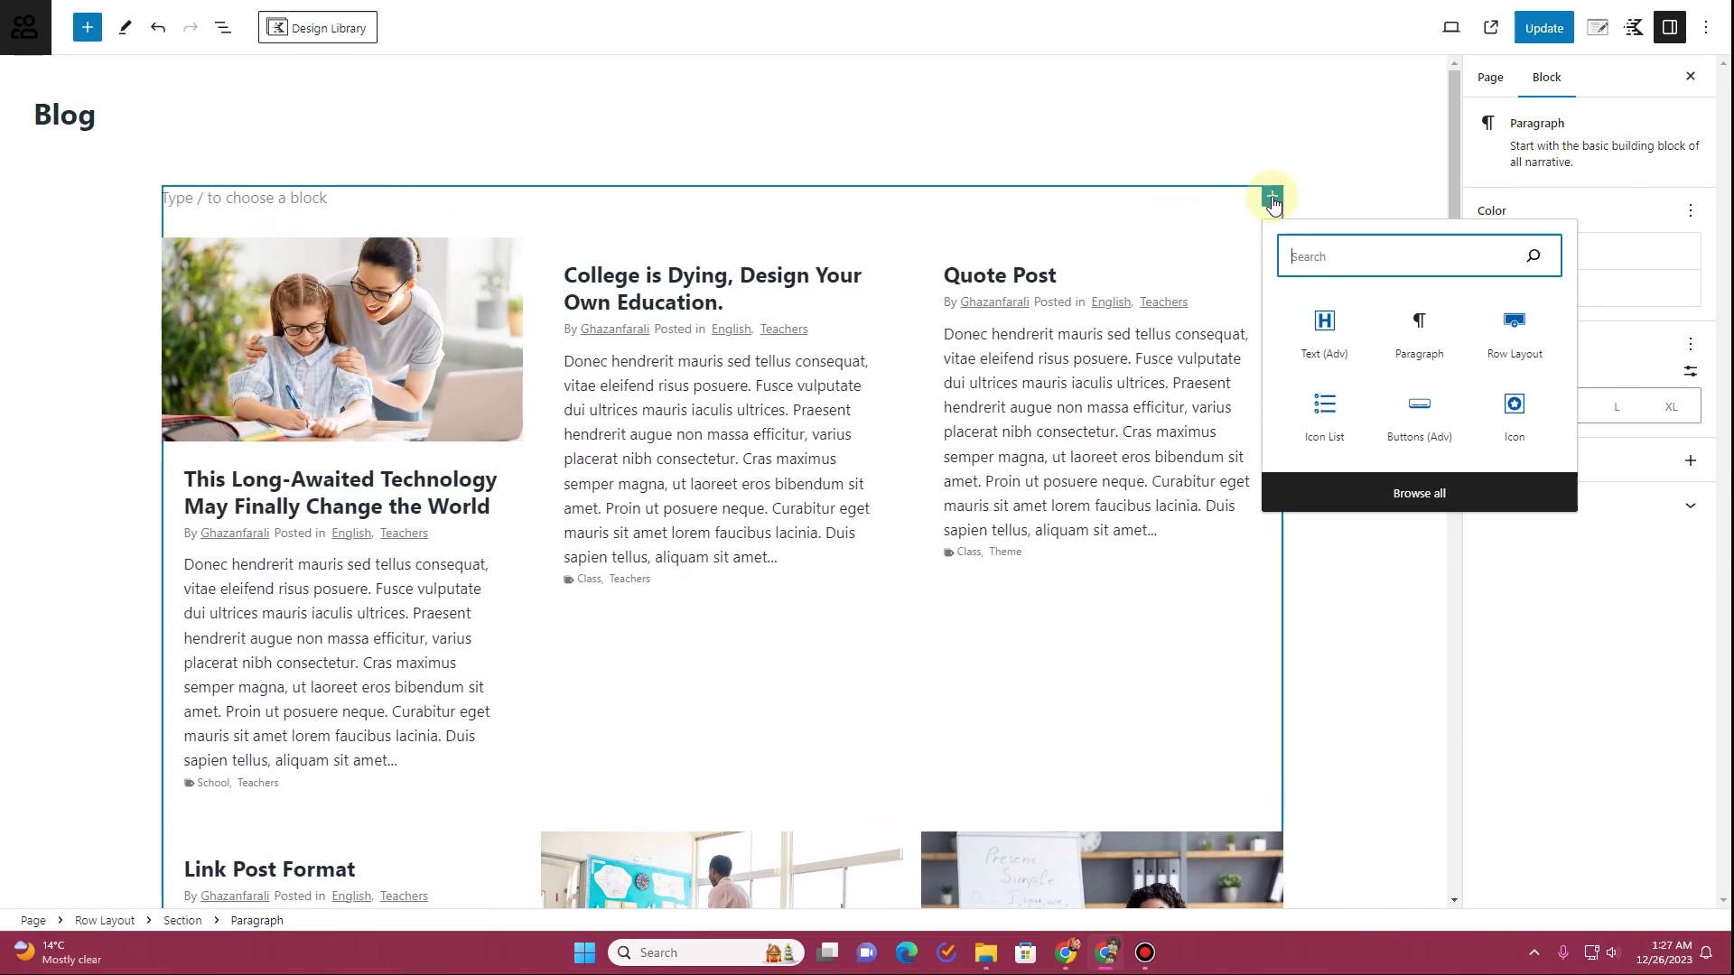
click(1345, 331)
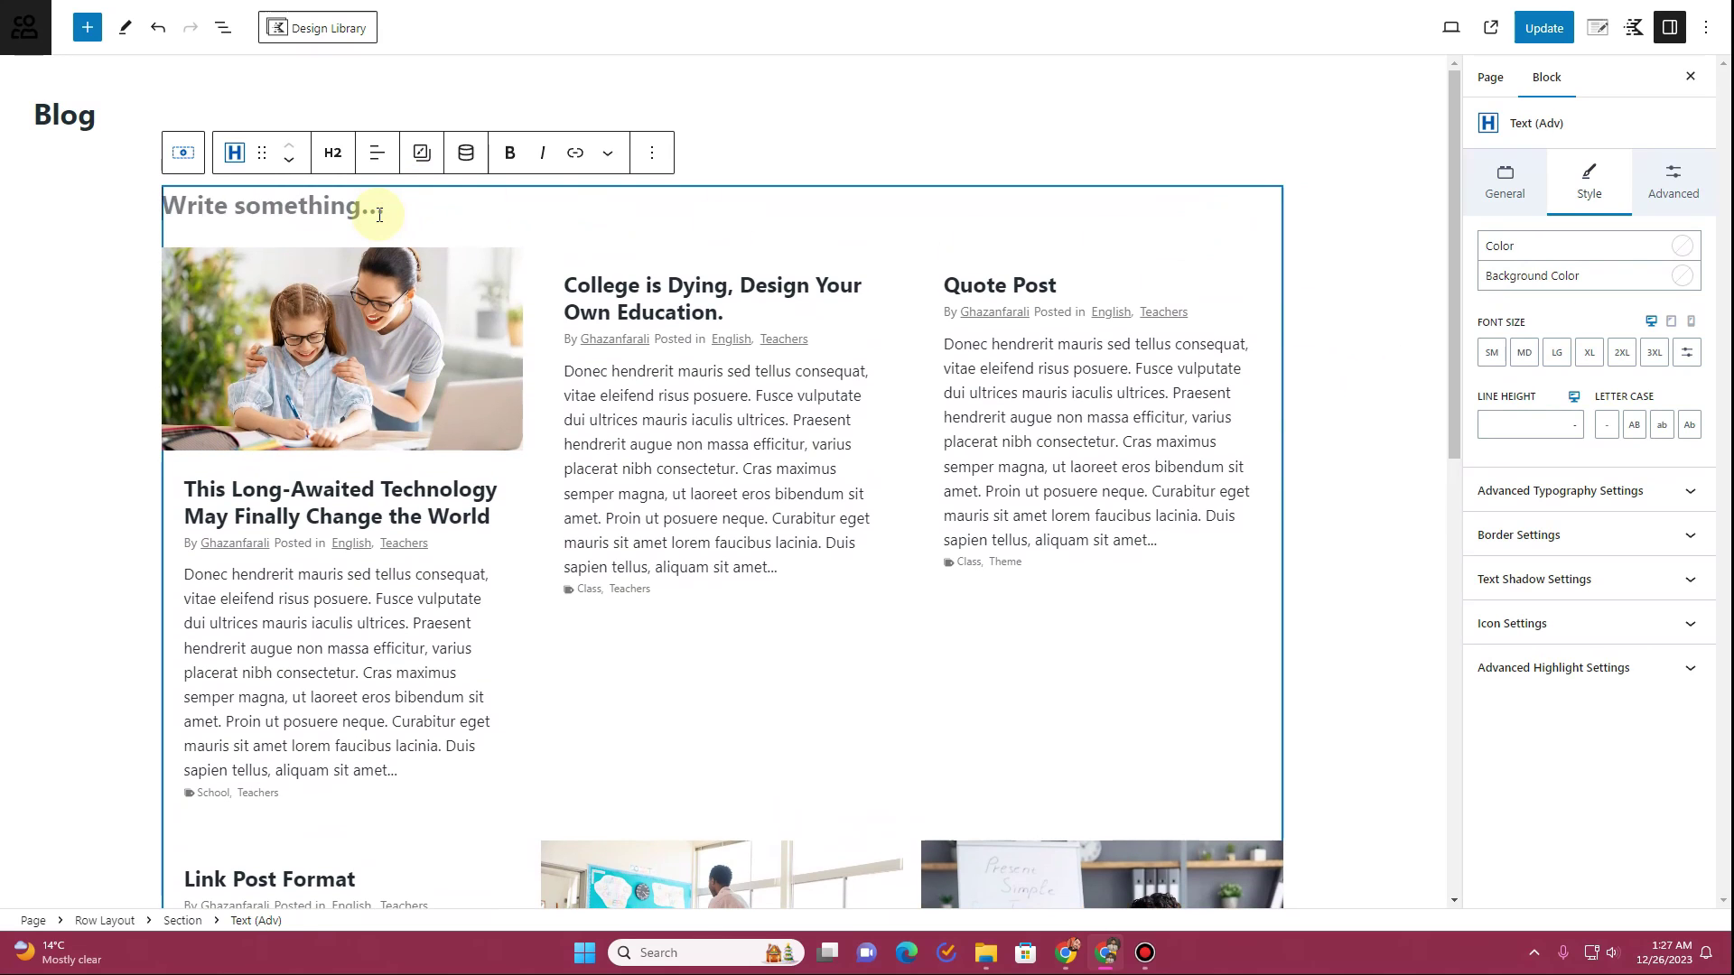
text(Teachers)
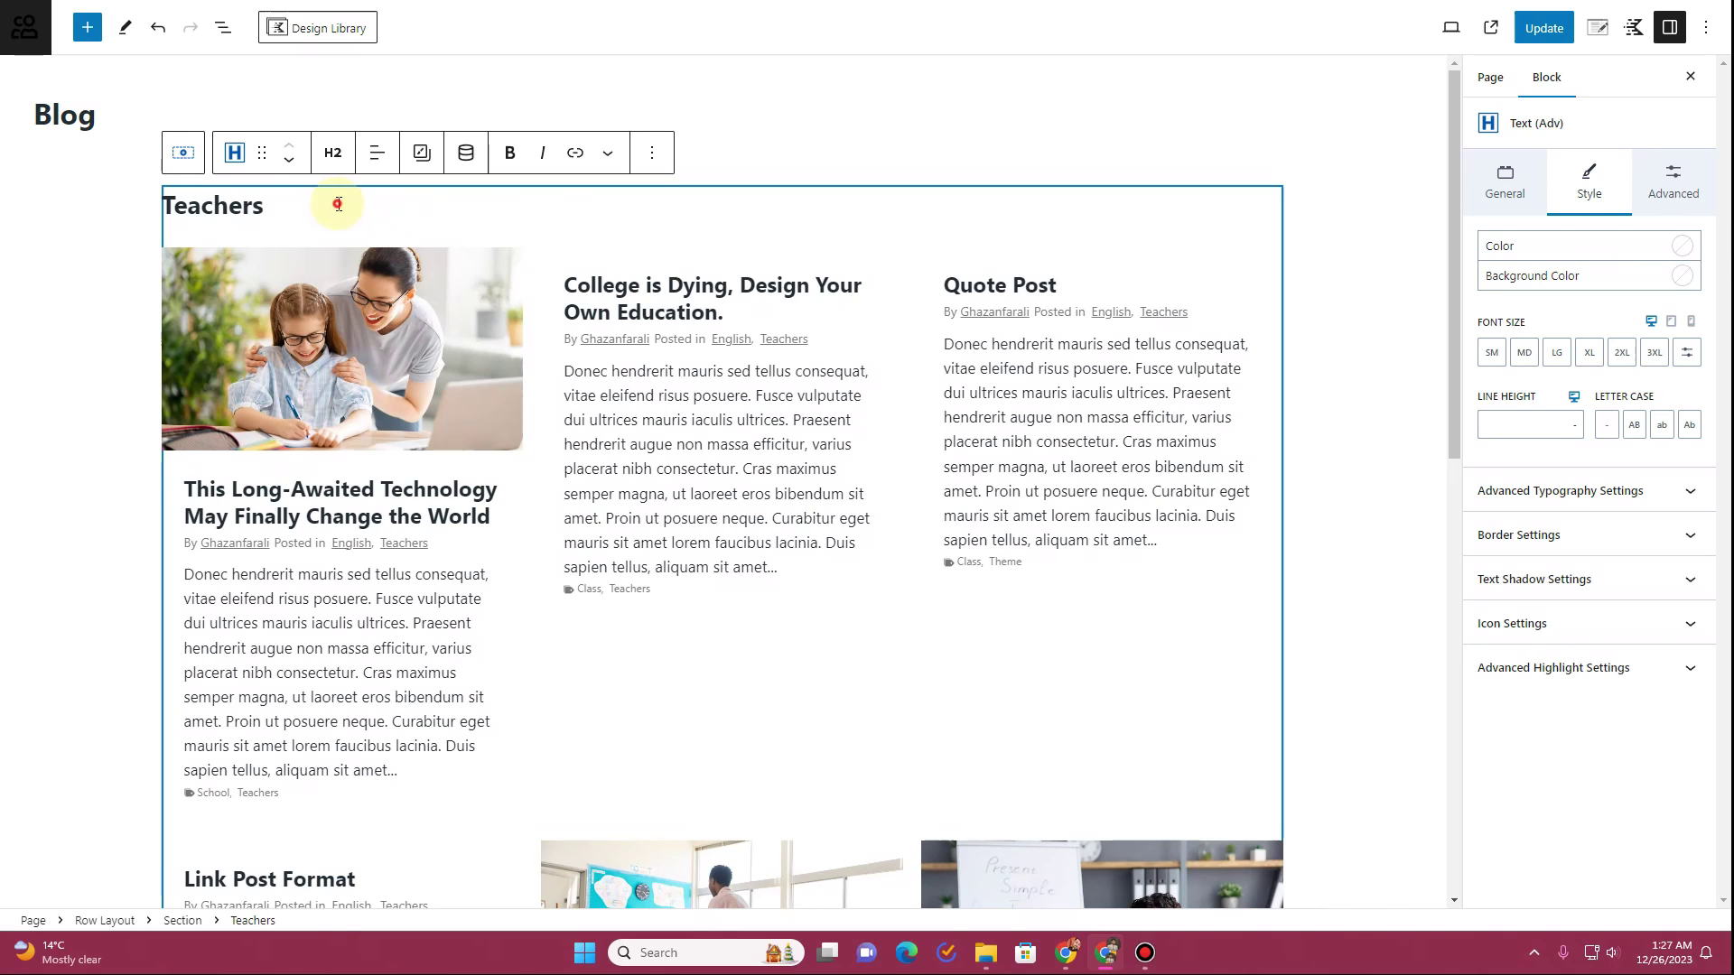
Colour the Teachers heading with the dark blue palette colour, after trying the red one
drag(334, 206, 159, 206)
click(1683, 245)
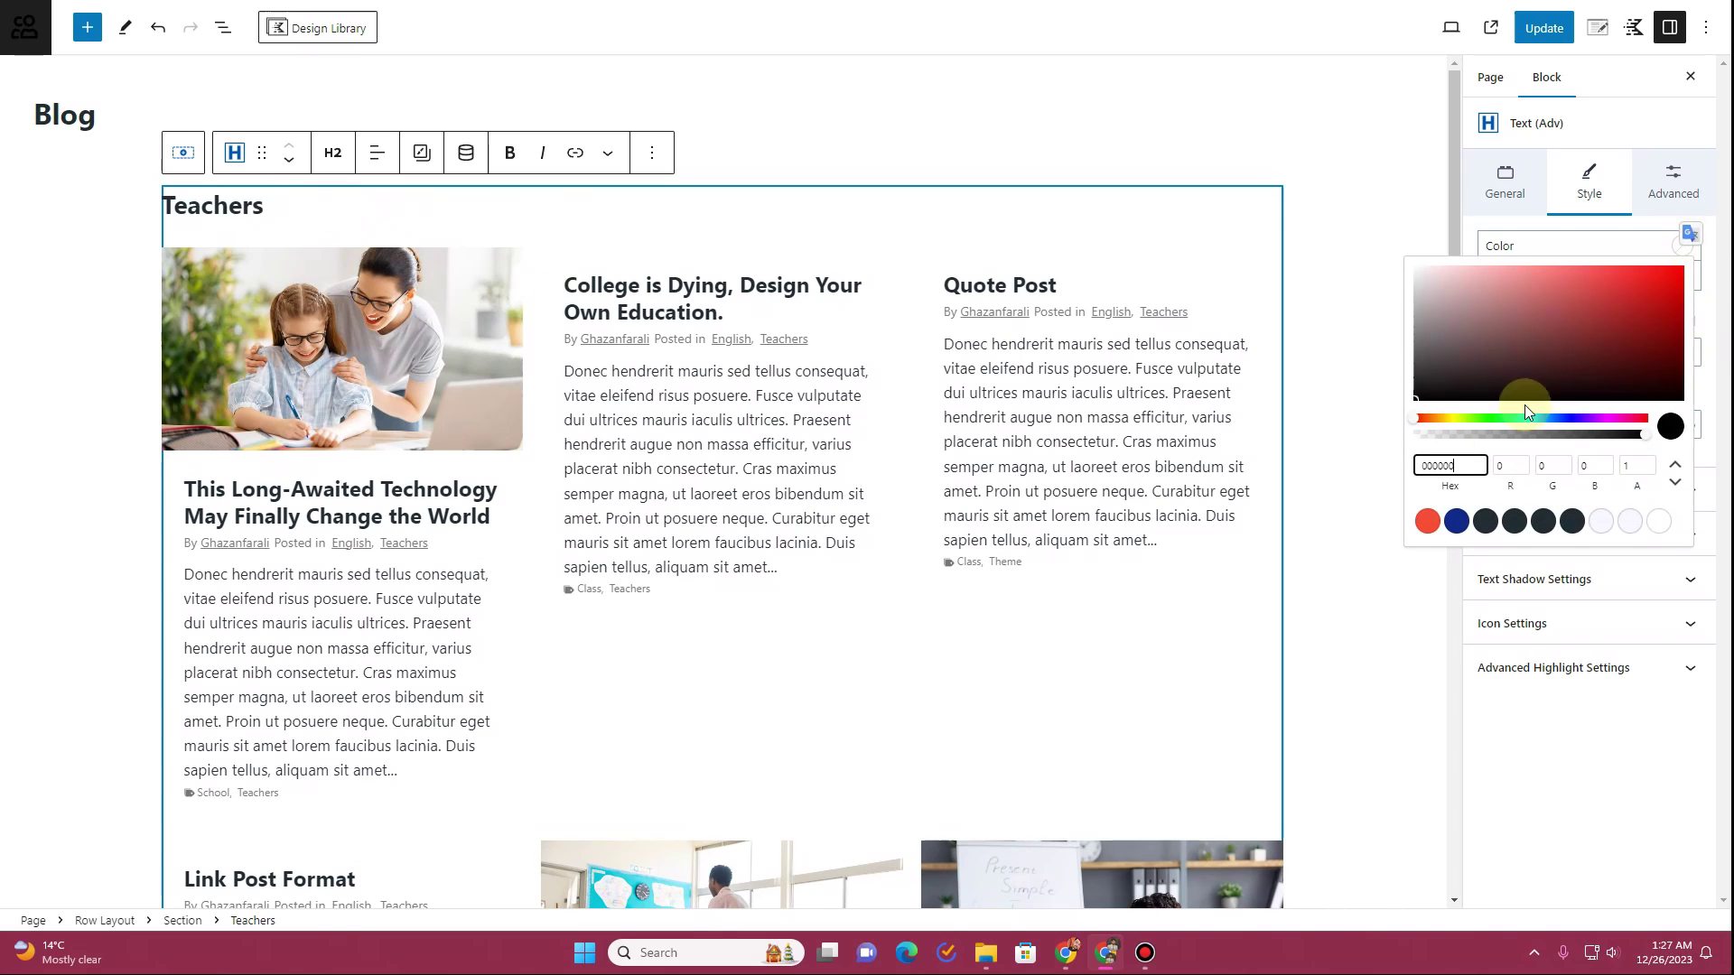
click(1428, 520)
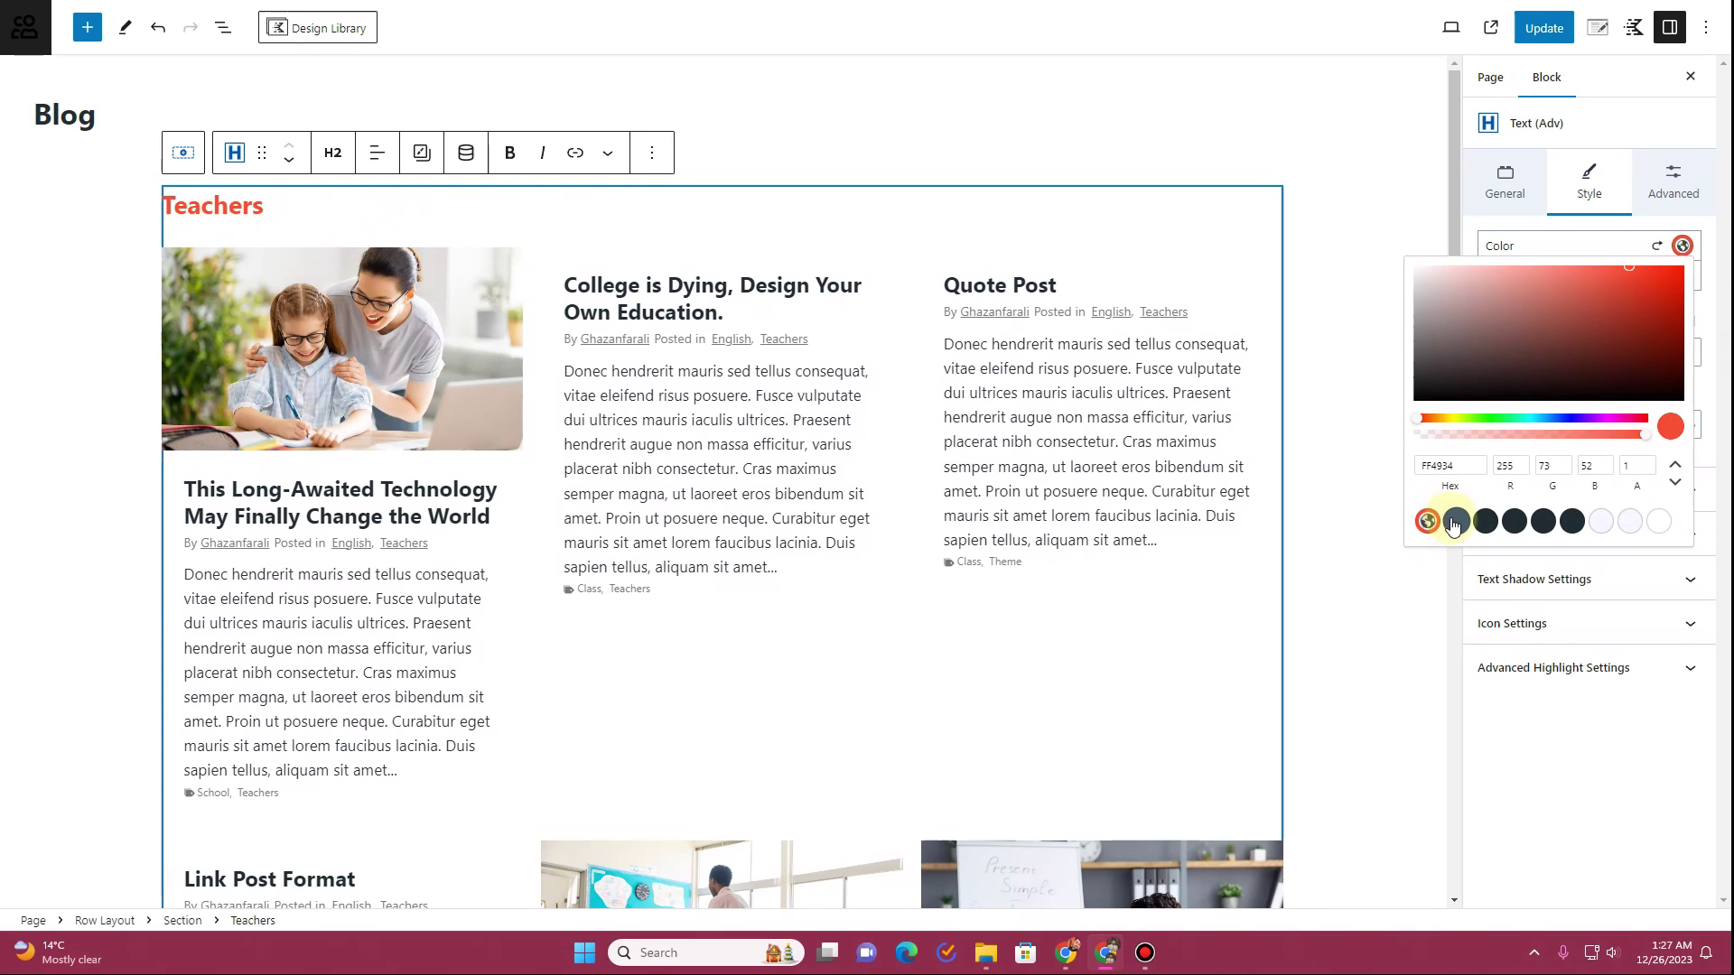
click(1457, 521)
click(1544, 727)
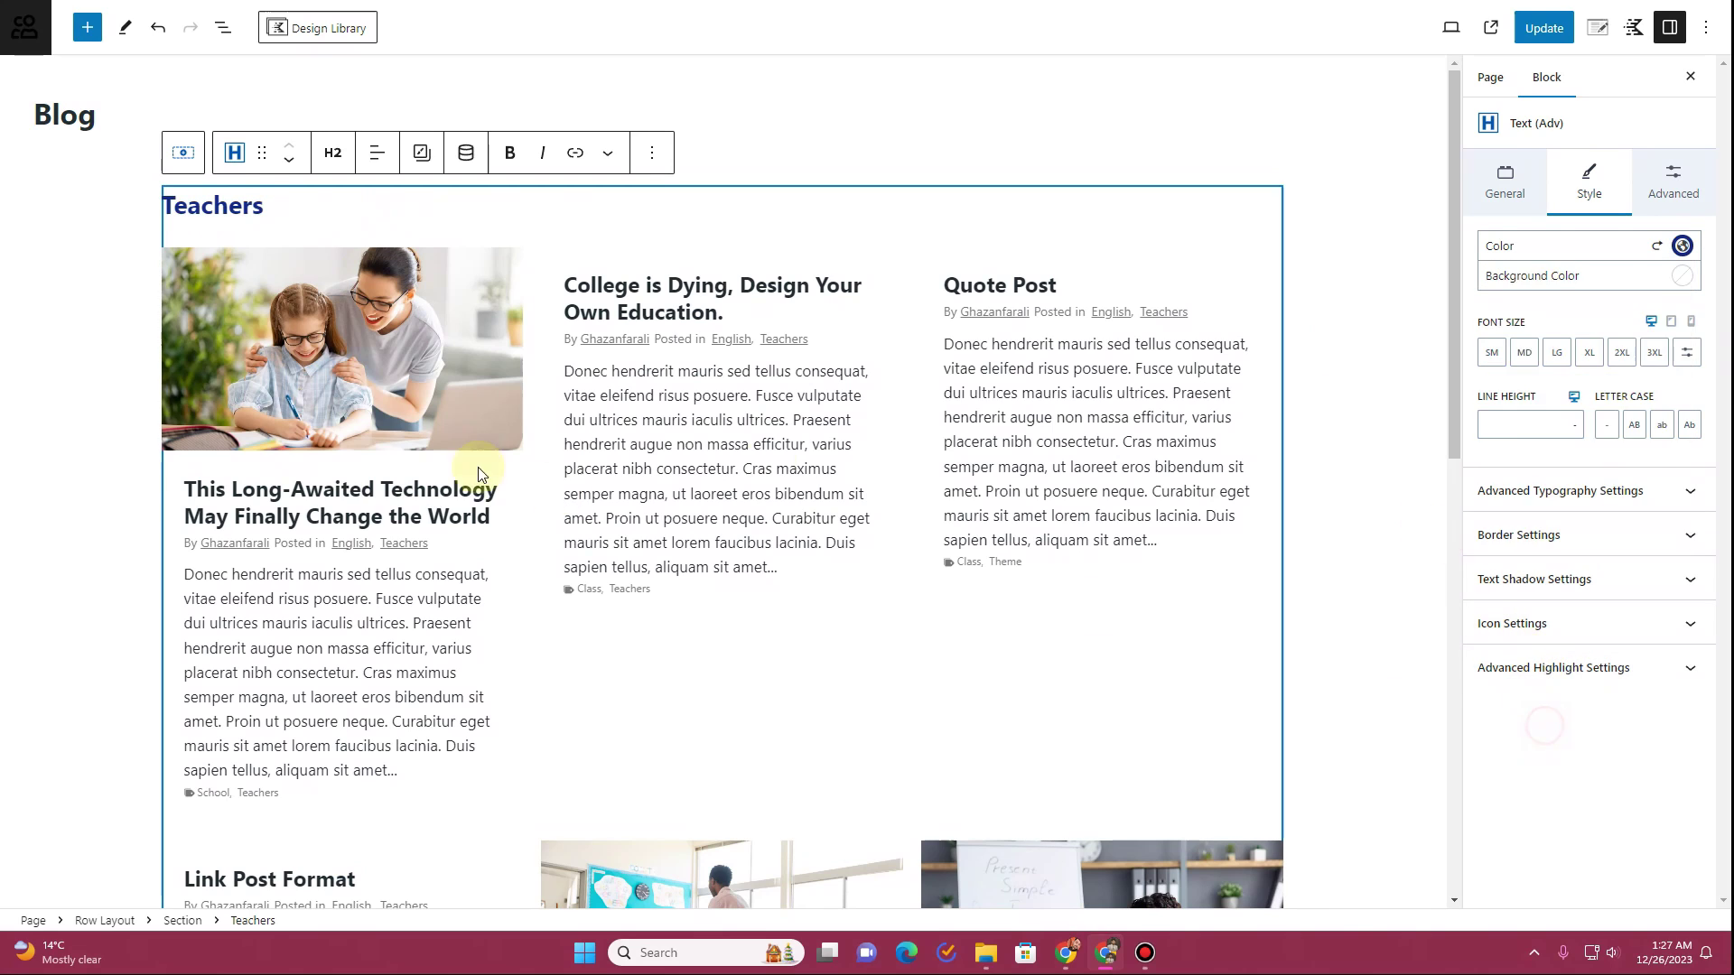
Give the post grid's items the light background colour F5F7FF and check it across the posts
click(470, 465)
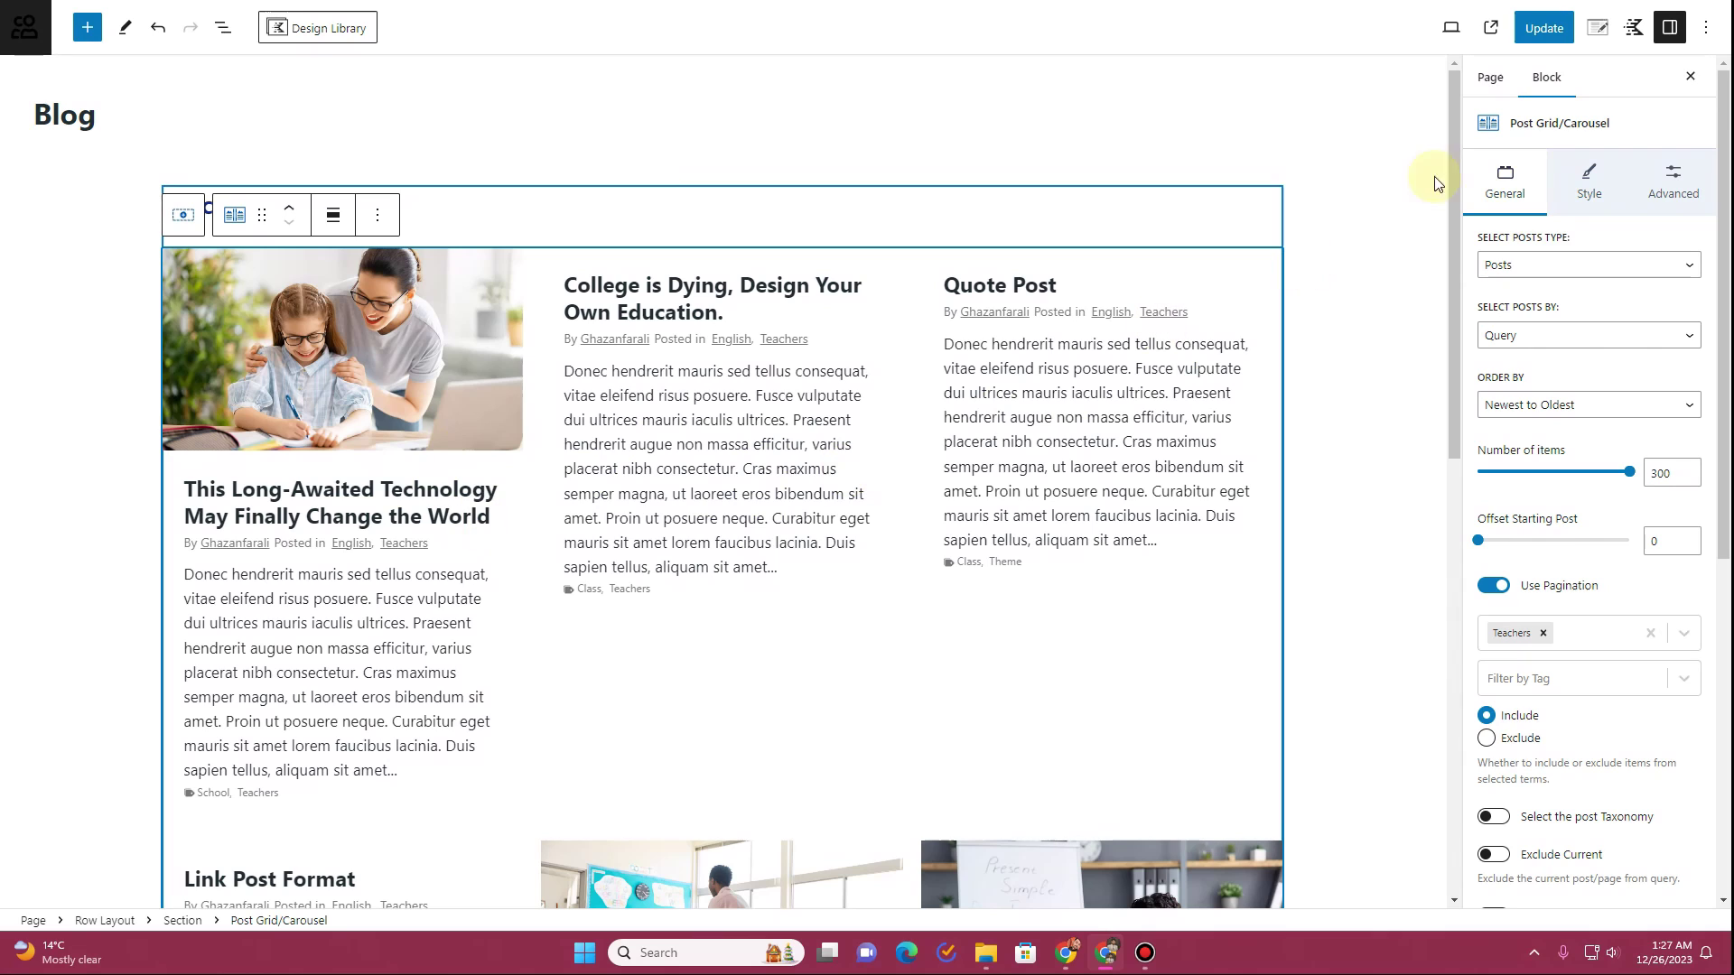
click(1589, 198)
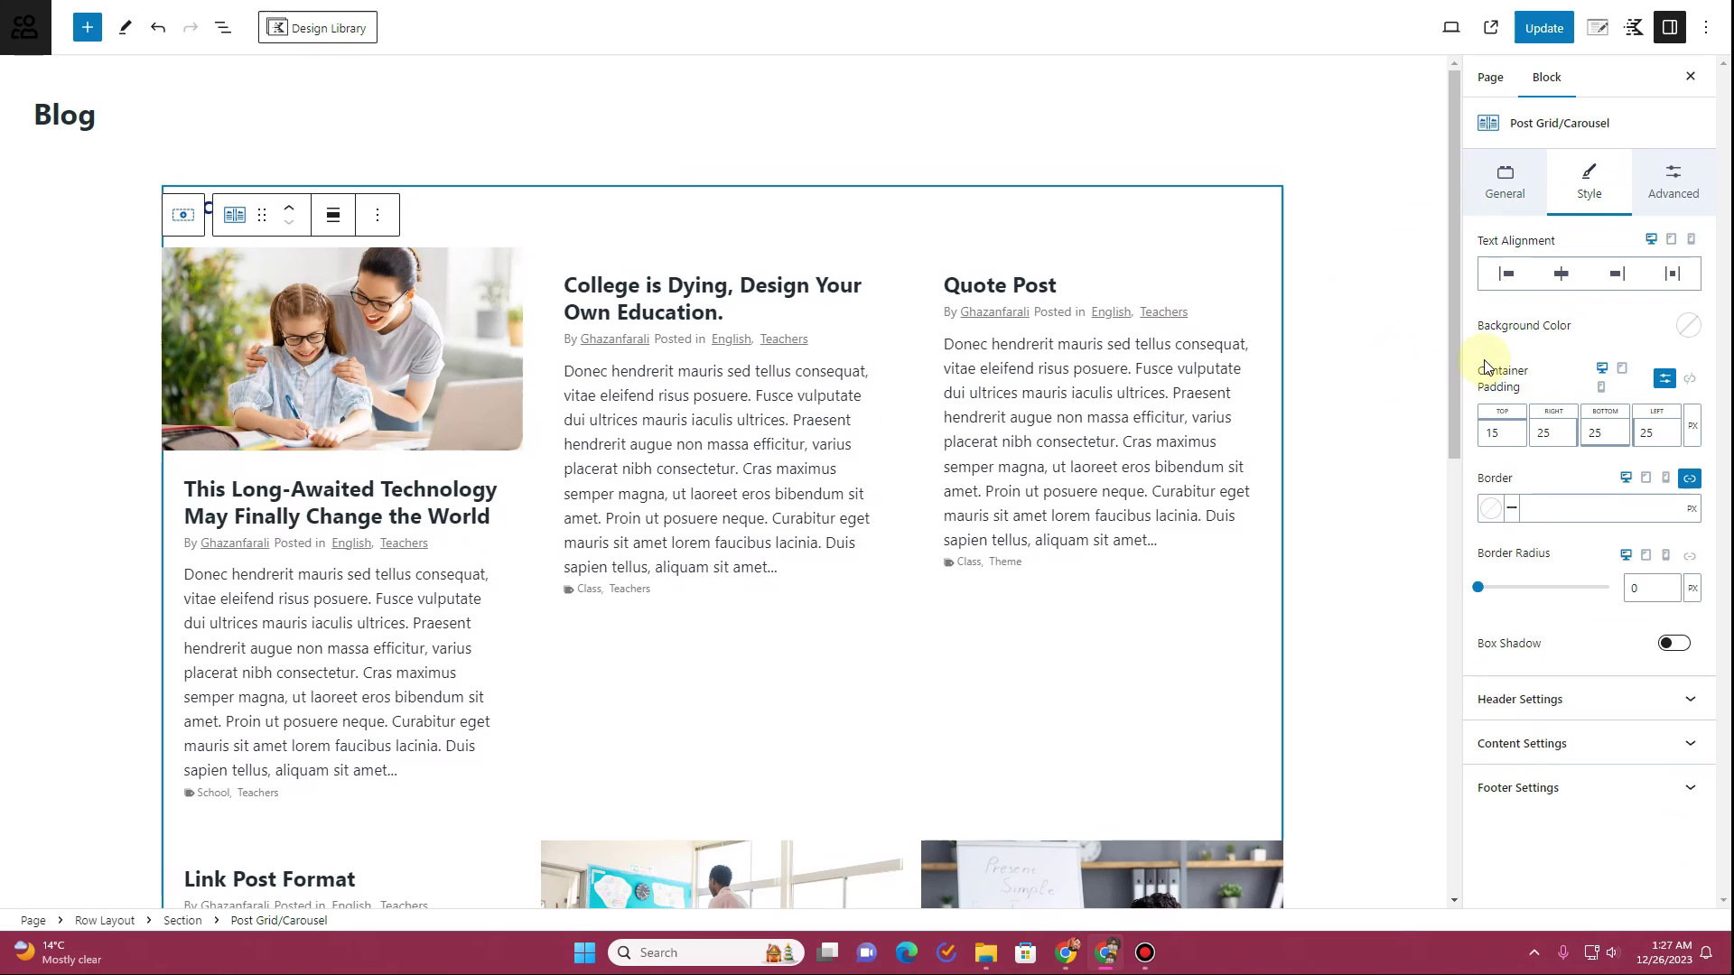
click(1688, 326)
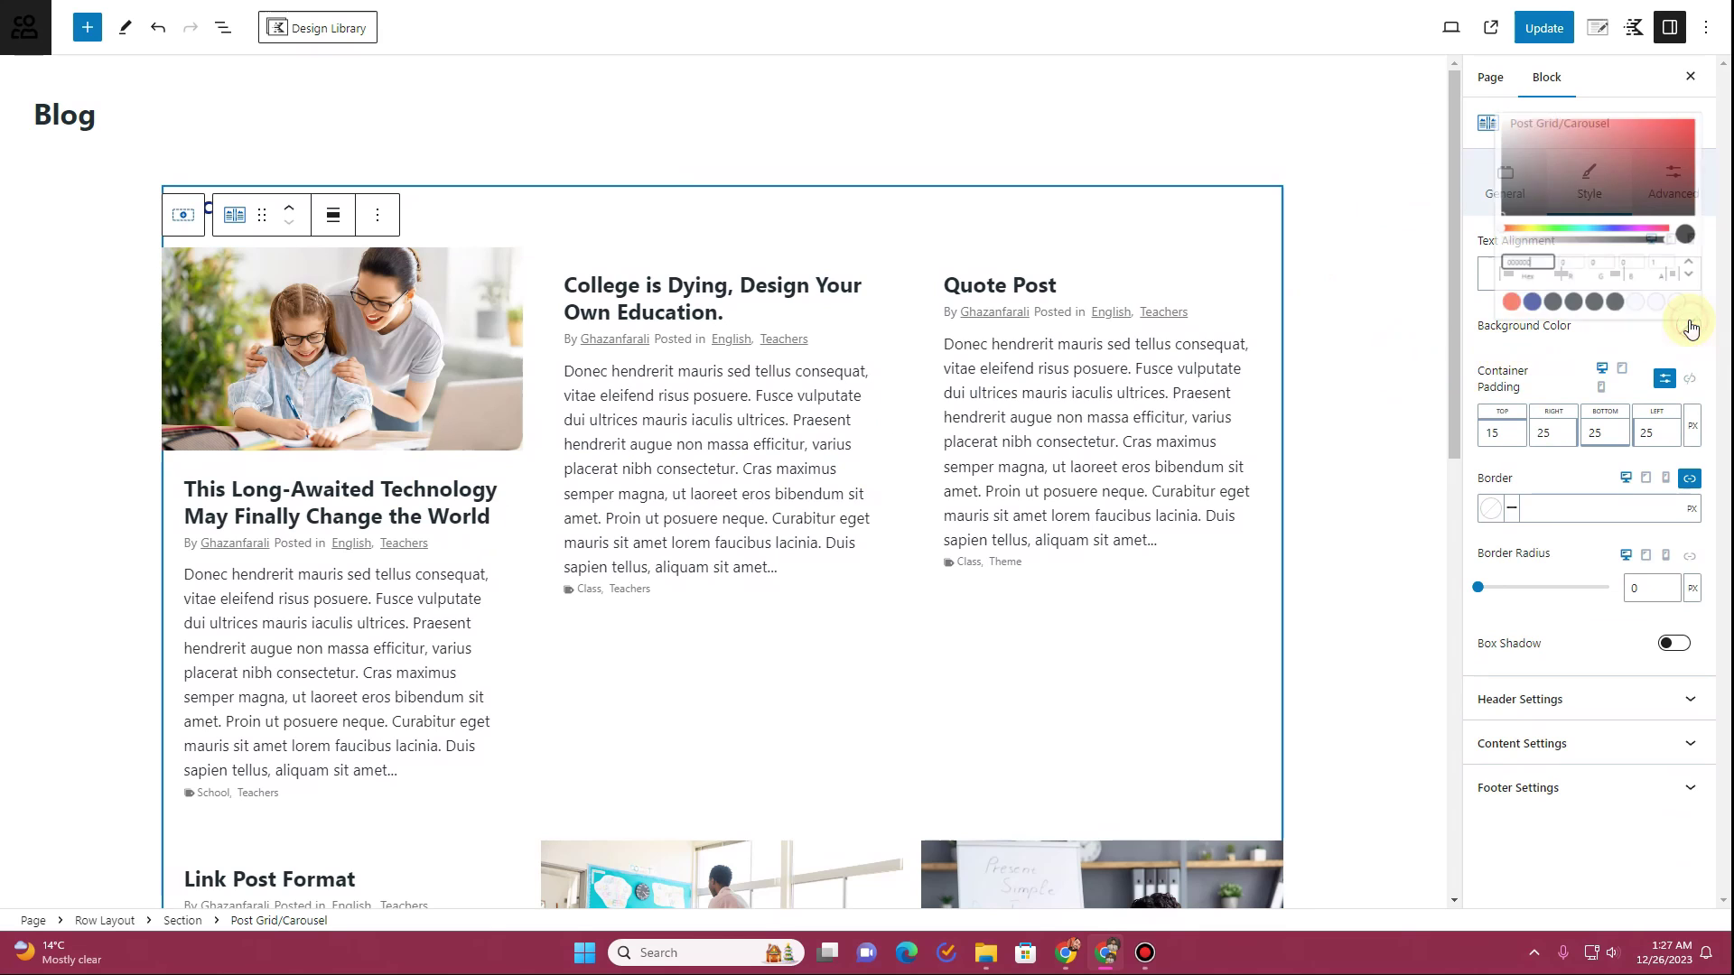
click(1637, 287)
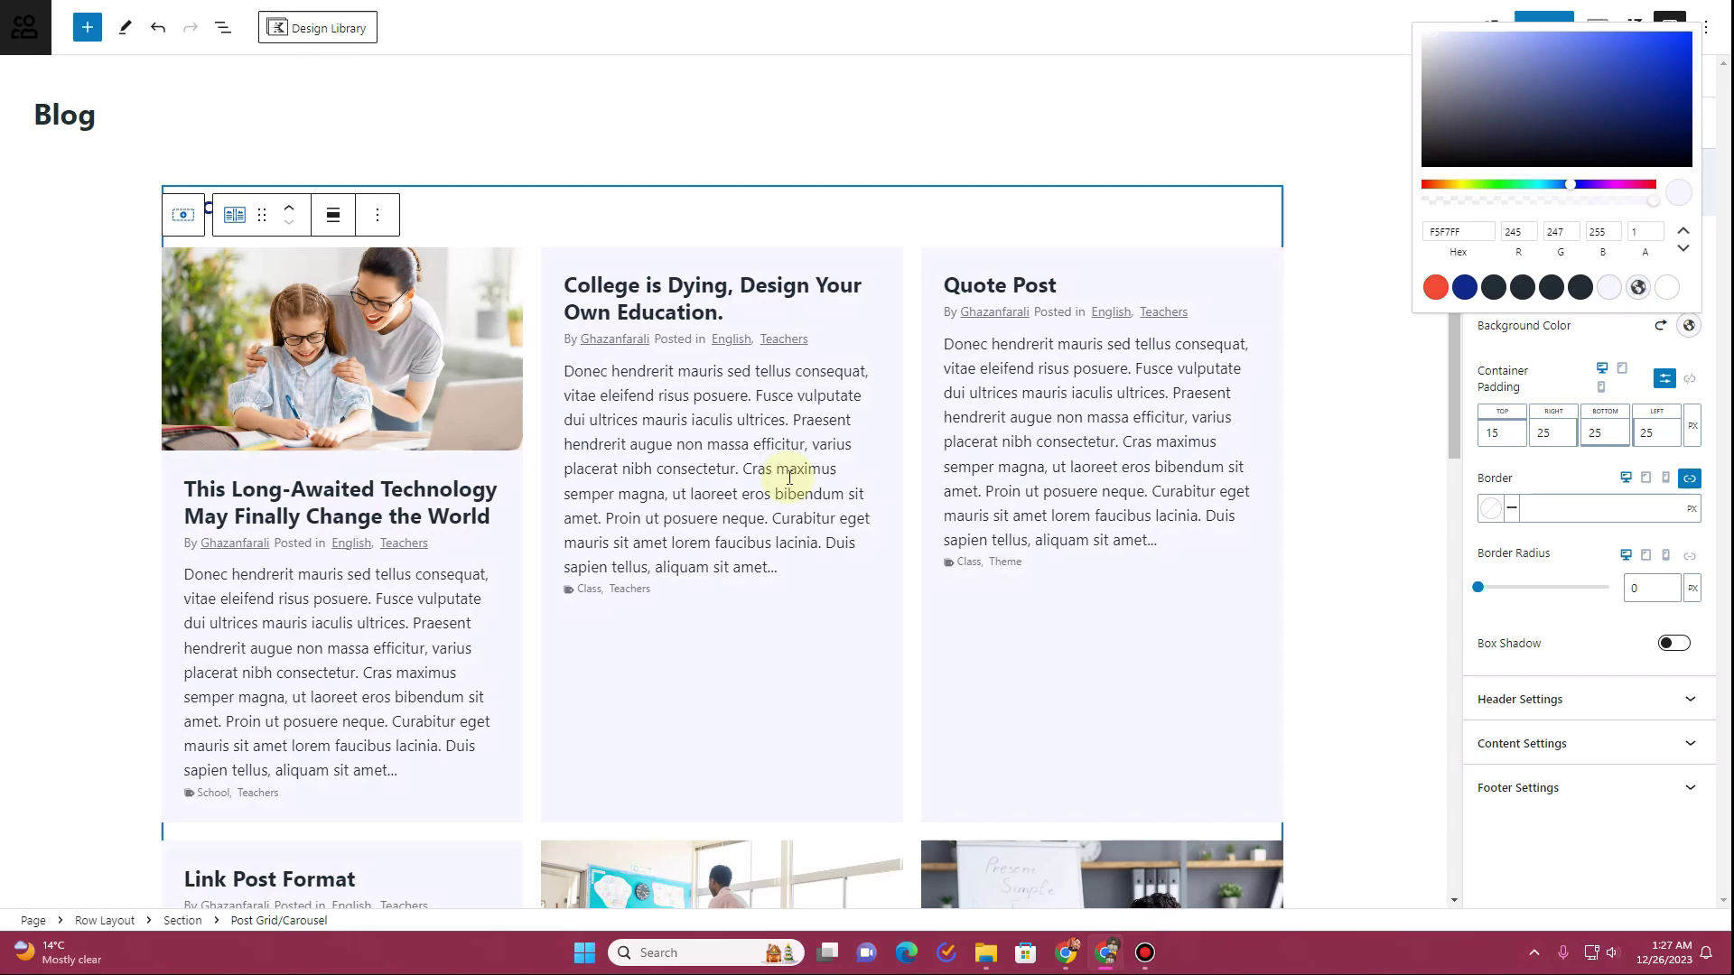
scroll(694, 489, down, 5)
scroll(694, 489, up, 3)
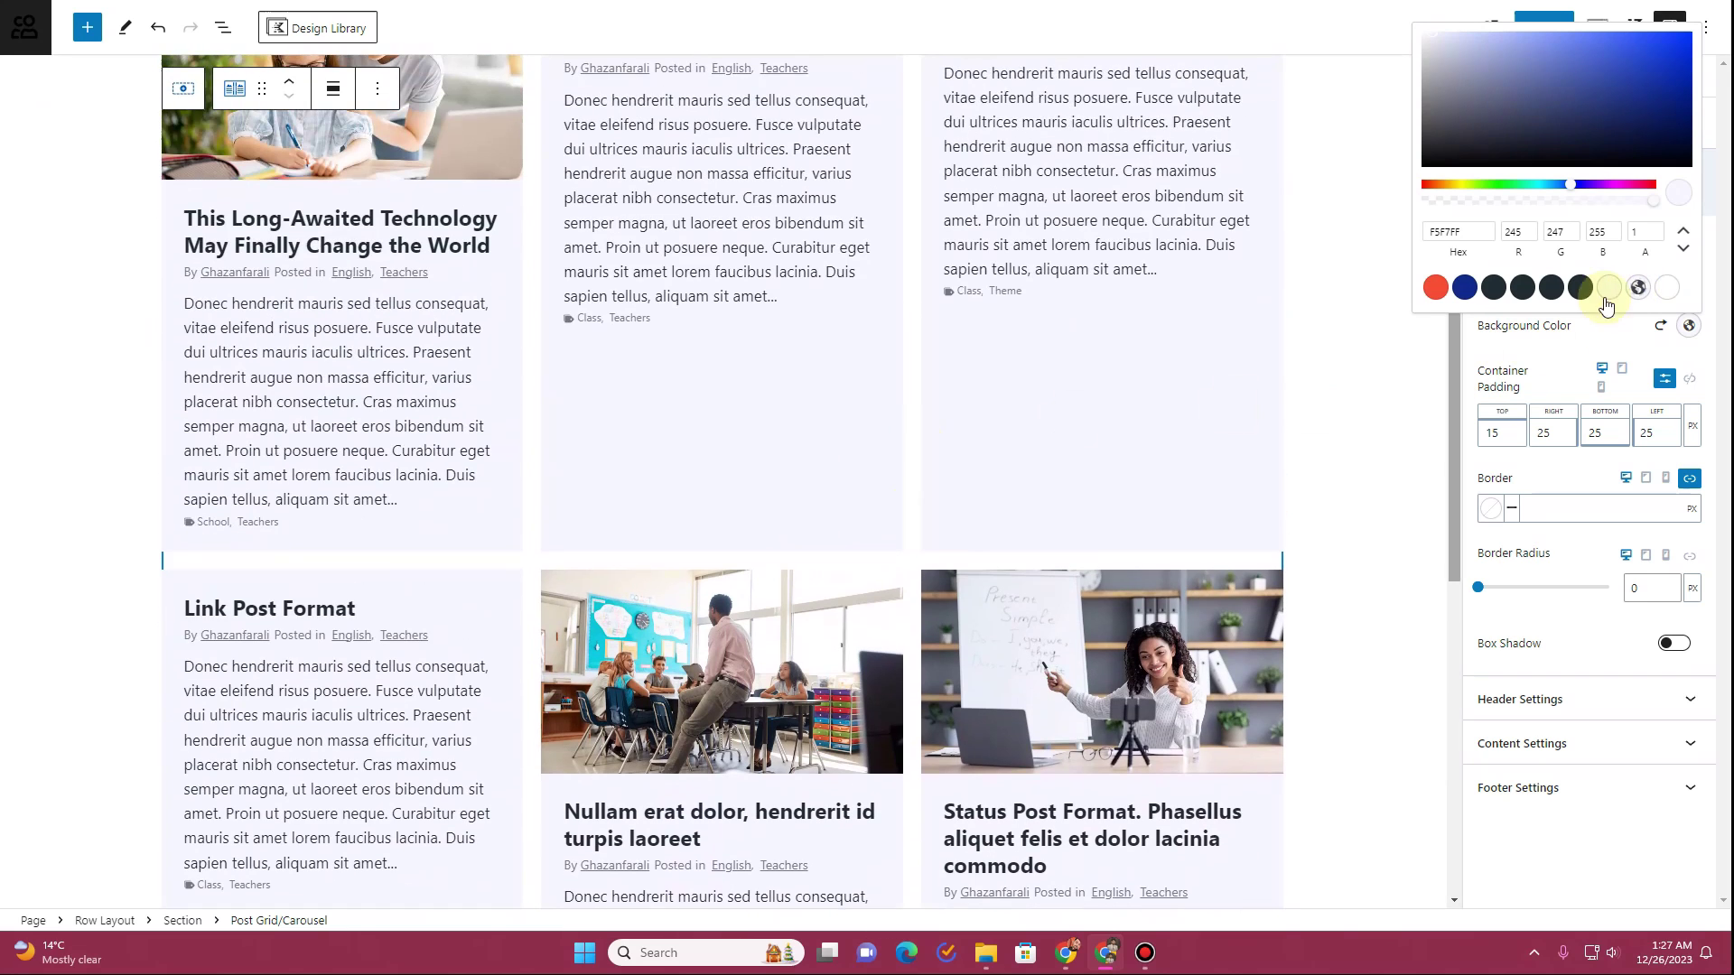
click(1567, 358)
Expand the post grid's header and content style settings and examine their background, padding and margin options
click(1617, 700)
scroll(1618, 701, down, 2)
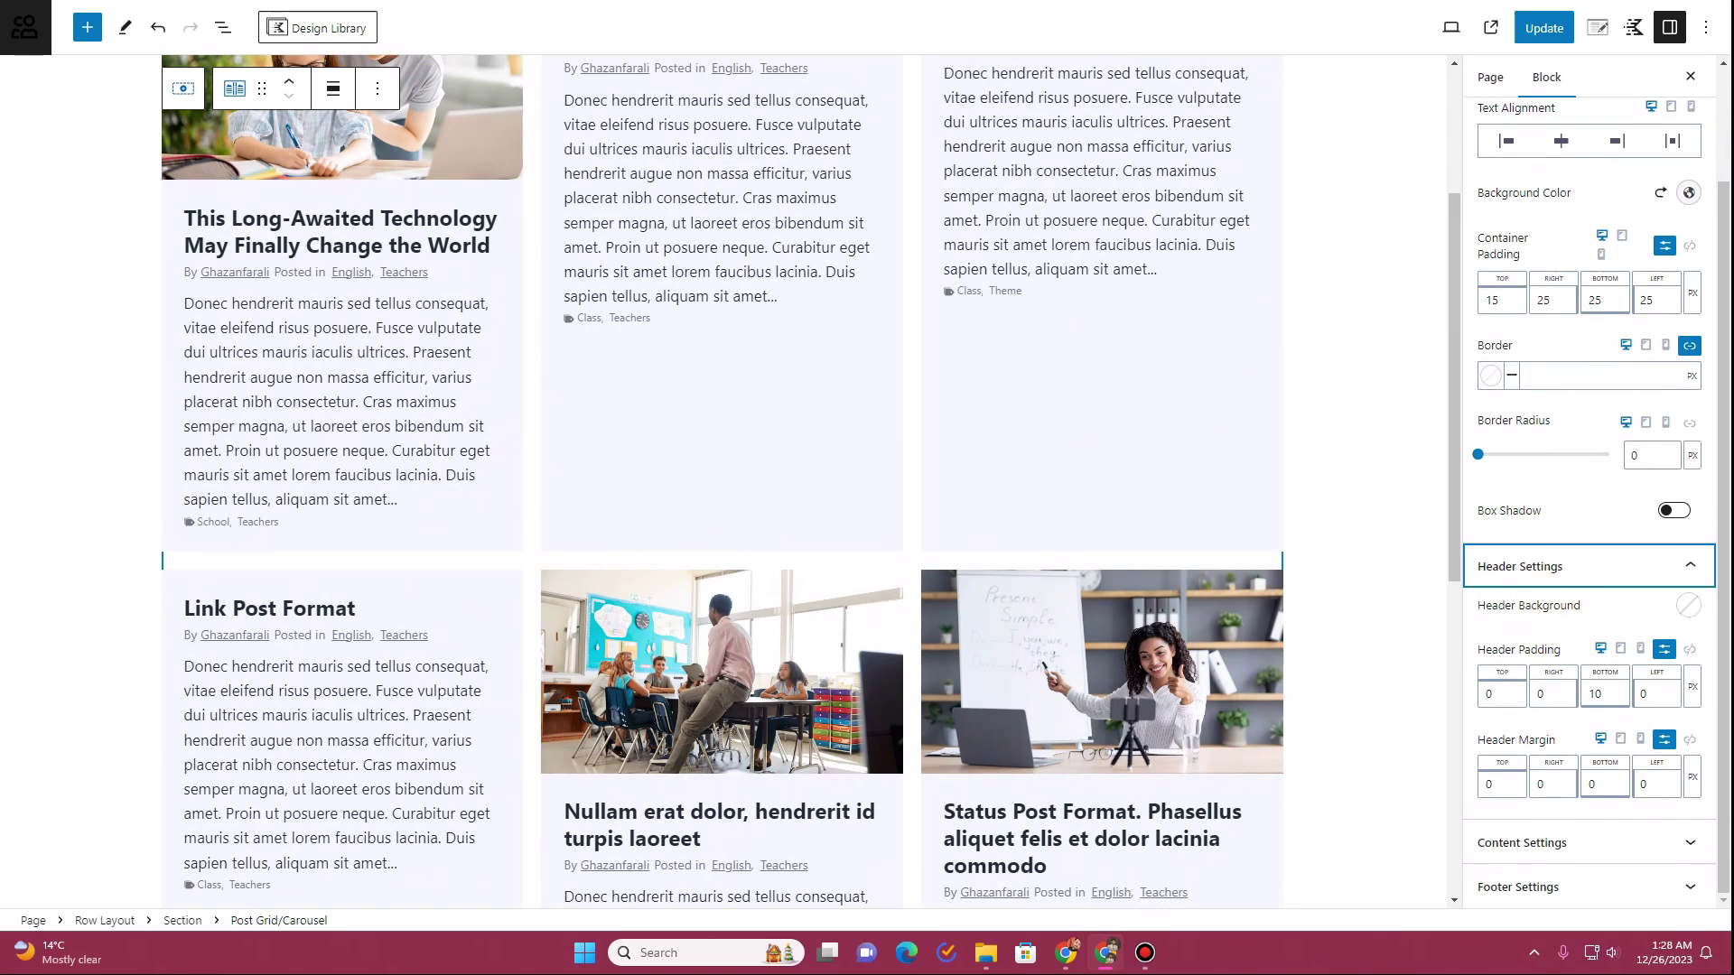
click(1588, 846)
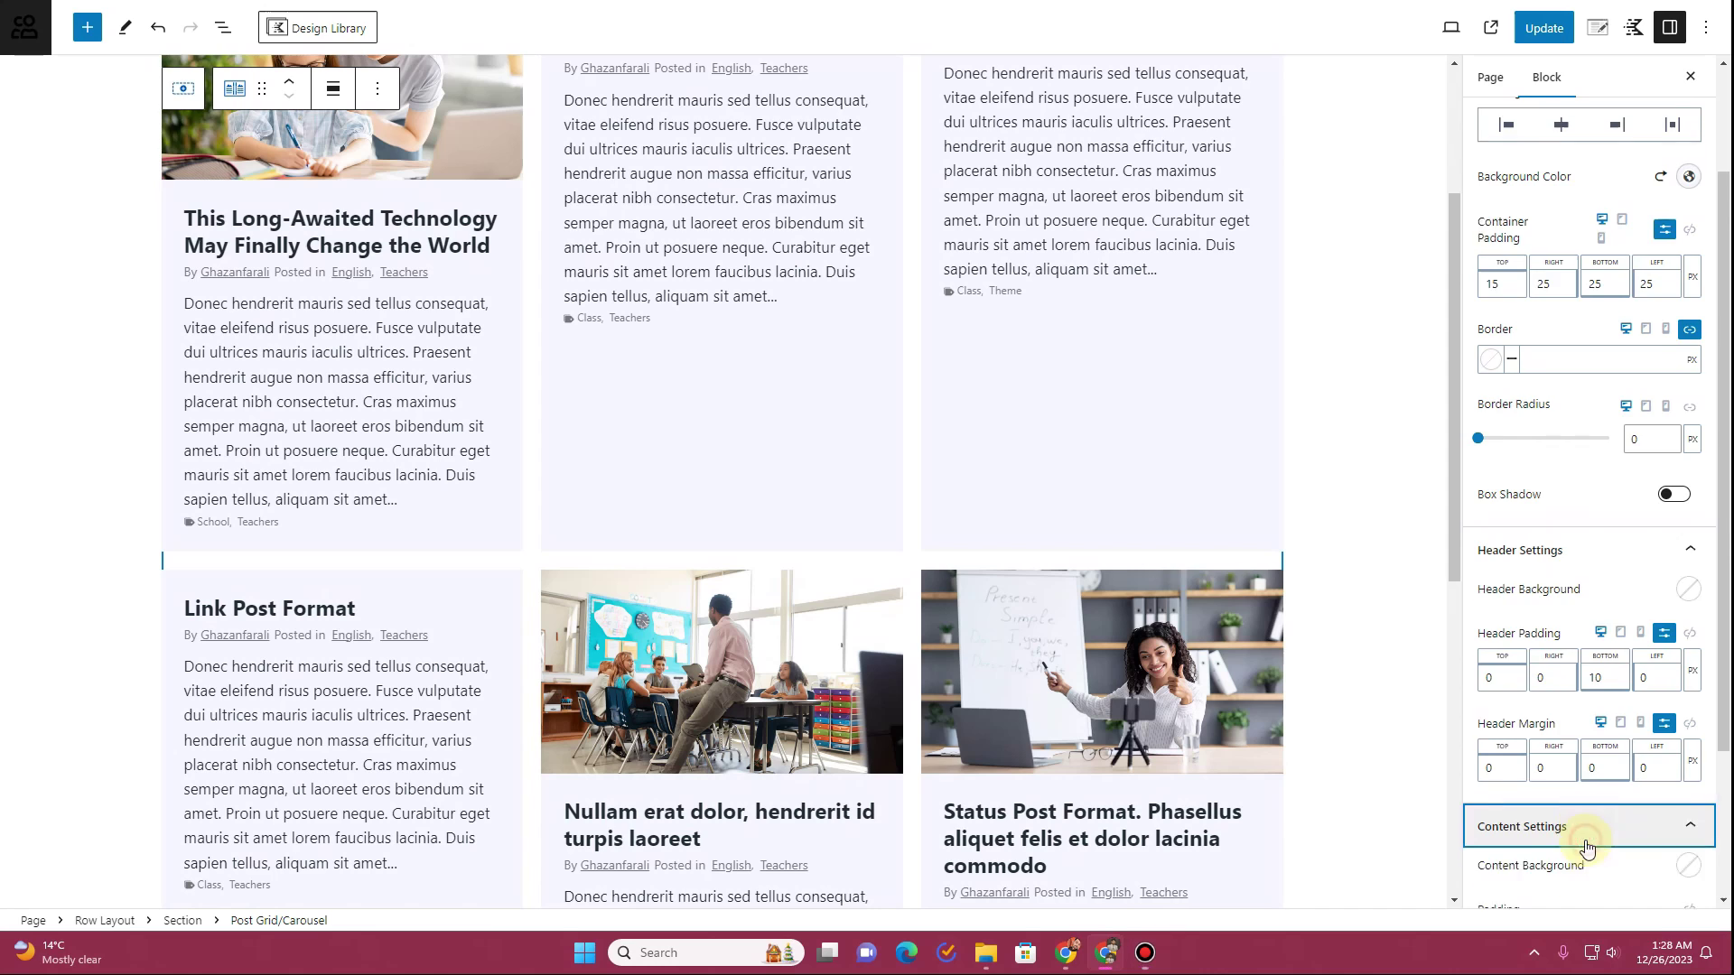
scroll(1547, 727, down, 3)
scroll(1548, 716, down, 1)
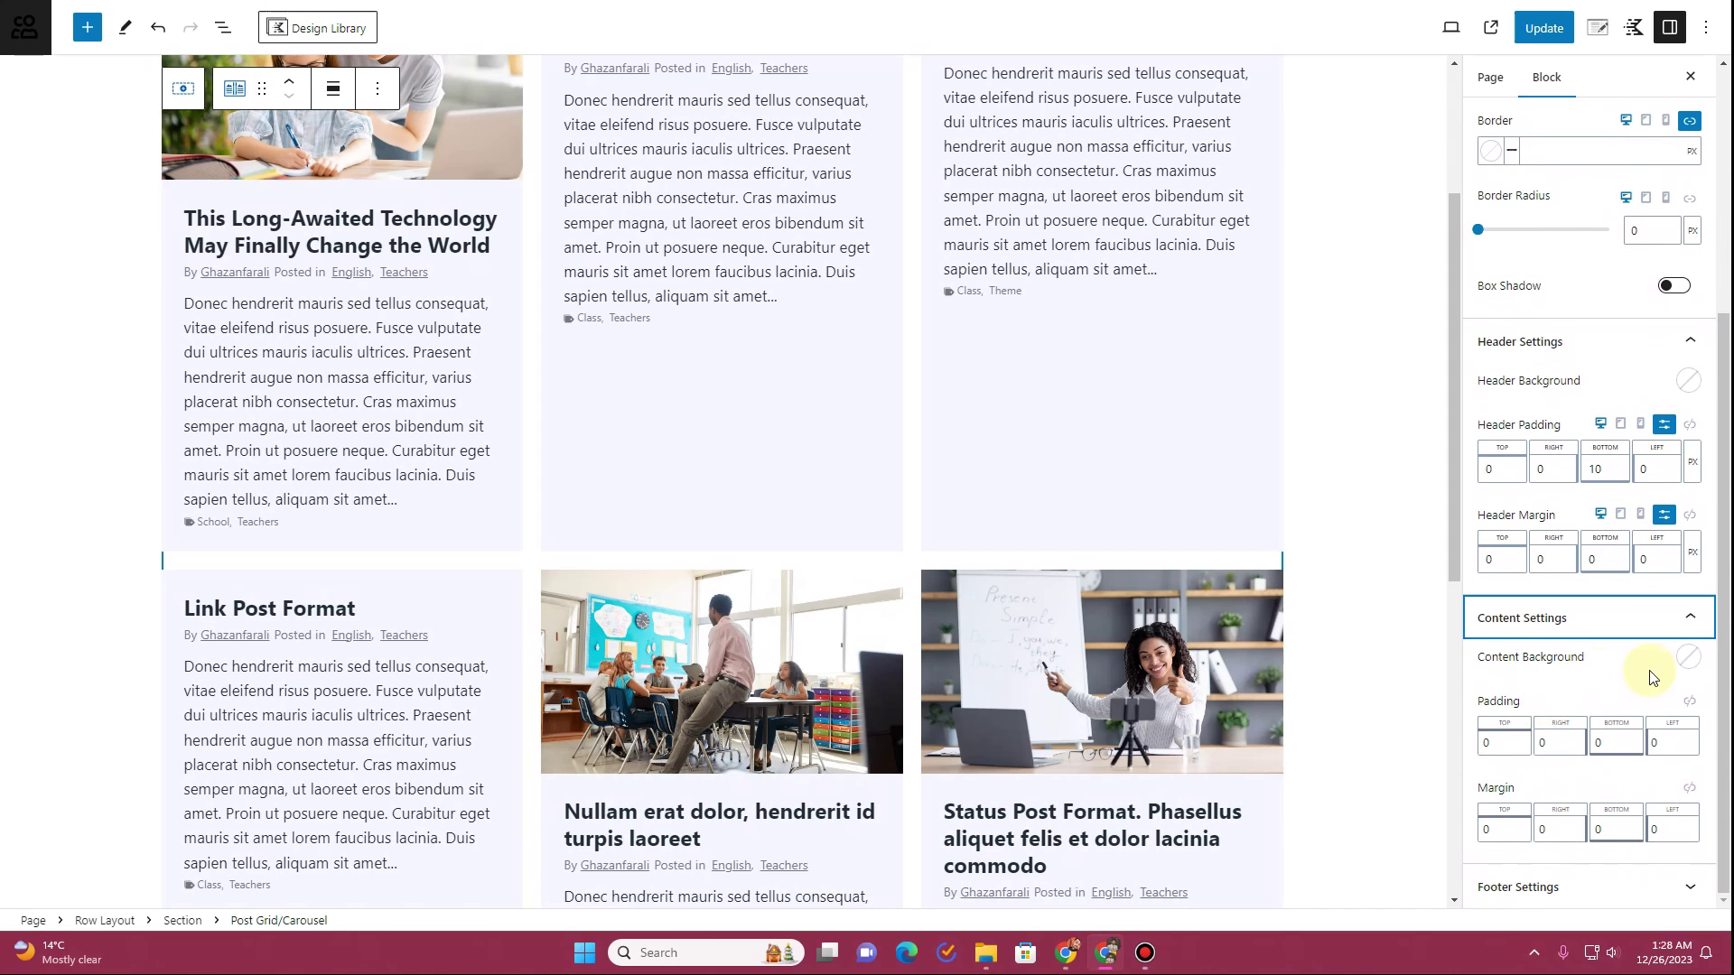
Try the dark blue palette colour 102989 as the posts' content background, and reset it
click(1689, 660)
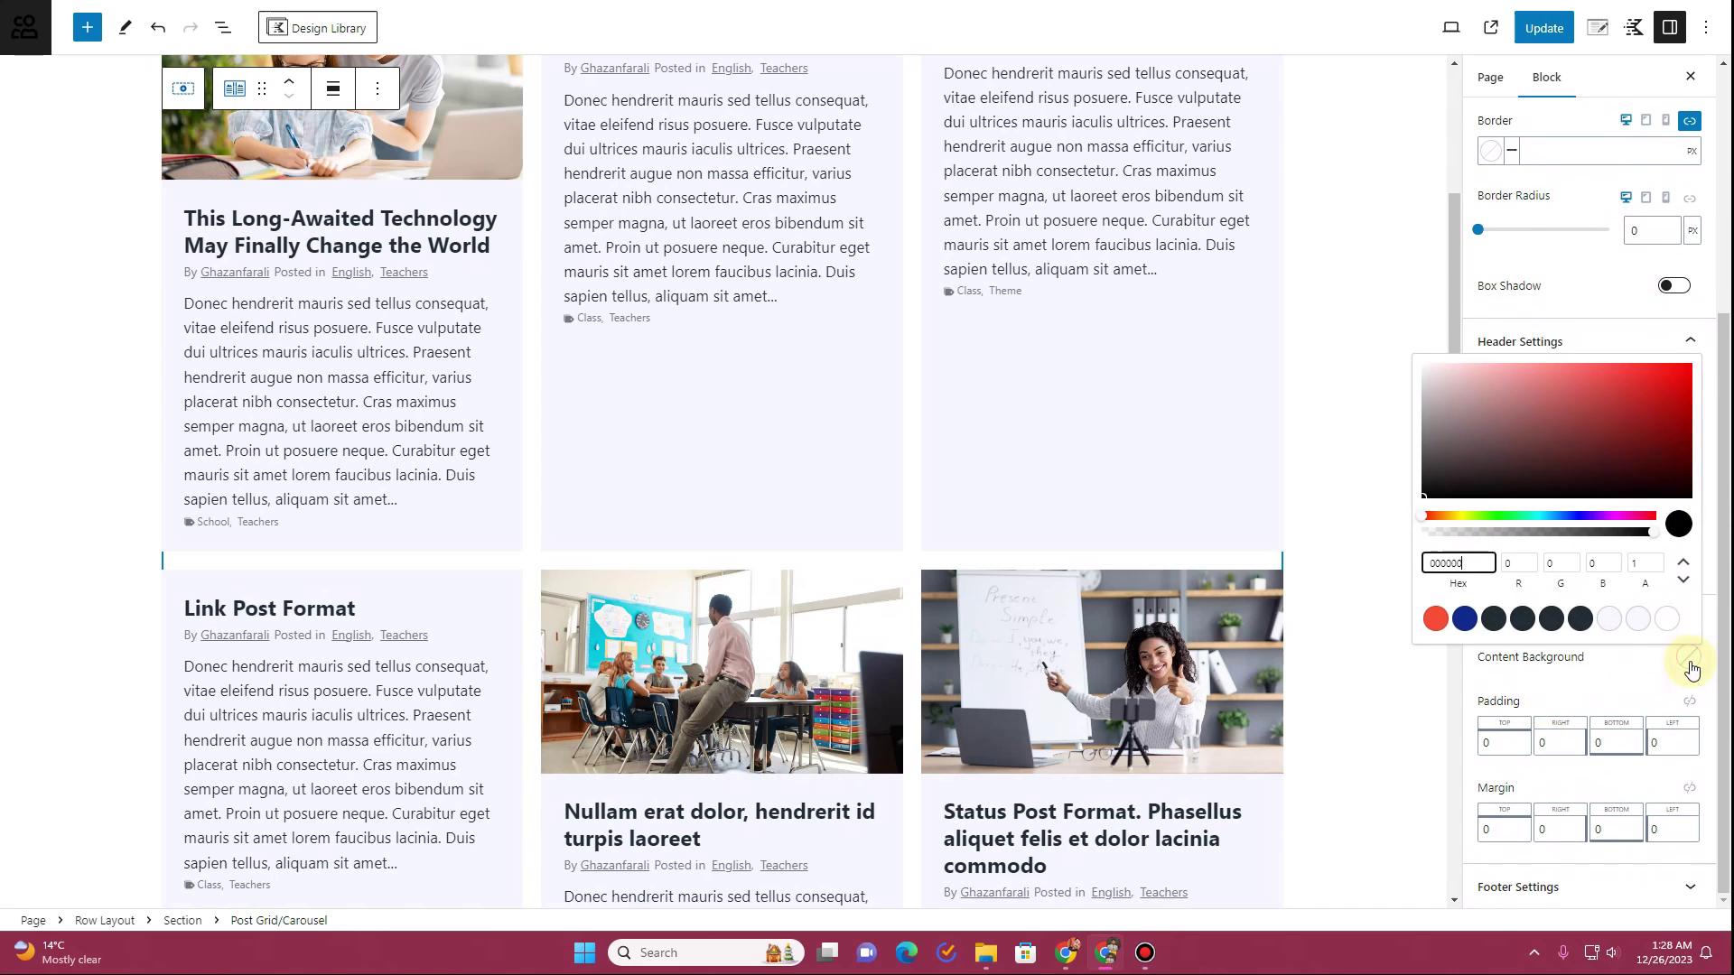
click(1465, 618)
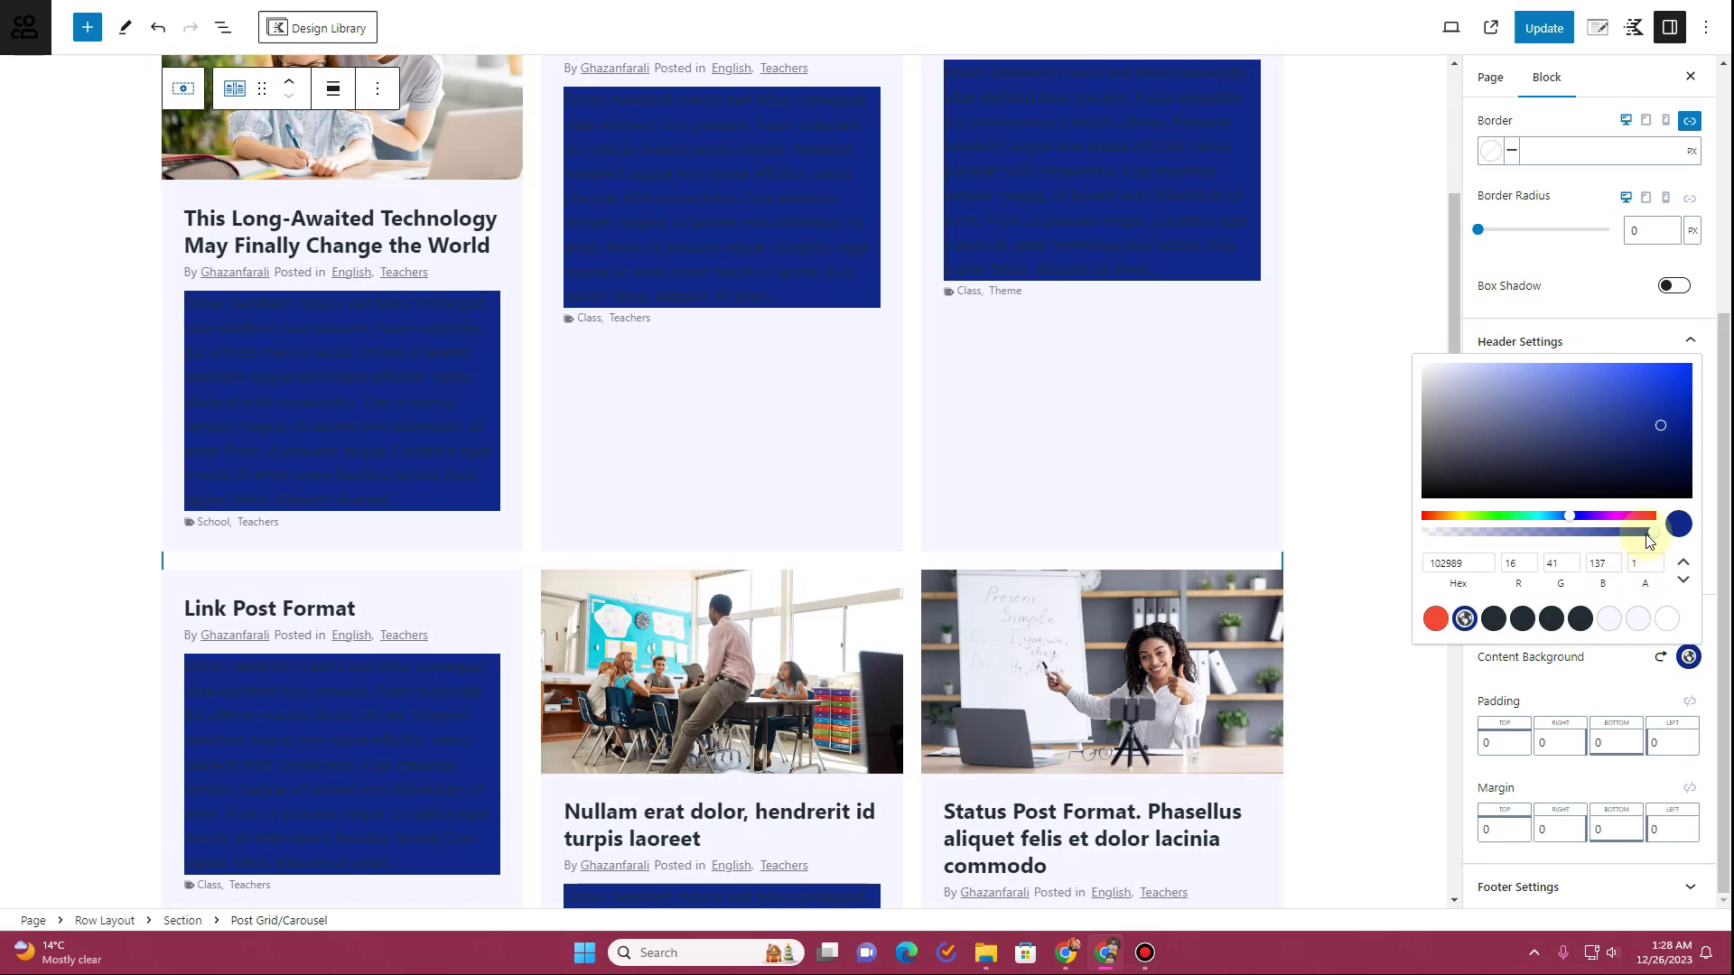
click(1660, 657)
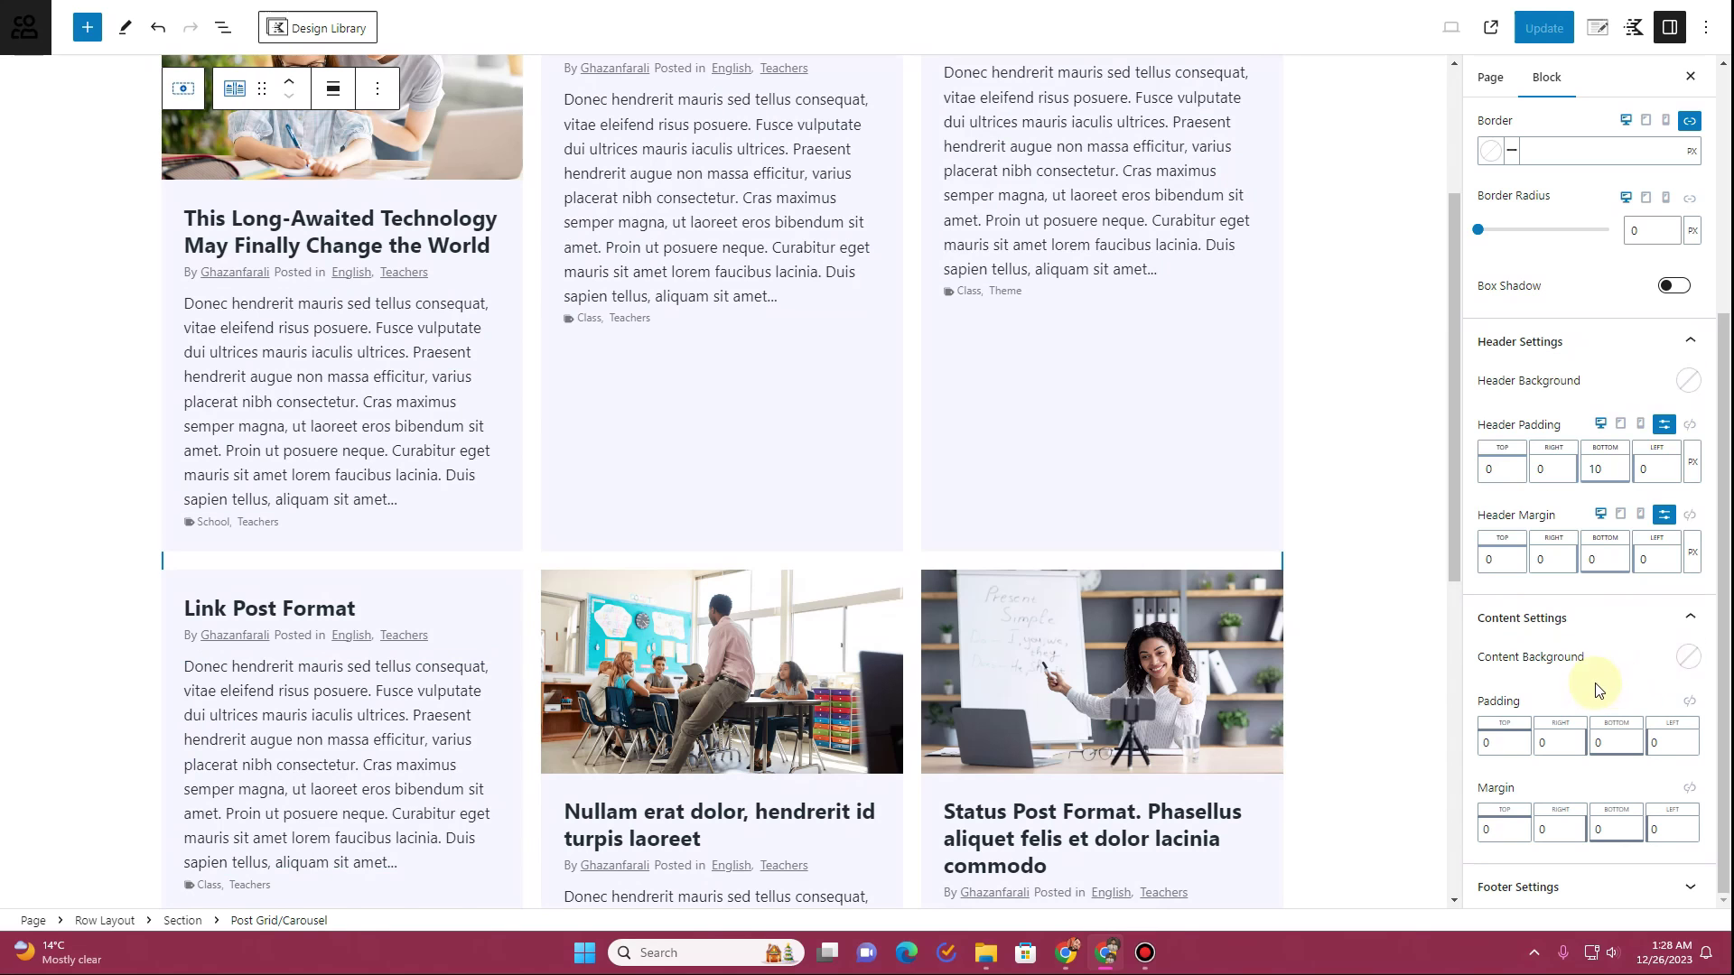
Try white FFFFFF as the footer background of the grid's posts, and reset it
click(1529, 892)
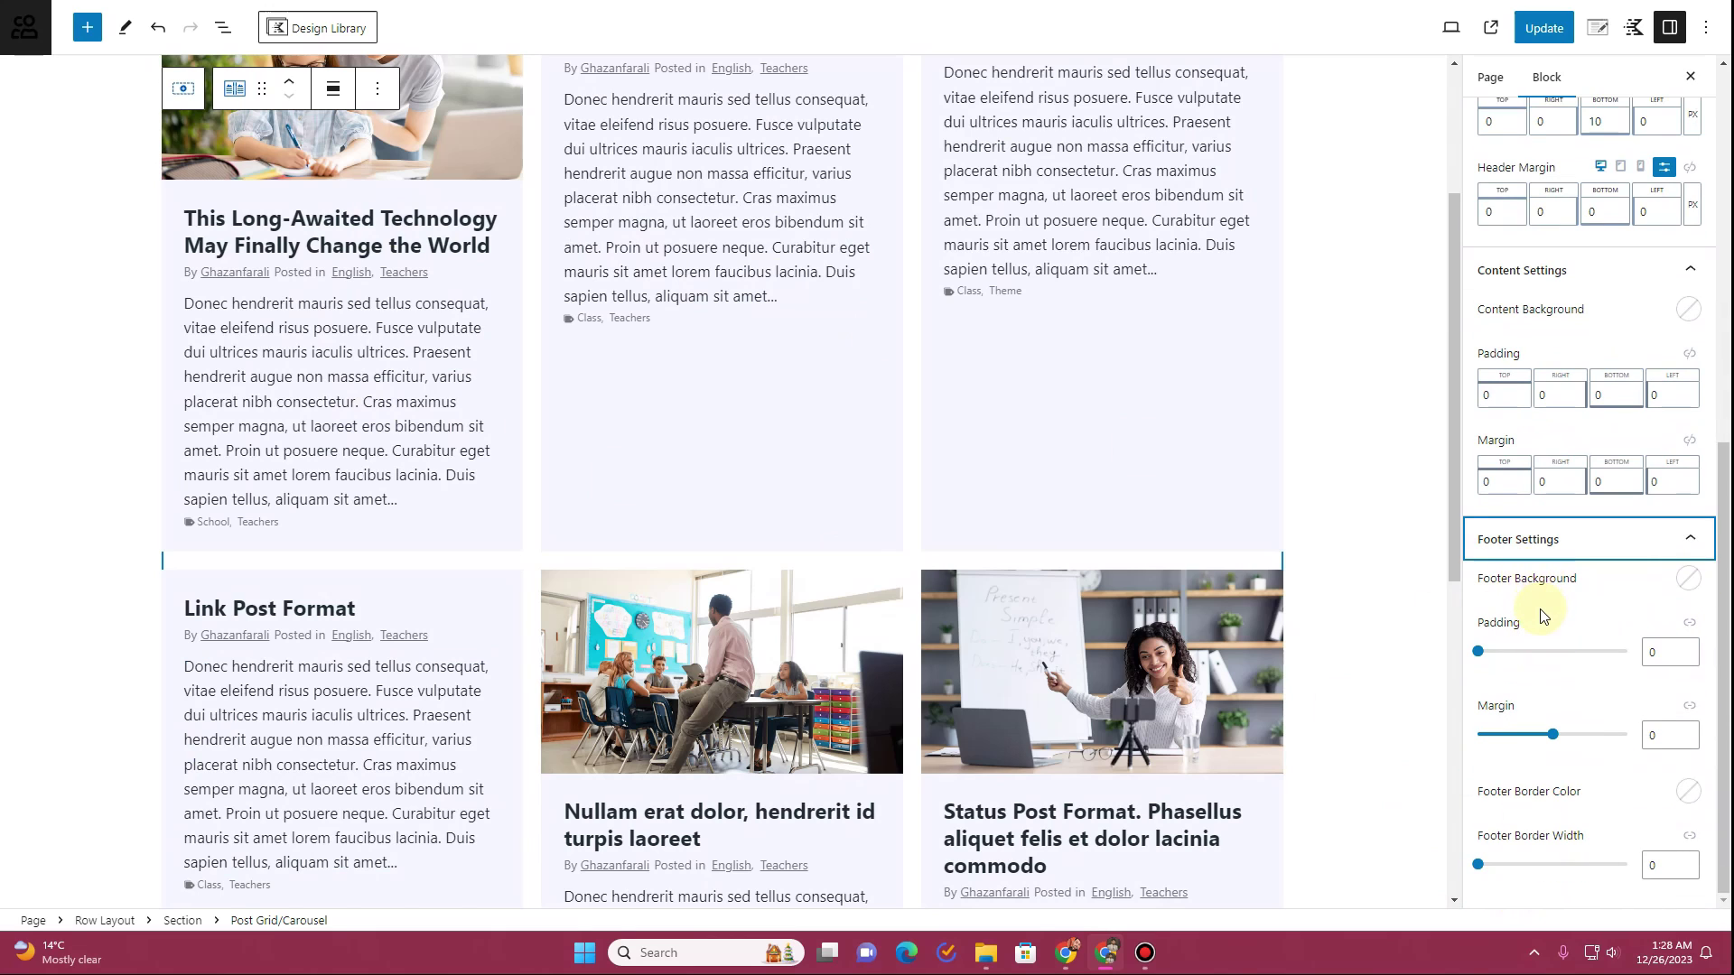
click(1684, 585)
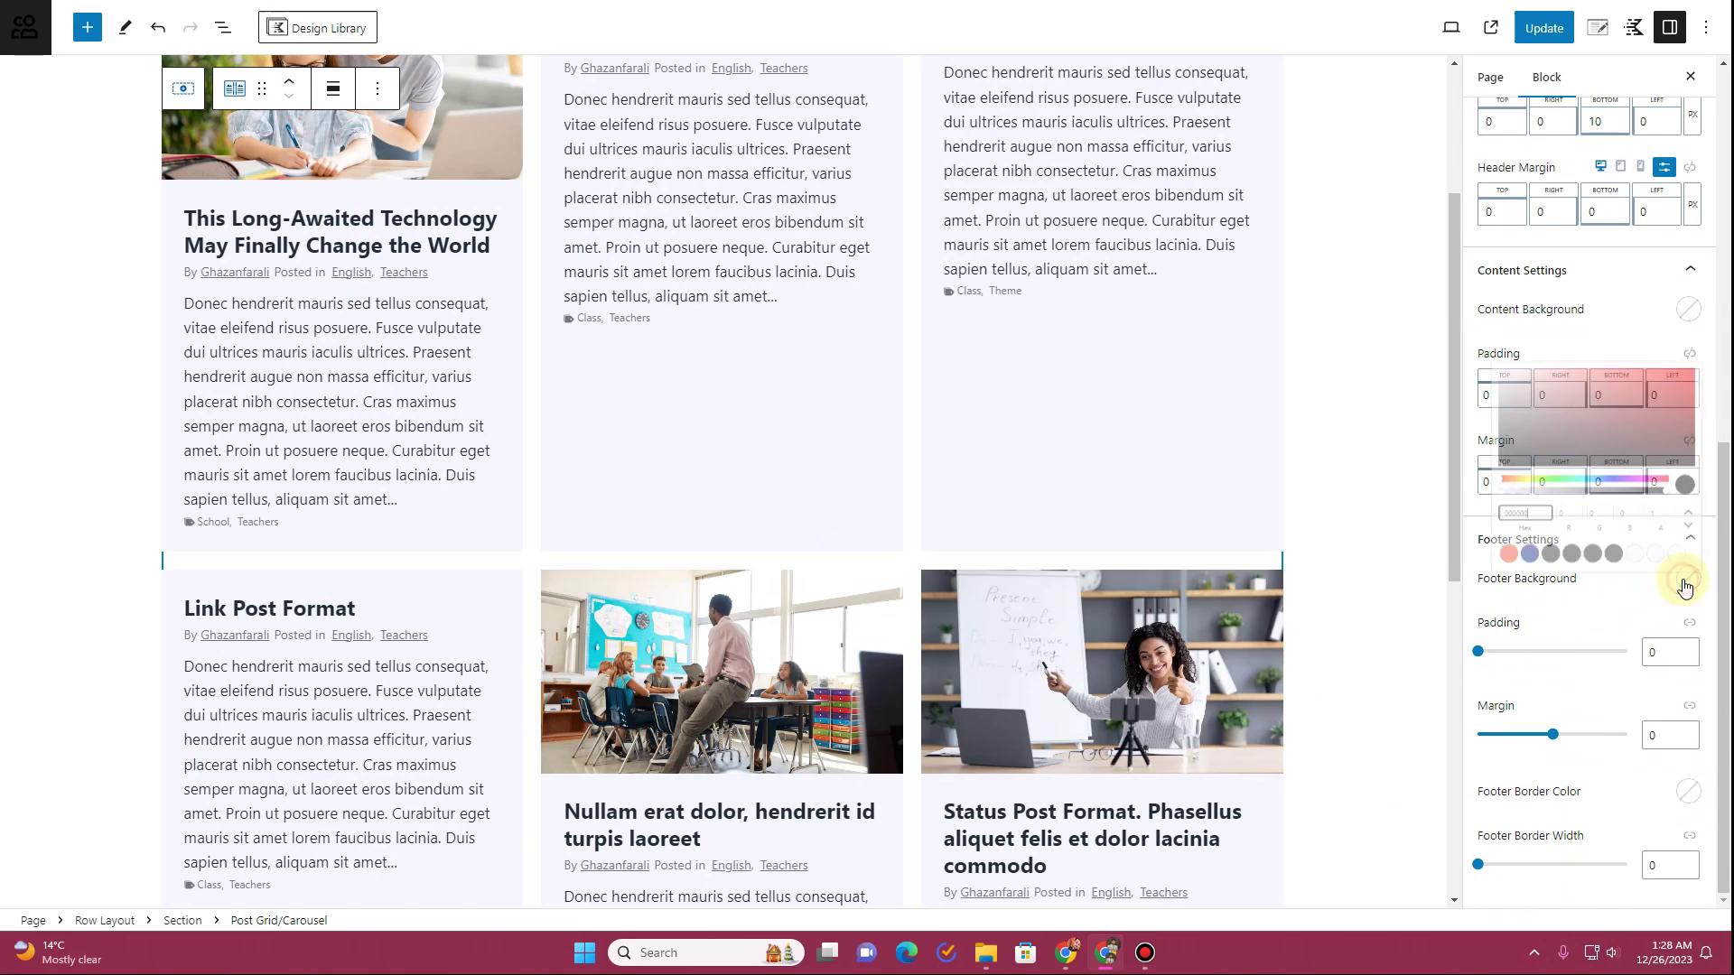
click(1668, 539)
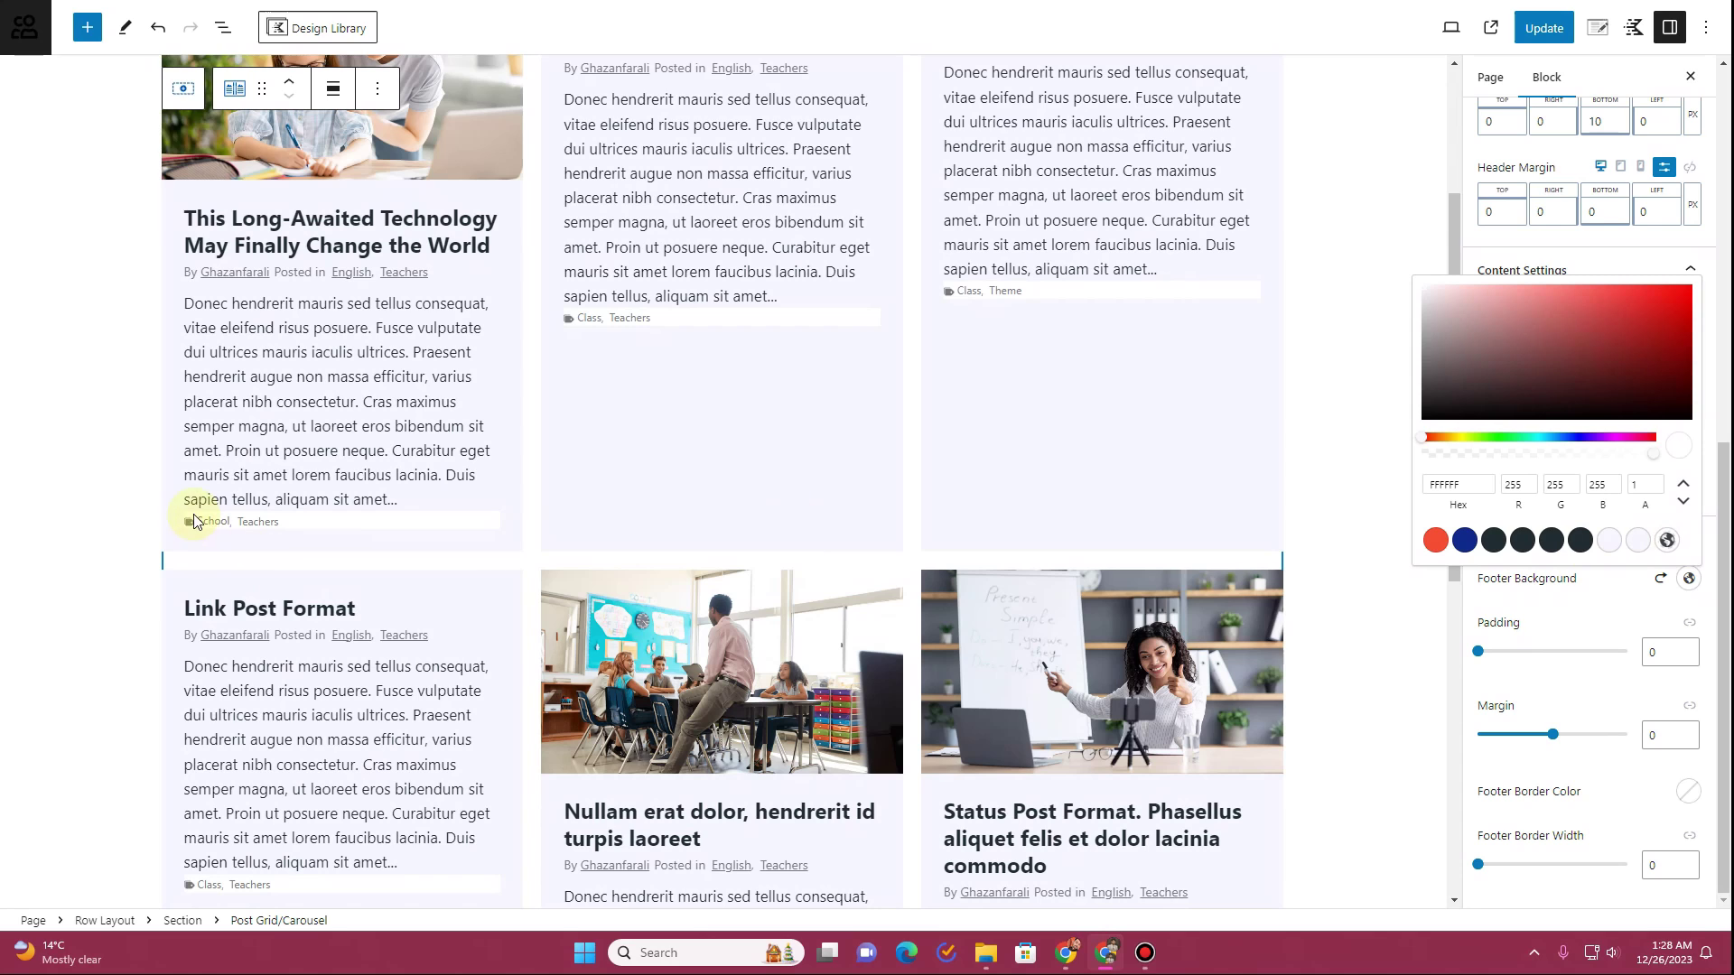
click(1660, 579)
Show the categories above the post titles with a bullet divider, and expand the categories' colour and typography settings
scroll(1525, 717, up, 10)
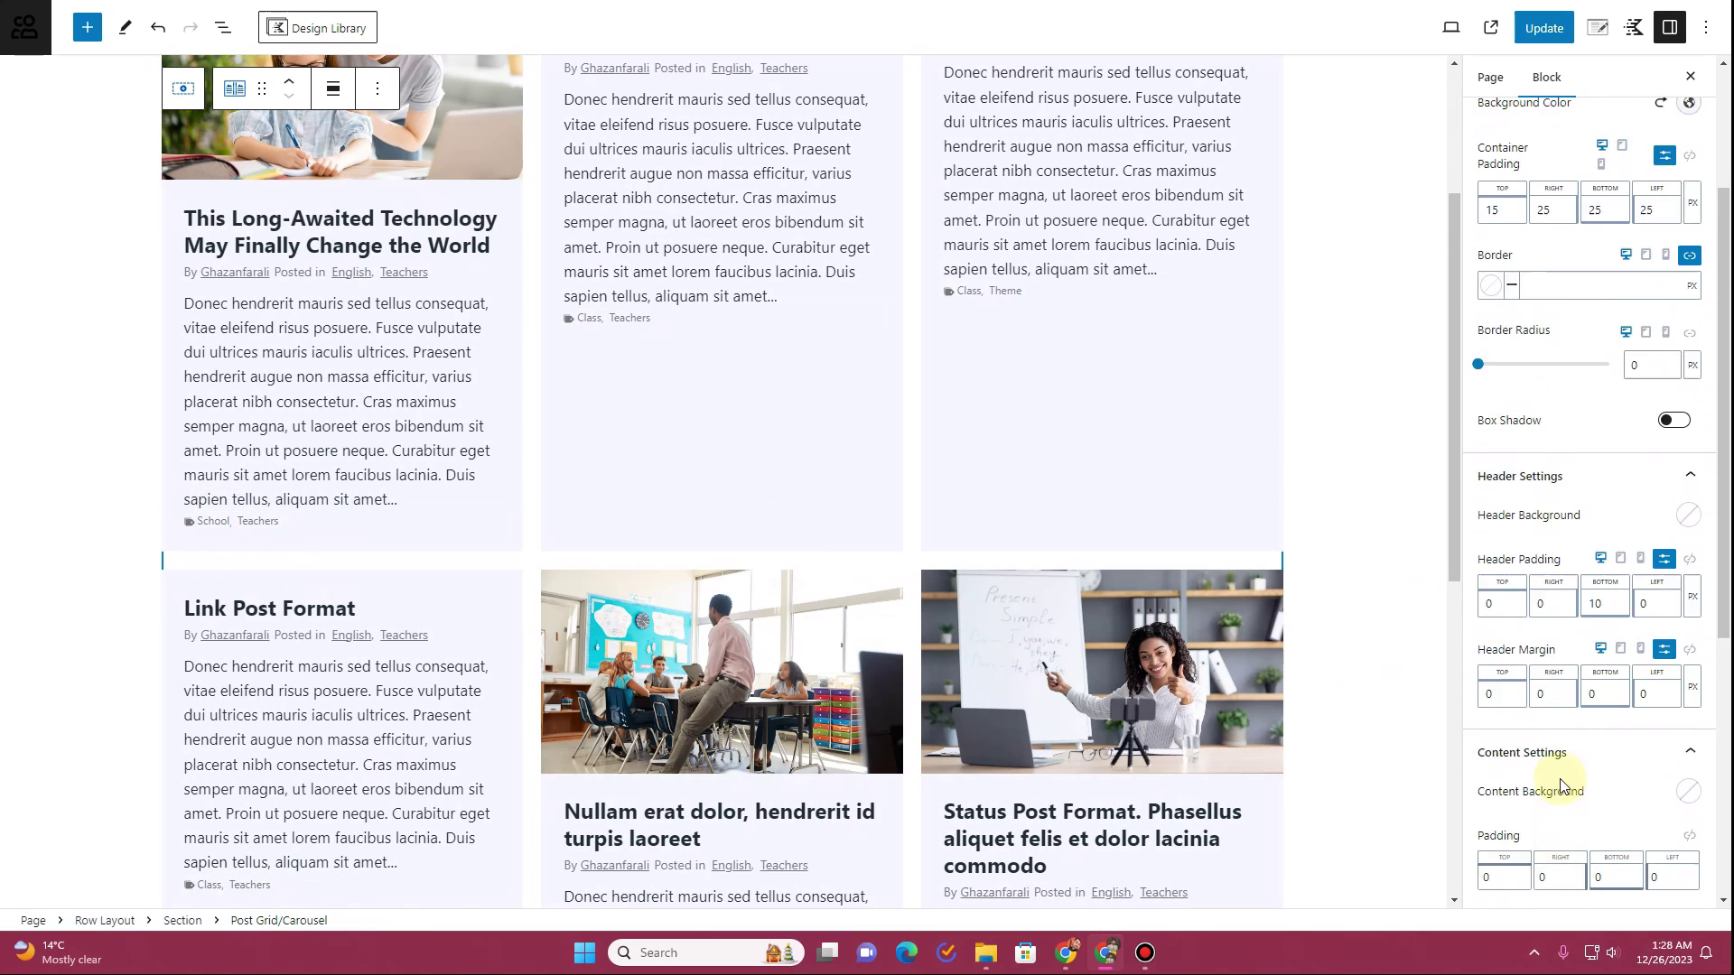
click(1661, 188)
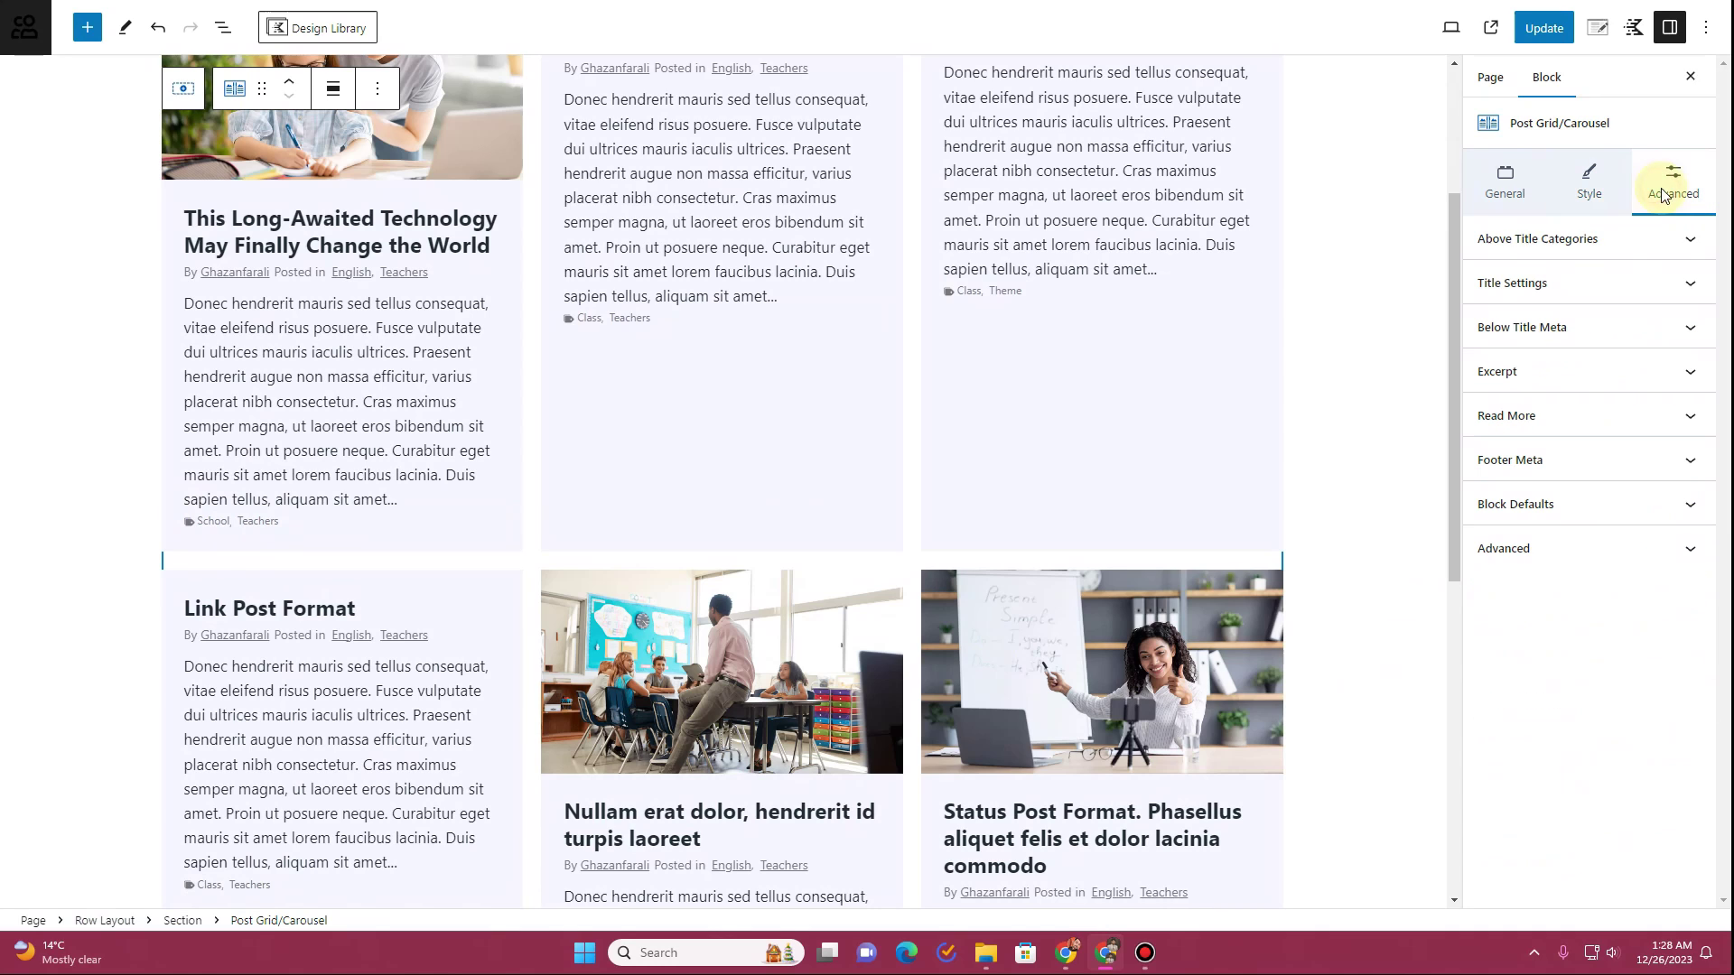
click(1598, 257)
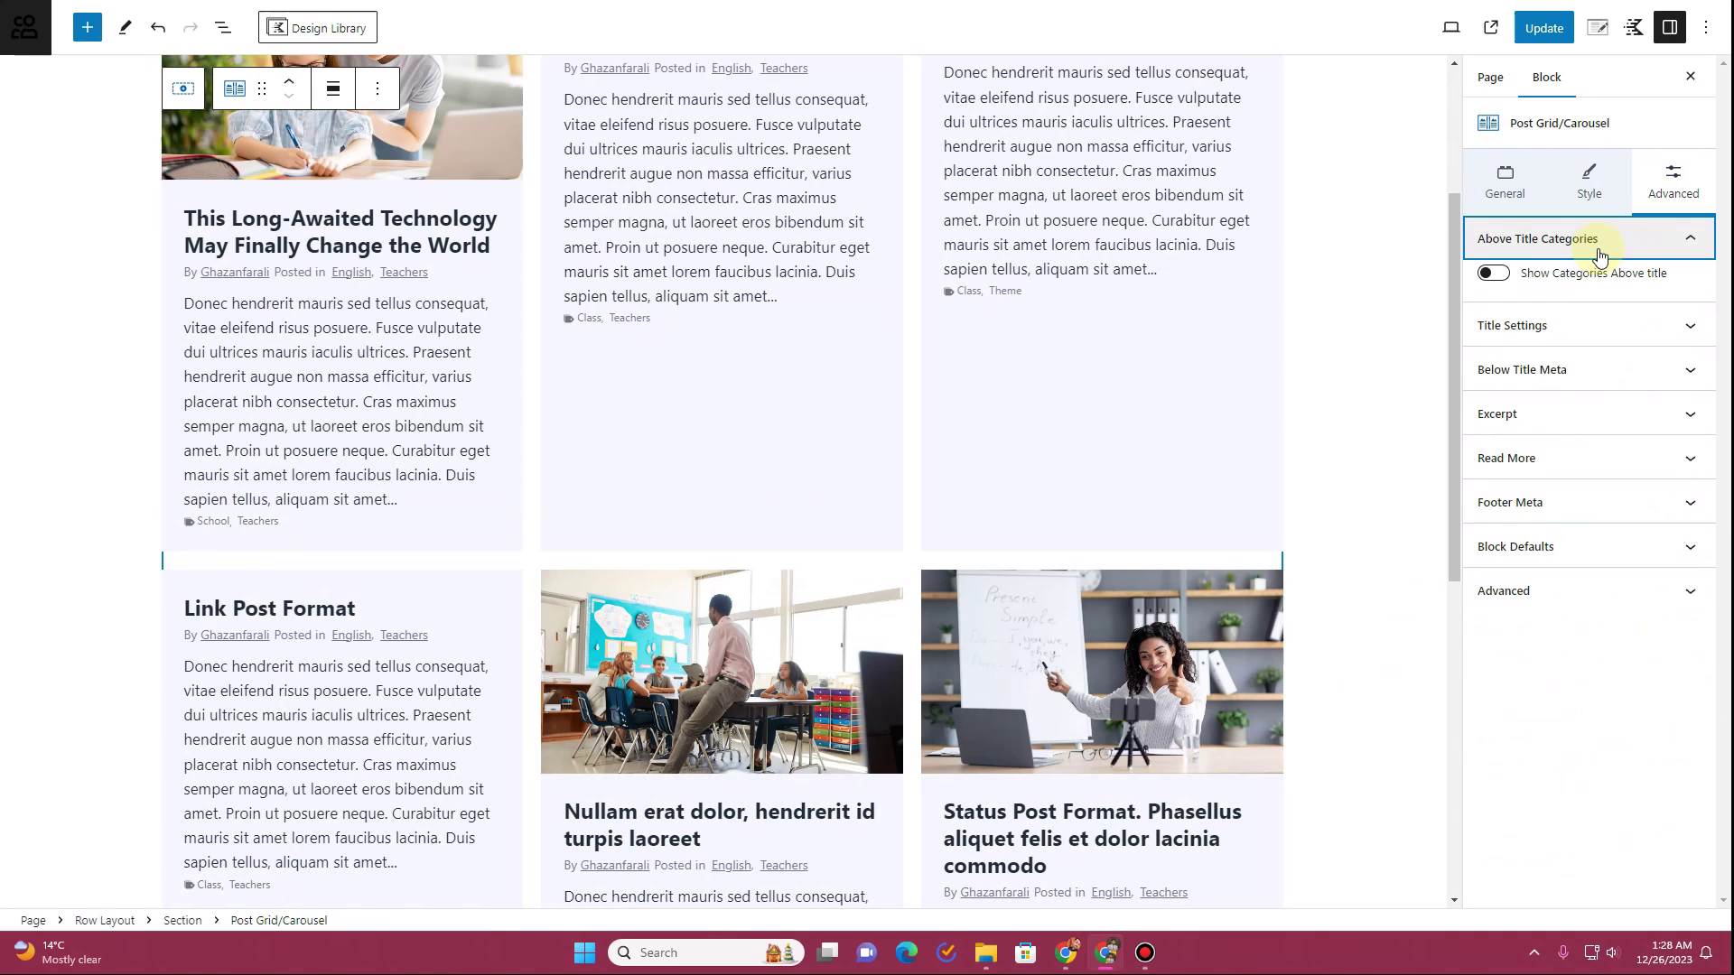
click(1495, 273)
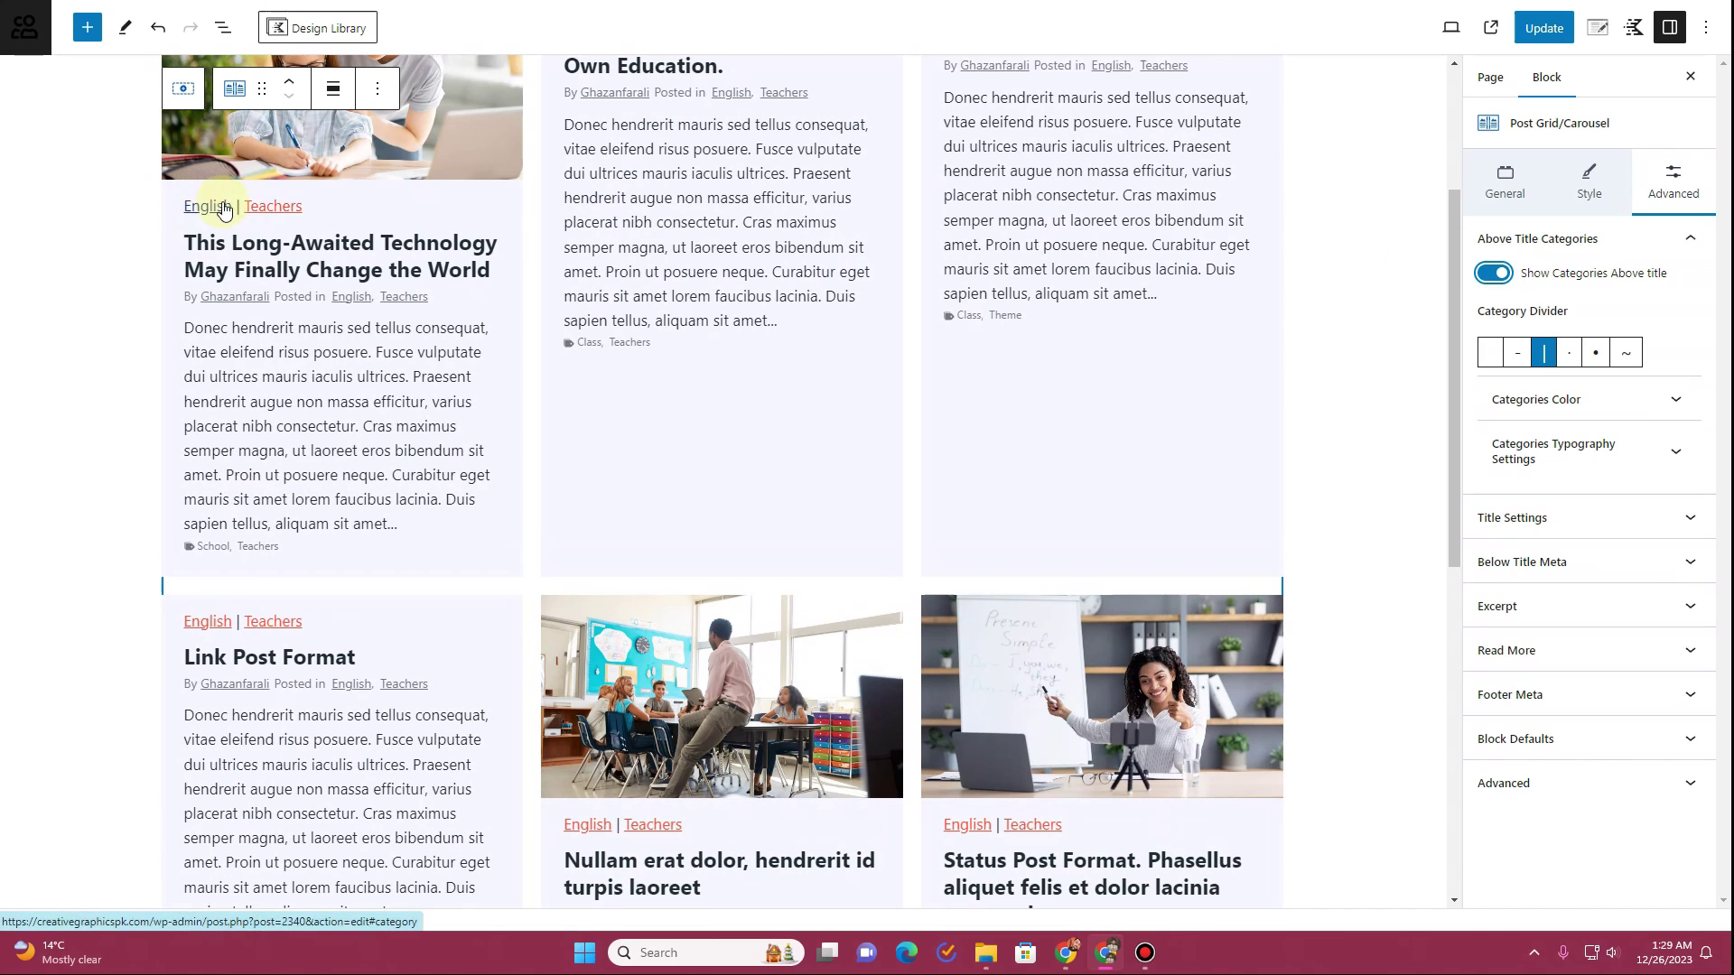
click(1596, 352)
click(1662, 408)
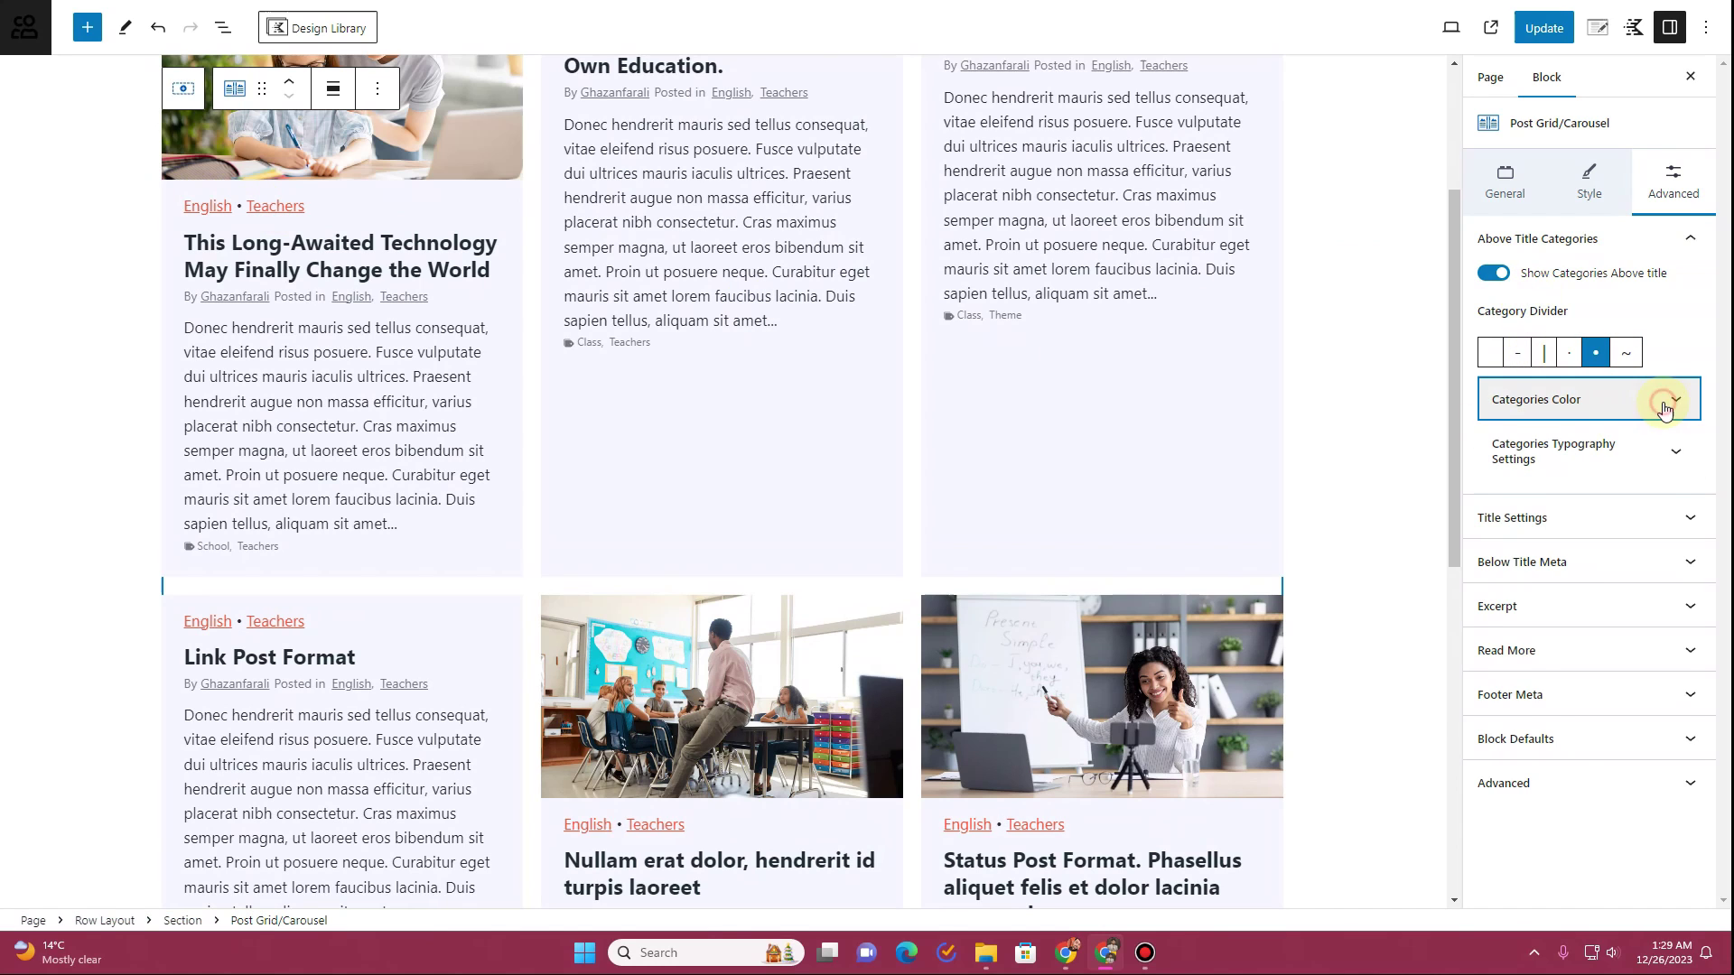
click(1671, 601)
scroll(1607, 597, down, 5)
Set the post grid's normal title colour to the dark blue Accent - alt palette colour
click(1614, 625)
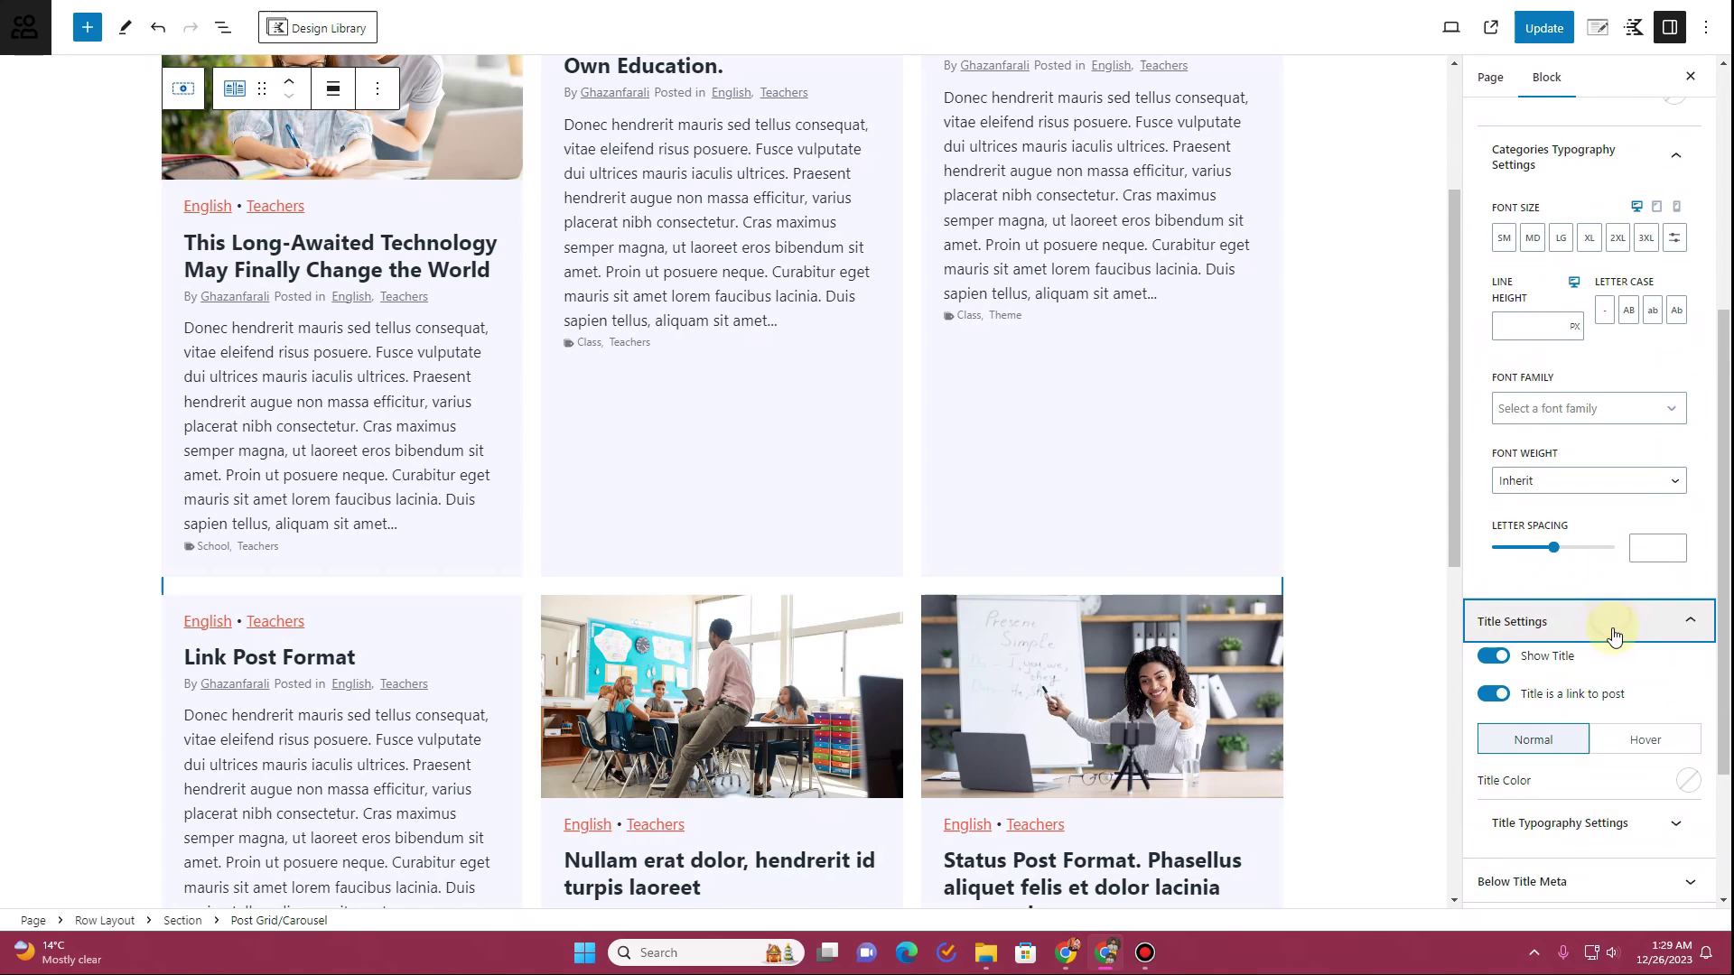
scroll(1594, 639, down, 3)
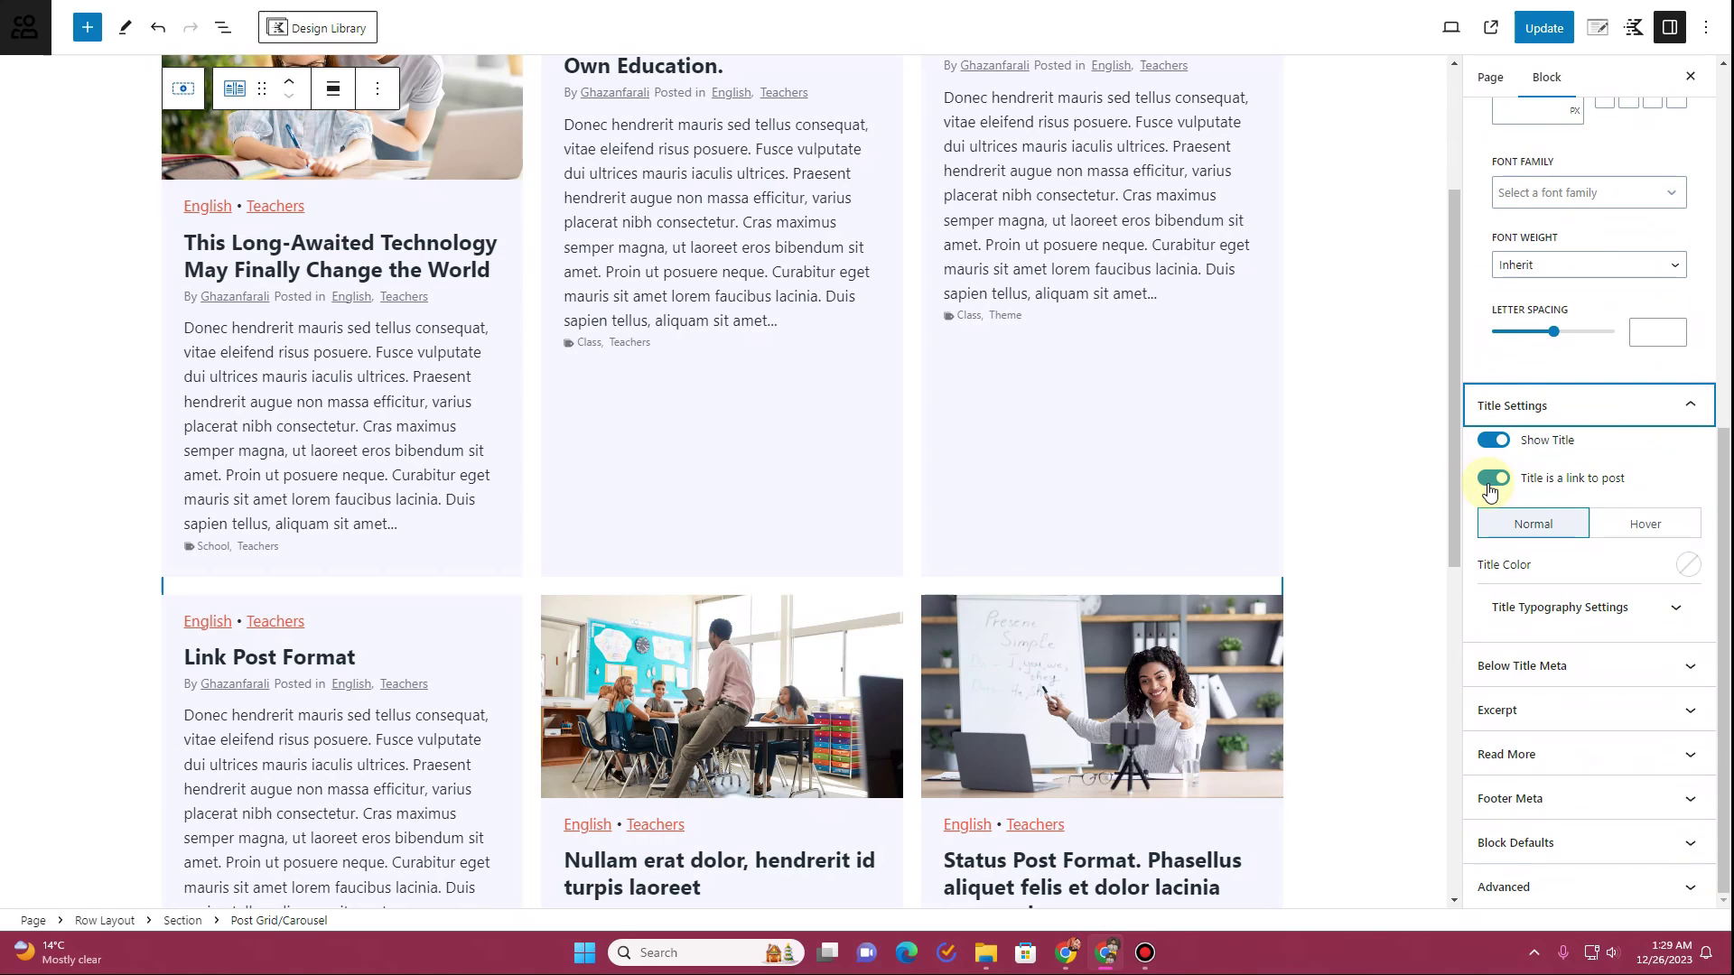
click(1687, 569)
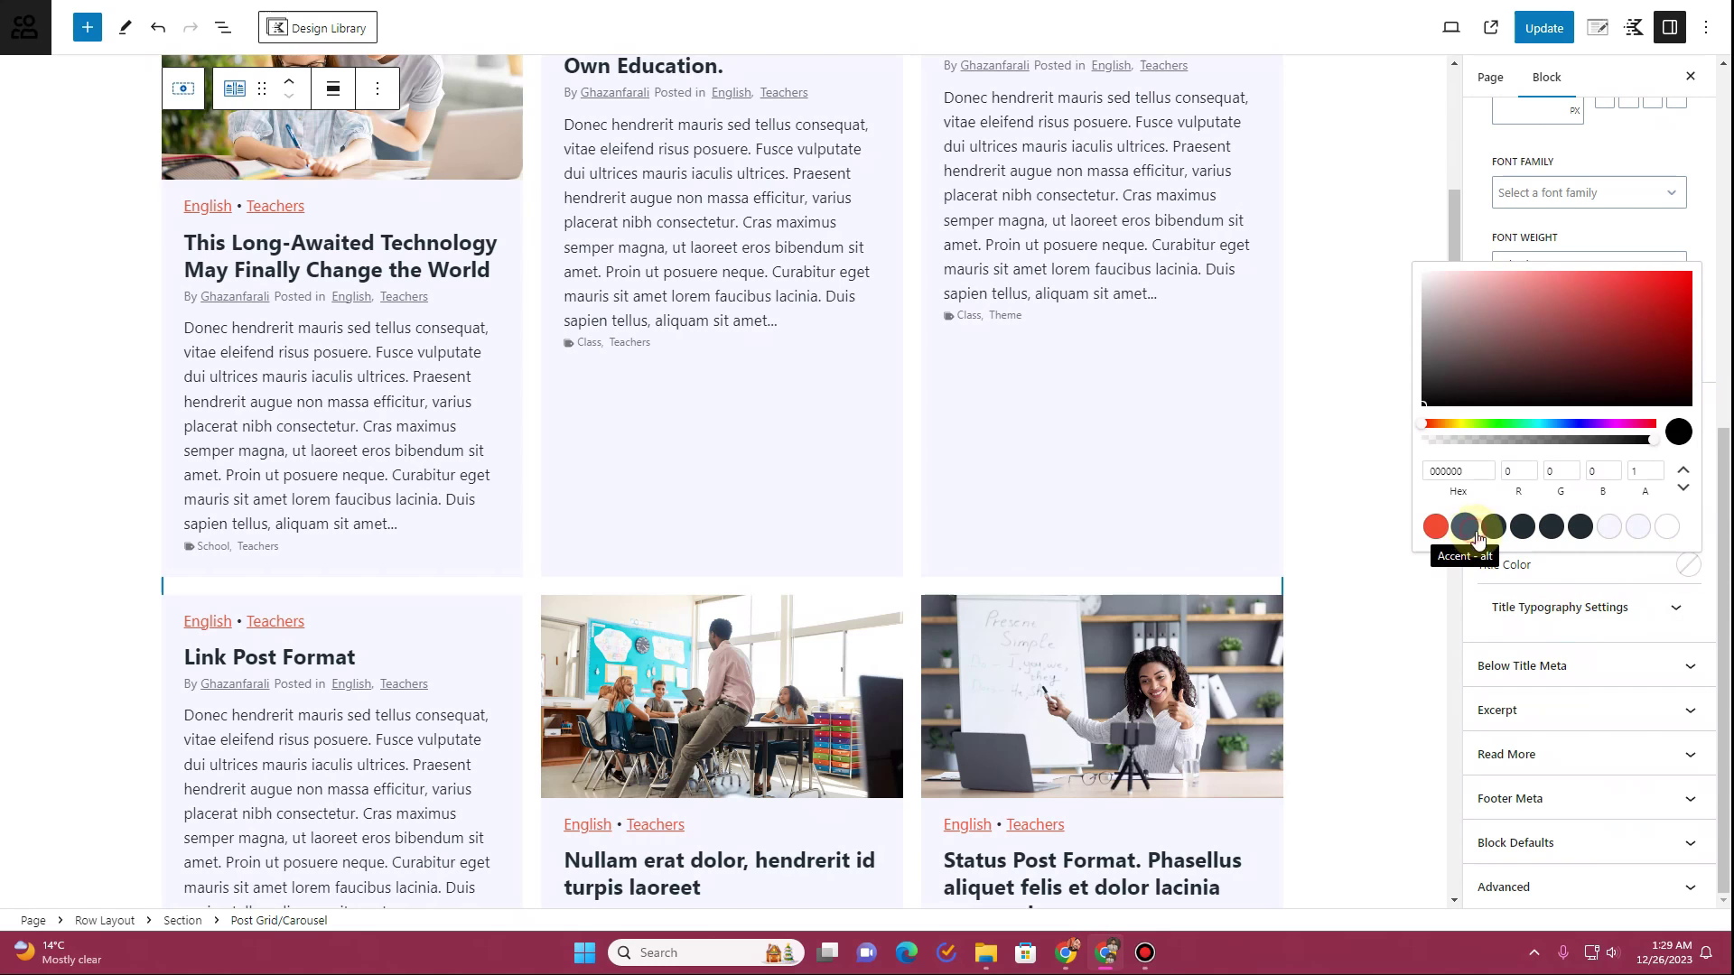
click(1464, 527)
click(1576, 255)
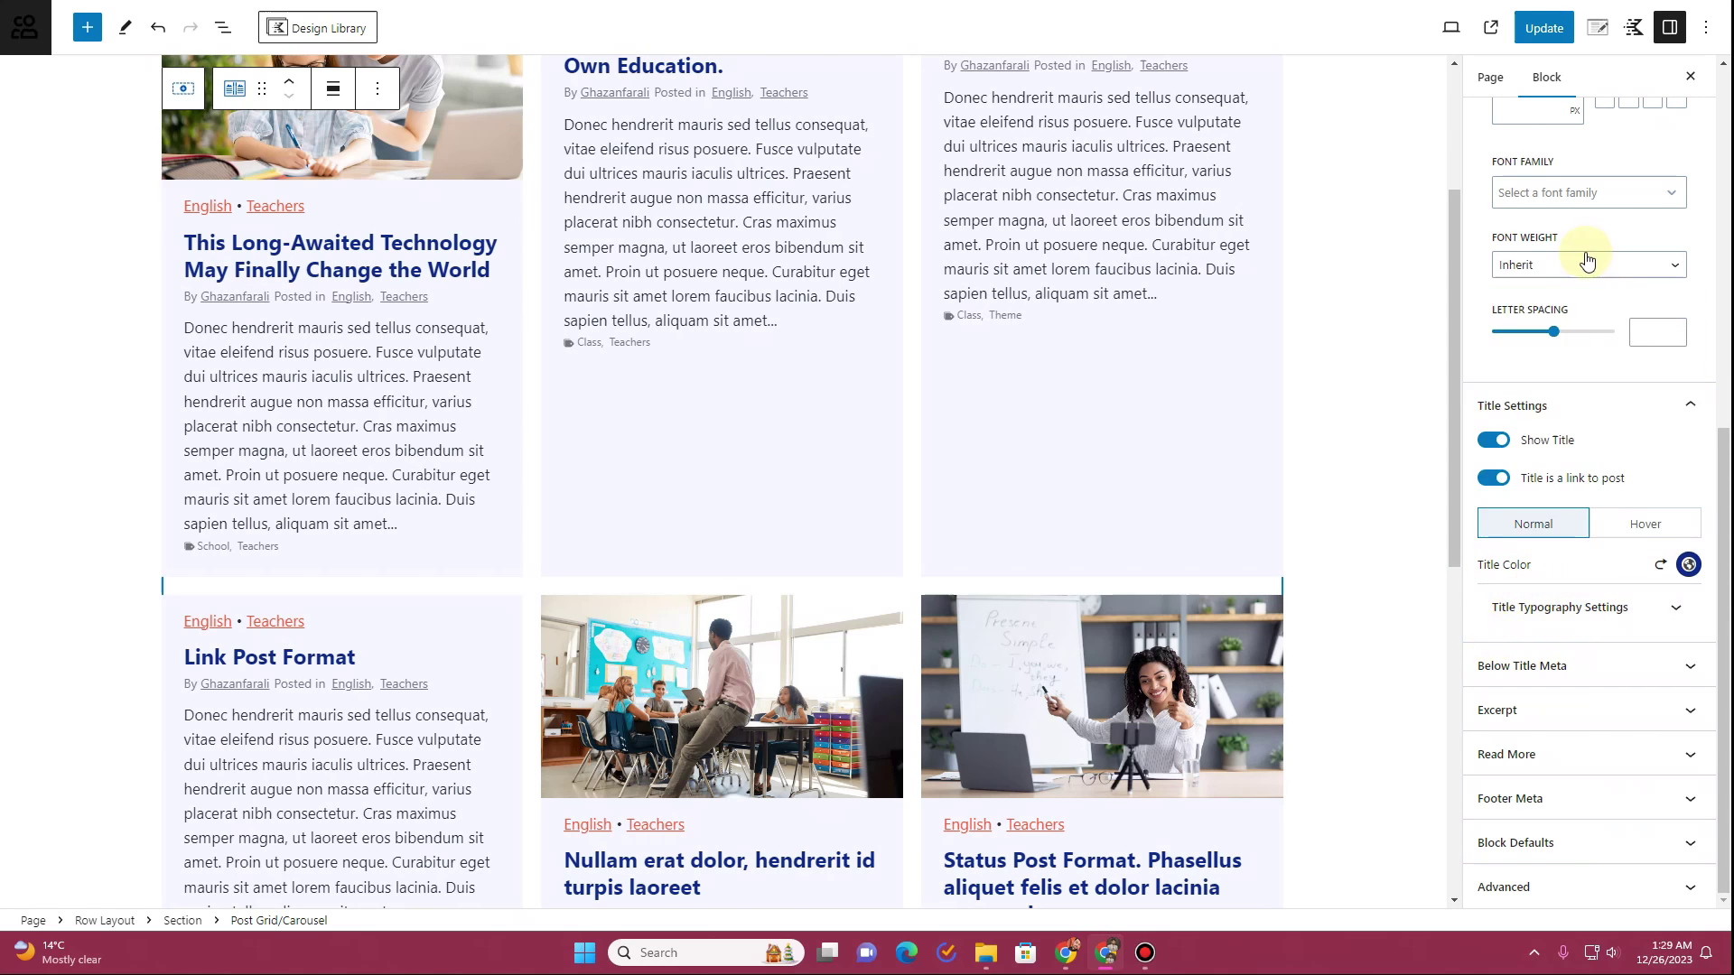
Hide the categories above the post titles, and turn off the author and category in the meta below the titles
scroll(1571, 262, up, 7)
click(1509, 253)
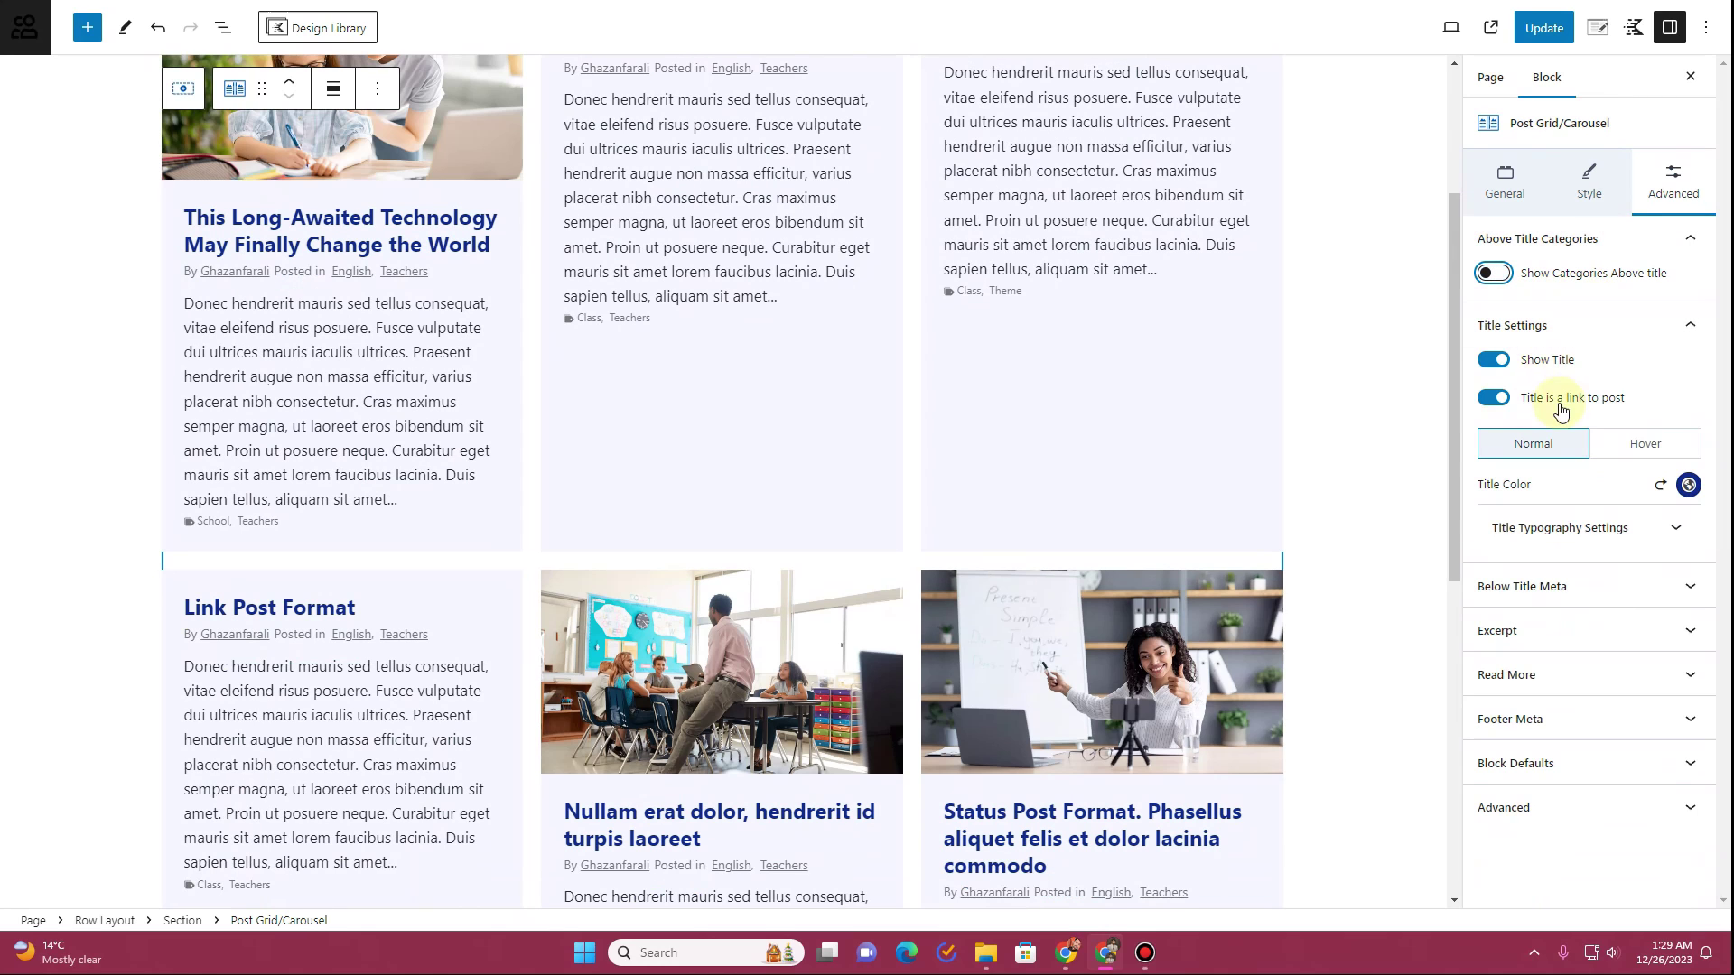
click(1565, 583)
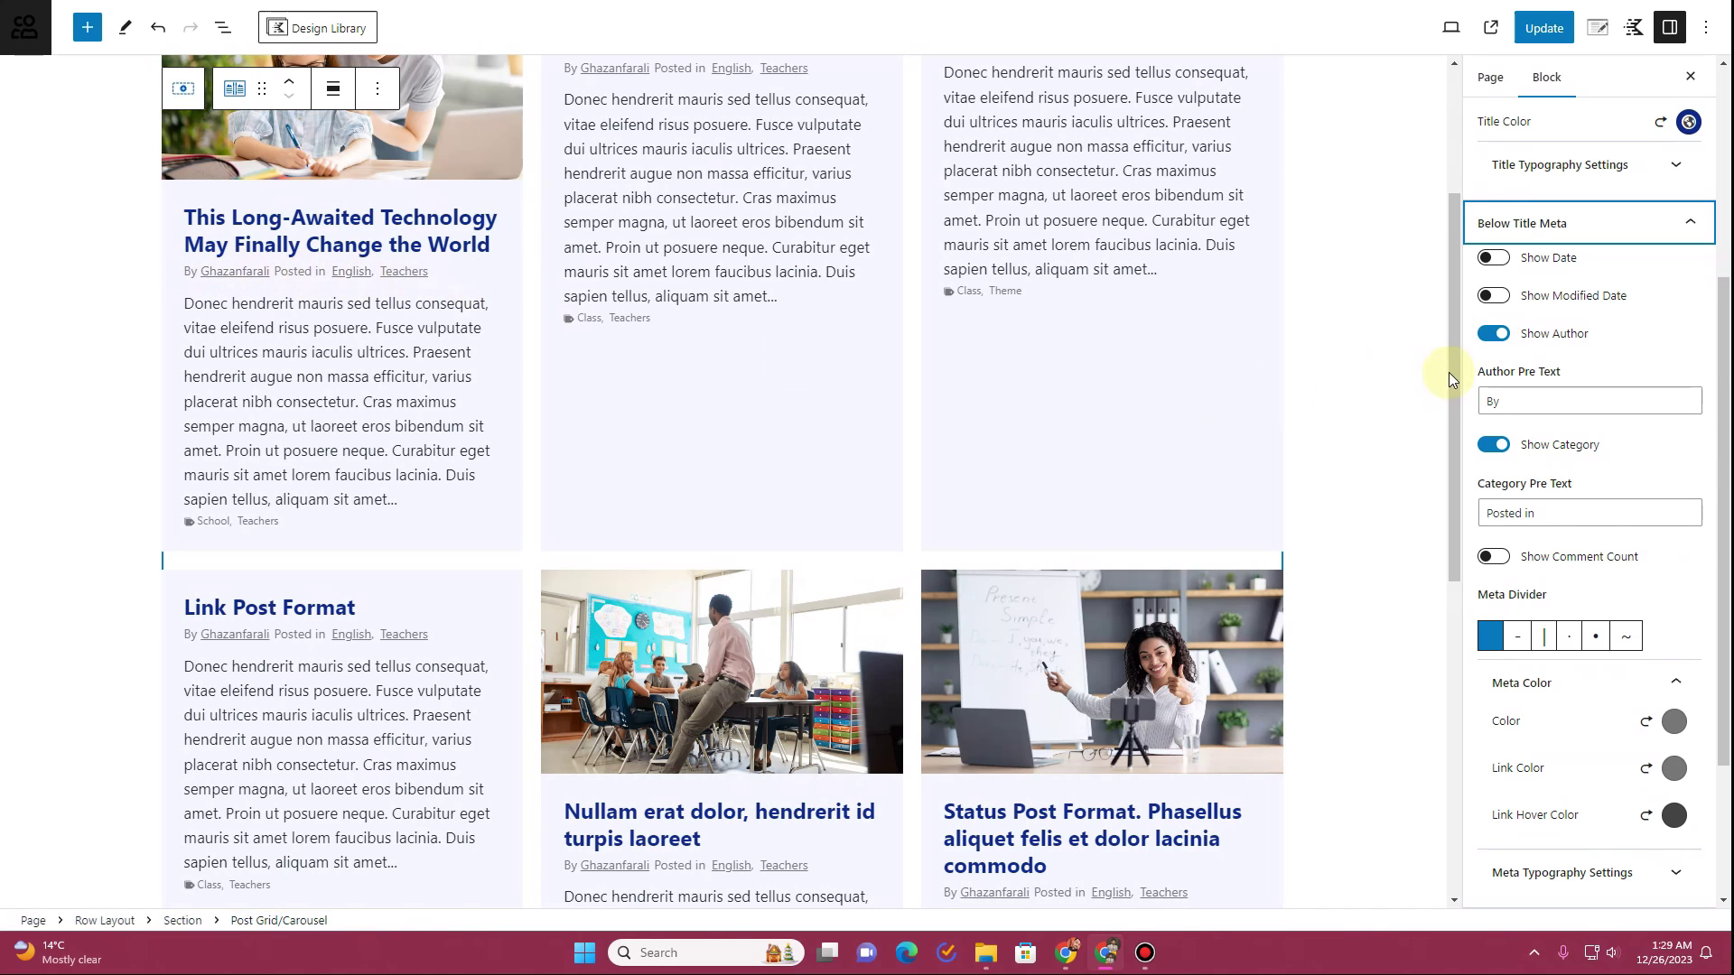
click(1494, 336)
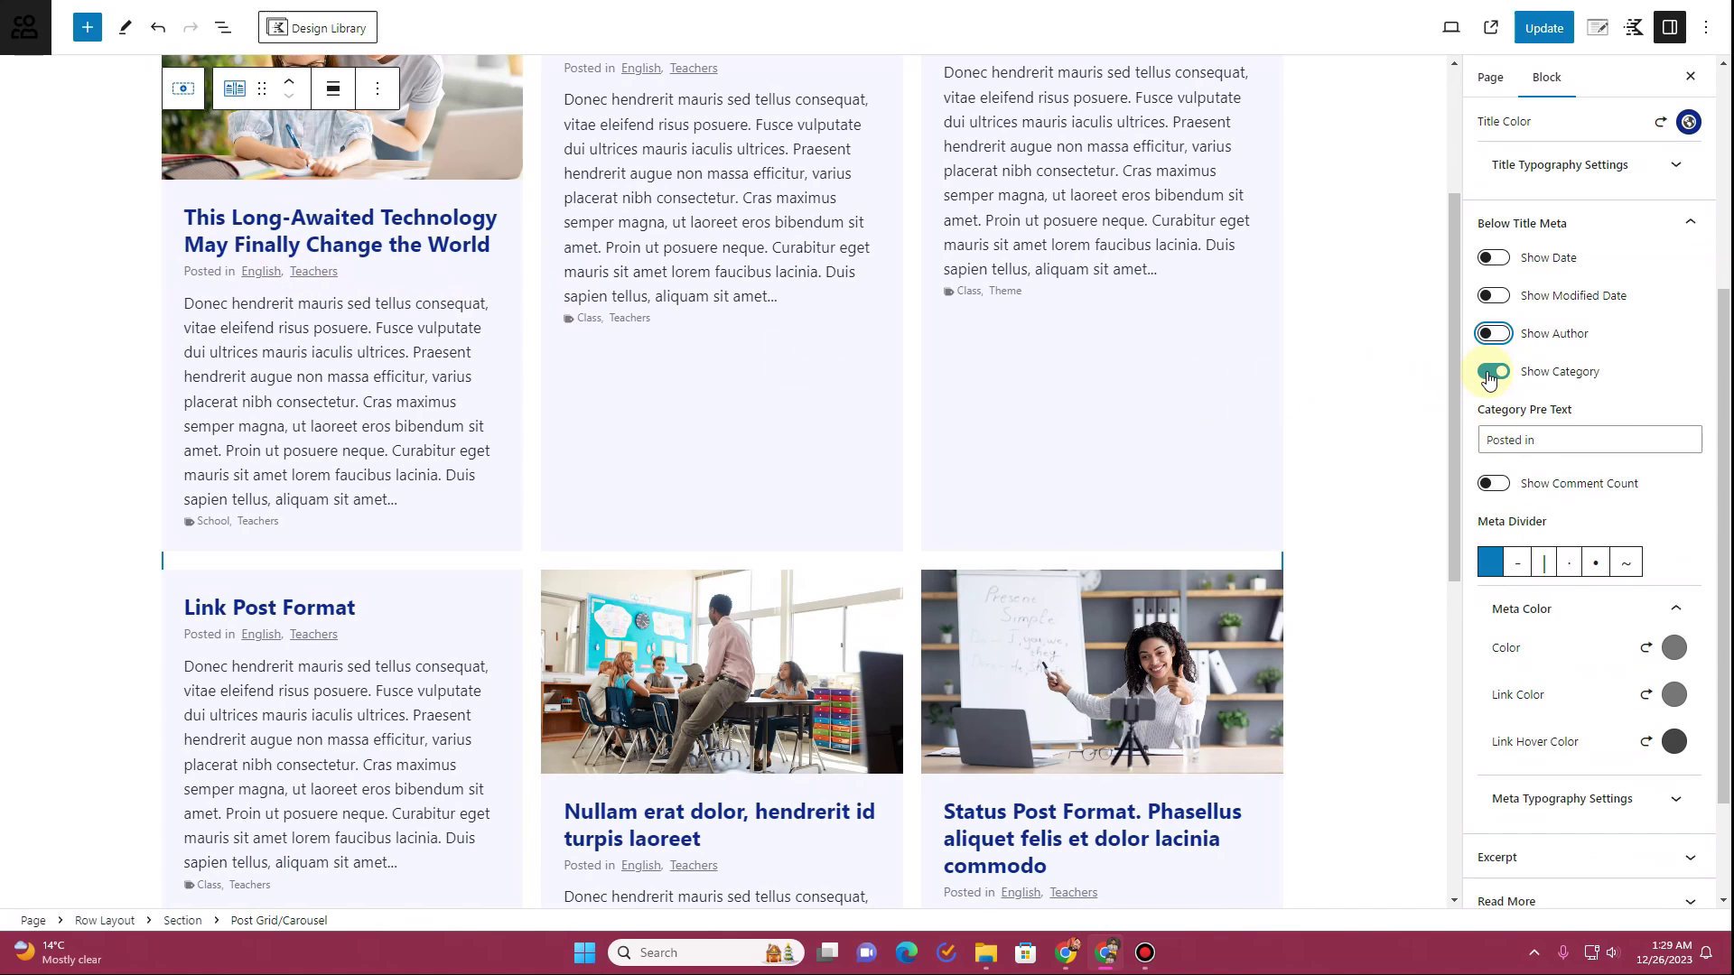
click(1491, 375)
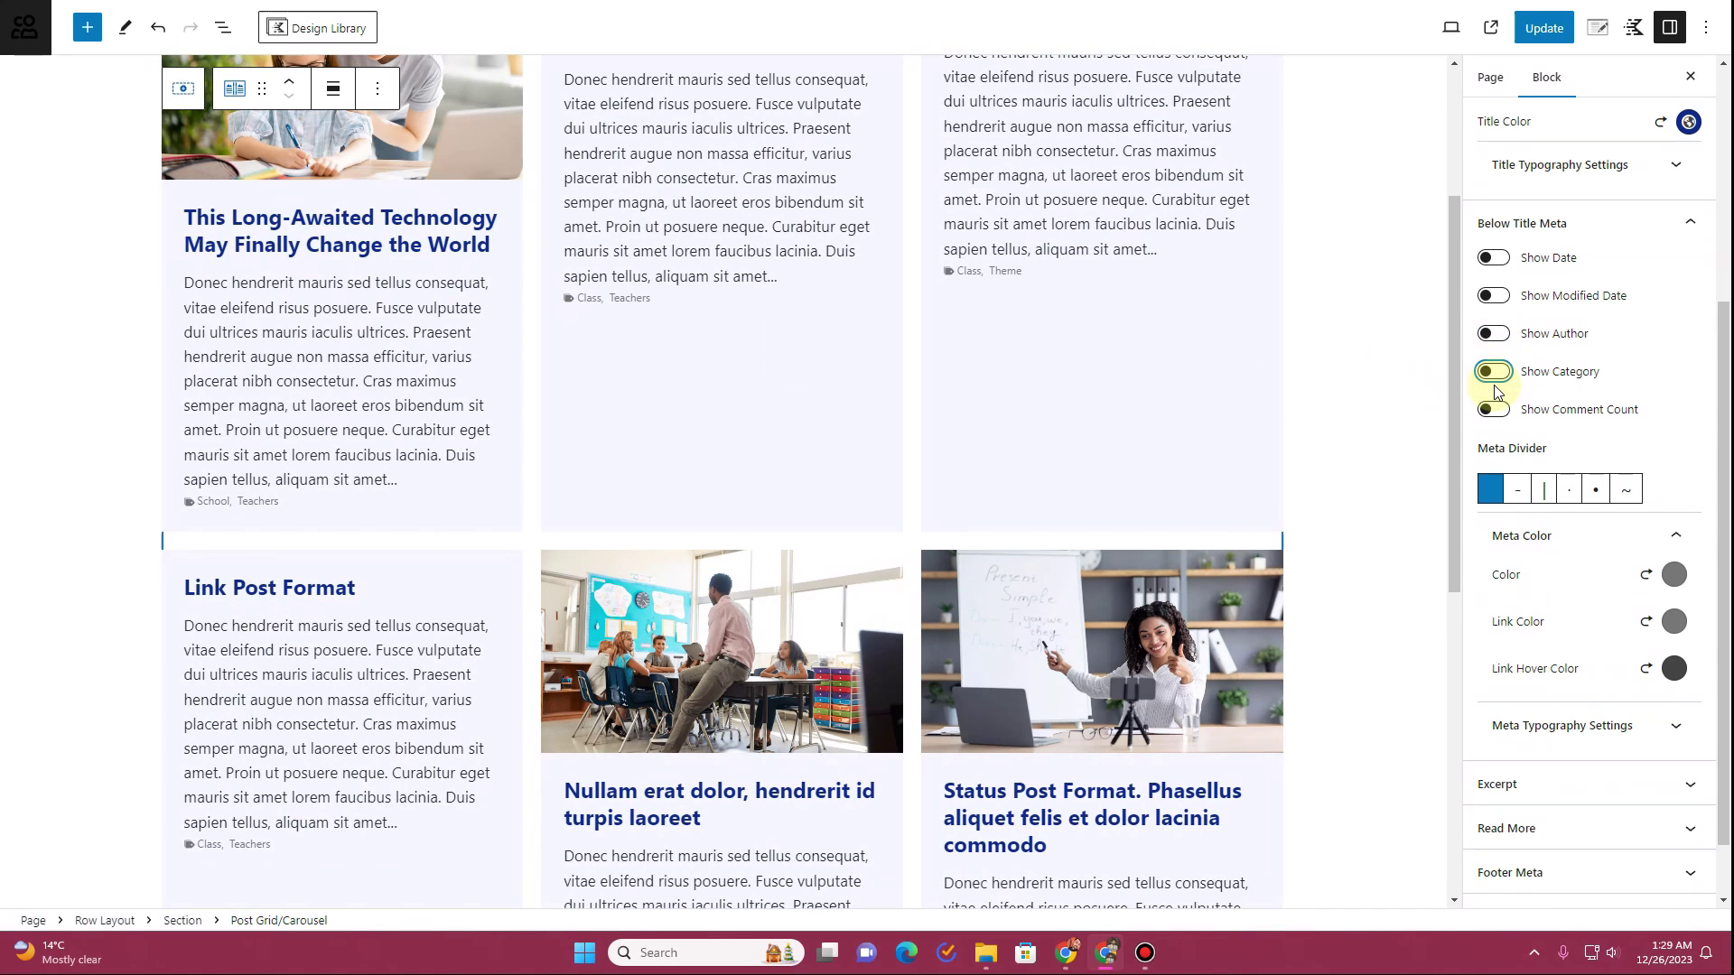
Expand the post grid's excerpt settings and examine the colour, typography and custom length options
scroll(1507, 427, down, 1)
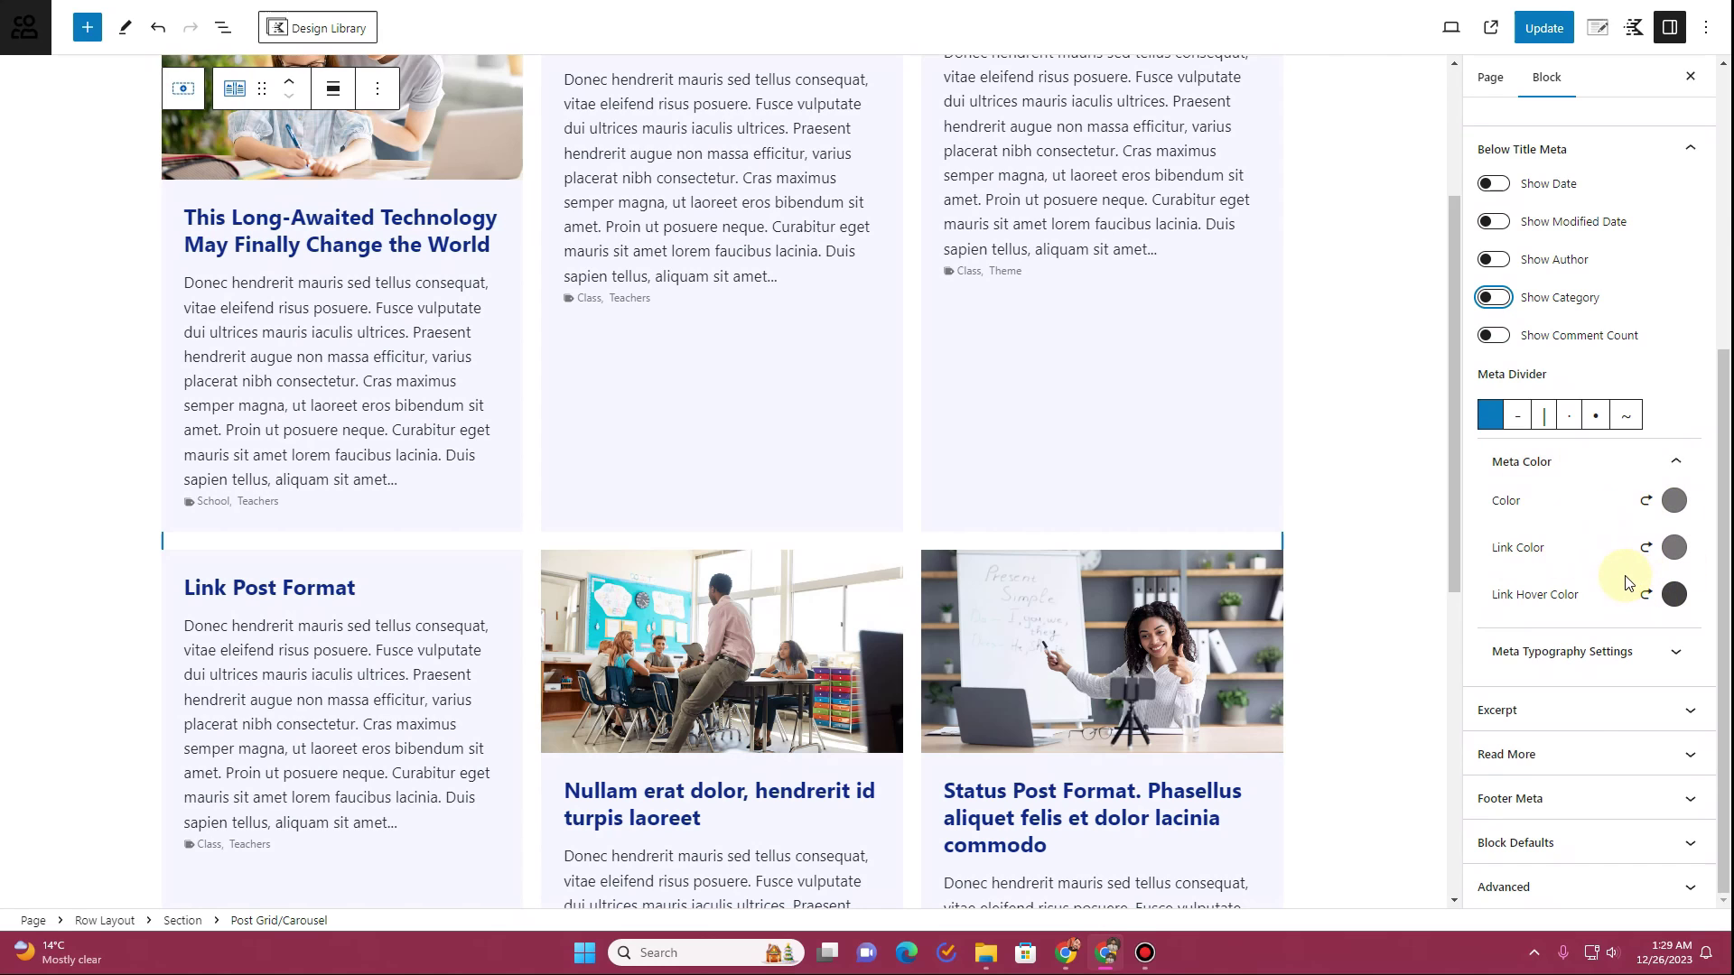
click(1590, 710)
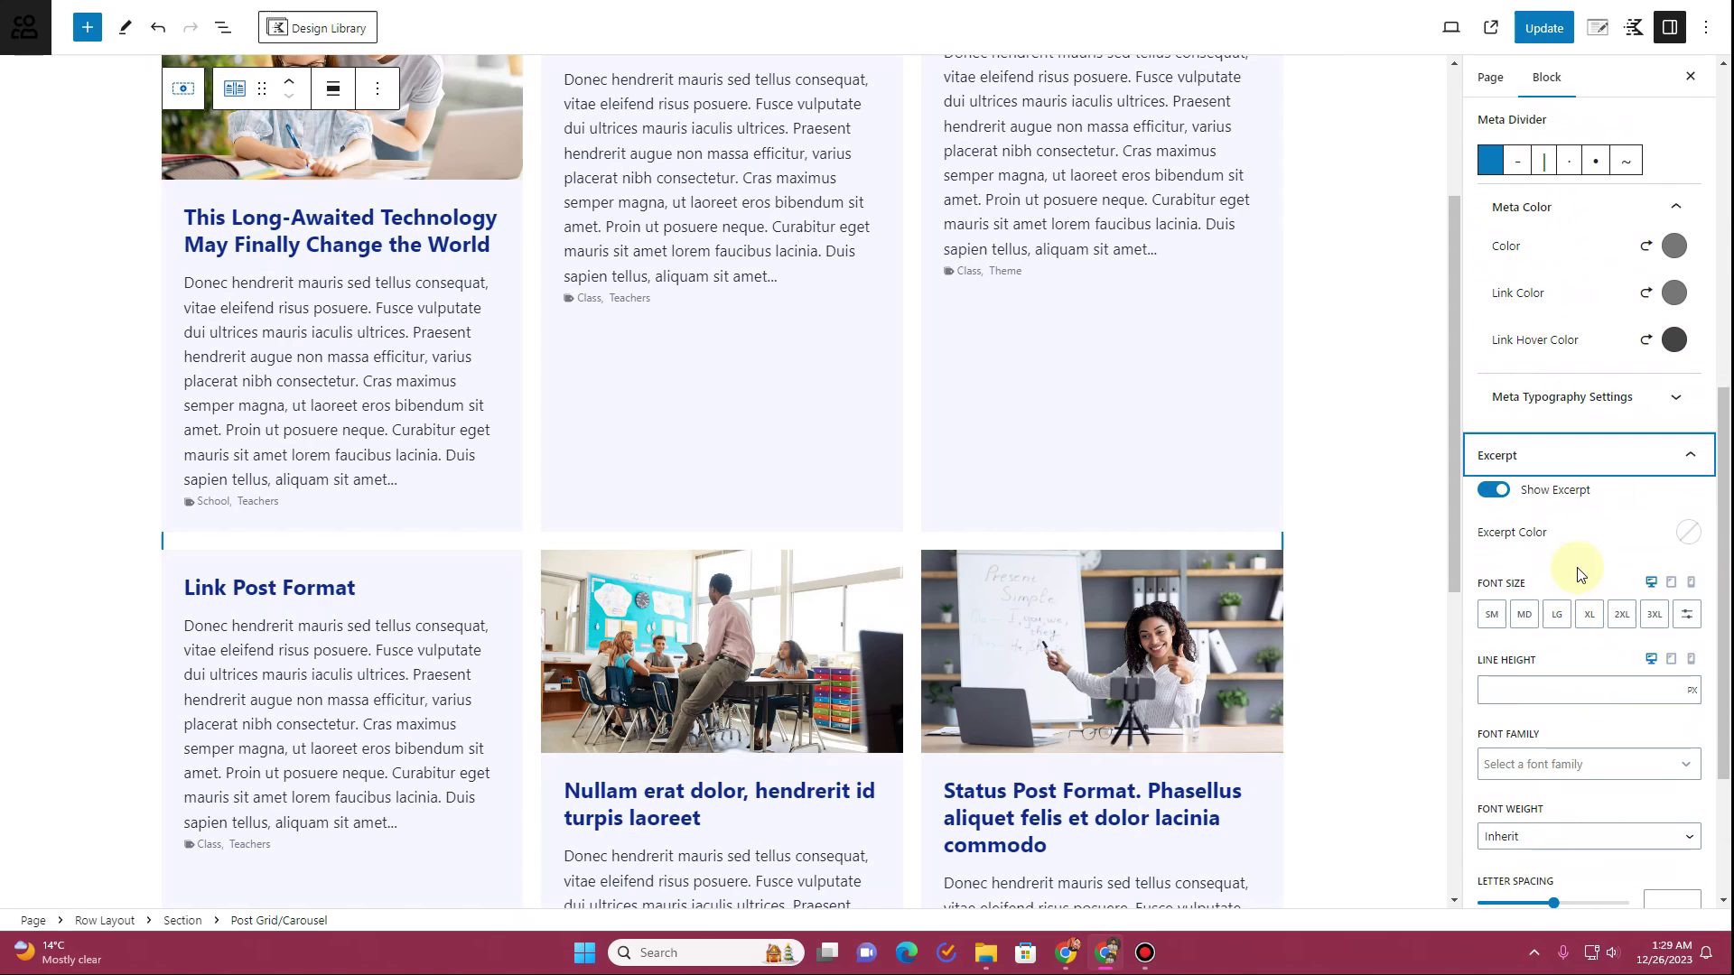
scroll(1568, 567, down, 2)
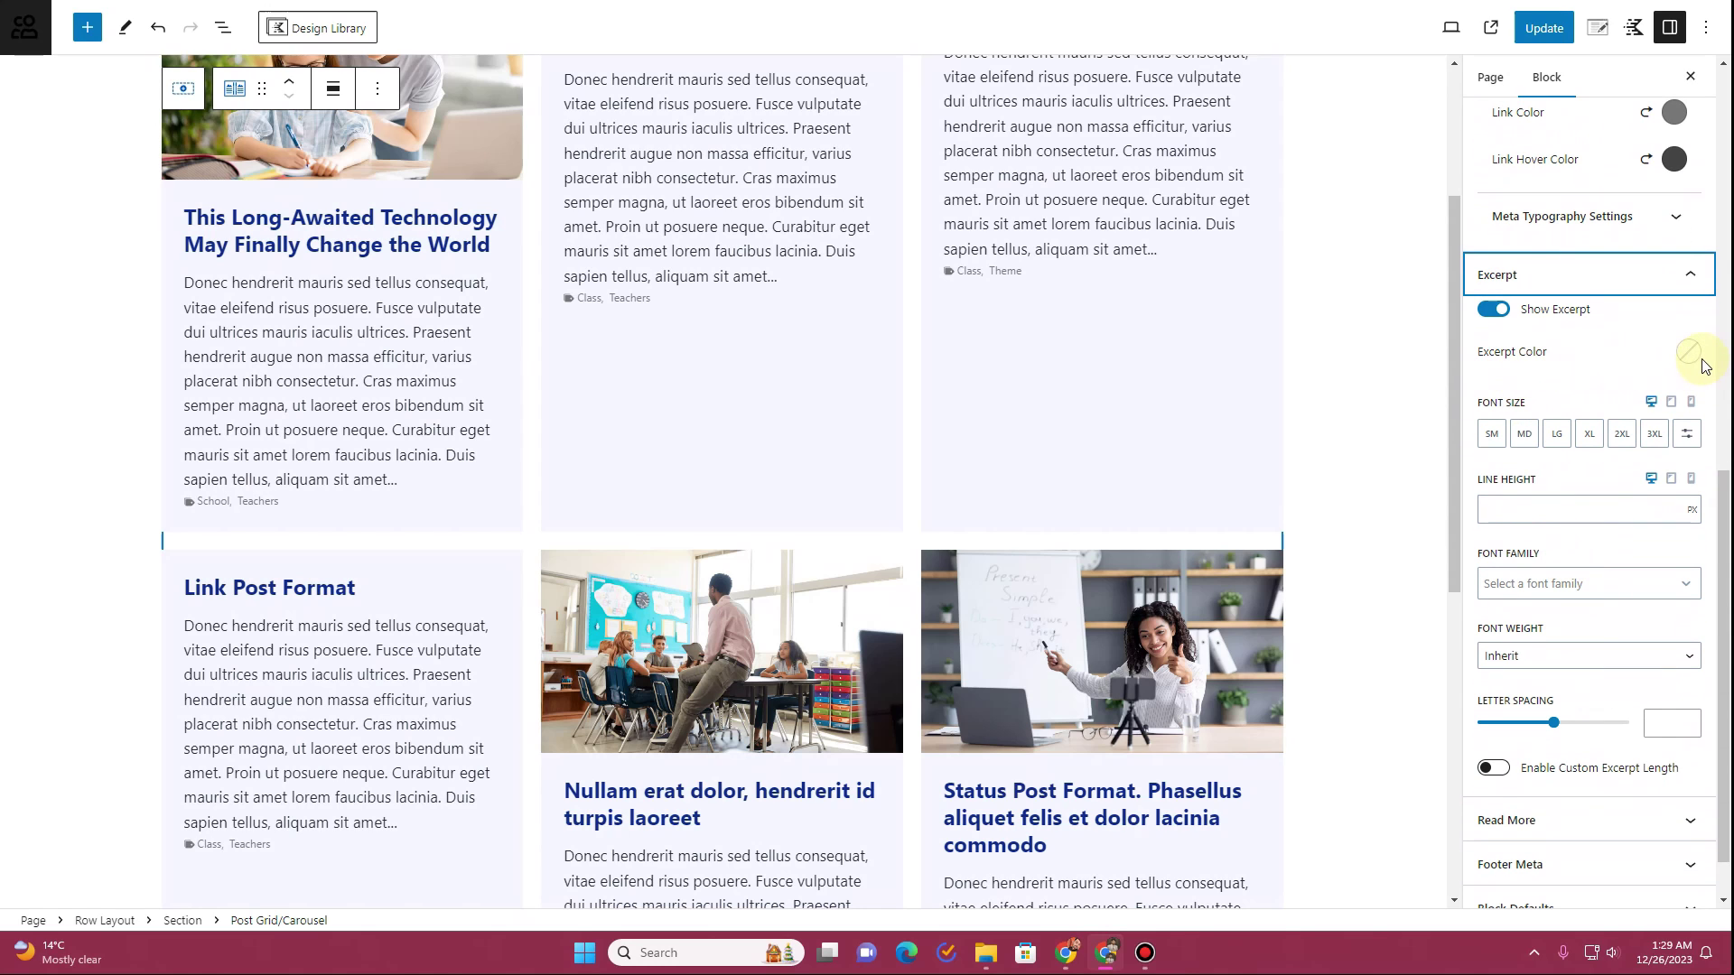
scroll(1527, 478, down, 1)
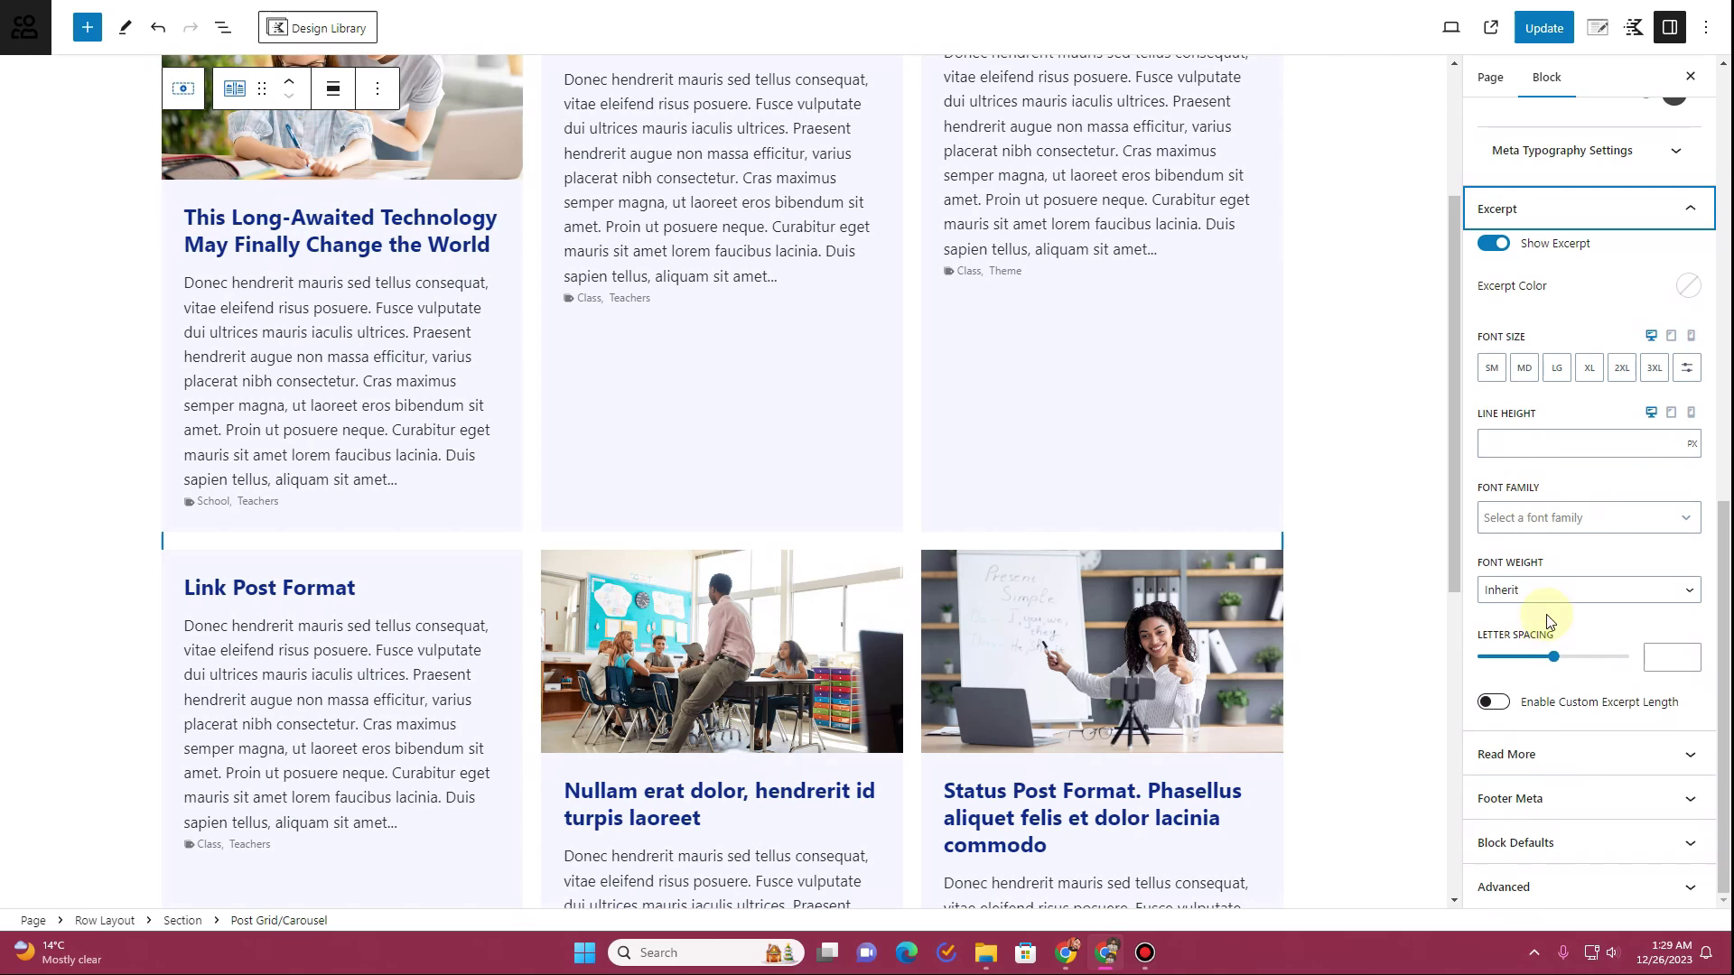
Try a read more button on the posts with the text Learn More, and turn it off again
click(1558, 755)
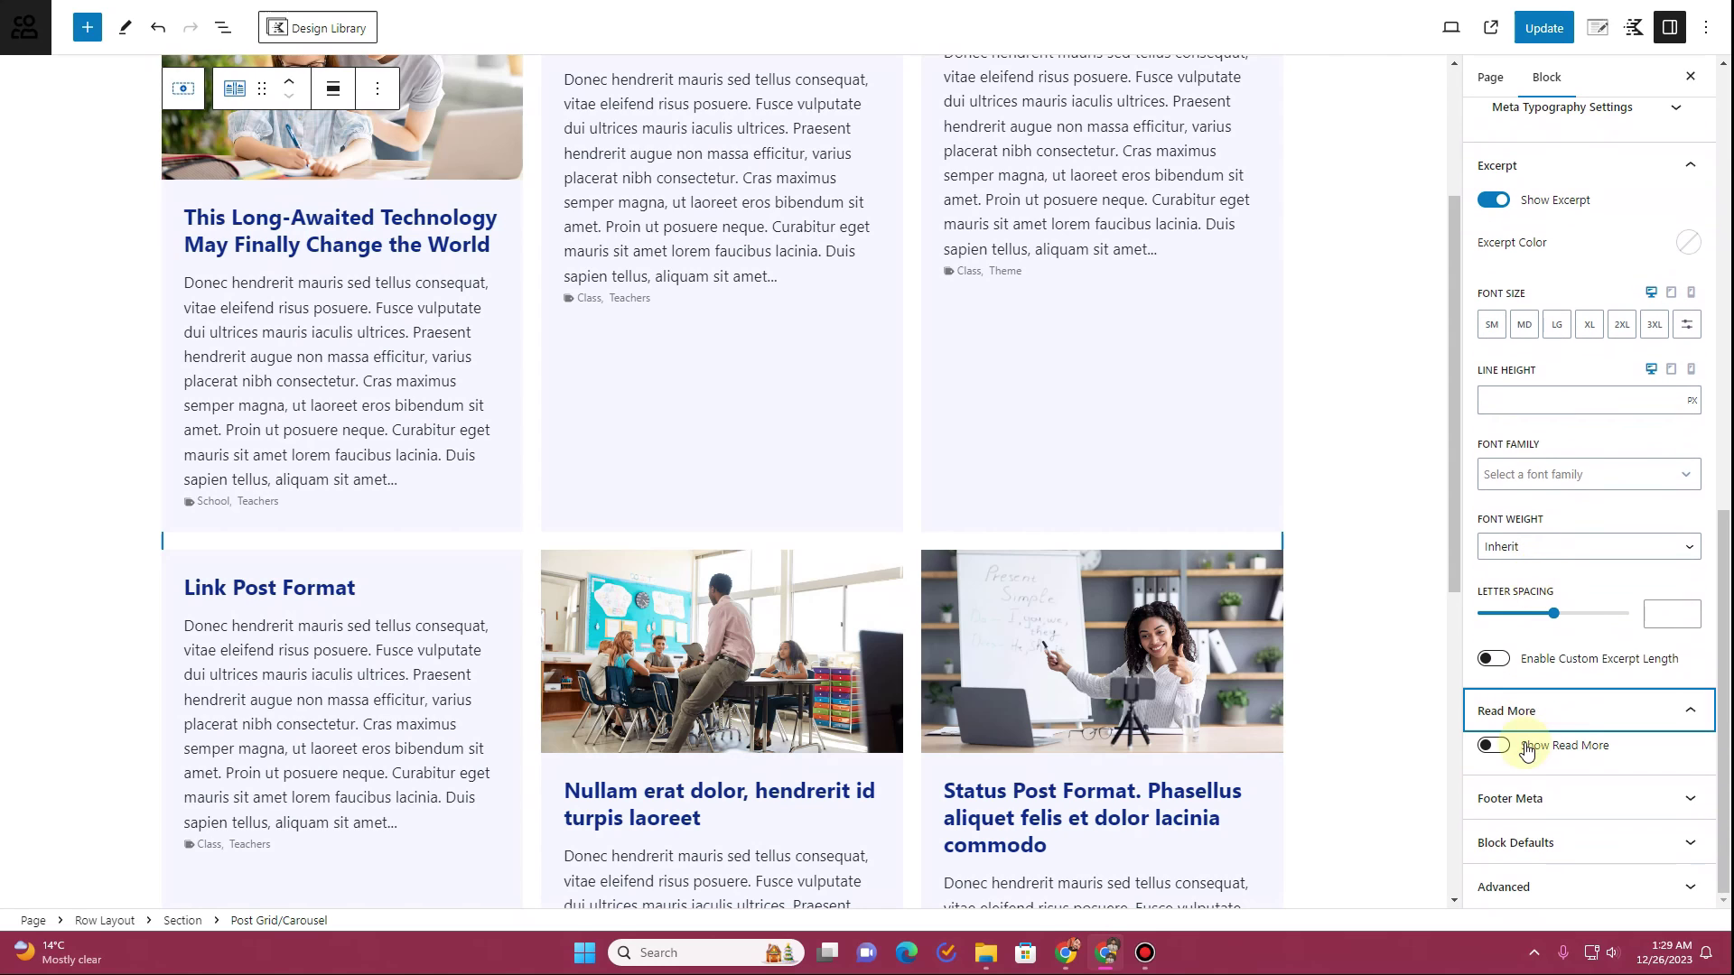
click(1511, 752)
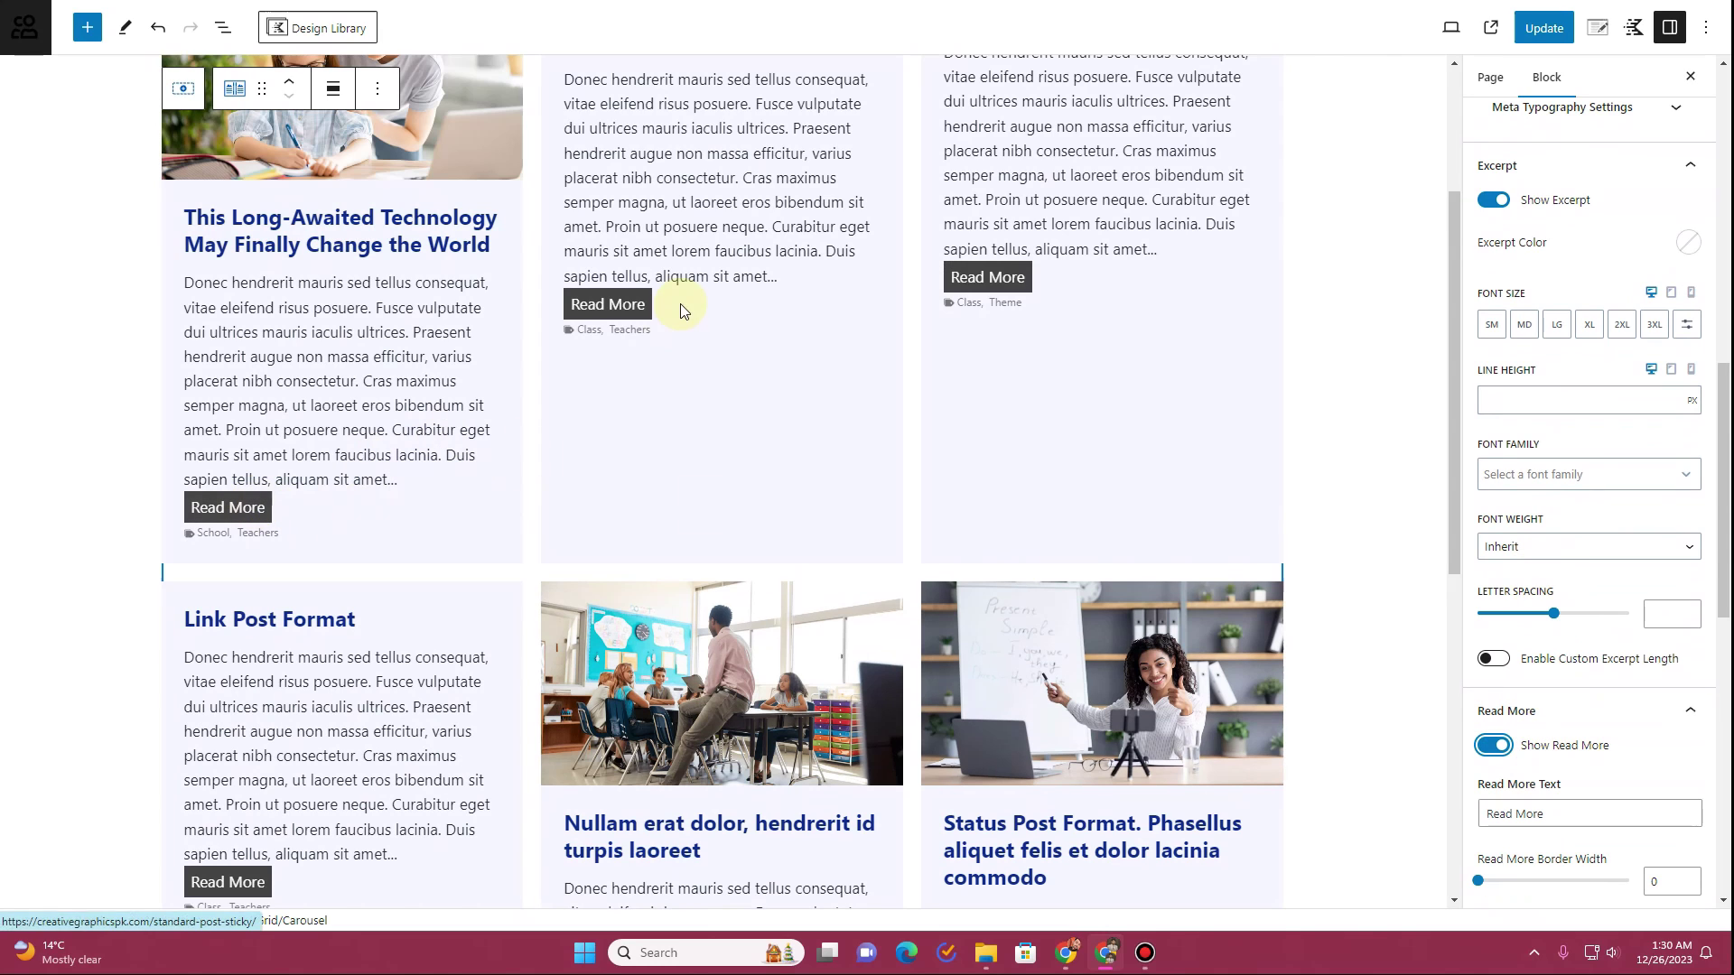
scroll(1565, 740, down, 2)
triple_click(1484, 633)
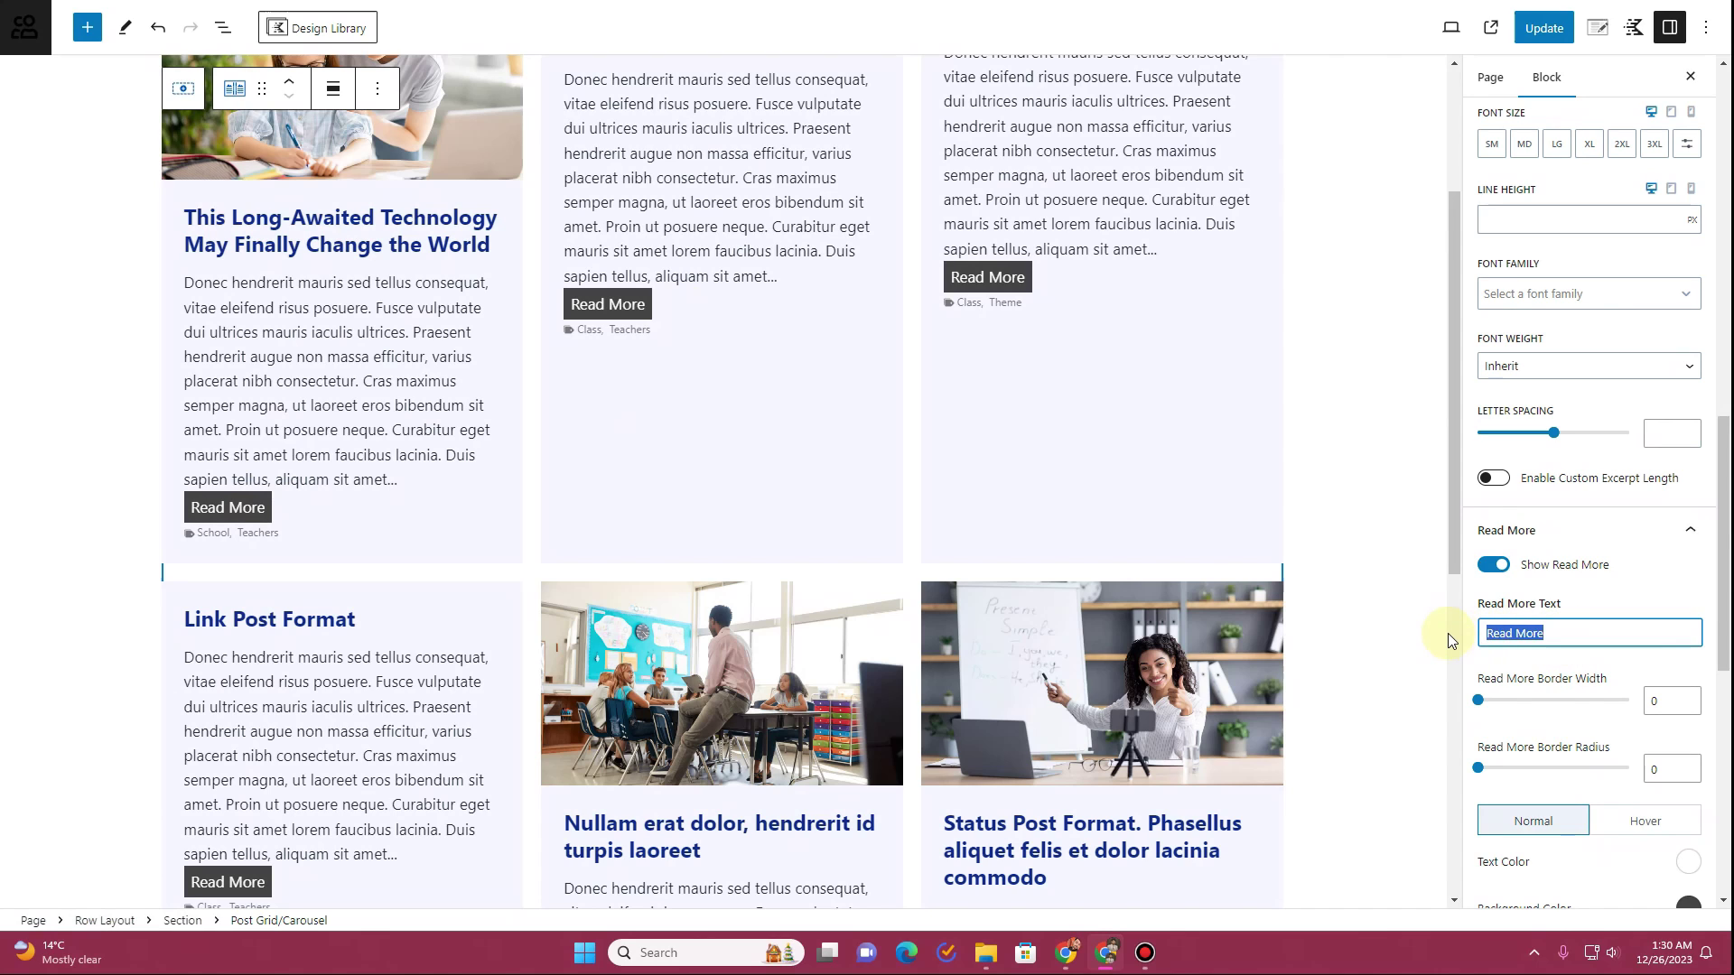
text(Learn More)
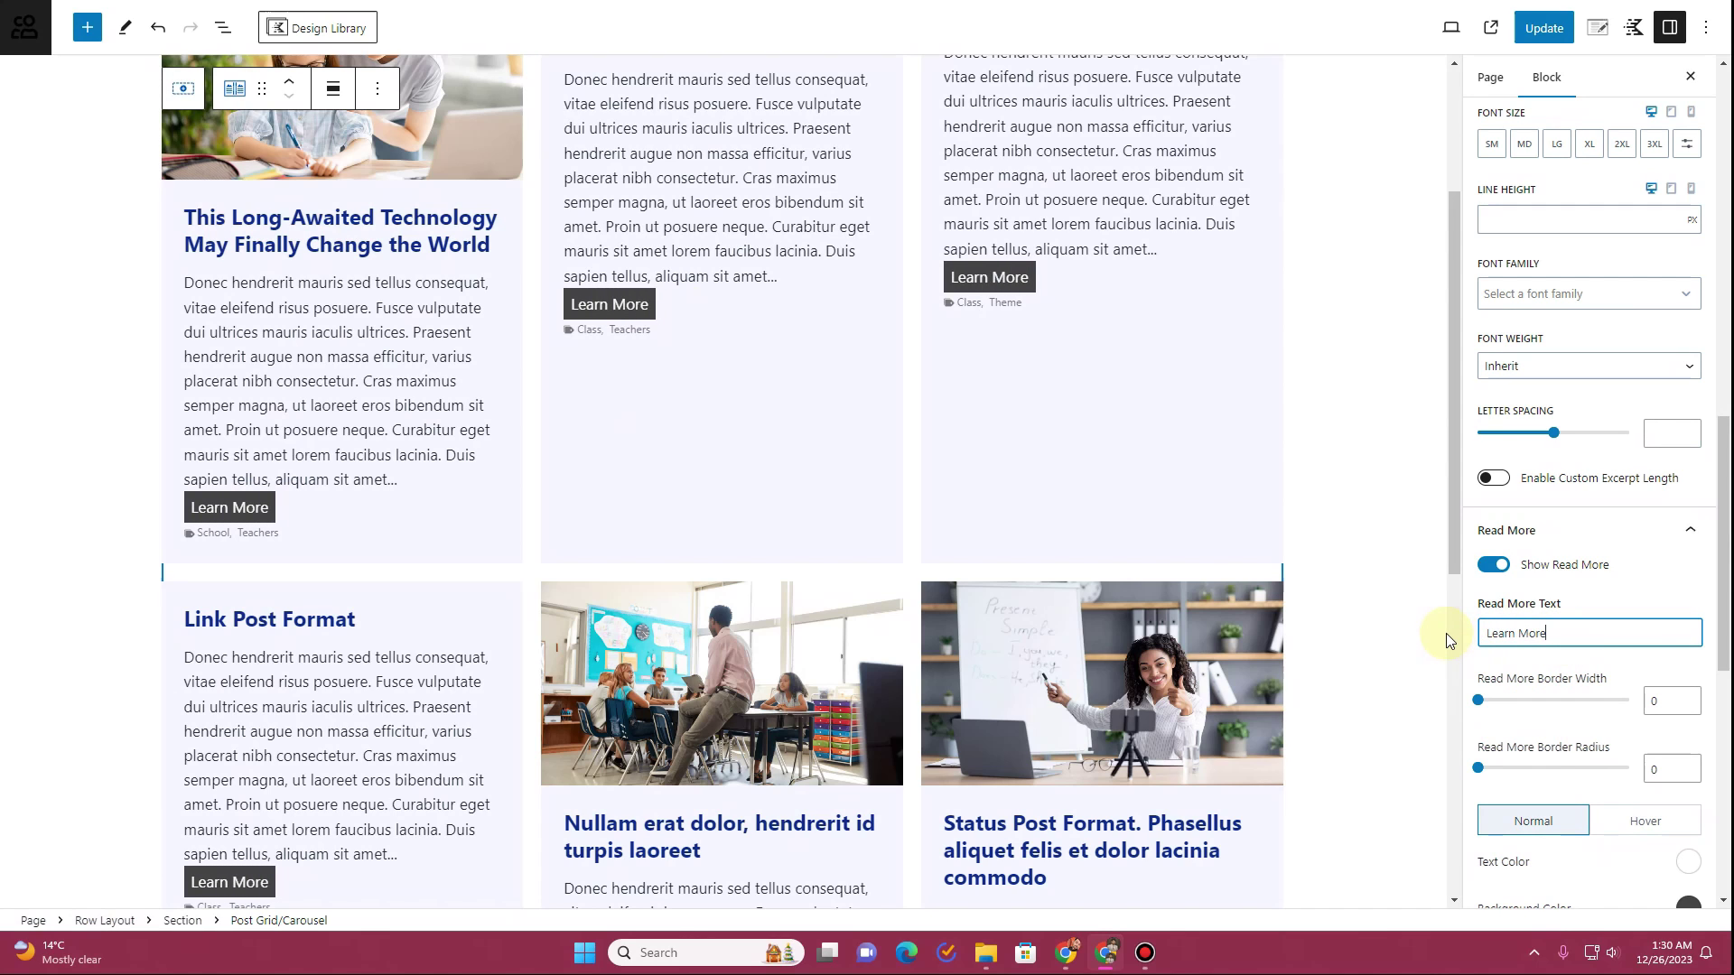
click(1493, 565)
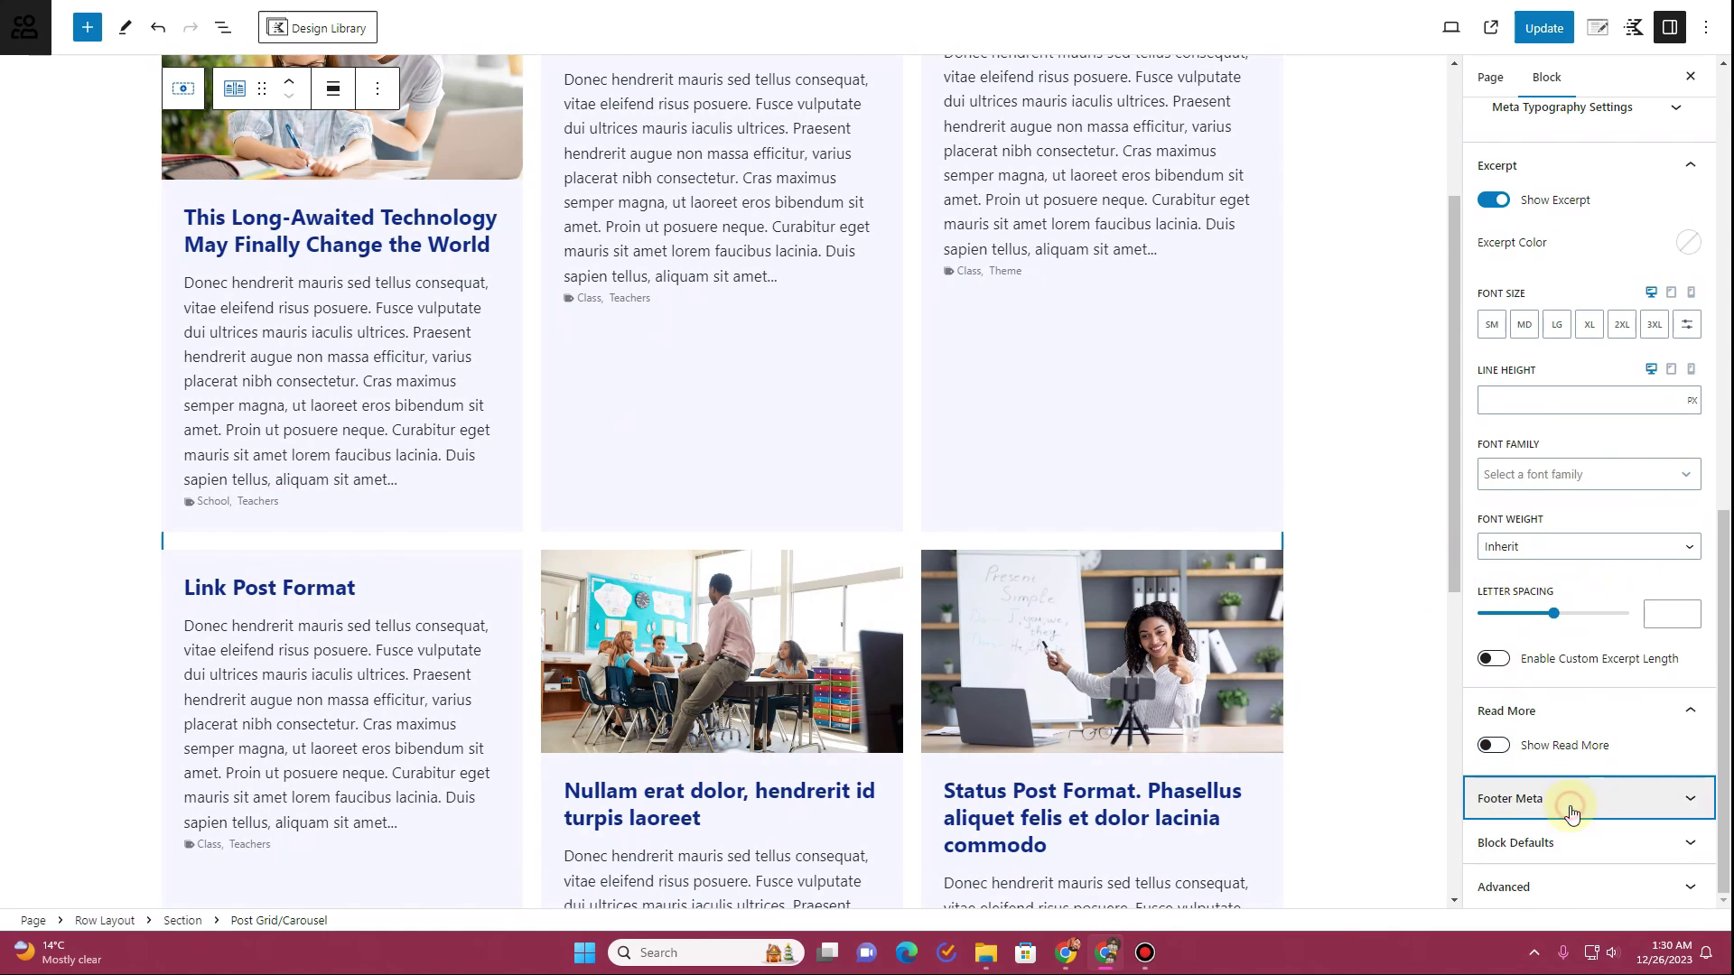
Turn off the tags in the footer meta of the grid's posts and check the posts
click(1567, 806)
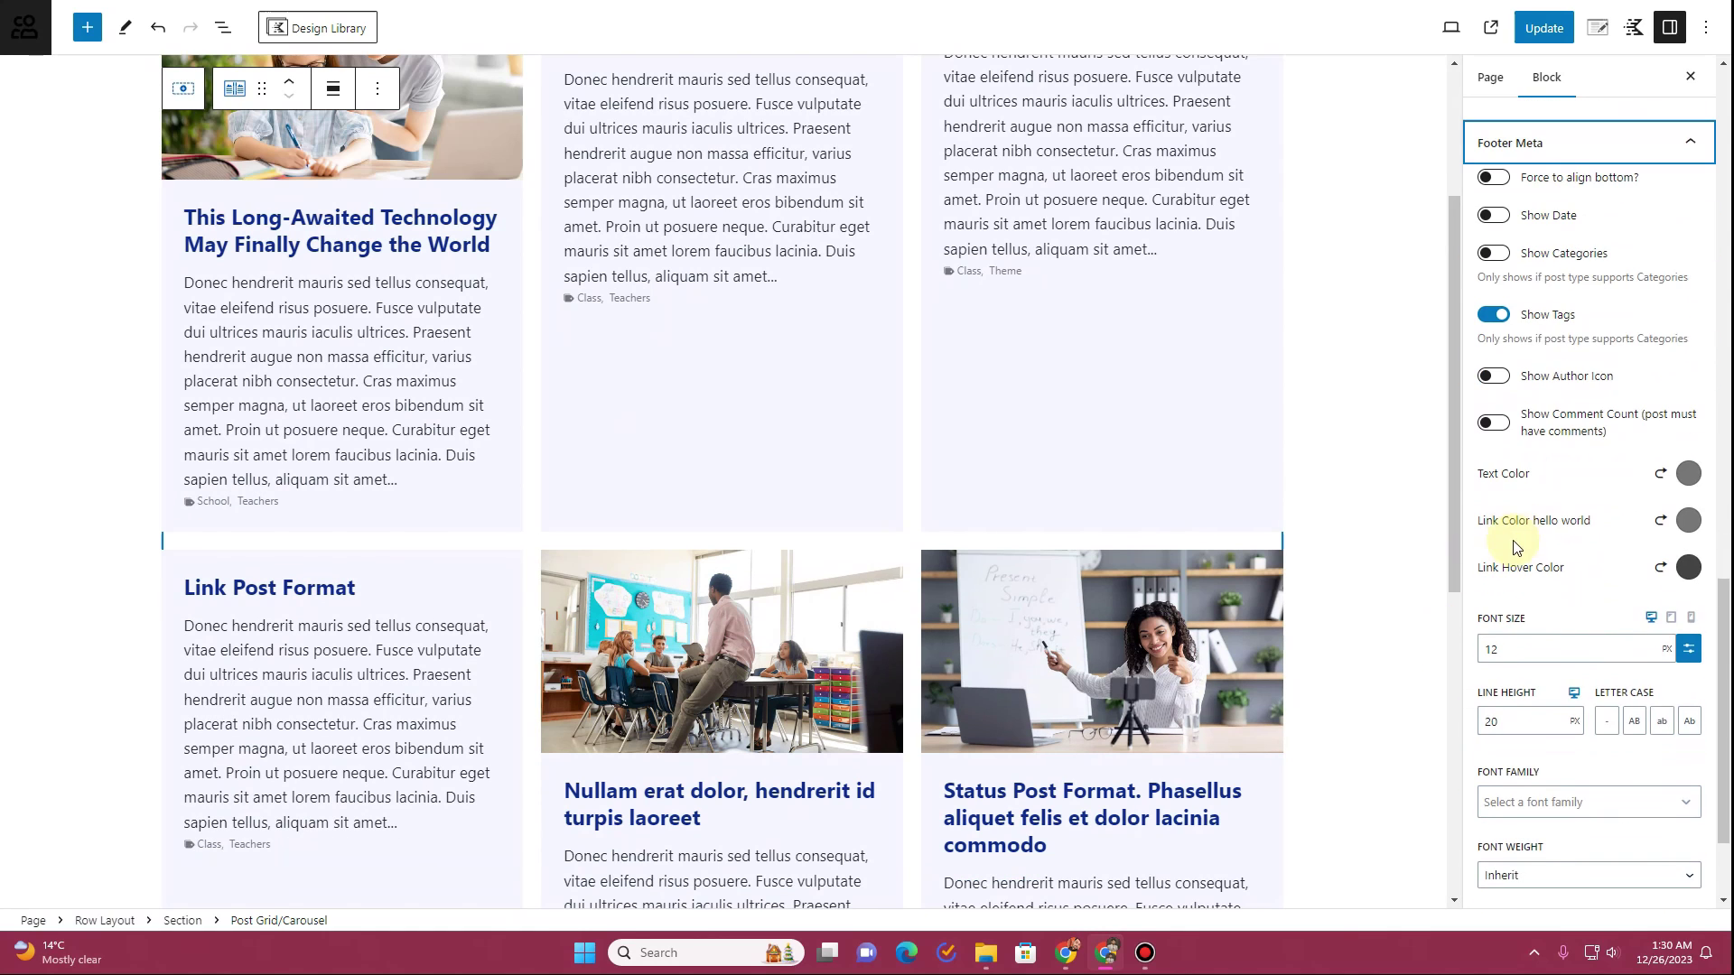
click(1492, 315)
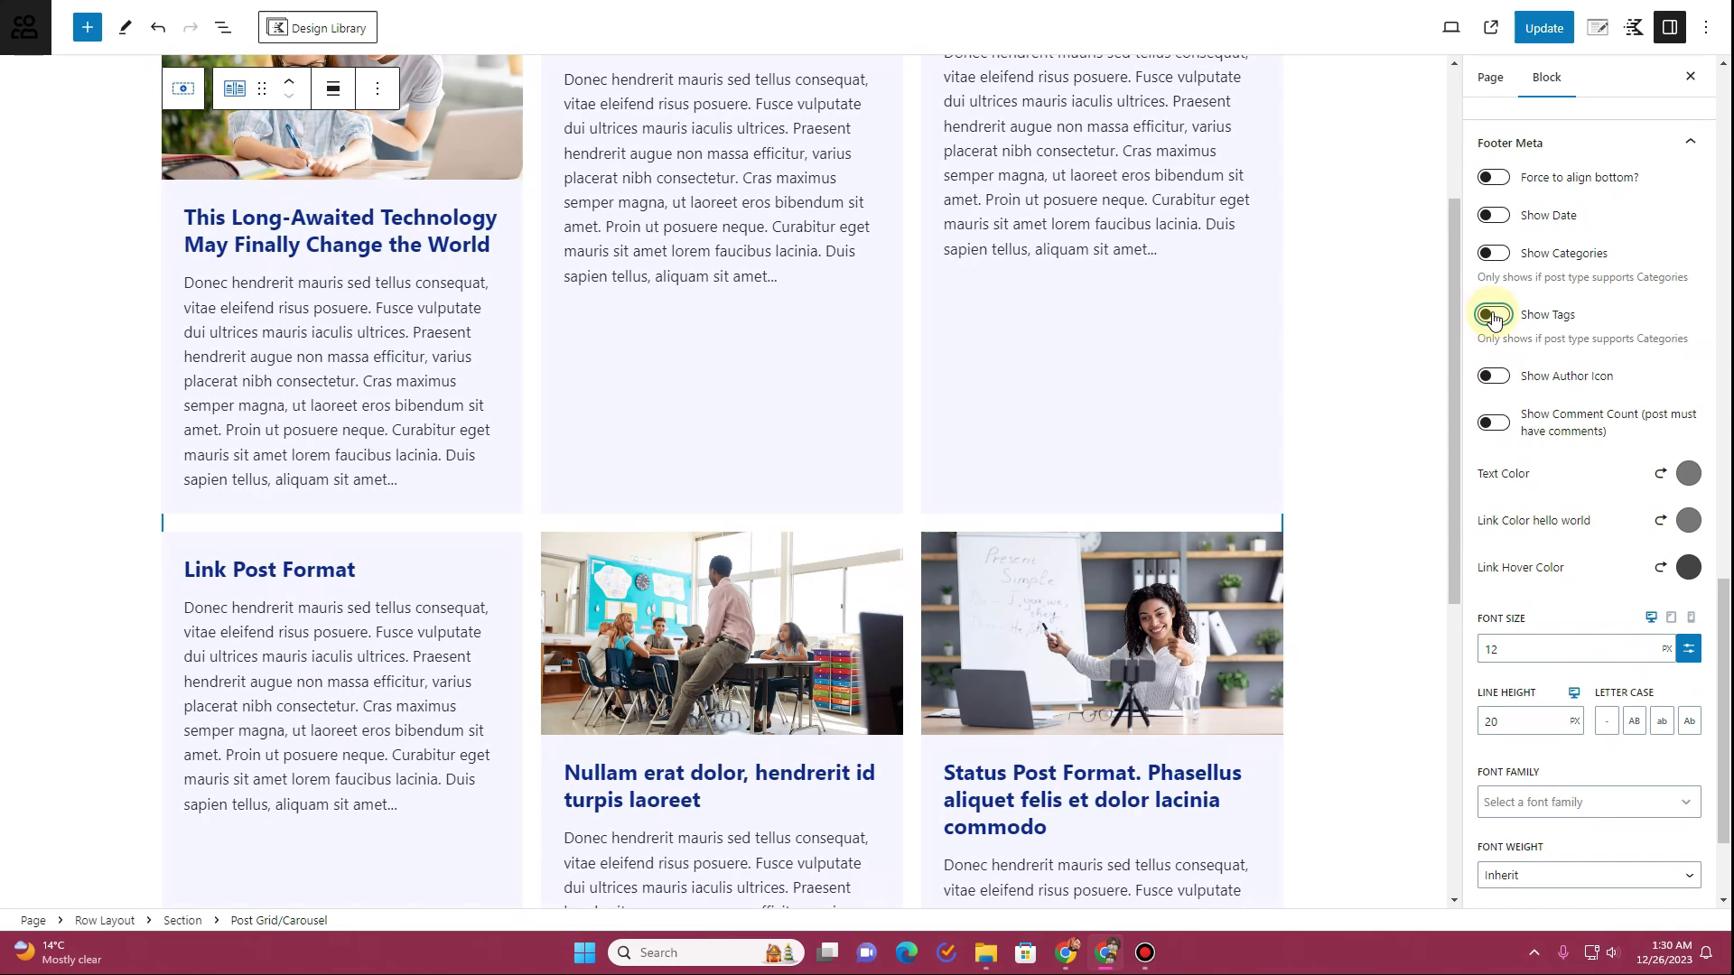
scroll(434, 371, up, 4)
scroll(415, 390, down, 7)
scroll(411, 388, down, 3)
scroll(469, 406, up, 5)
scroll(1572, 813, down, 2)
Expand the post grid's block defaults and look over the styled posts on the page
click(1571, 854)
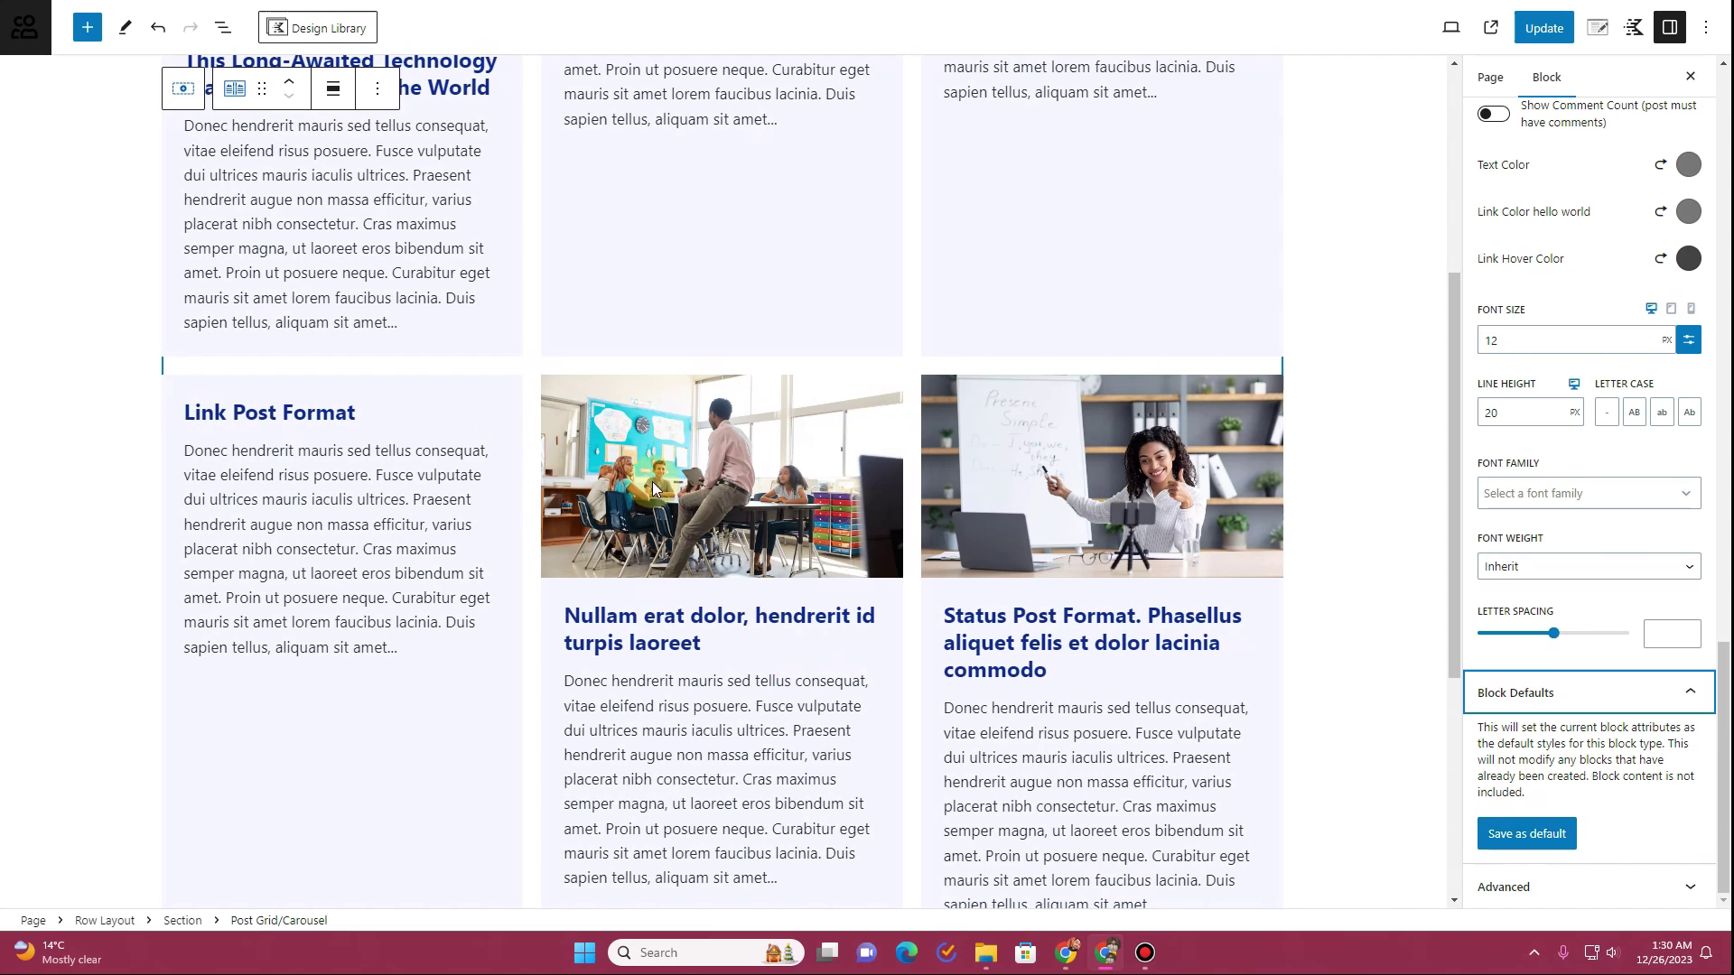
scroll(415, 437, up, 5)
scroll(416, 437, down, 4)
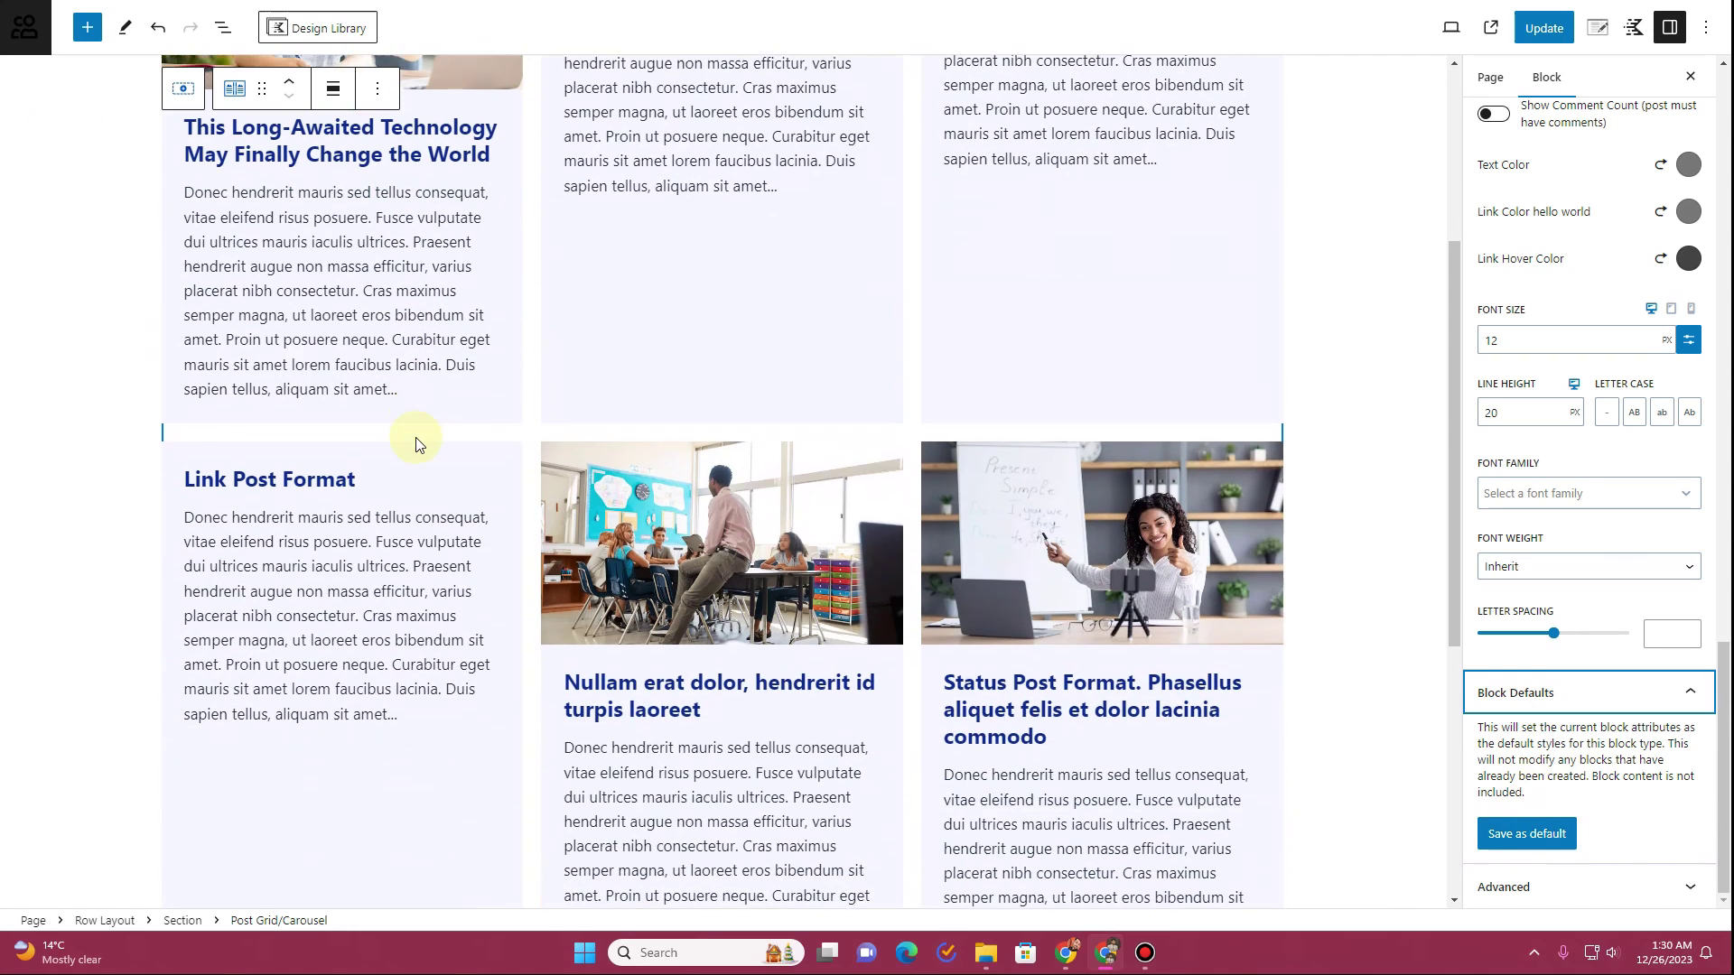
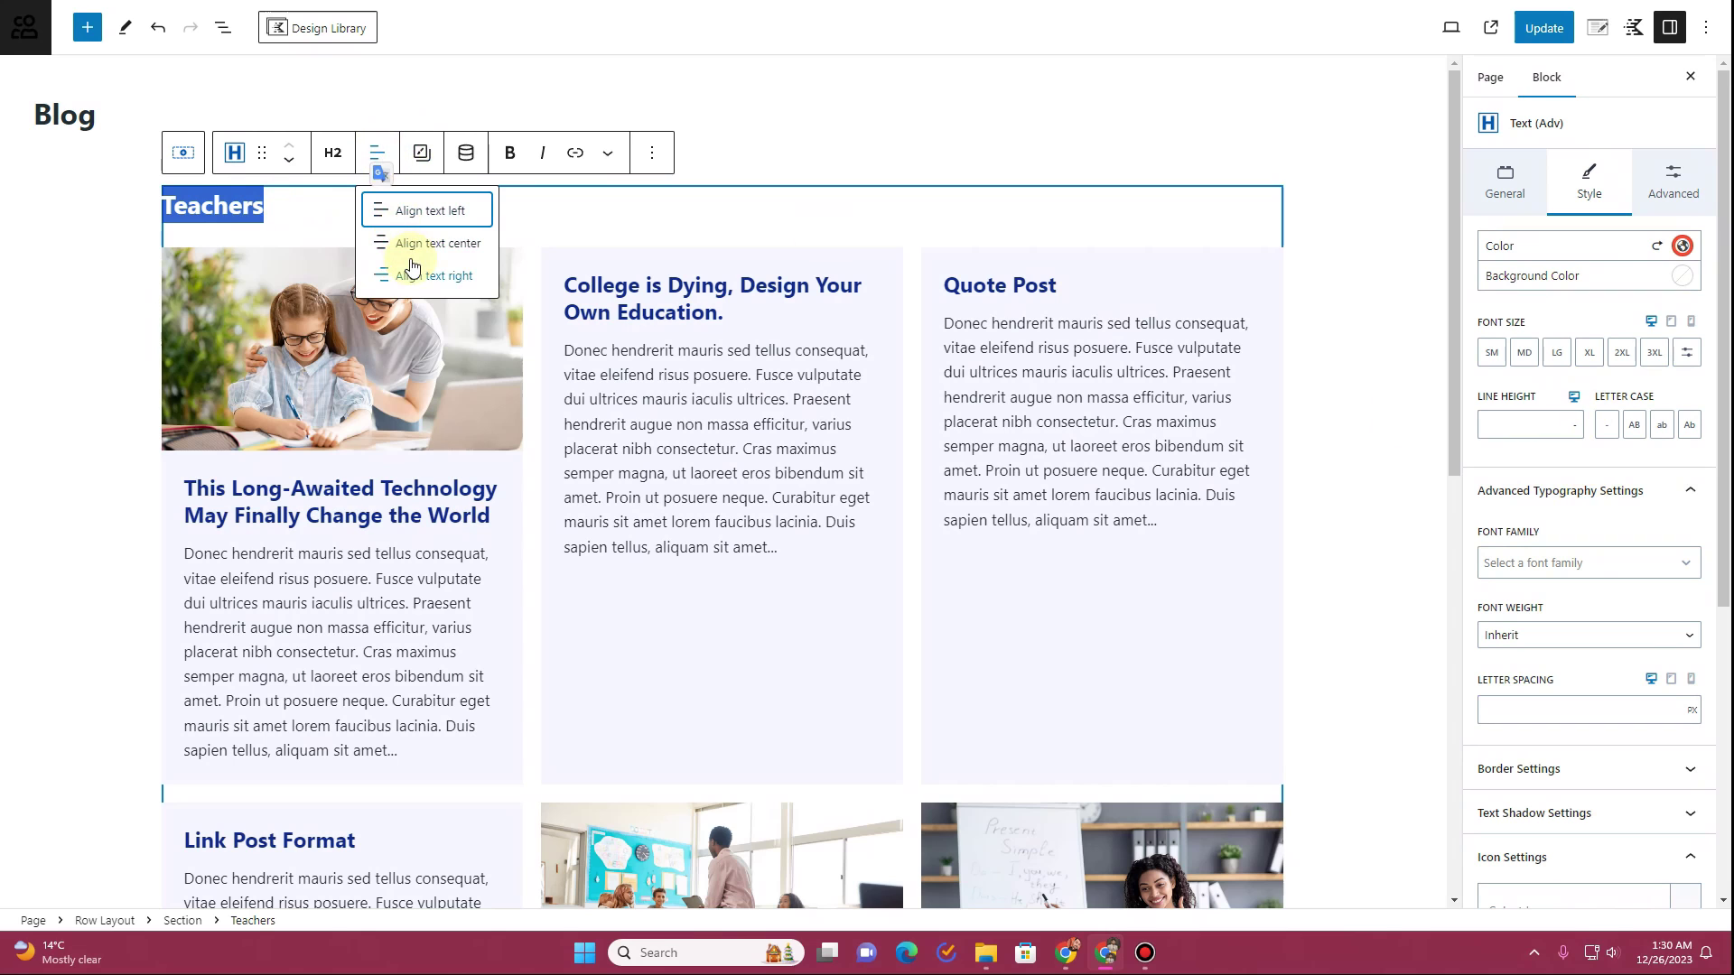
Centre the Teachers heading above the post grid and keep it selected
click(403, 243)
click(801, 209)
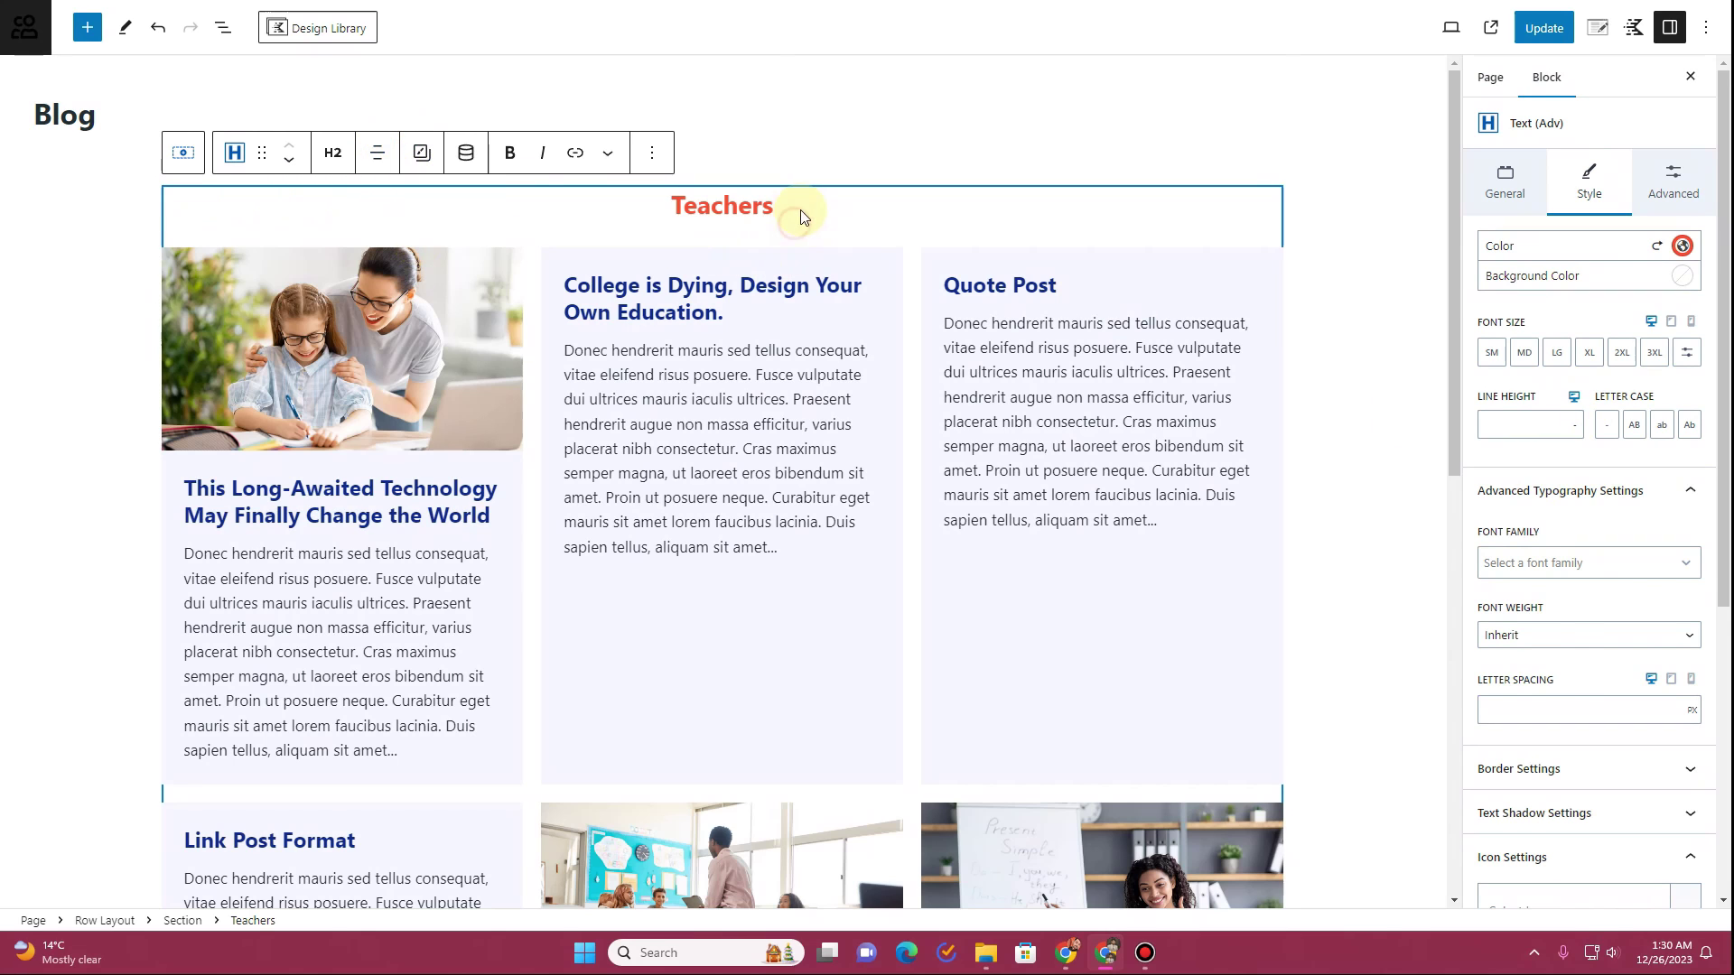
click(731, 209)
Set the border style of the Teachers heading to a double line
scroll(1590, 519, down, 3)
click(1600, 501)
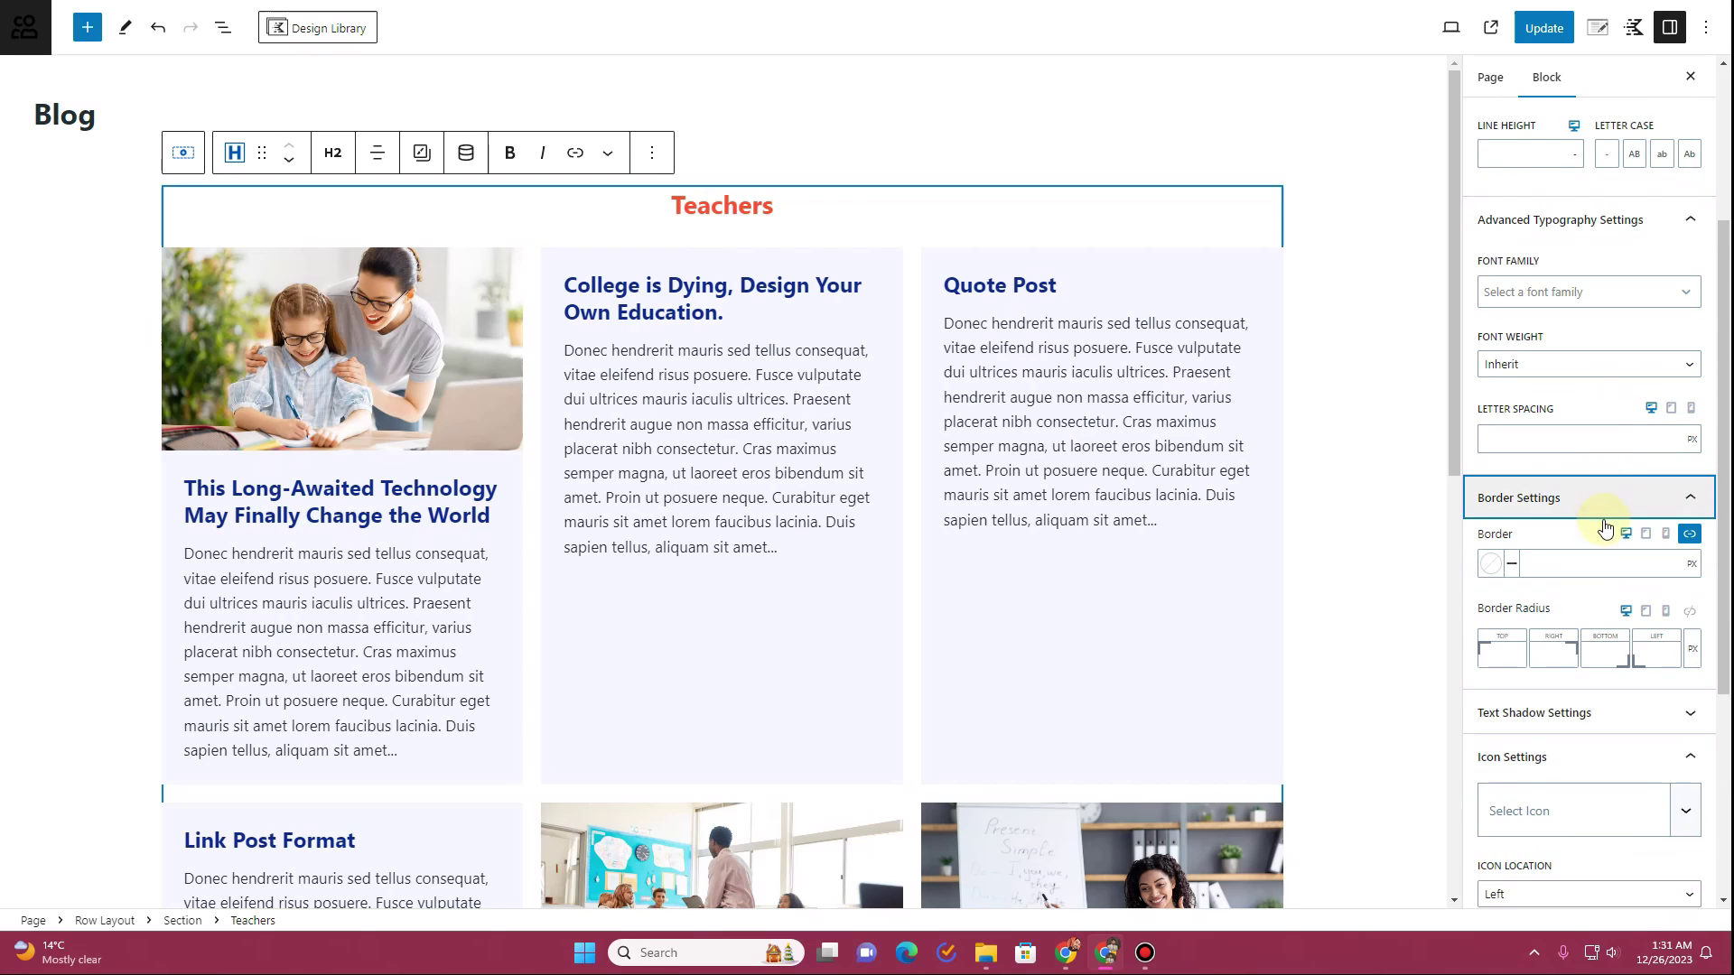
scroll(1598, 542, down, 1)
scroll(1598, 553, down, 1)
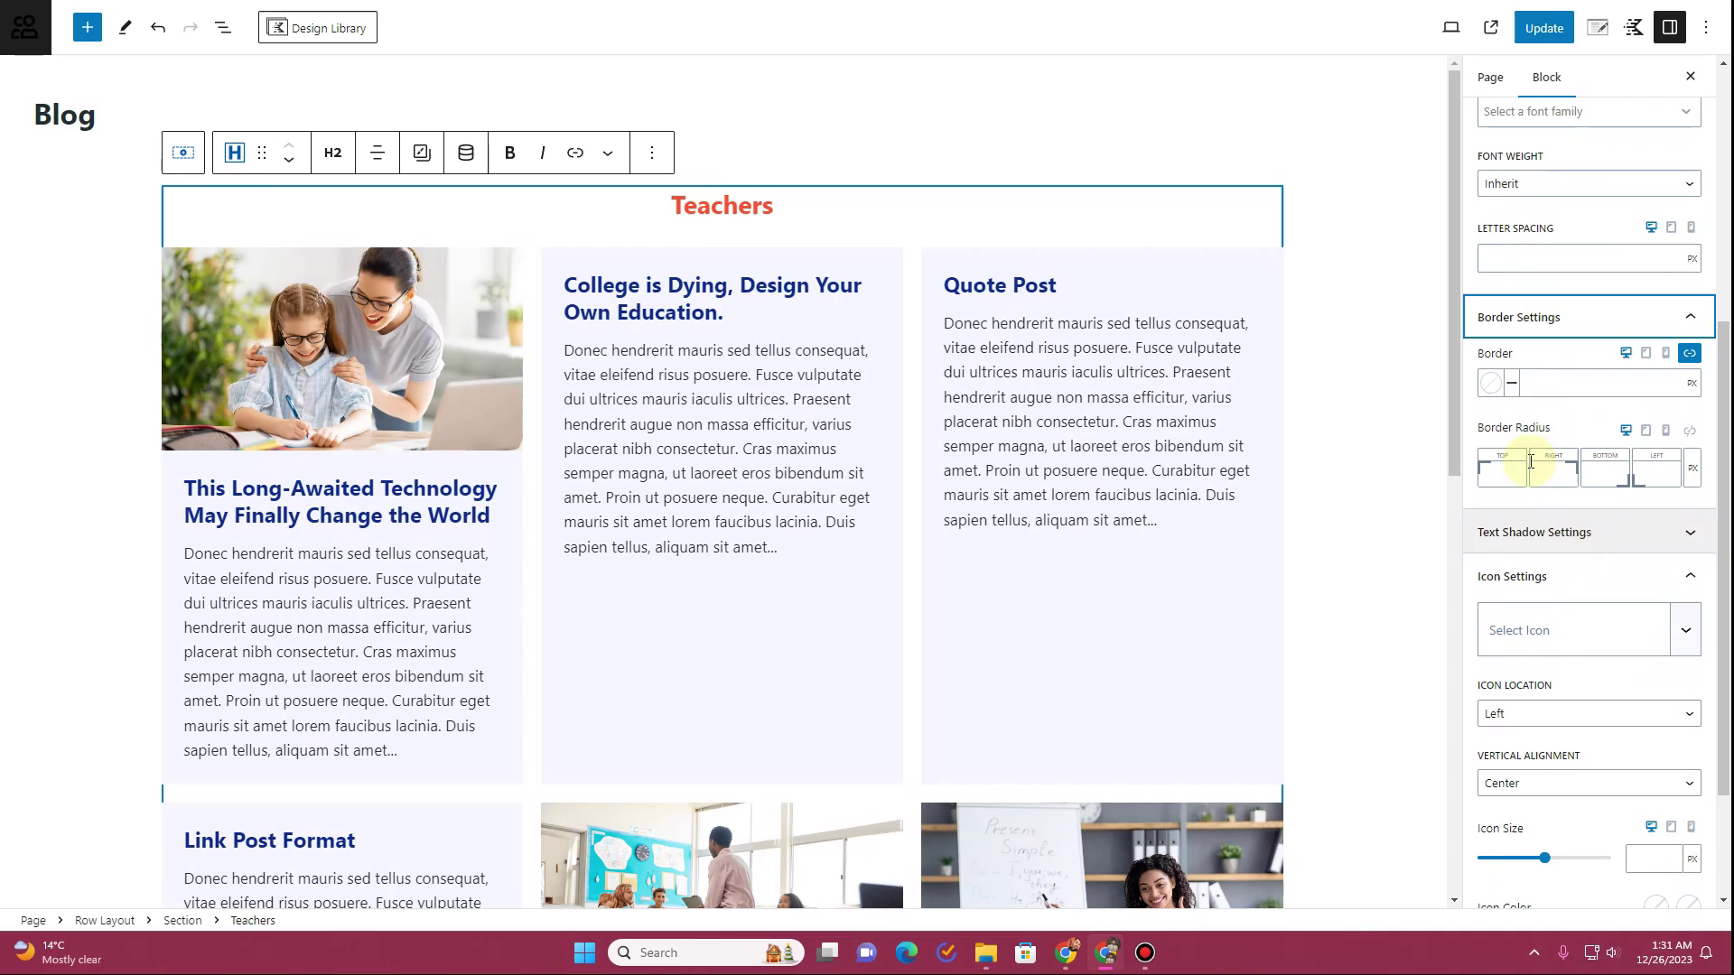
click(1515, 391)
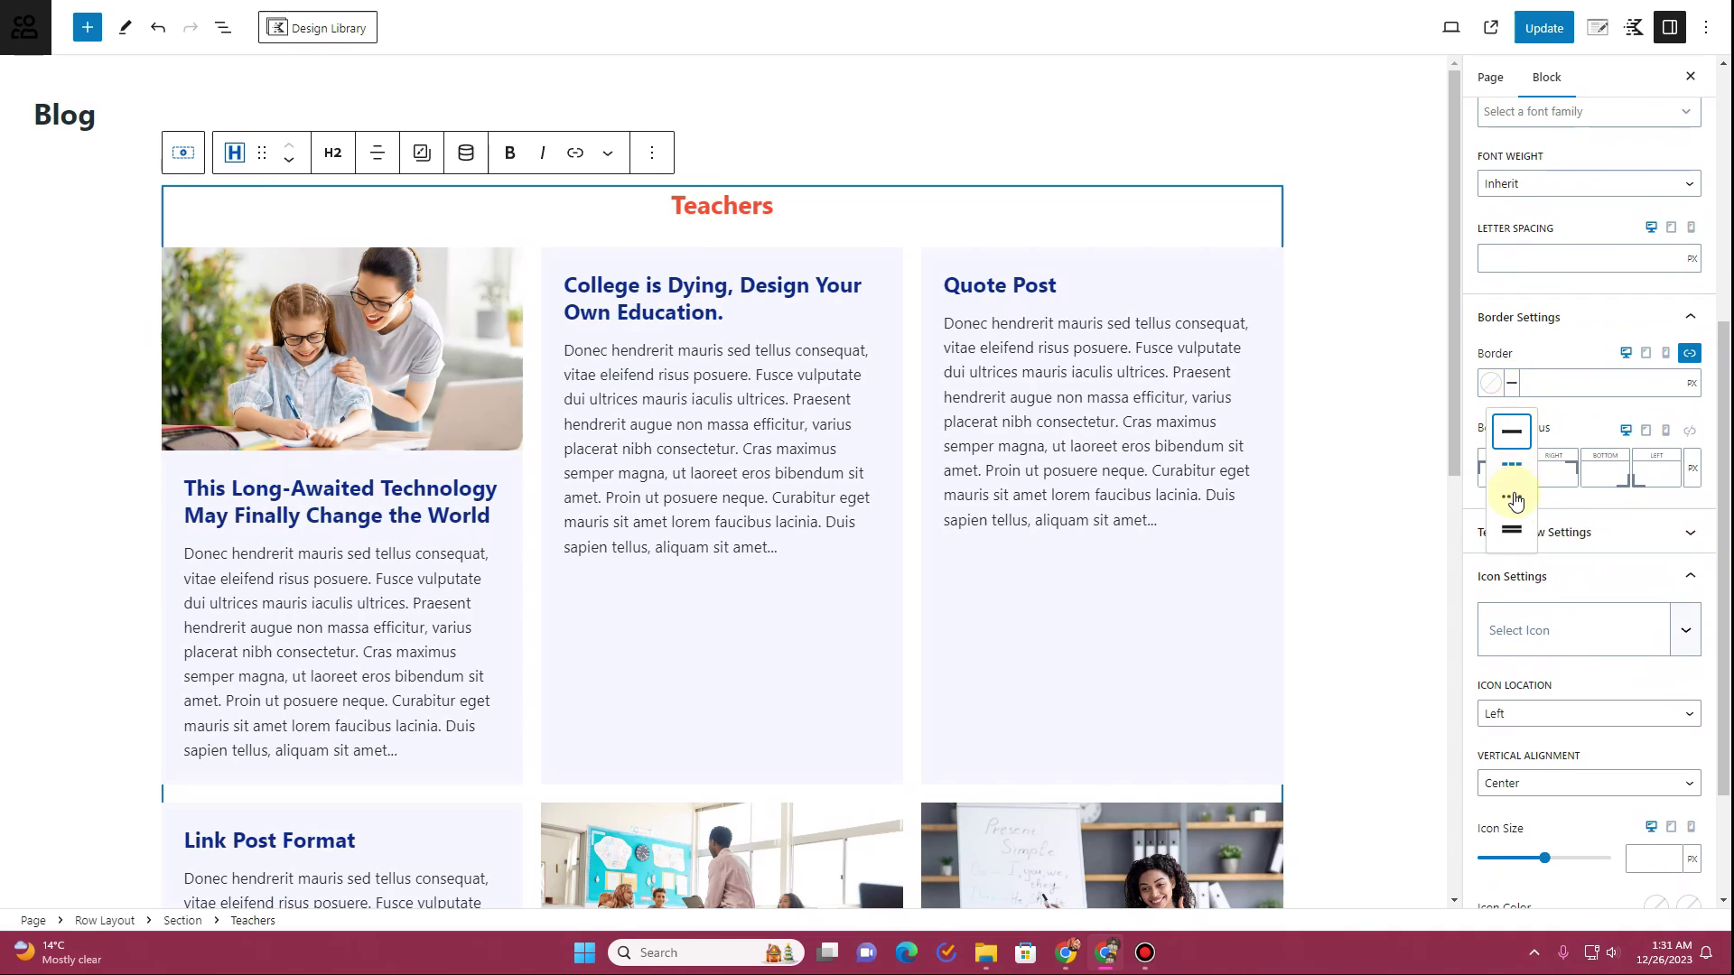
click(1515, 534)
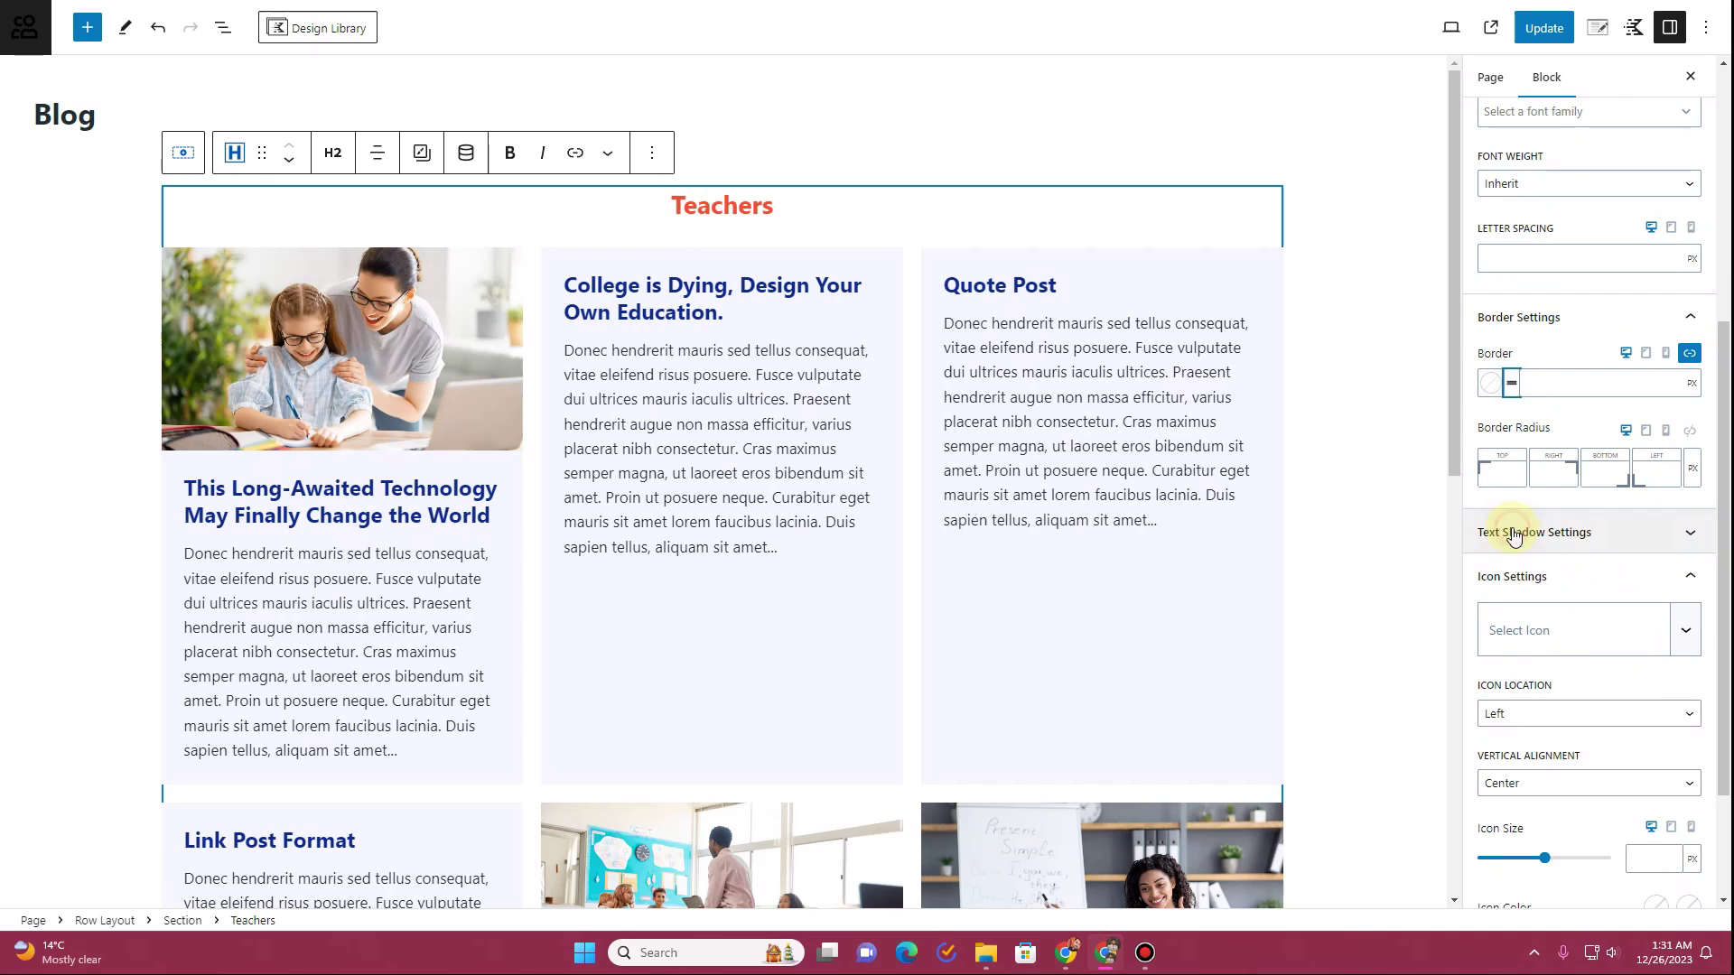
Give the Teachers heading's border the red accent colour FF4934 and a width of 2 px
click(1492, 386)
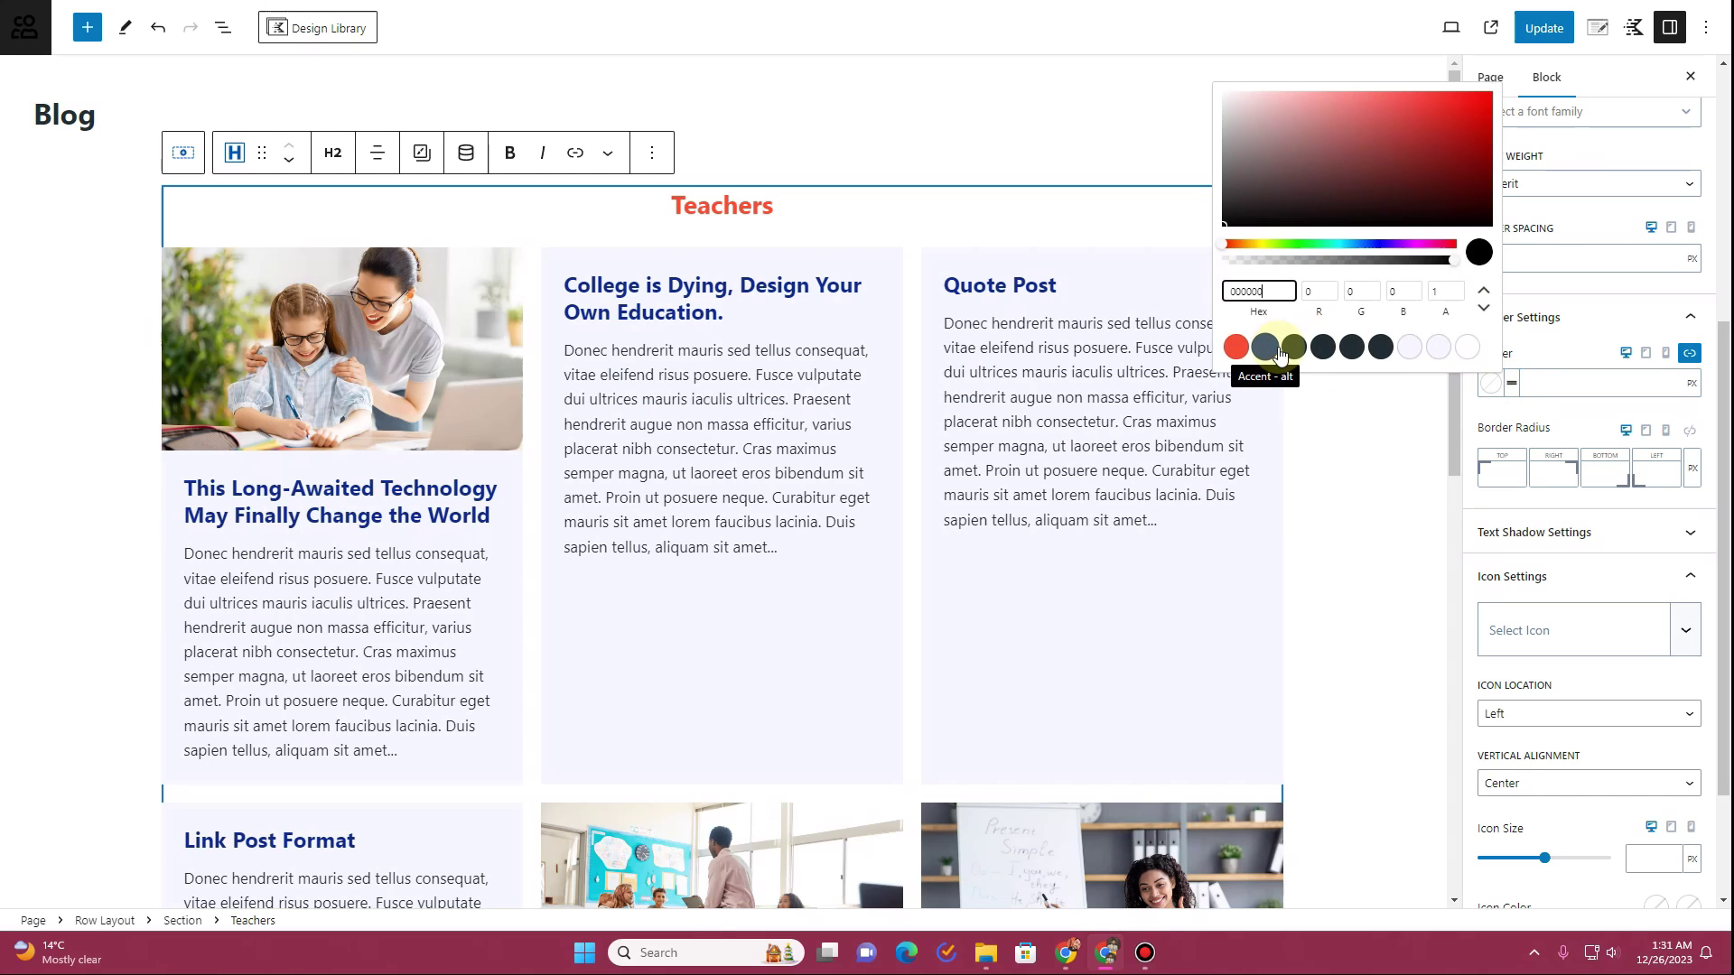
click(1238, 348)
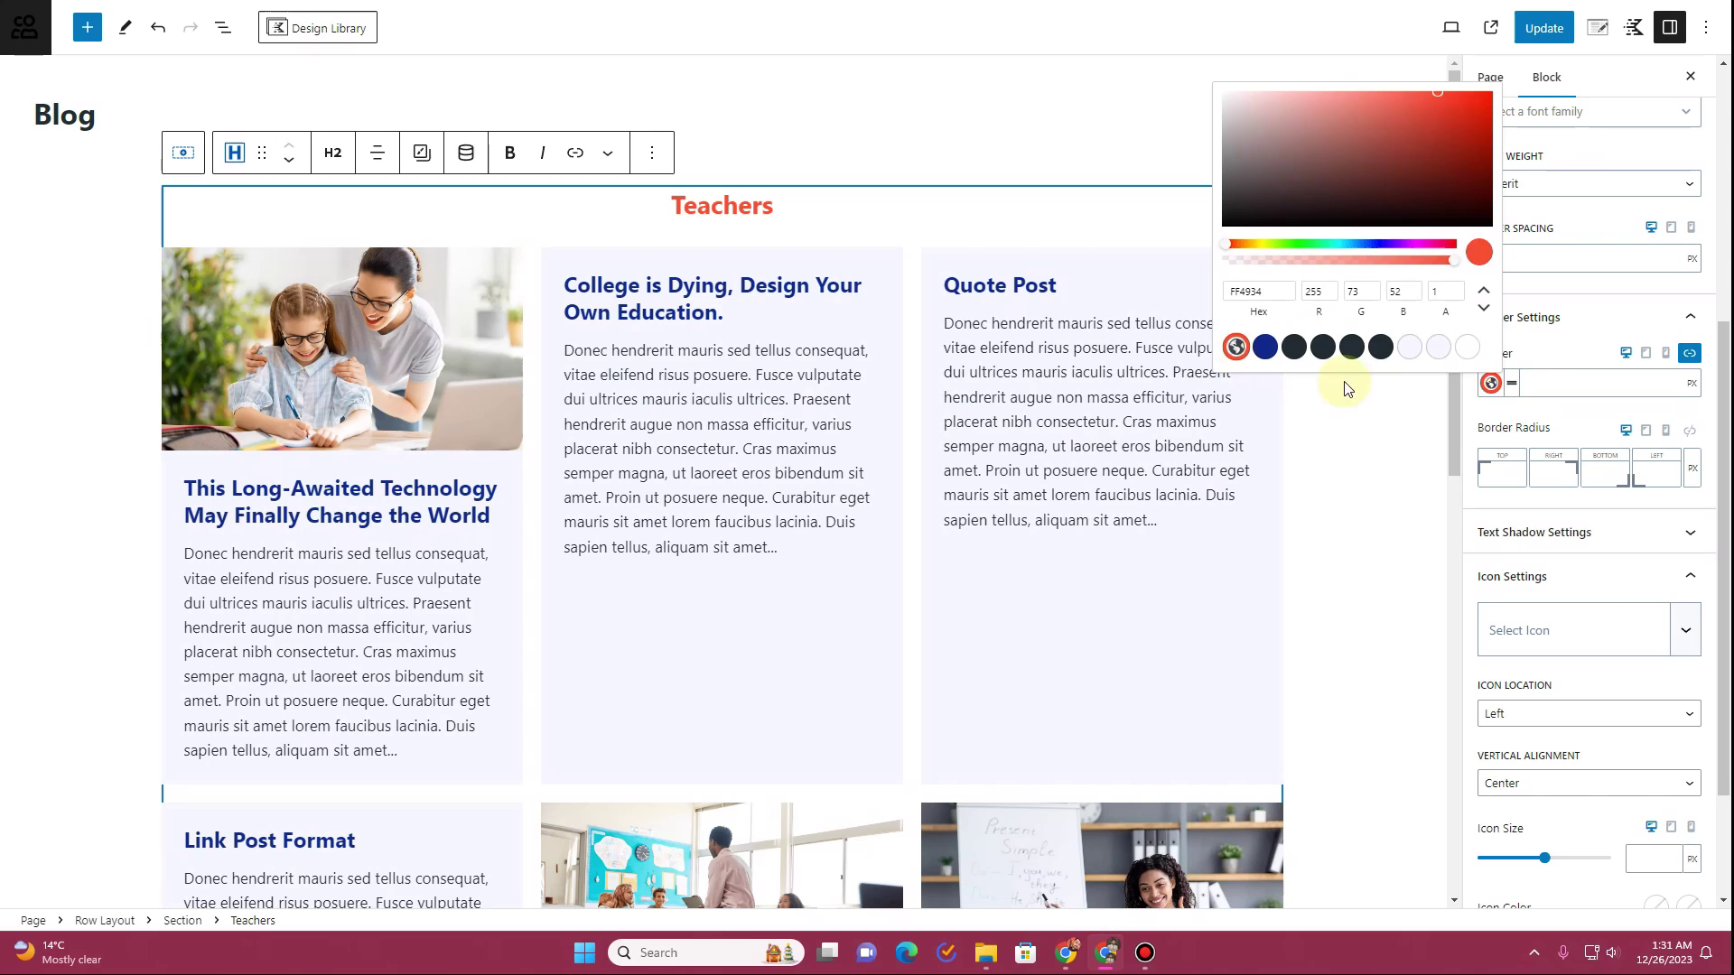
click(1561, 388)
text(2)
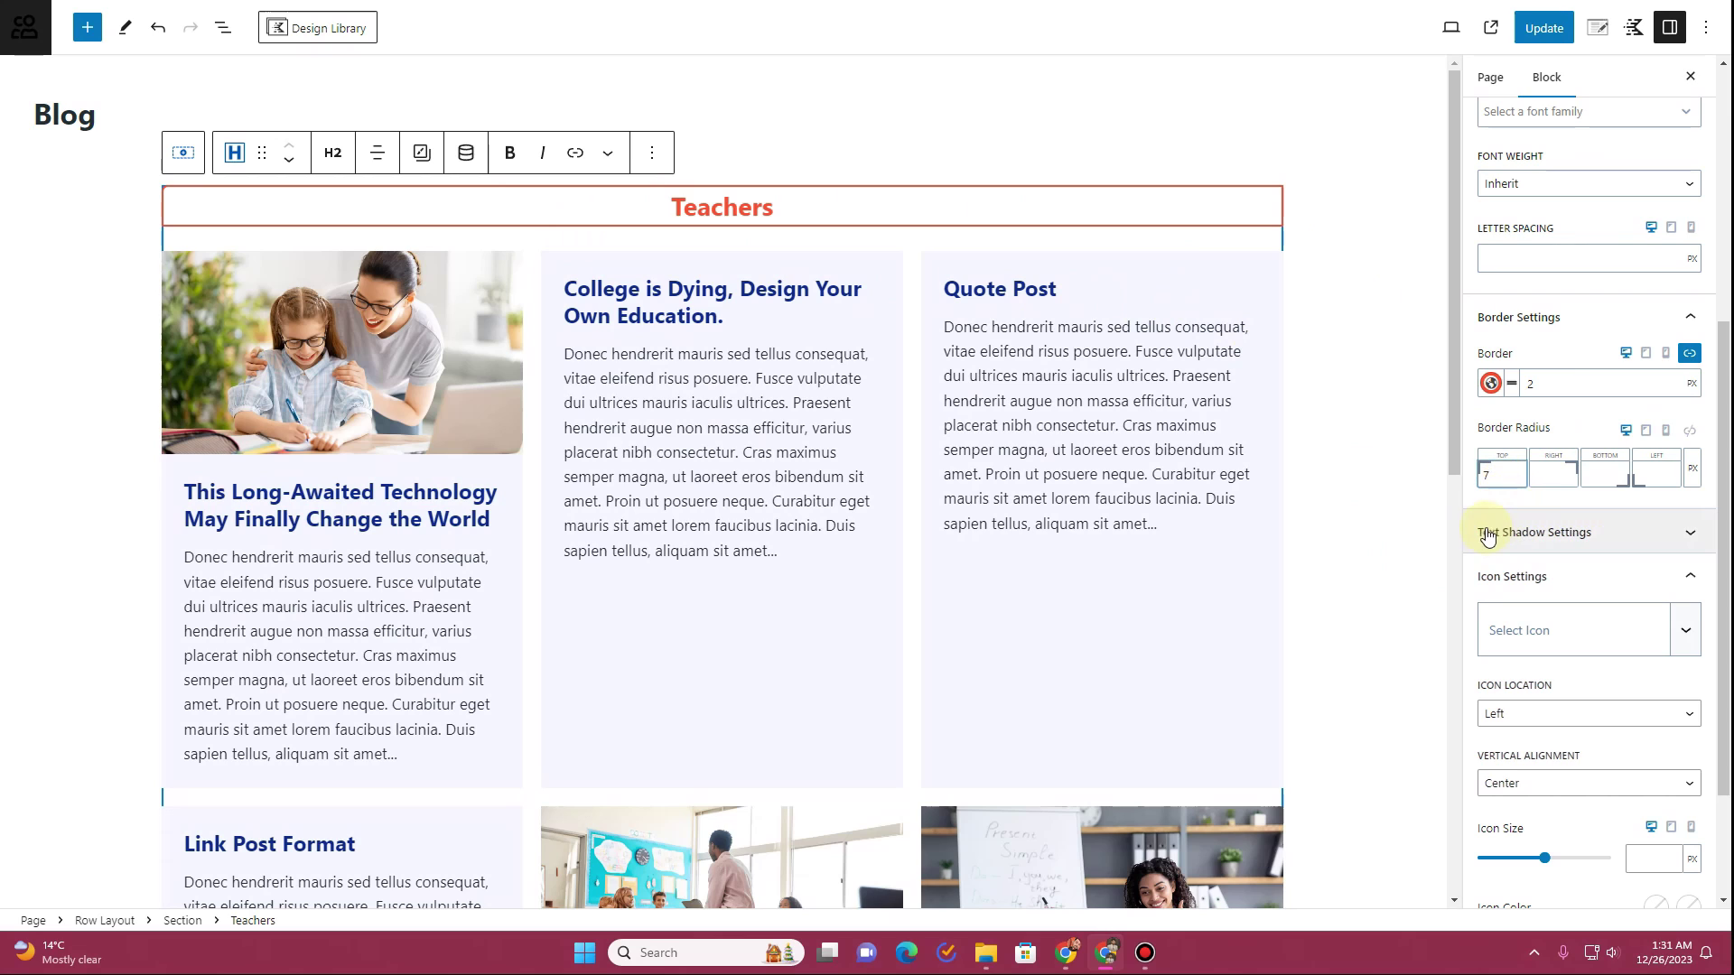
Link the corners of the Teachers heading's border, set their radius to 11 px and check the page
click(1688, 430)
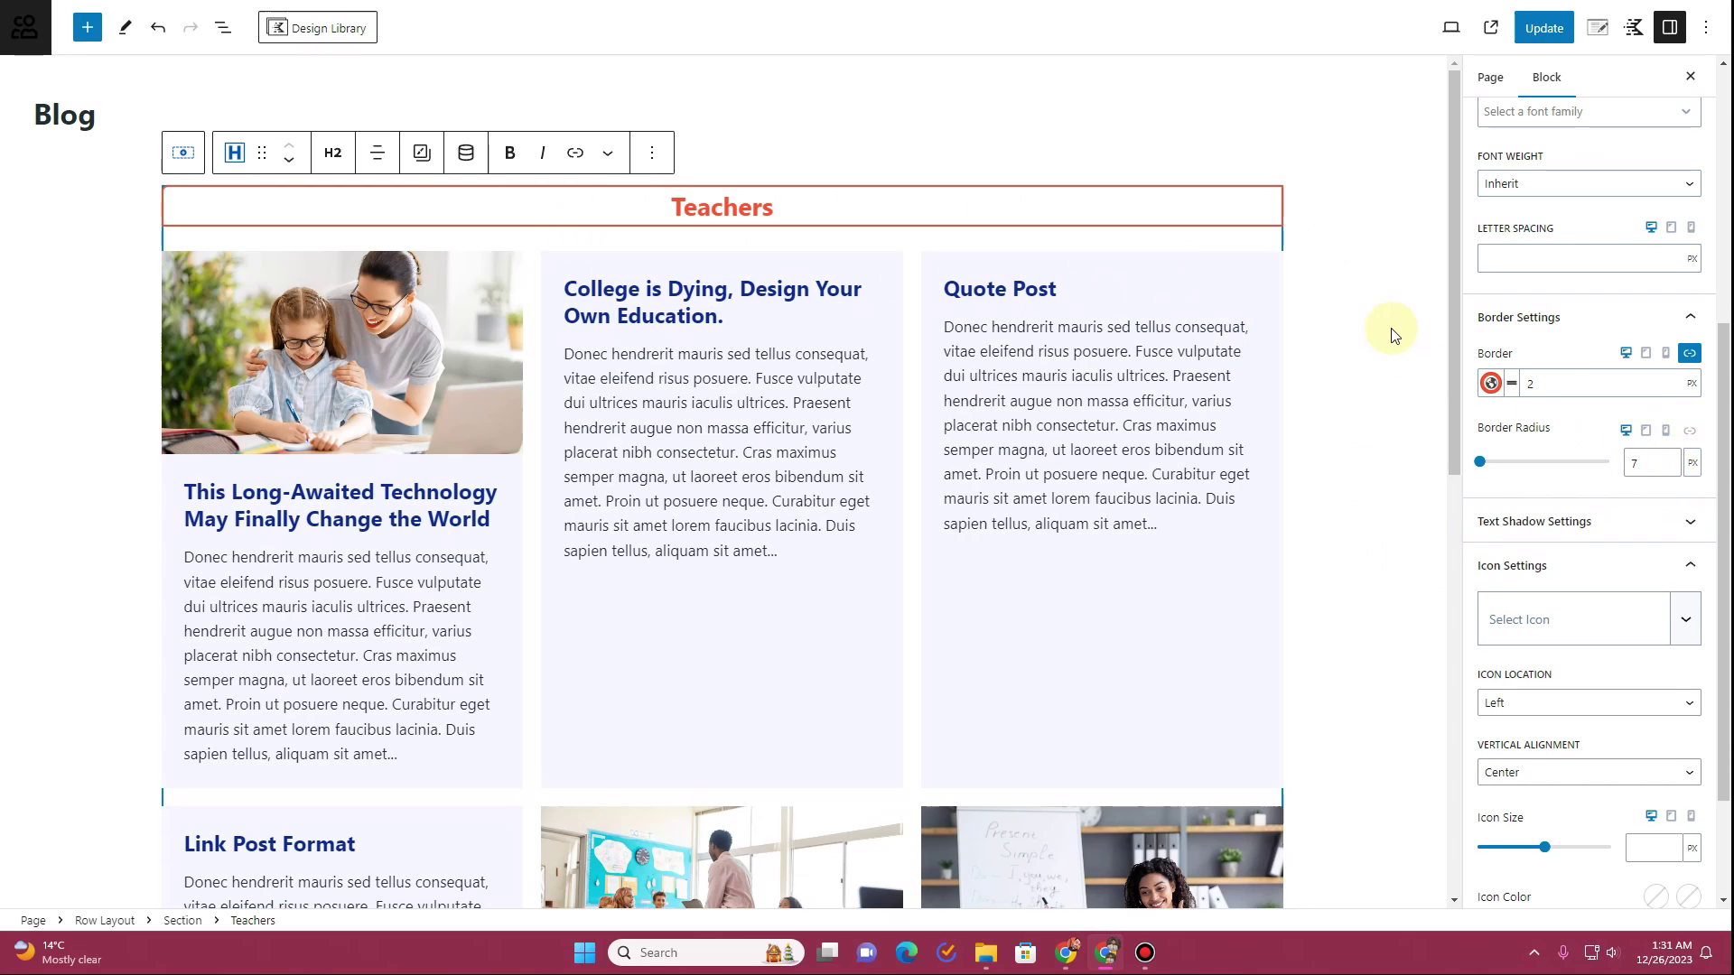
click(1640, 463)
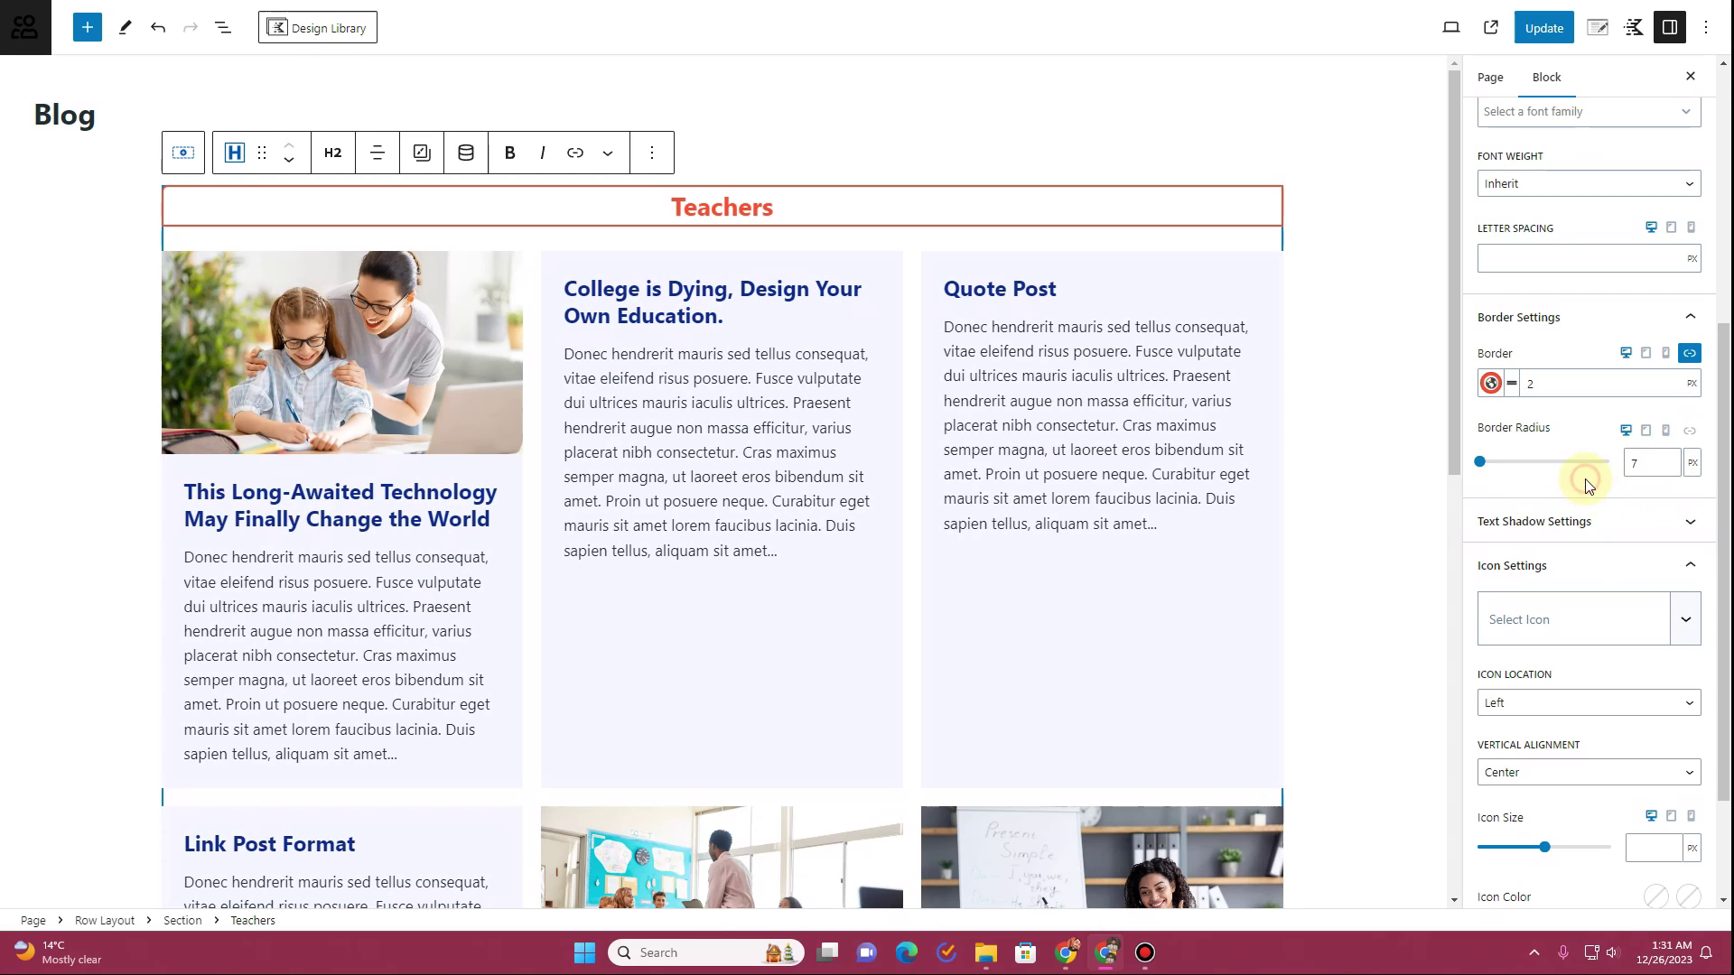
drag(1479, 462, 1481, 466)
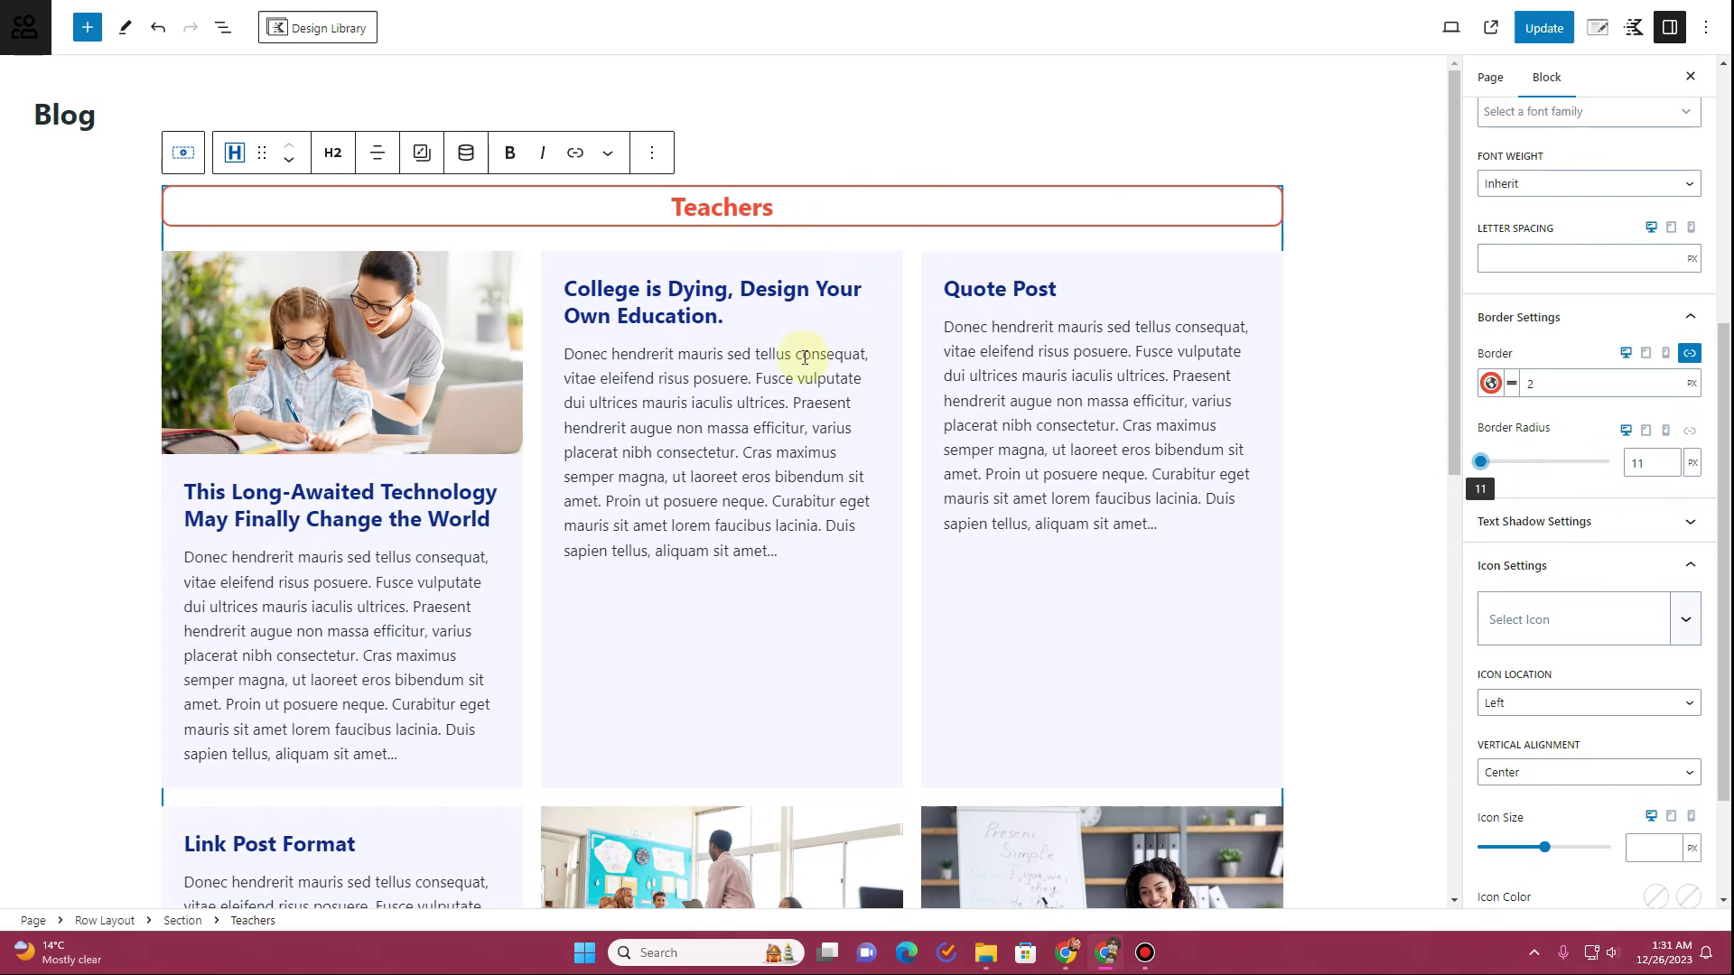
scroll(809, 425, down, 8)
scroll(843, 443, up, 8)
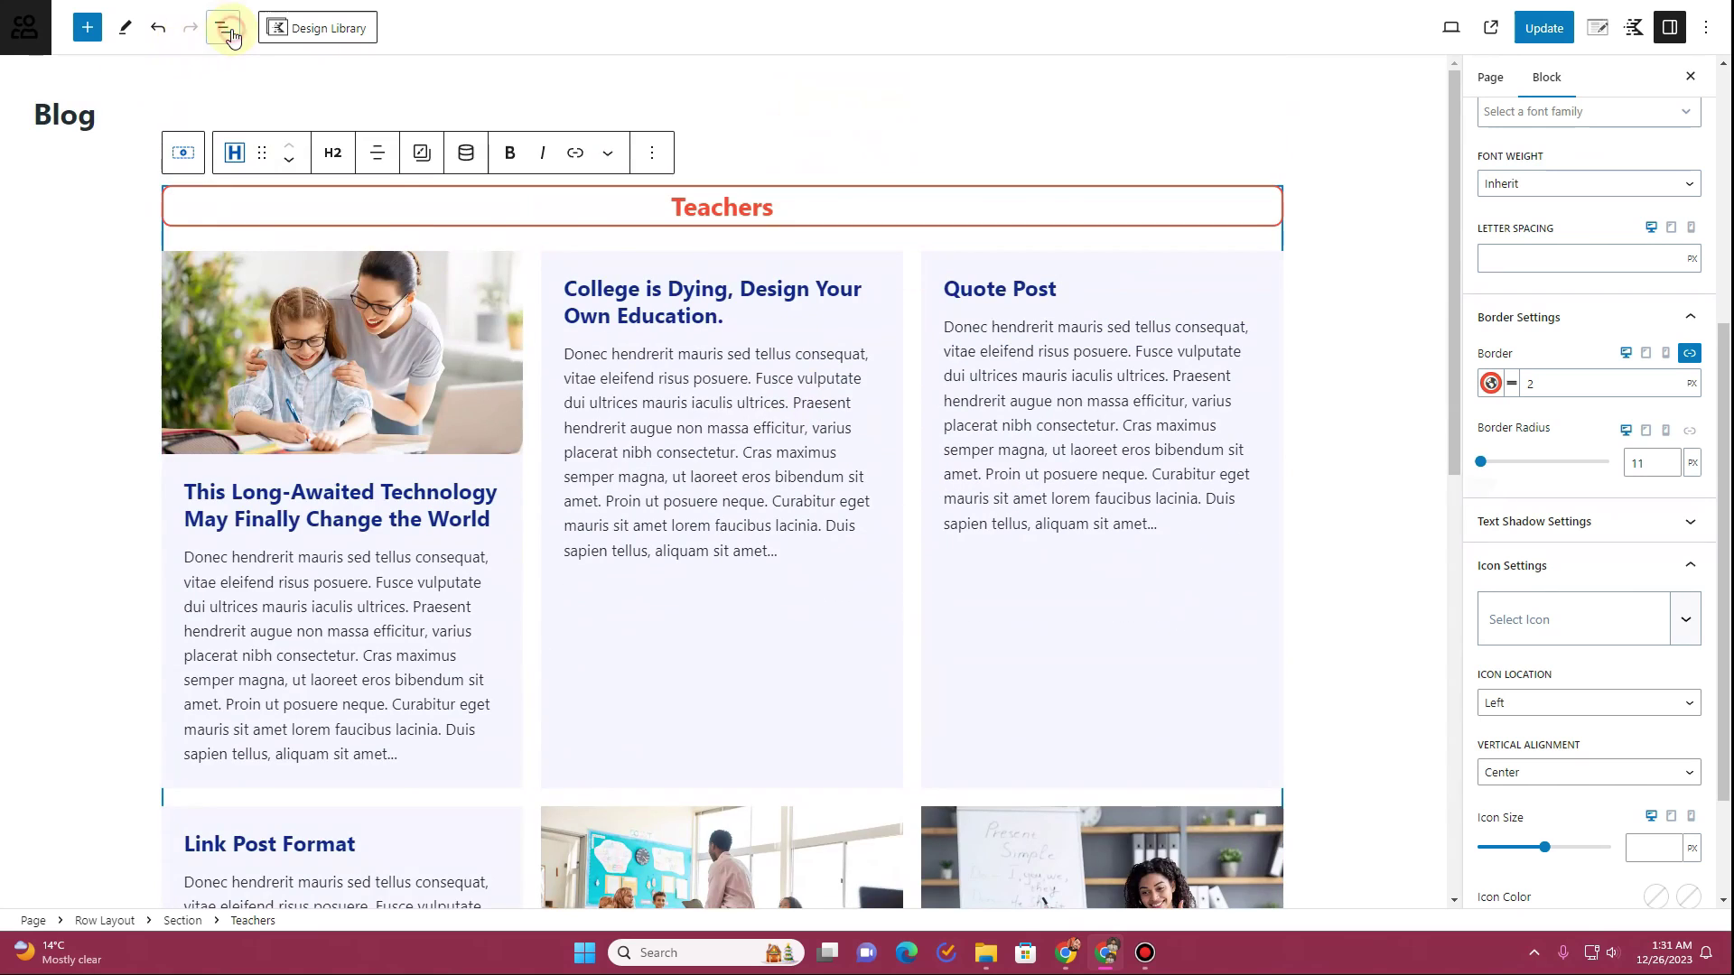
Show the page's block structure and duplicate the section holding the Teachers heading and its post grid
click(231, 36)
click(113, 155)
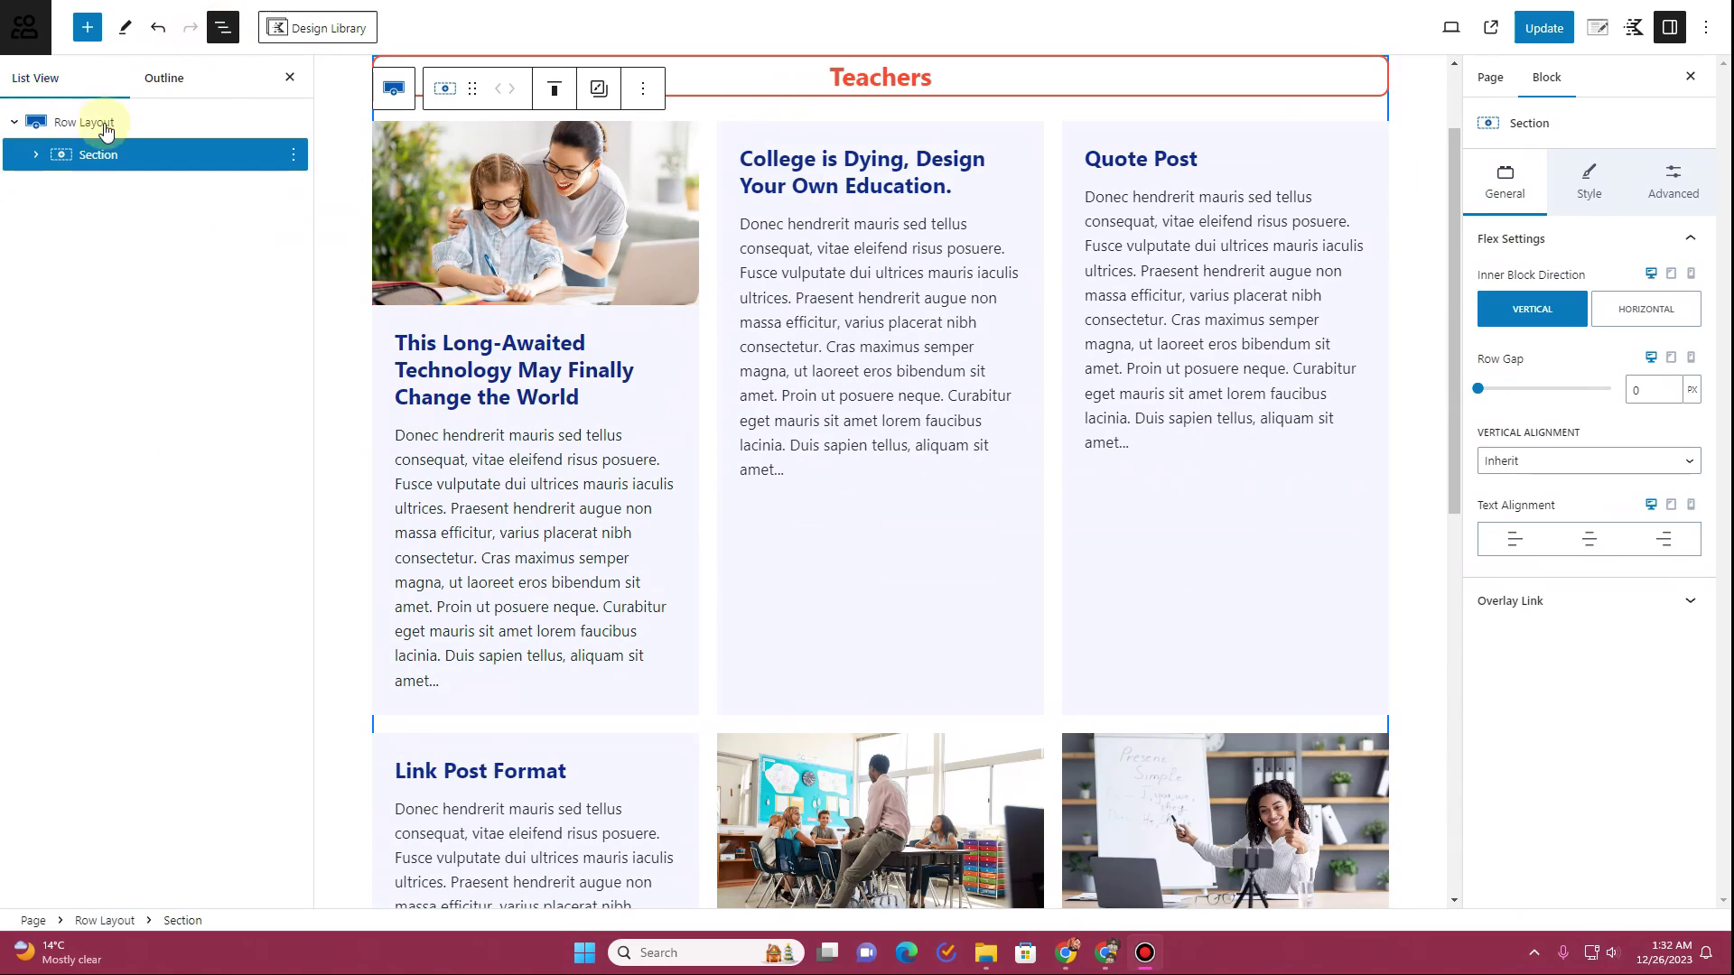
right_click(96, 157)
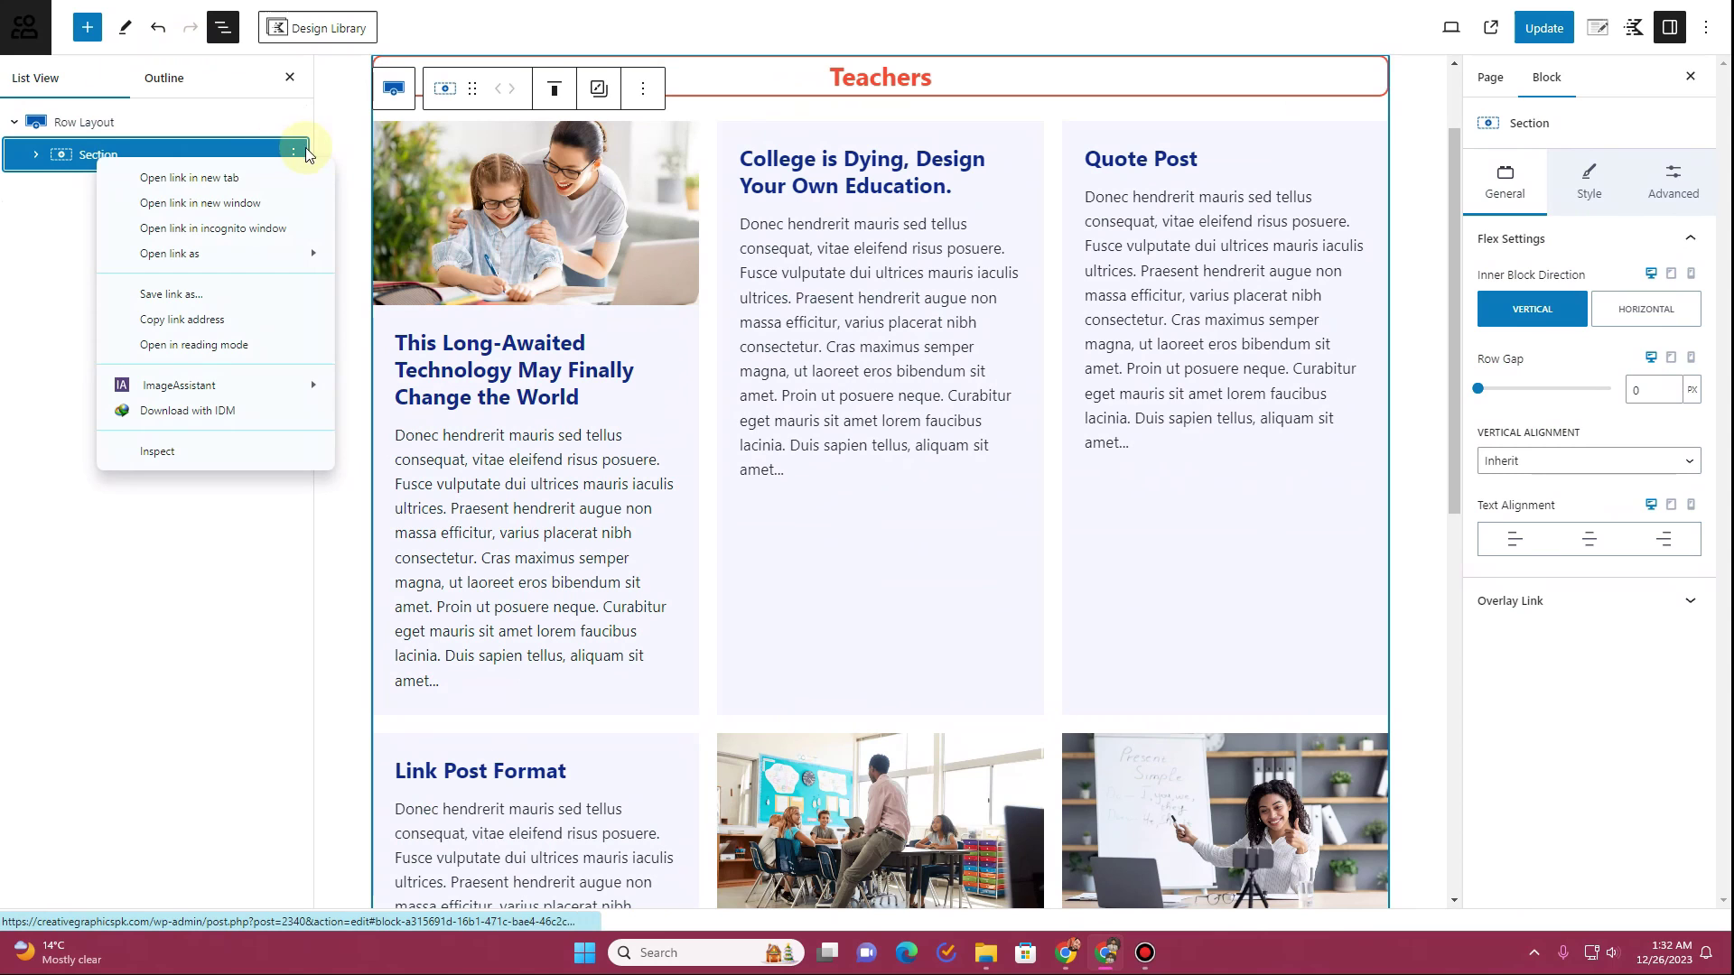
click(306, 155)
click(296, 153)
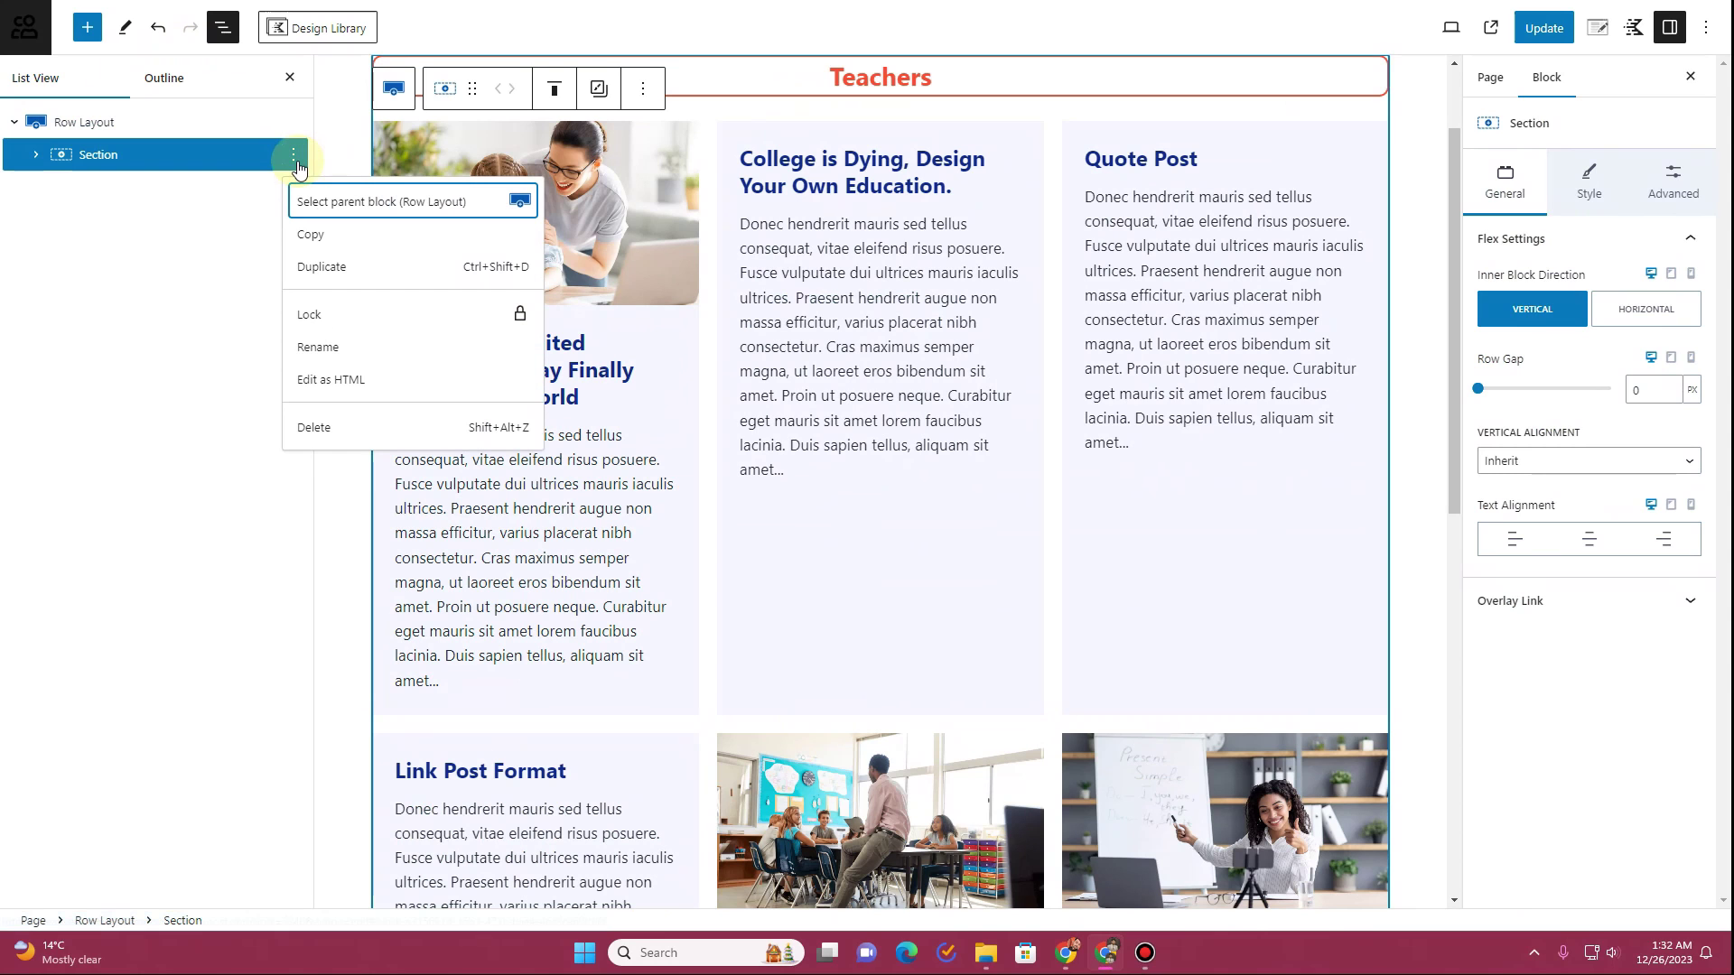
click(330, 269)
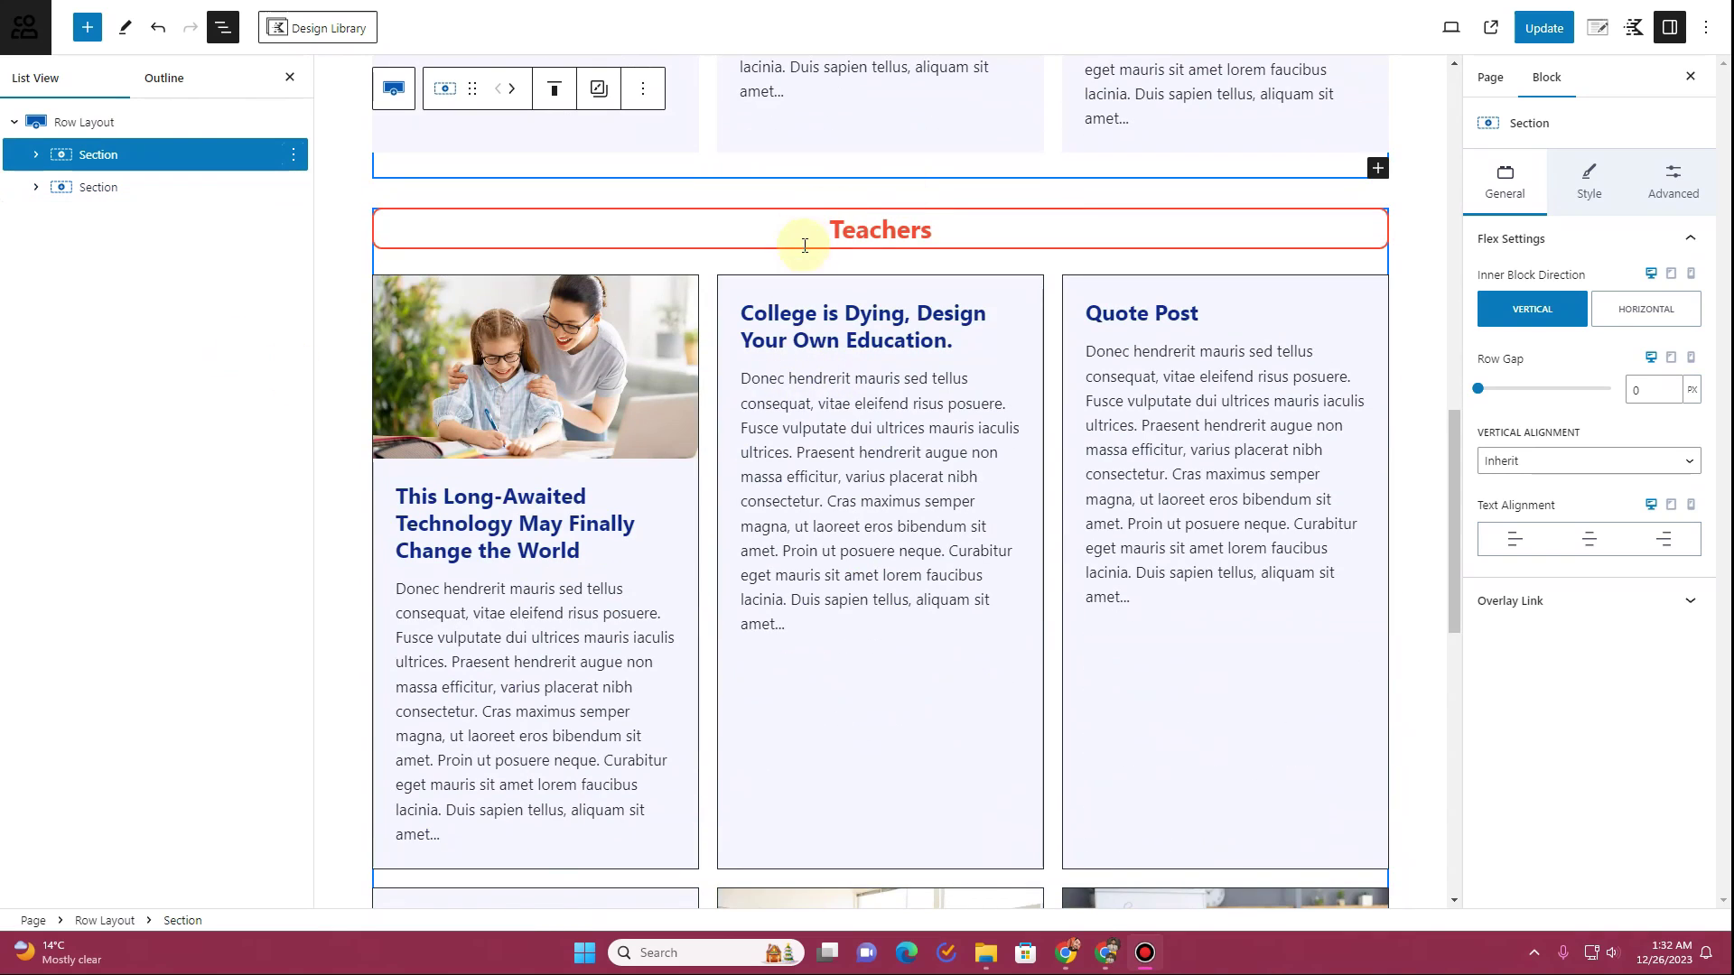
scroll(804, 244, up, 15)
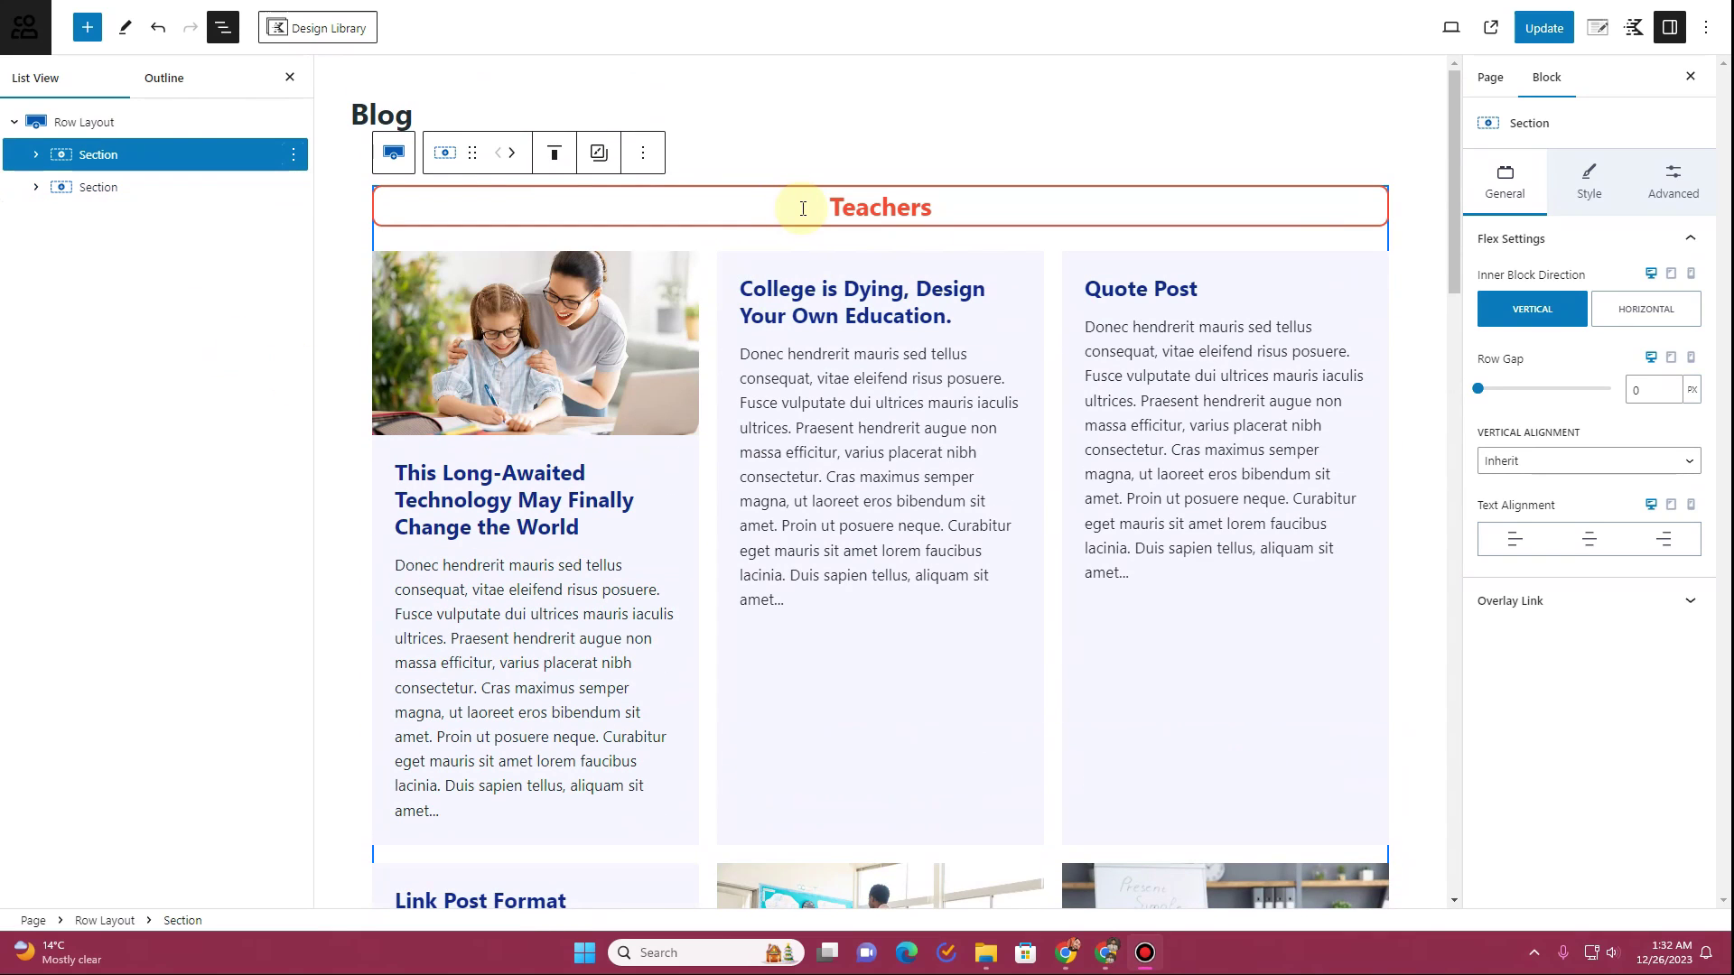
Replace the Teachers category filter of the first section's post grid with the Lessons category
click(894, 207)
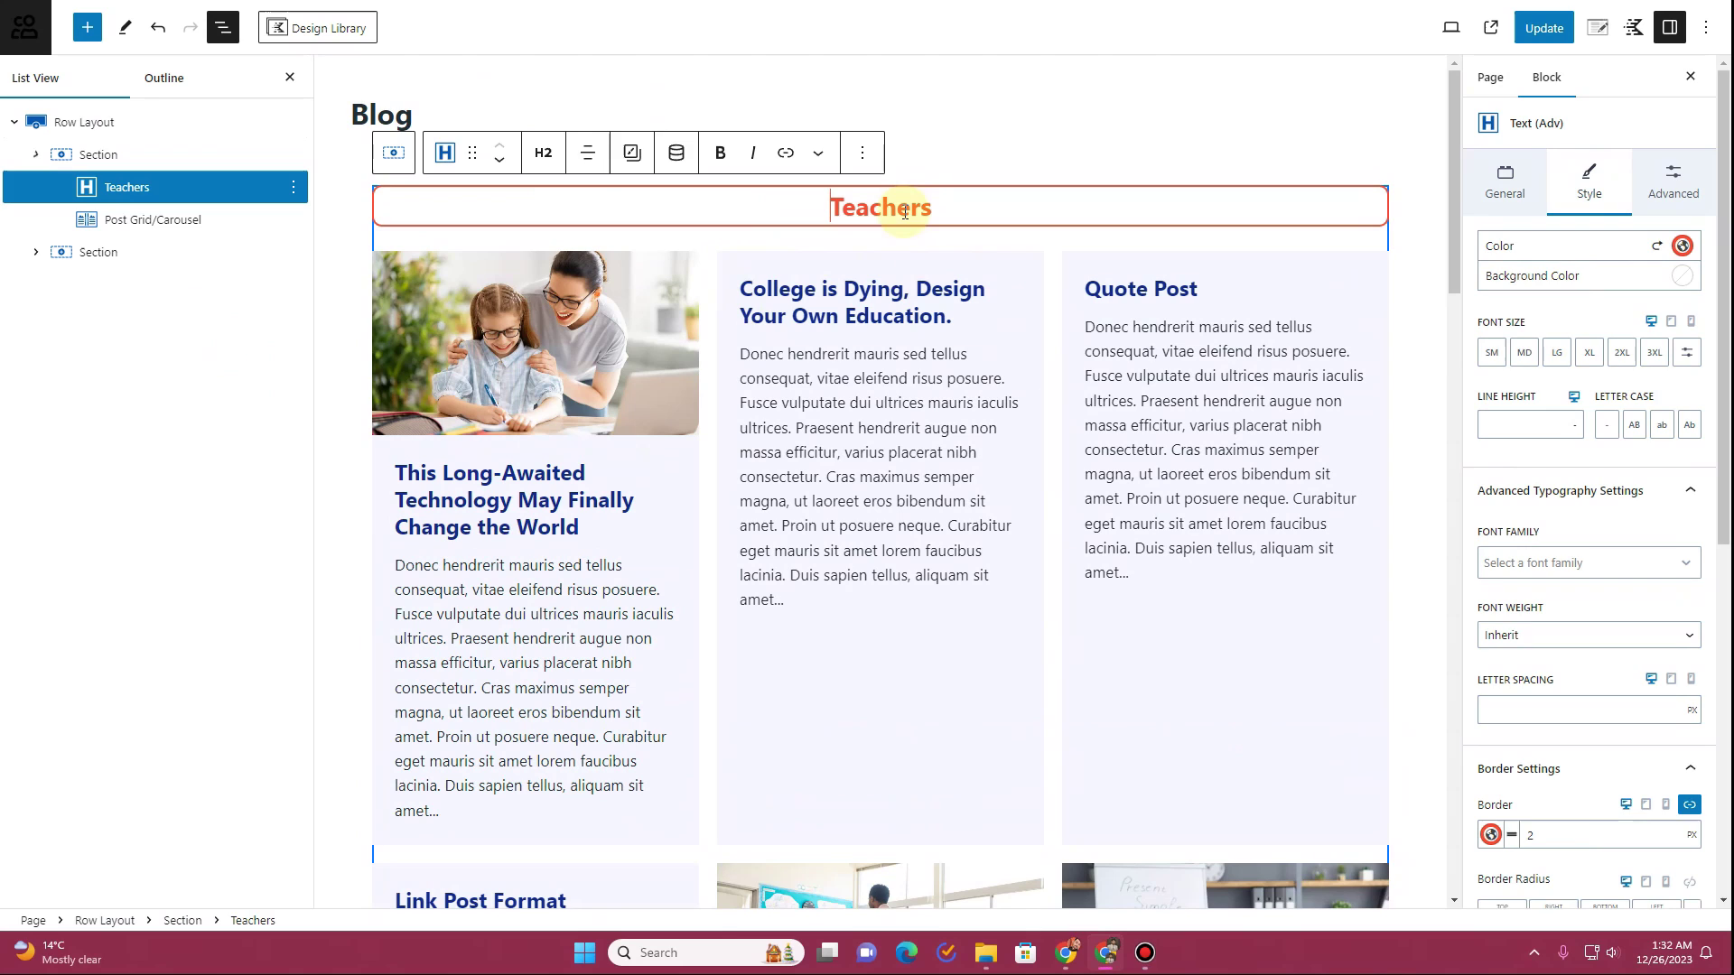
click(1000, 339)
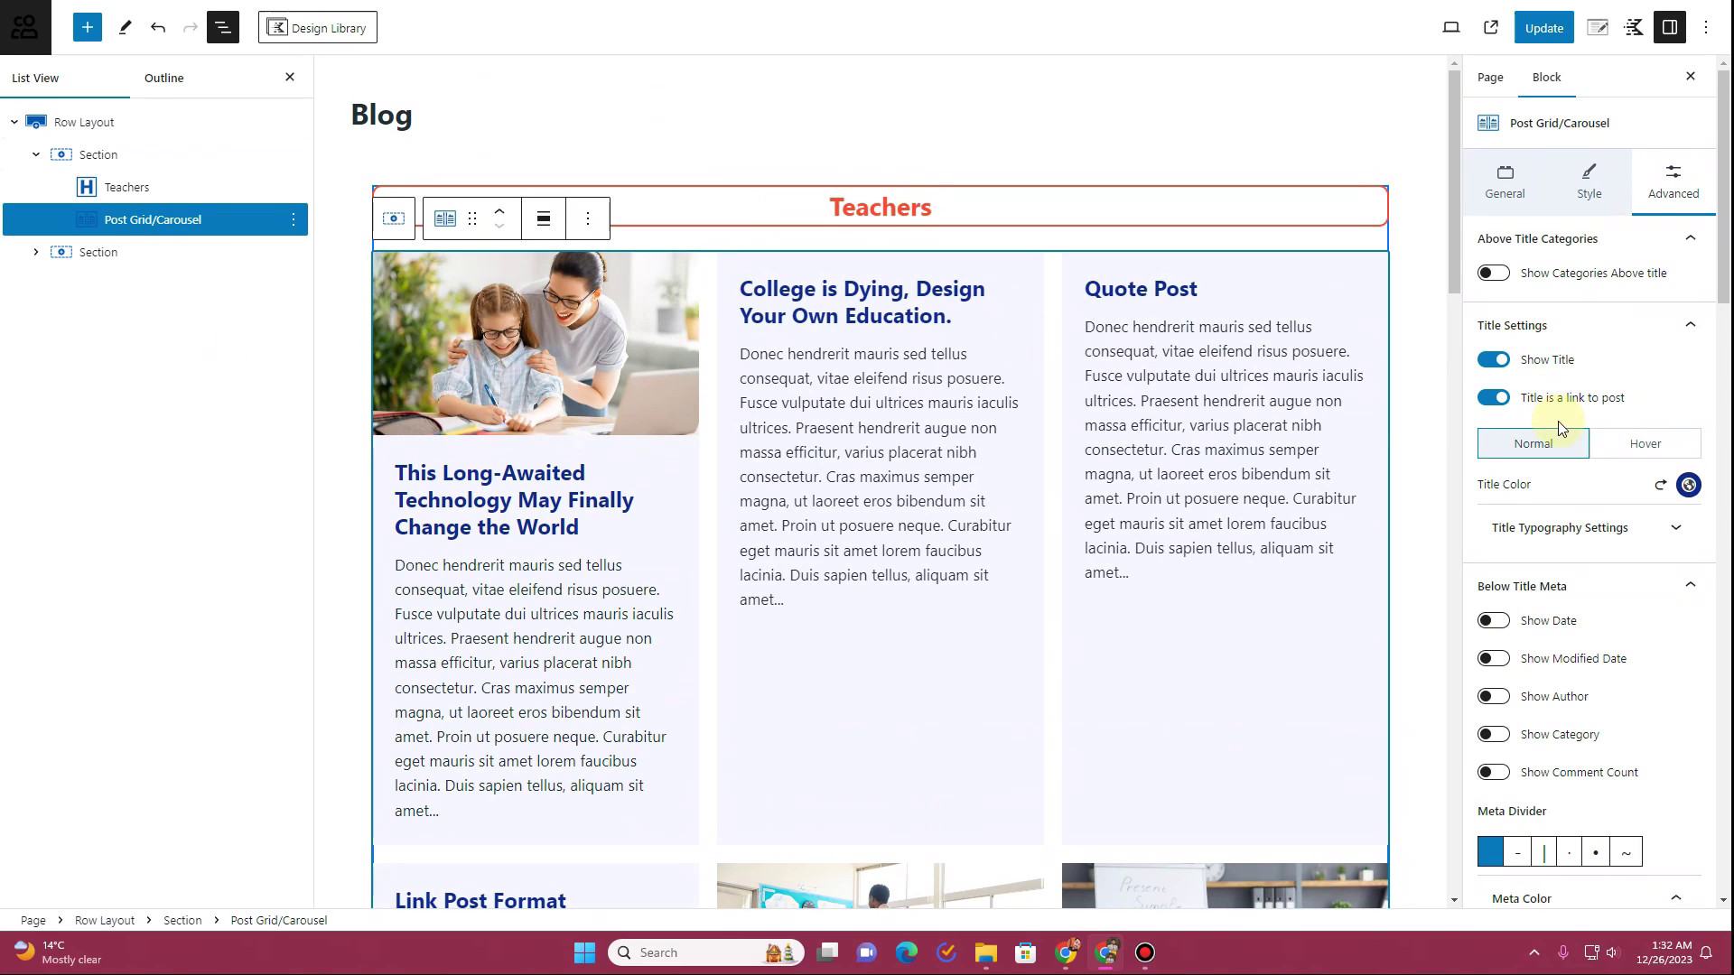
click(1515, 185)
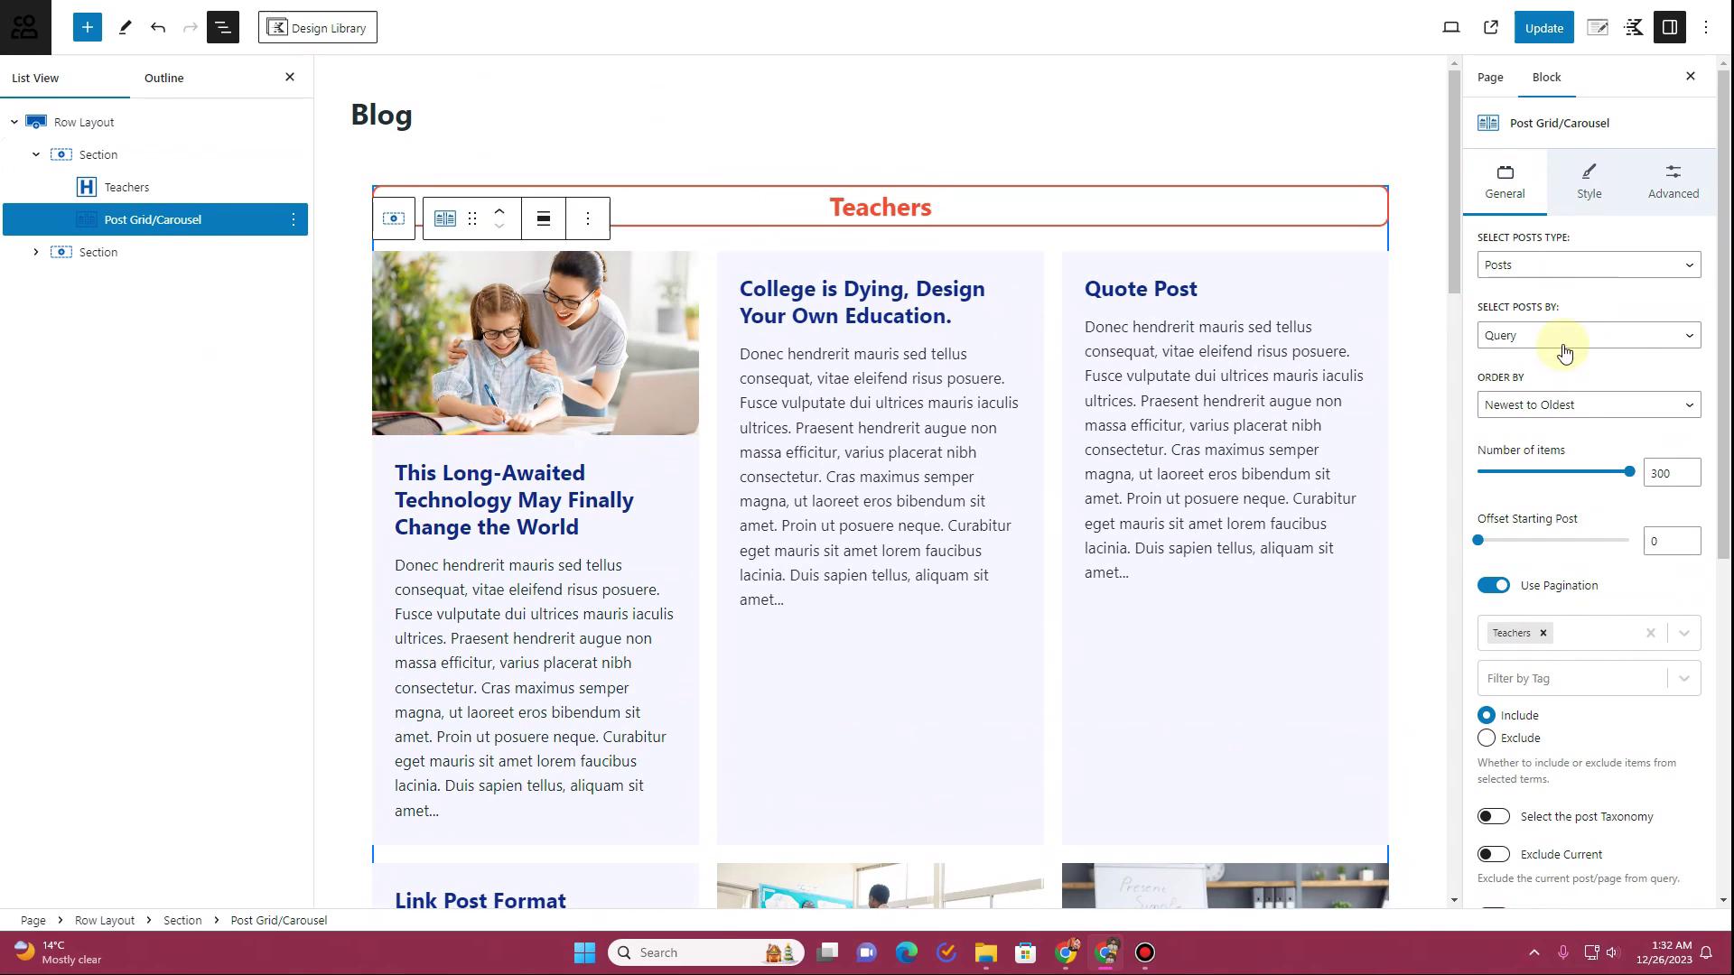
scroll(1564, 448, down, 2)
click(1544, 454)
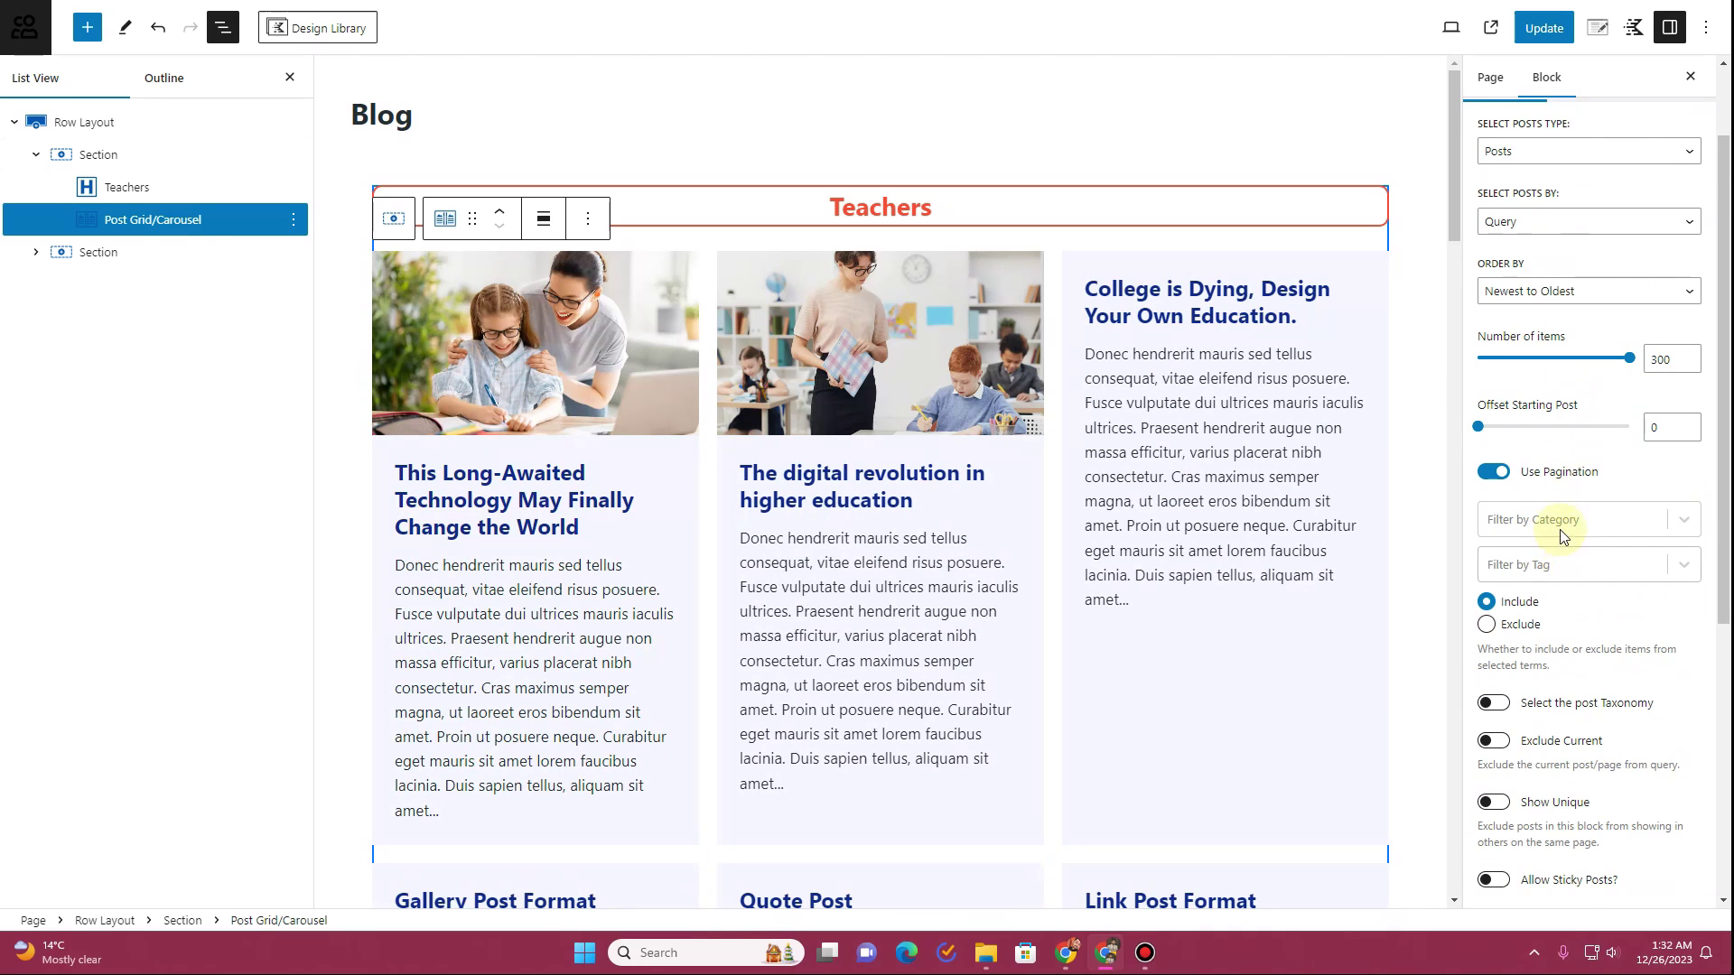
click(1564, 533)
click(1541, 594)
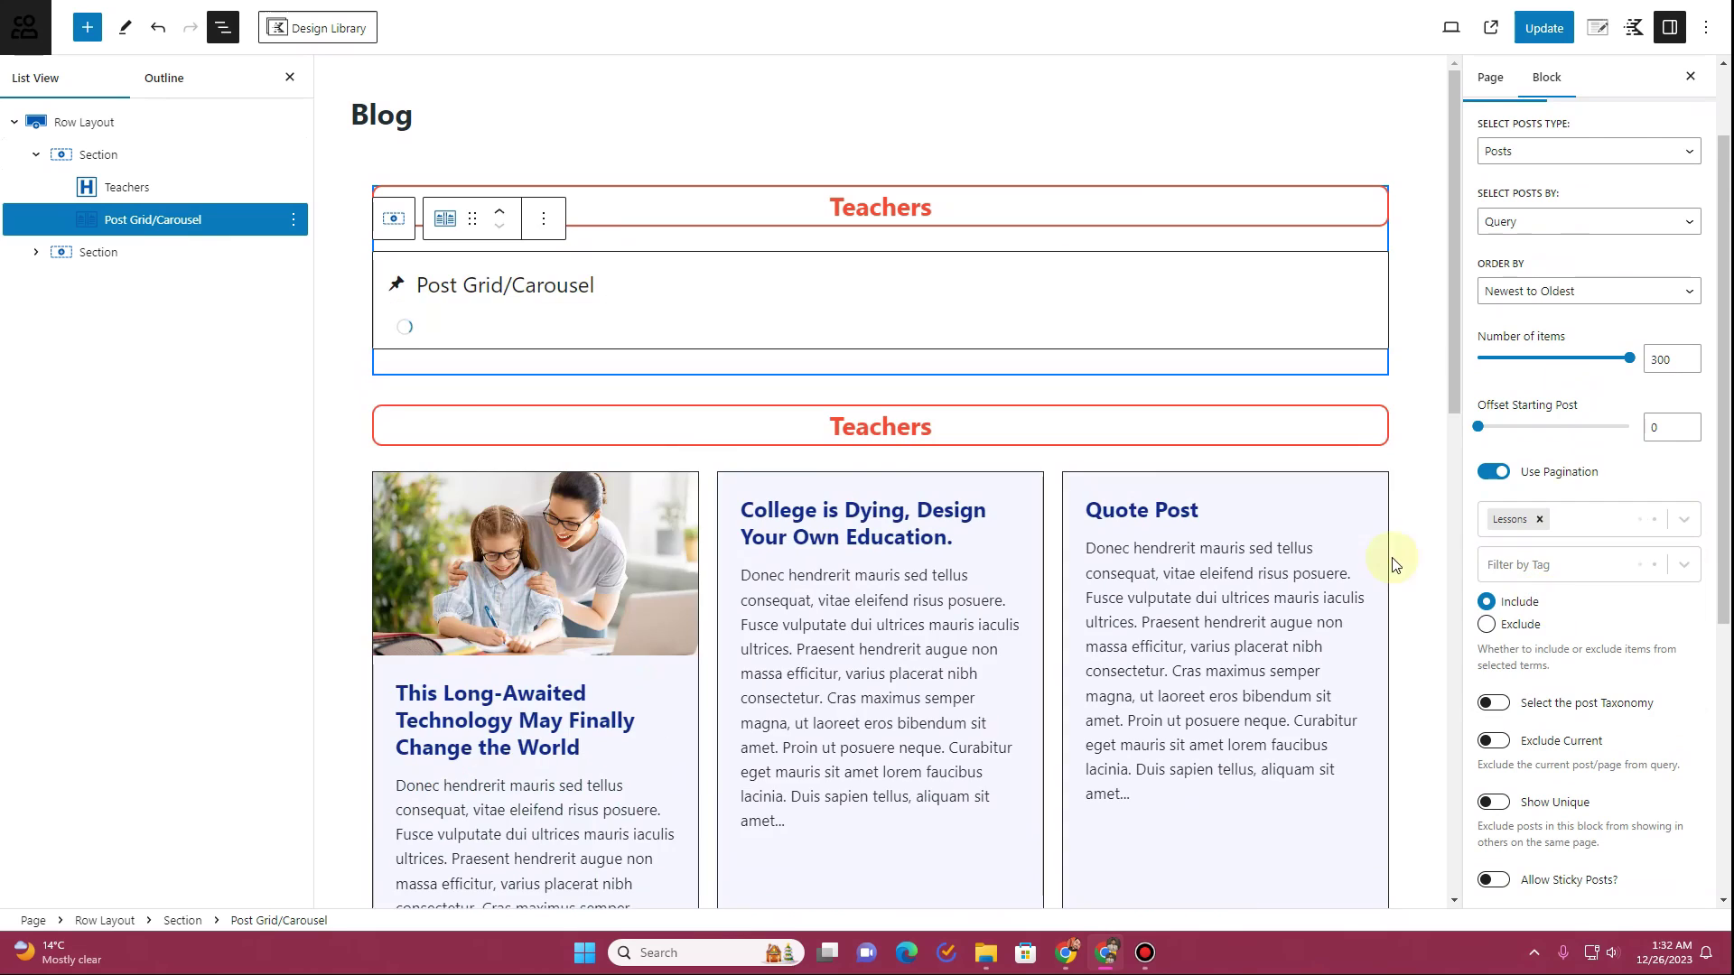
Change the first section's heading text to Lessons, collapse that section in the block list and look over the page
click(954, 209)
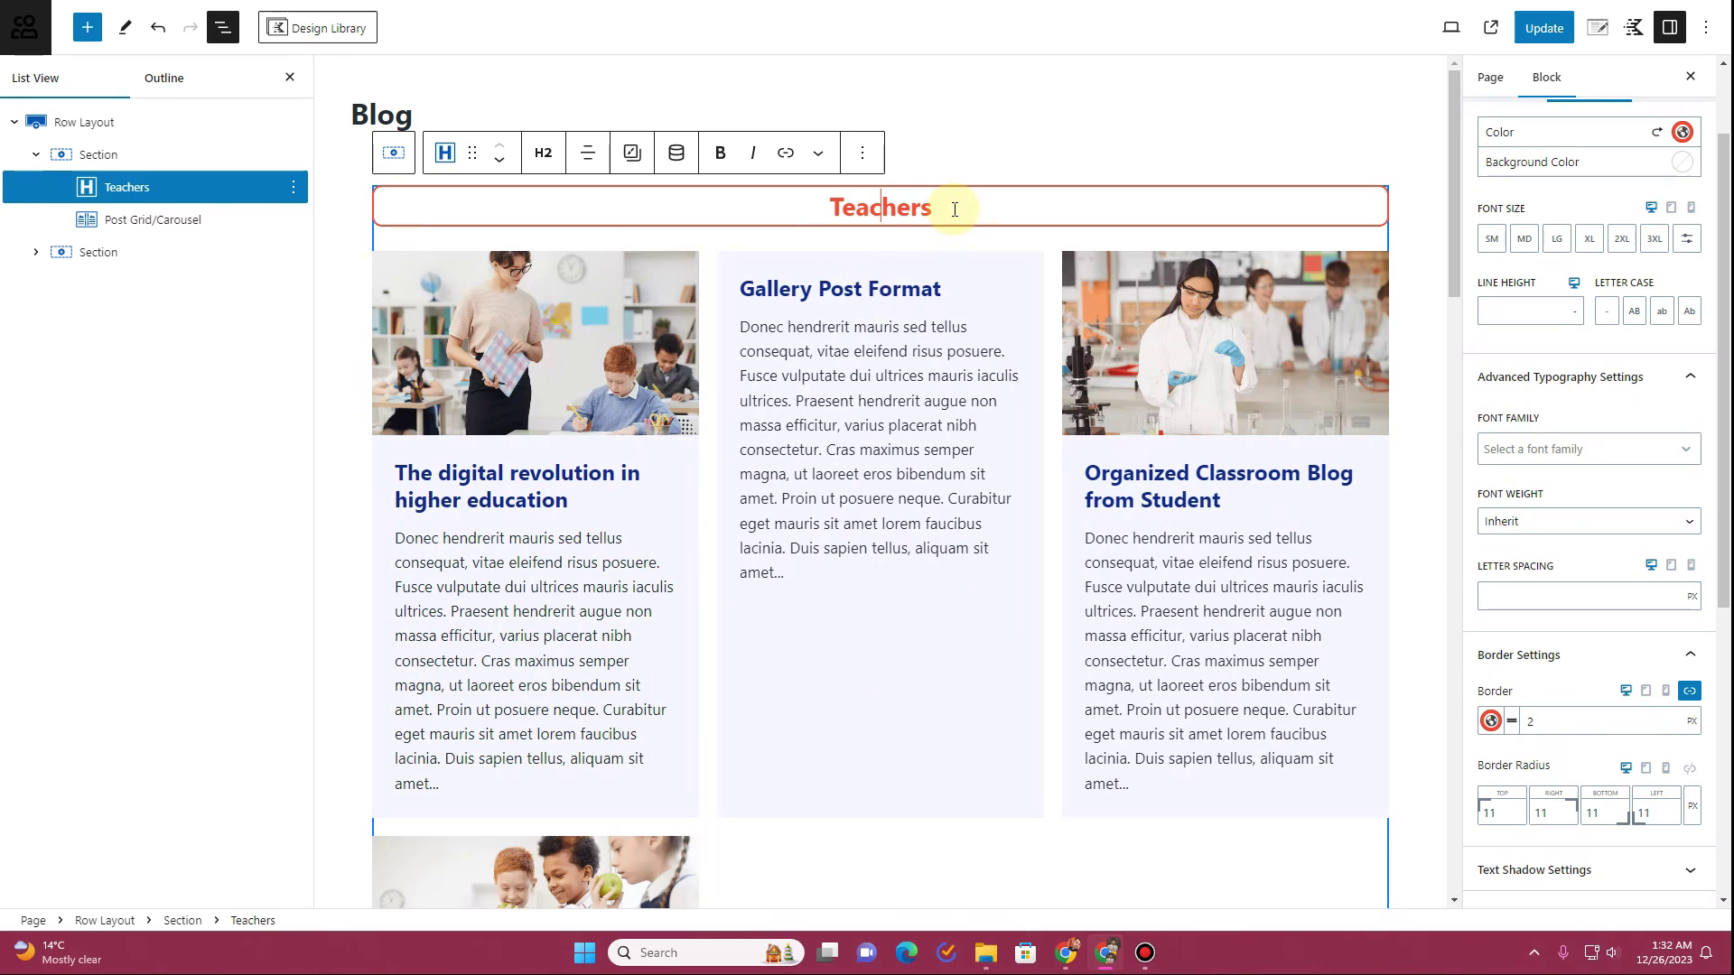
drag(954, 209, 818, 209)
text(Lessons)
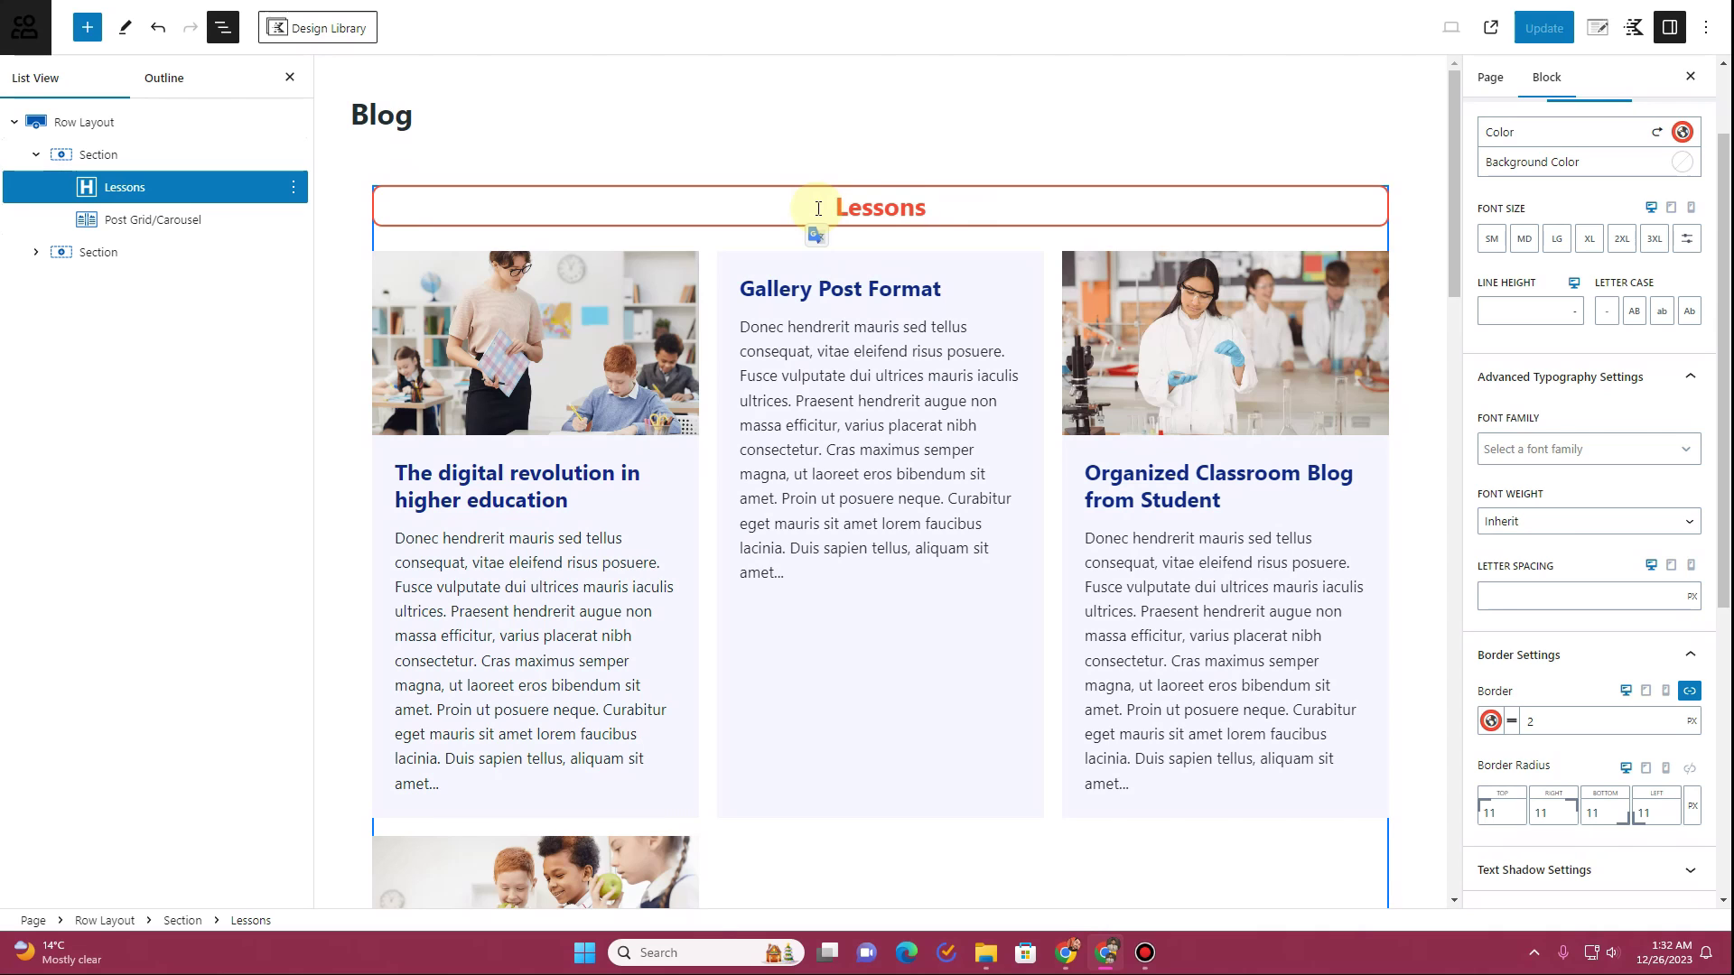
click(37, 157)
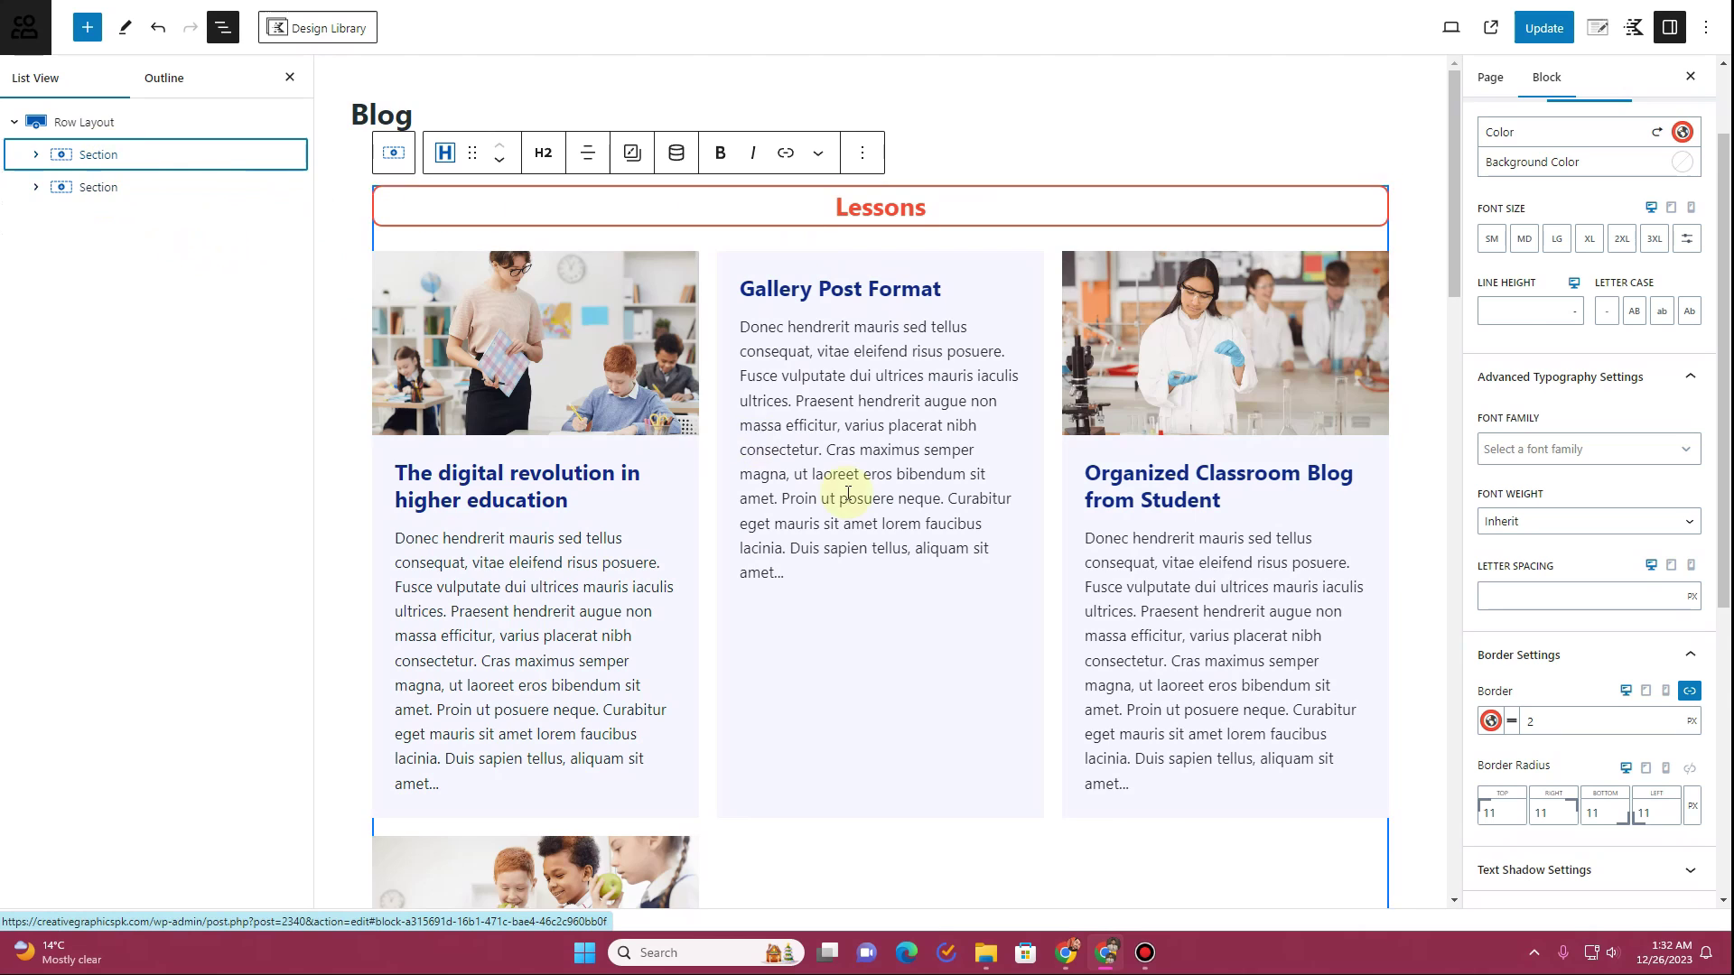
scroll(840, 493, down, 6)
scroll(782, 569, up, 6)
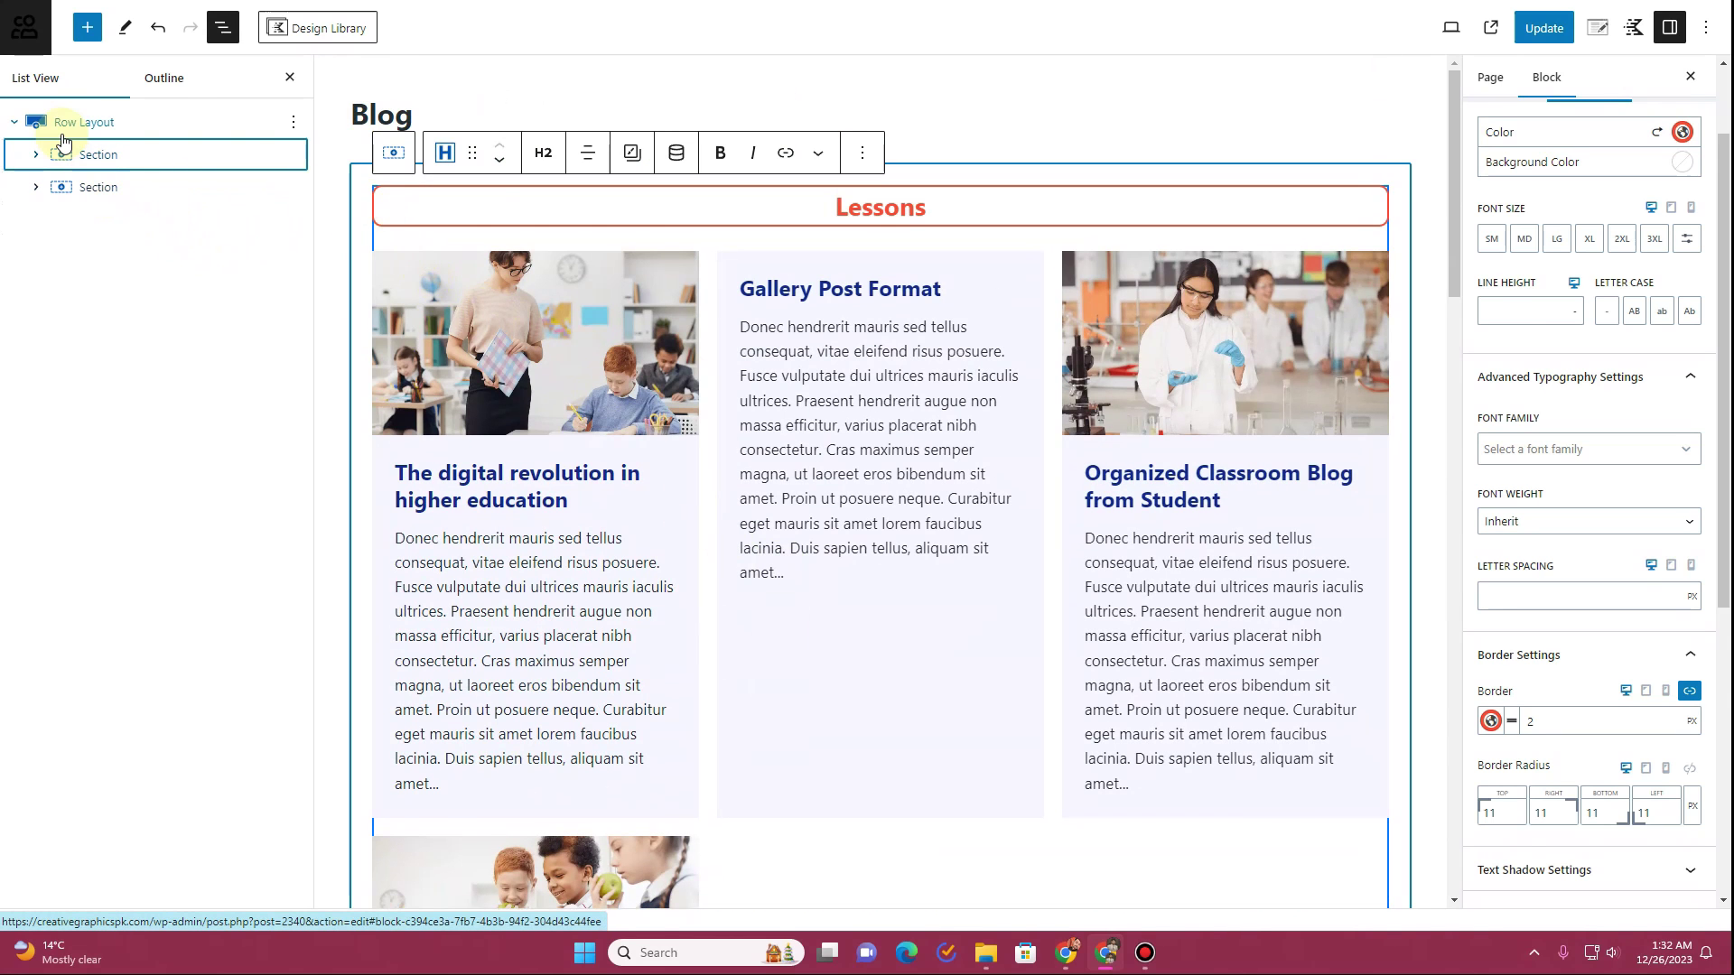
Insert a Post Grid/Carousel block before the Lessons heading in the first section
click(1370, 209)
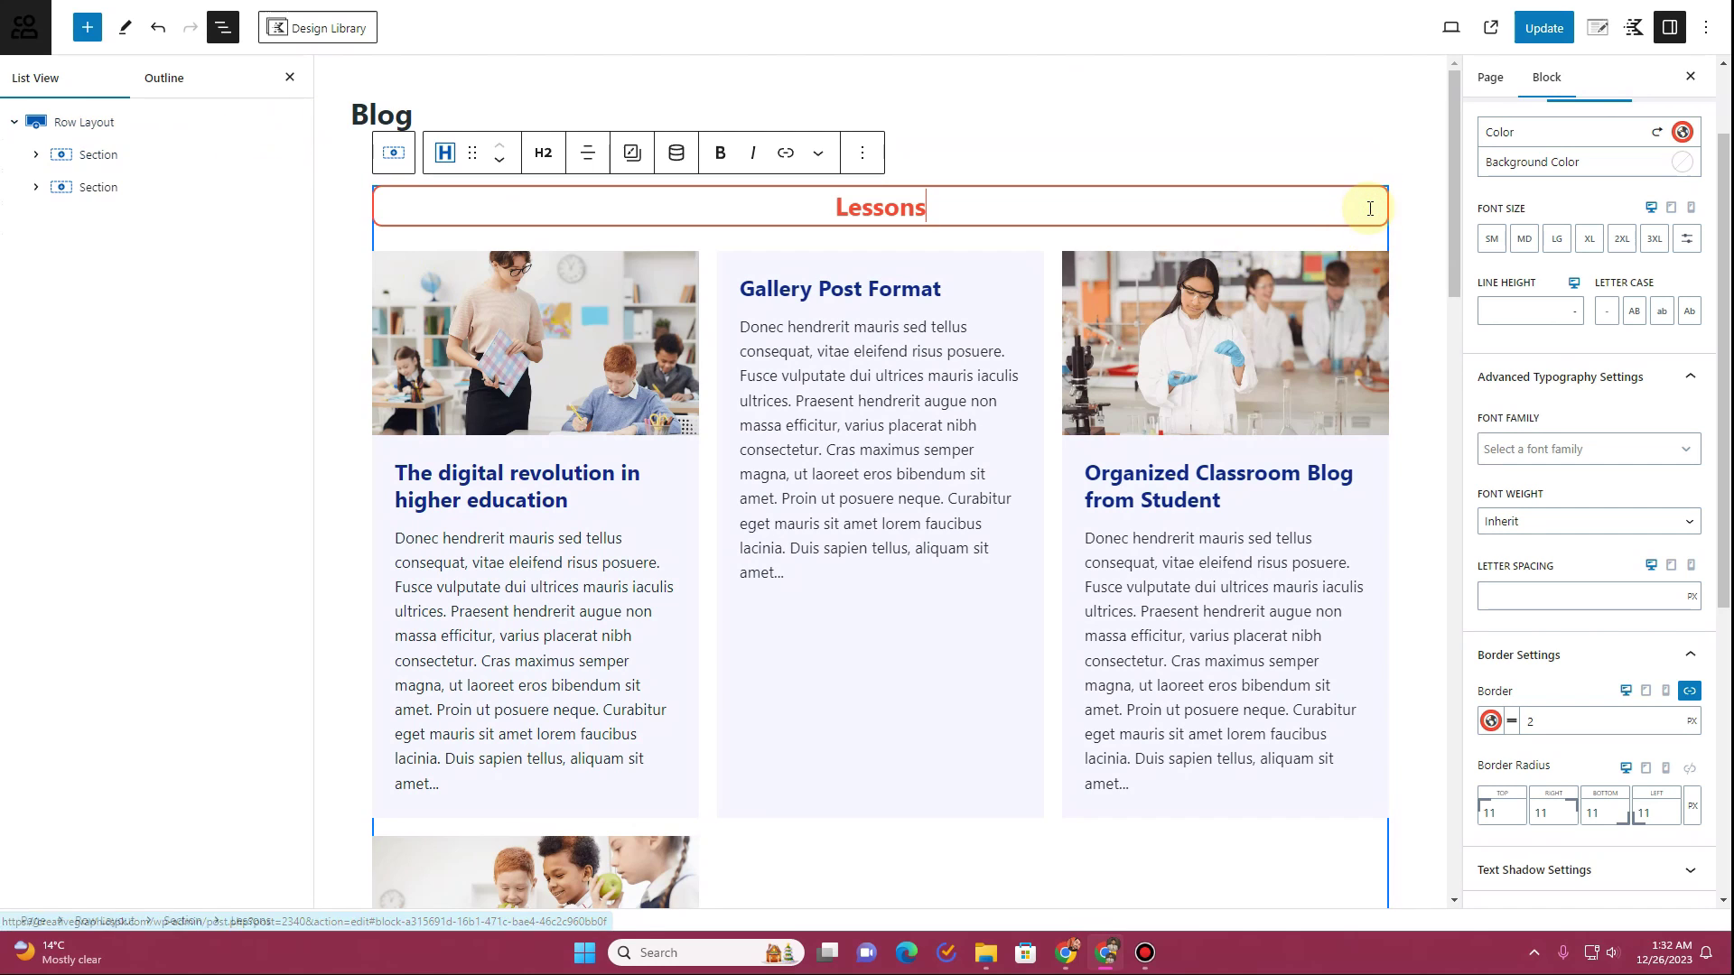
click(862, 152)
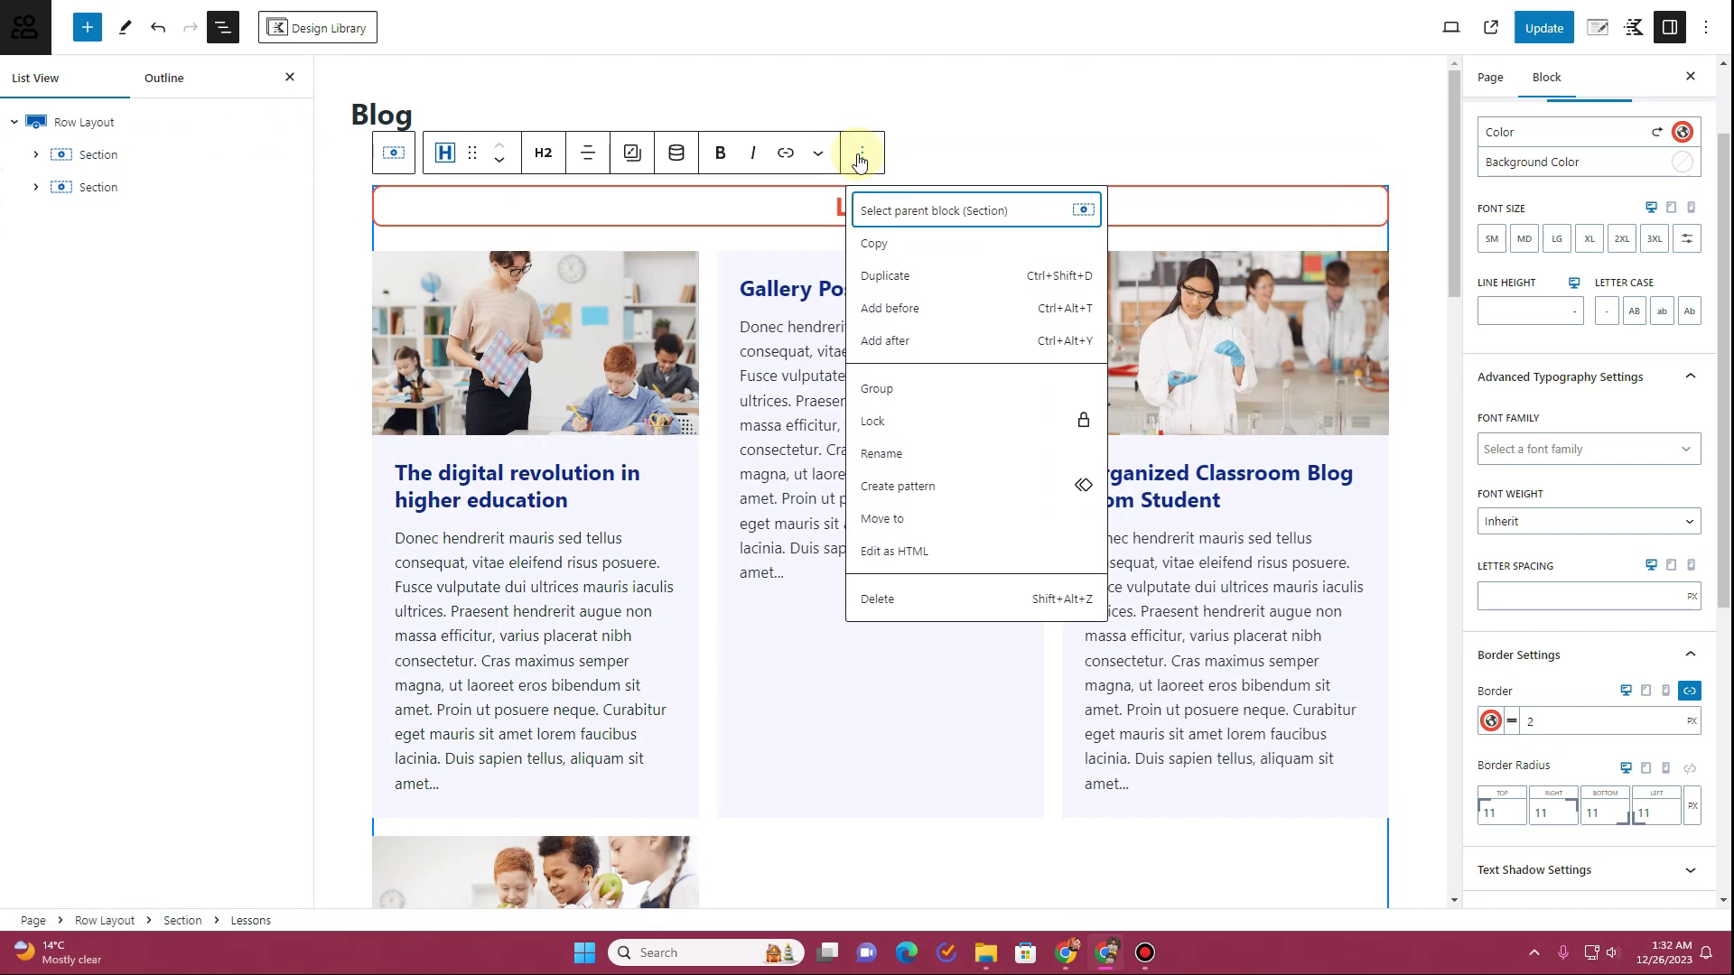
click(884, 311)
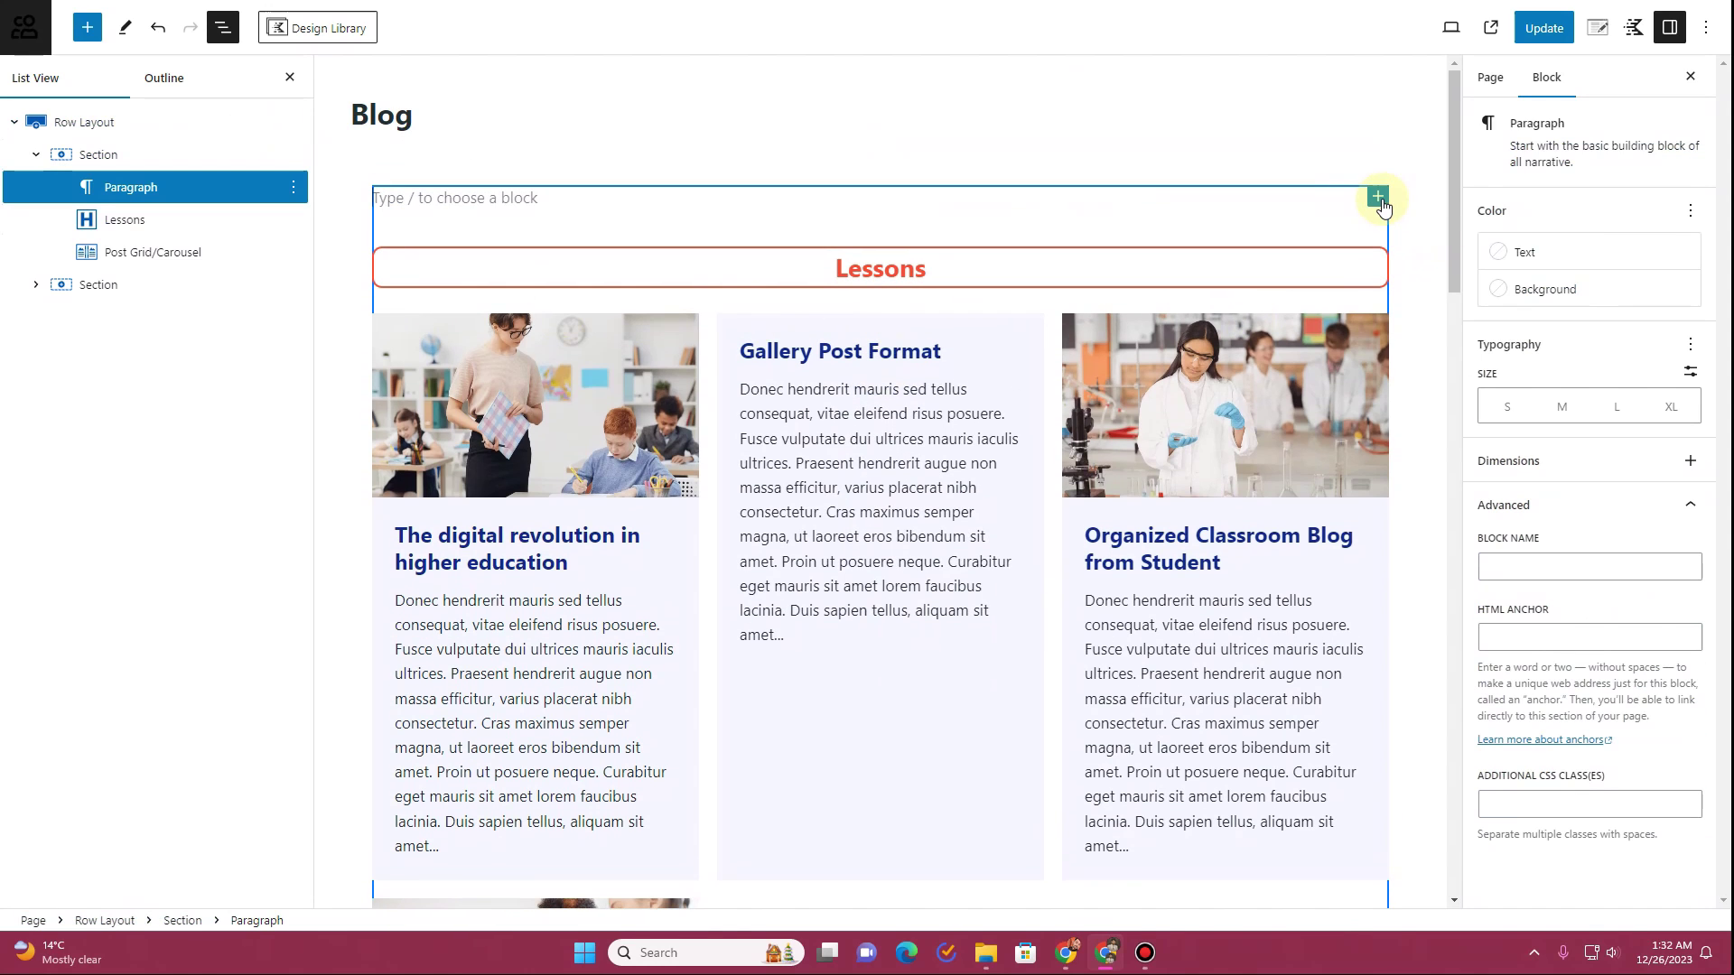
click(1377, 197)
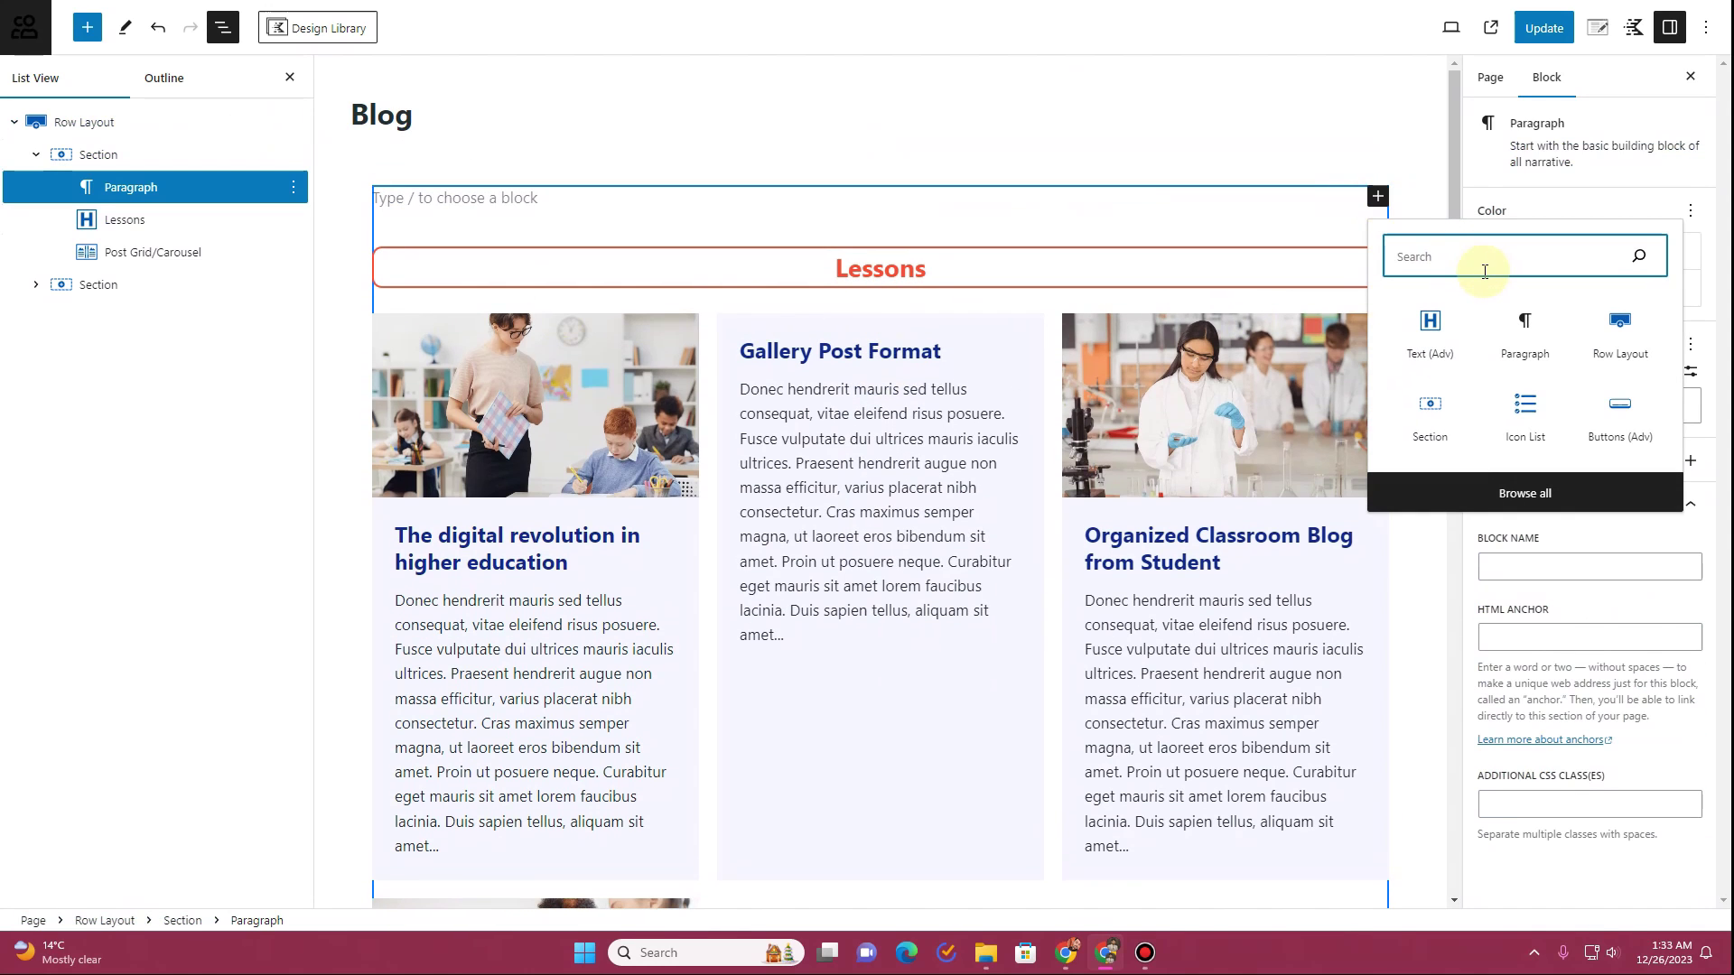
text(post)
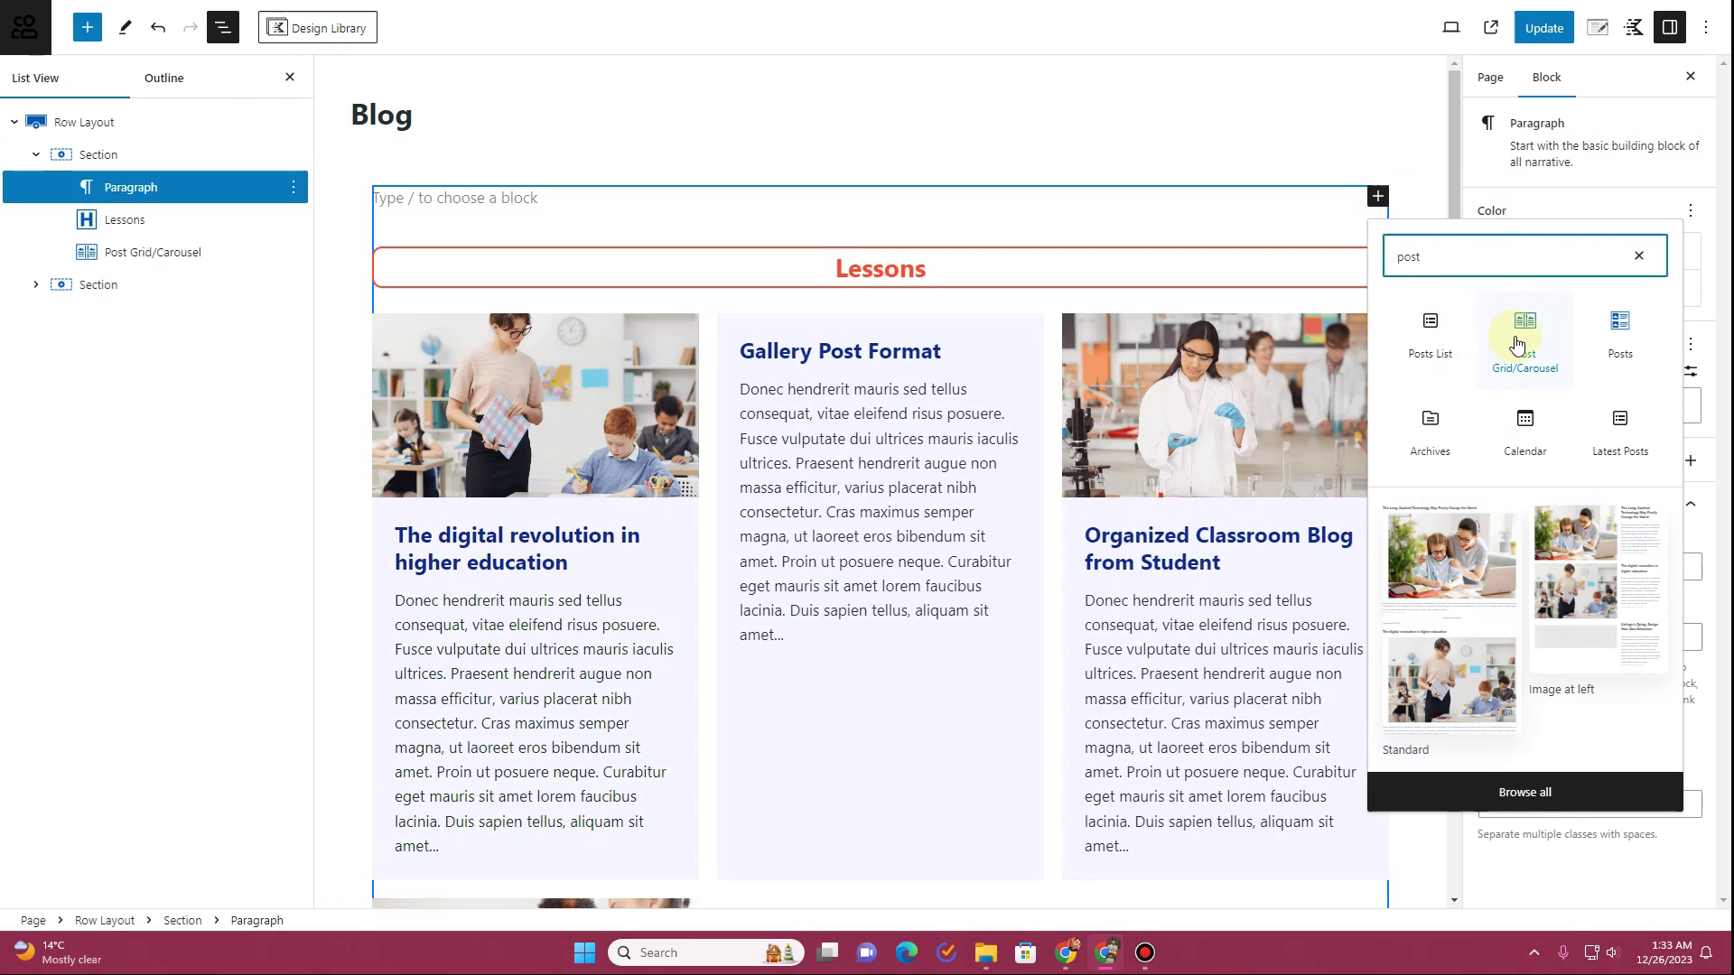
click(1538, 373)
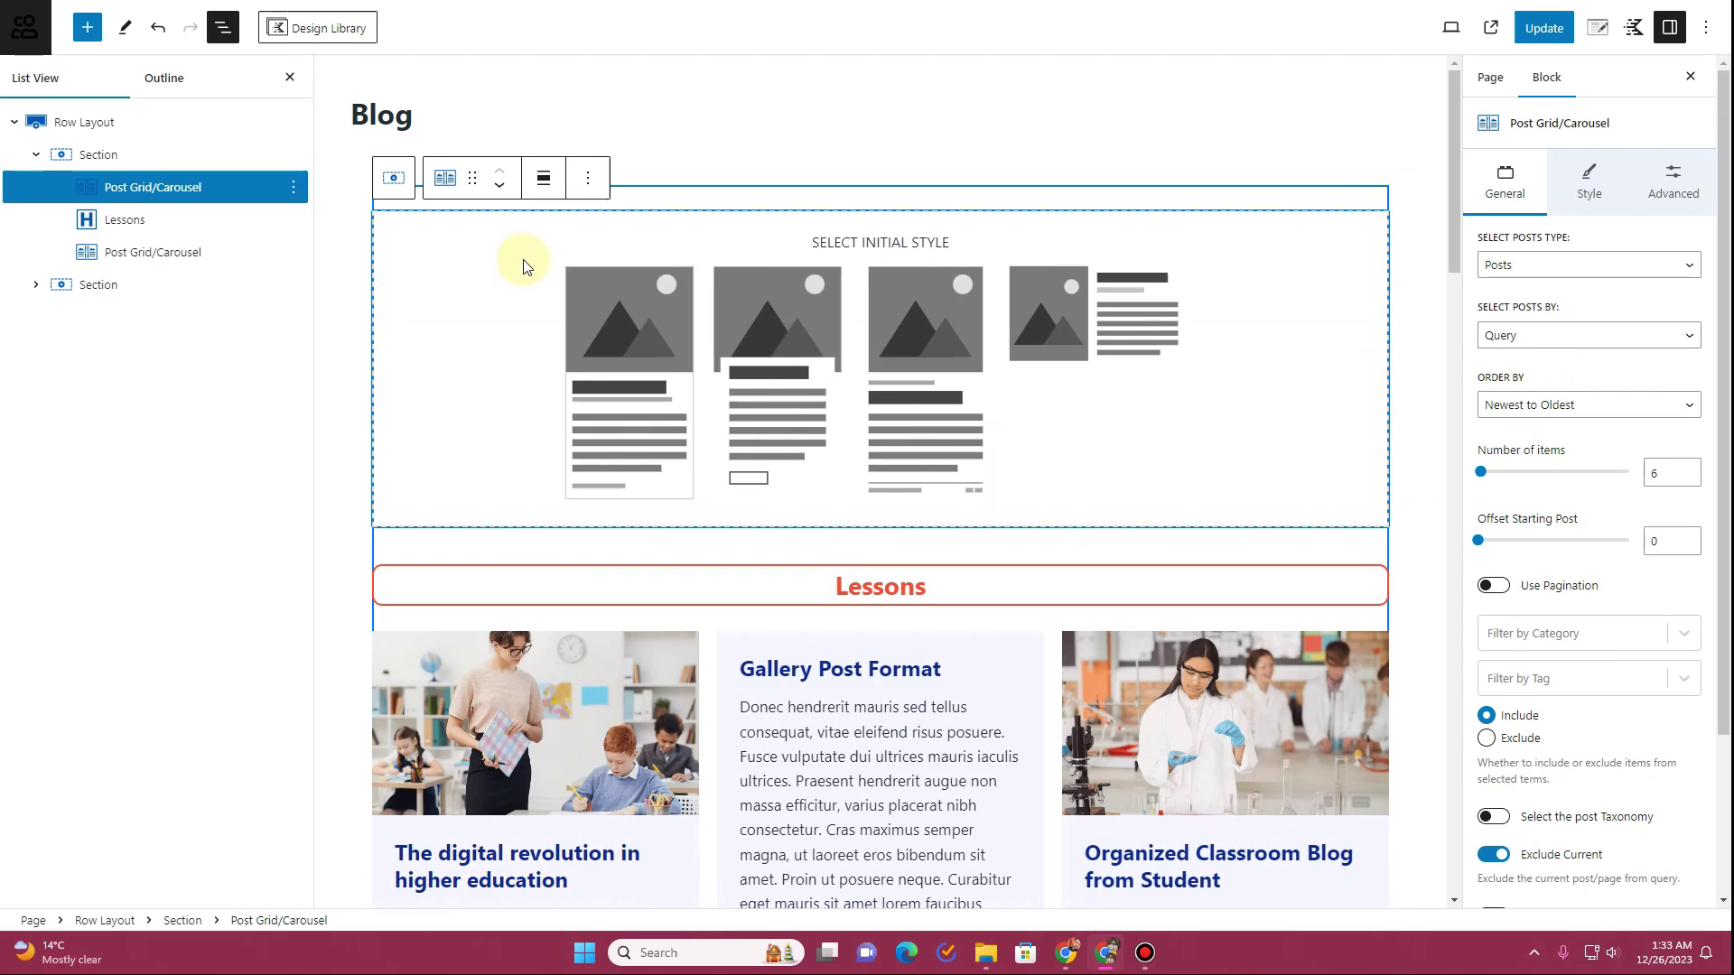
Try the second initial style, with overlapping content, on the new post grid, look over its posts and undo it
click(776, 398)
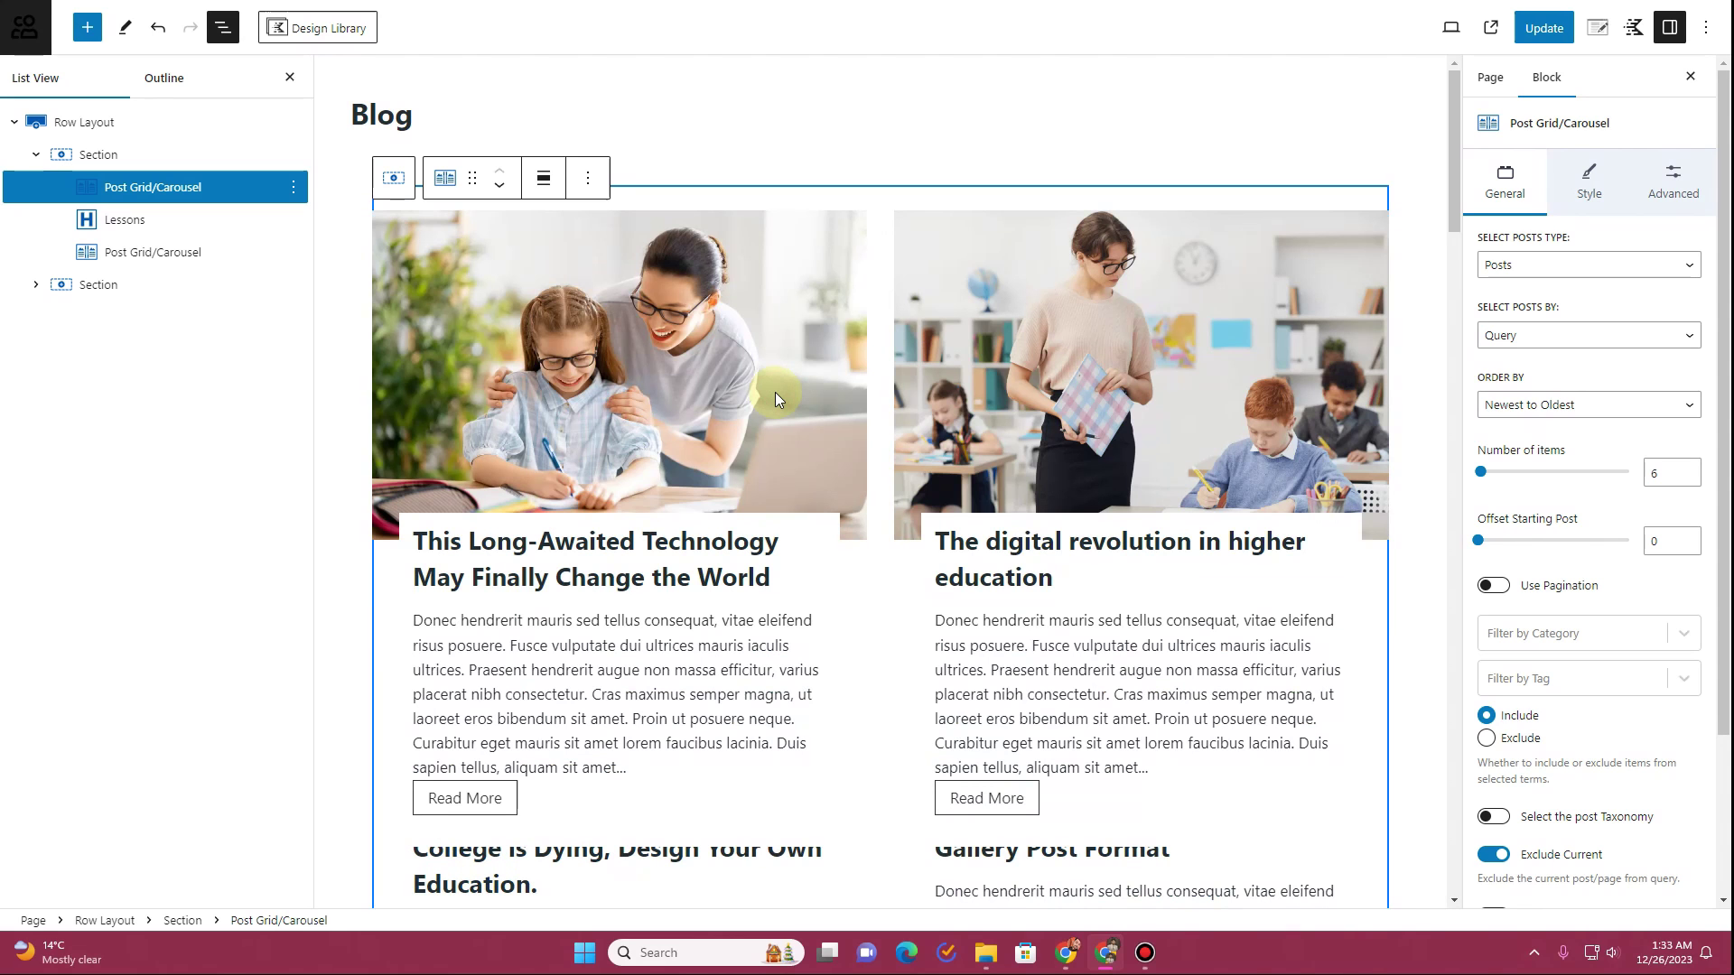
scroll(713, 401, down, 2)
scroll(713, 401, down, 3)
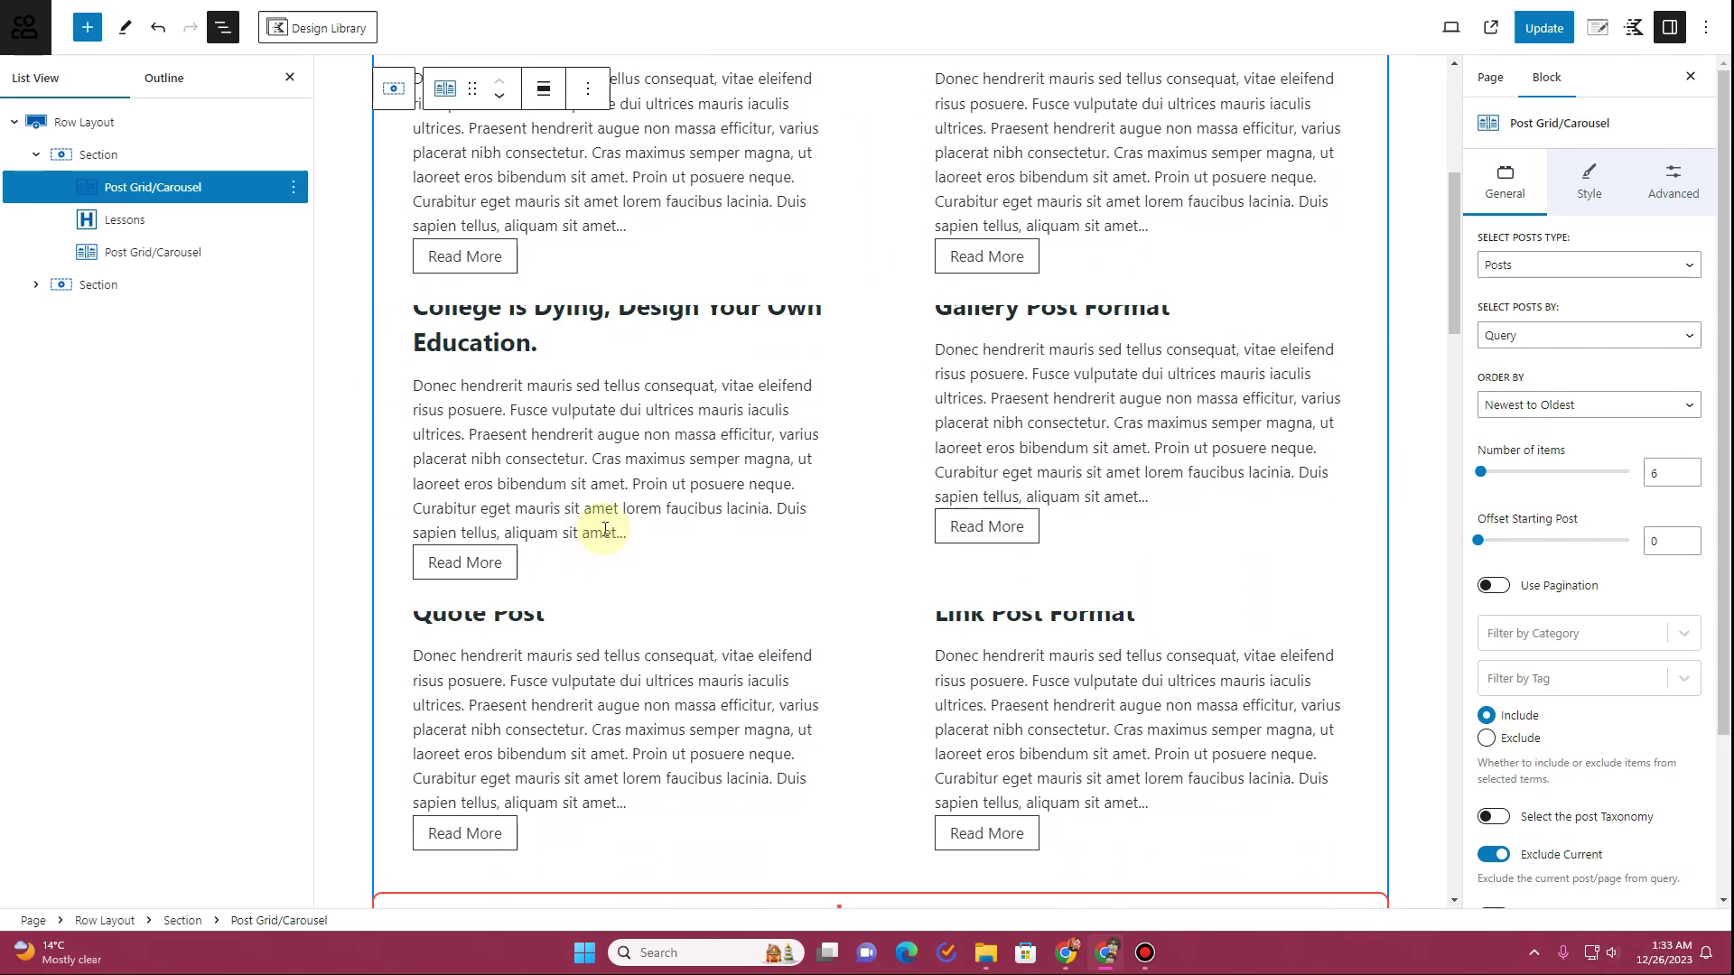
scroll(601, 533, down, 3)
scroll(587, 425, up, 7)
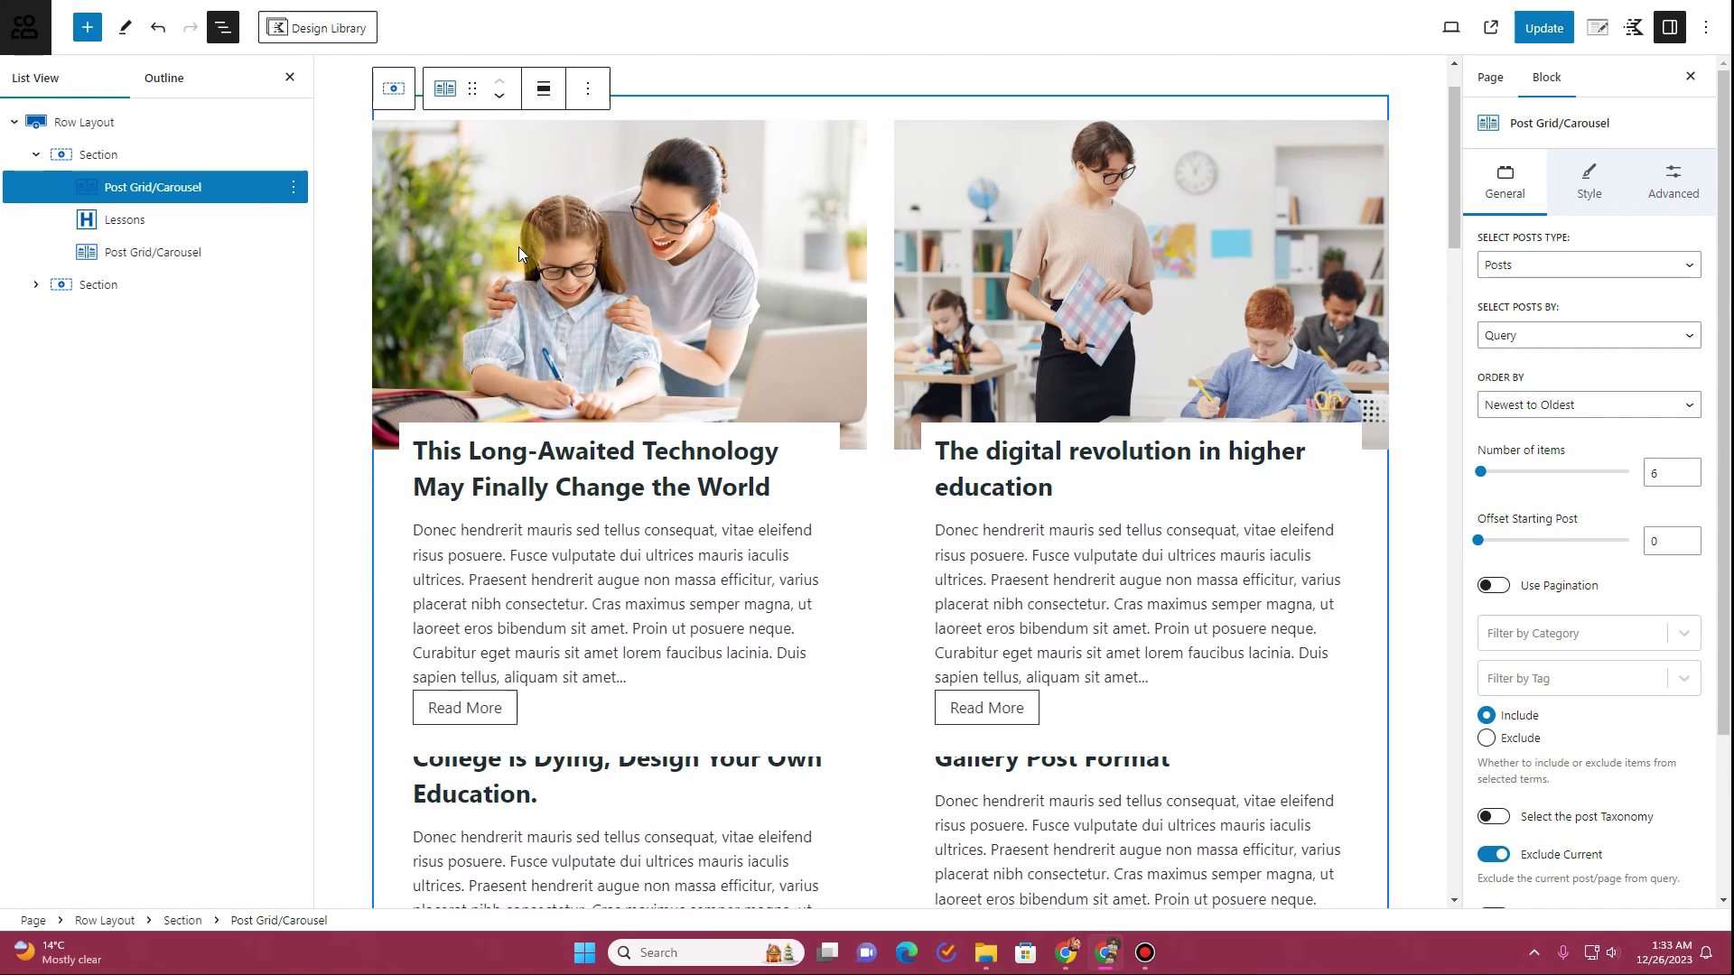
key(ctrl+z)
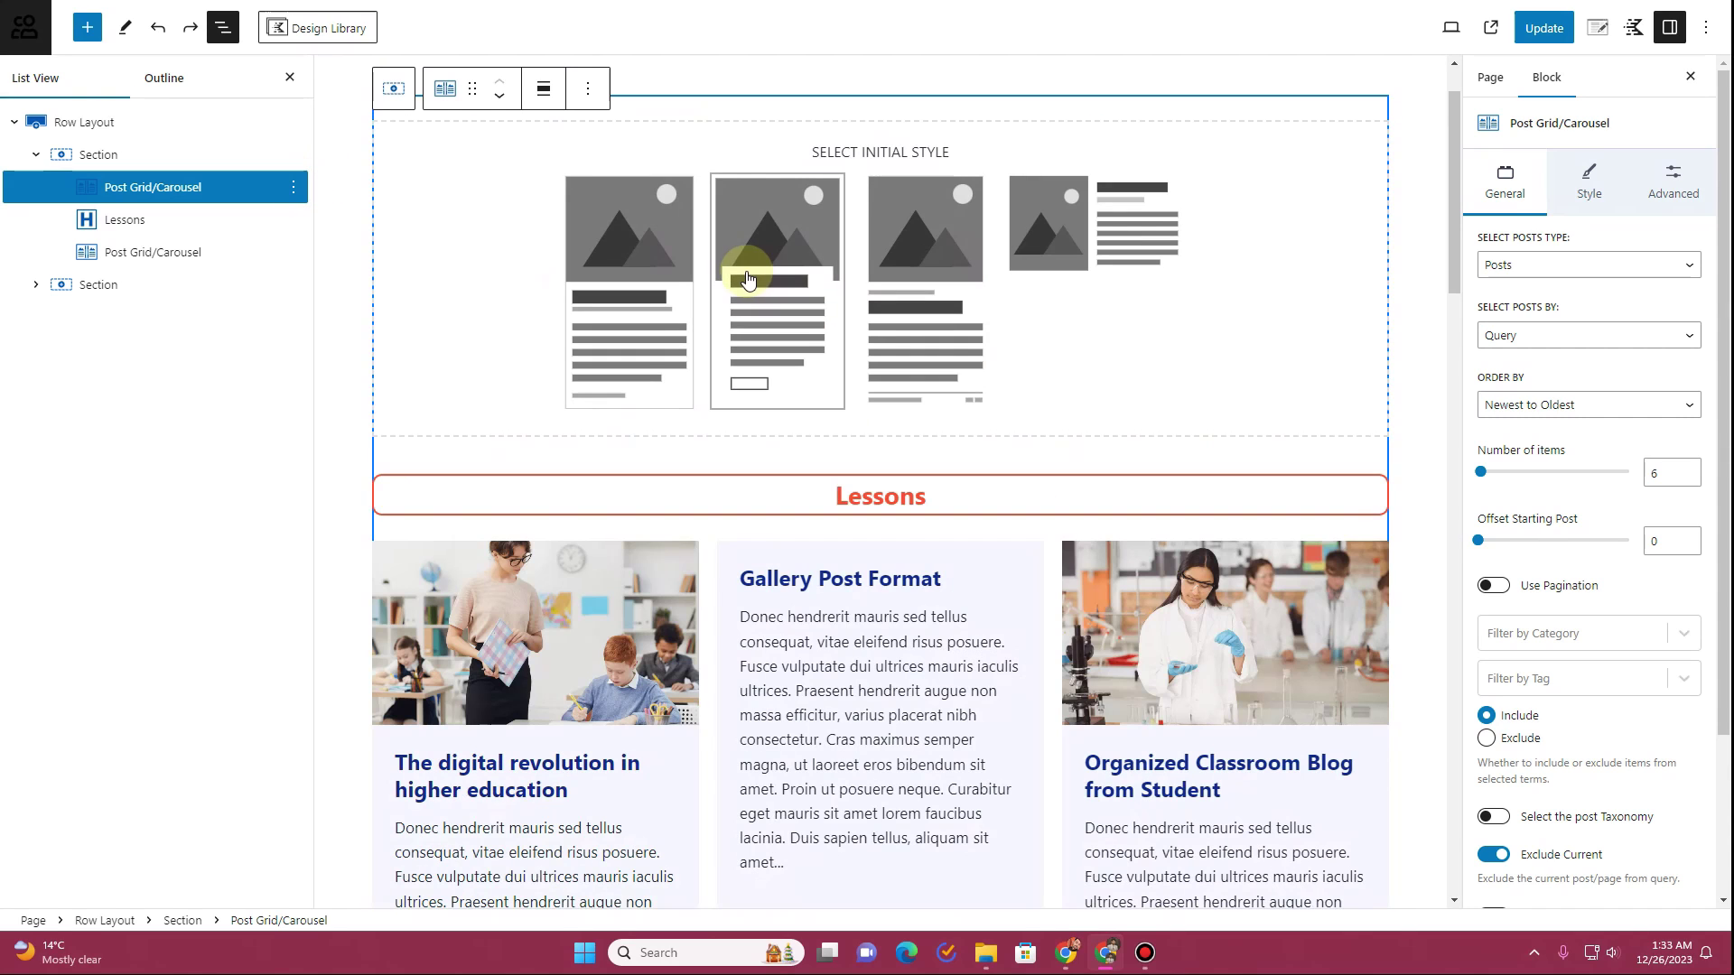
Apply the first initial style to the new post grid, review its posts and expand its layout settings
click(630, 283)
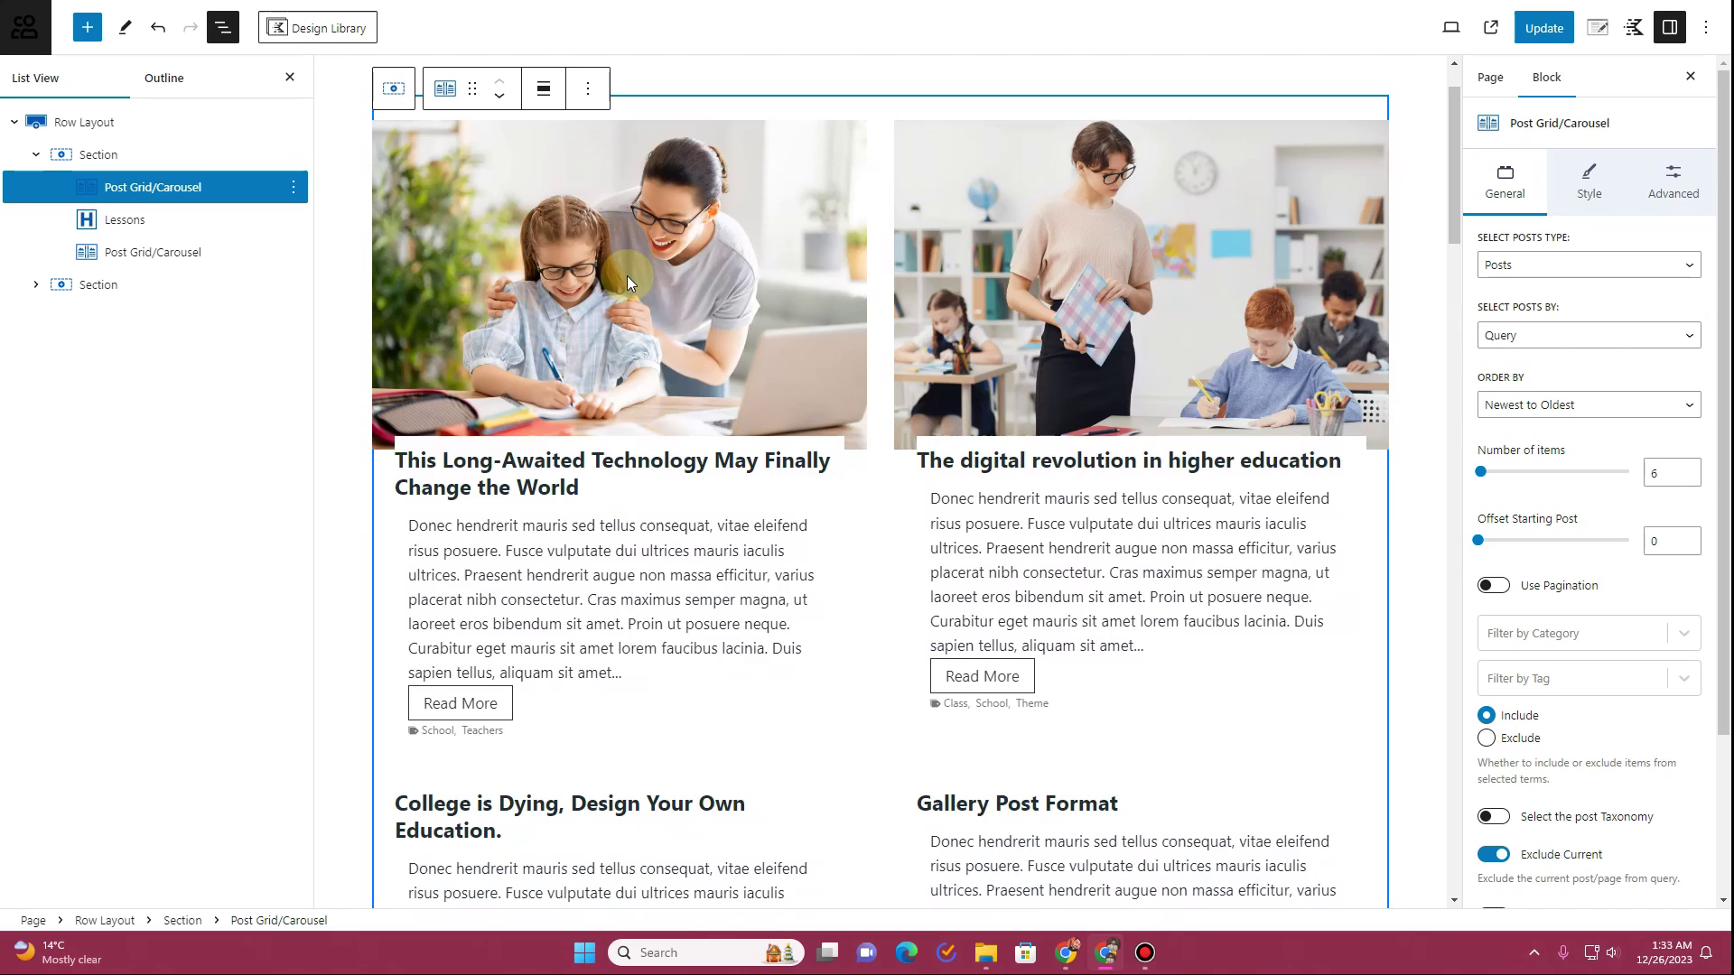
scroll(636, 294, down, 4)
scroll(645, 307, up, 5)
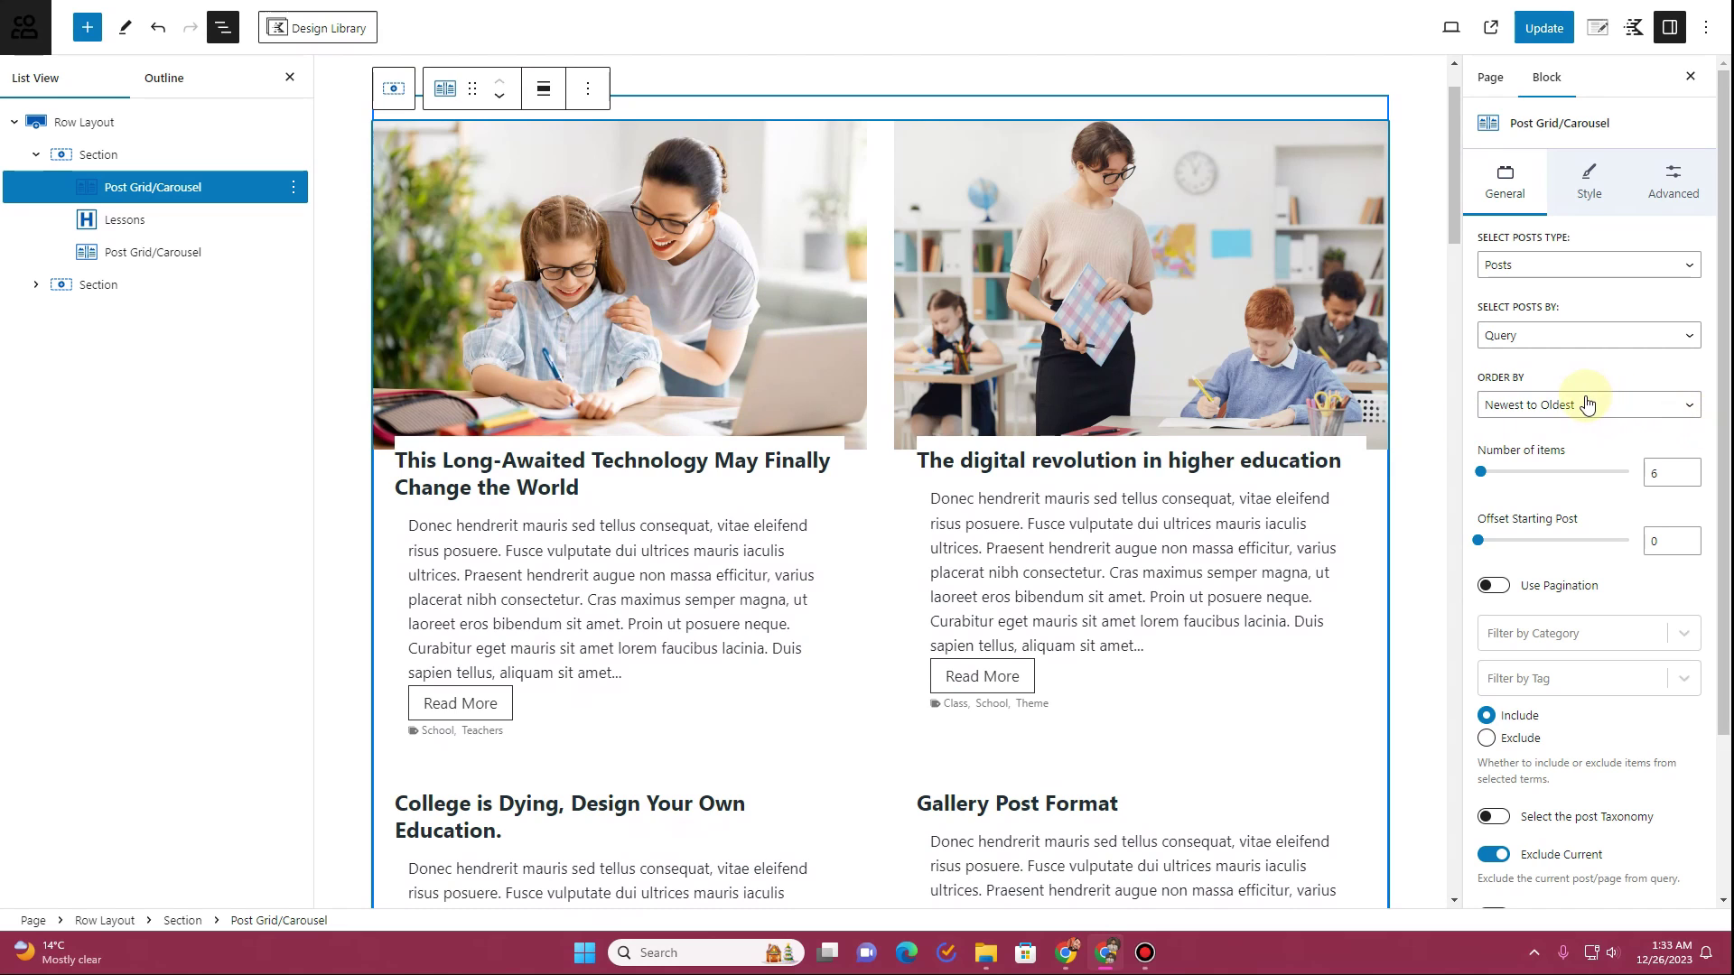
scroll(1576, 413, down, 2)
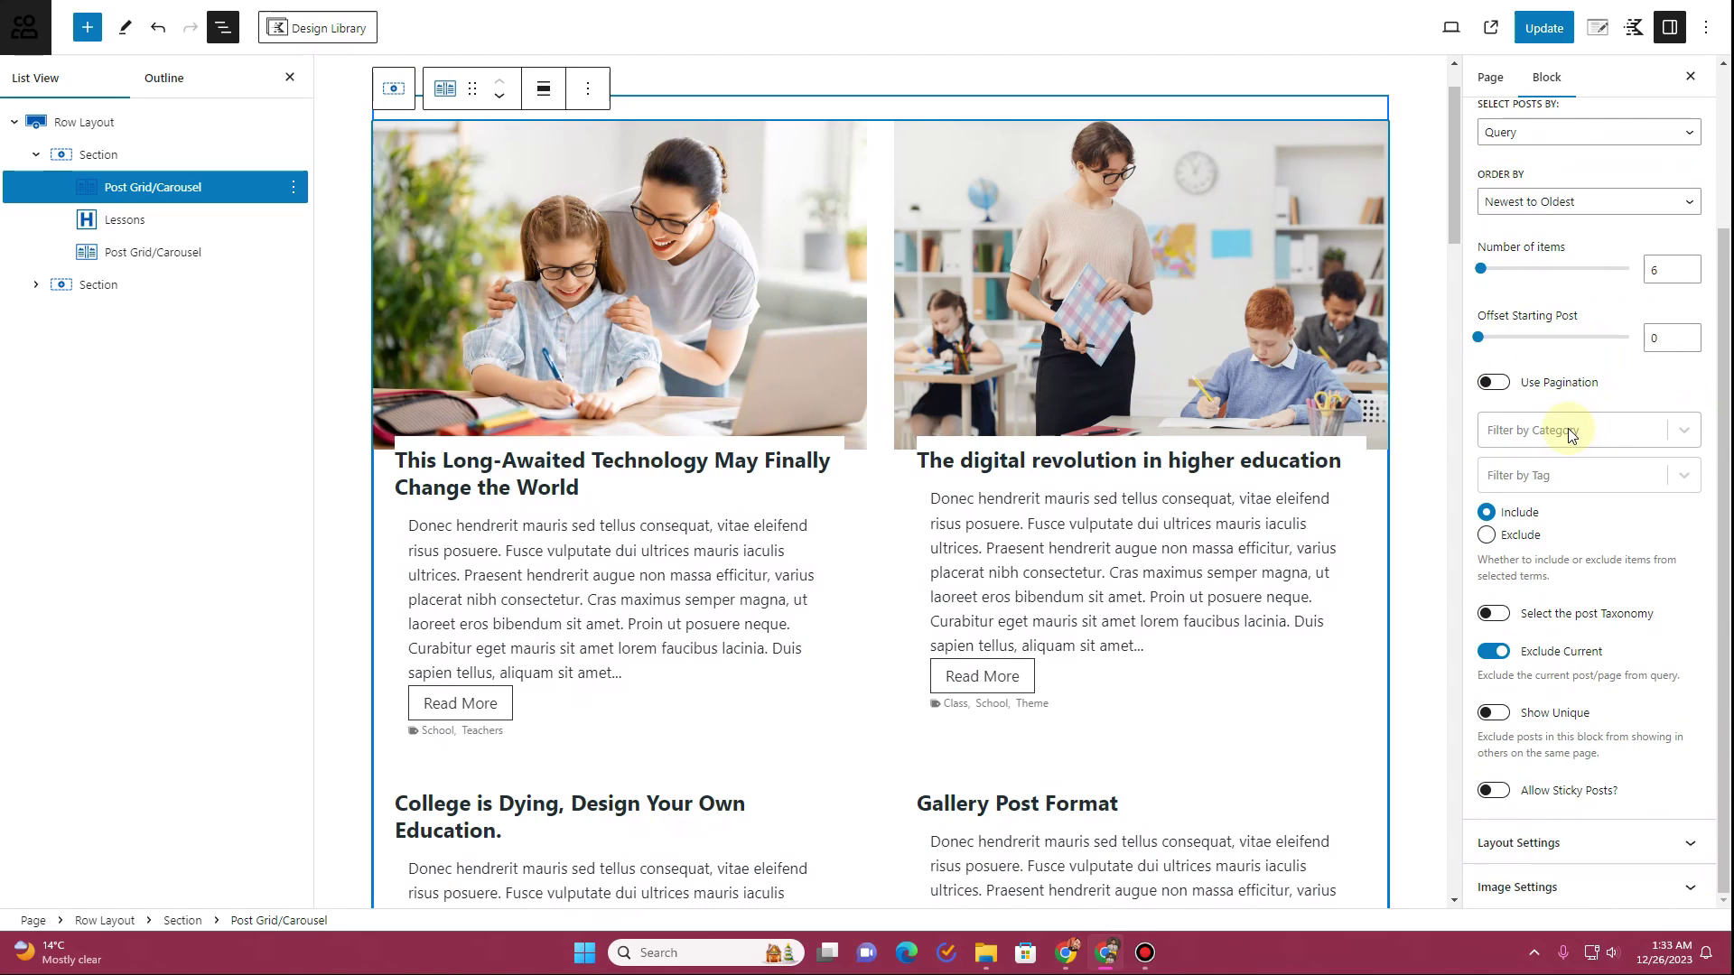
click(1583, 842)
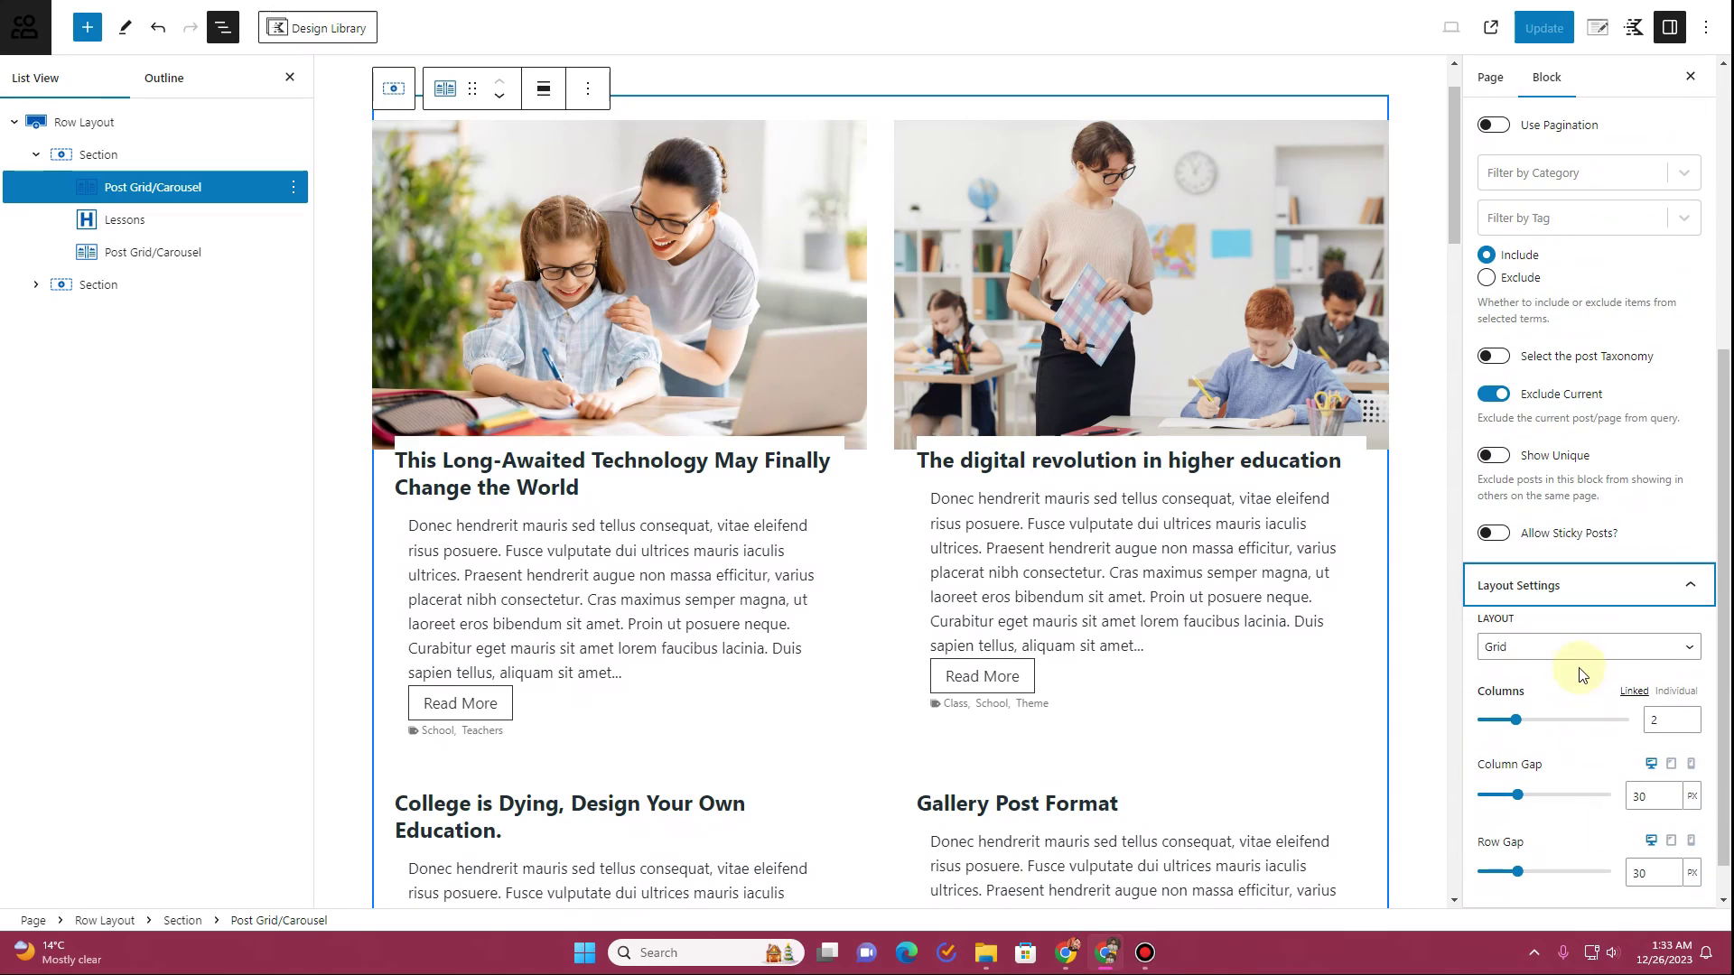
Switch the new top post grid's layout to Carousel and look over its posts
click(1504, 648)
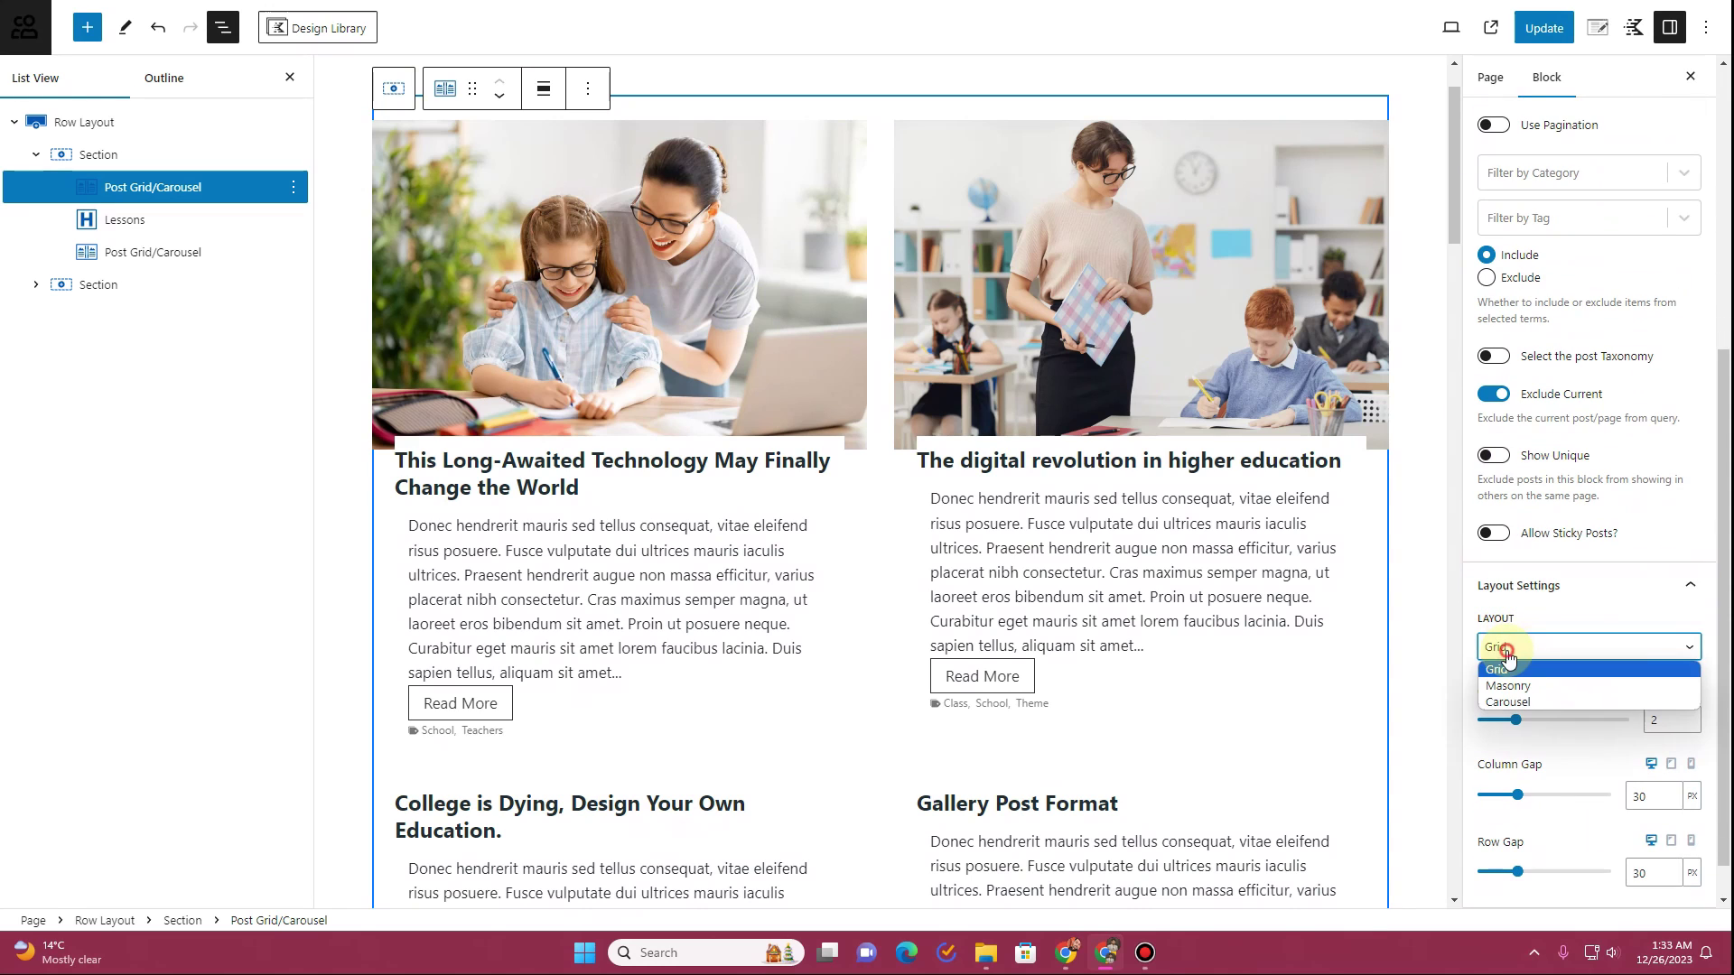
click(1531, 703)
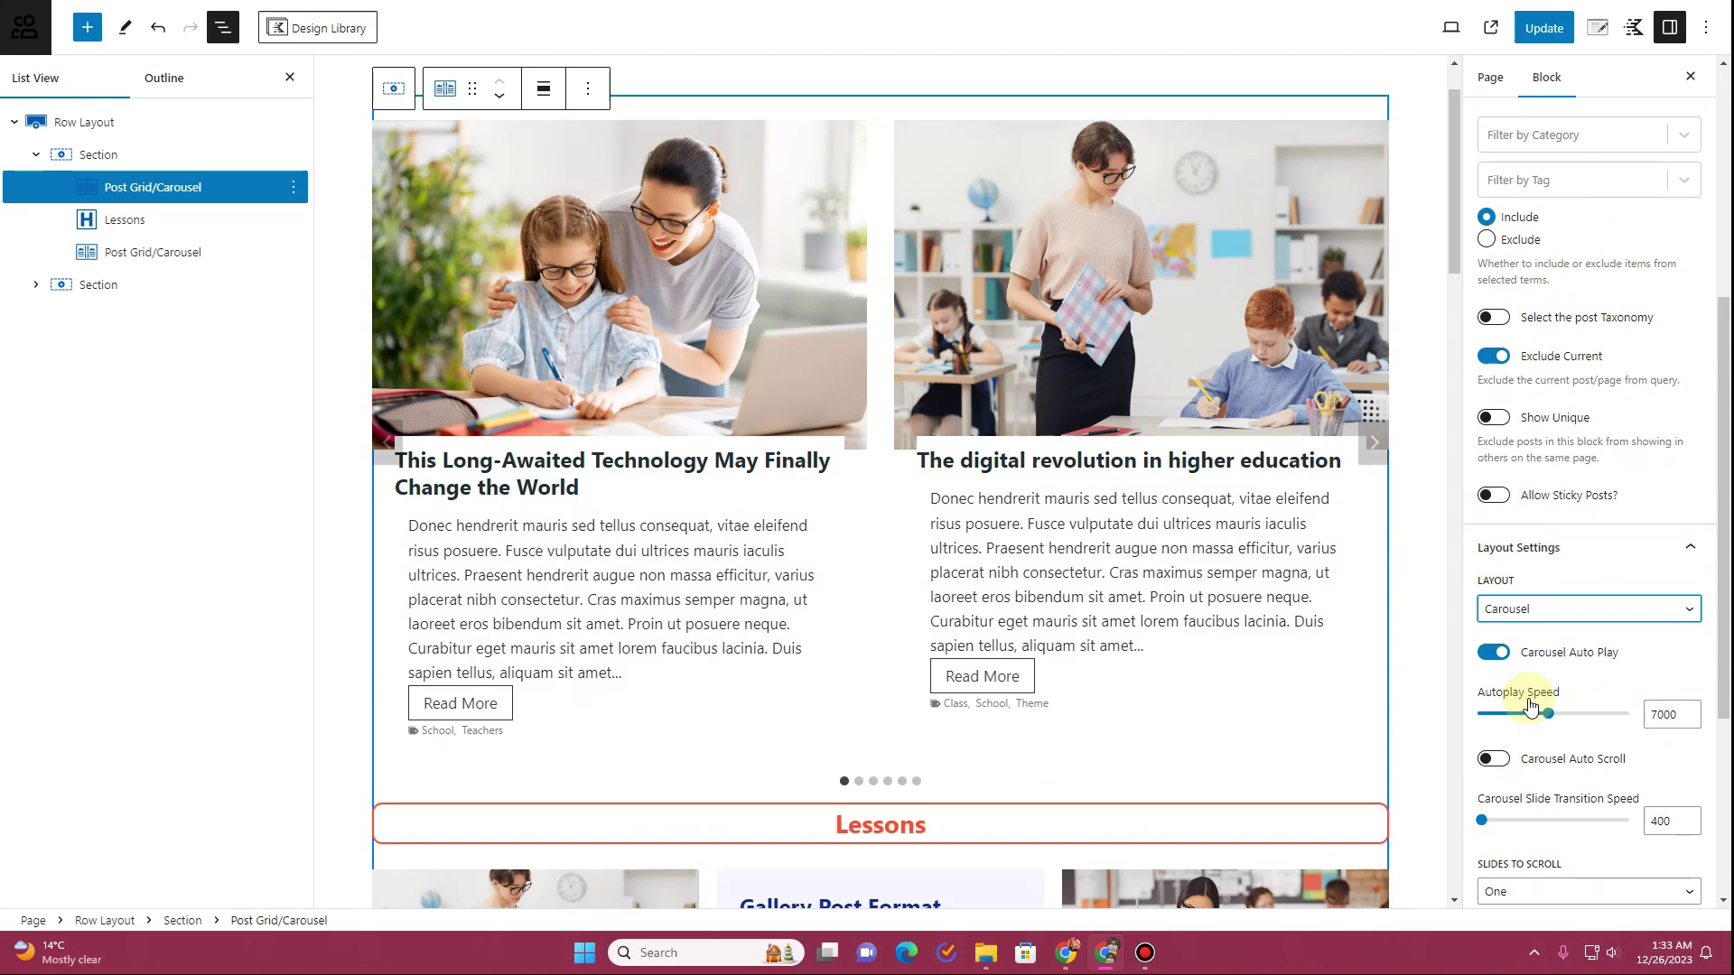
scroll(821, 506, down, 3)
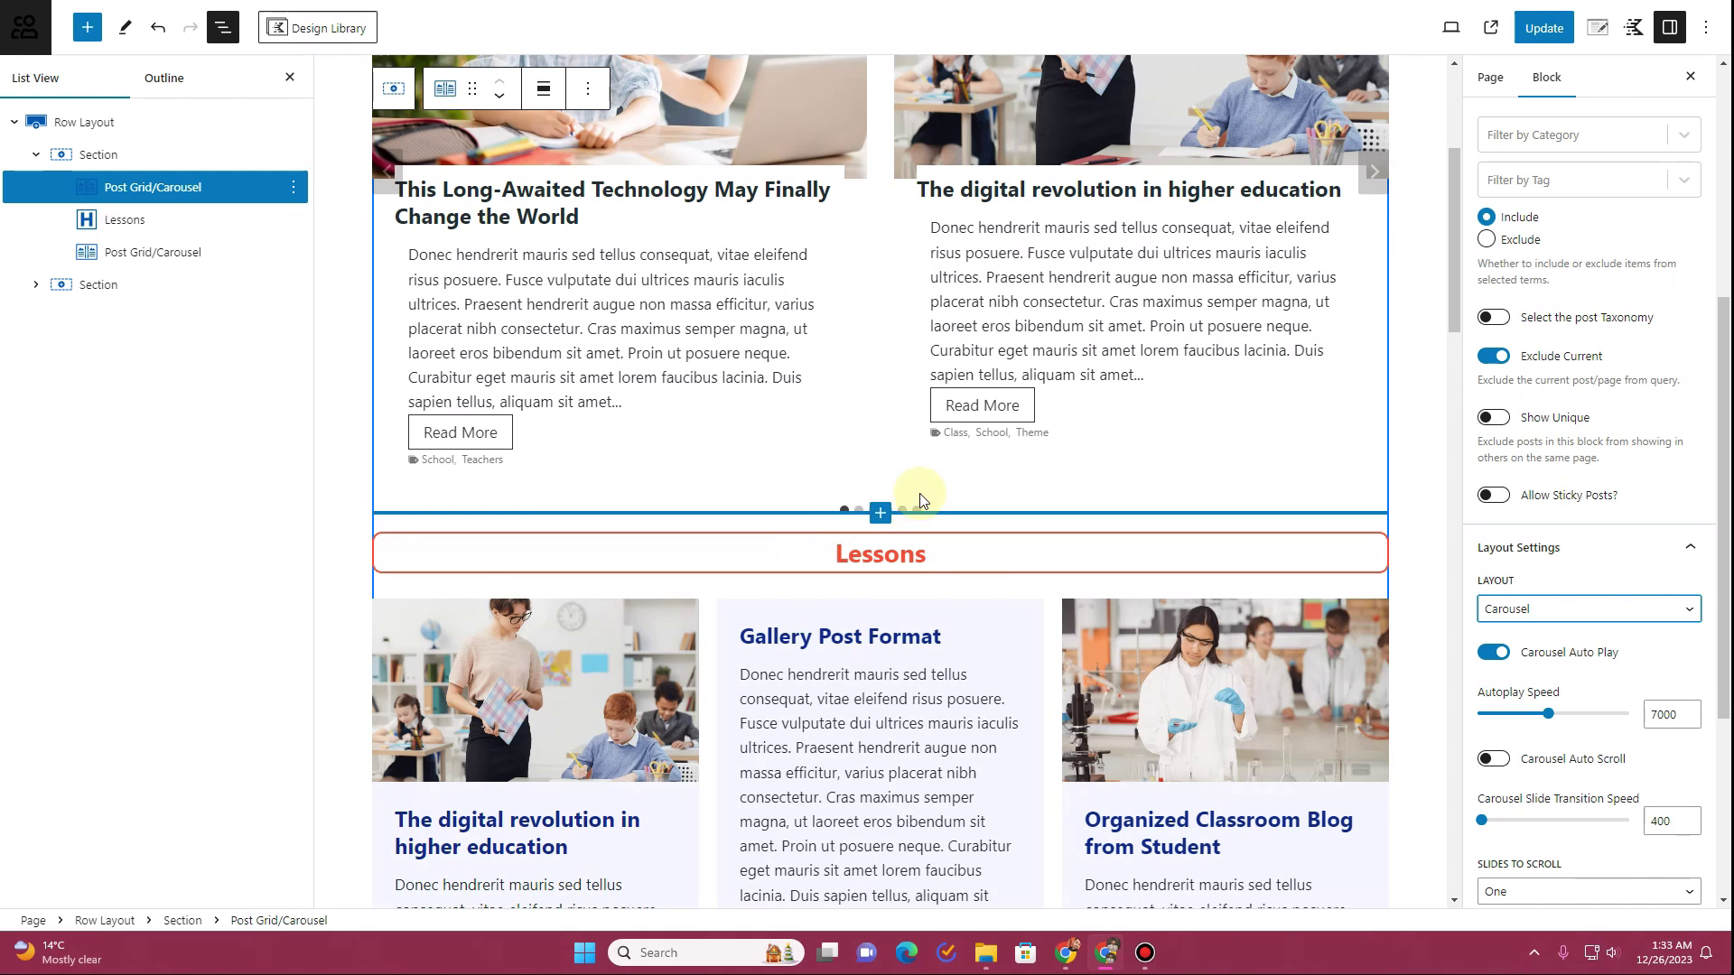
scroll(882, 363, up, 4)
scroll(1275, 394, down, 2)
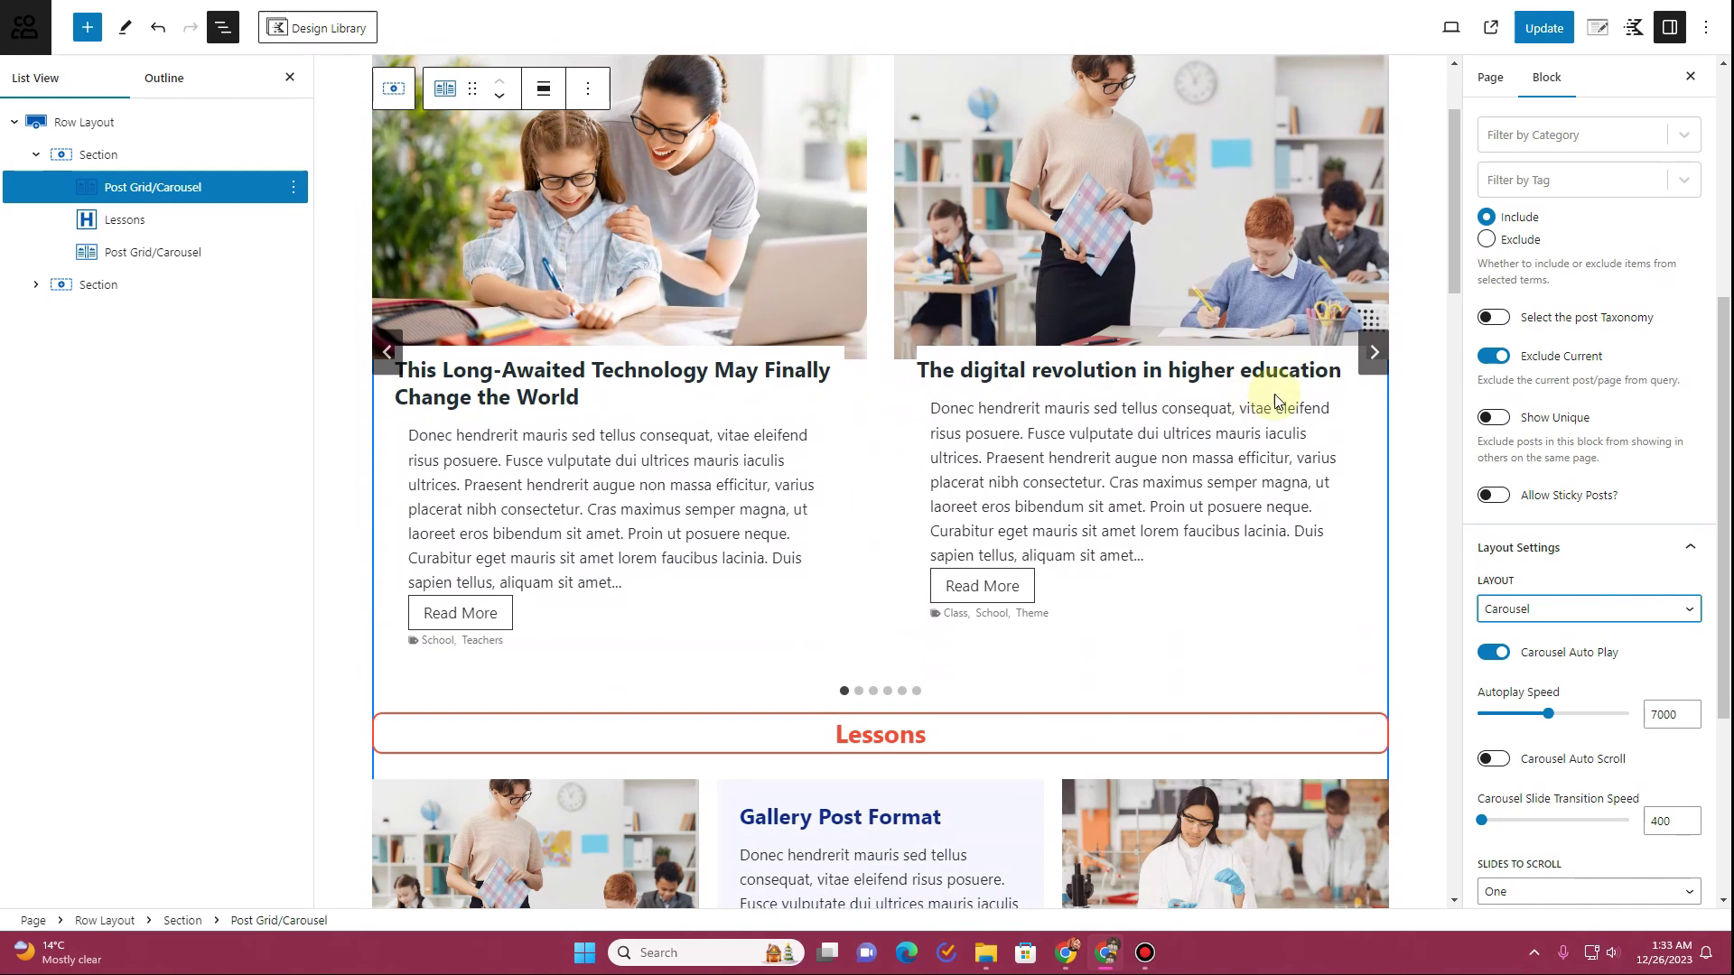
Page through the carousel's posts and look over the block's query settings and the grids beneath it
click(1373, 354)
click(1373, 357)
click(1373, 357)
click(1372, 356)
click(1373, 357)
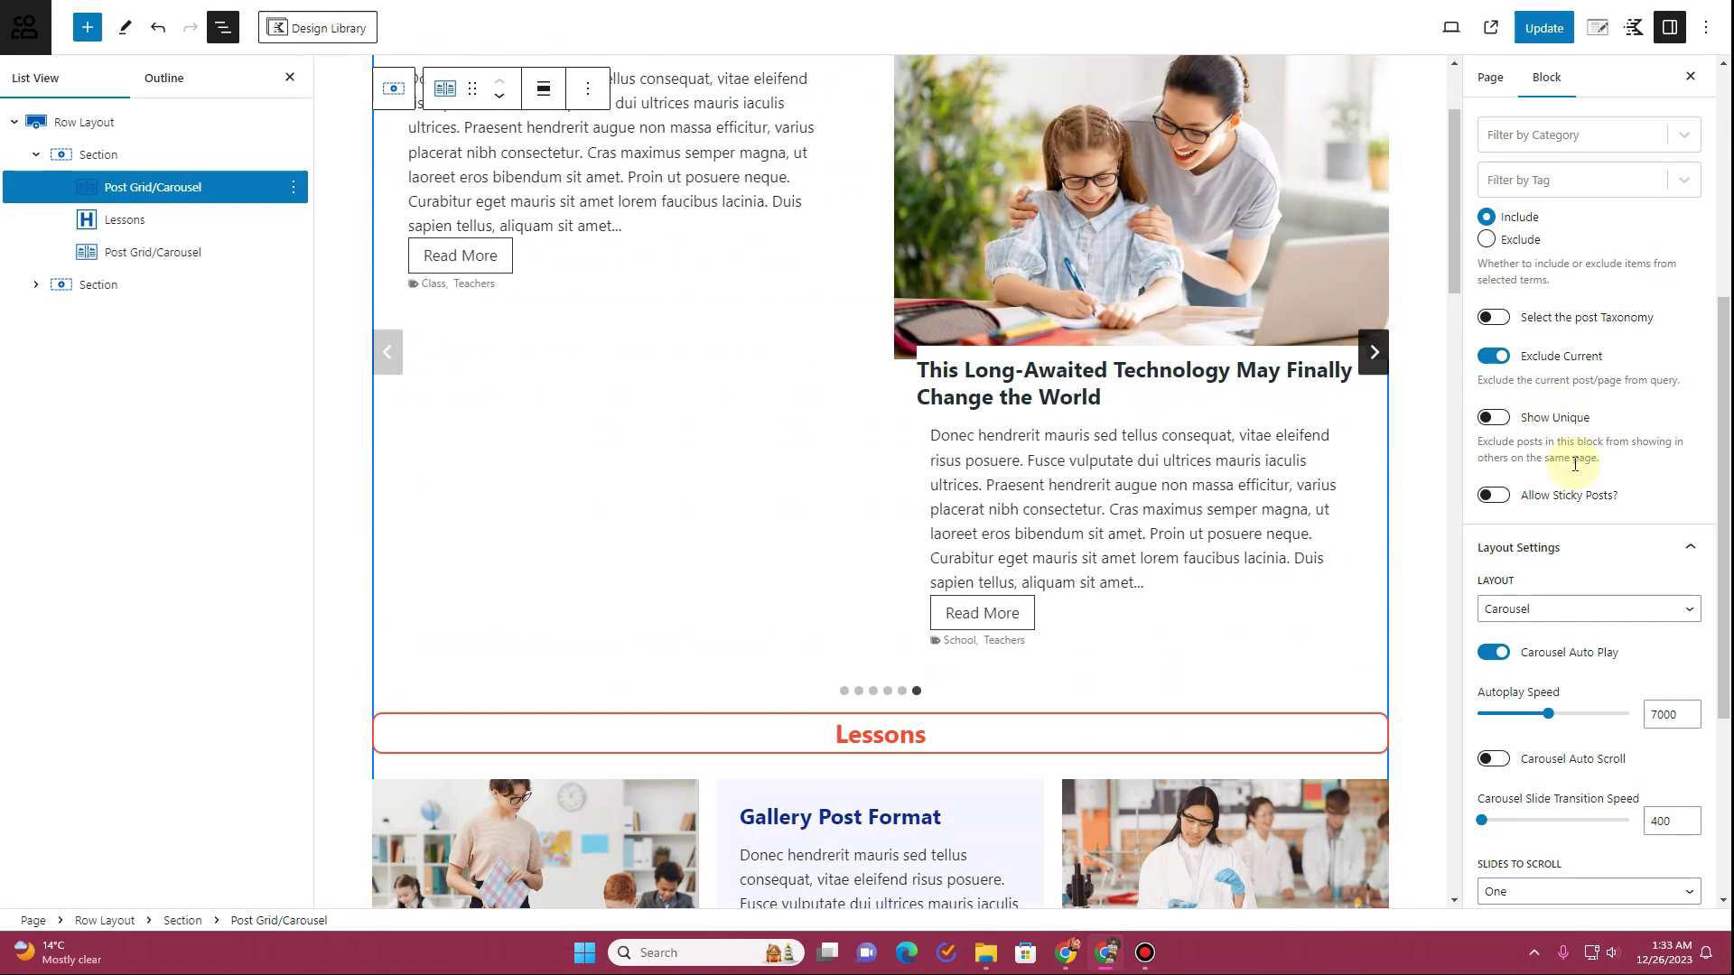
scroll(1535, 398, up, 5)
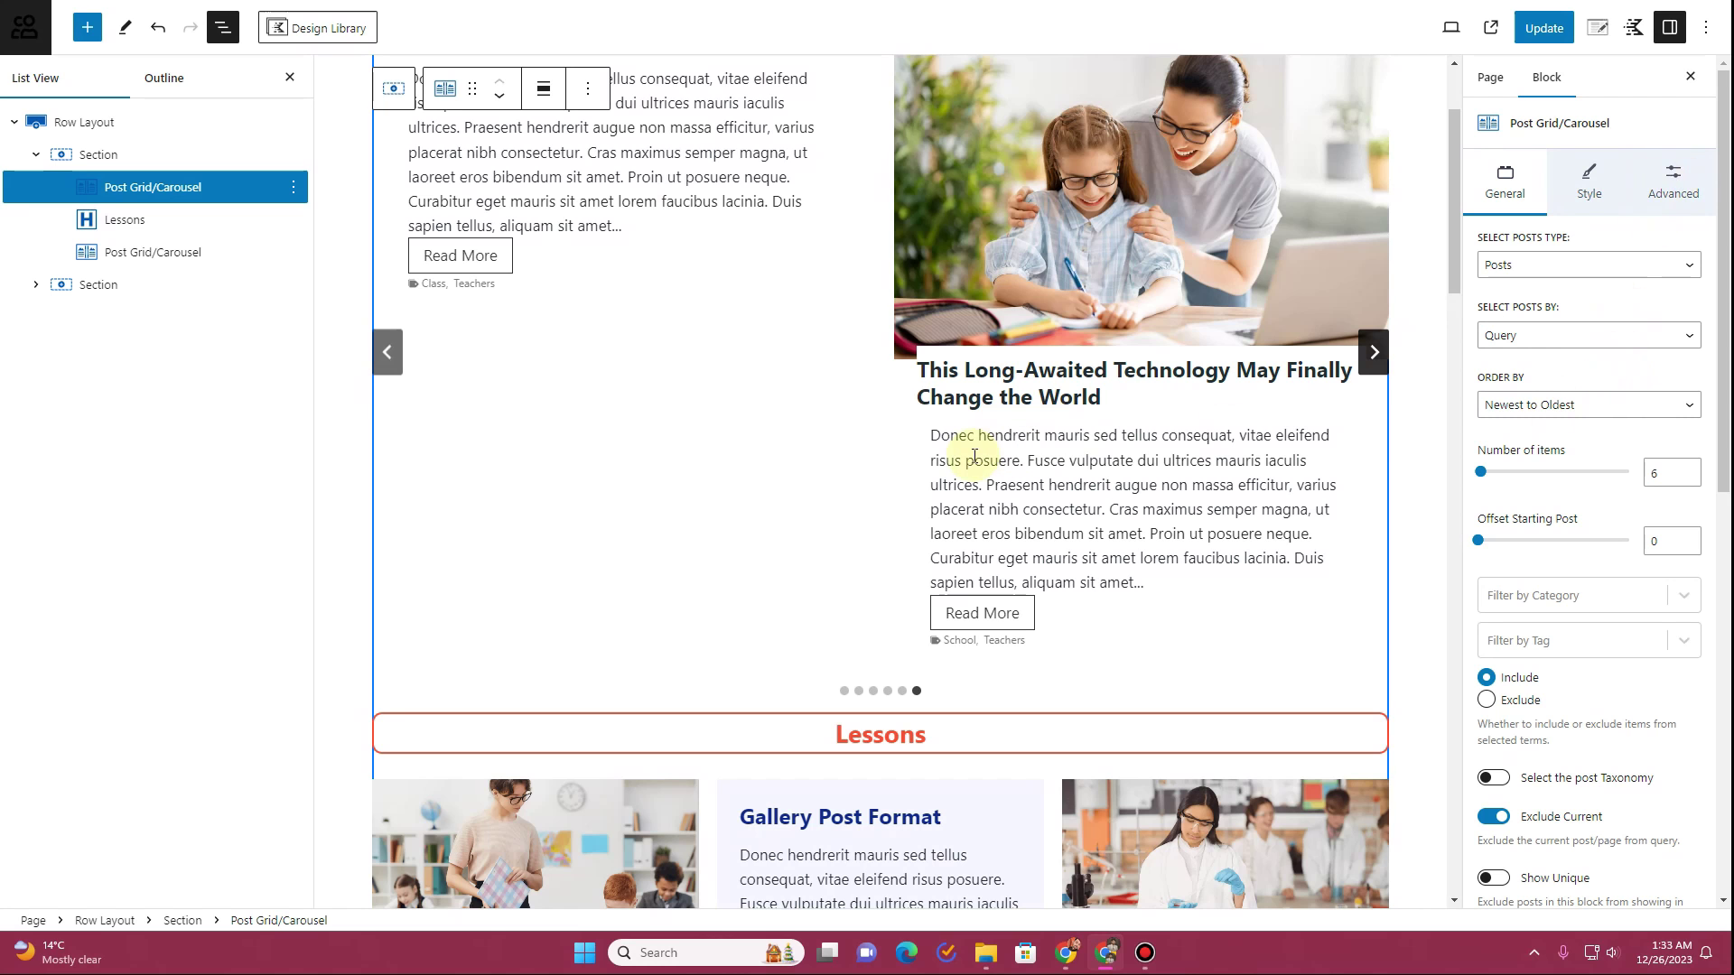
scroll(973, 456, down, 8)
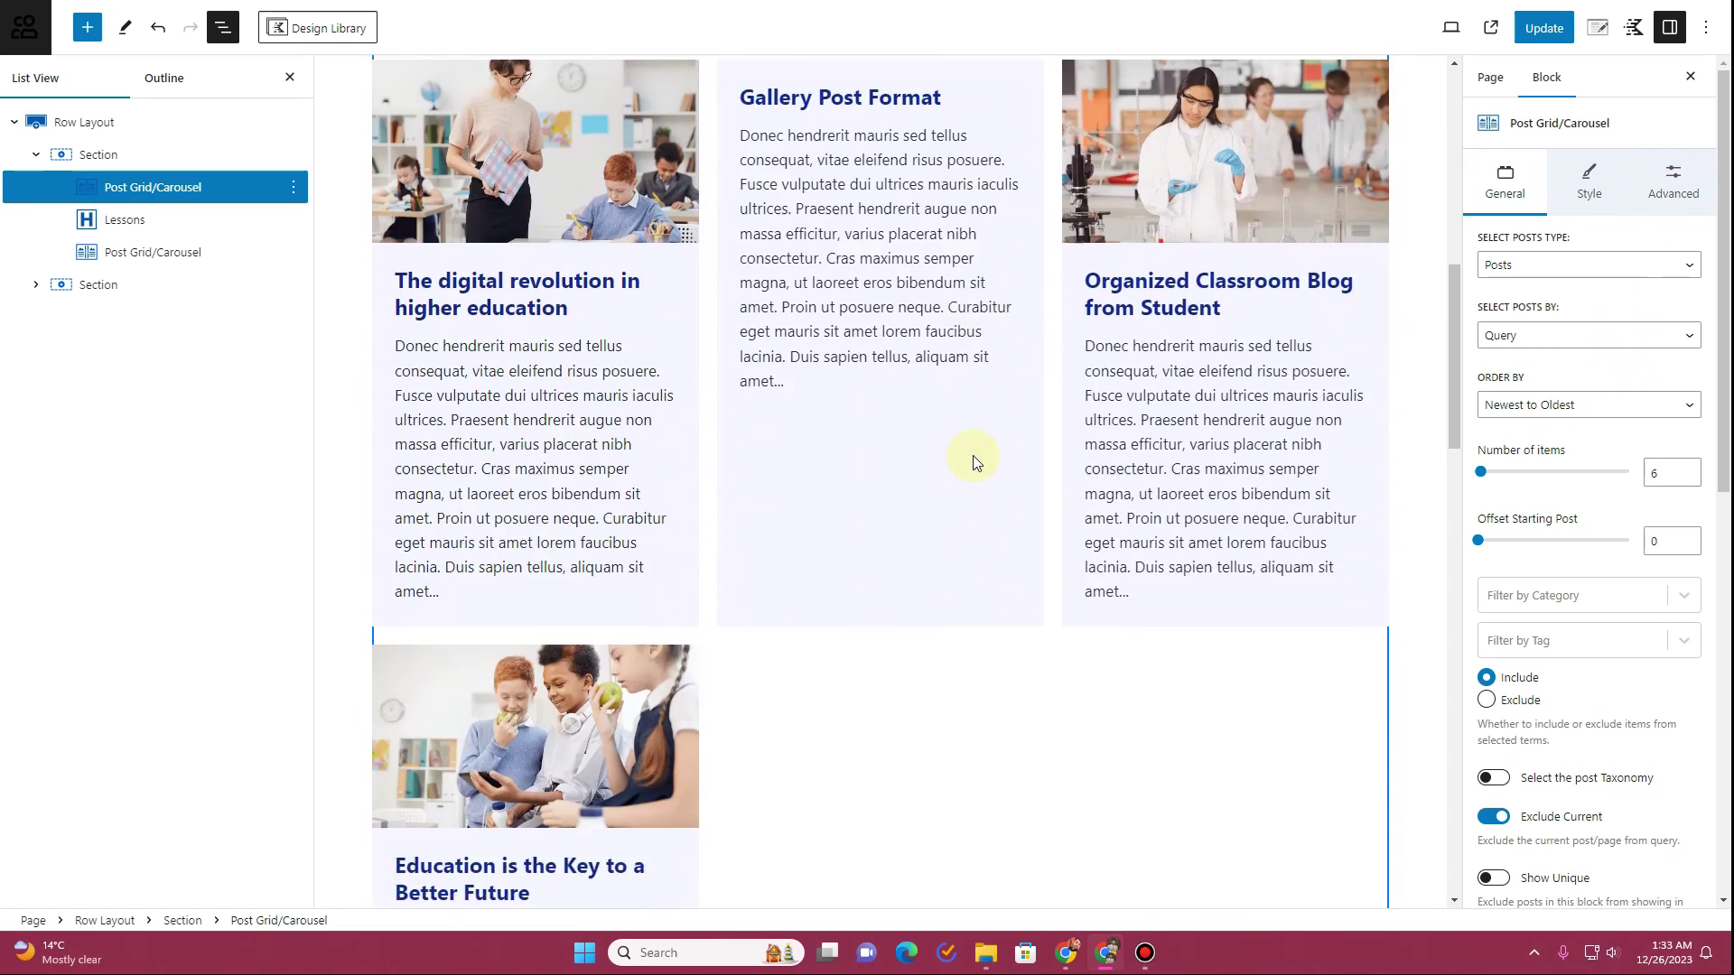
scroll(972, 456, up, 10)
scroll(973, 455, up, 1)
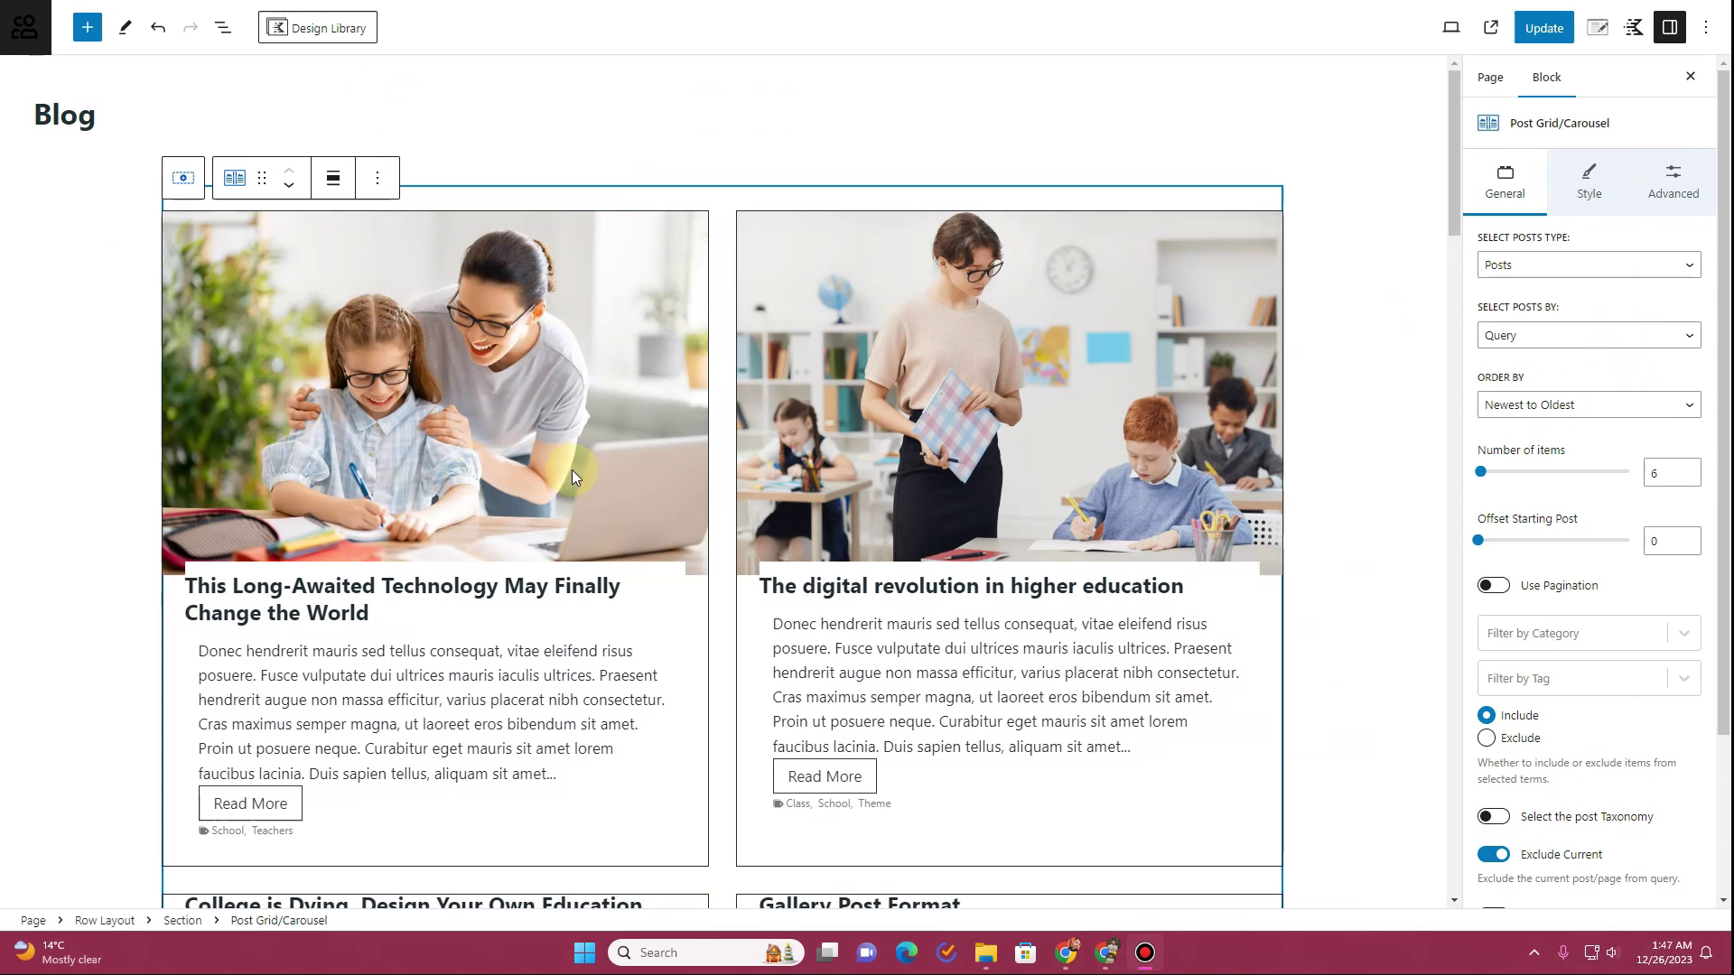
Turn on the display filter for the top post grid and set its taxonomy to Categories
click(1673, 189)
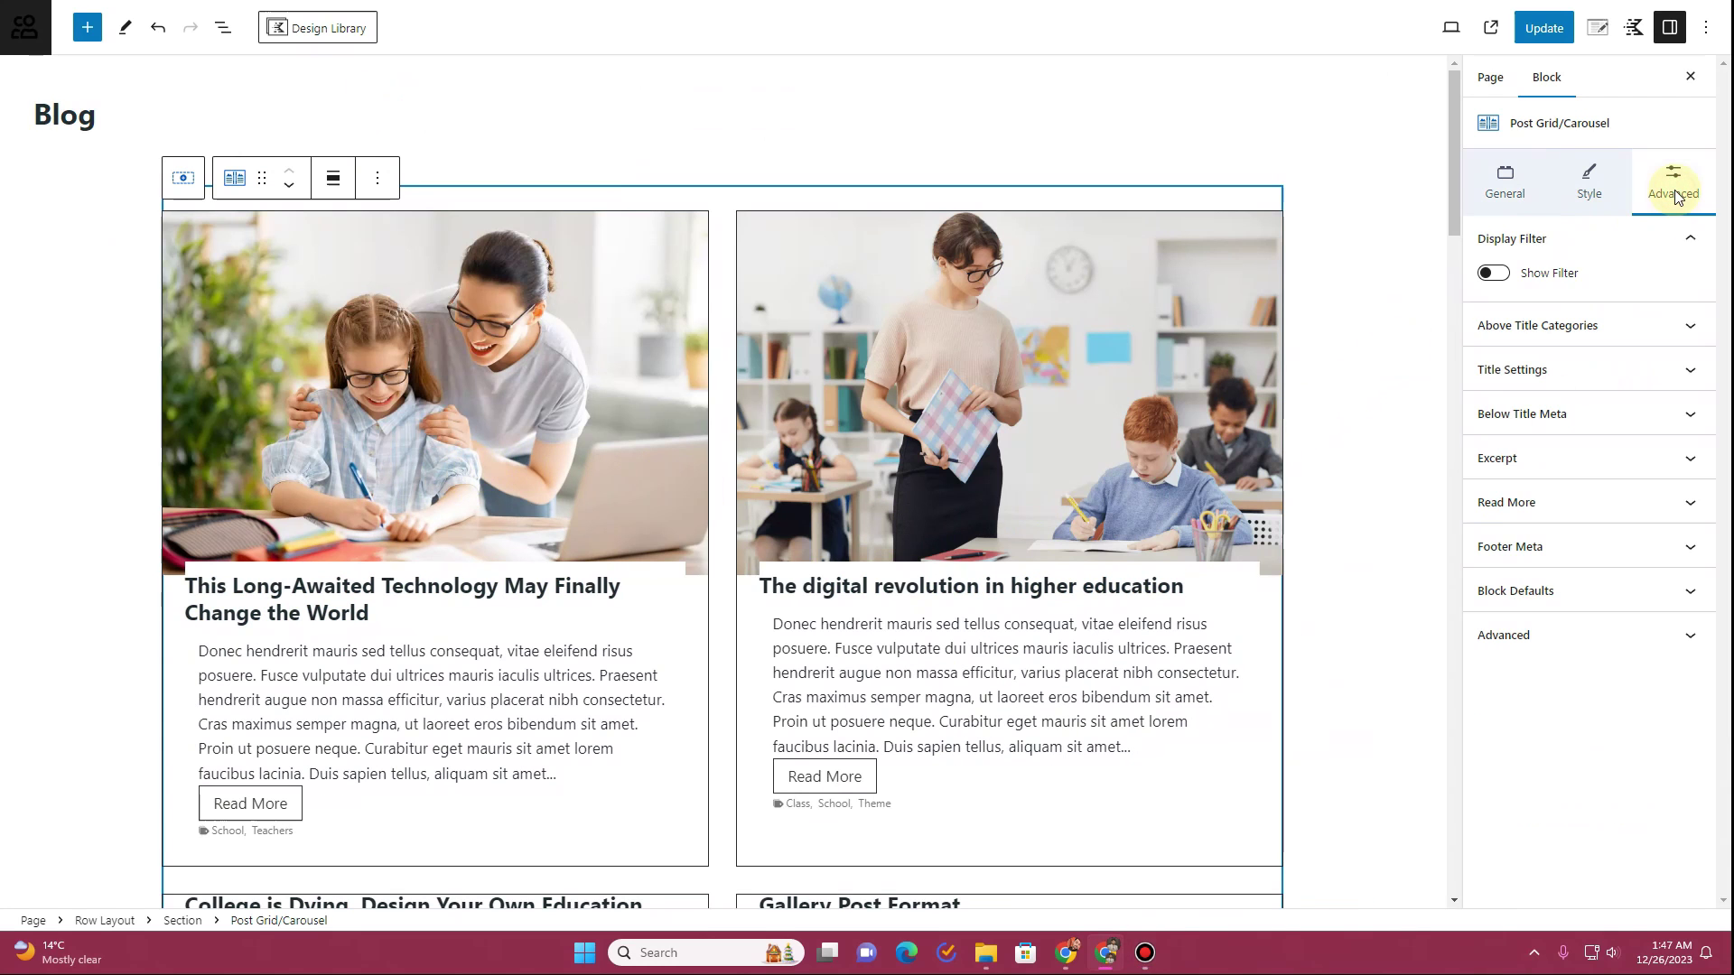
click(1494, 273)
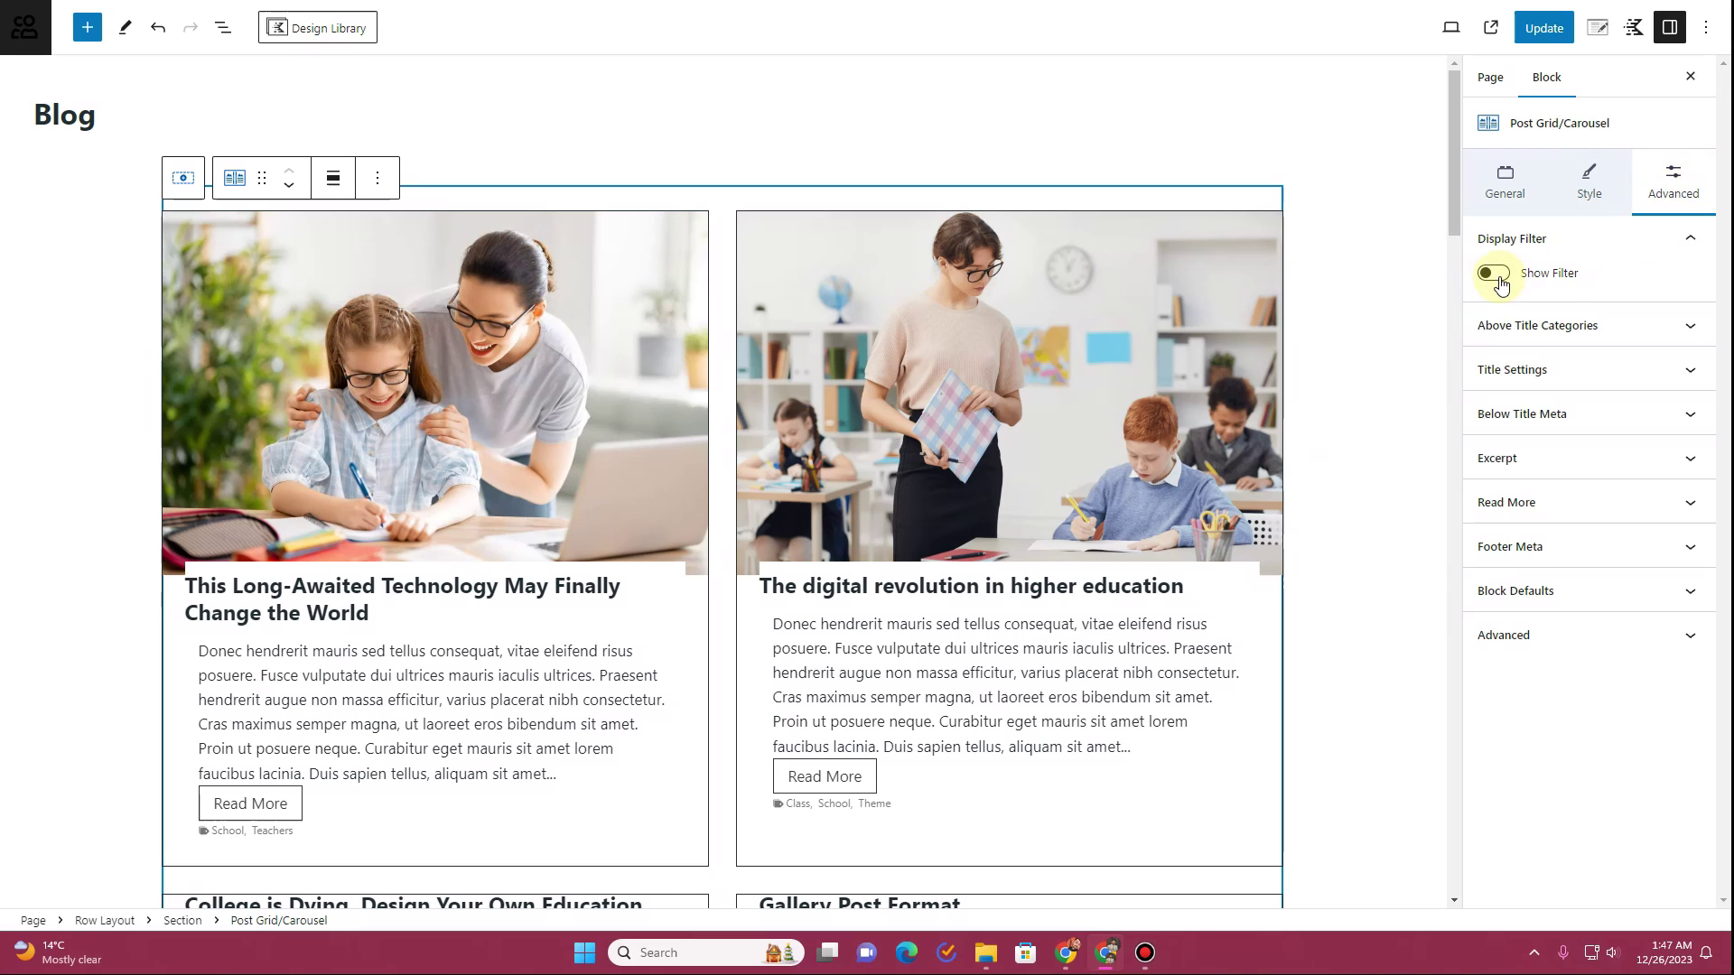
click(1496, 274)
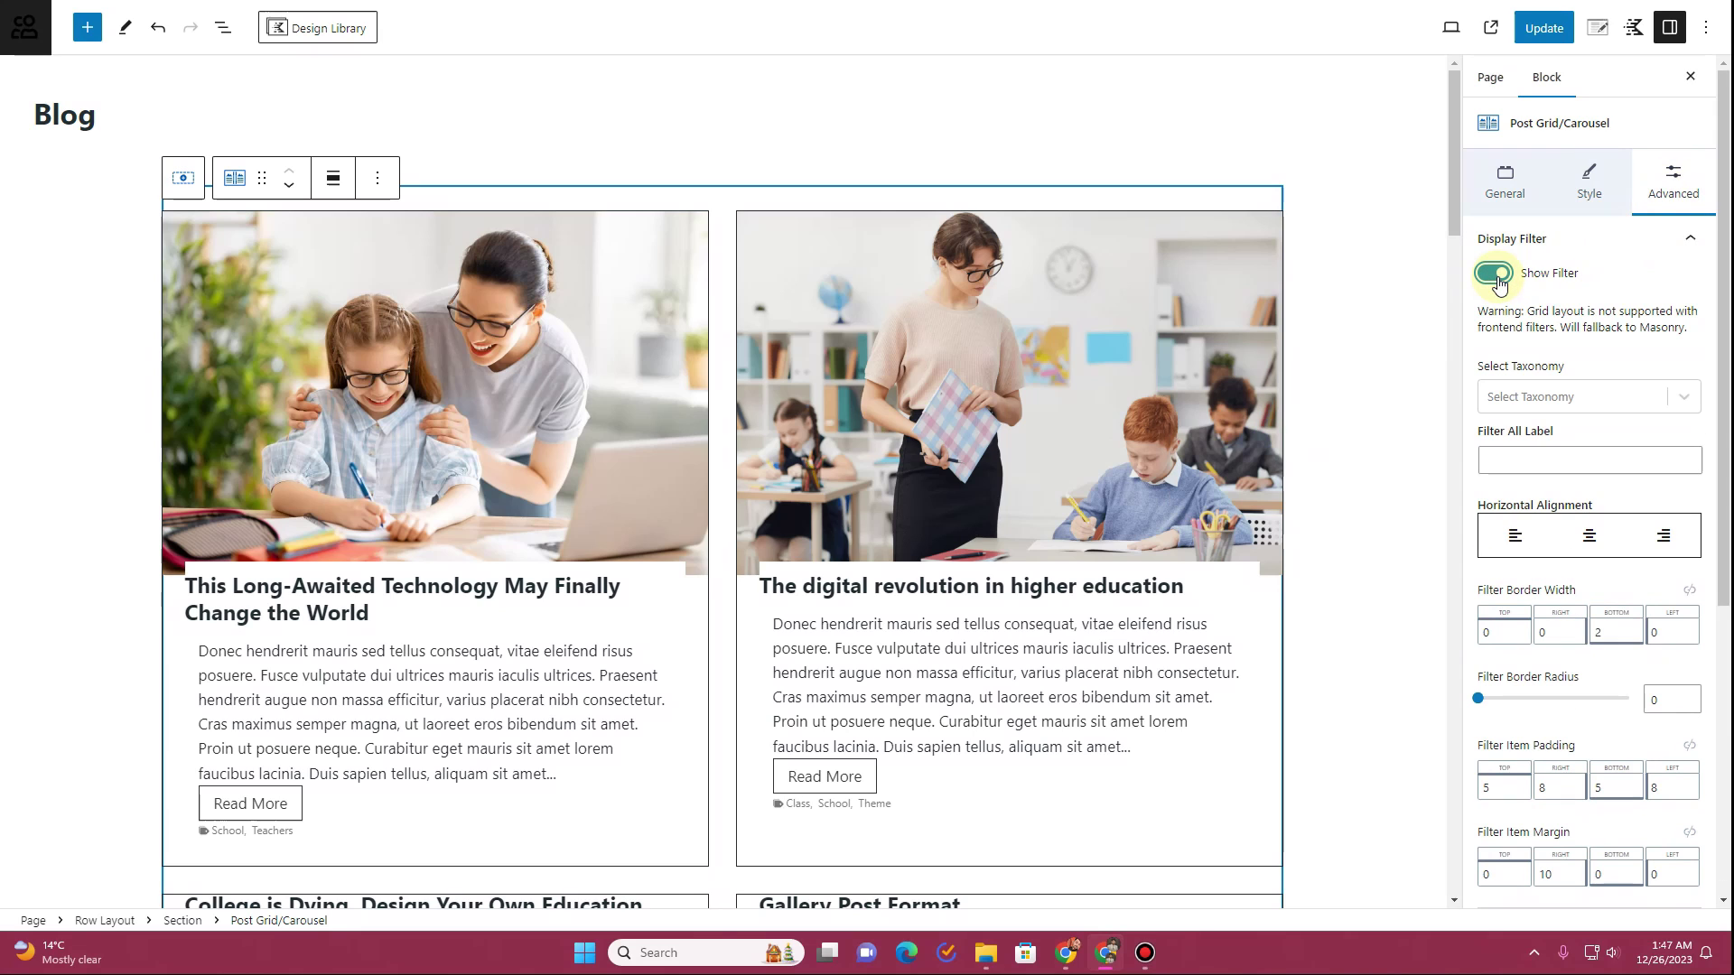
click(1601, 397)
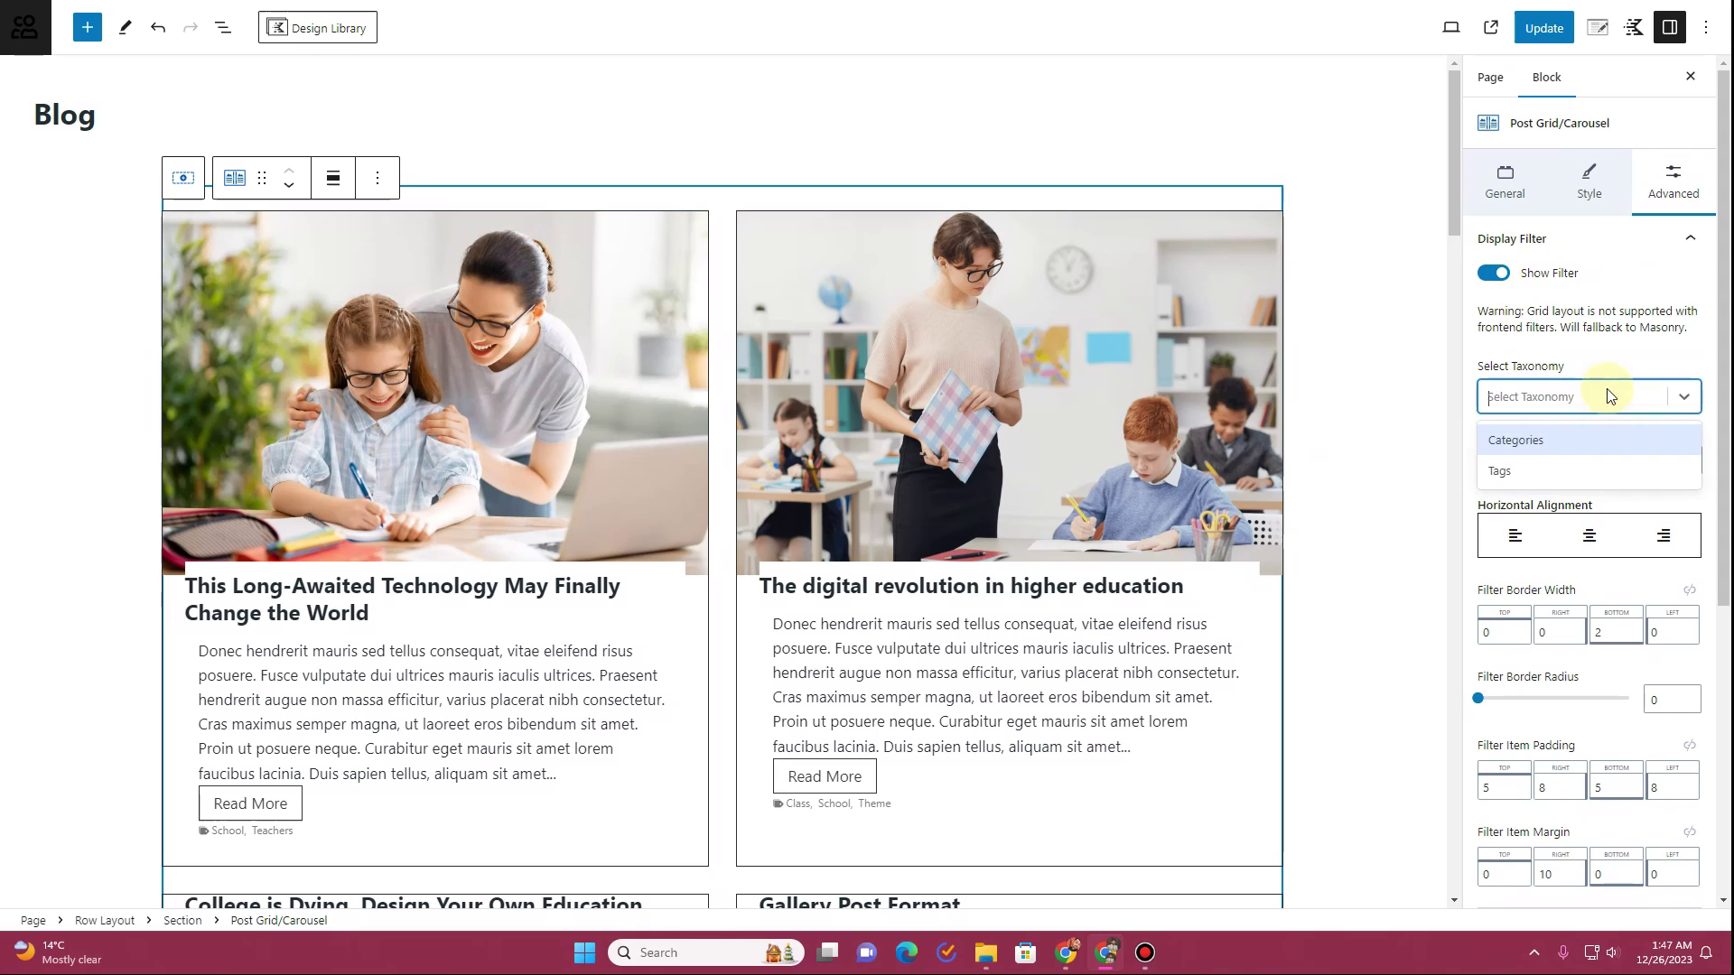
click(1565, 442)
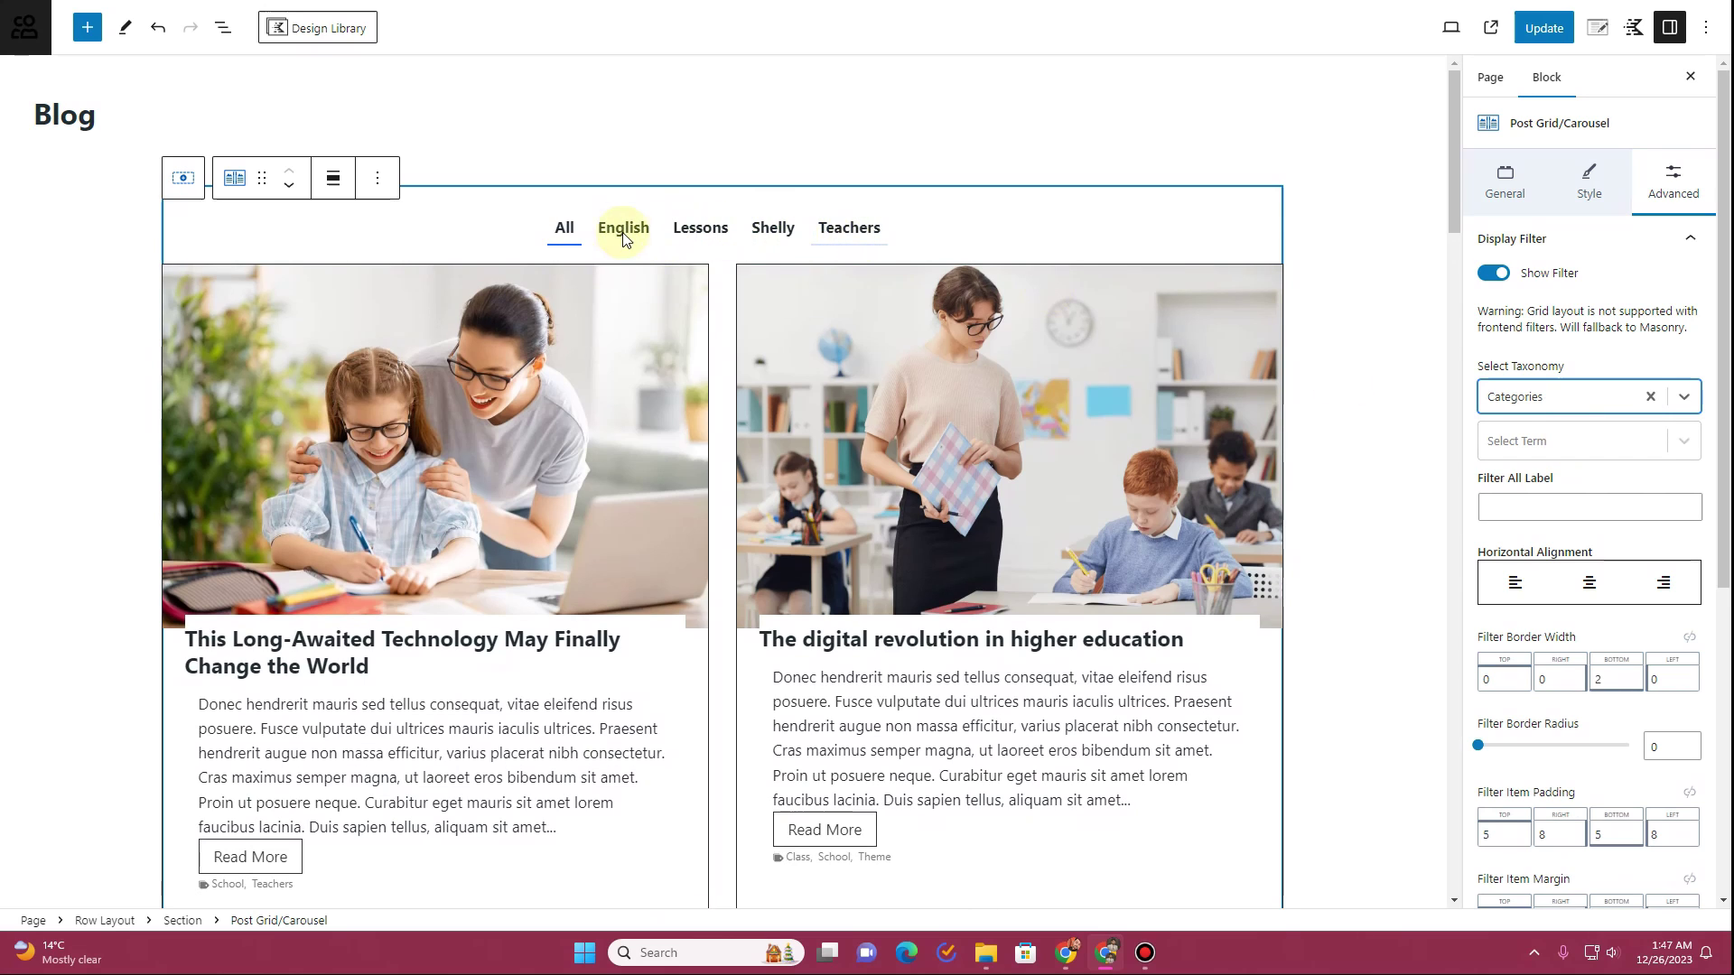
Try English as the only term of the category filter and remove it again
click(1559, 454)
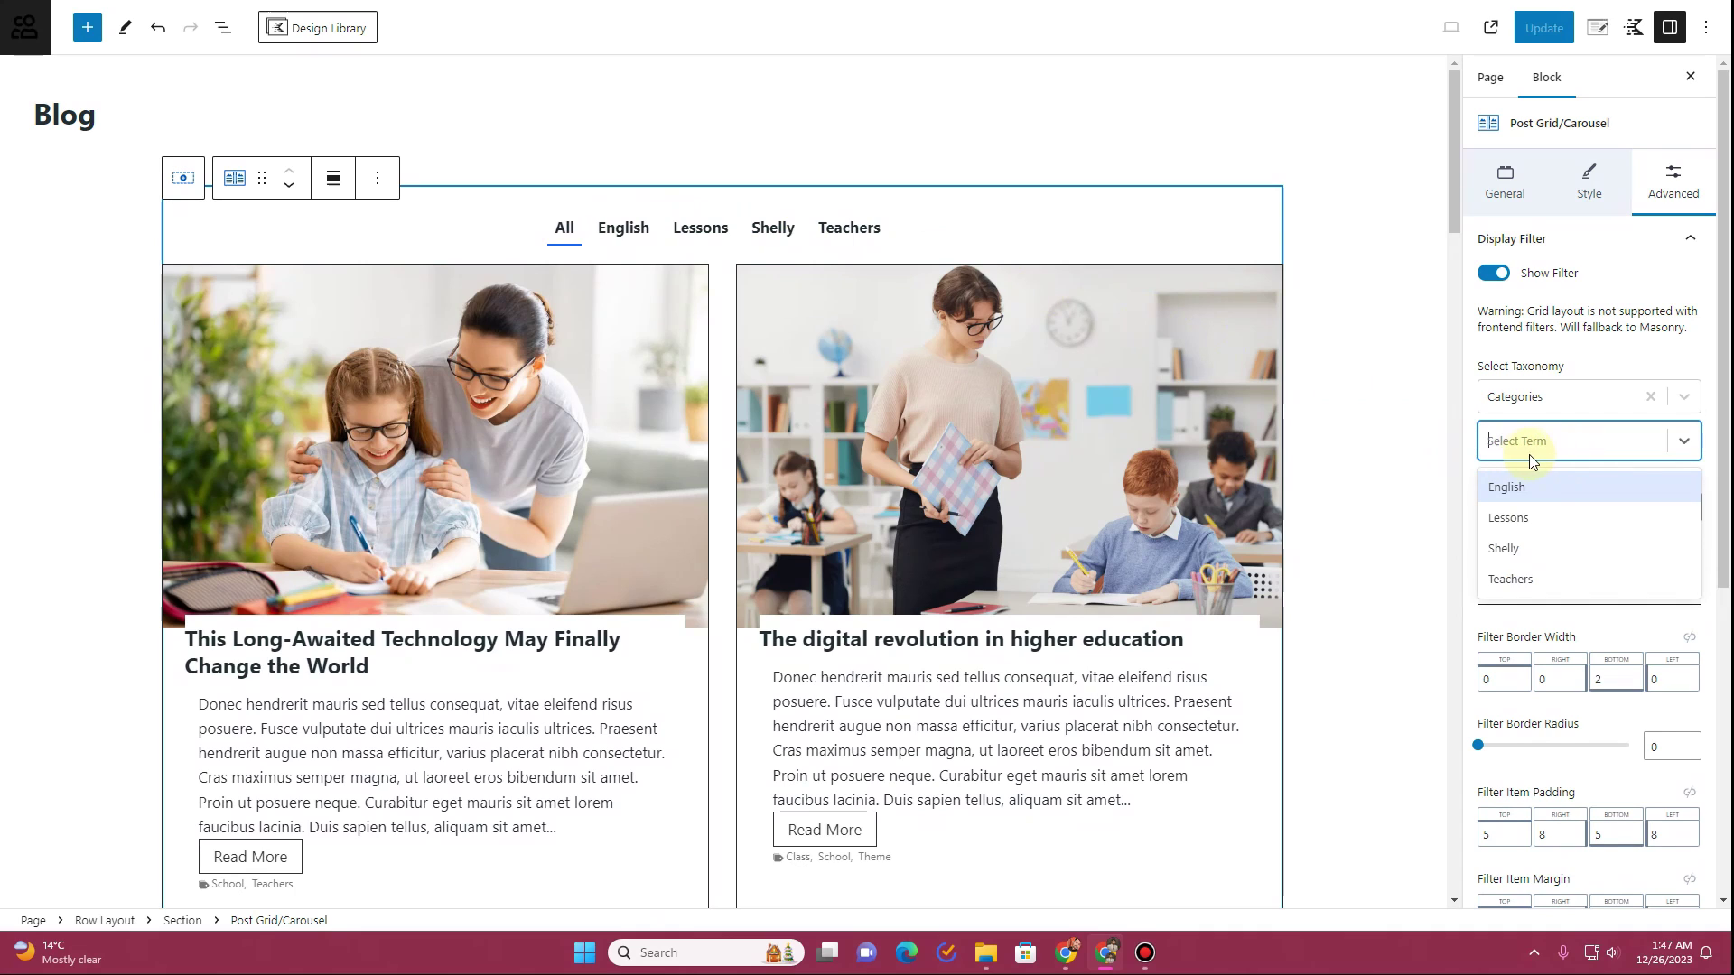
click(1524, 490)
click(1574, 444)
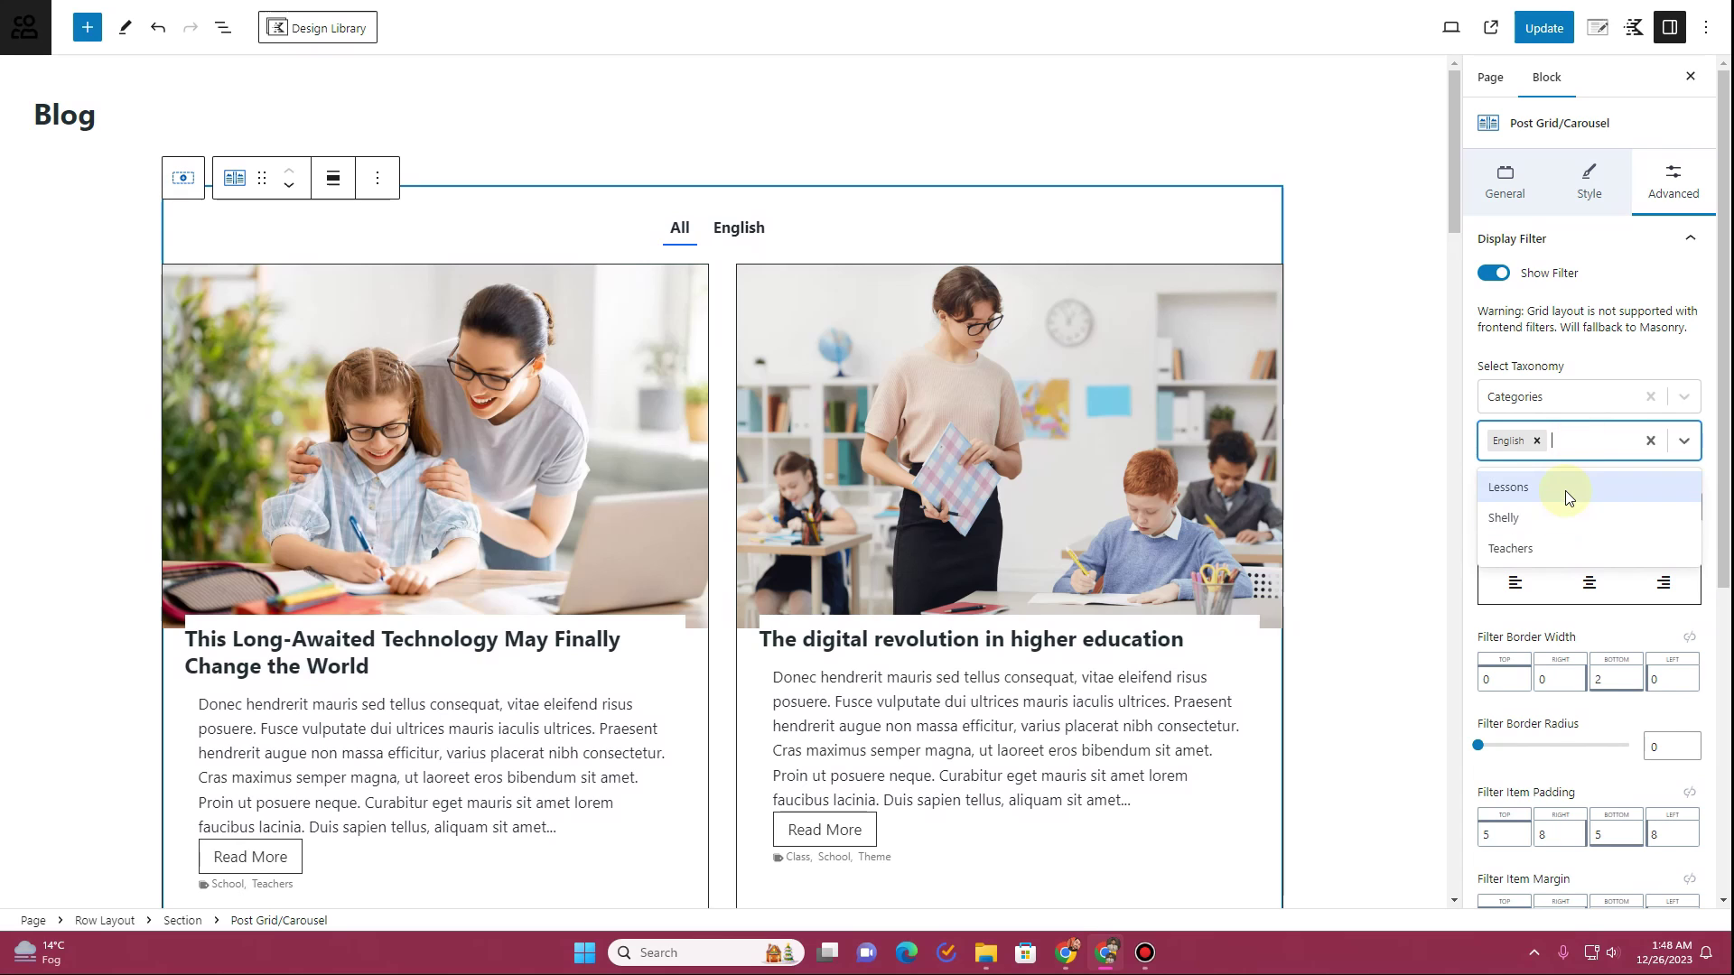
click(1537, 440)
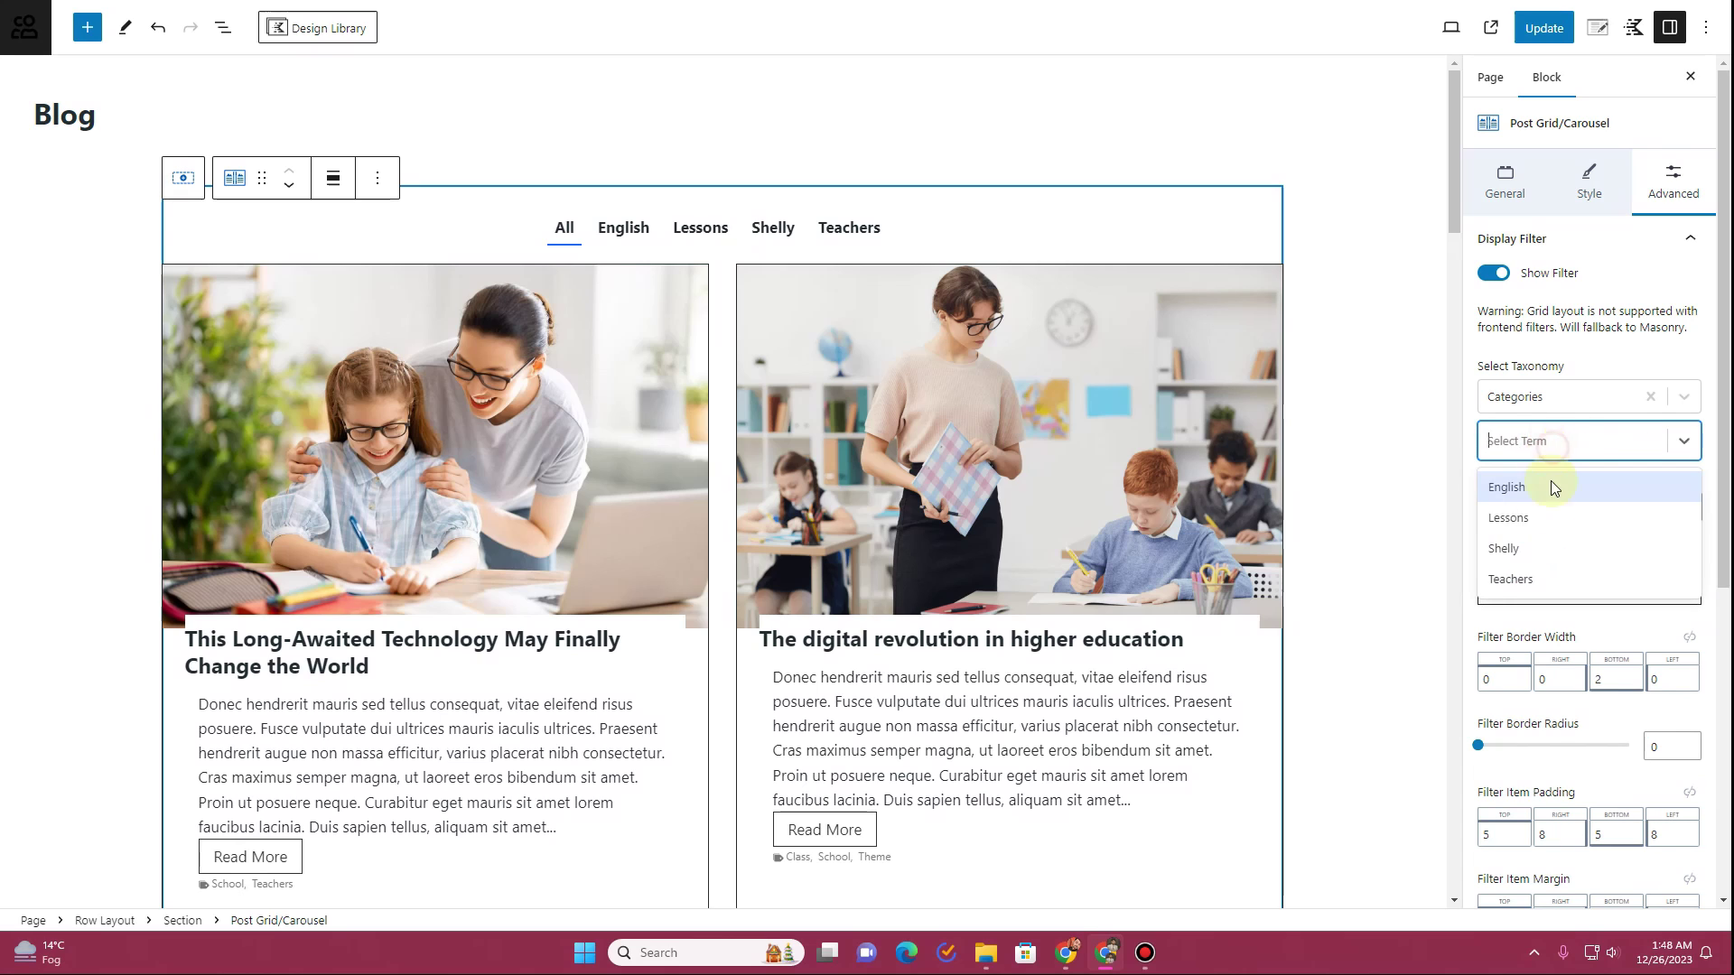
Limit the category filter to the terms Lessons and Teachers and look over the remaining filter settings
click(1546, 516)
click(1576, 442)
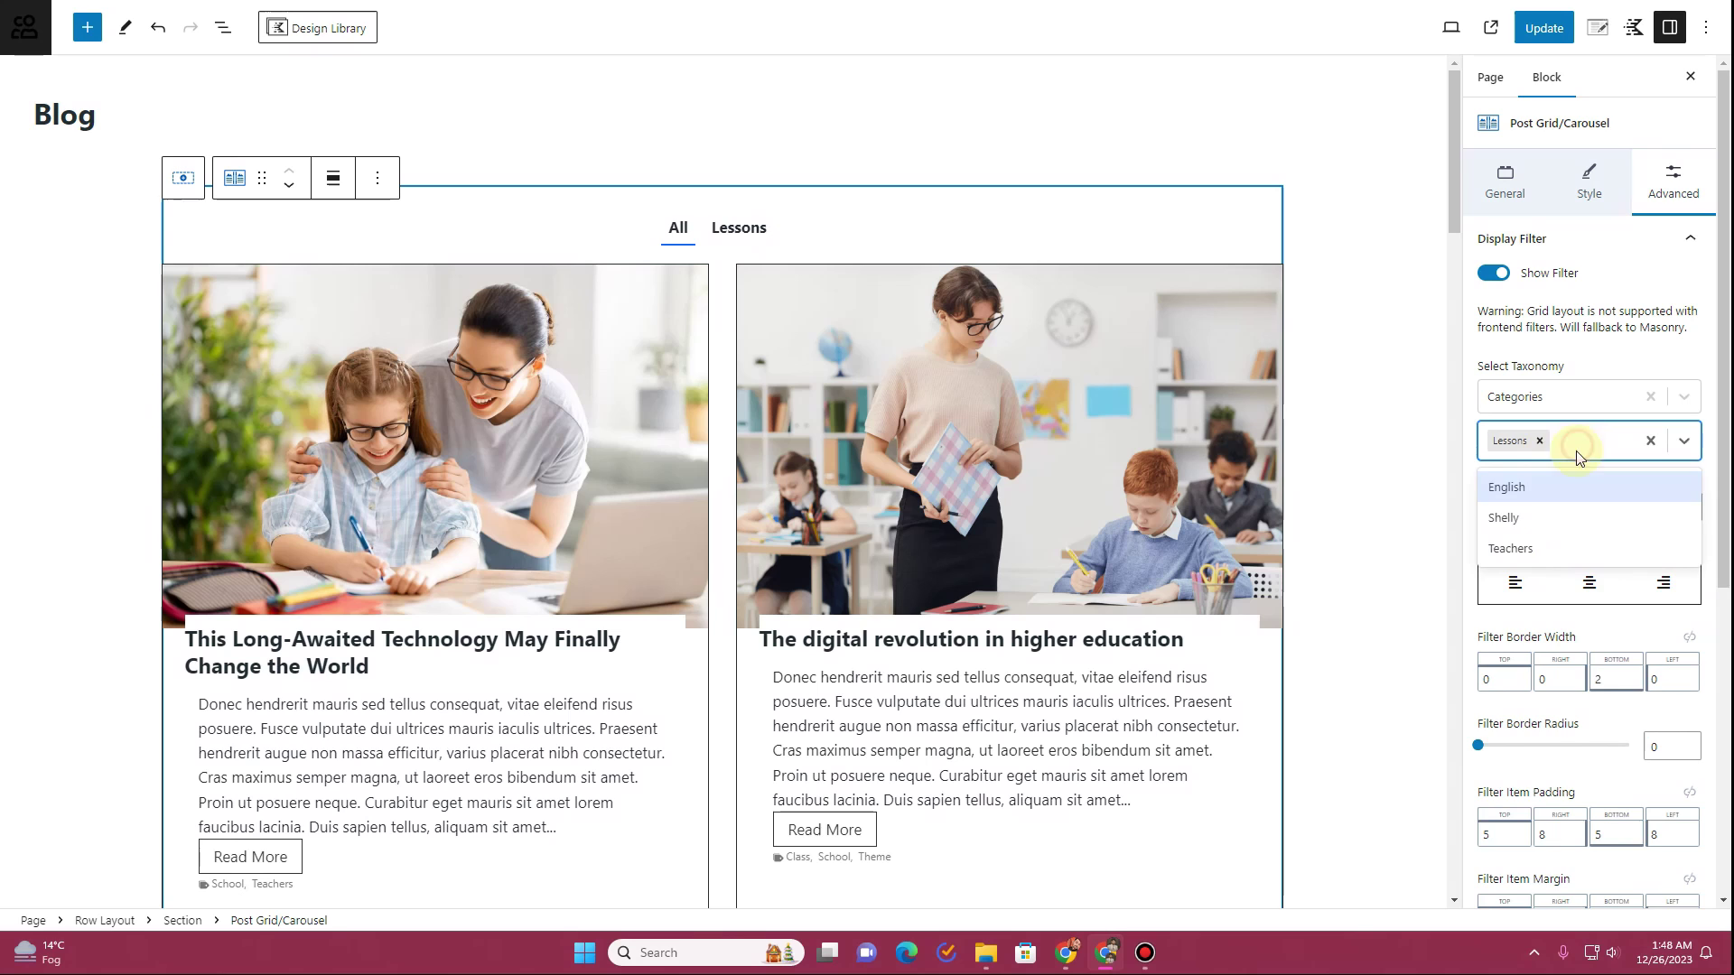
click(1546, 546)
scroll(1574, 533, down, 4)
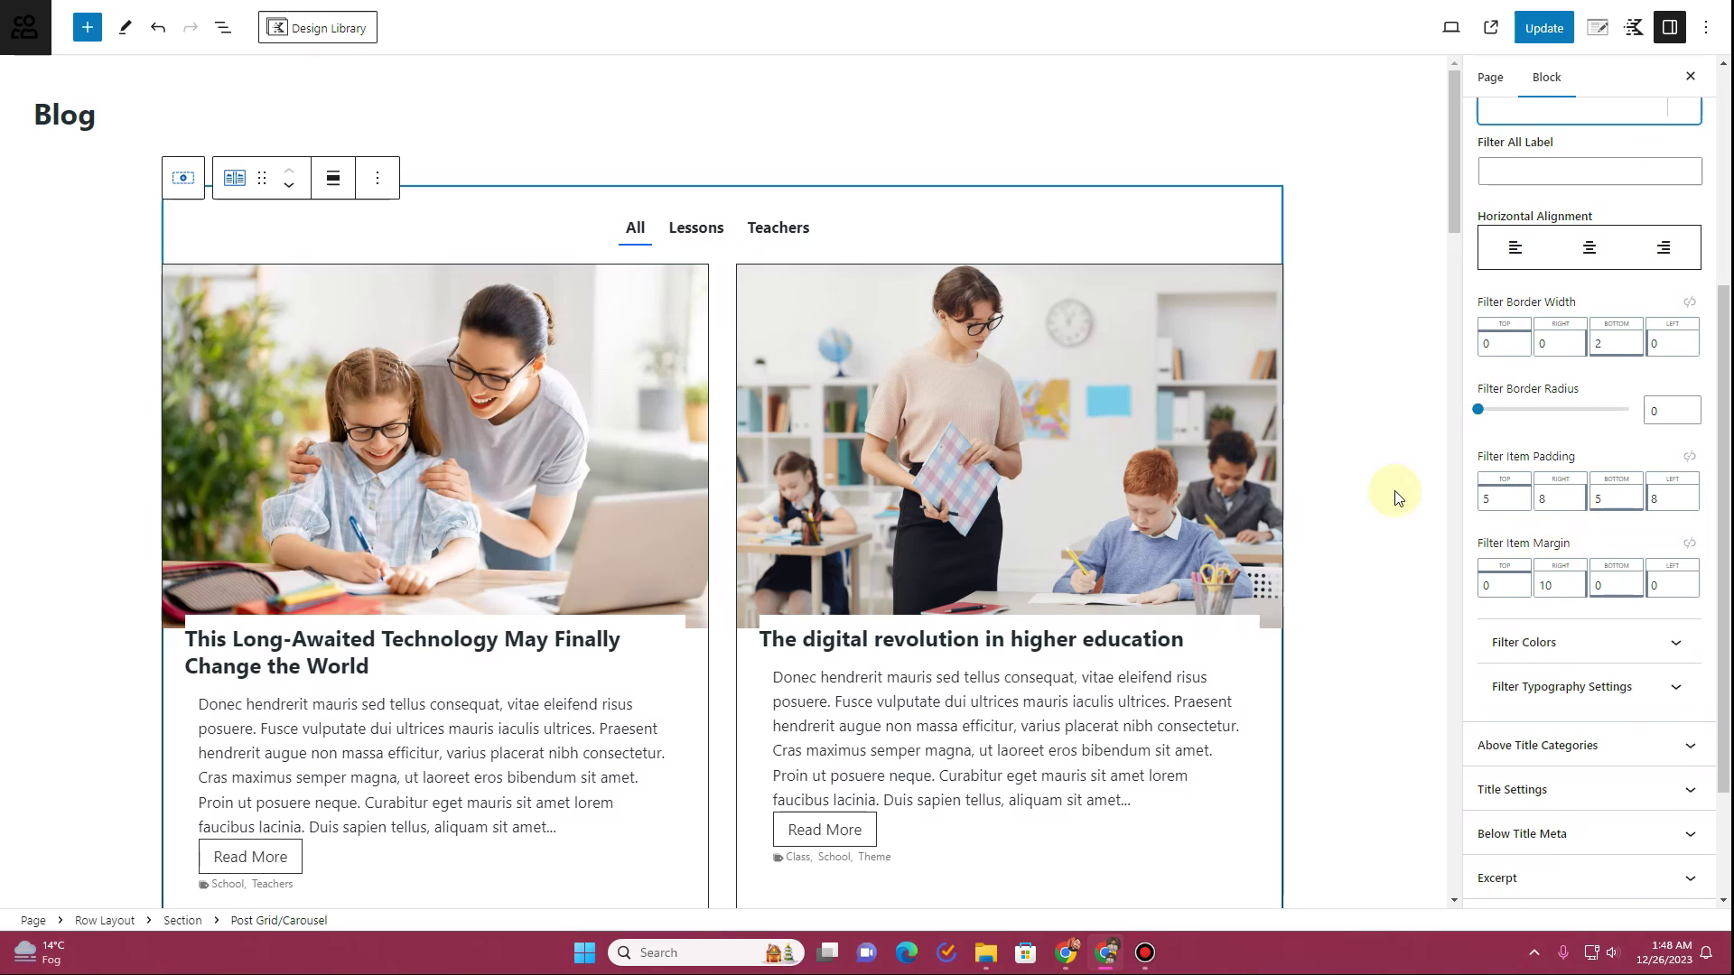
scroll(1187, 507, down, 8)
scroll(1190, 517, up, 8)
scroll(1190, 516, down, 4)
scroll(1190, 517, up, 4)
scroll(1513, 466, down, 2)
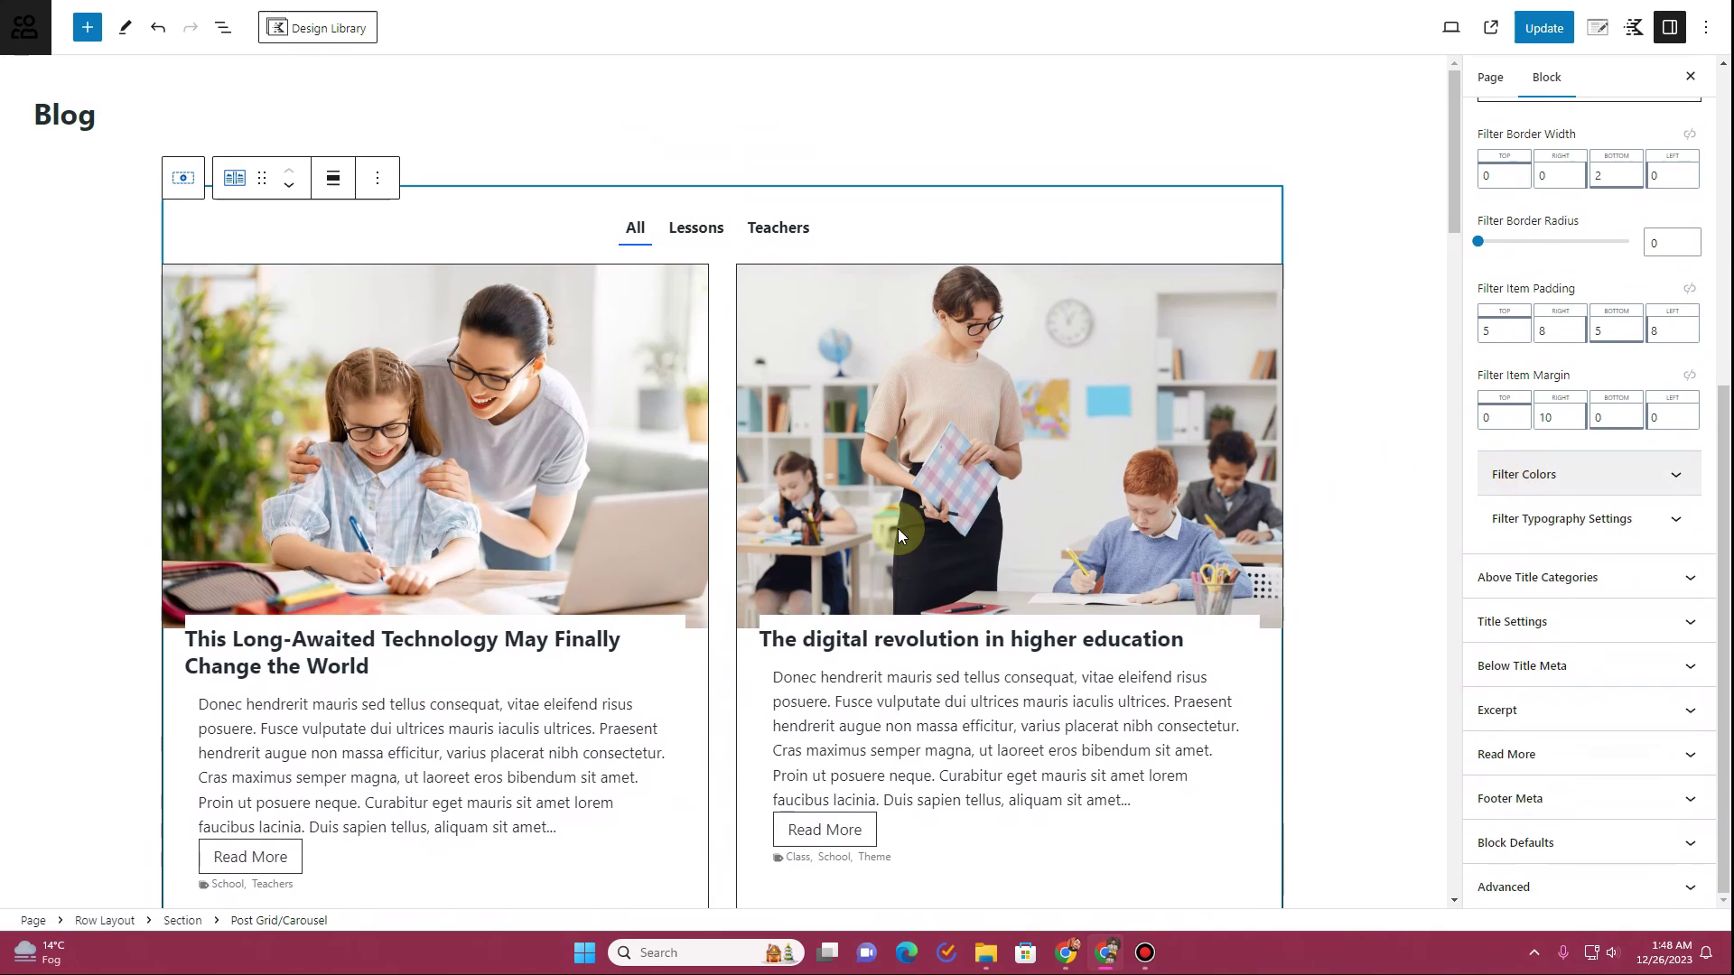
Set the top post grid's layout to 3 columns
scroll(1540, 506, up, 5)
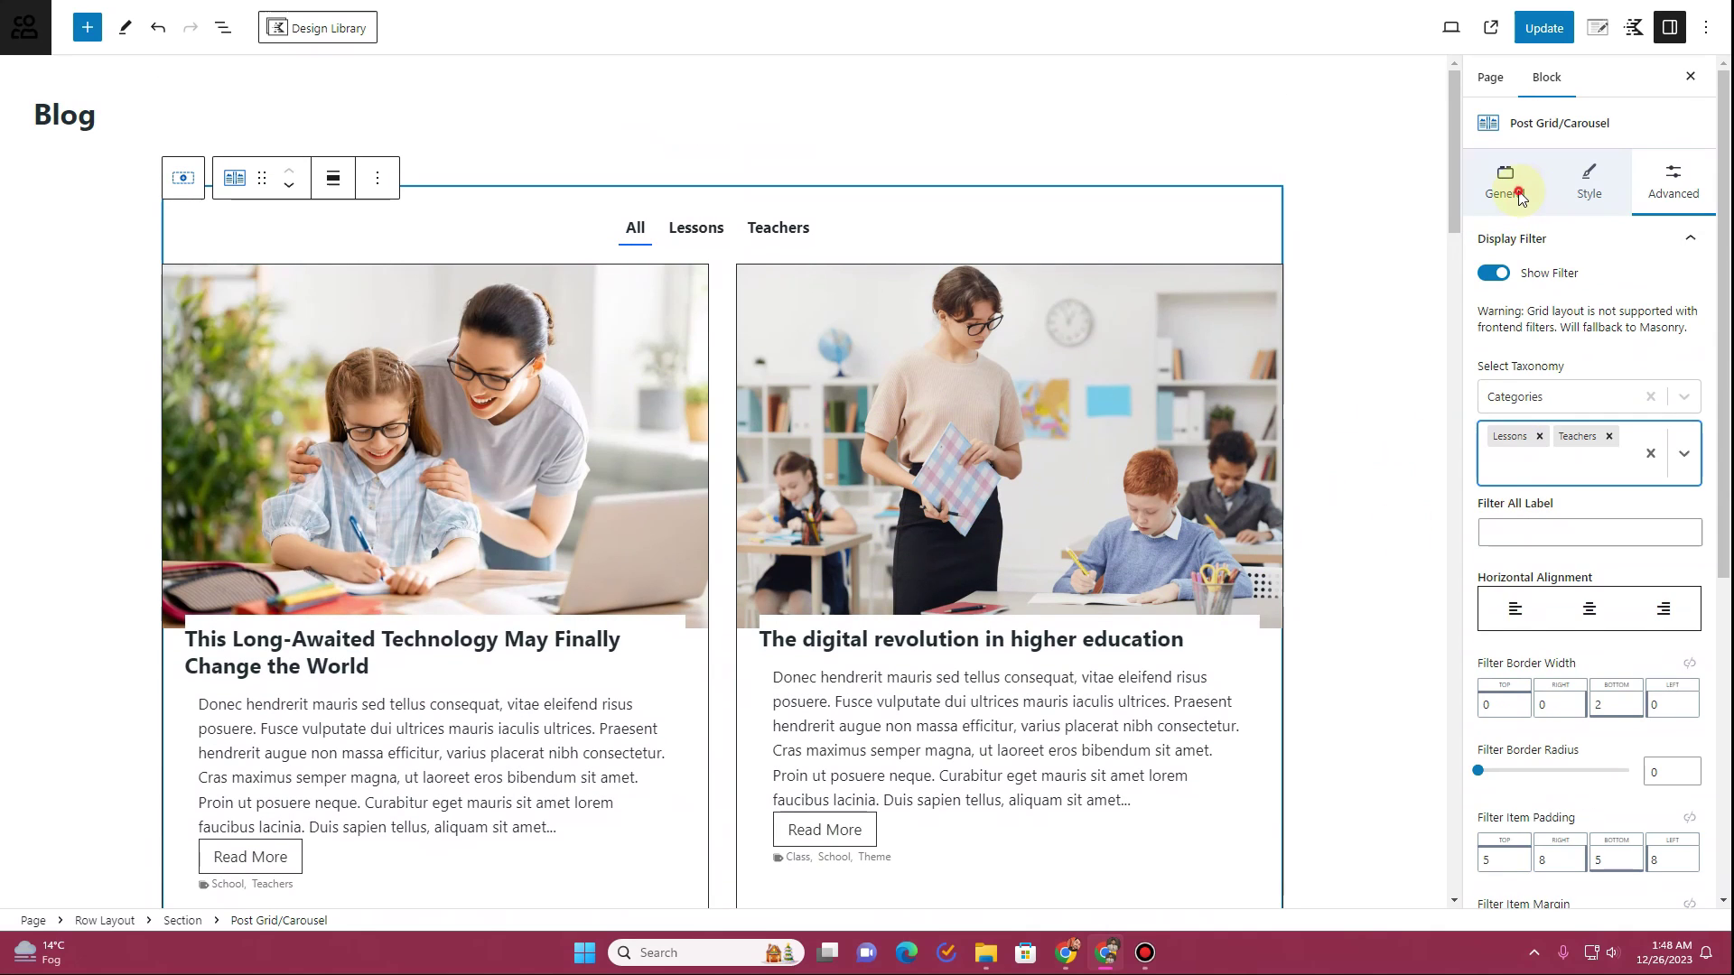
click(1519, 196)
scroll(1556, 506, down, 2)
click(1564, 865)
scroll(1562, 812, down, 3)
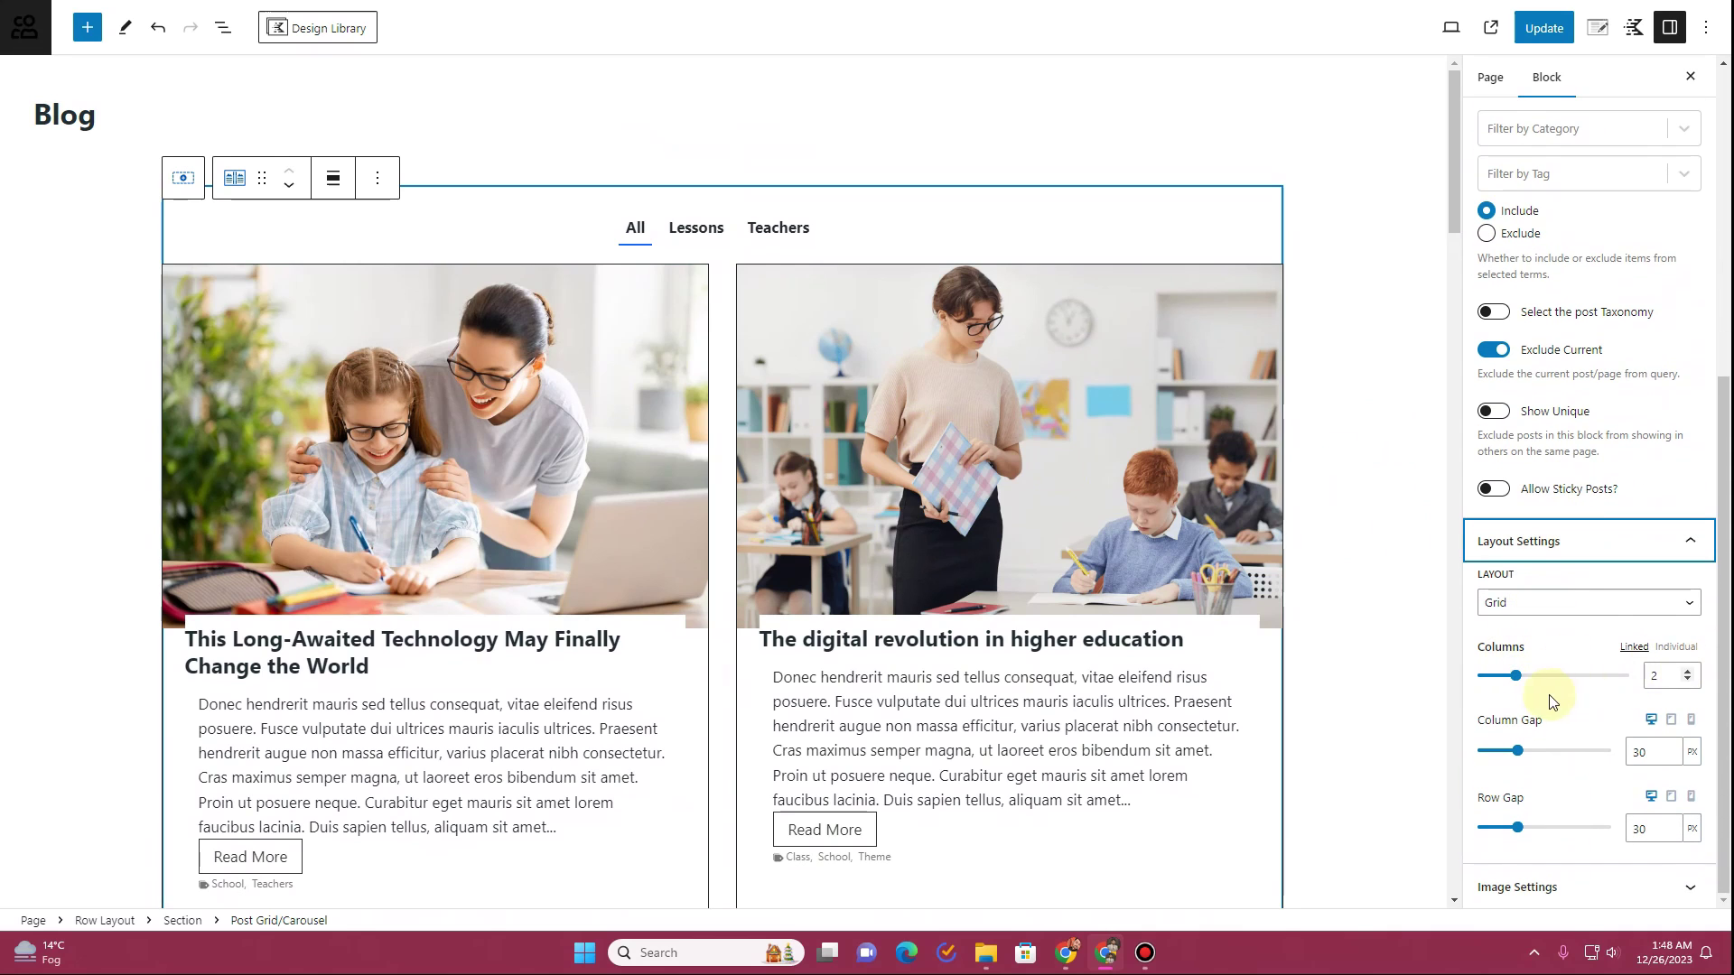
double_click(1651, 676)
text(3)
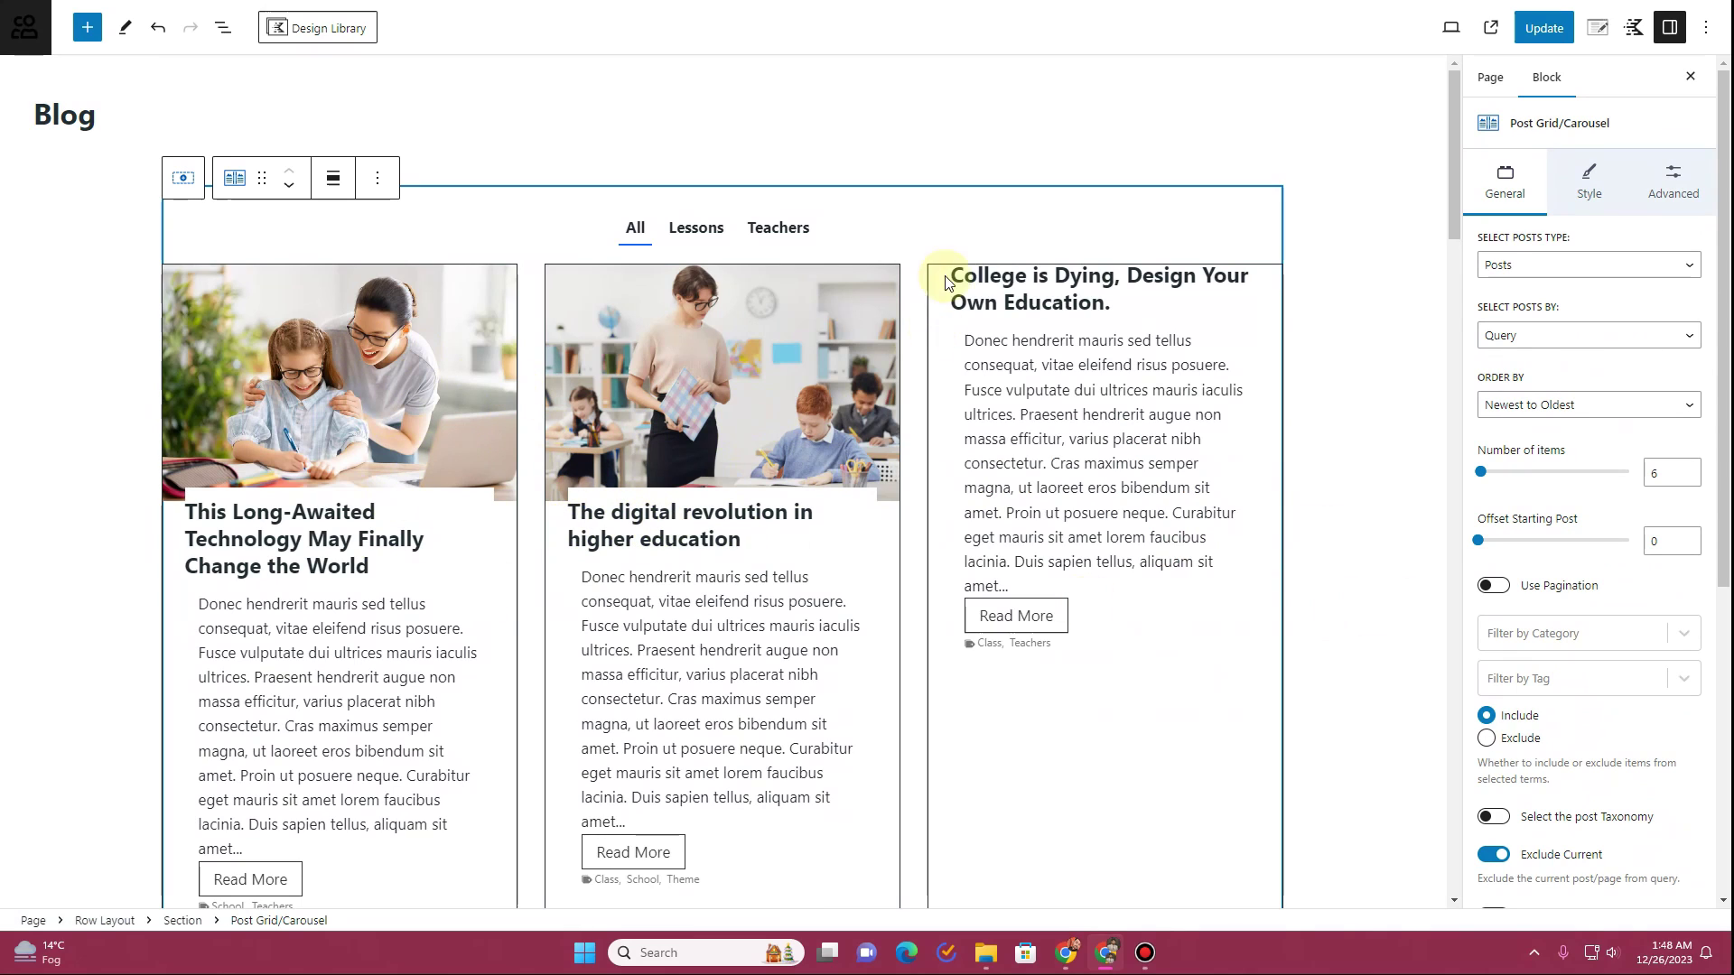
Delete the Post Grid/Carousel block above the Lessons heading
click(378, 178)
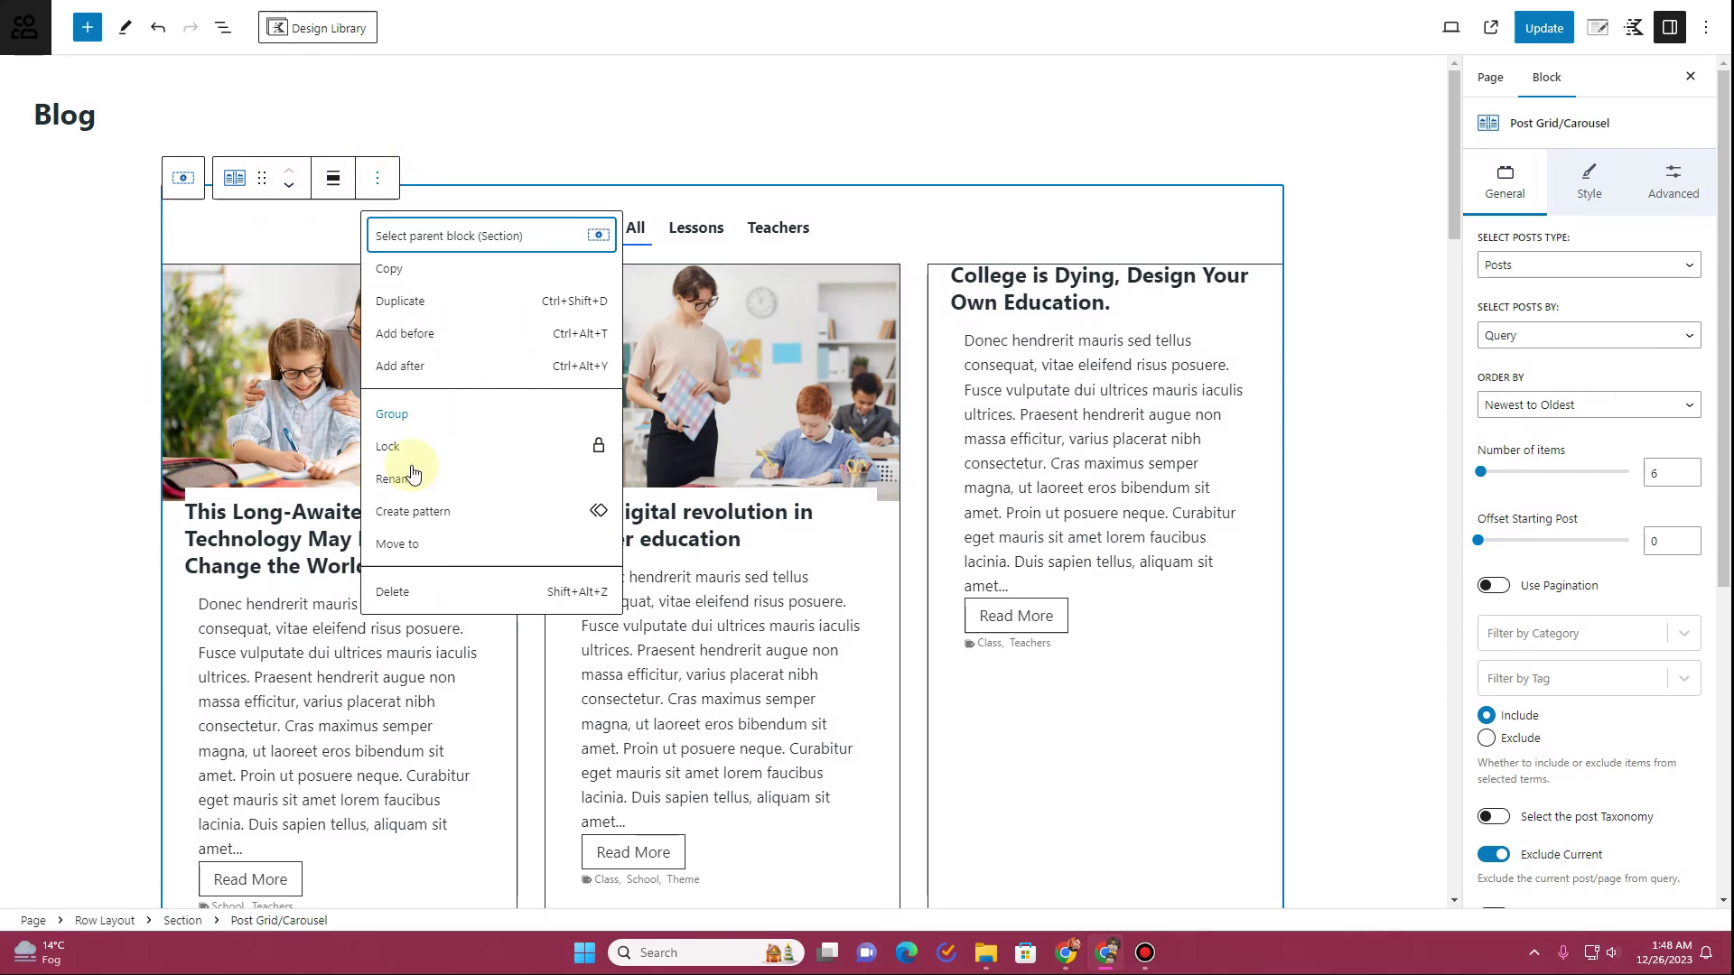
click(425, 593)
Duplicate the Lessons post grid, place a copy above the Lessons heading and look over the page
click(889, 250)
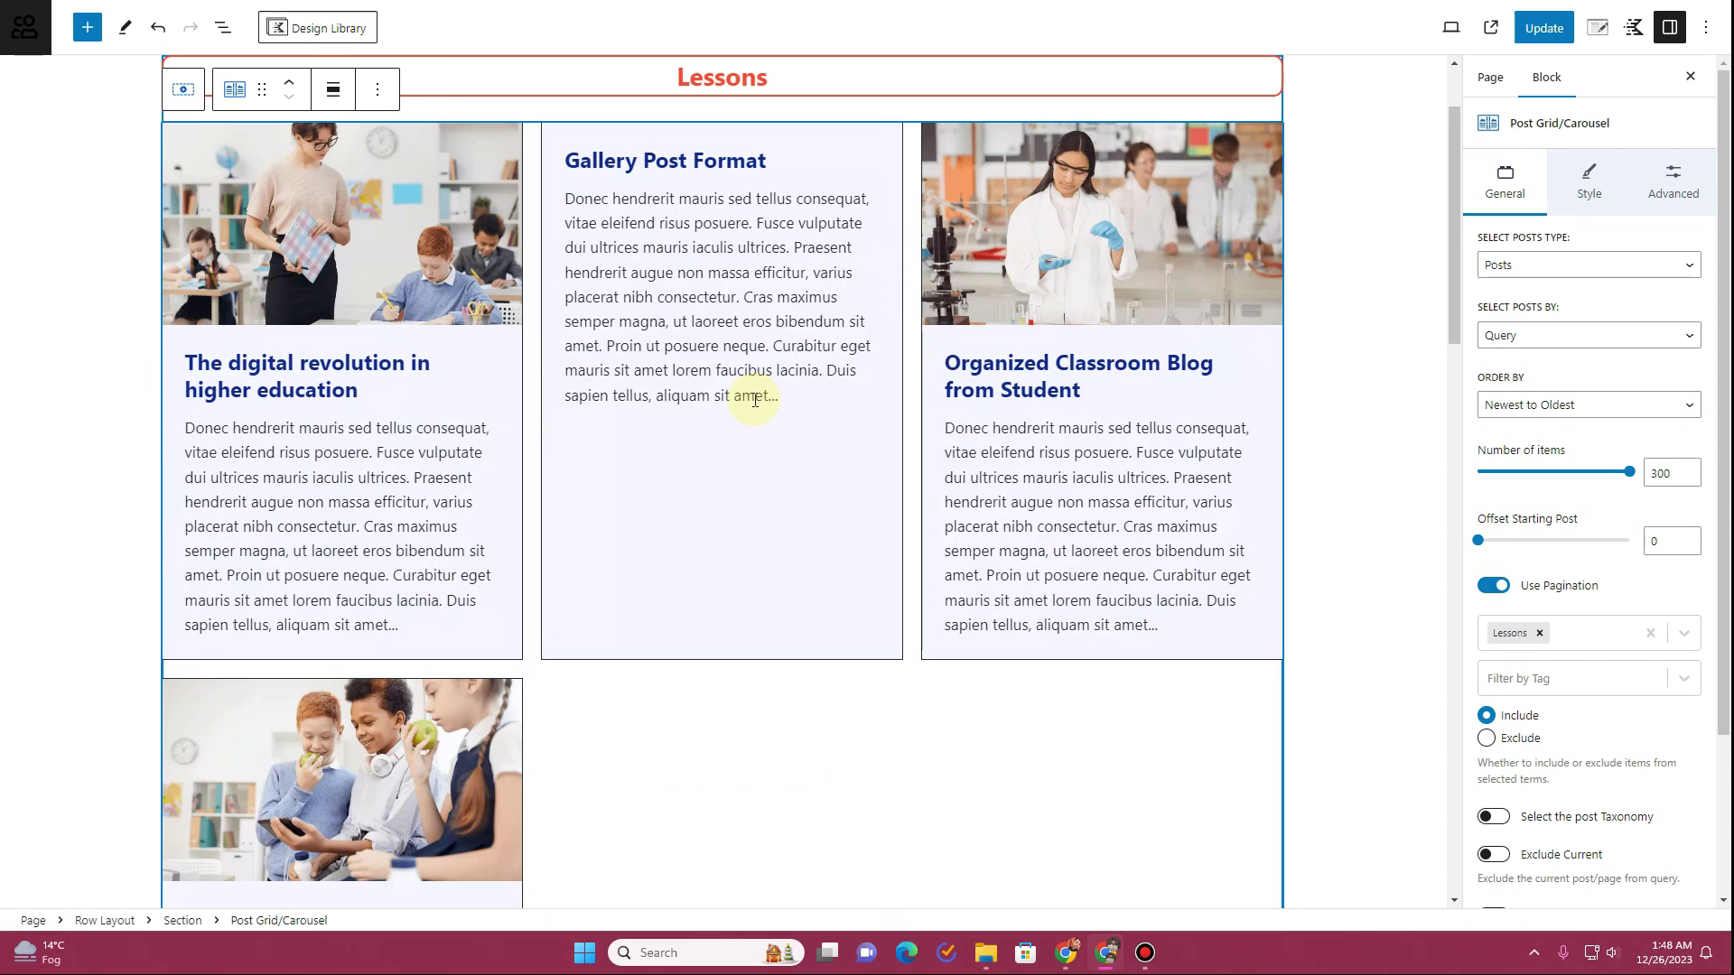
scroll(755, 399, up, 3)
right_click(1095, 293)
click(657, 290)
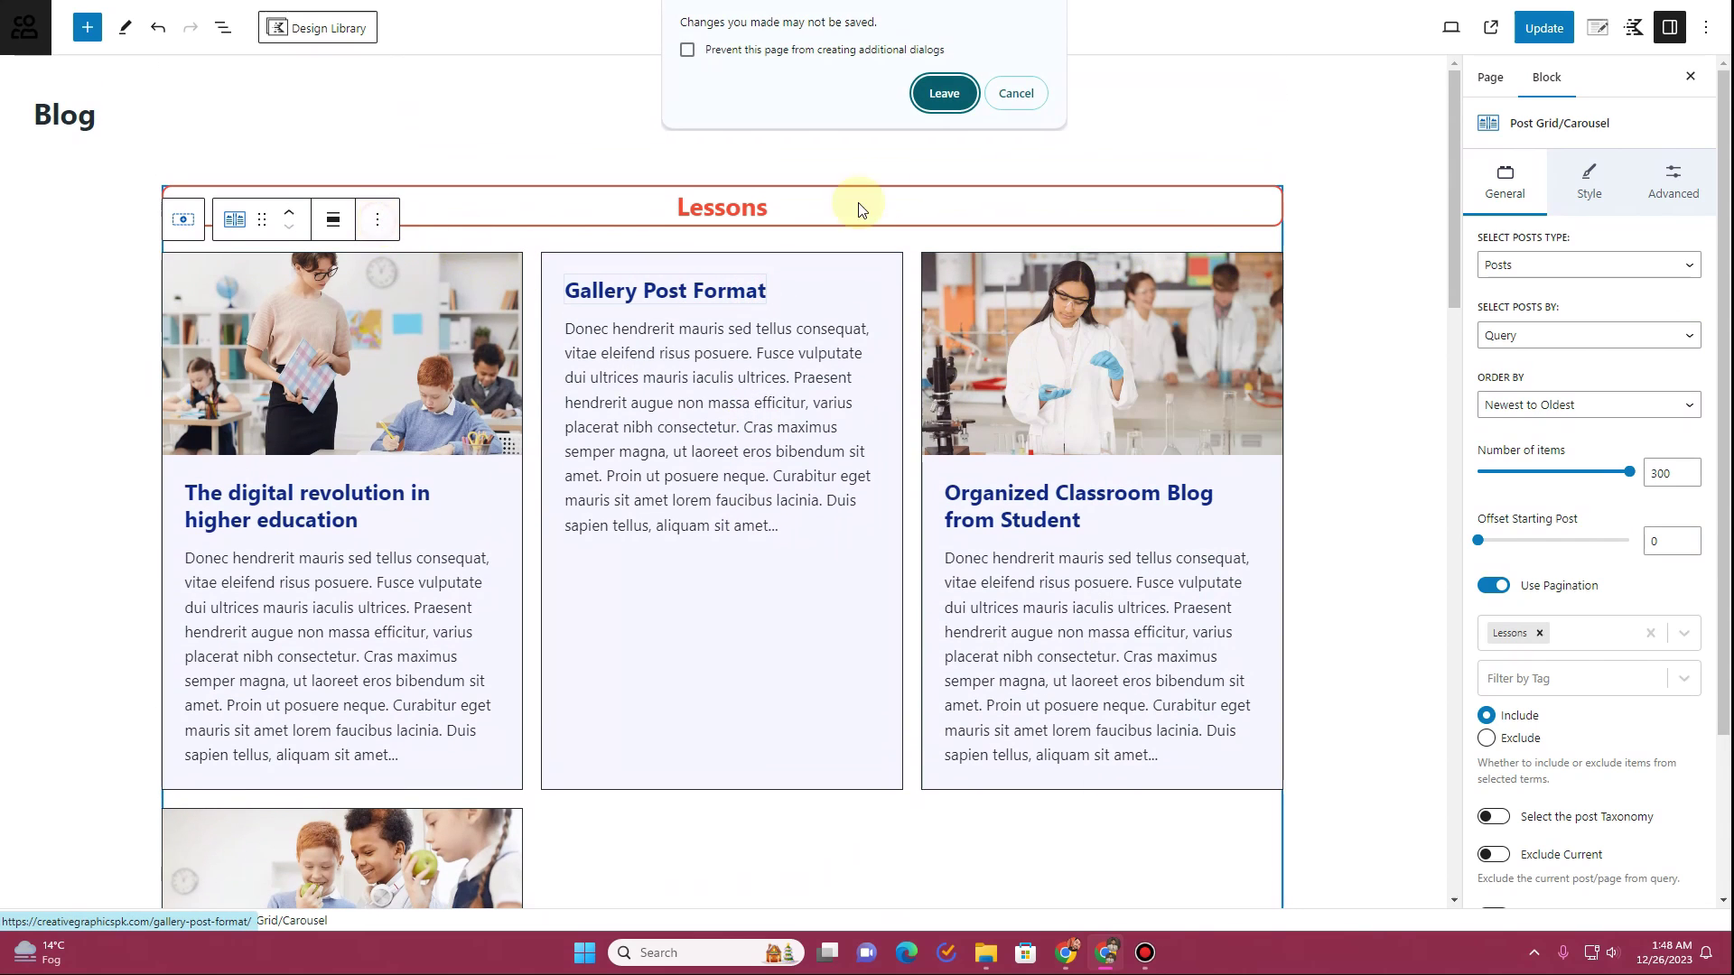
click(1022, 93)
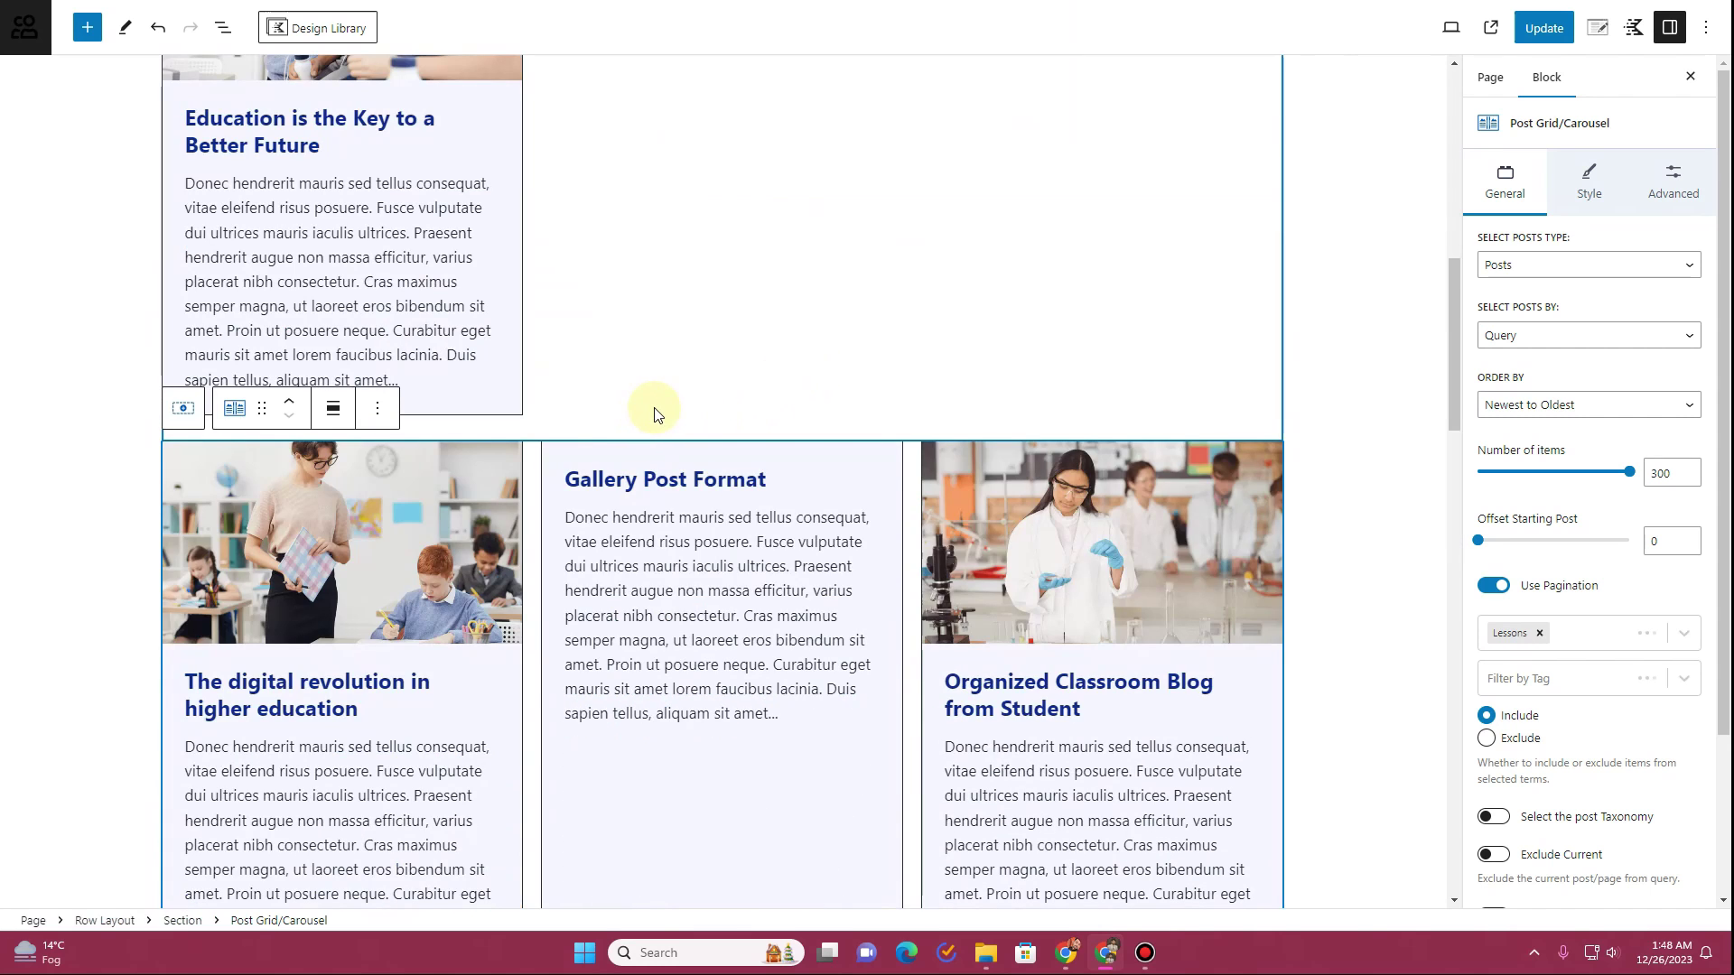
scroll(642, 409, up, 3)
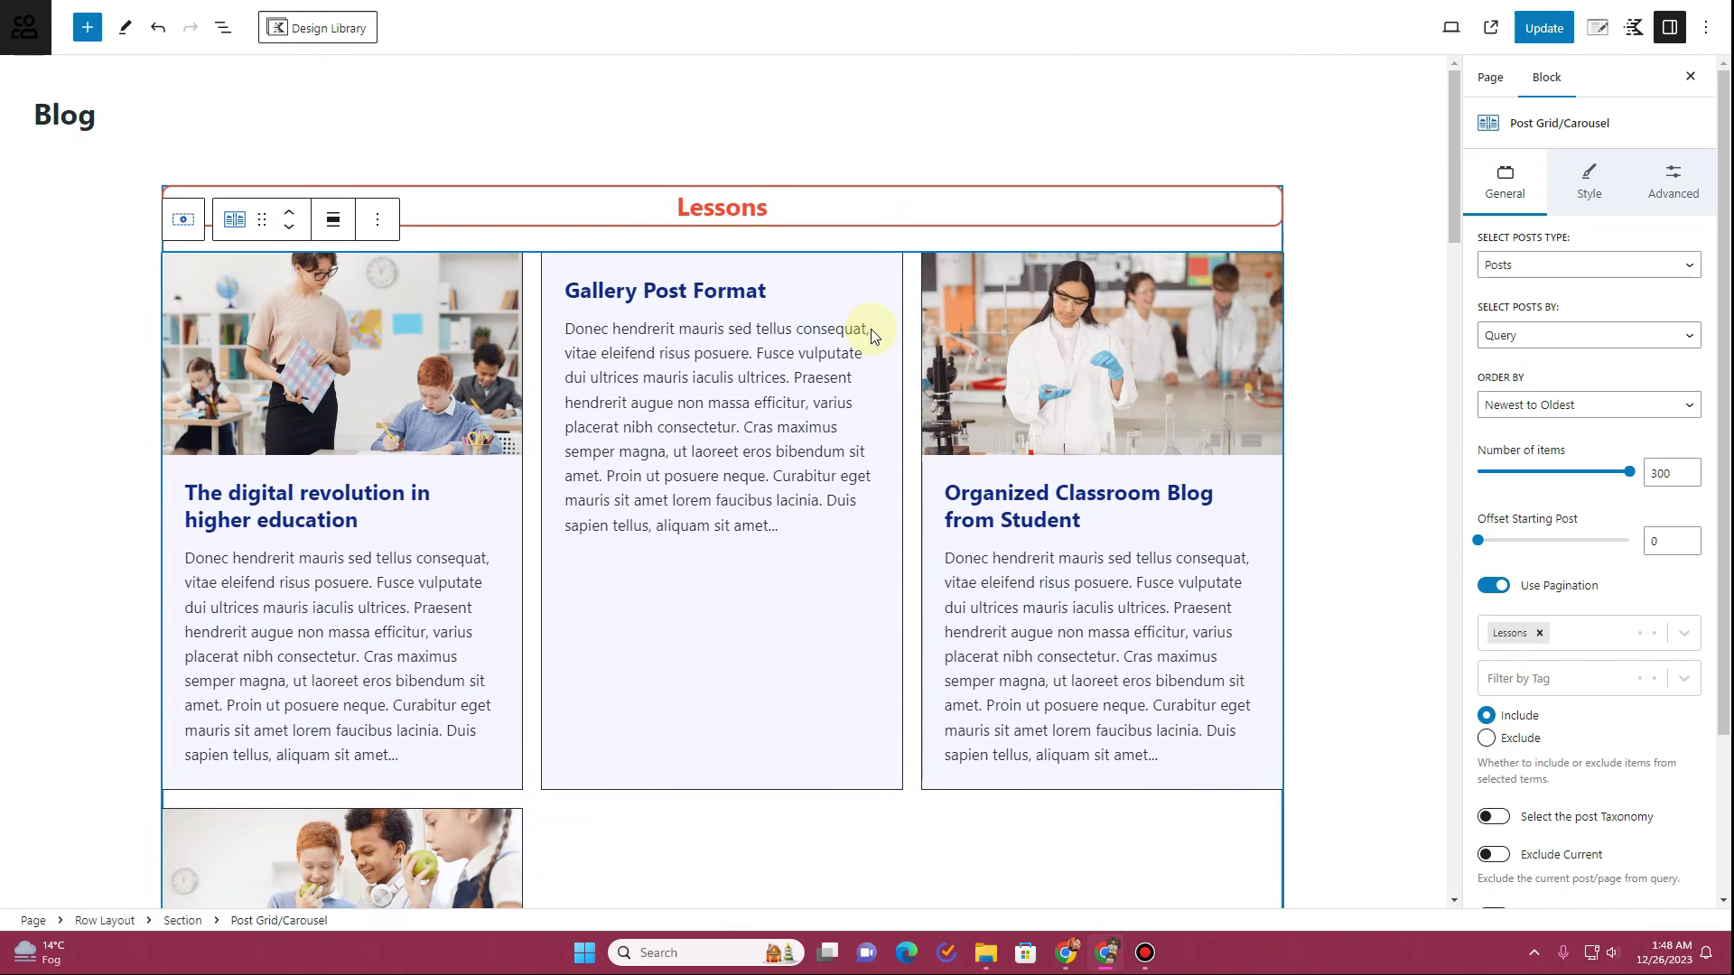
drag(260, 221, 266, 187)
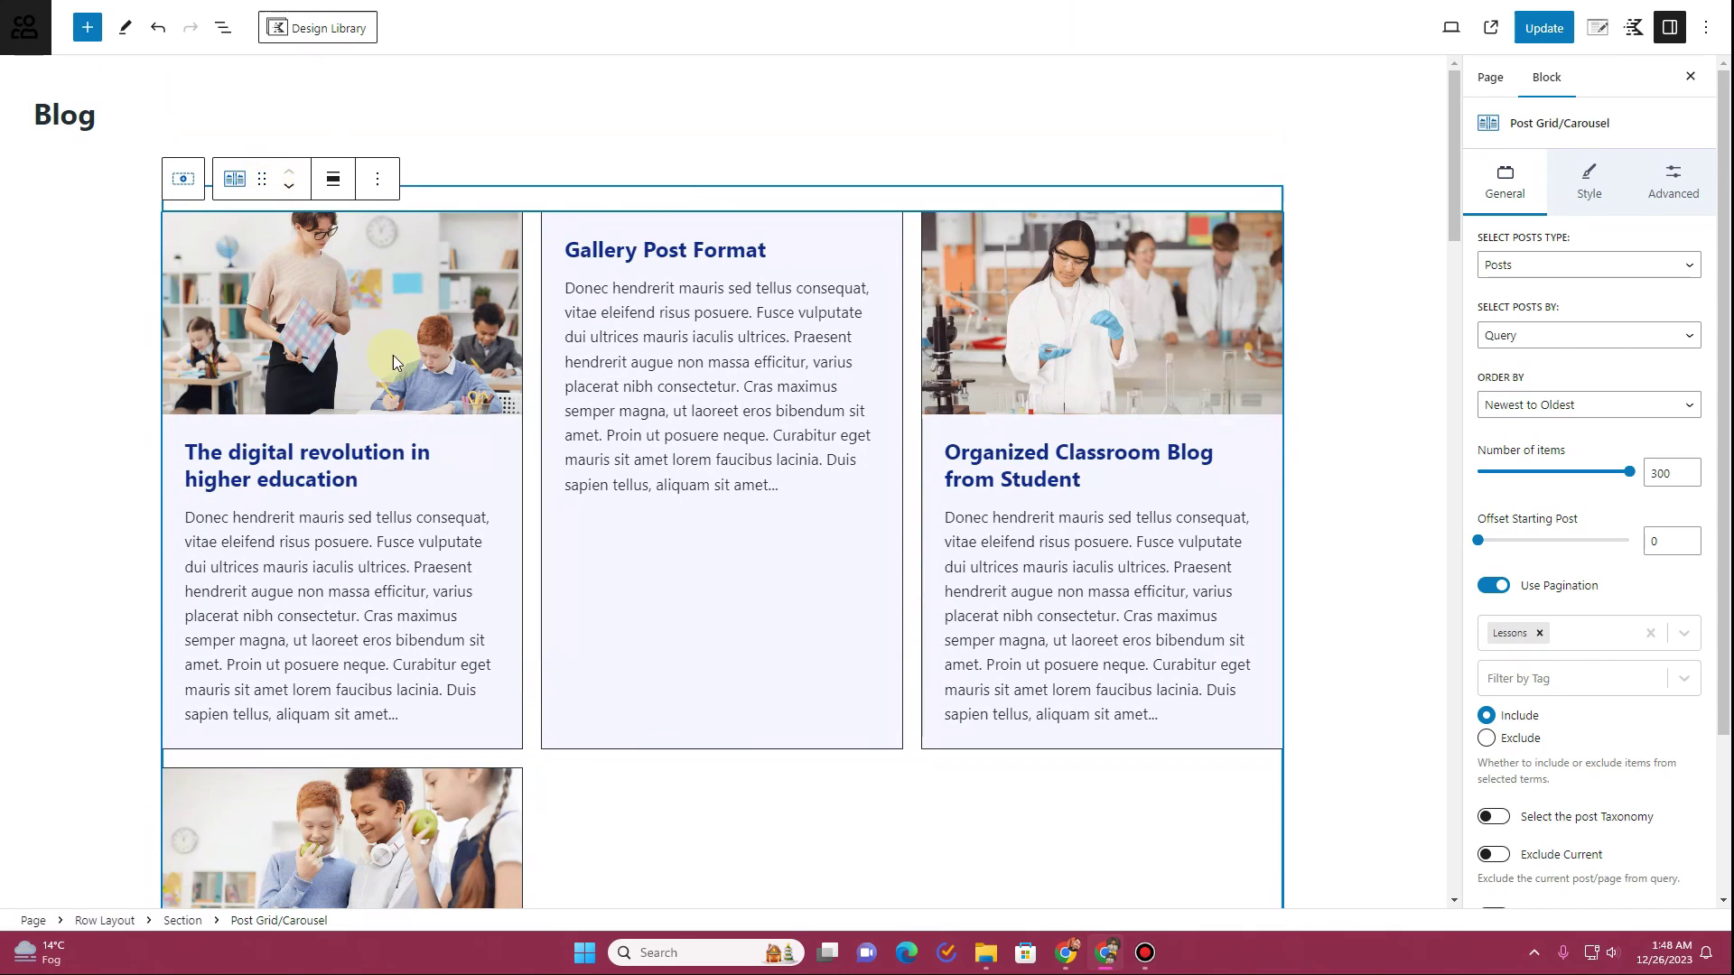
scroll(393, 355, down, 10)
scroll(480, 432, down, 5)
scroll(452, 379, up, 15)
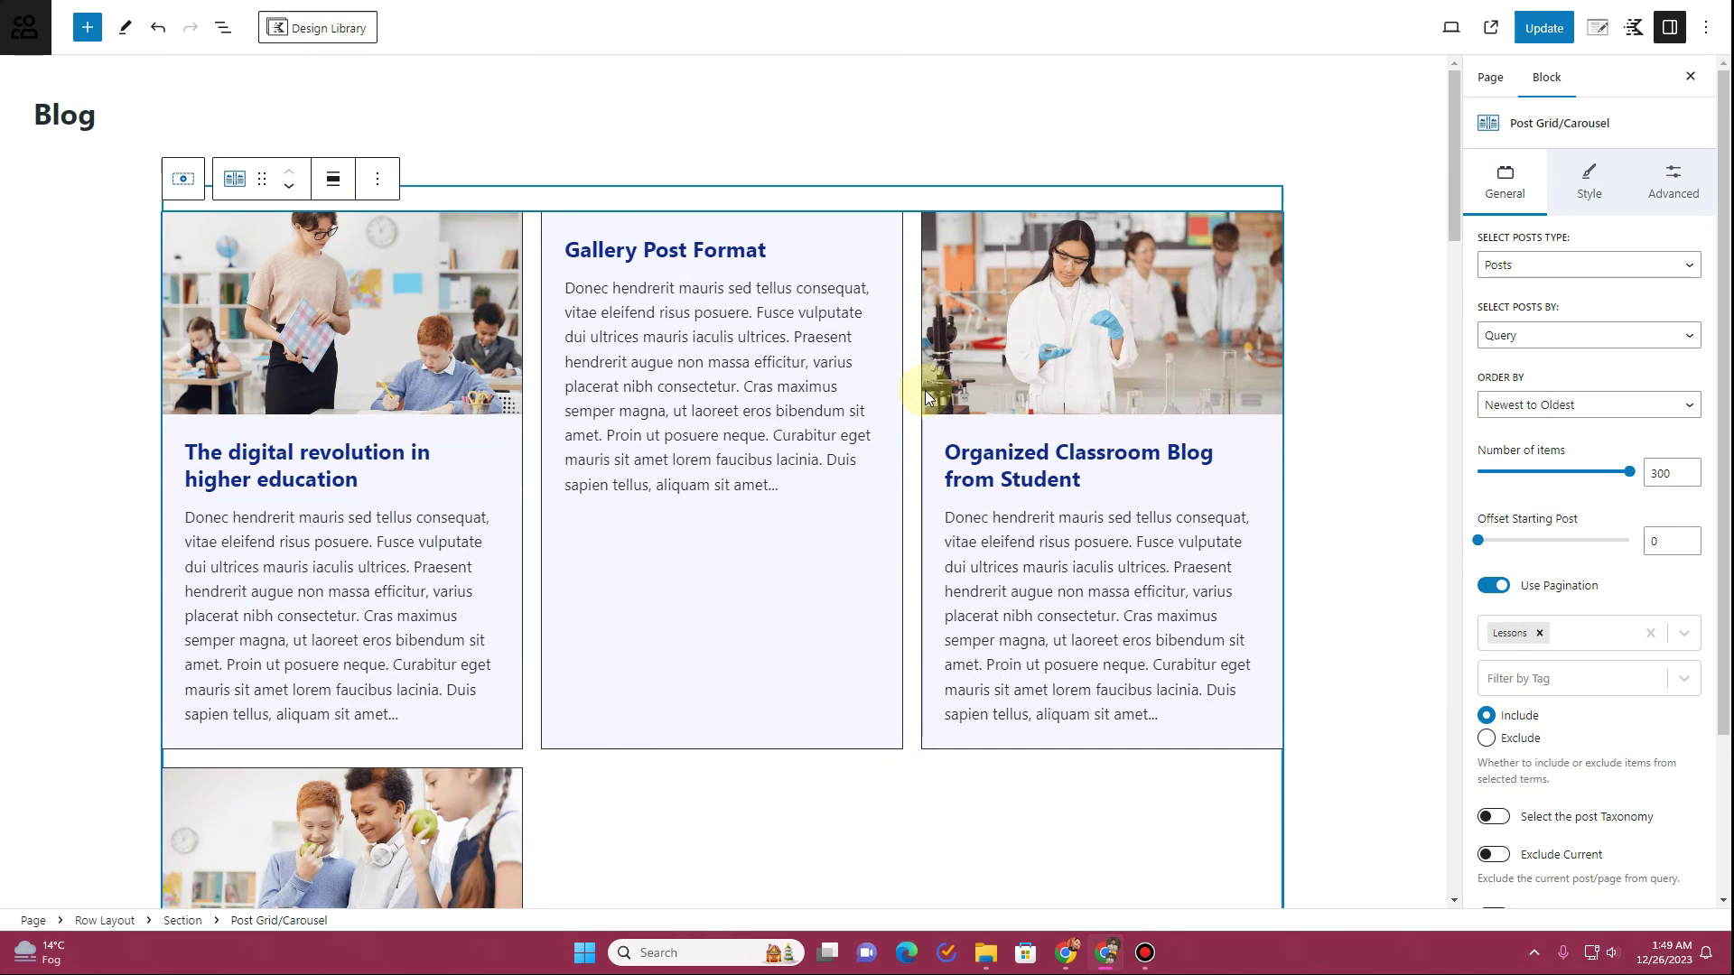
Turn on the display filter for the copied top post grid, using the Categories taxonomy
click(1597, 200)
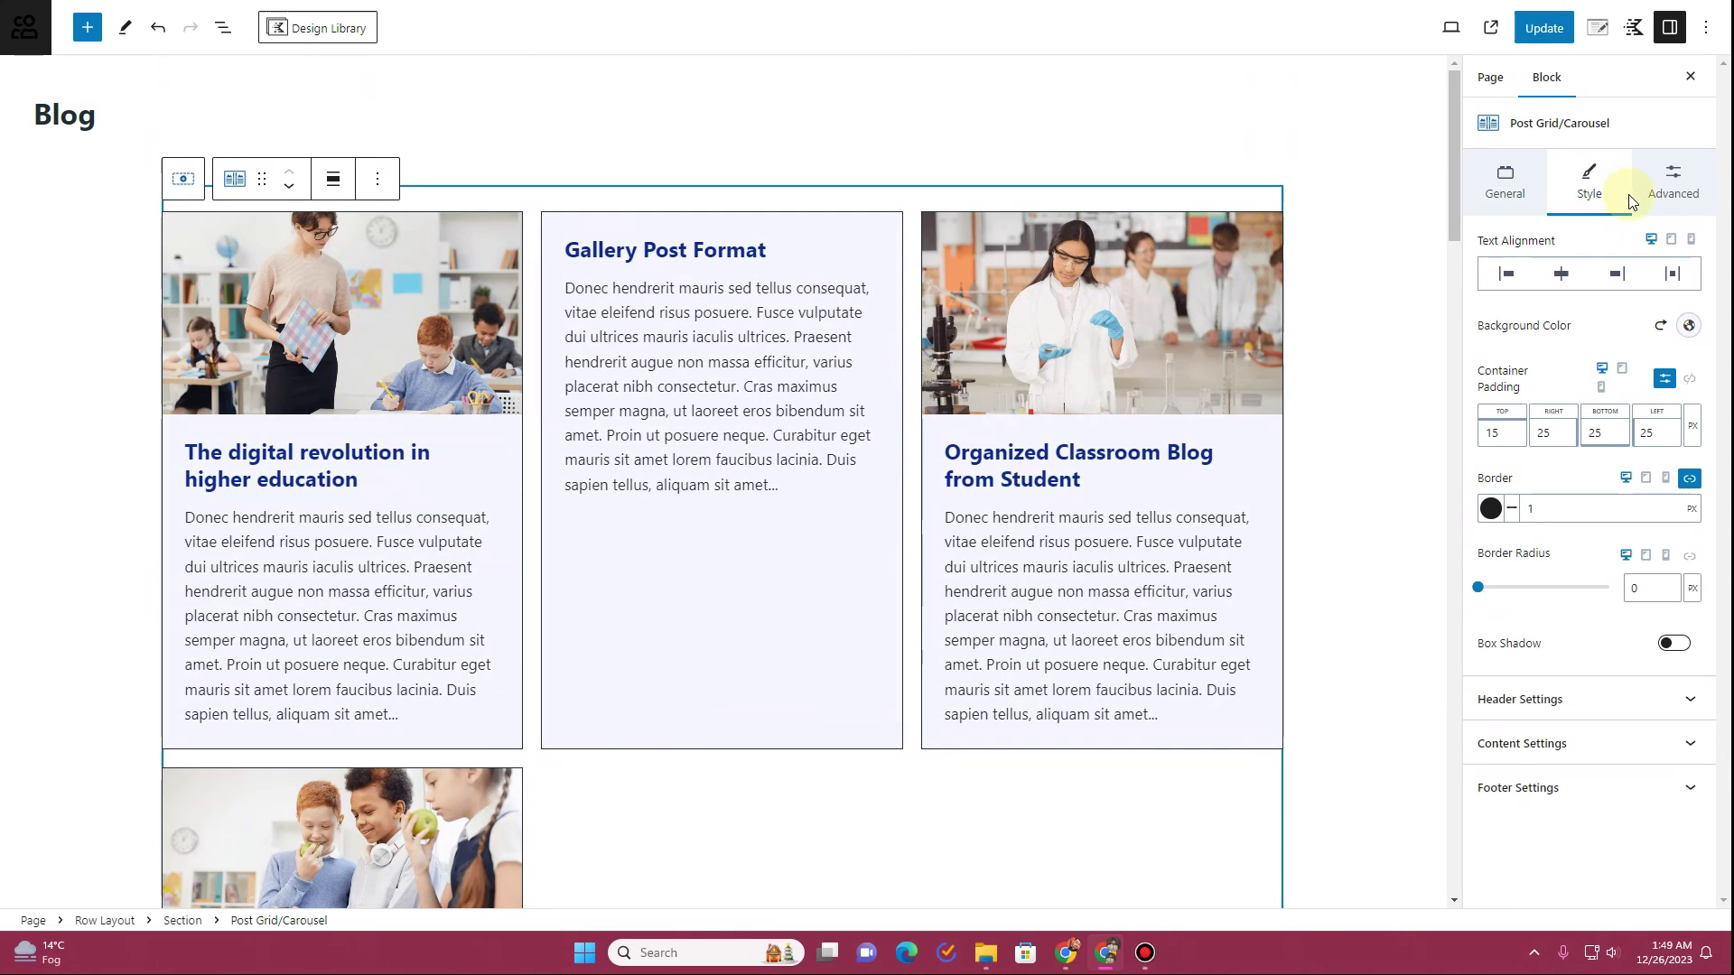
click(1651, 172)
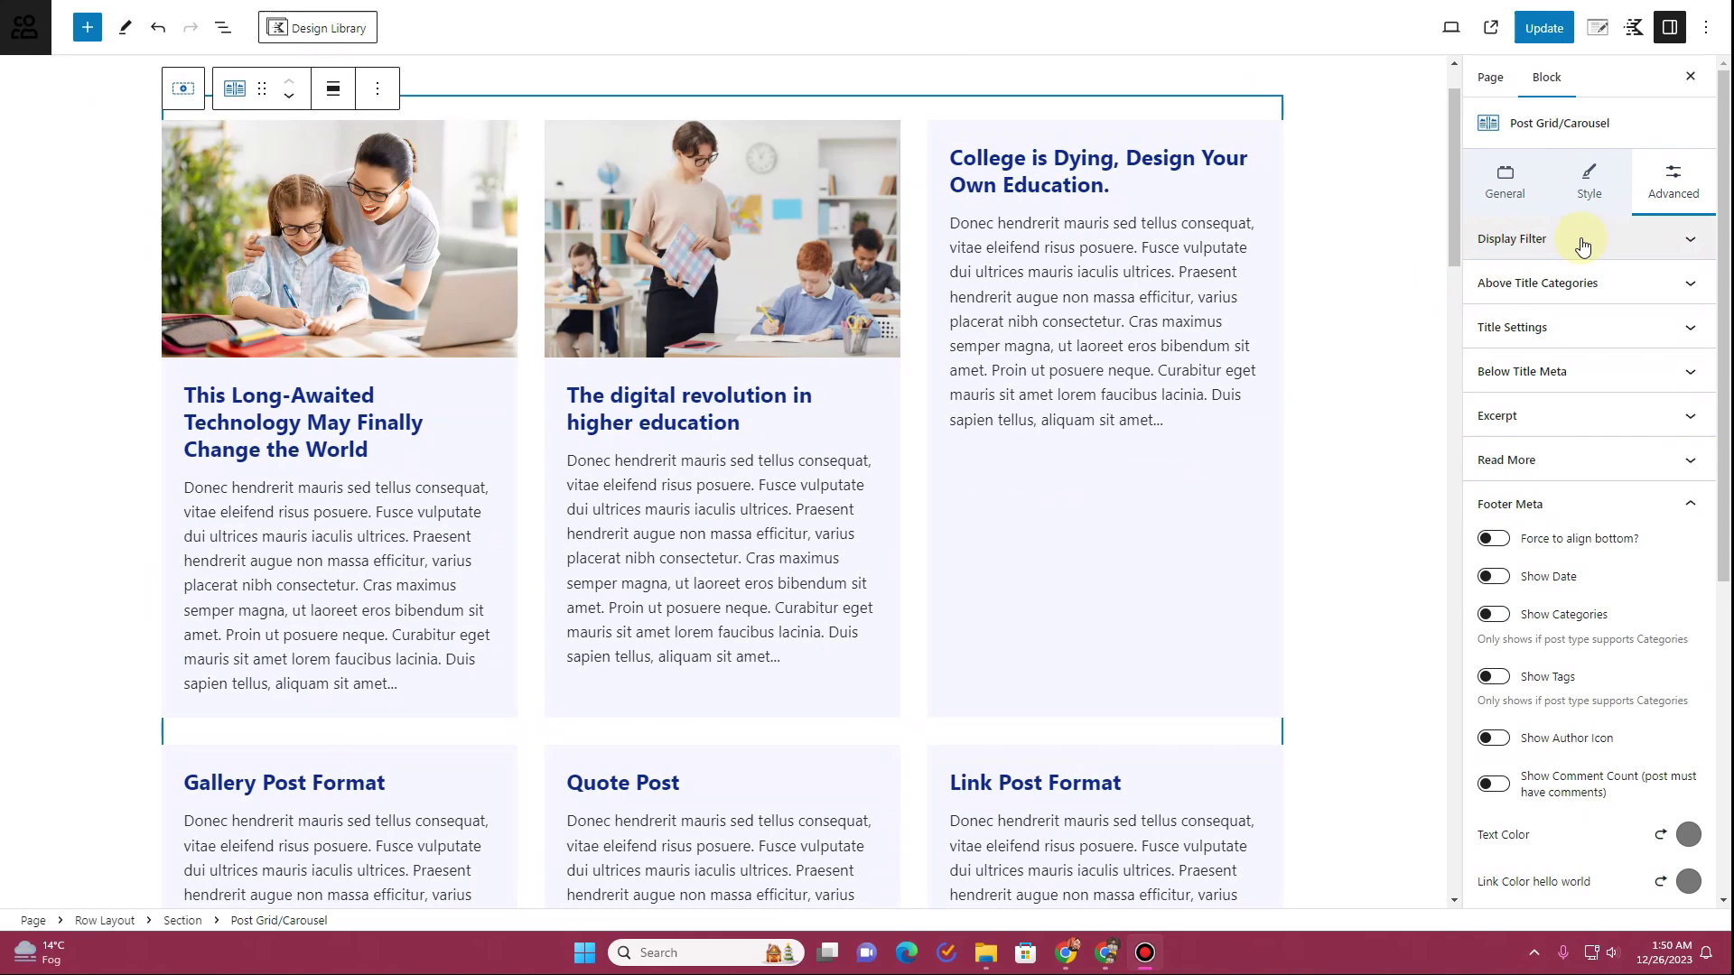
click(1585, 242)
click(1501, 277)
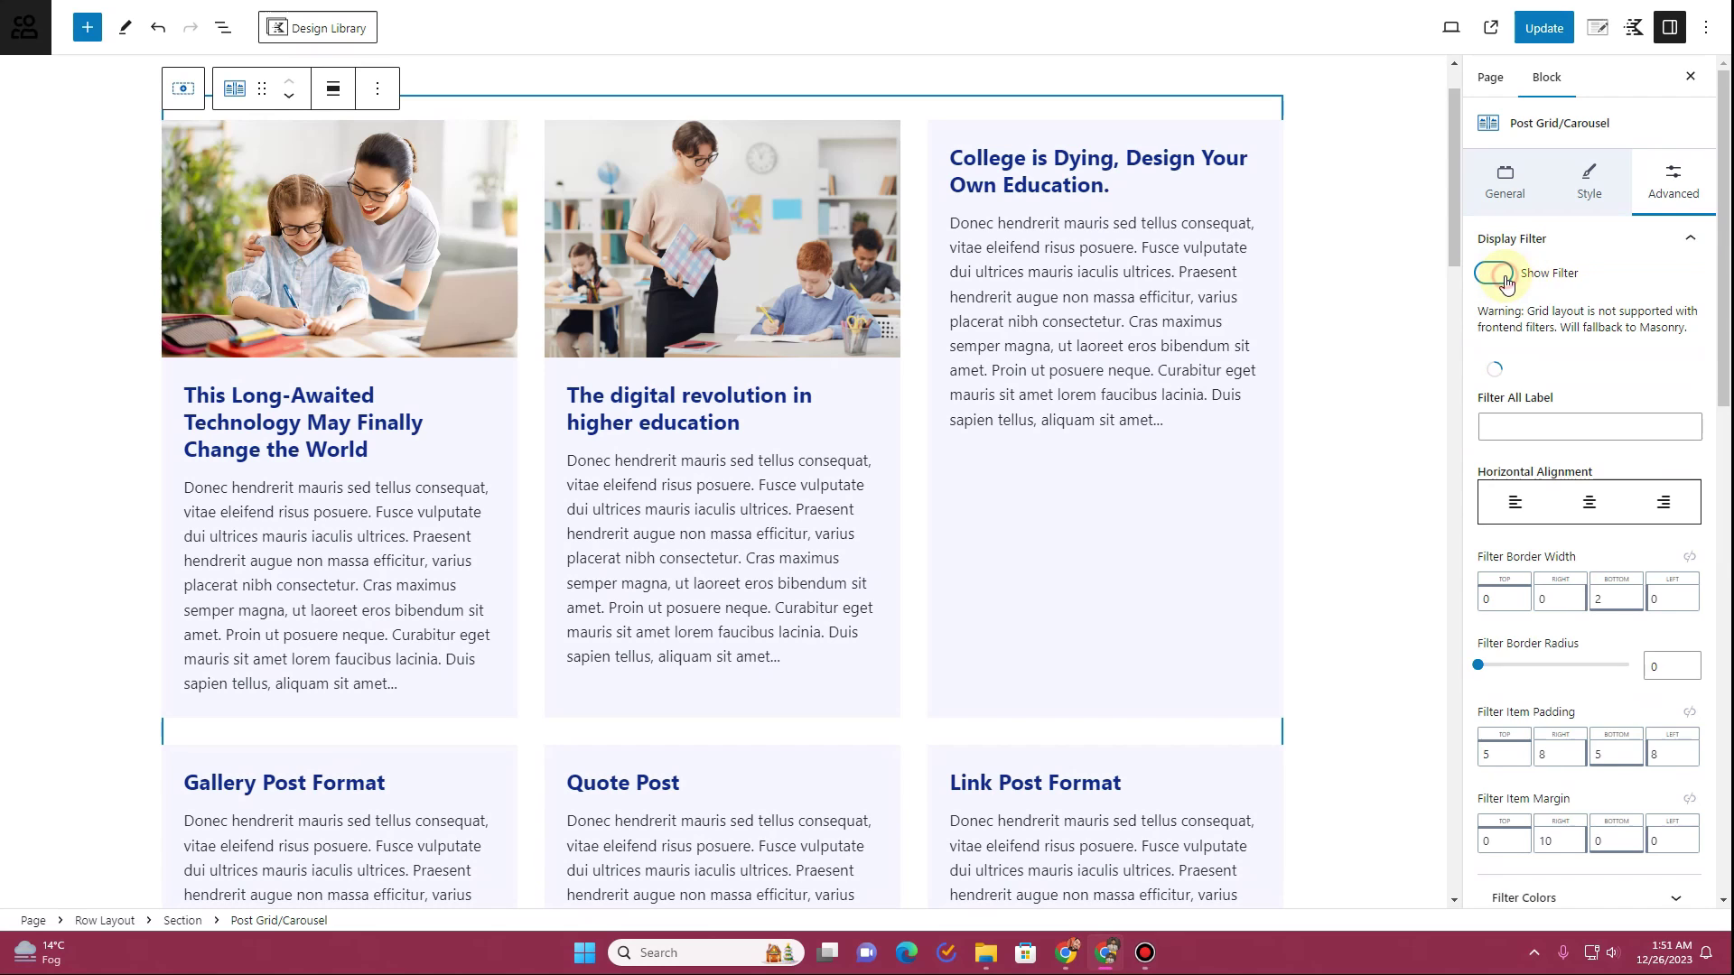
click(1580, 397)
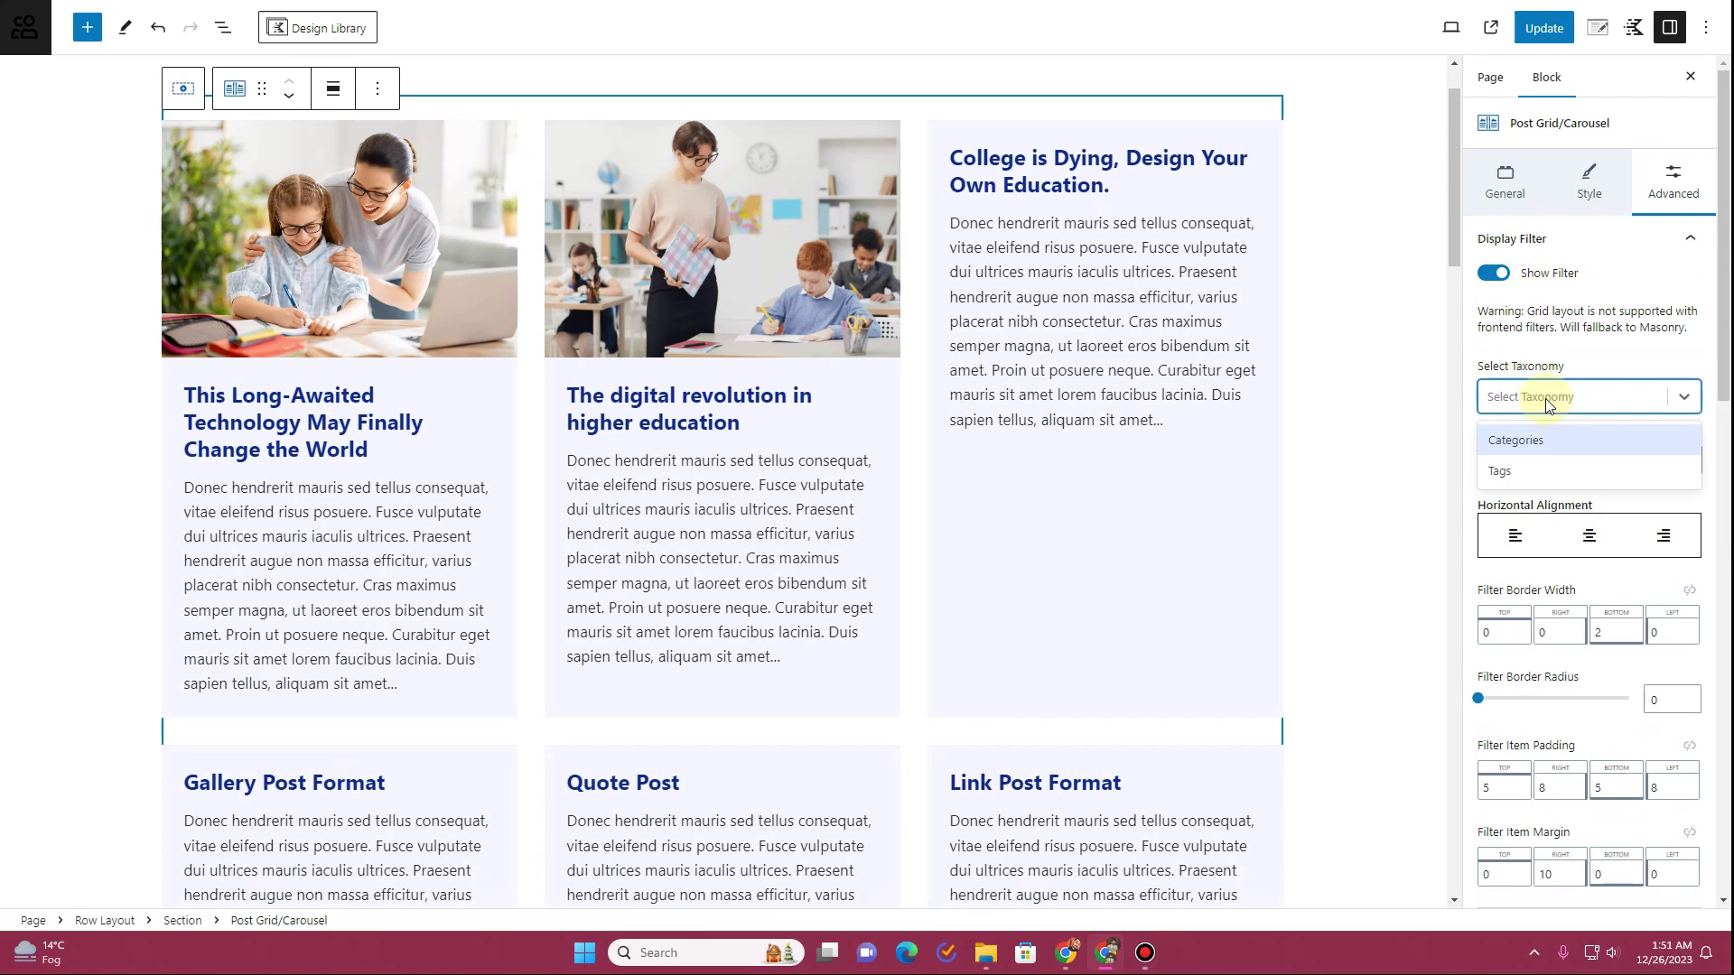
click(1551, 443)
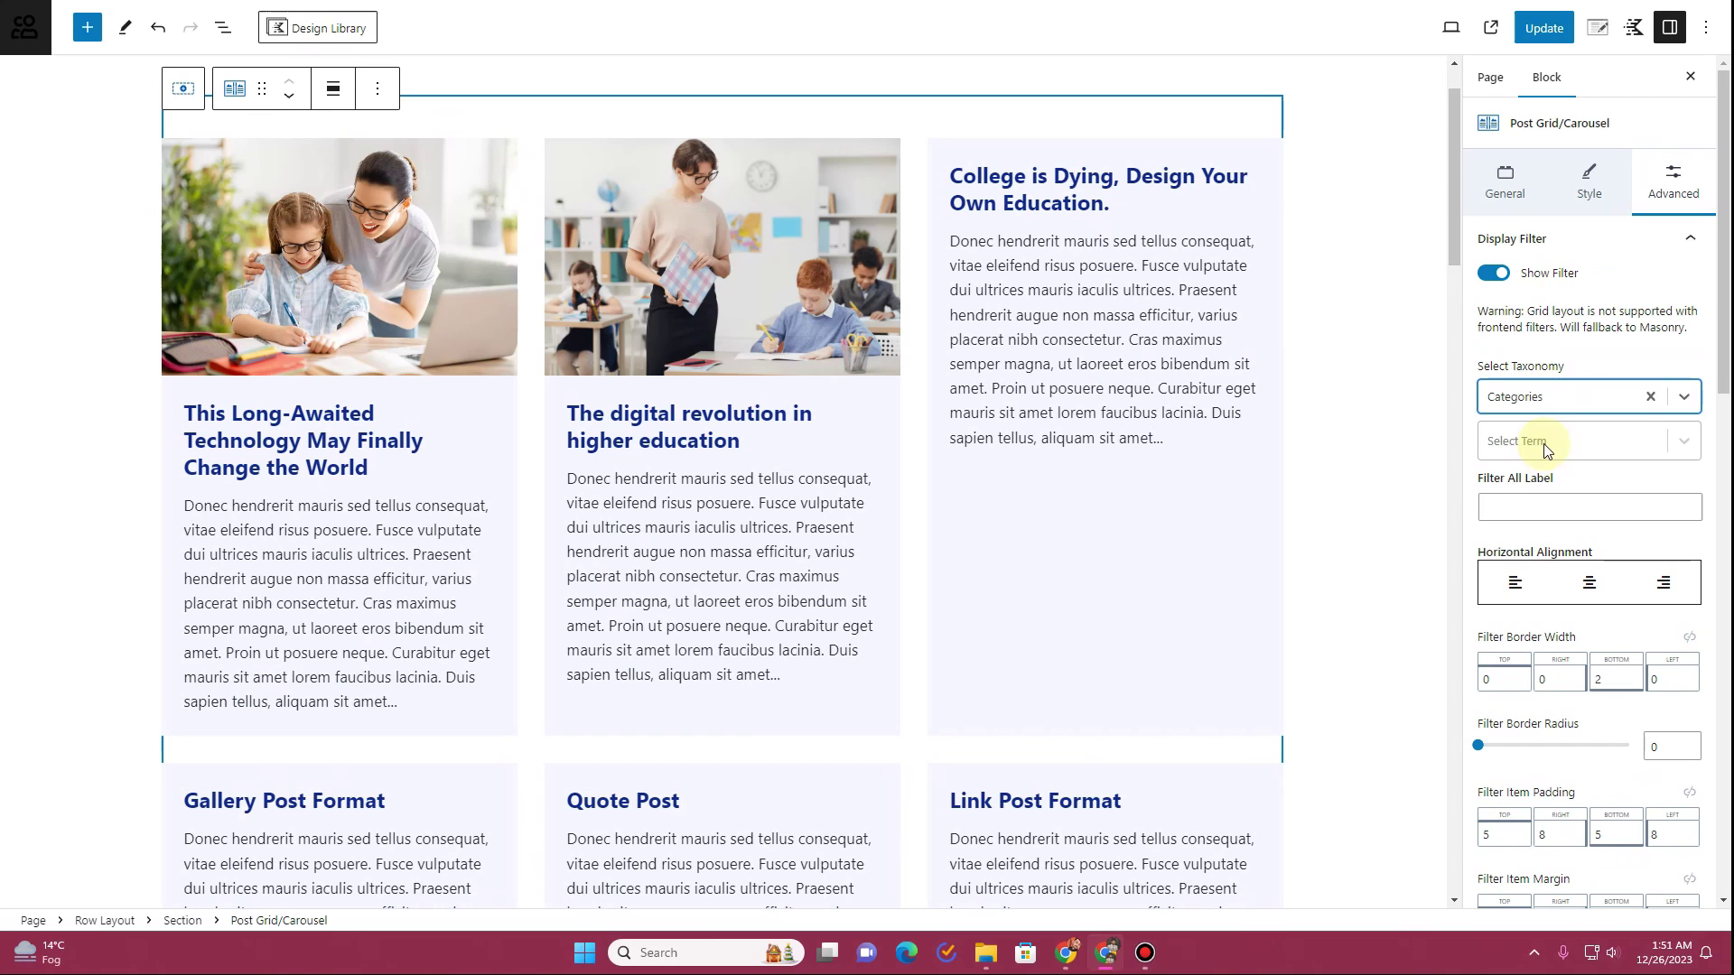
Restrict the top grid's category filter to the terms Lessons and Teachers
click(1545, 447)
click(1508, 517)
click(1585, 441)
click(1576, 550)
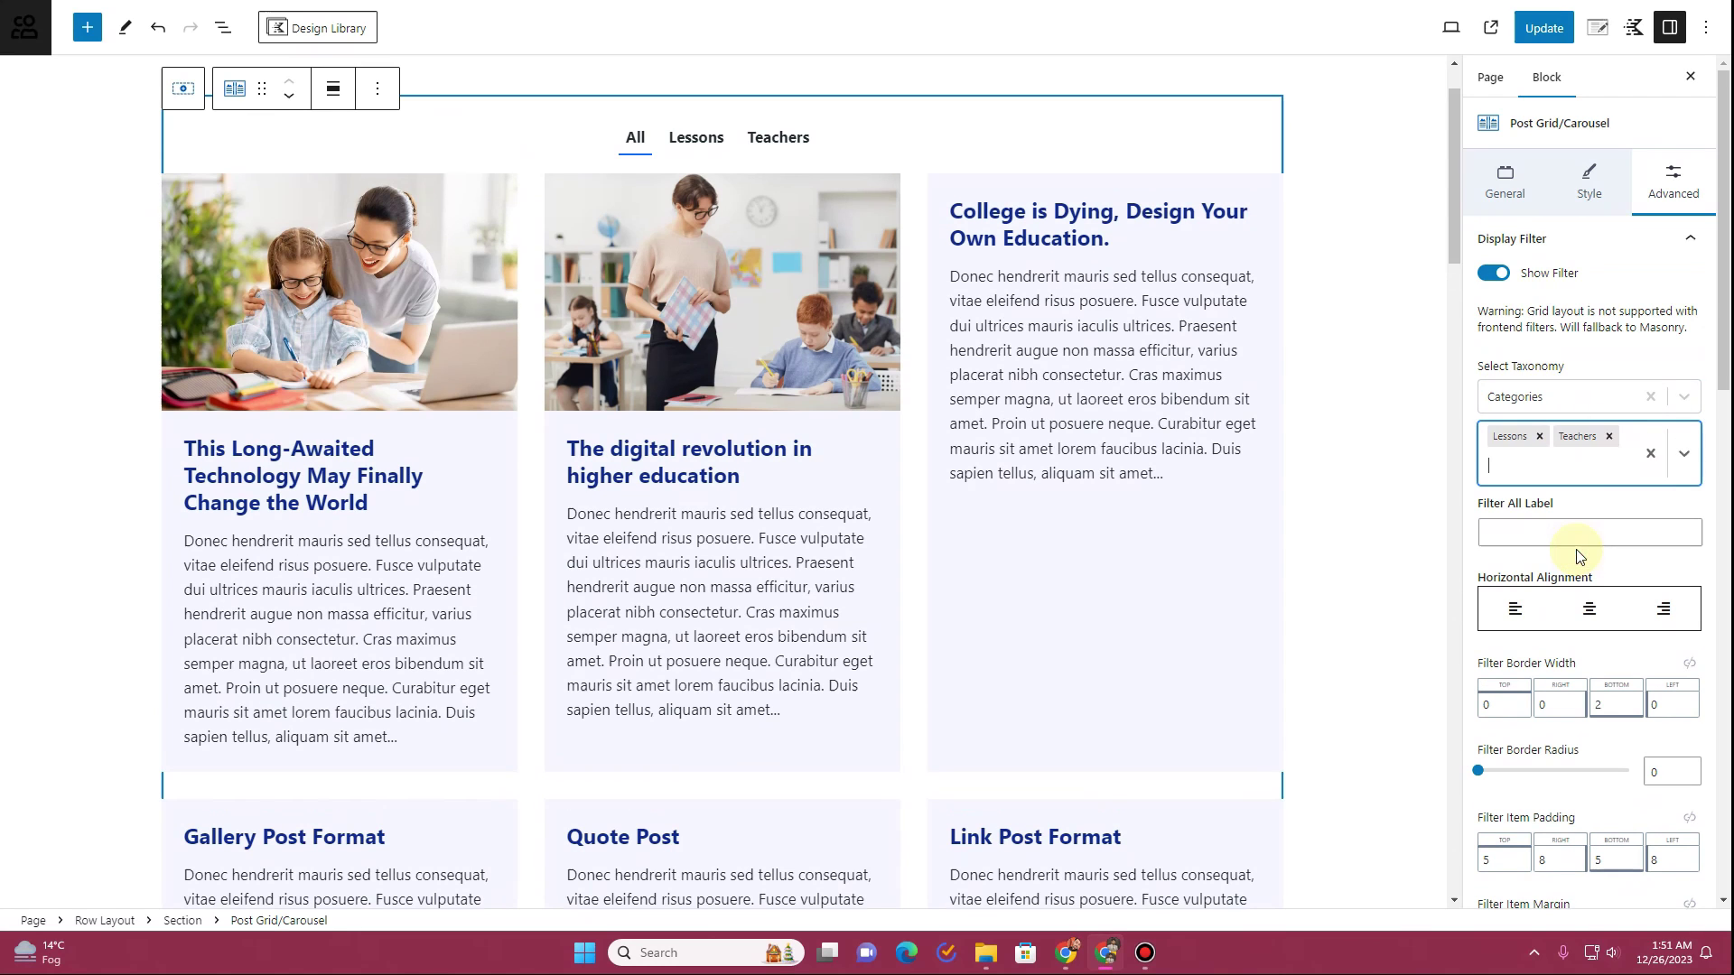
Set the border width of the post grid under the Teachers heading to 0
click(679, 142)
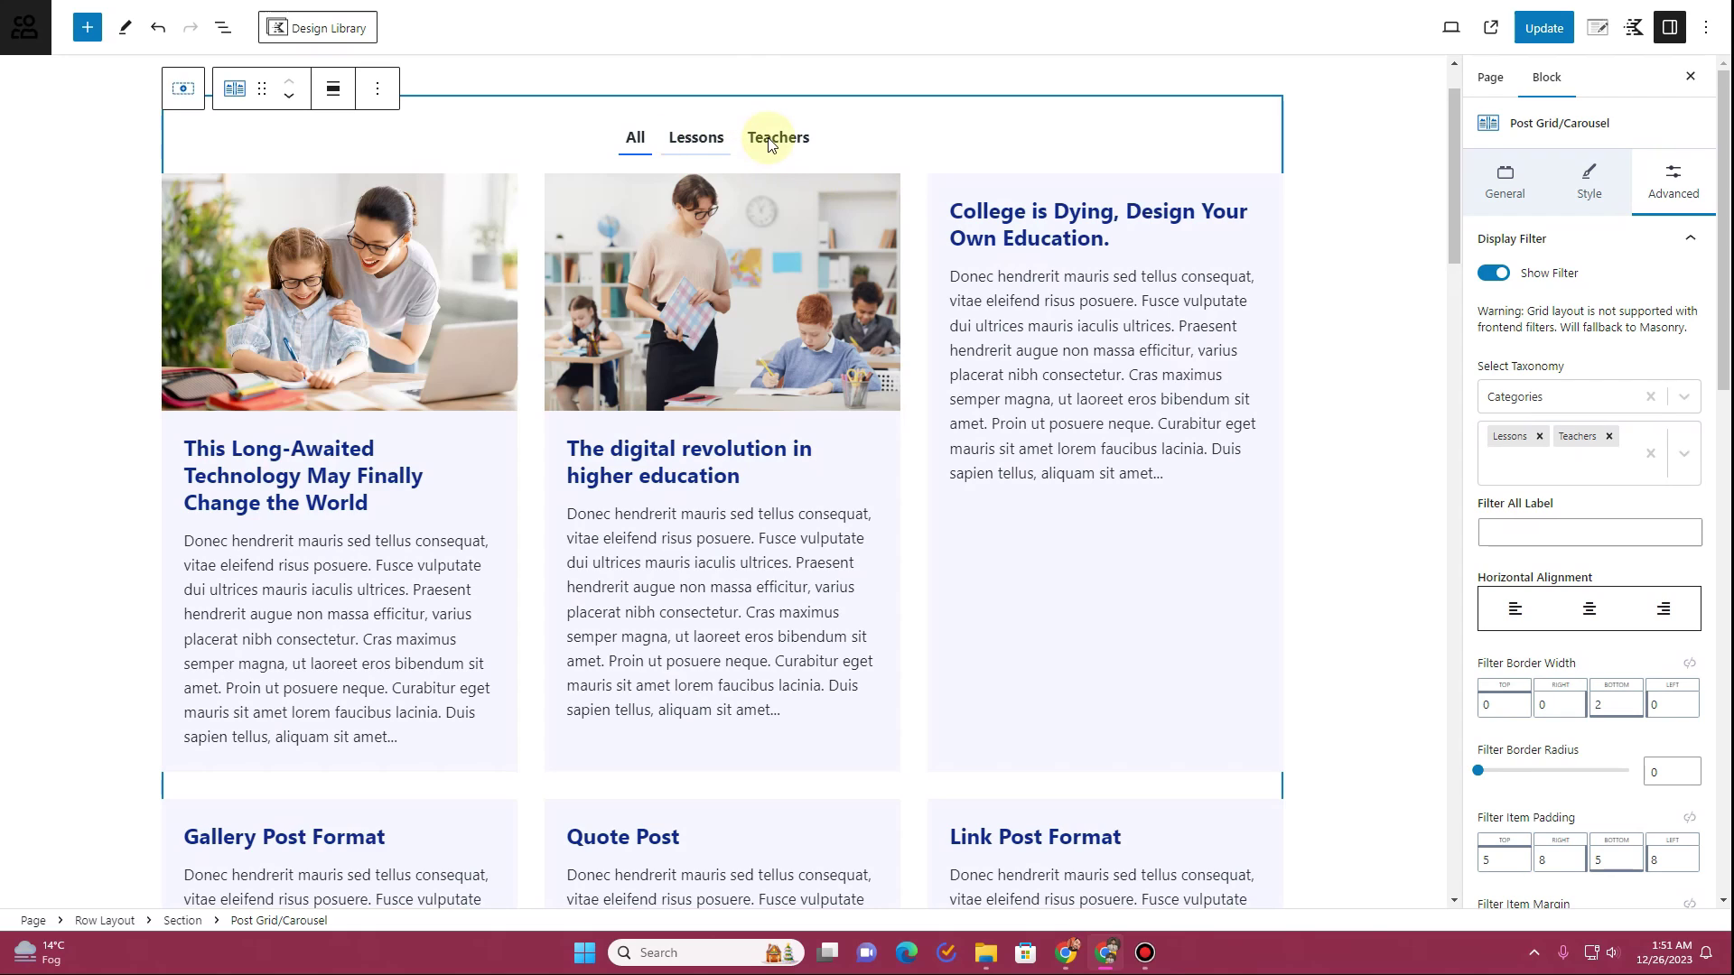
scroll(703, 274, down, 5)
scroll(744, 333, up, 5)
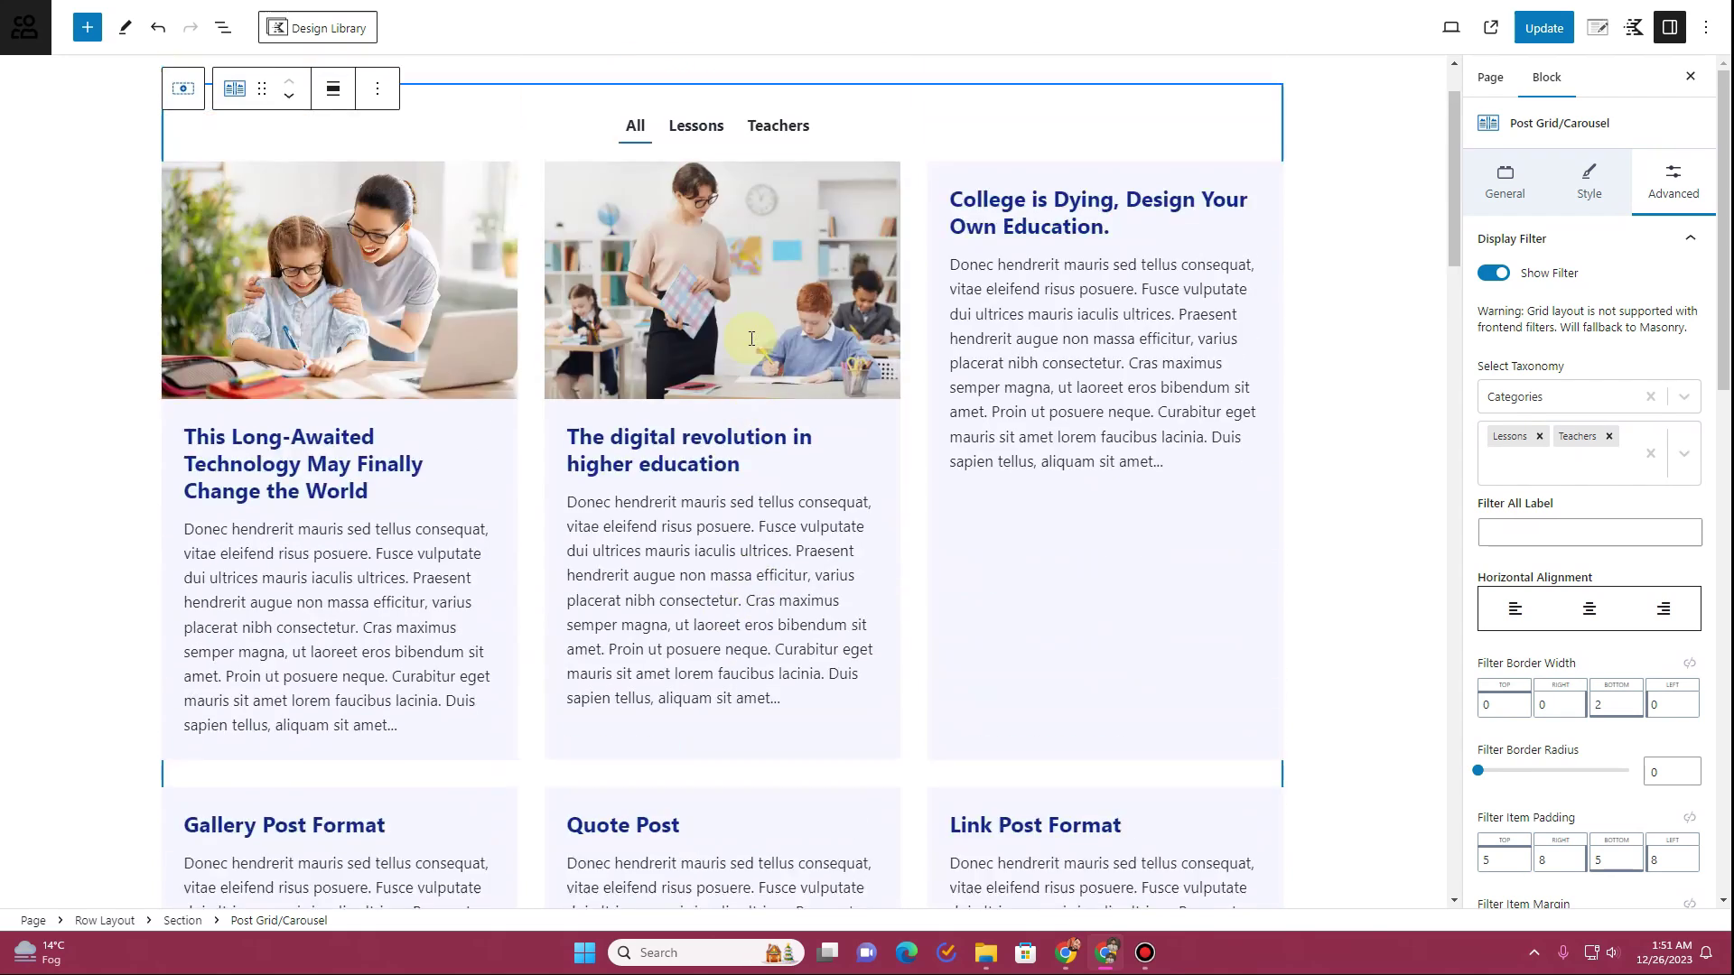
scroll(746, 343, down, 10)
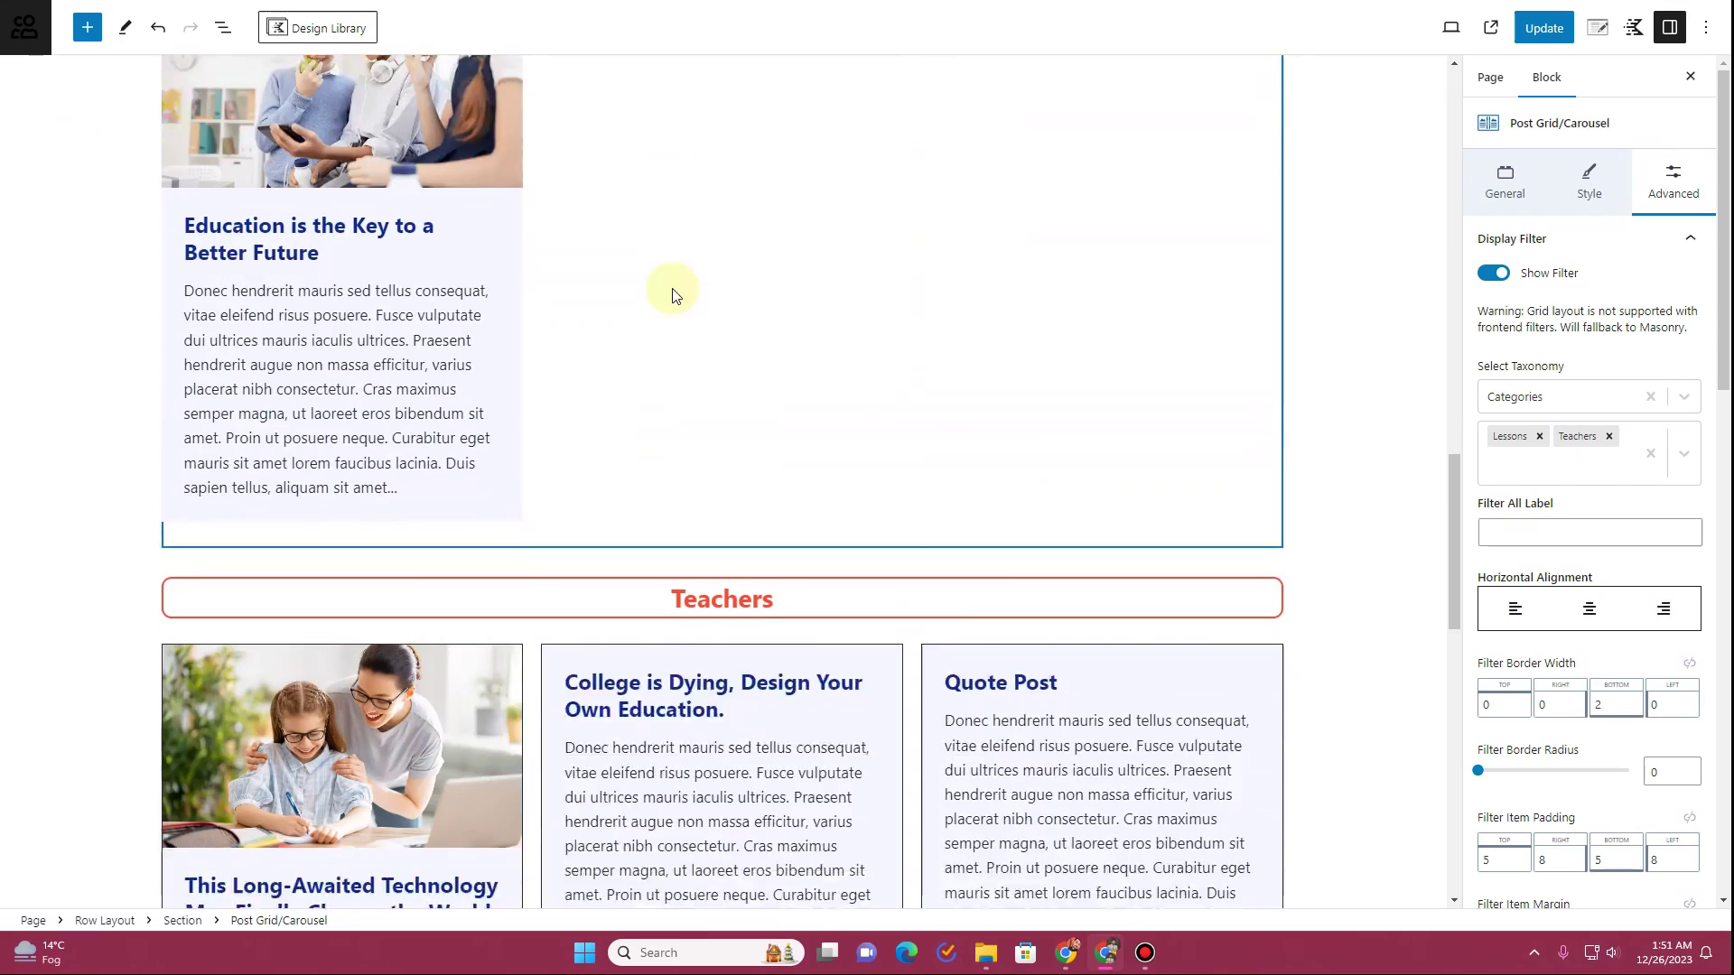
scroll(672, 289, down, 10)
scroll(672, 289, up, 11)
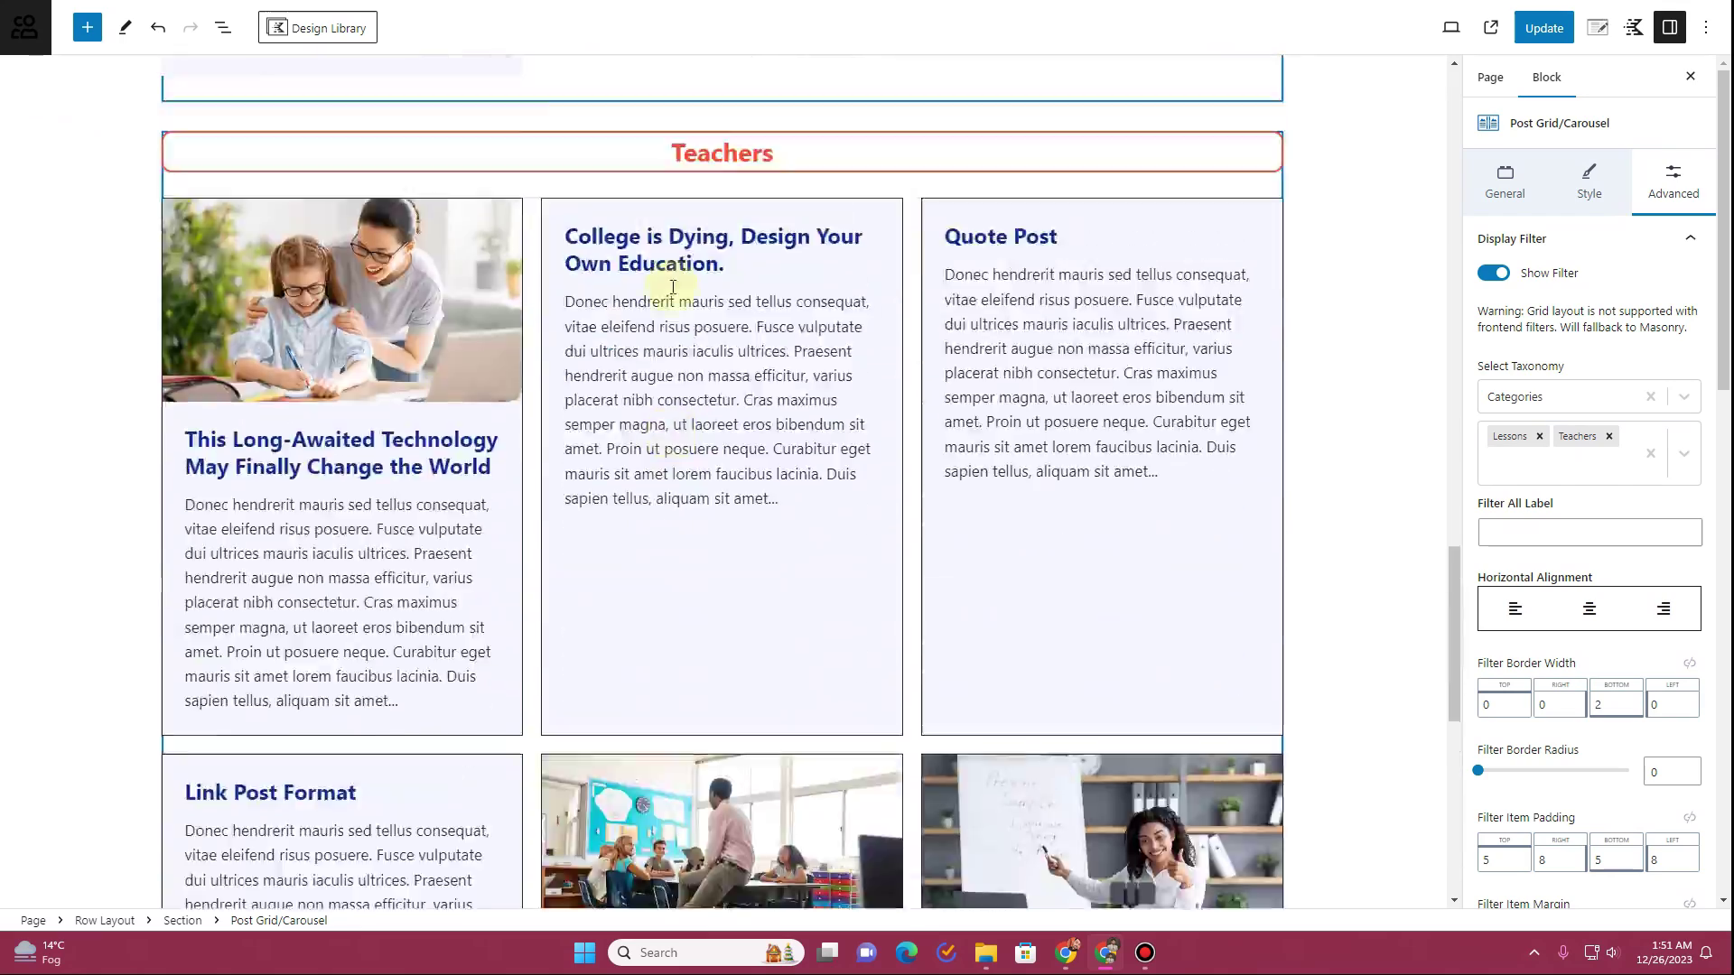
scroll(673, 287, down, 7)
click(623, 433)
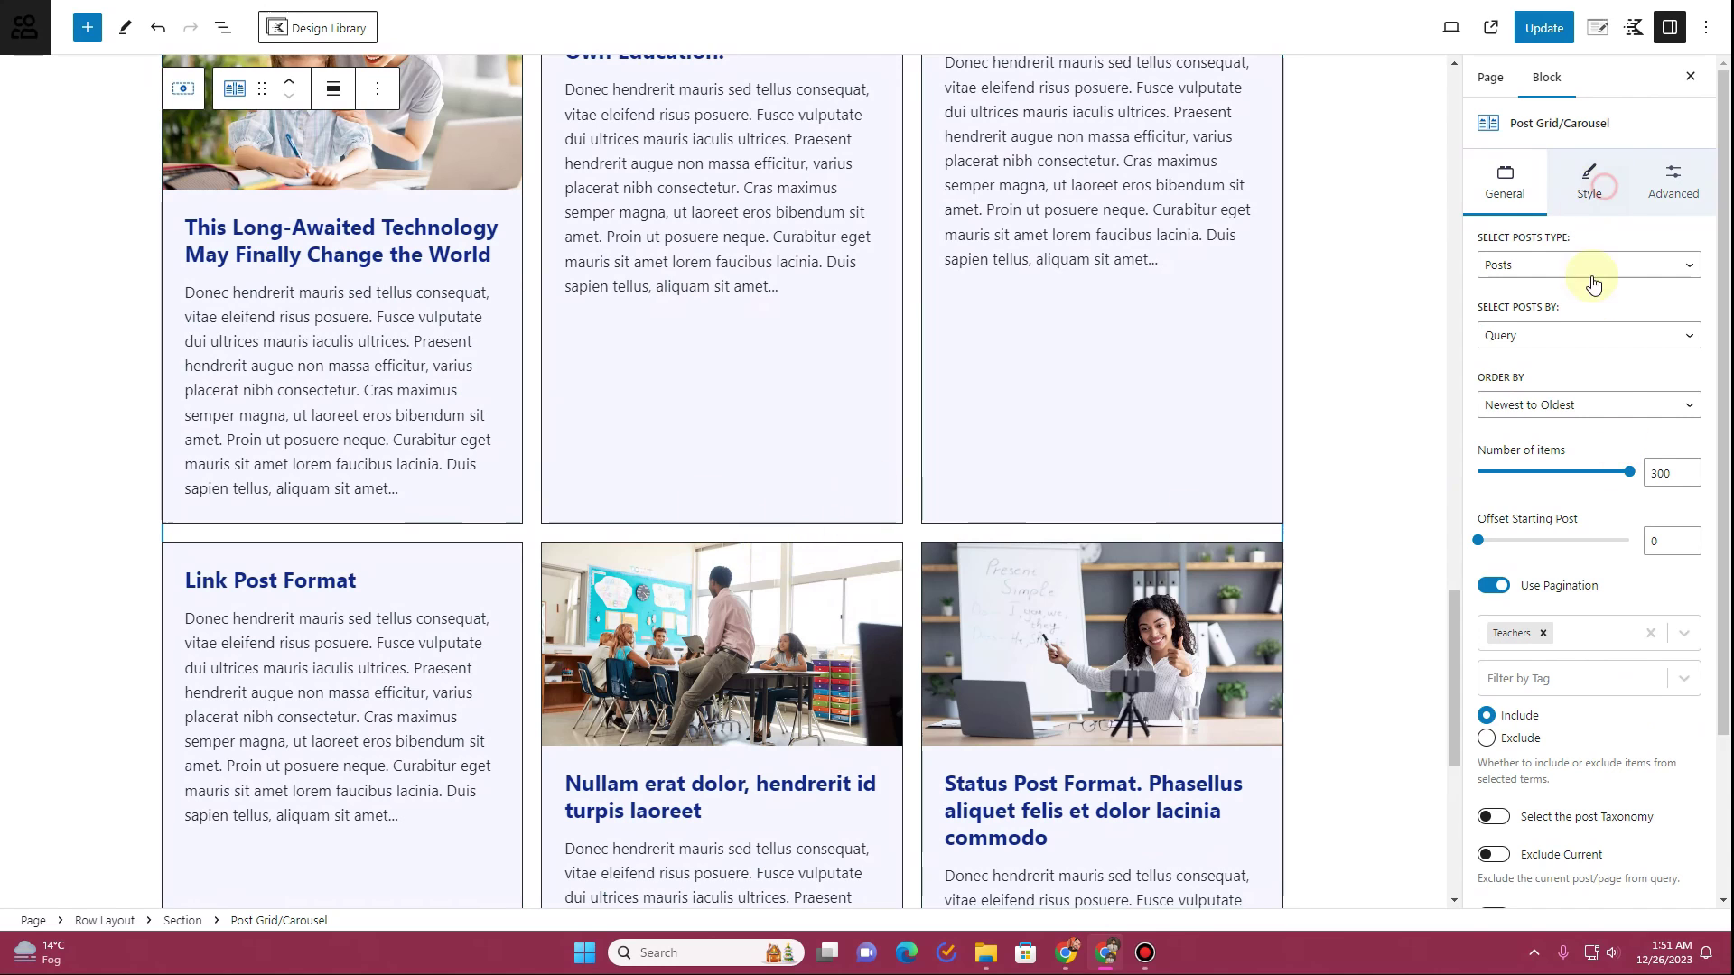
click(1589, 185)
drag(1577, 509, 1525, 508)
text(0)
click(1287, 470)
Insert a new Post Grid/Carousel block above the Lessons heading, using the layout with images beside the text
scroll(600, 343, up, 15)
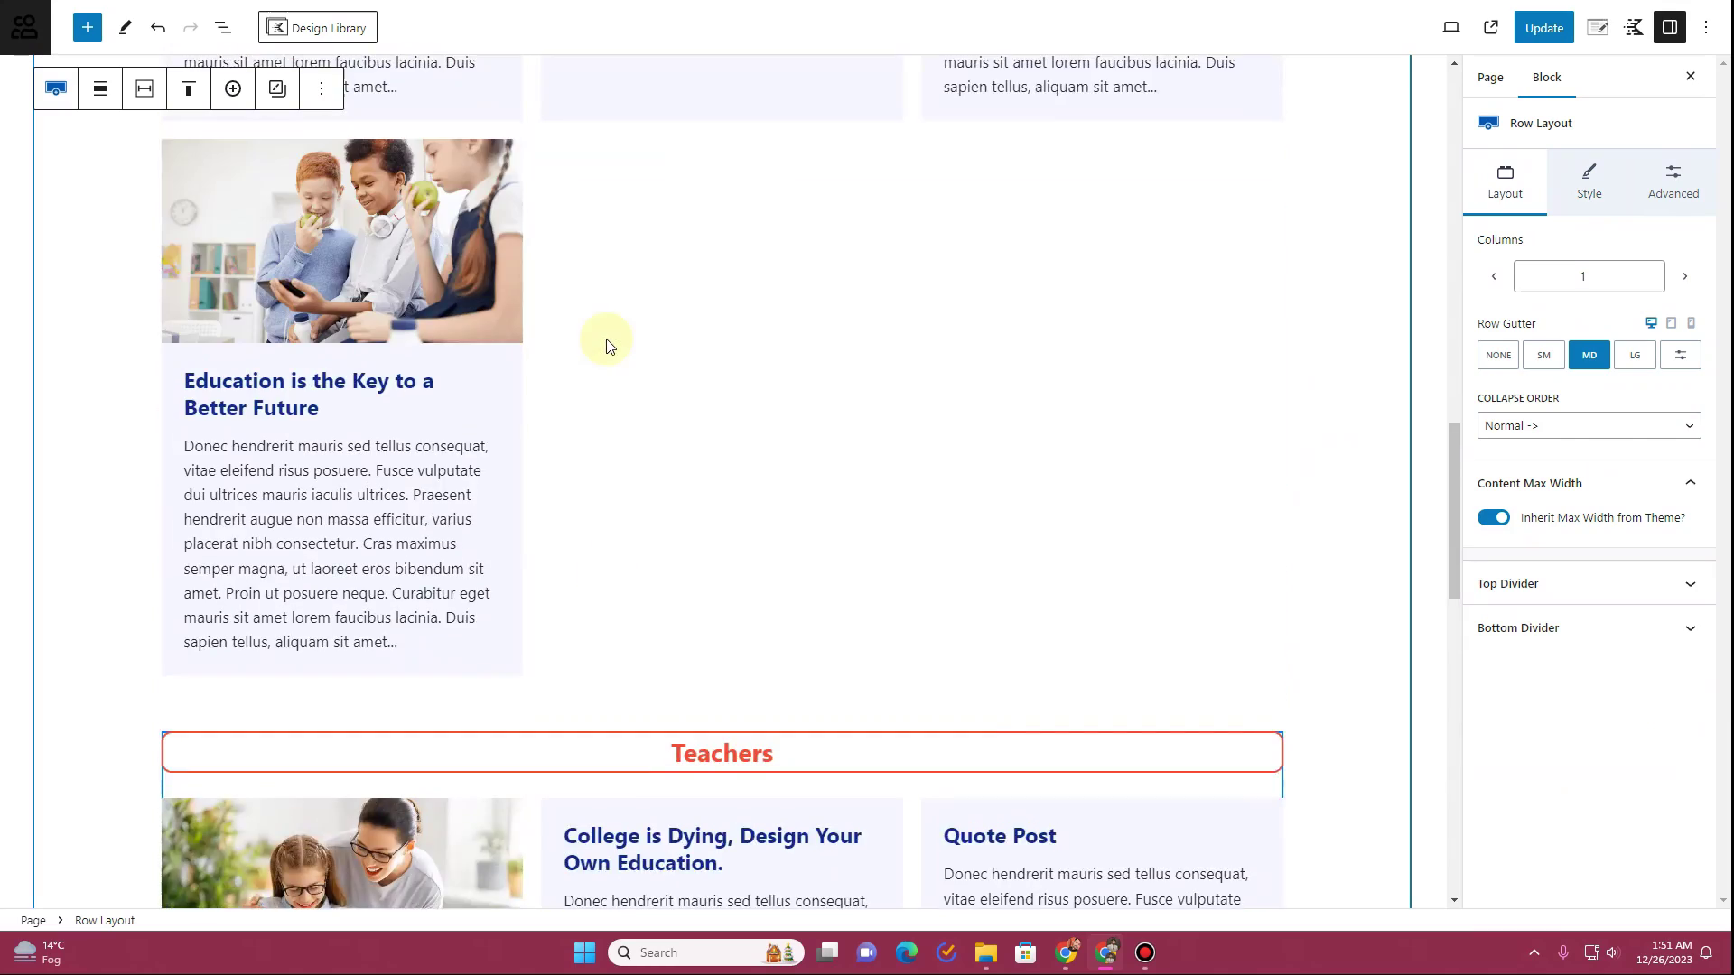
scroll(599, 348, up, 8)
scroll(601, 388, down, 9)
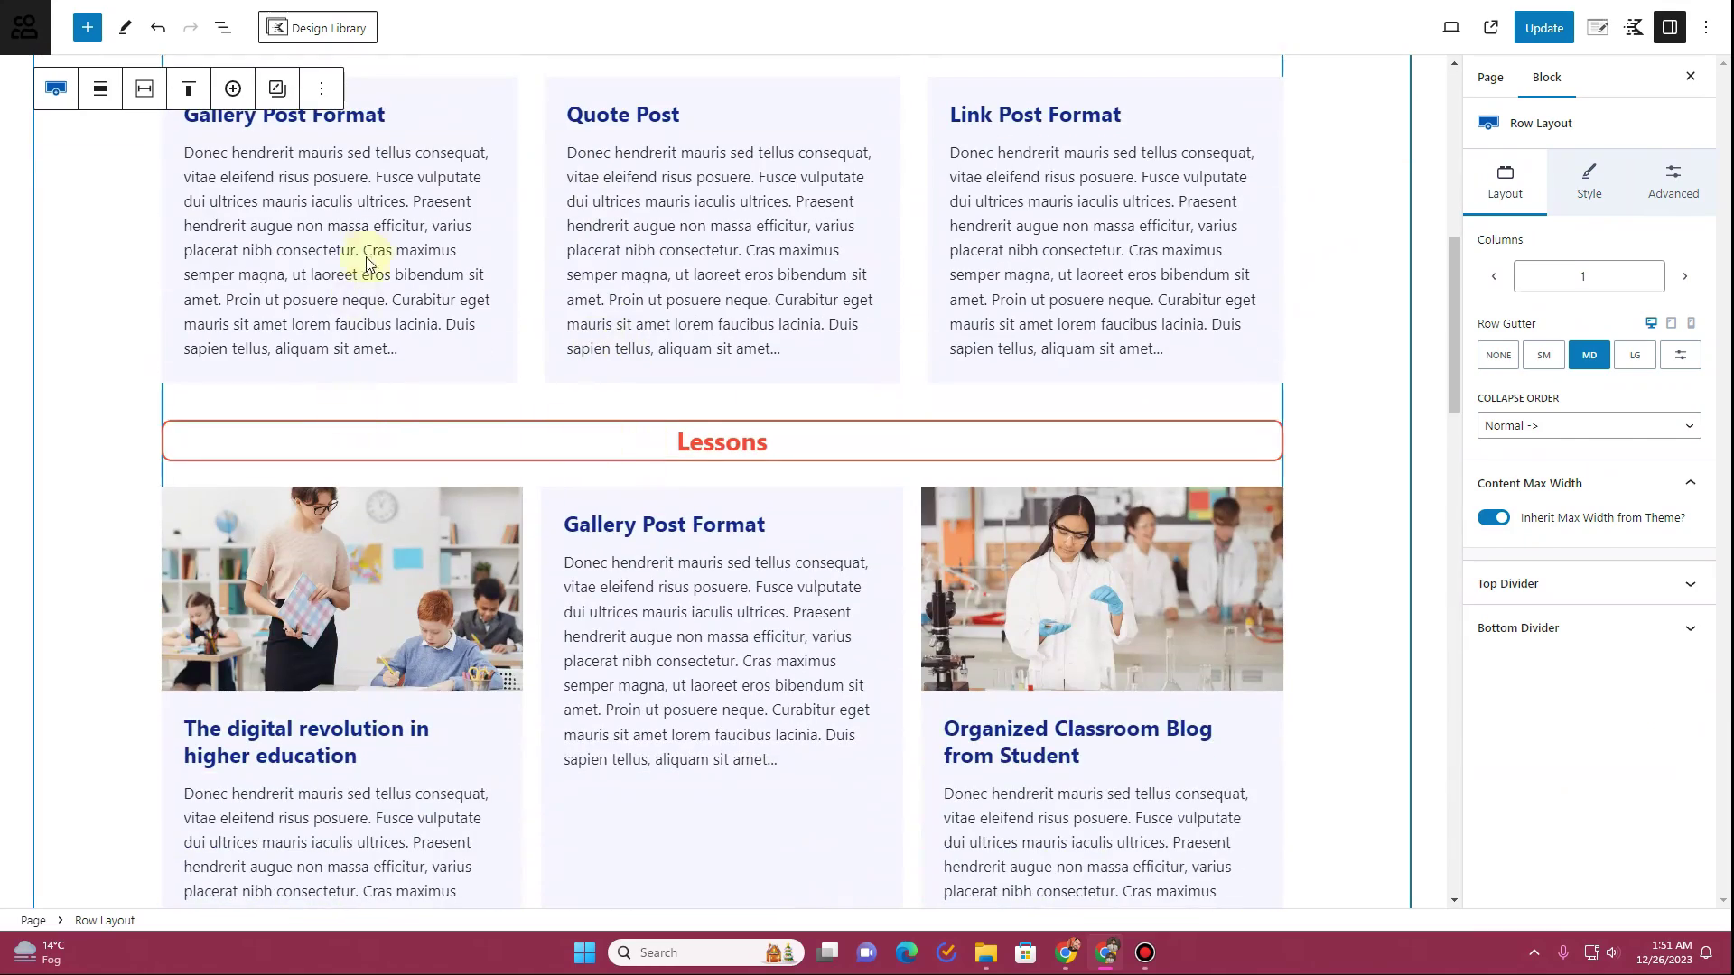
click(87, 27)
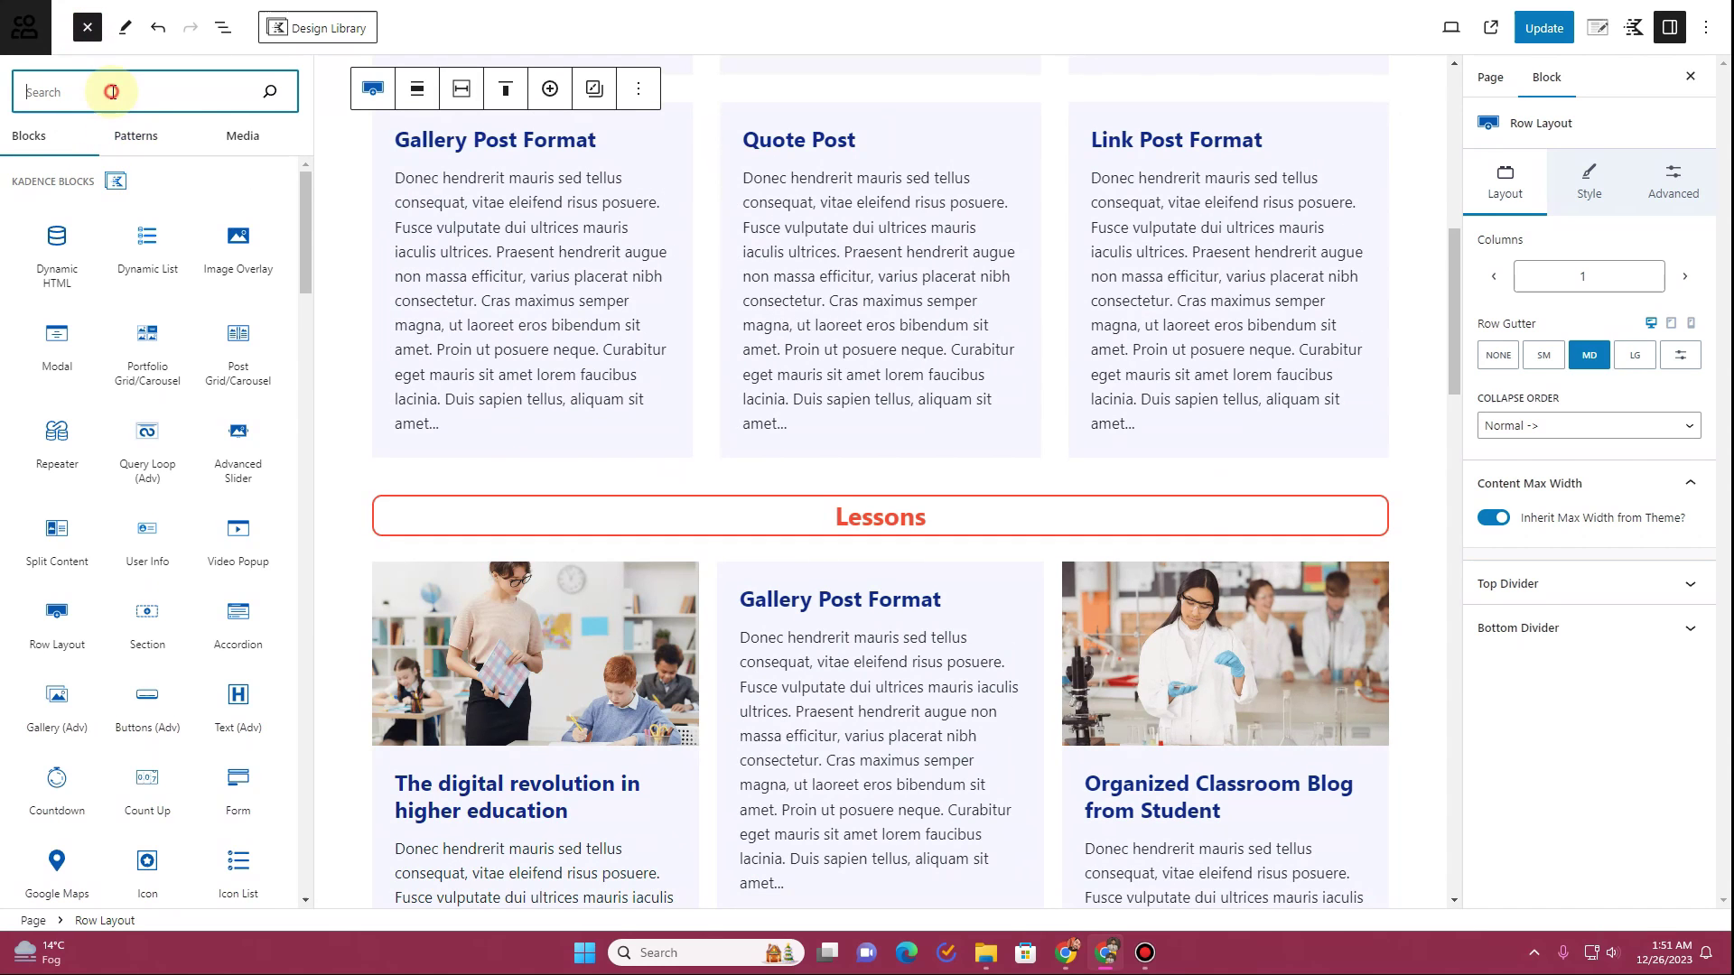
text(post)
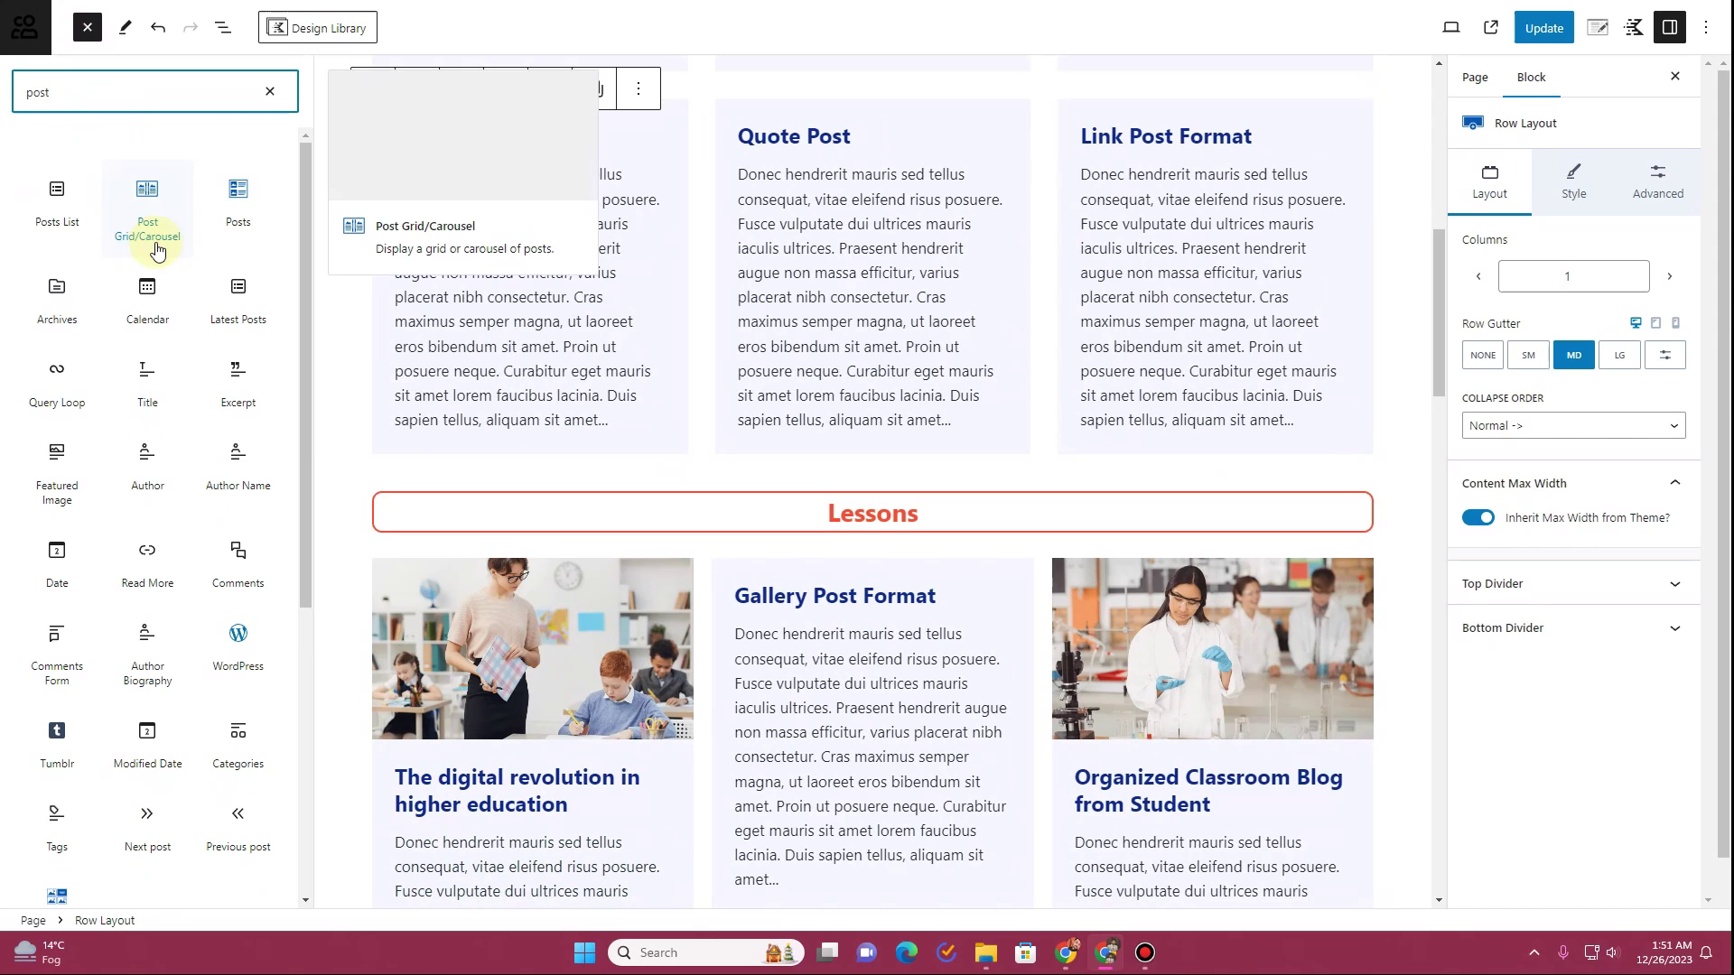
drag(145, 206, 642, 455)
click(978, 506)
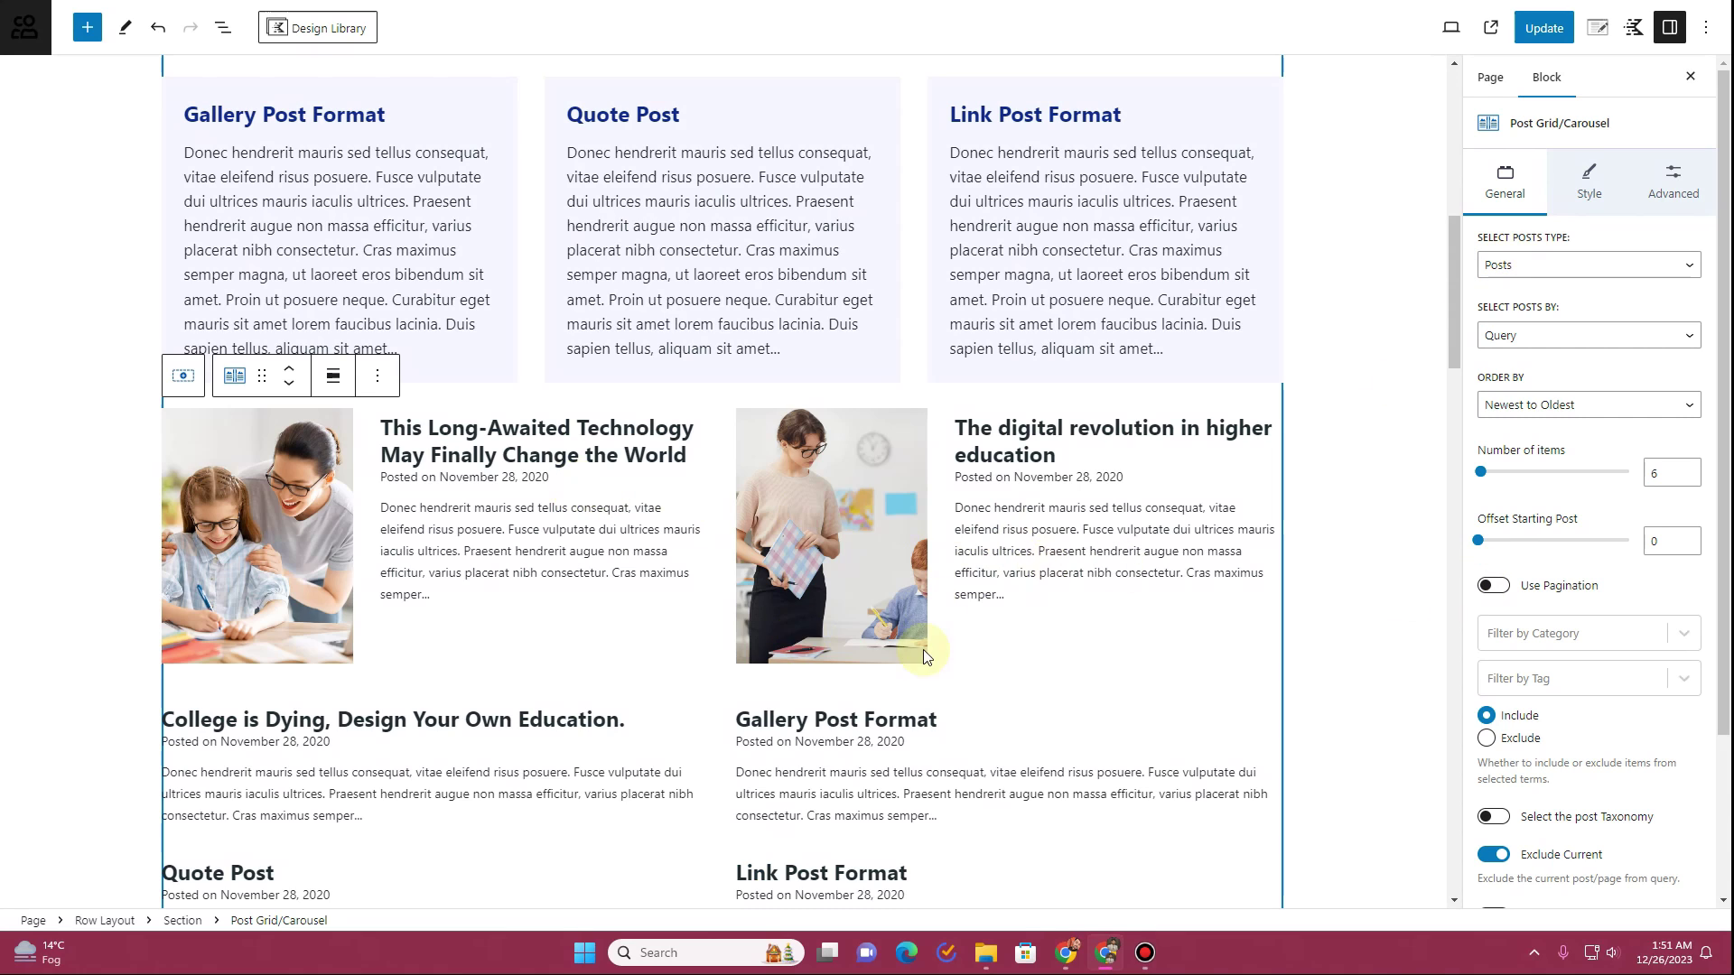
Set the new post grid's layout to 1 column
scroll(1553, 686, down, 3)
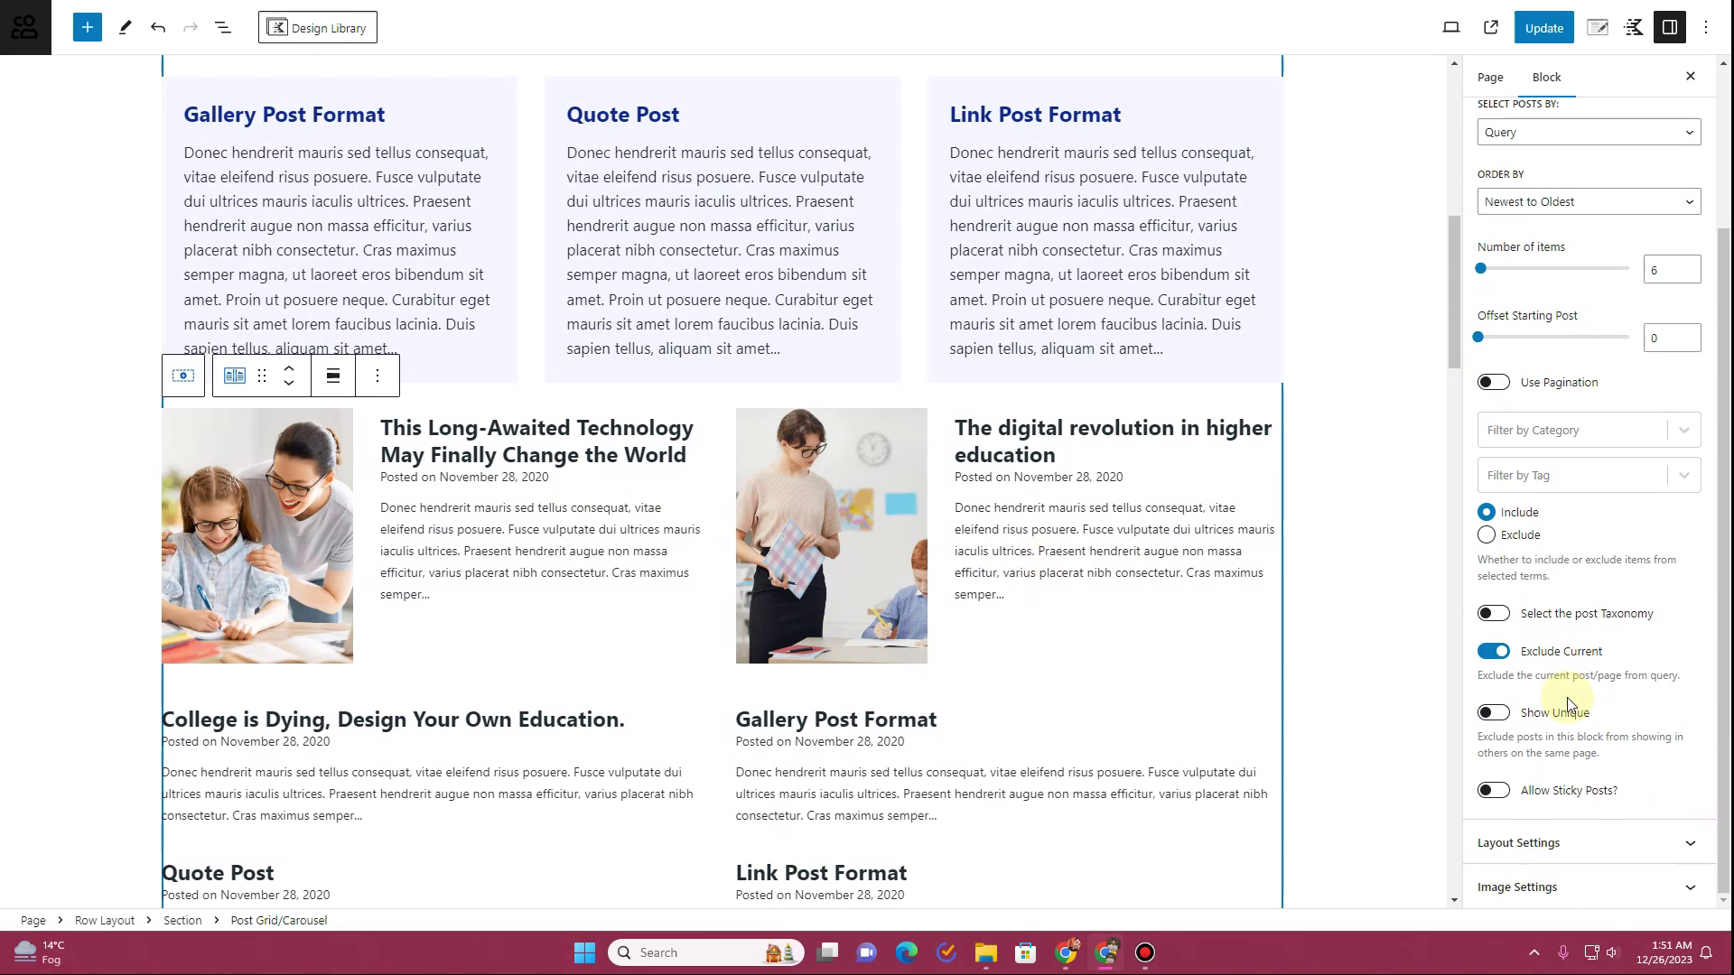
click(1579, 844)
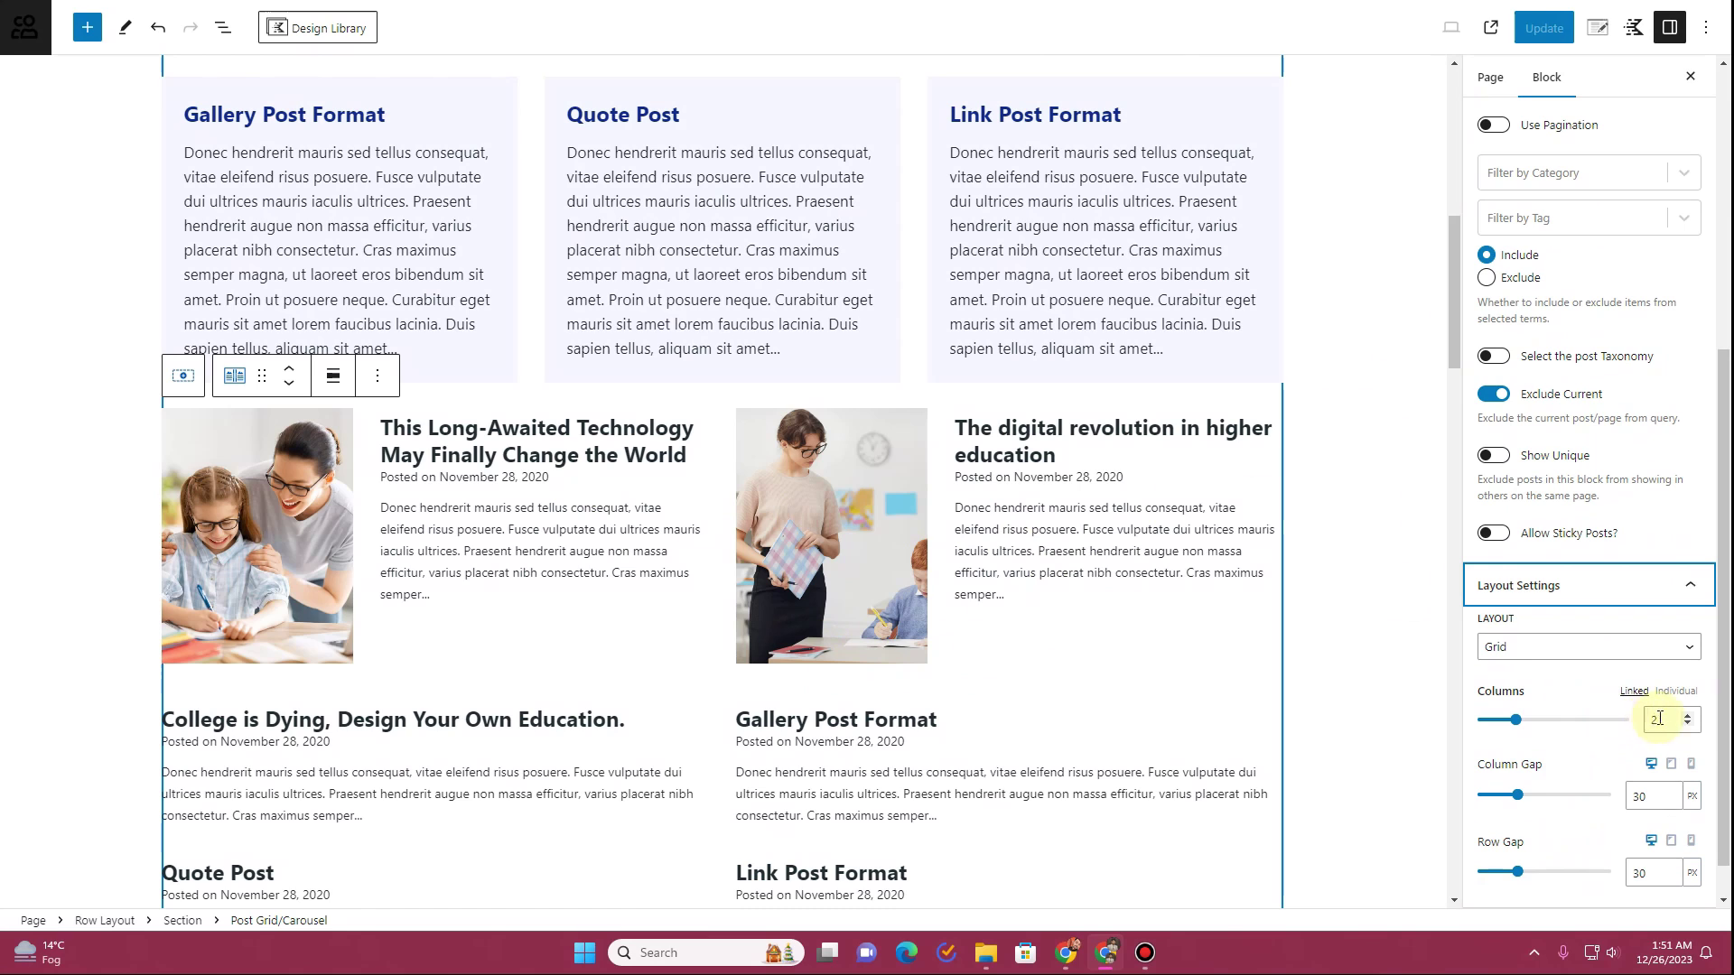
click(1687, 727)
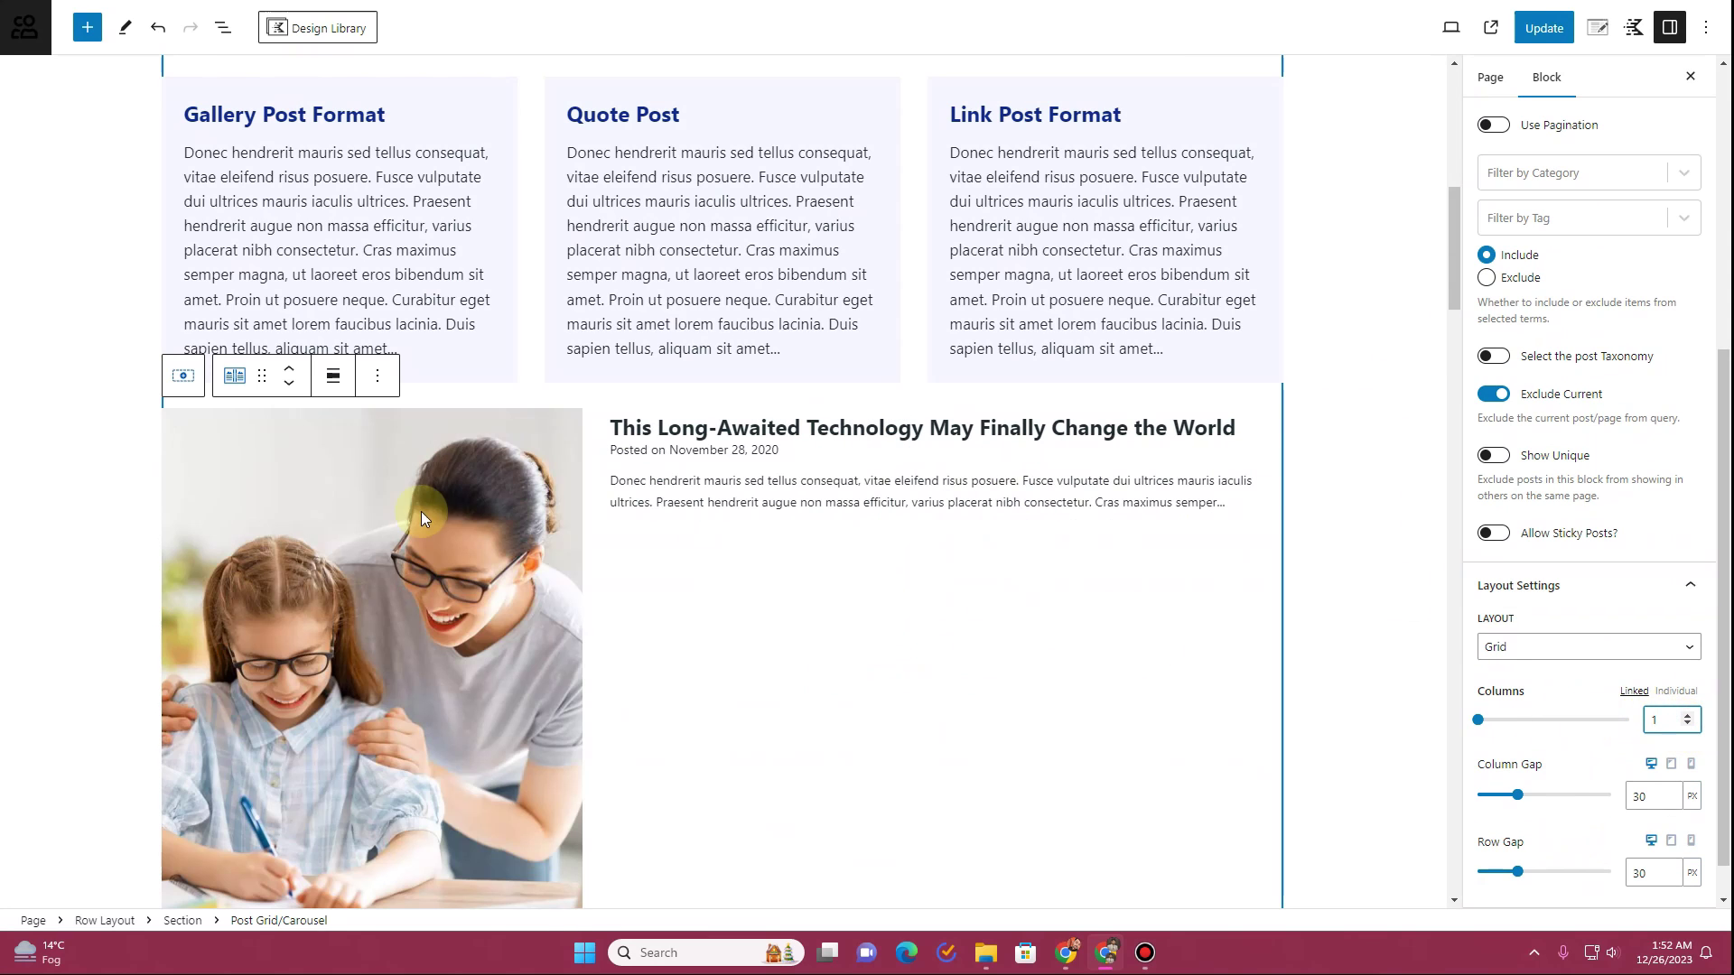
Change the image ratio of the new post grid to Landscape 16:9
scroll(472, 491, down, 5)
scroll(1557, 869, down, 1)
click(1557, 872)
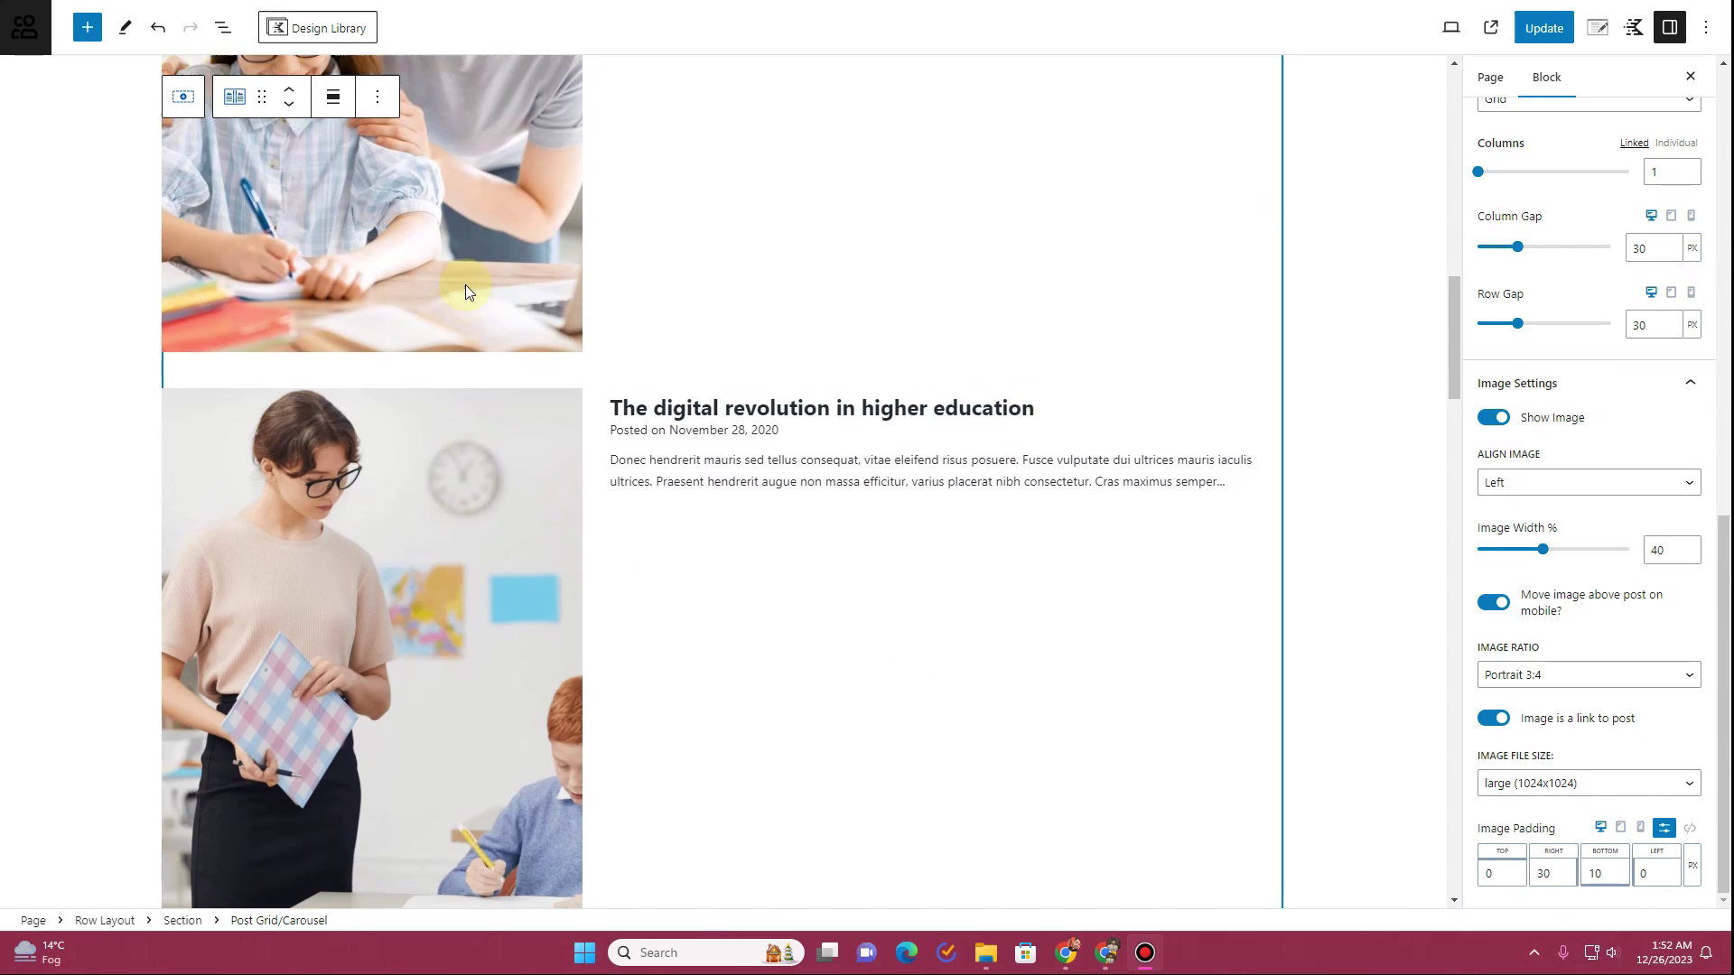
click(1602, 688)
click(1579, 723)
scroll(504, 323, up, 6)
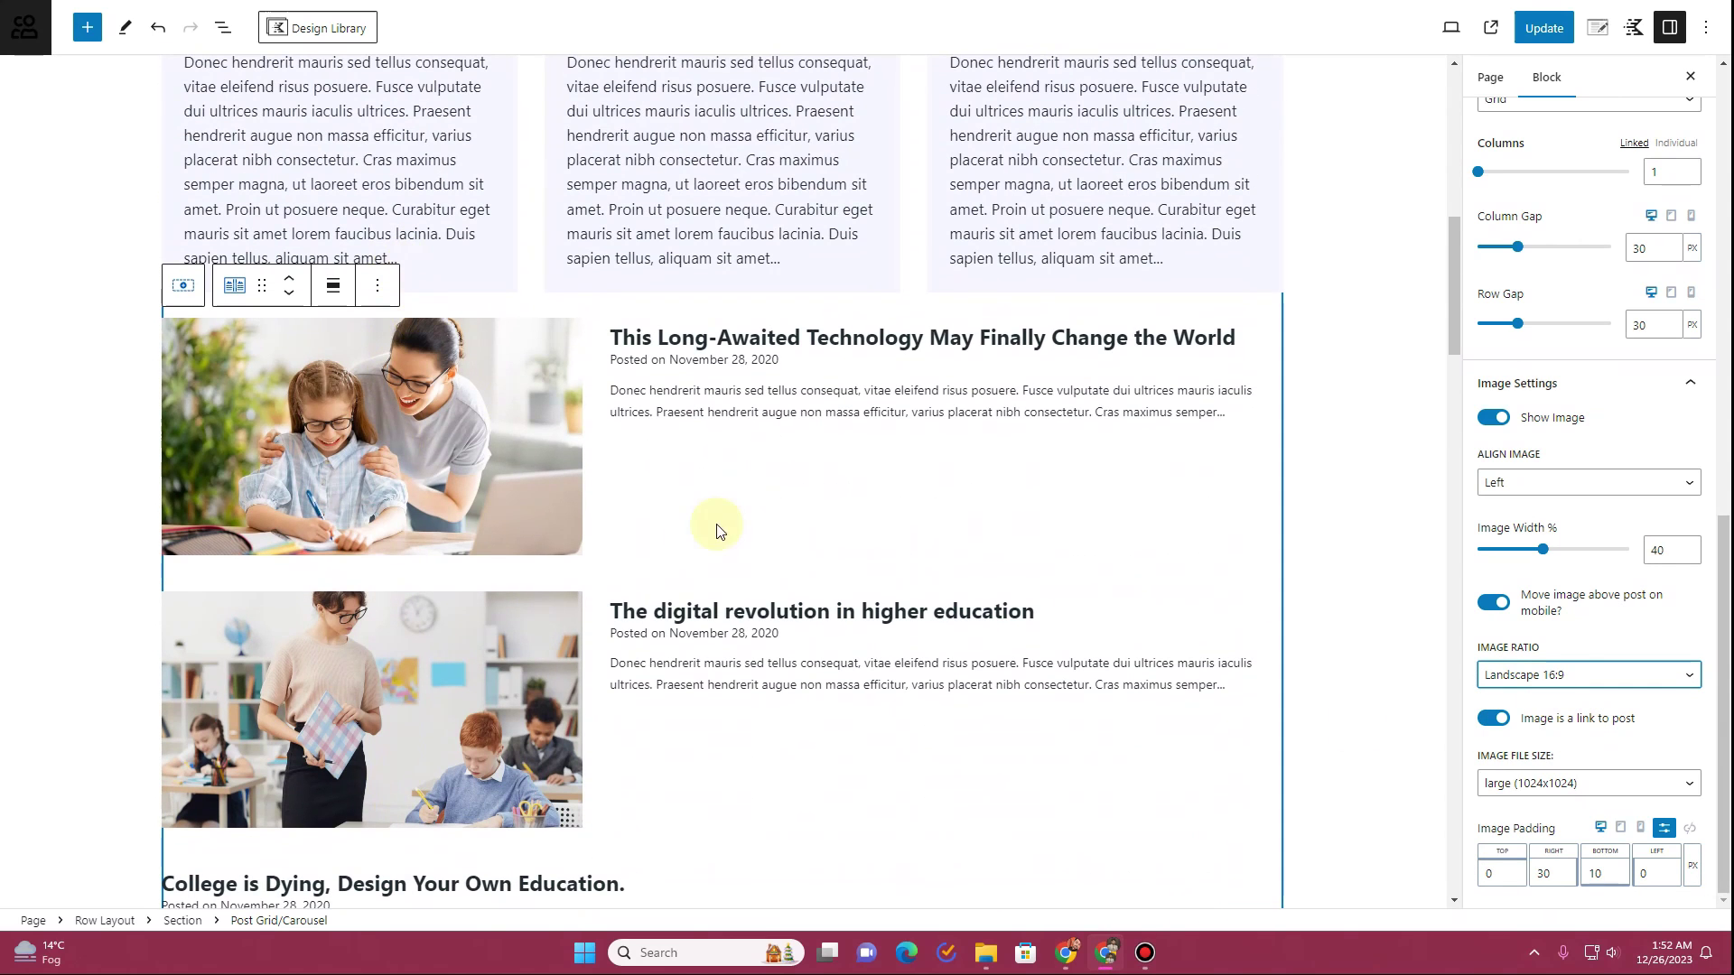
Set both the column gap and the row gap of the new post grid to 20 px
scroll(506, 430, down, 2)
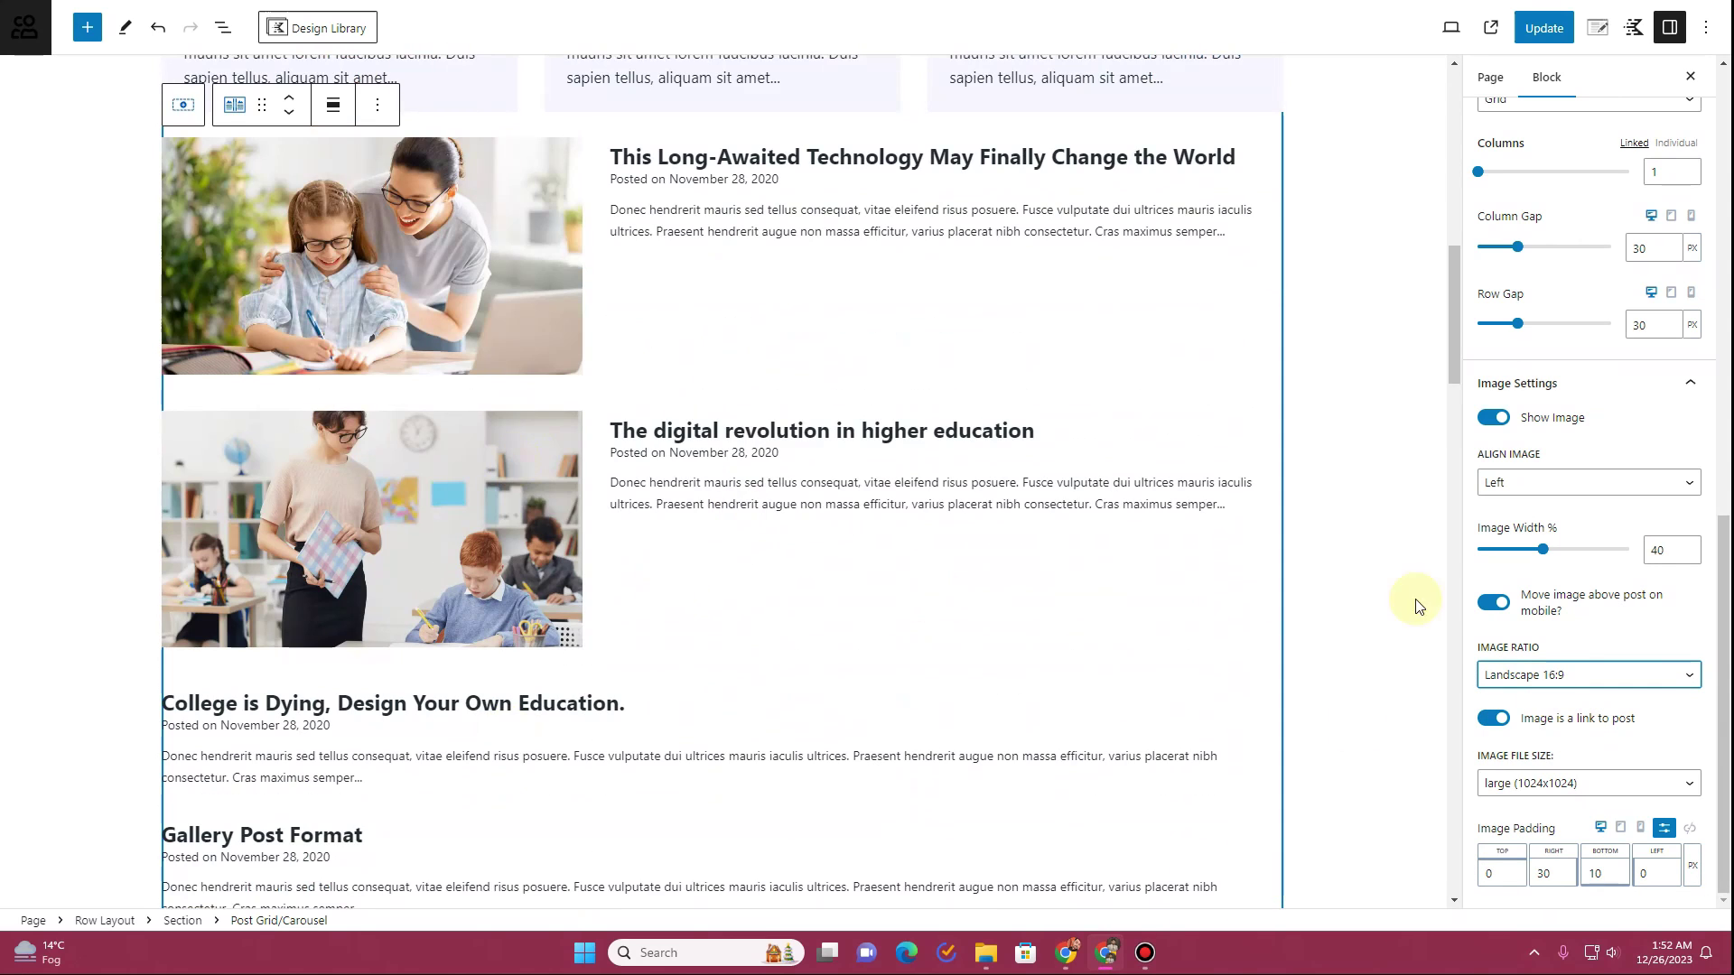
scroll(1596, 555, up, 2)
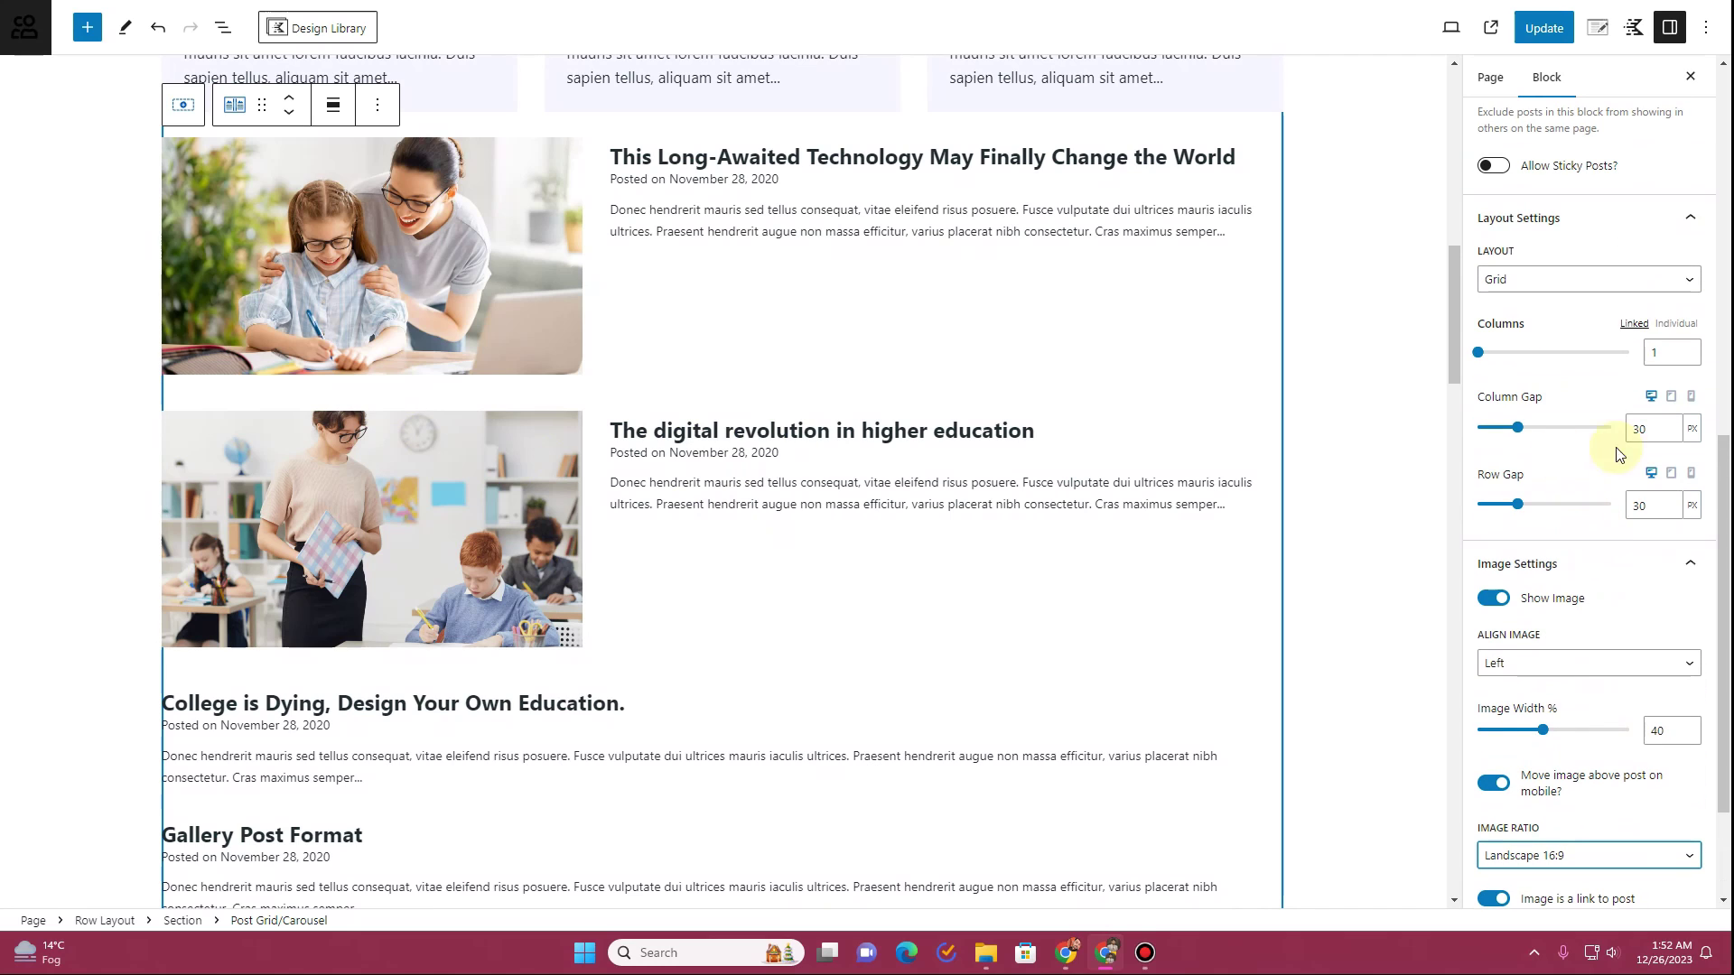
drag(1643, 435, 1625, 440)
text(2)
drag(1640, 503, 1630, 503)
text(2)
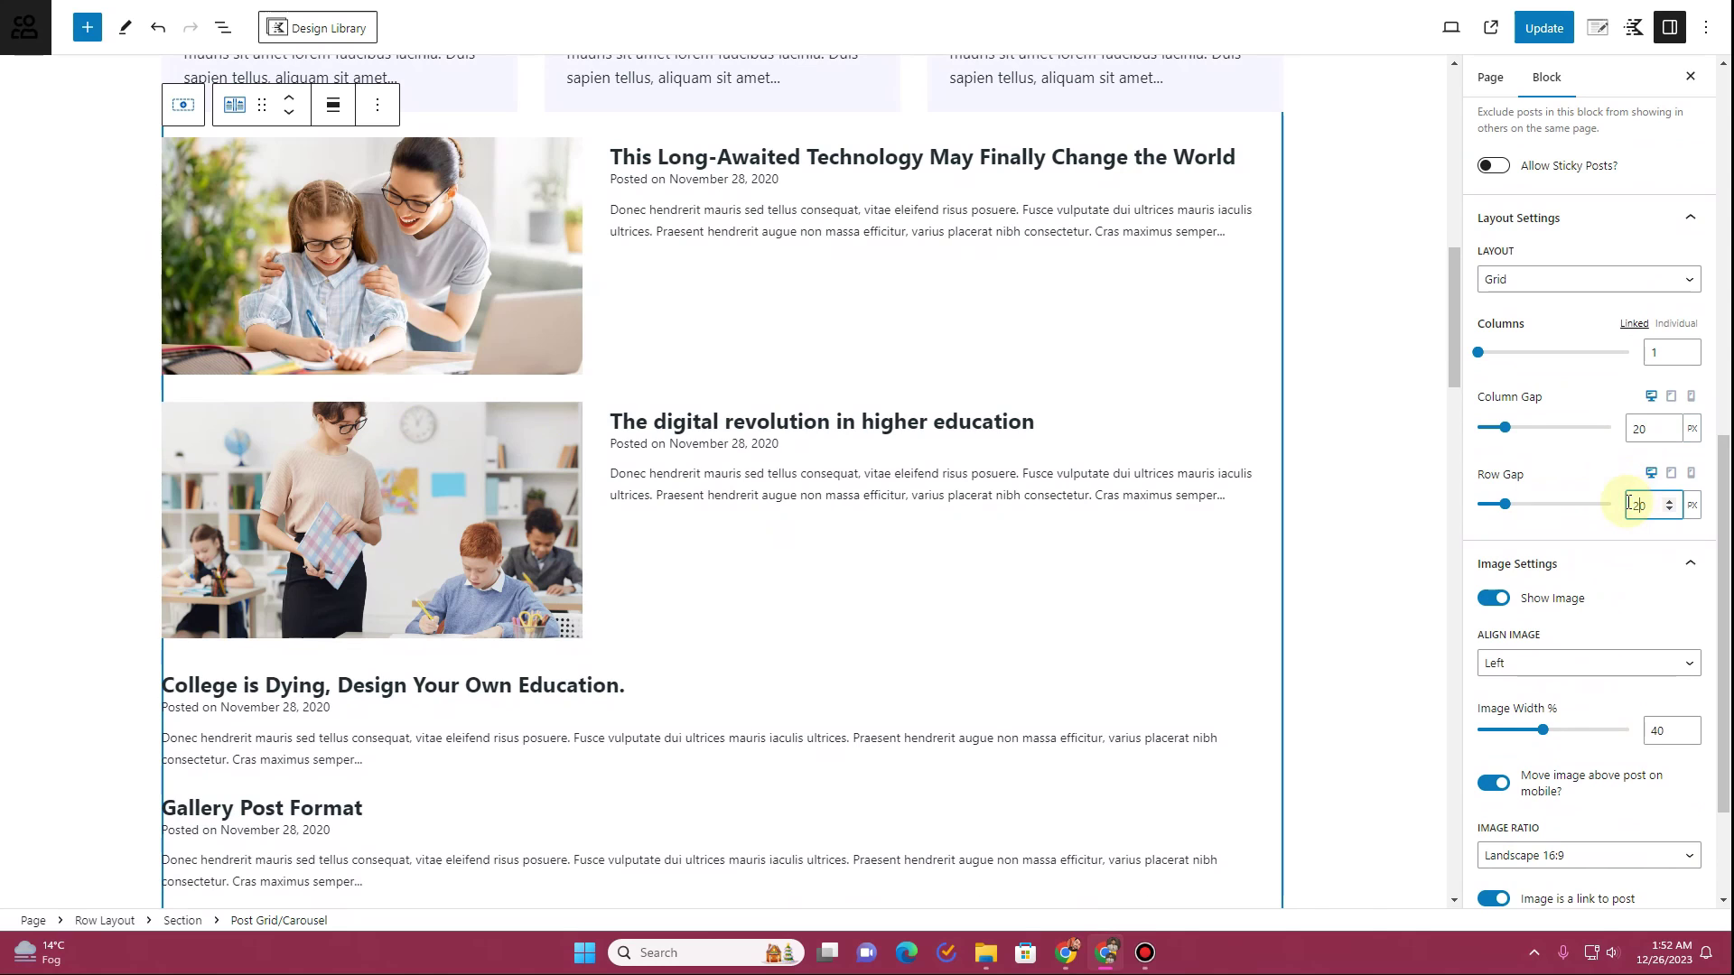
Give the new post grid's items the pale lavender palette background color F5F7FF
scroll(1551, 603, down, 1)
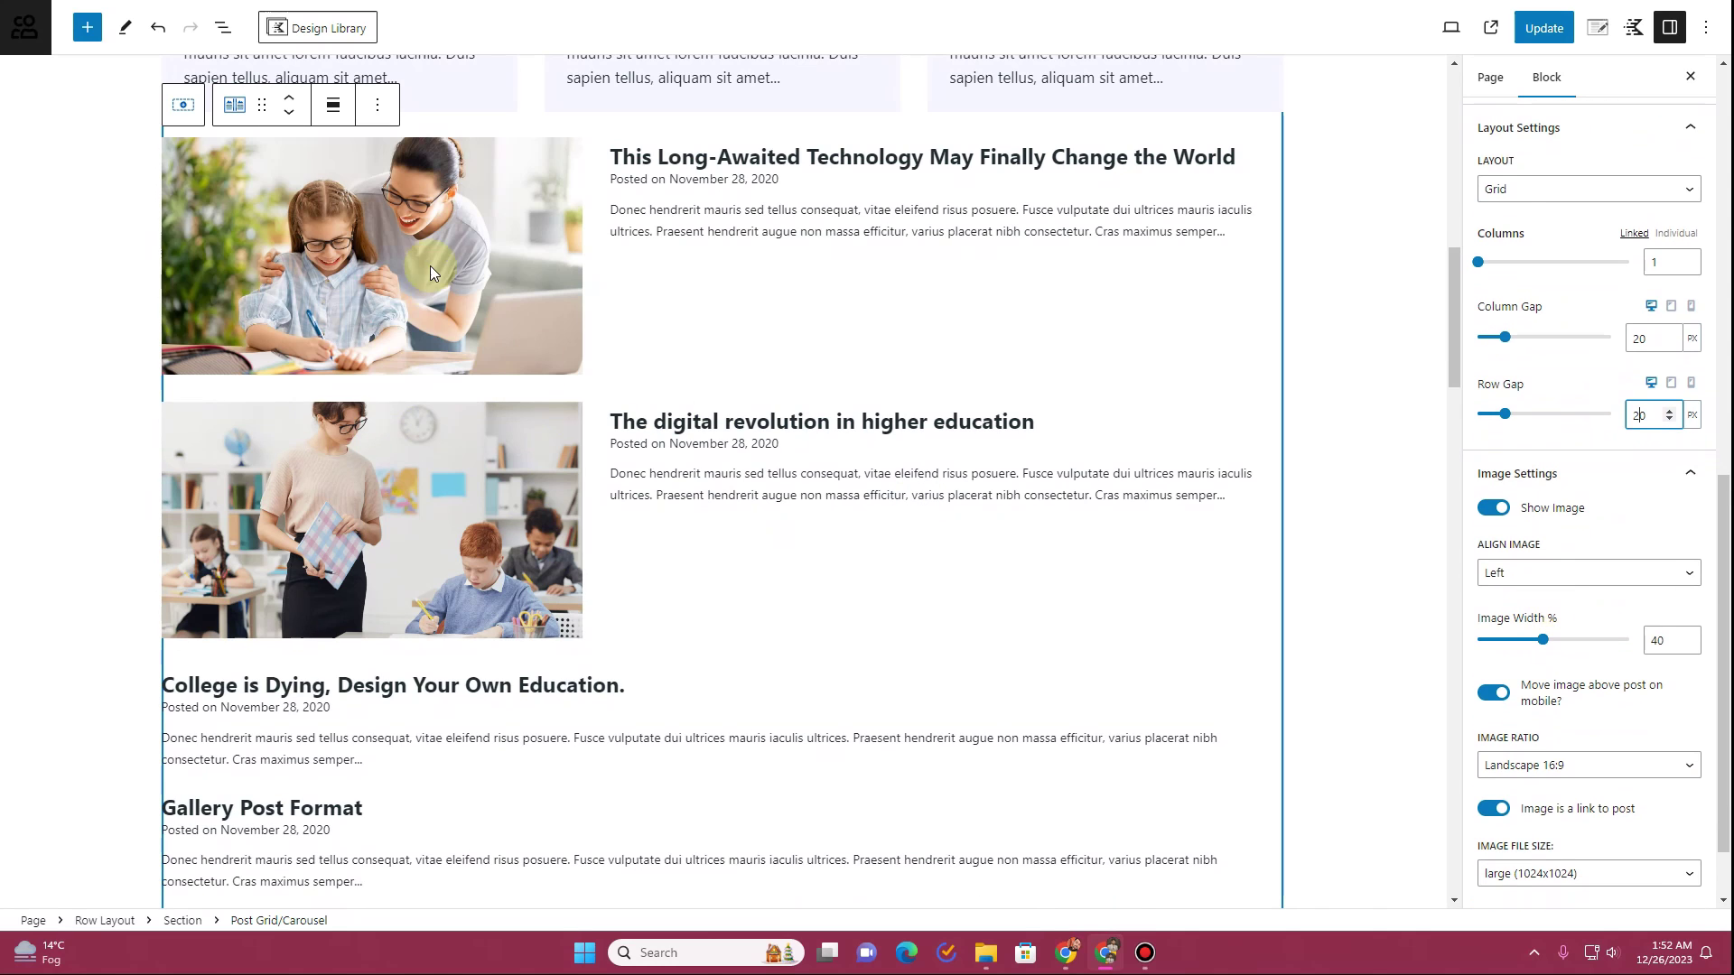
scroll(1558, 659, down, 1)
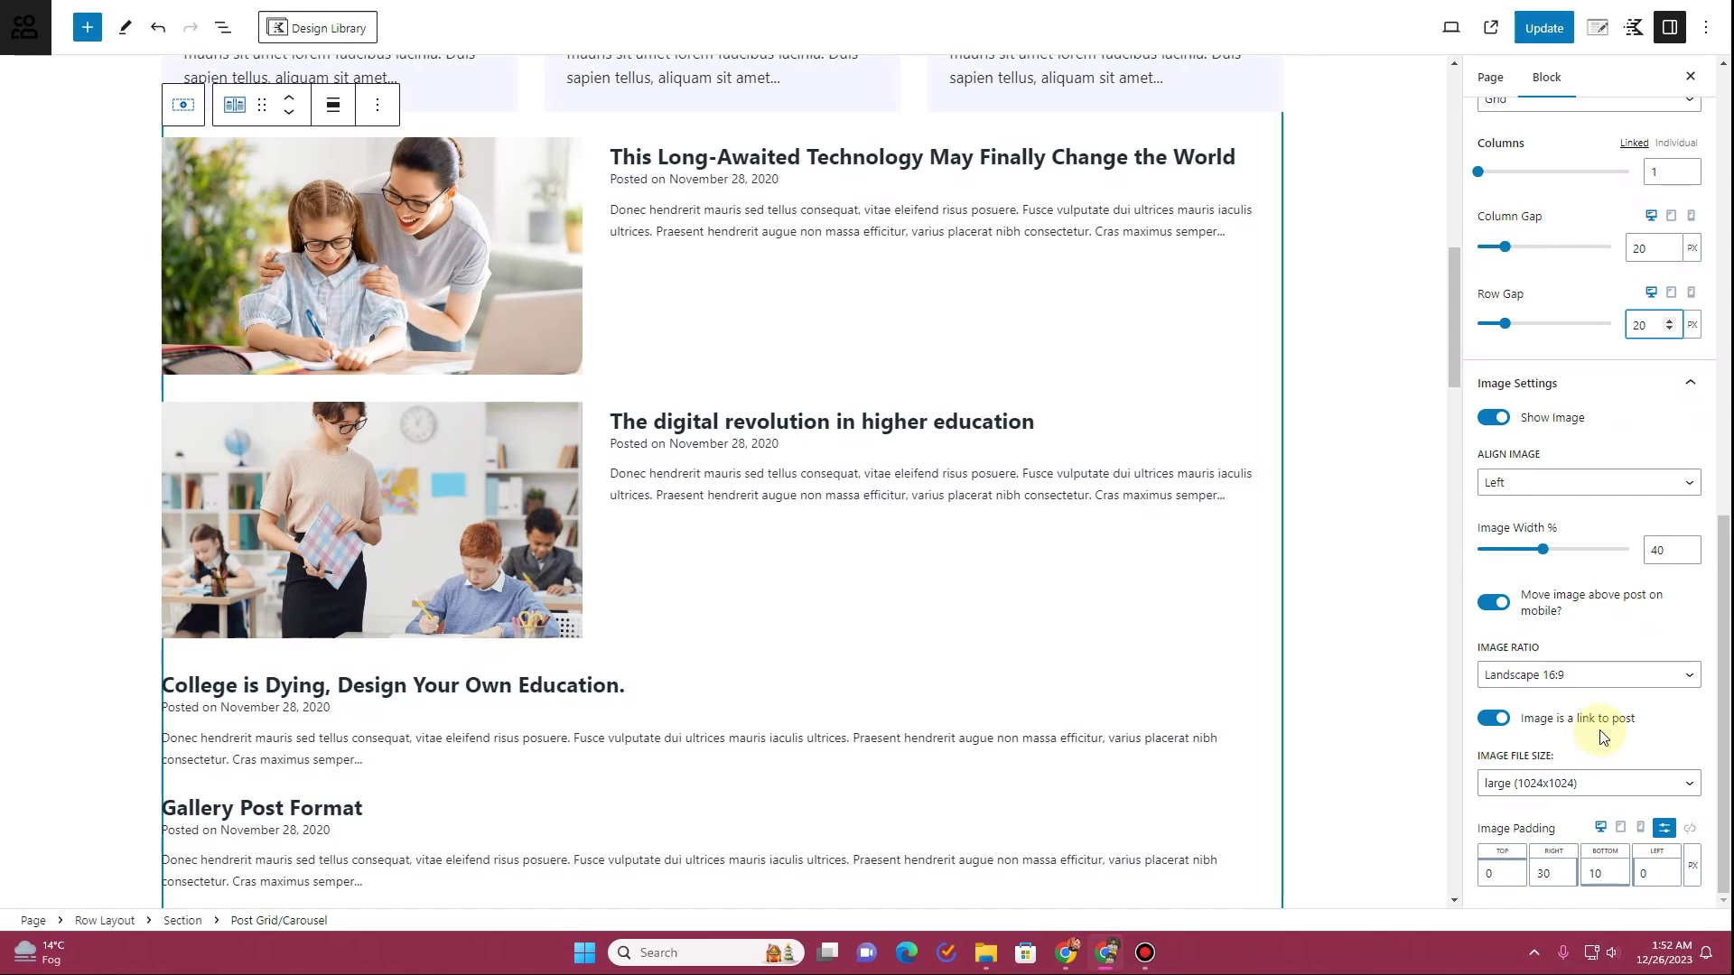
scroll(1563, 629, up, 6)
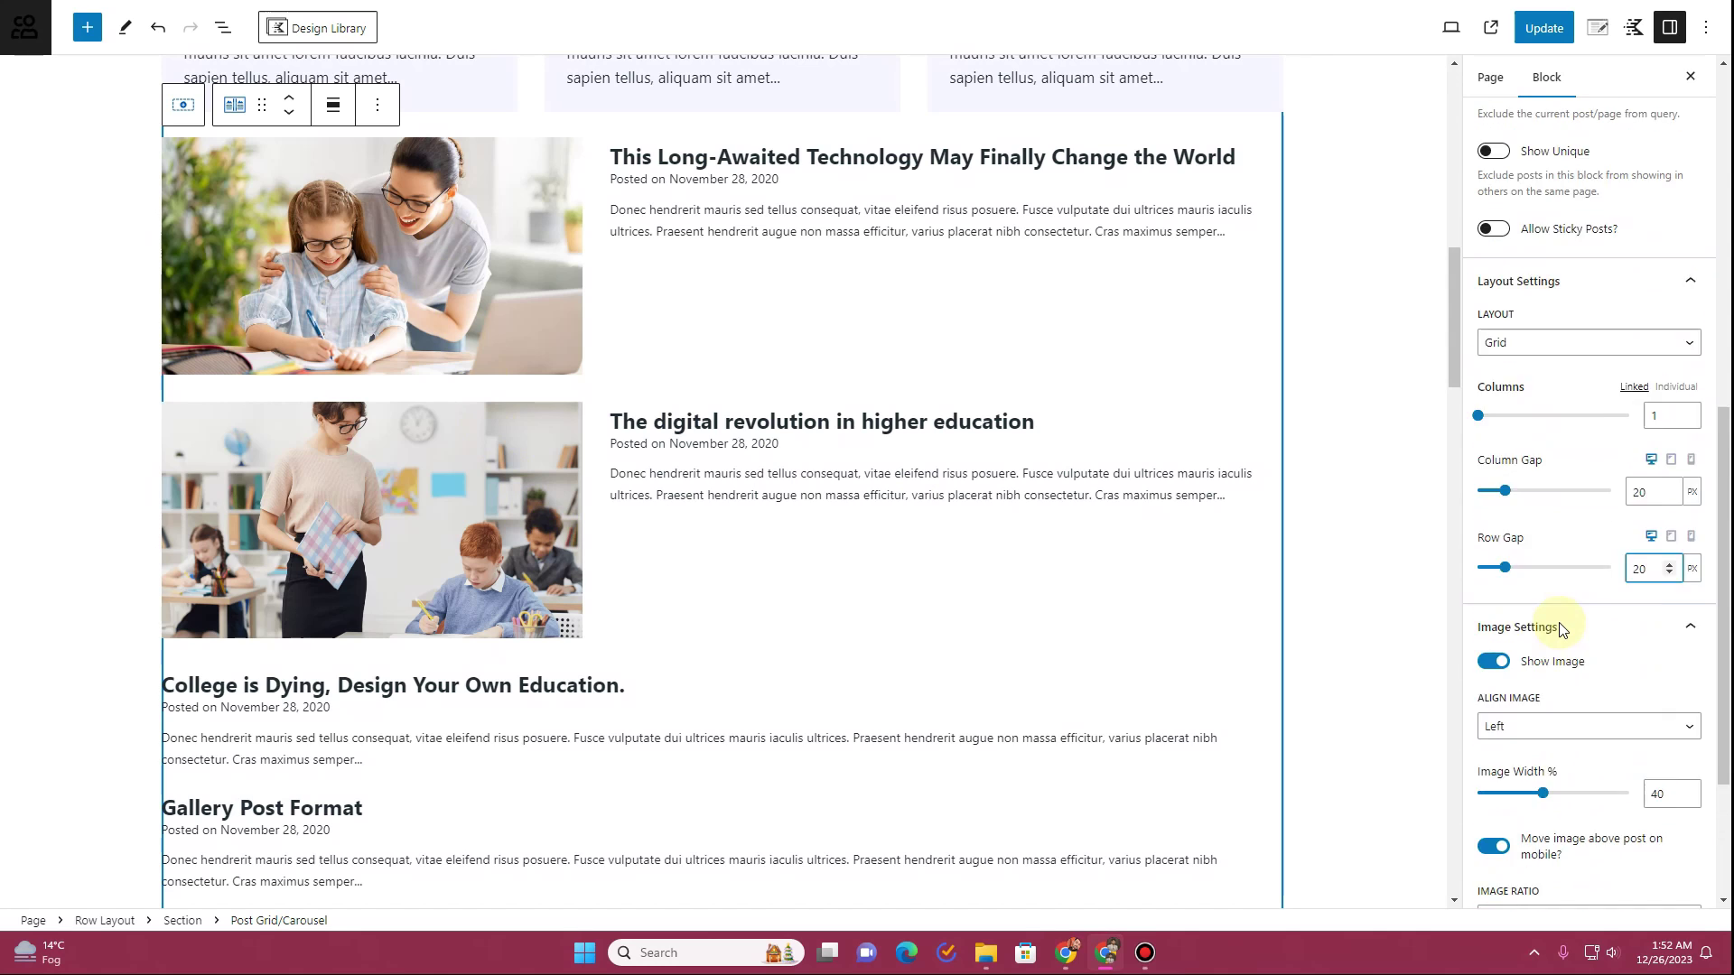
scroll(1548, 636, up, 2)
scroll(515, 457, up, 6)
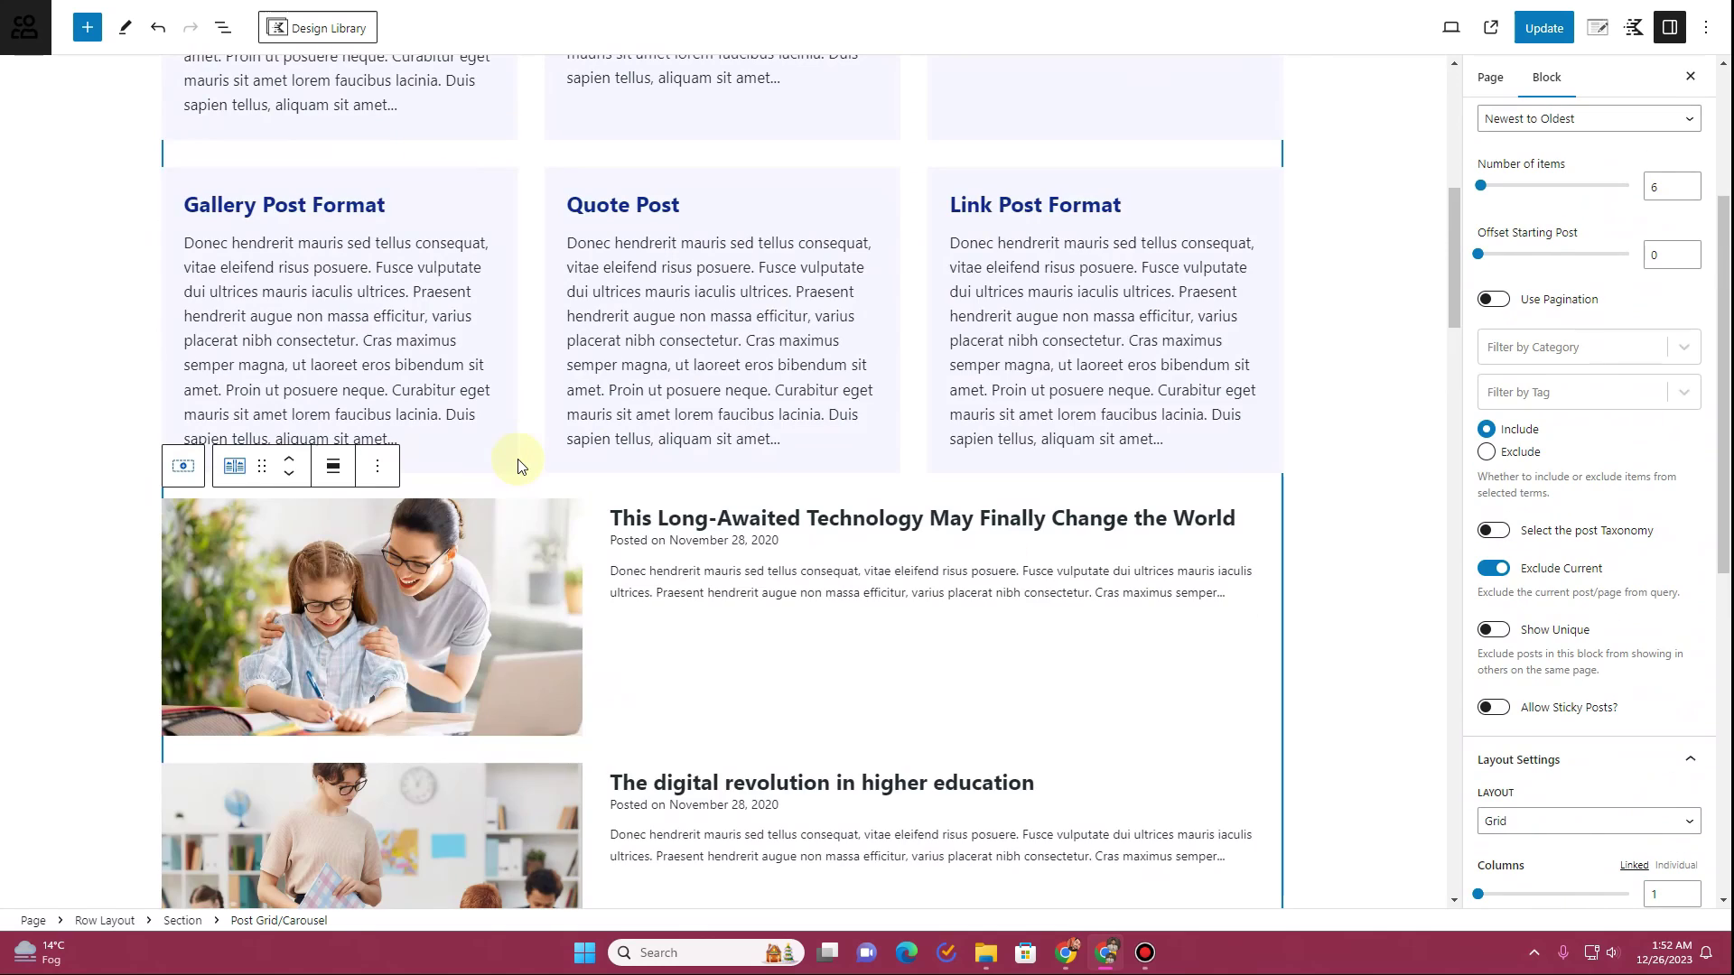
scroll(515, 457, down, 5)
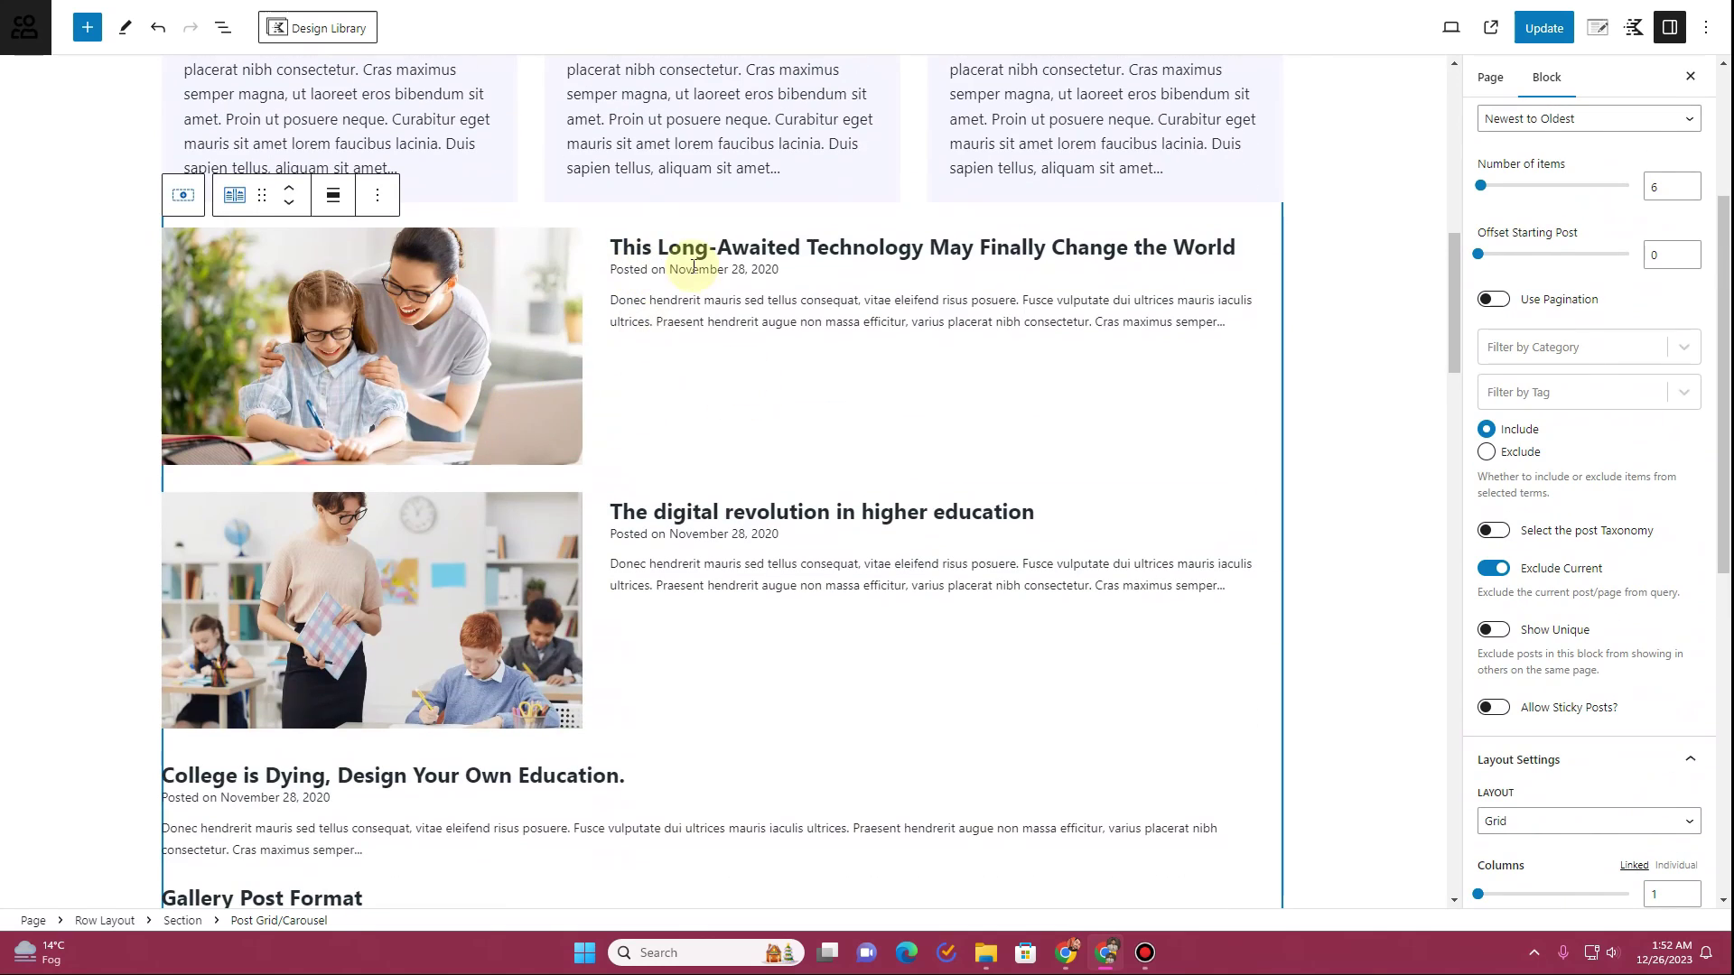
scroll(1677, 569, up, 3)
click(1616, 189)
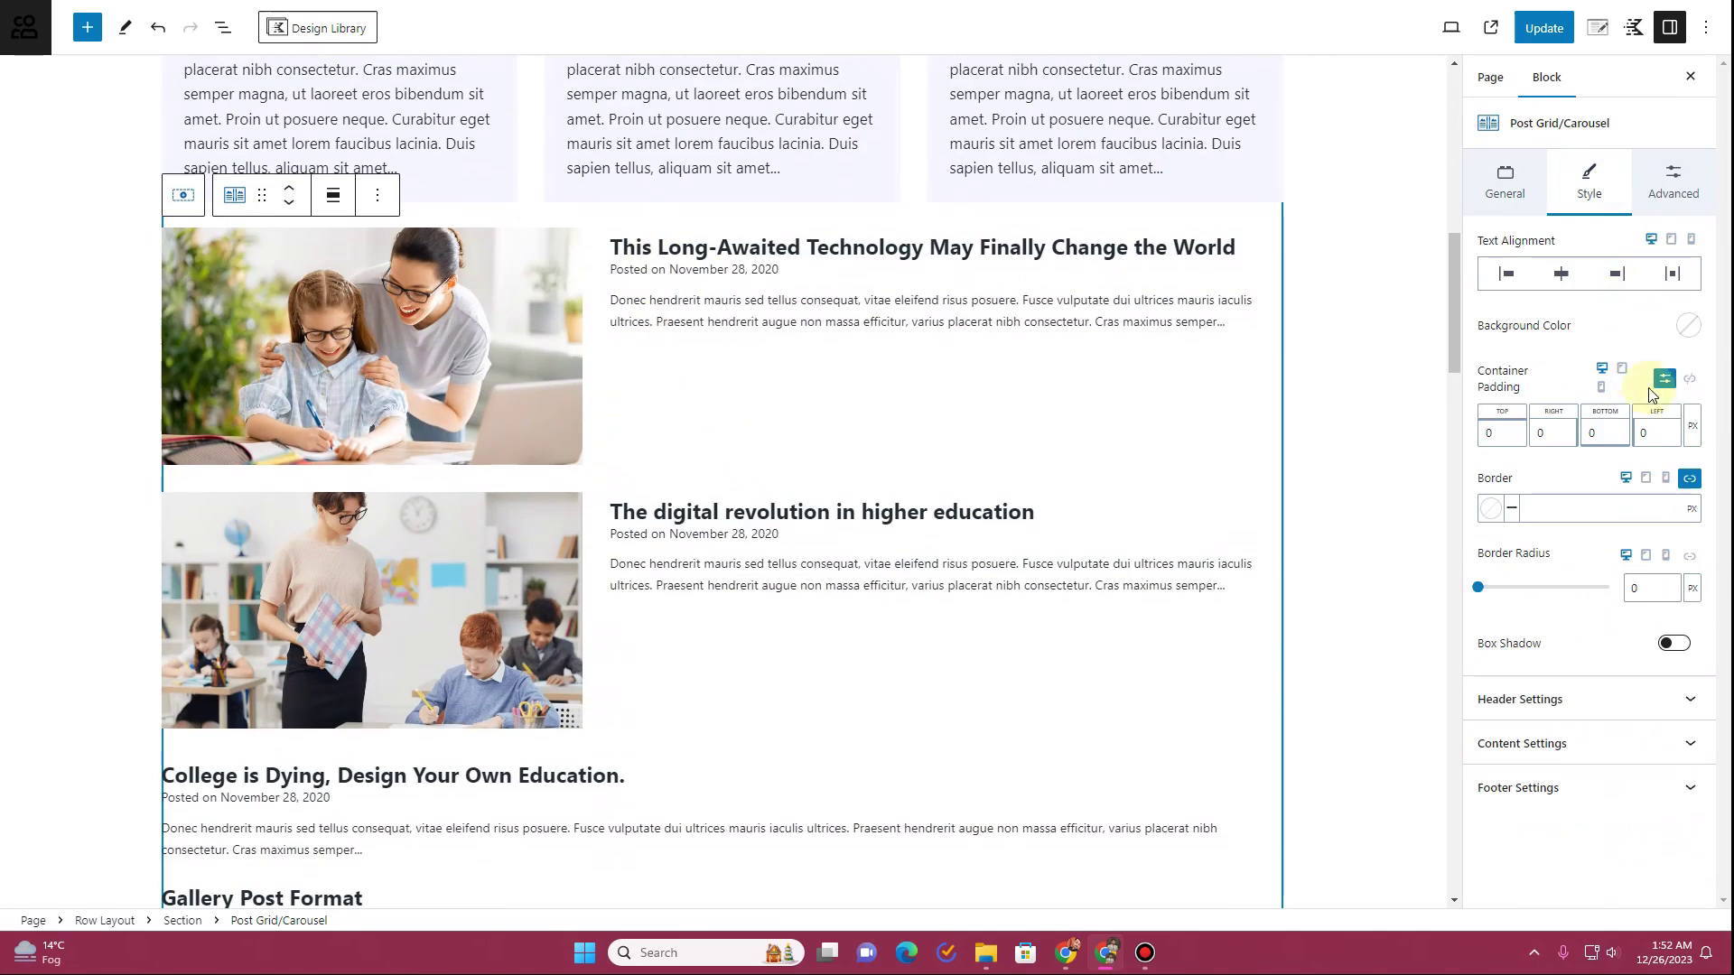
click(1688, 326)
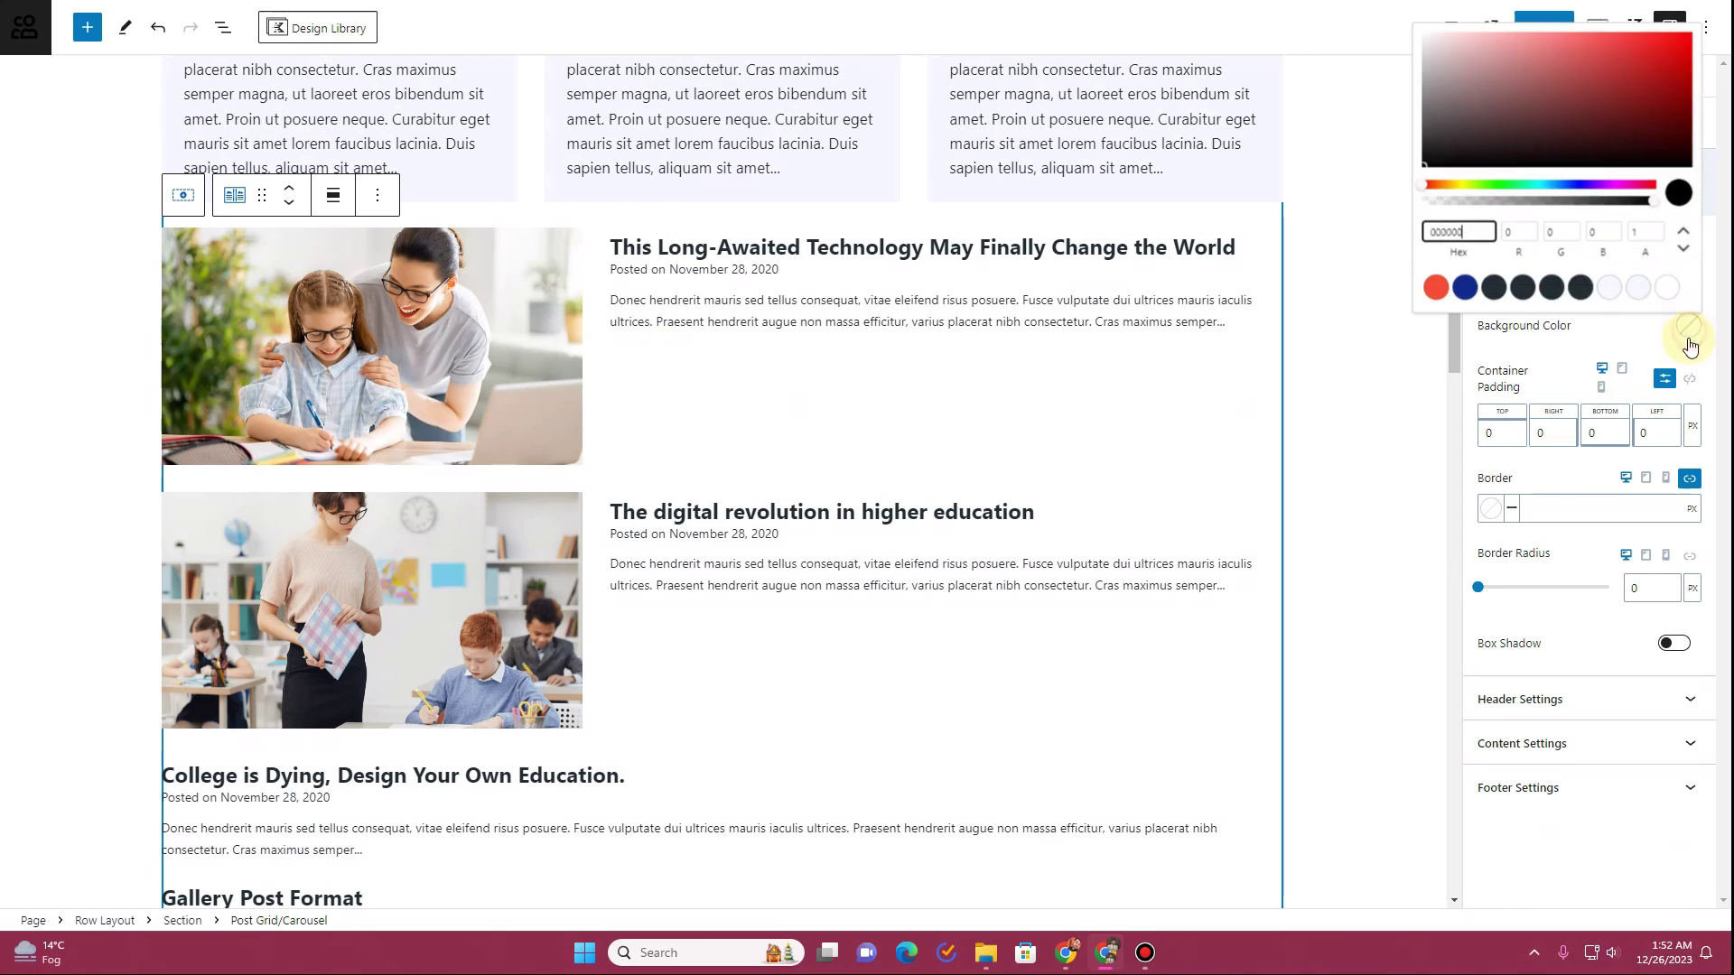
click(1637, 289)
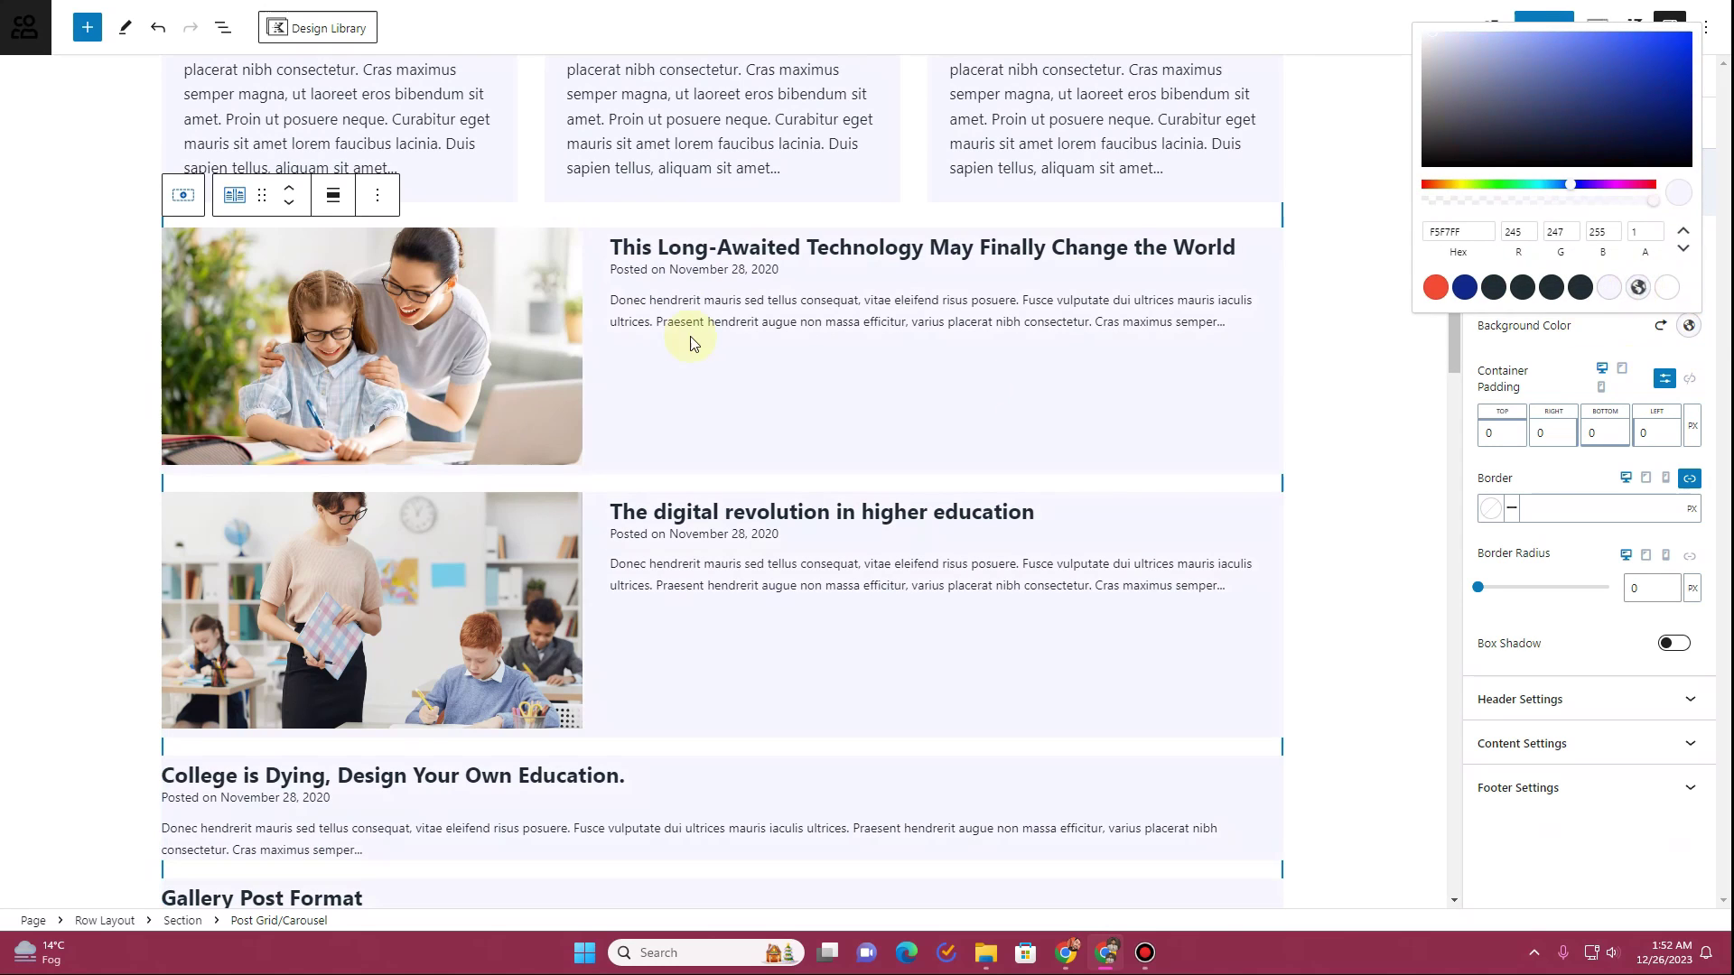
click(799, 394)
Limit the new single-column post grid to 2 items
scroll(798, 388, down, 8)
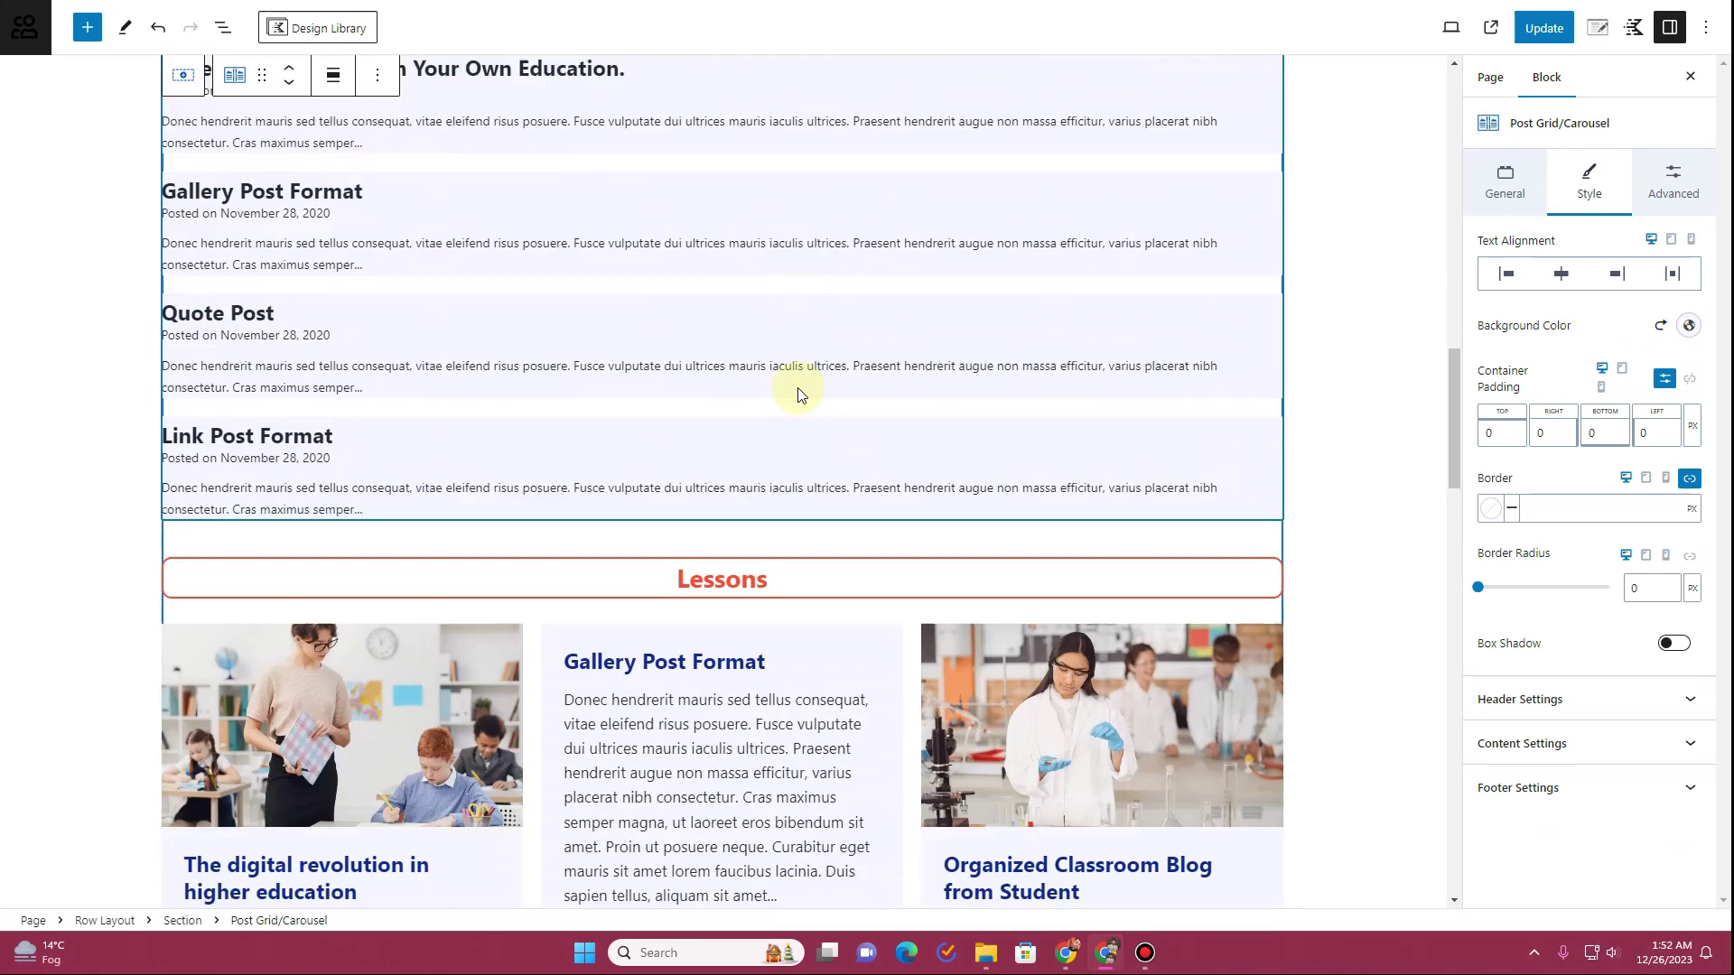
scroll(798, 388, up, 7)
click(1505, 192)
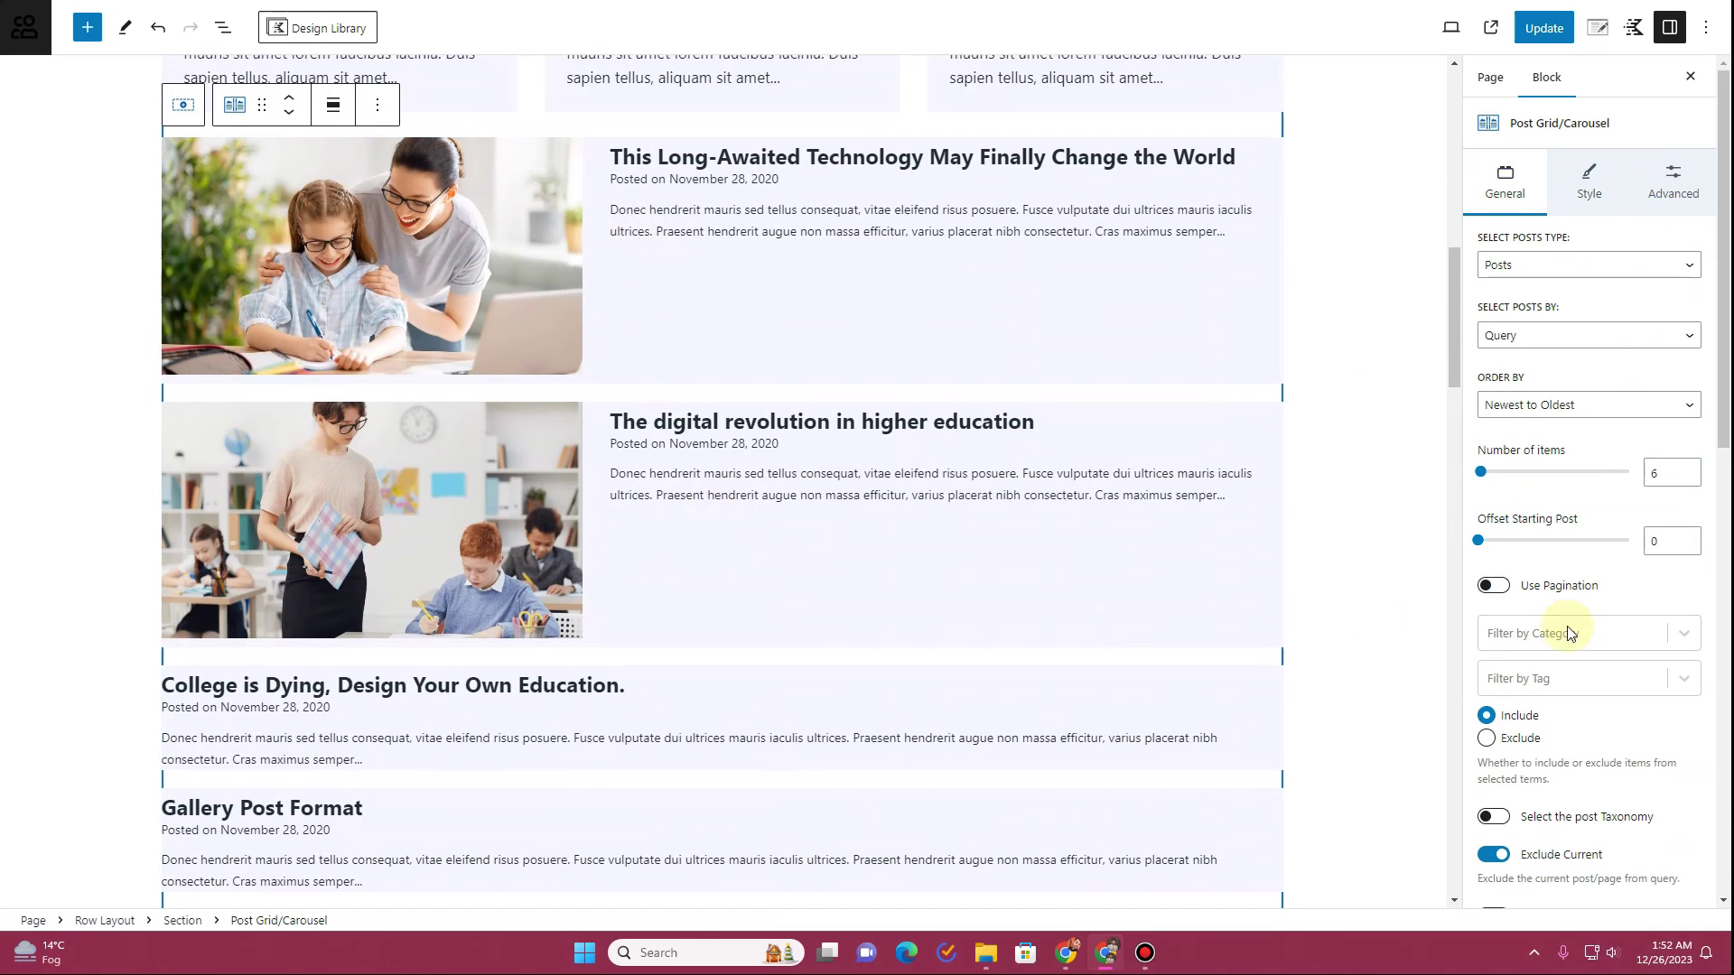
text(2)
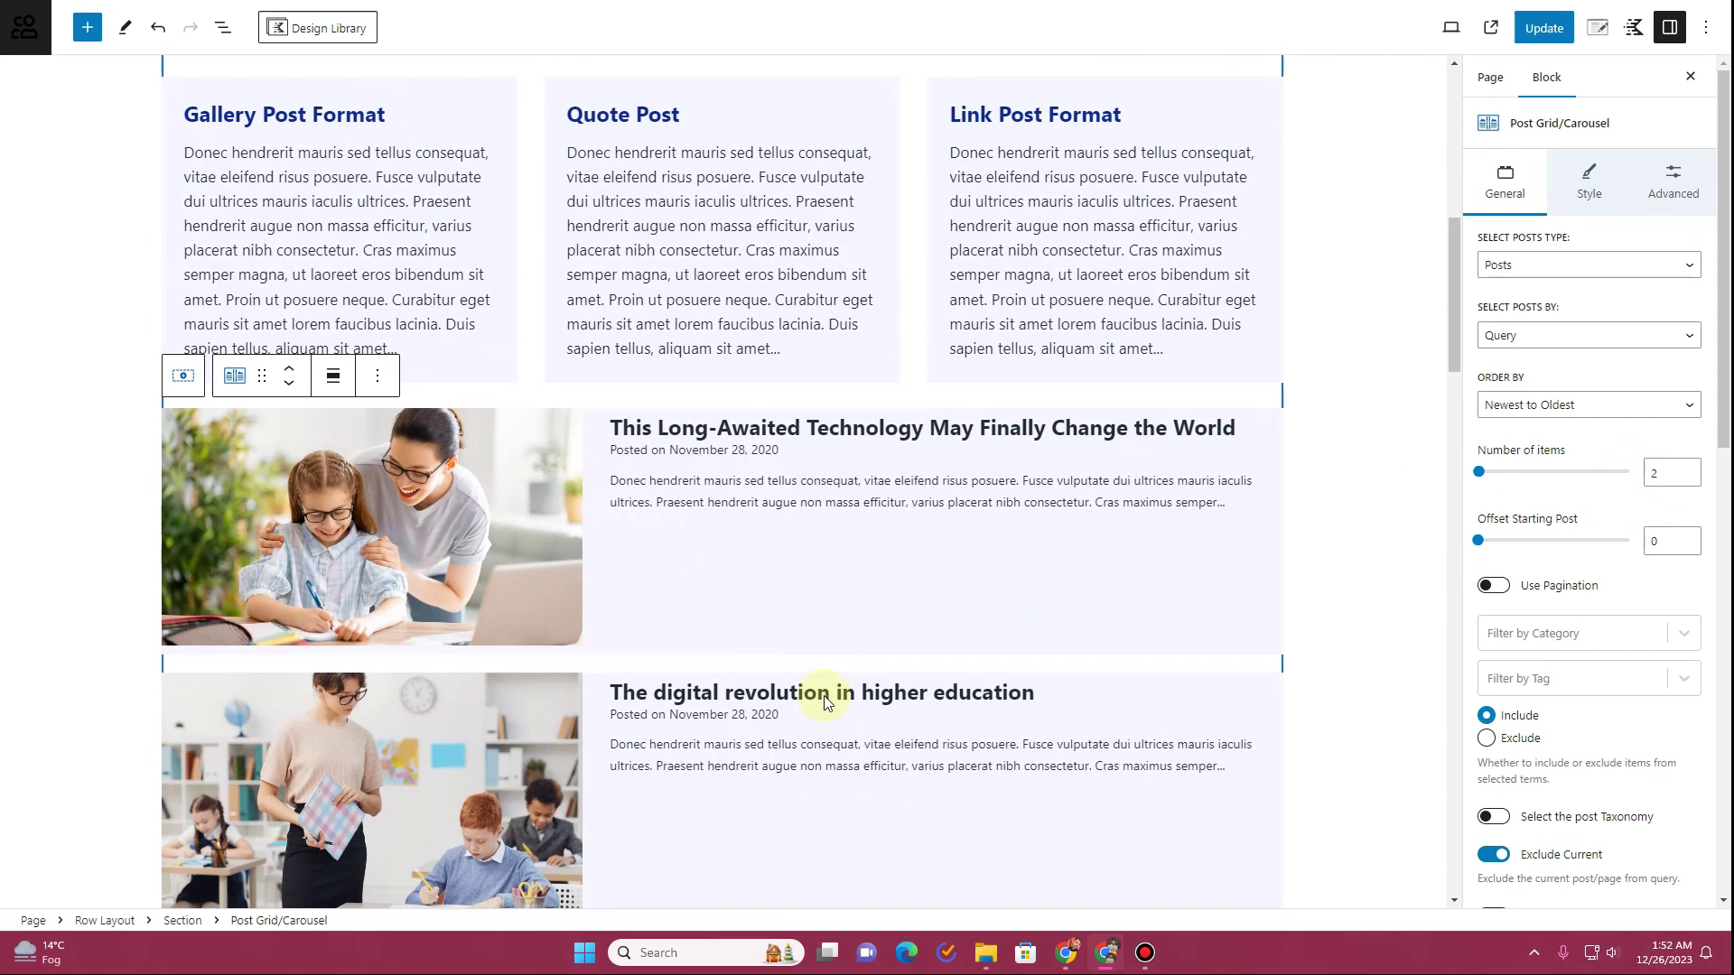
Duplicate the Lessons heading and move the copy directly above the new single-column post grid
scroll(600, 495, down, 5)
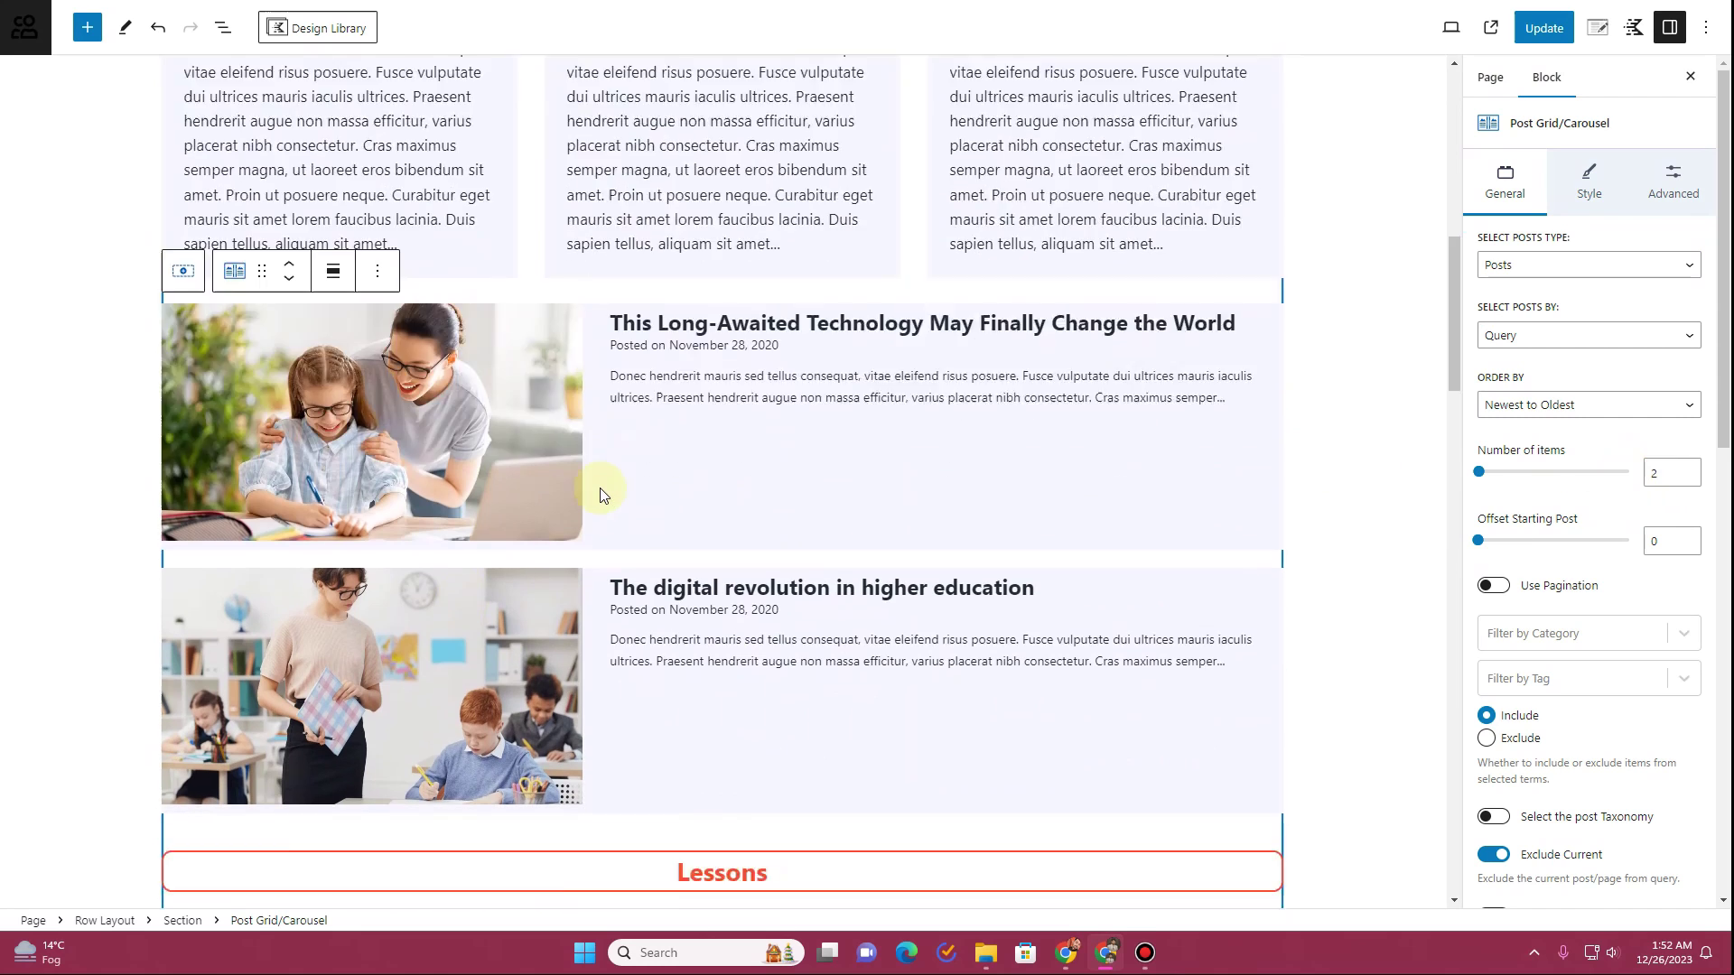
click(655, 436)
click(654, 387)
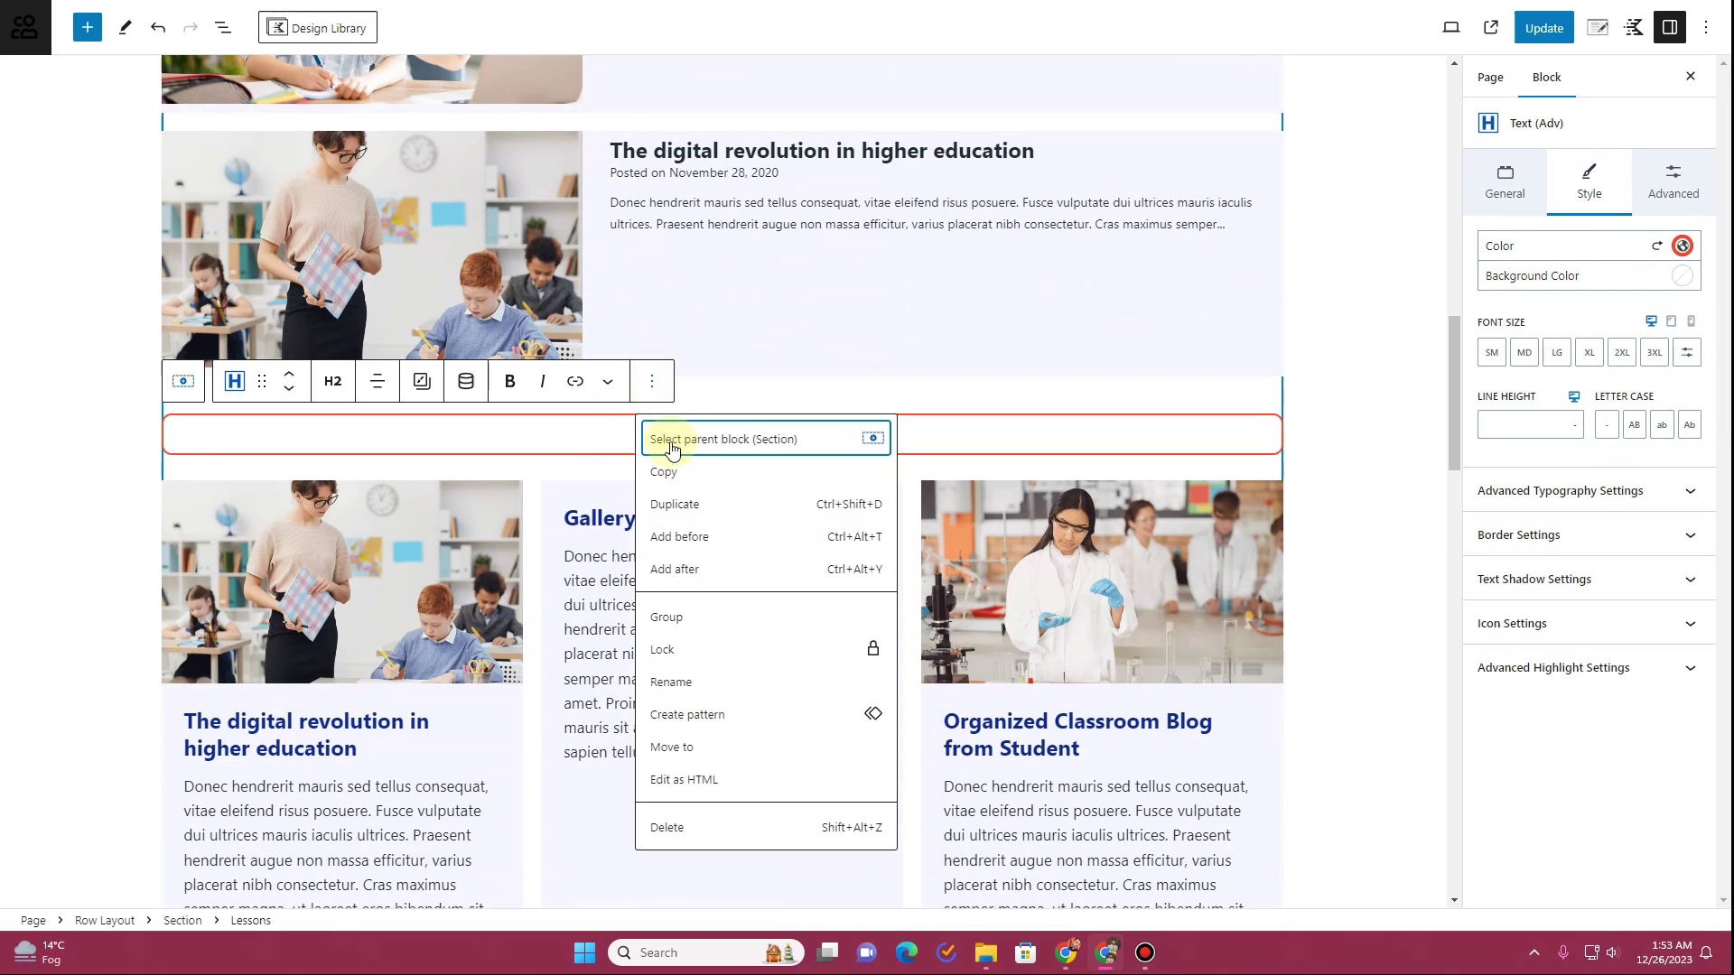
click(683, 500)
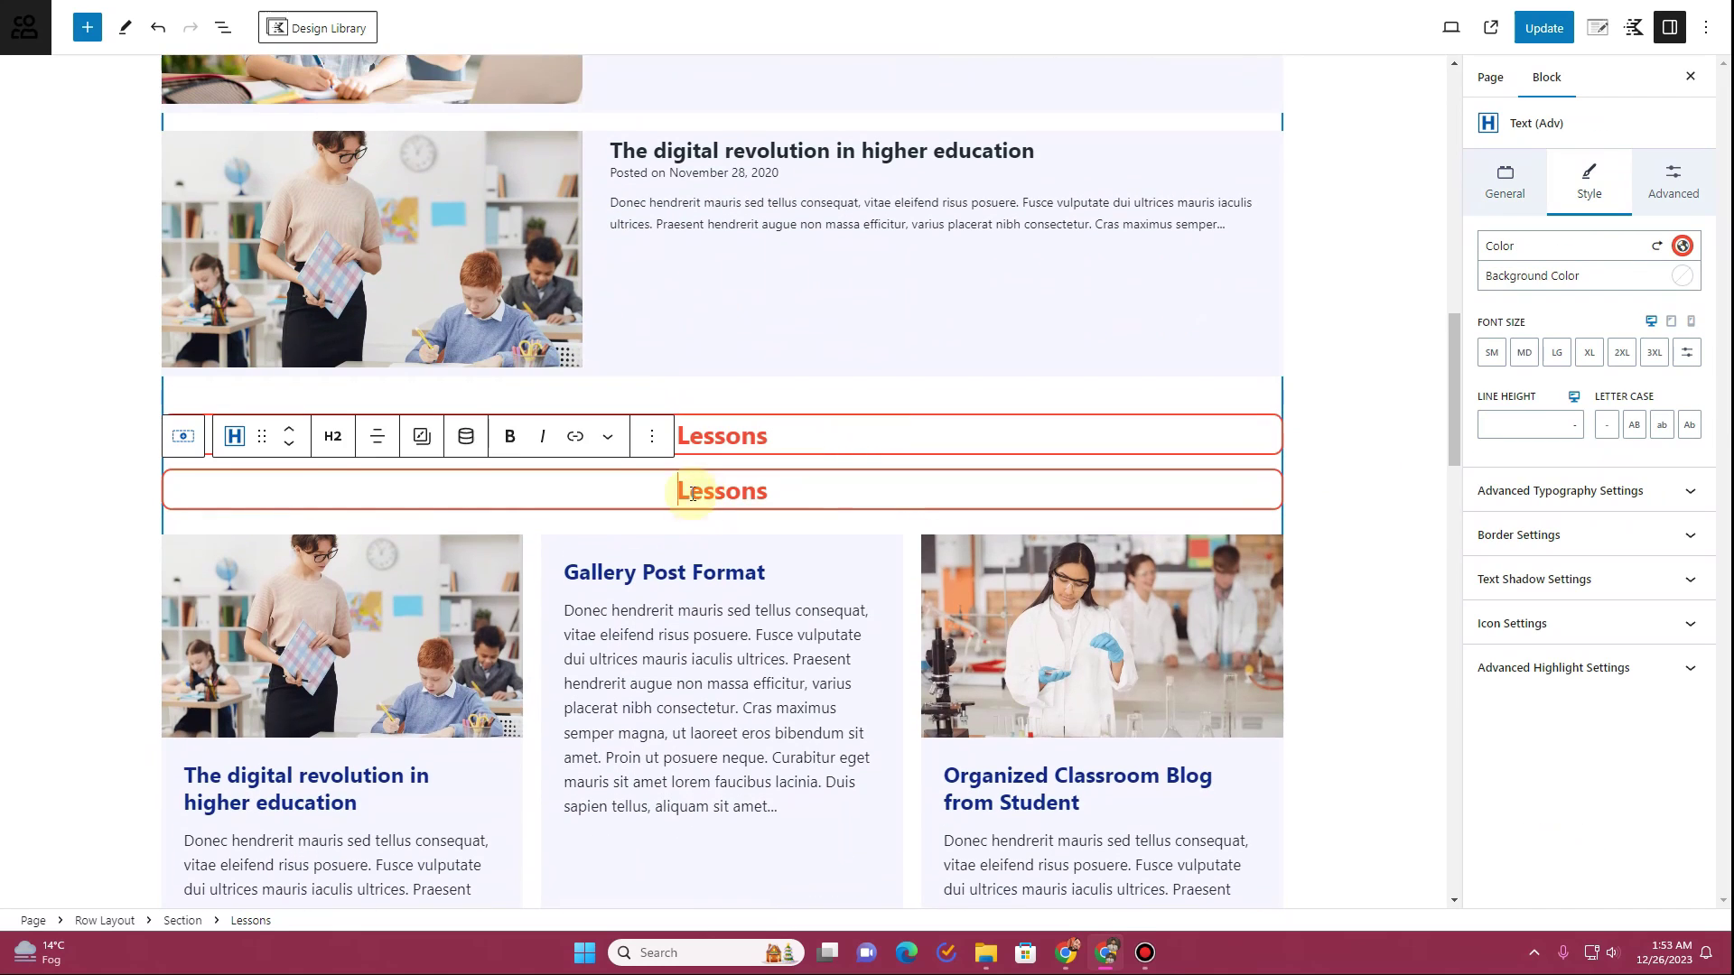
click(680, 442)
drag(259, 383, 331, 564)
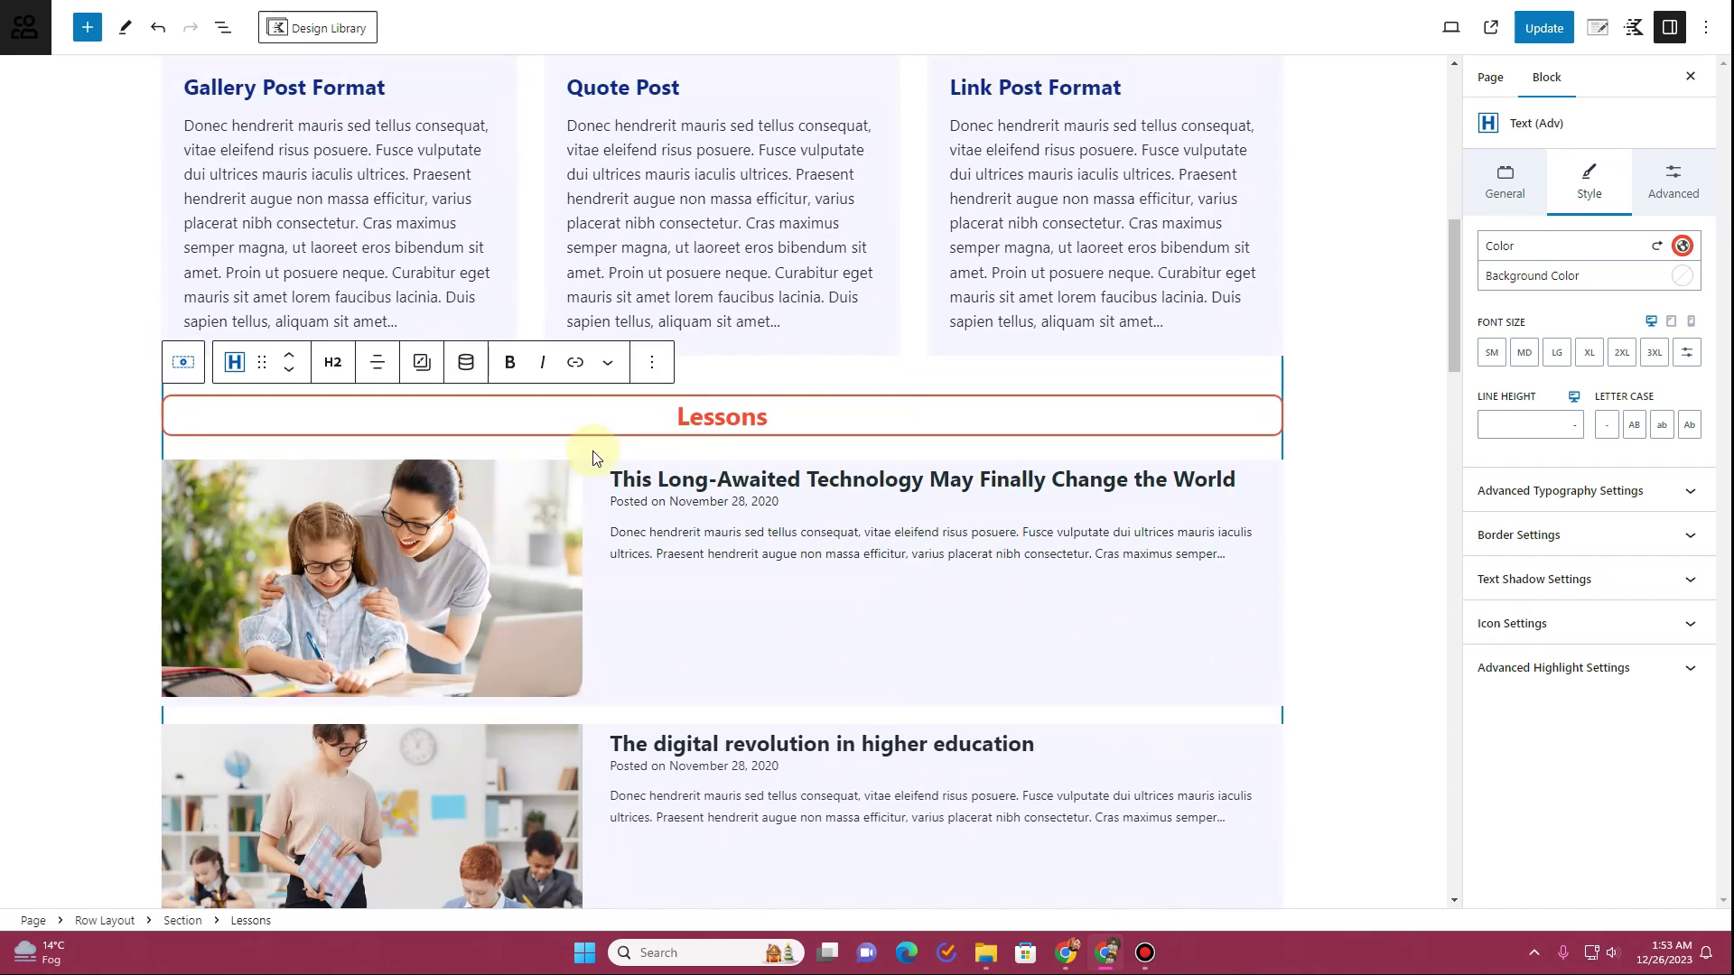
Change the text of the copied heading to "Recently Updated"
double_click(831, 397)
text(Recently Updated)
Update the page and open its published version in a new browser tab
click(1543, 28)
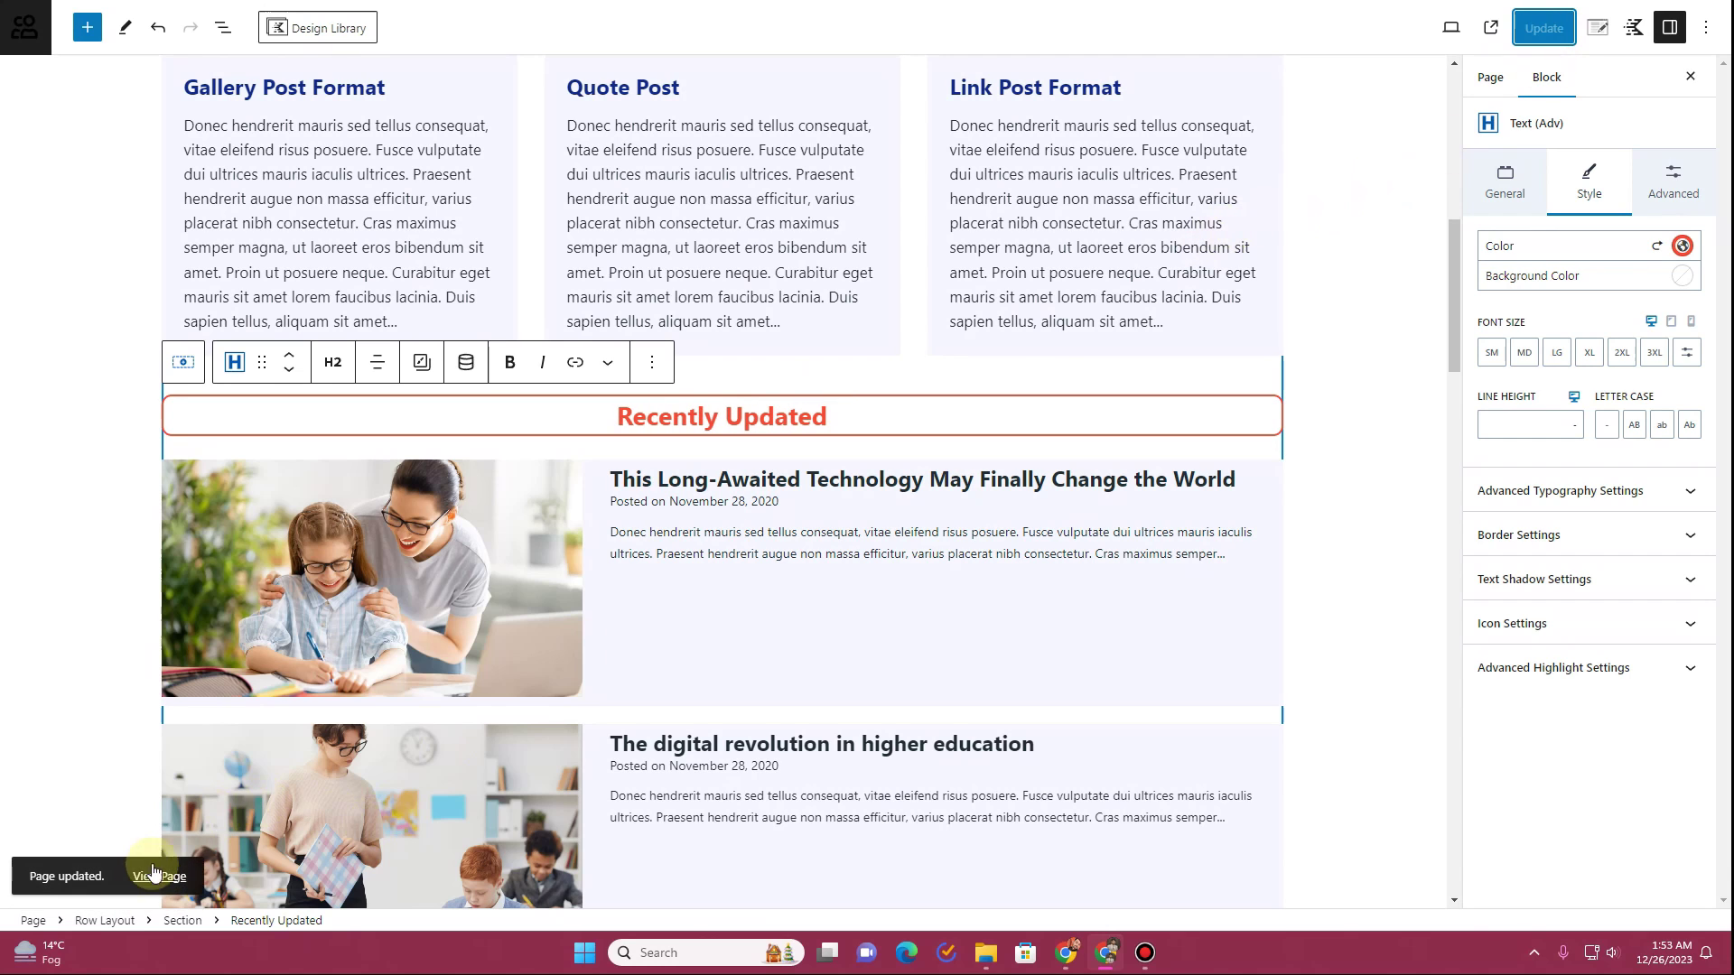
right_click(154, 881)
click(221, 578)
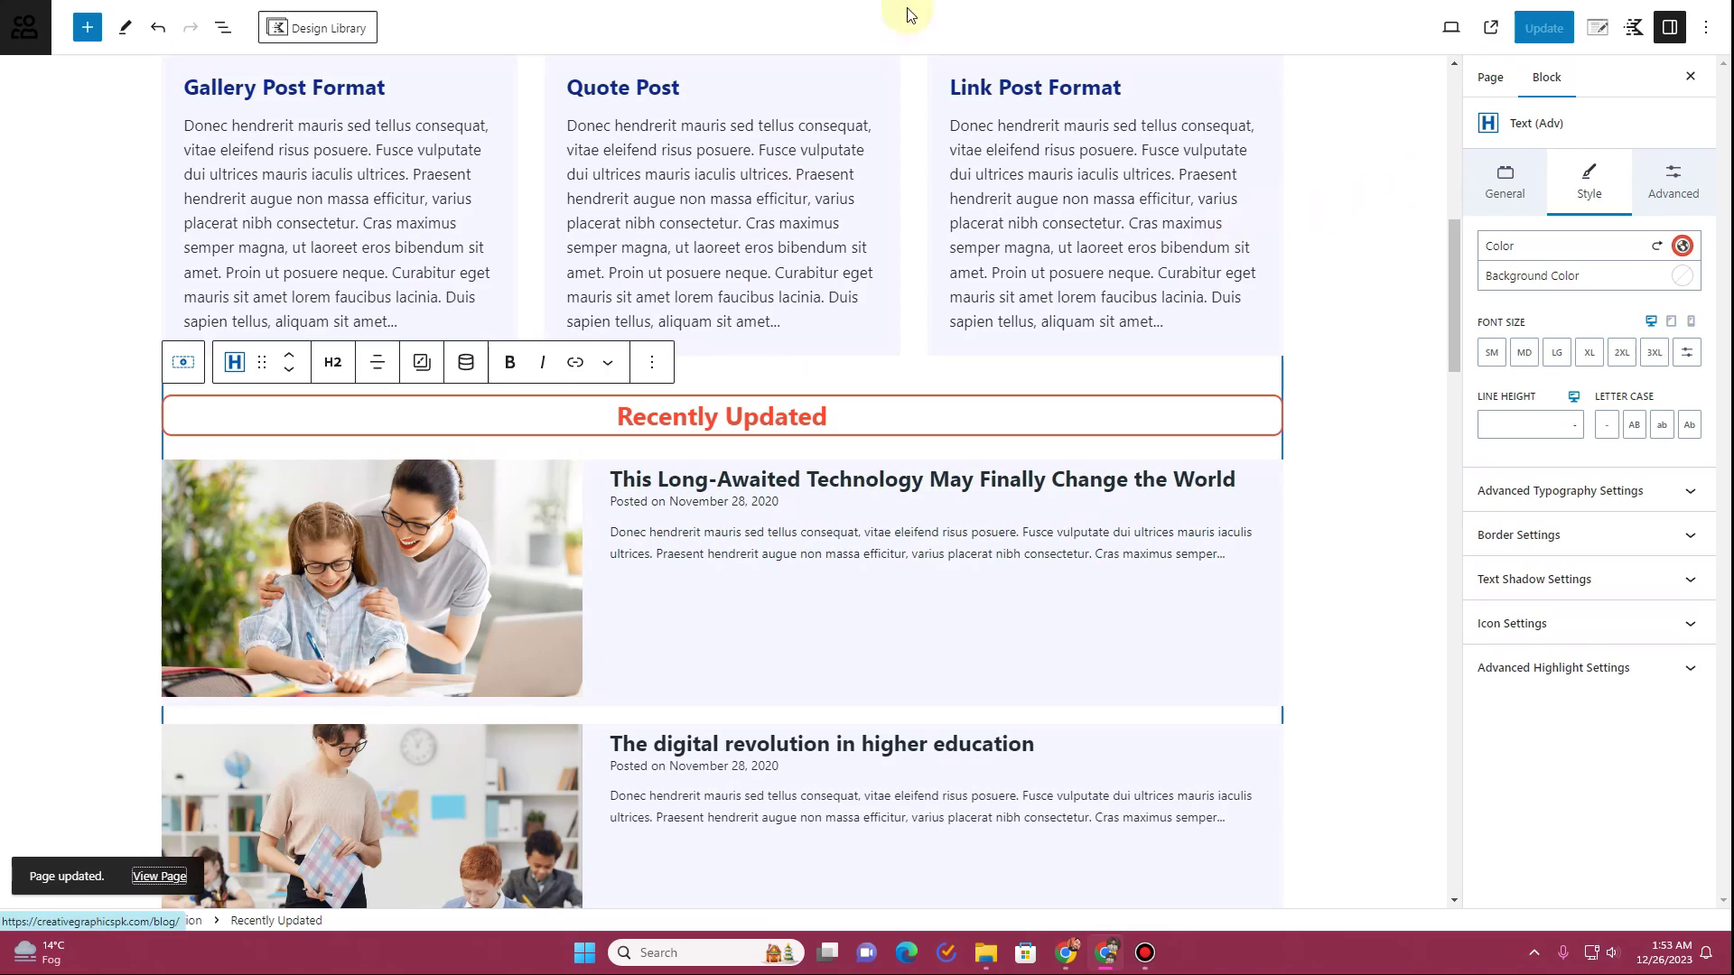
Review the published Blog page, testing the Lessons, Teachers and All filters and examining each section down to the footer
key(ctrl+Tab)
click(818, 205)
click(910, 205)
click(770, 205)
scroll(669, 385, down, 7)
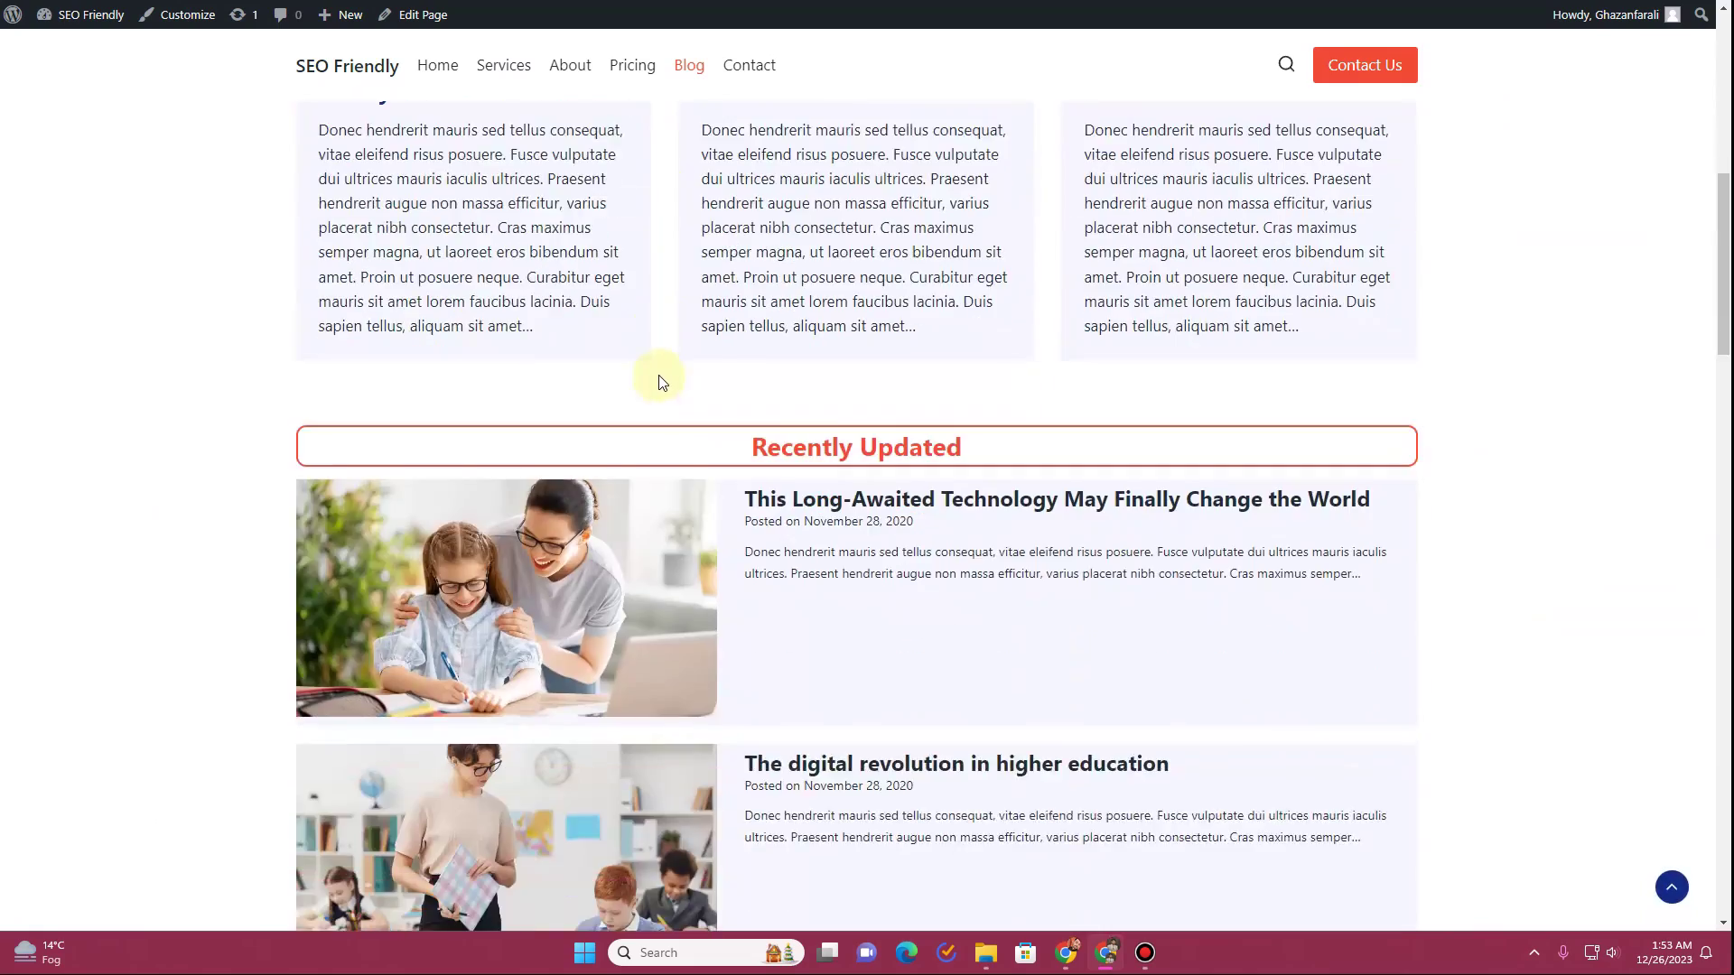
scroll(736, 271, down, 4)
scroll(736, 308, down, 20)
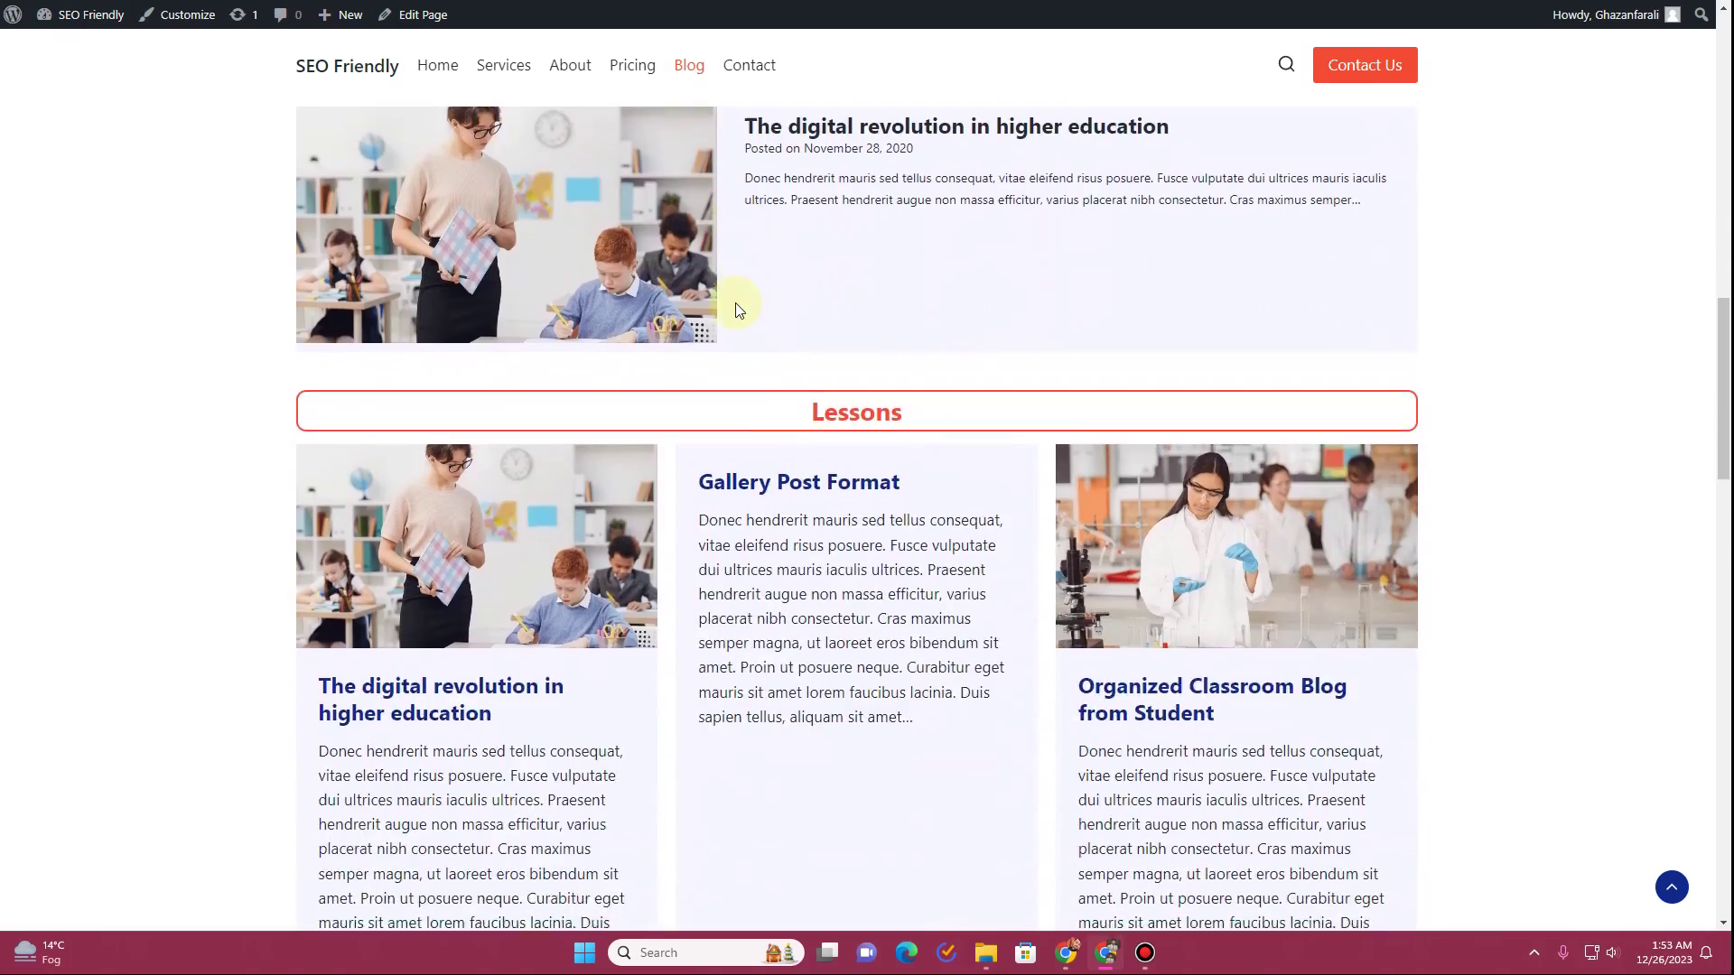
scroll(735, 303, down, 5)
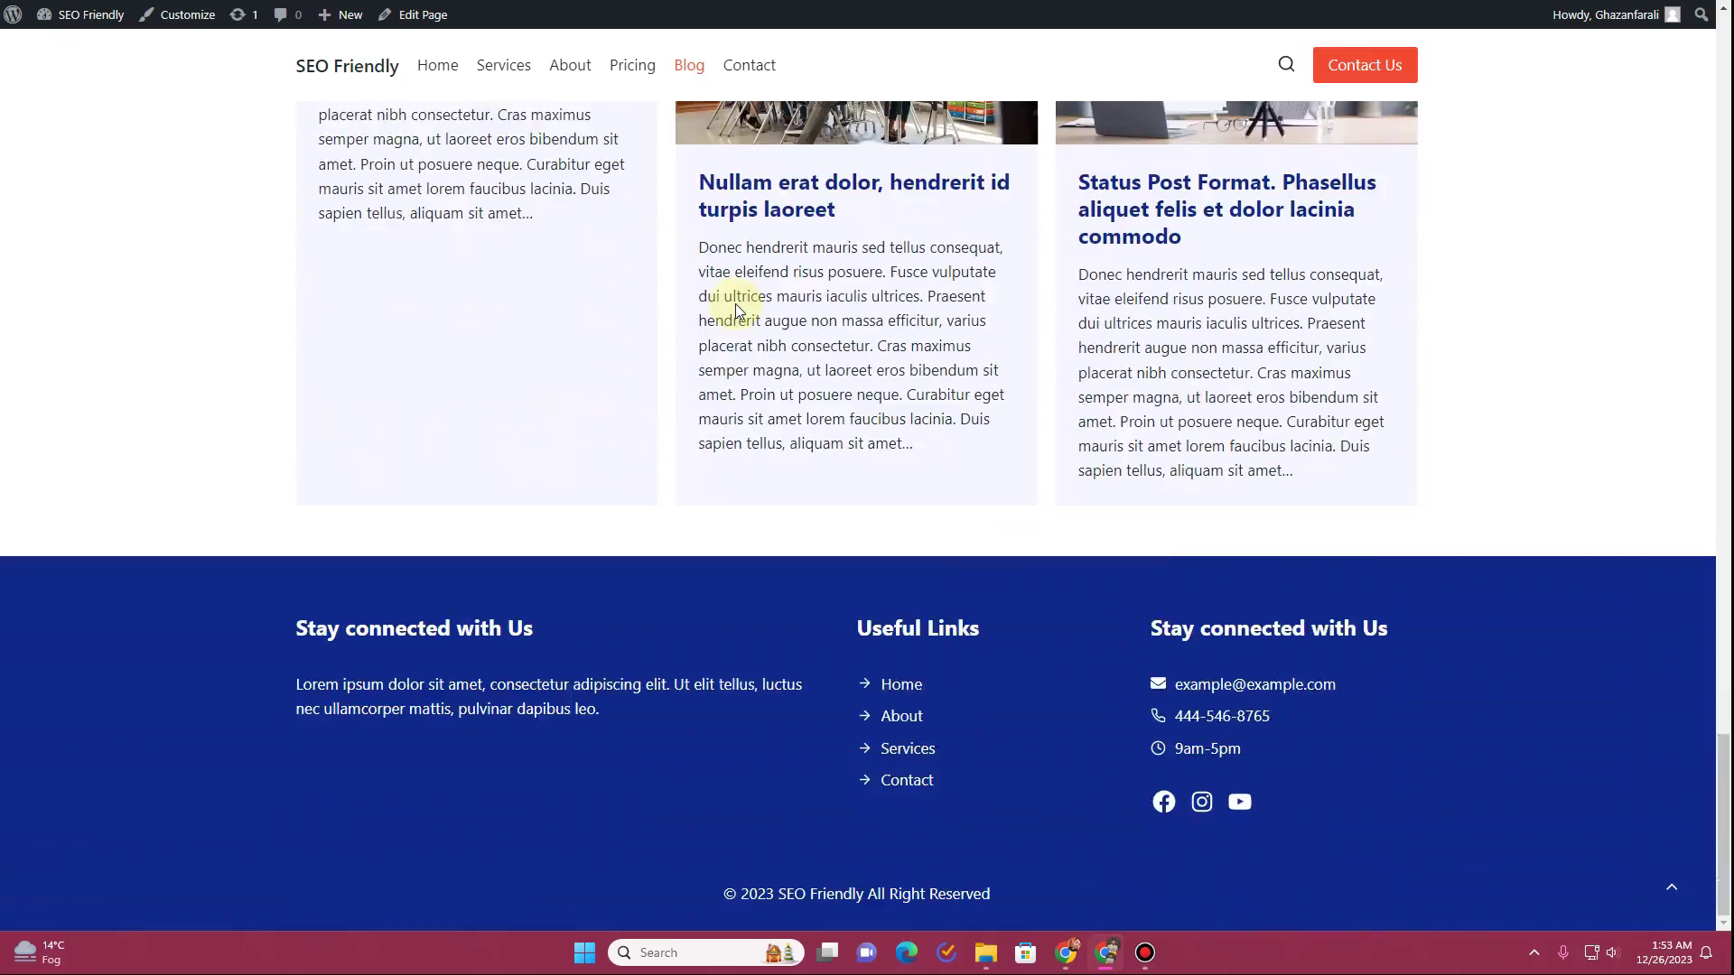
scroll(732, 305, up, 20)
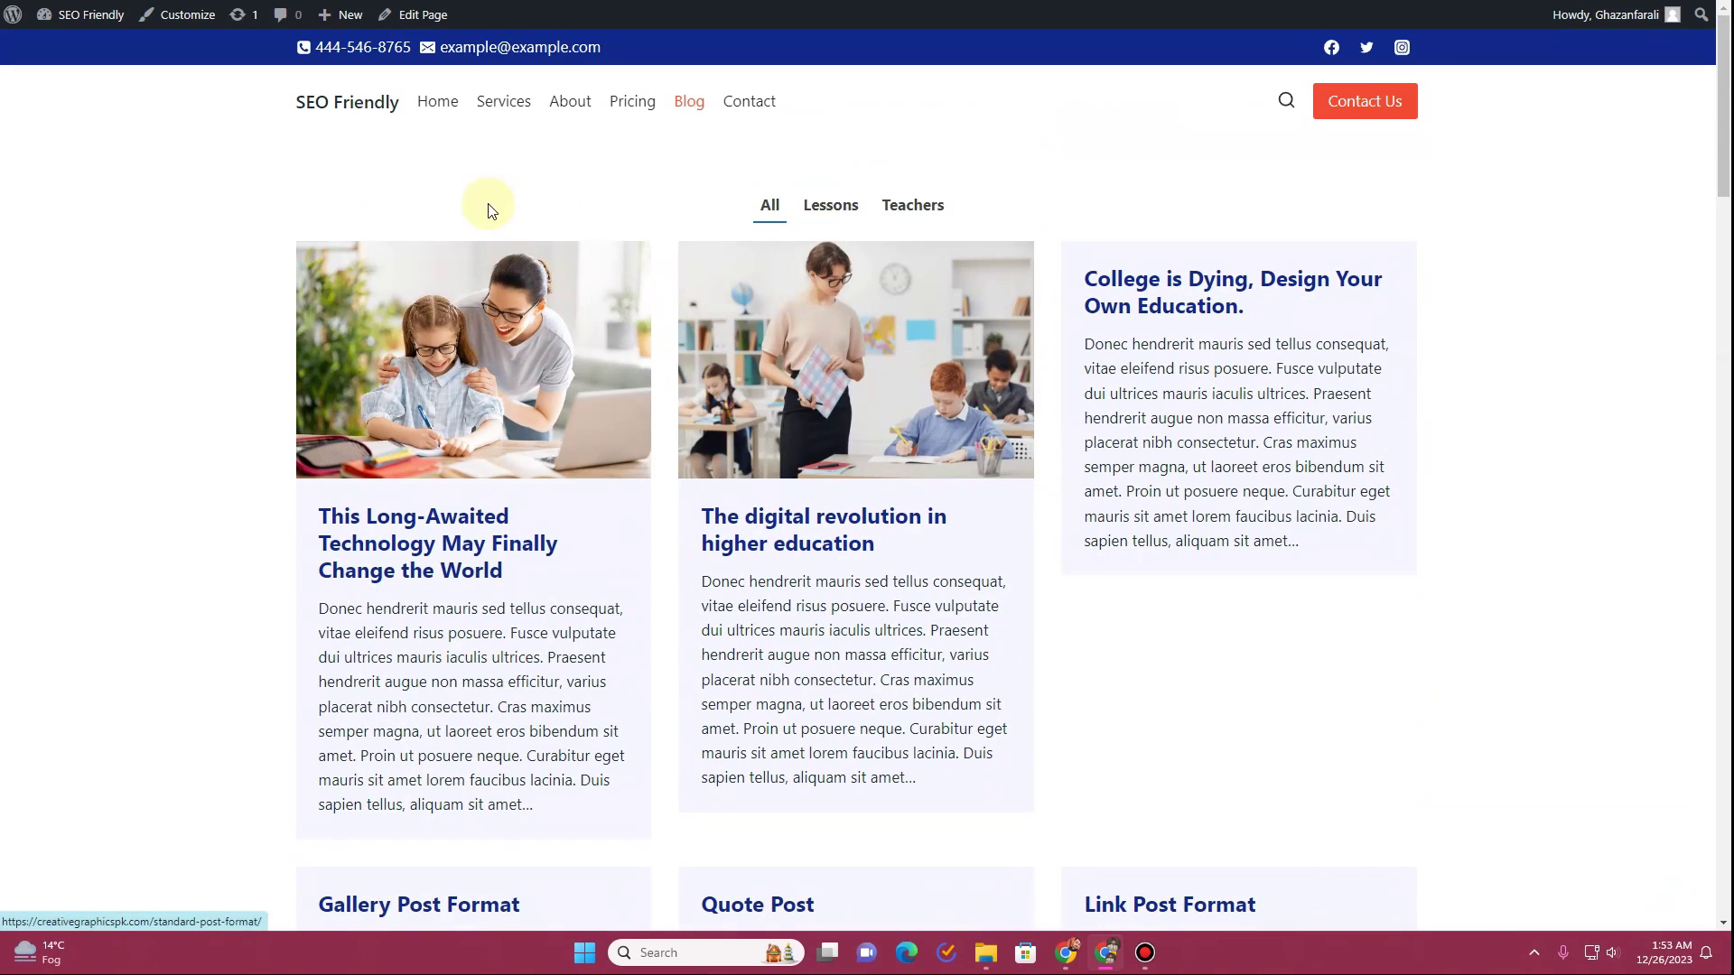
scroll(782, 347, down, 5)
scroll(783, 346, up, 5)
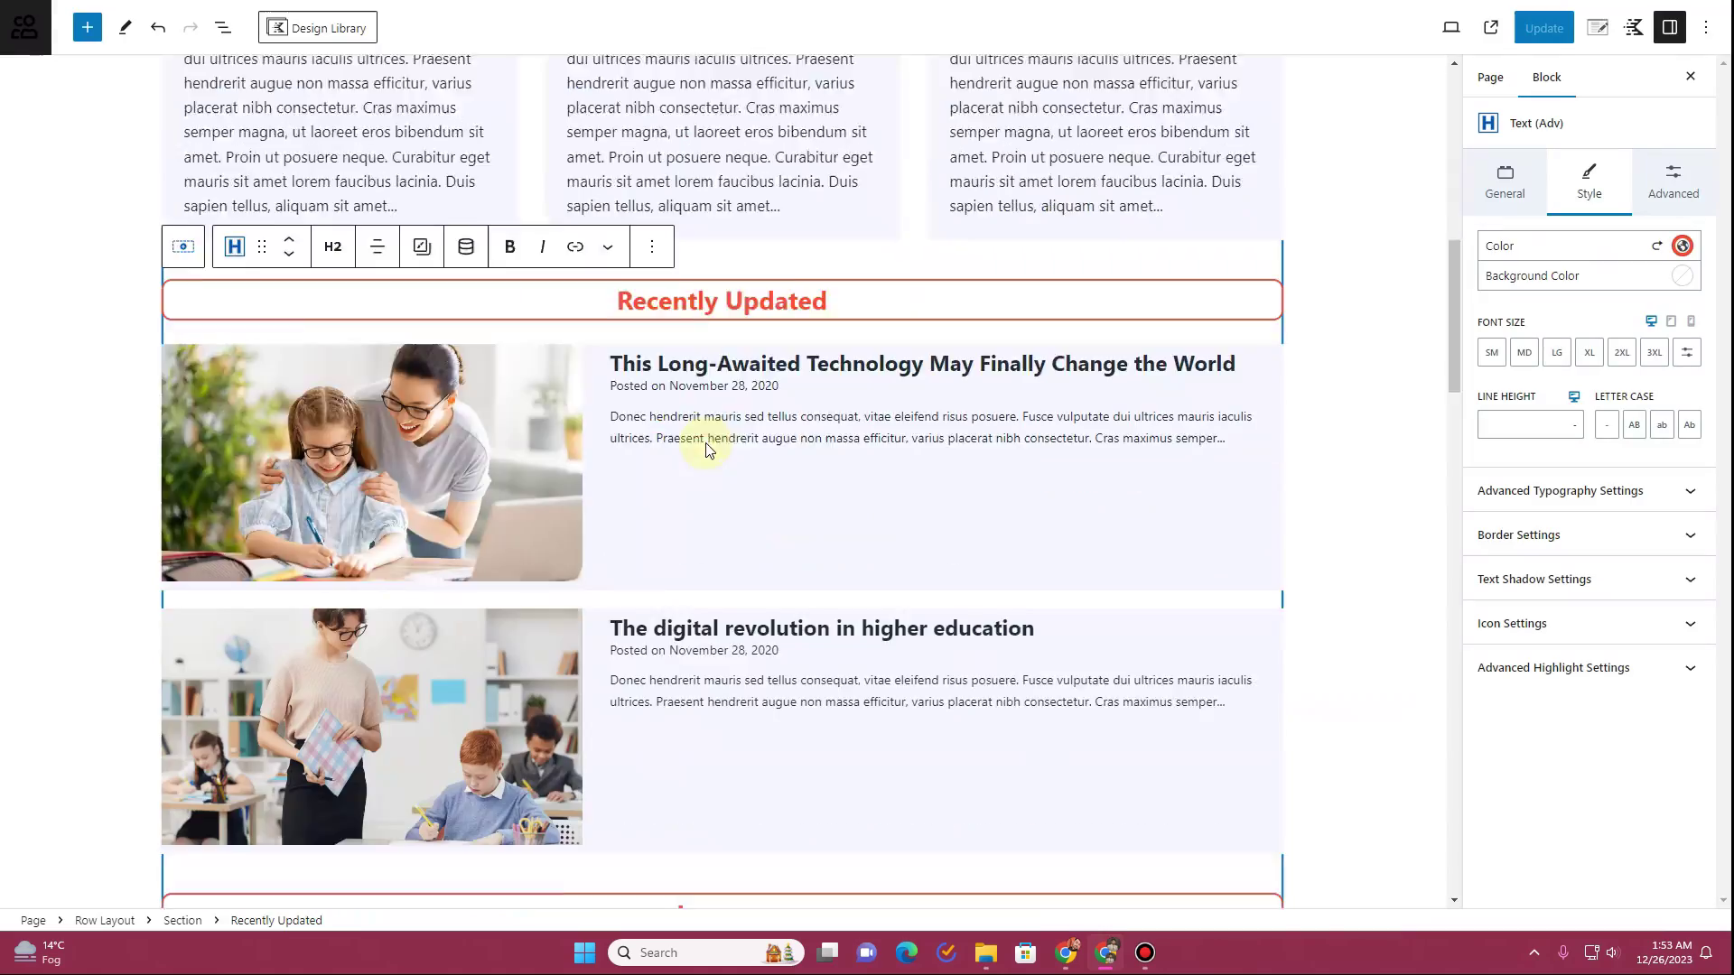
Delete the "Recently Updated" heading above the single-column post grid in the page editor
scroll(707, 449, down, 15)
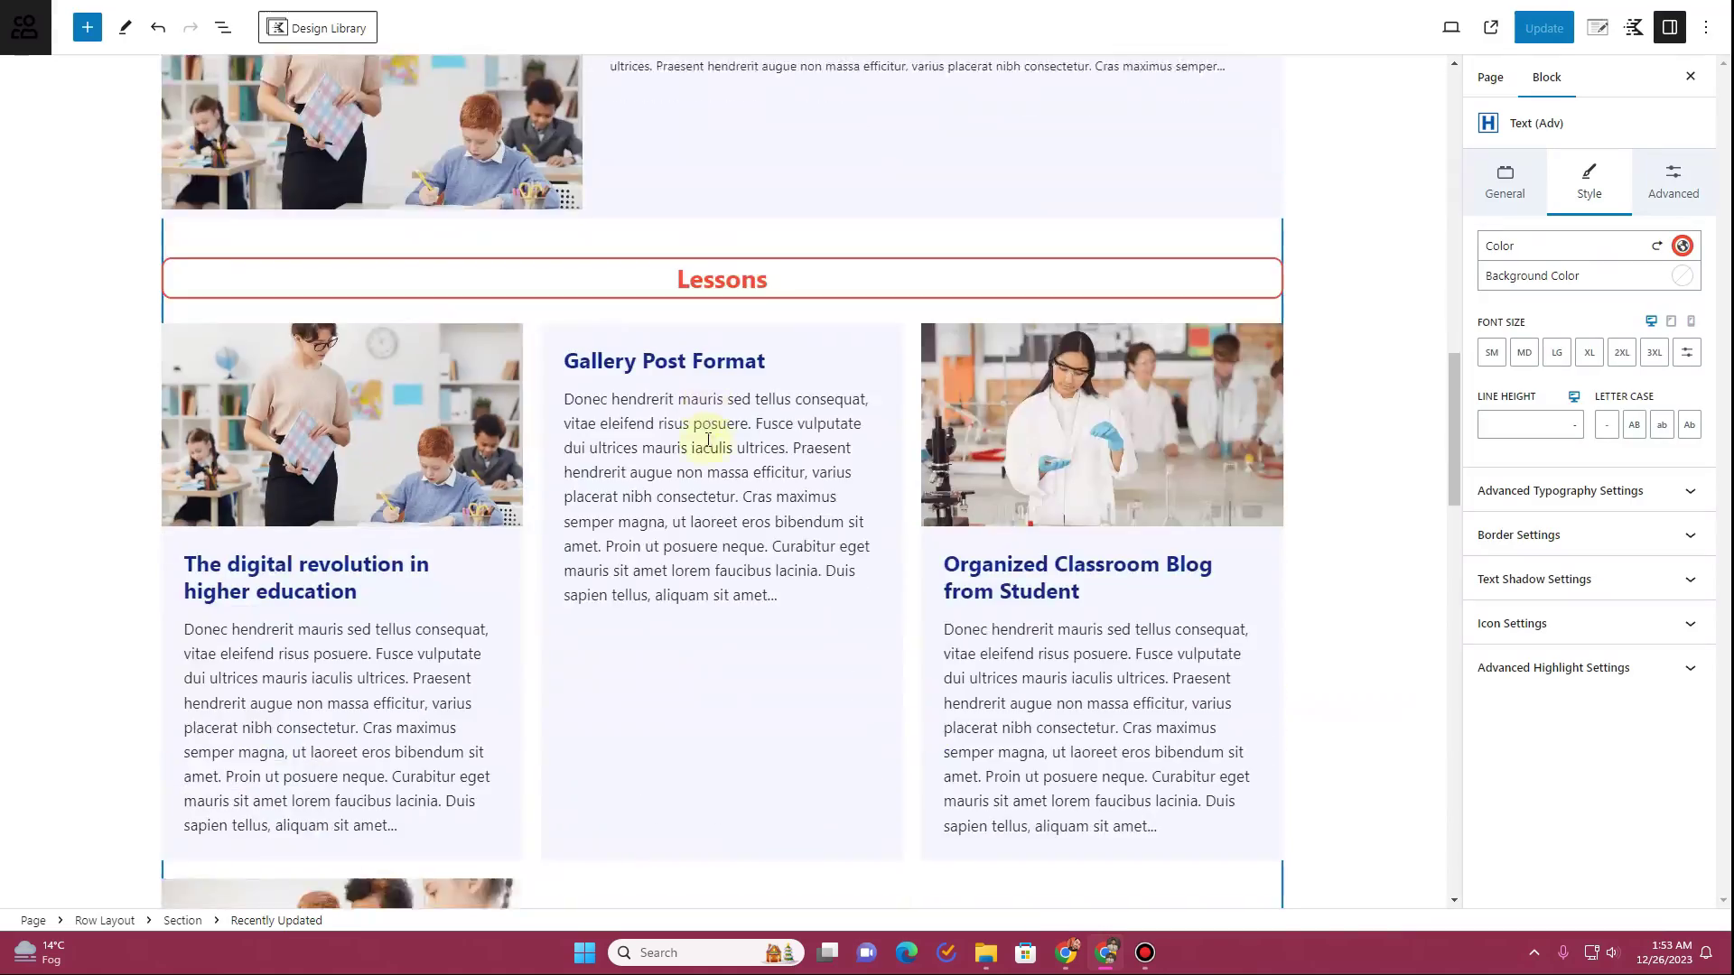
scroll(710, 449, up, 8)
scroll(710, 449, up, 10)
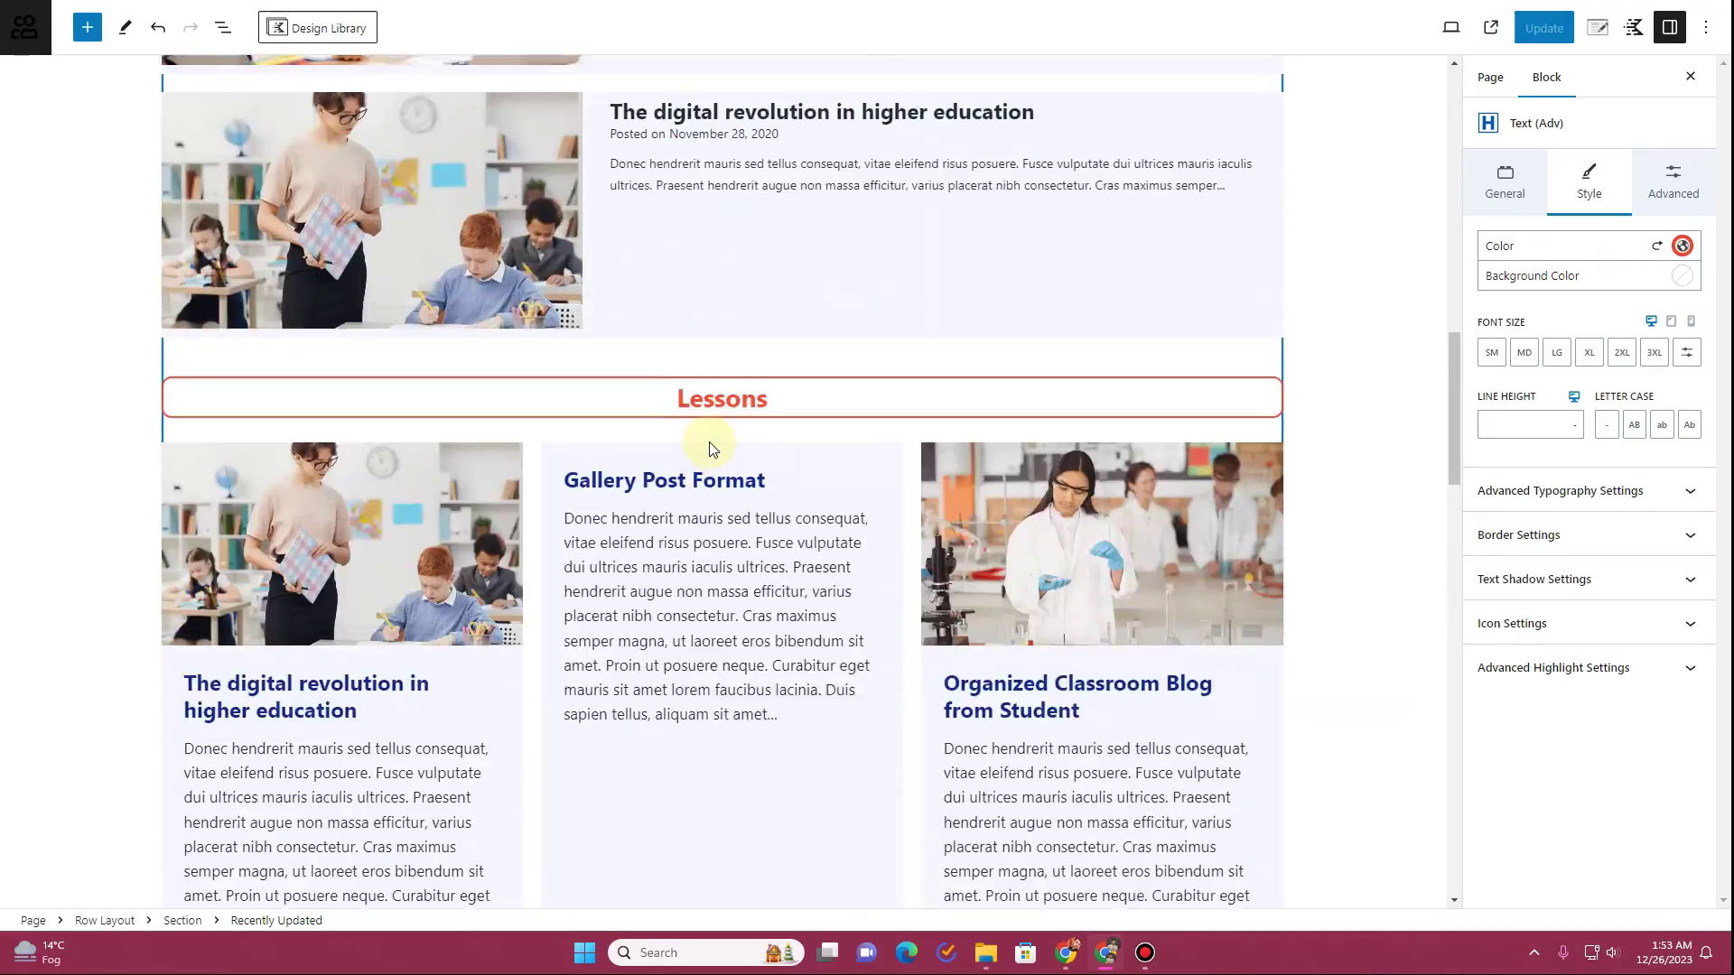
scroll(710, 448, down, 12)
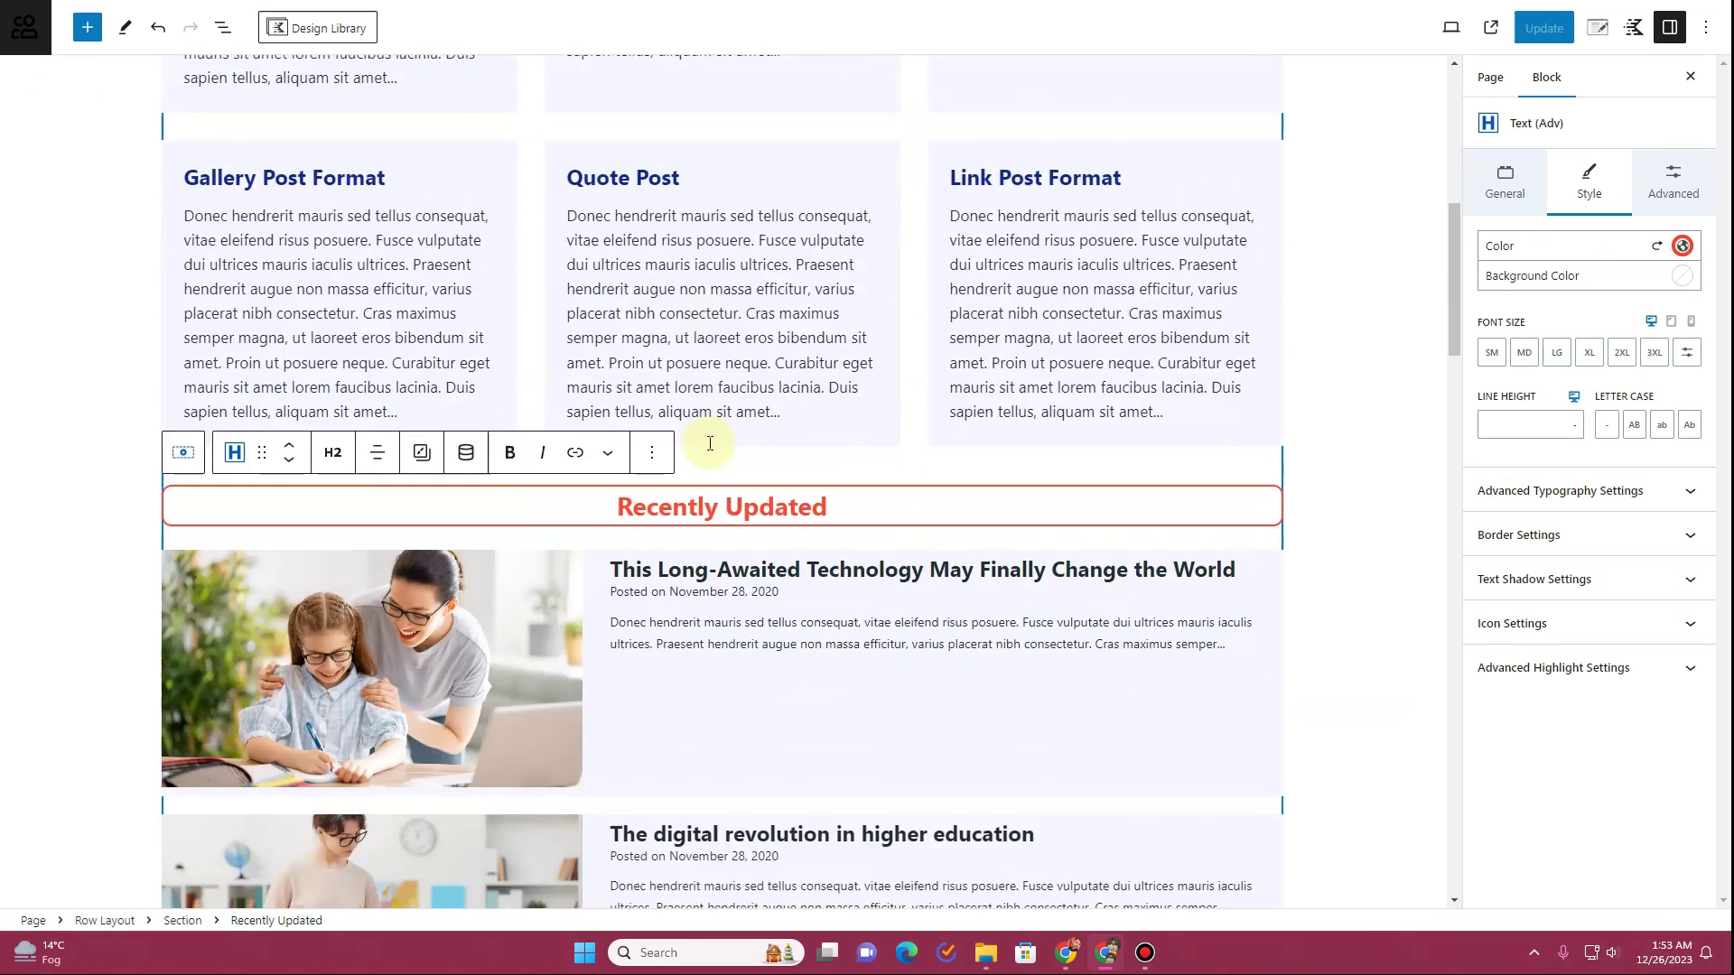
scroll(774, 438, up, 10)
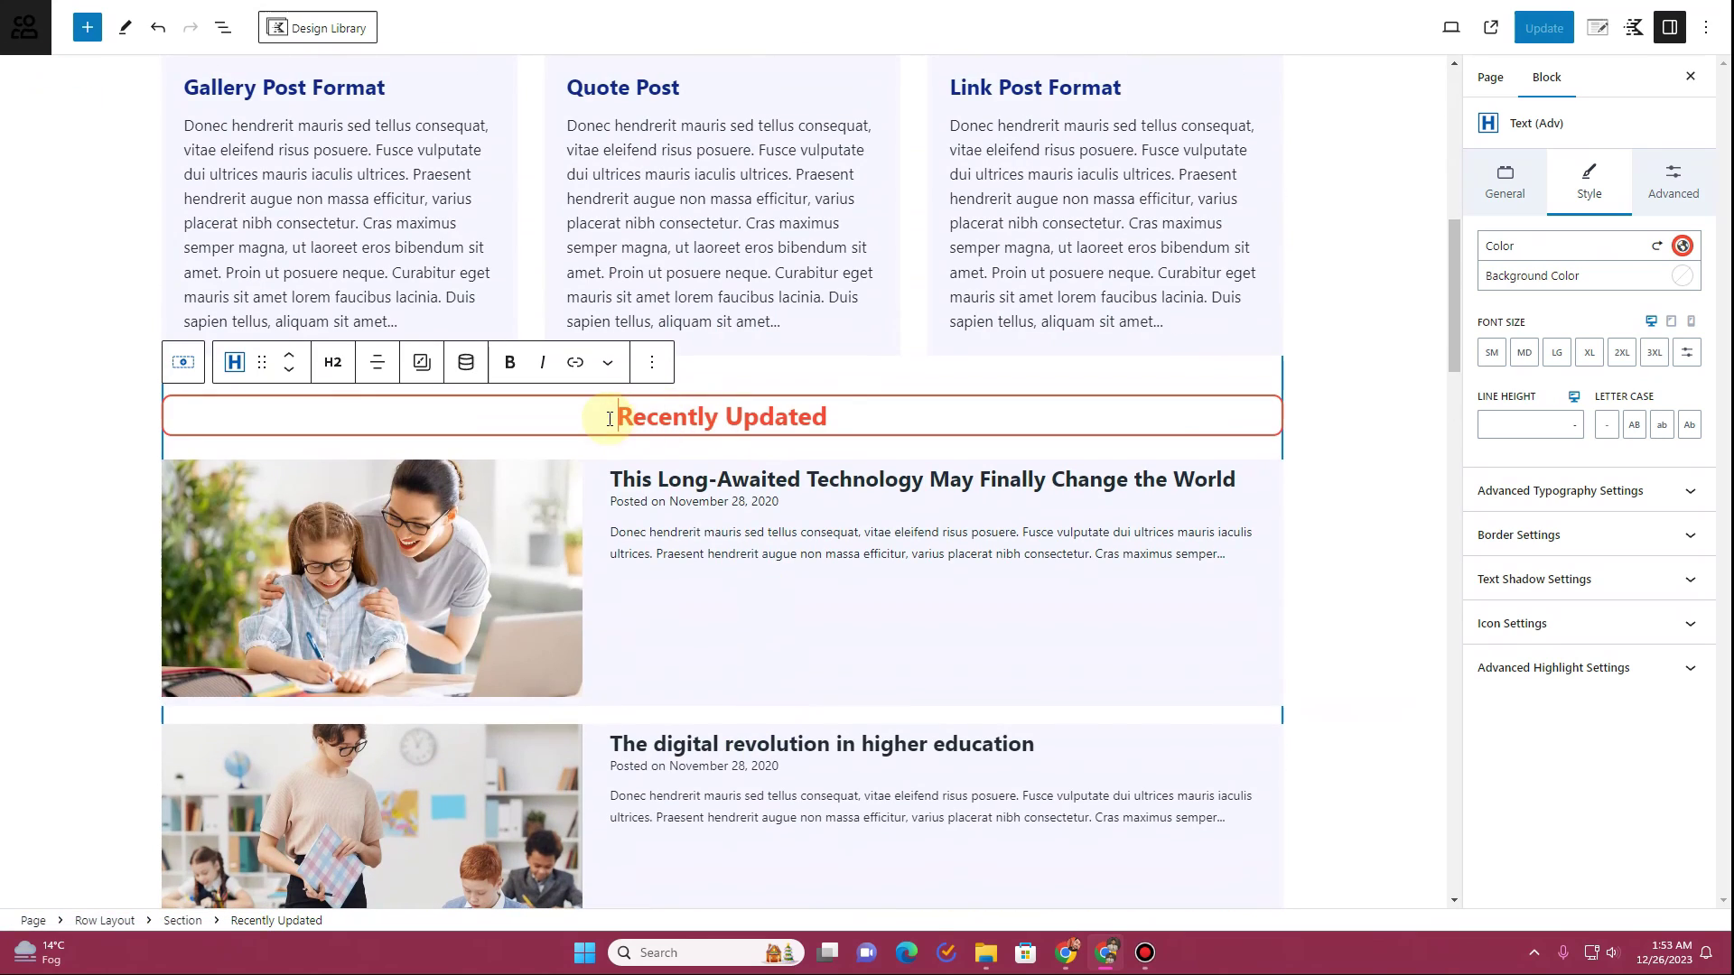
triple_click(612, 419)
click(542, 411)
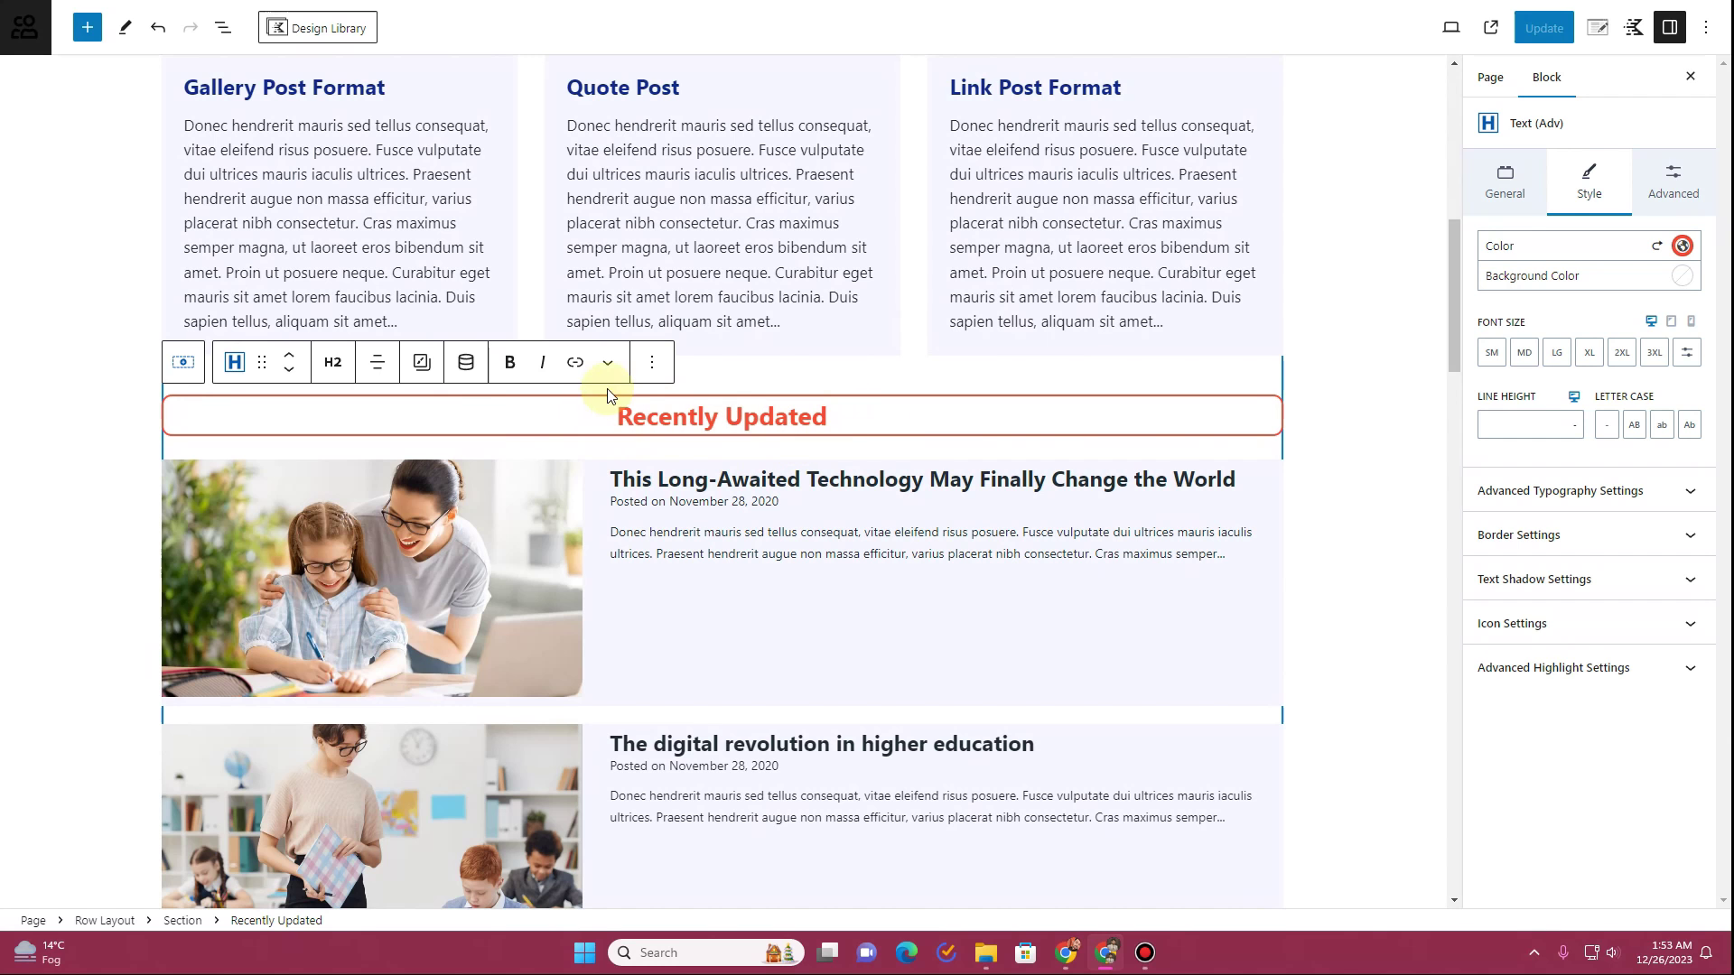
click(654, 366)
click(774, 801)
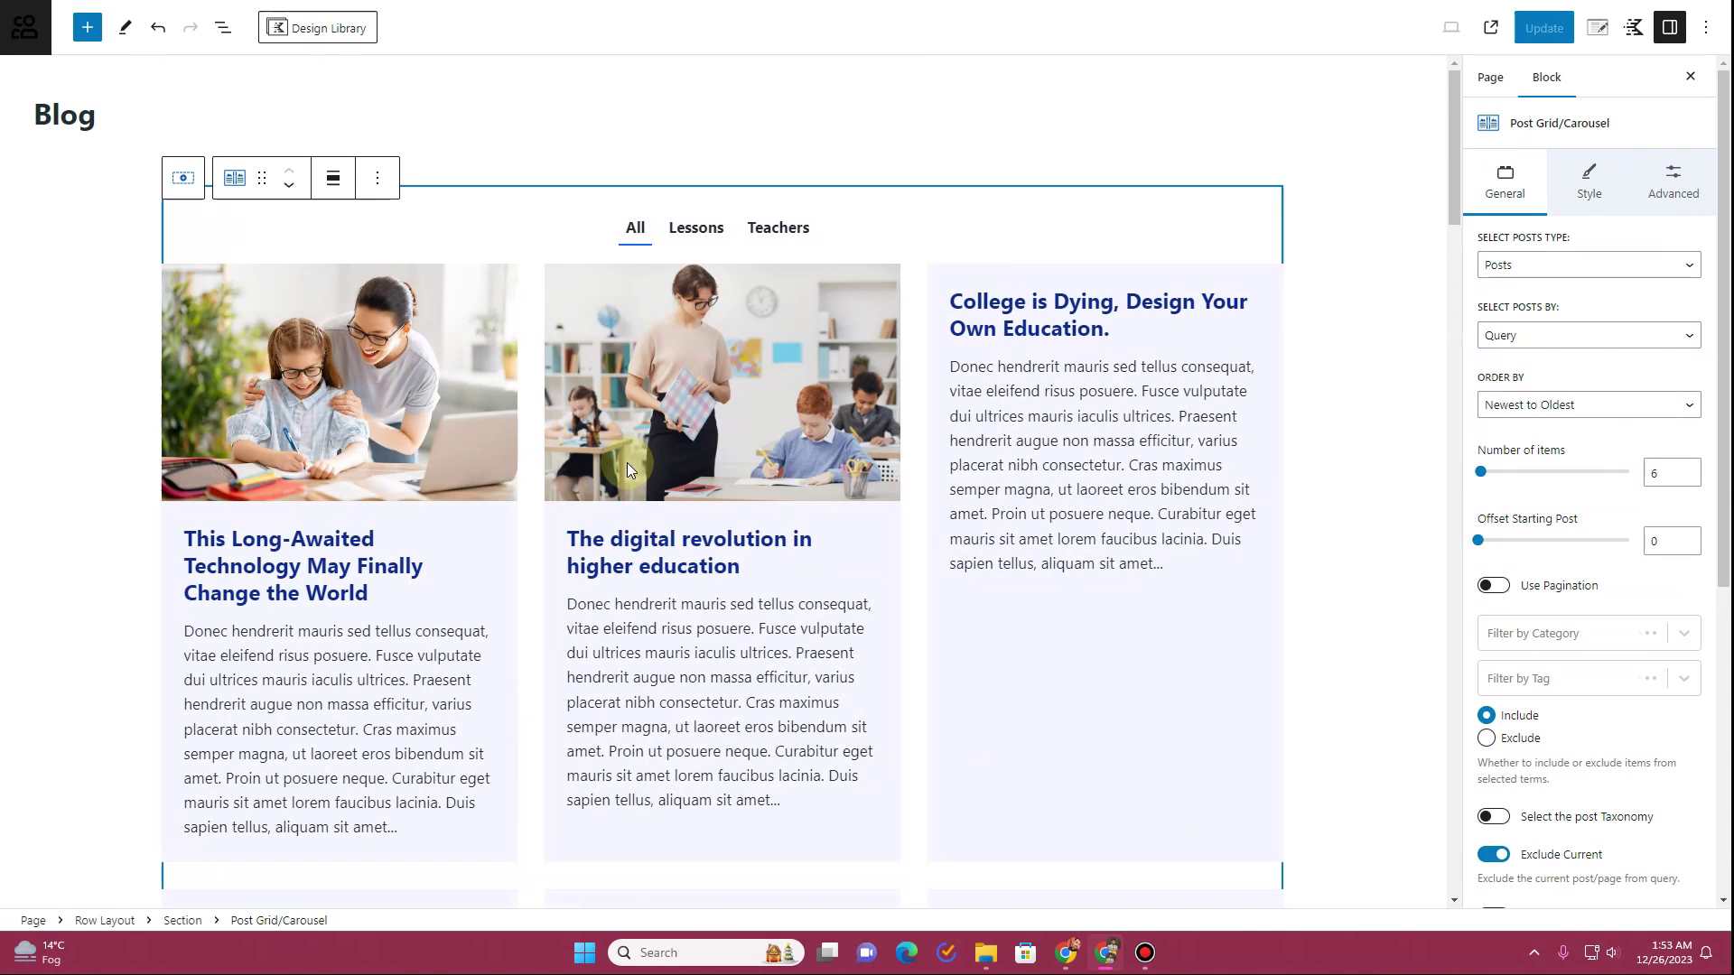
Add an empty block directly before the single-column post grid
scroll(648, 484, down, 10)
click(800, 529)
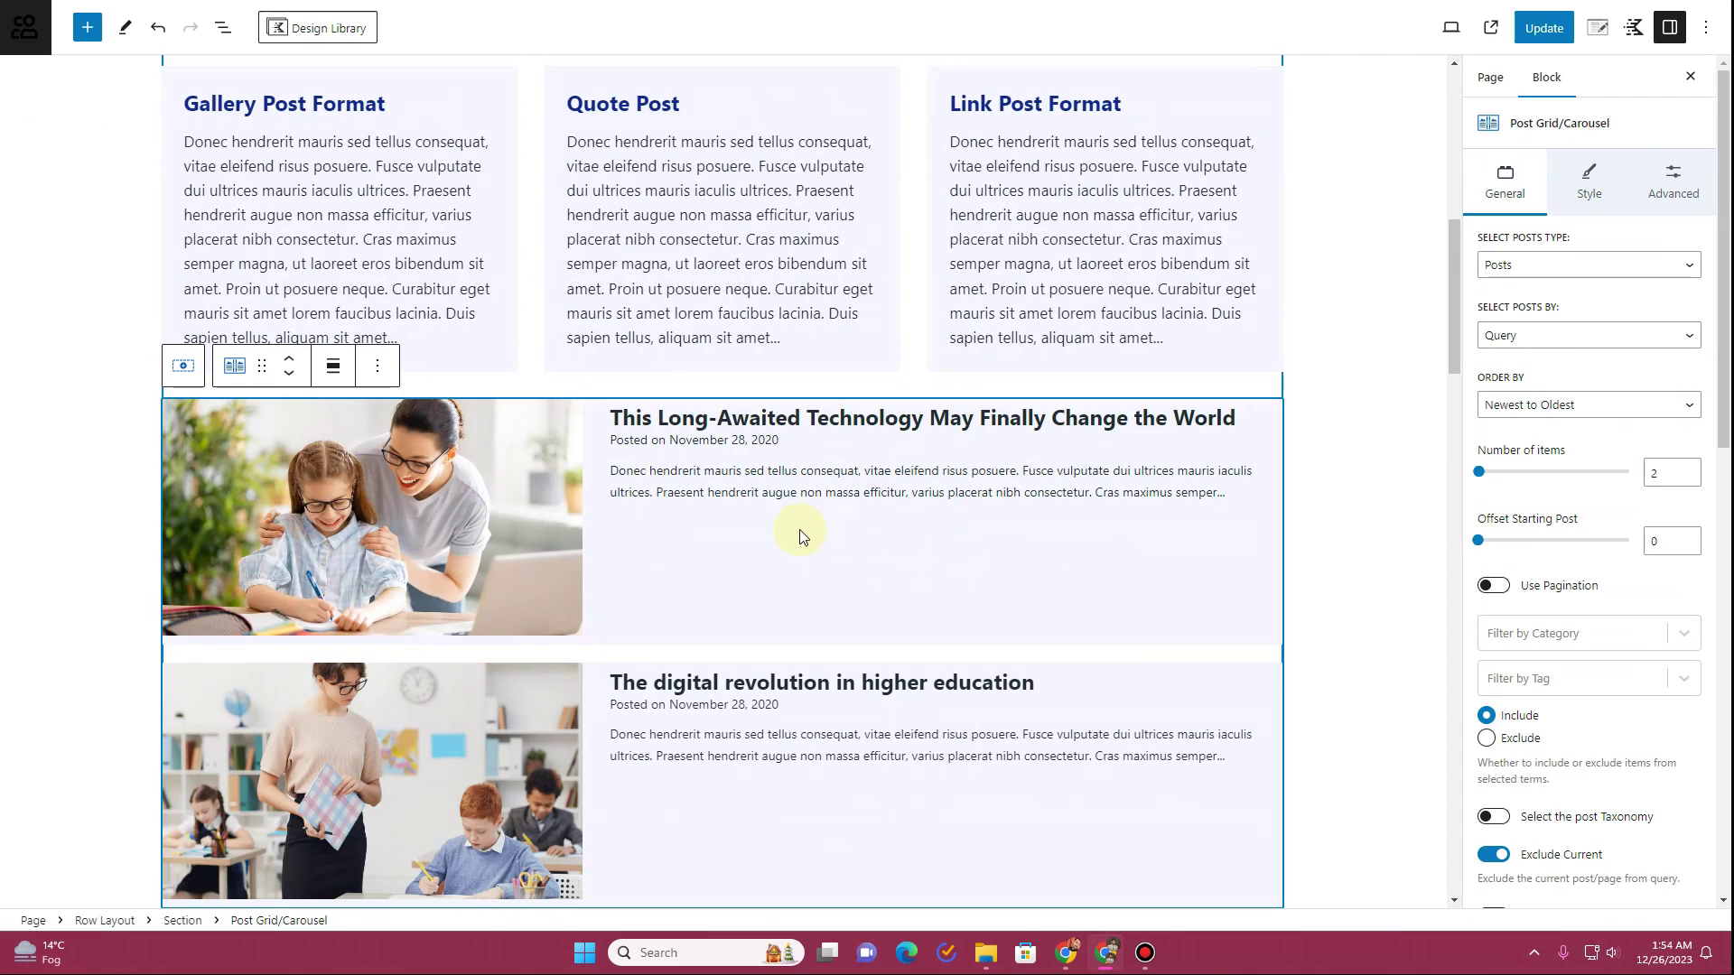
click(378, 367)
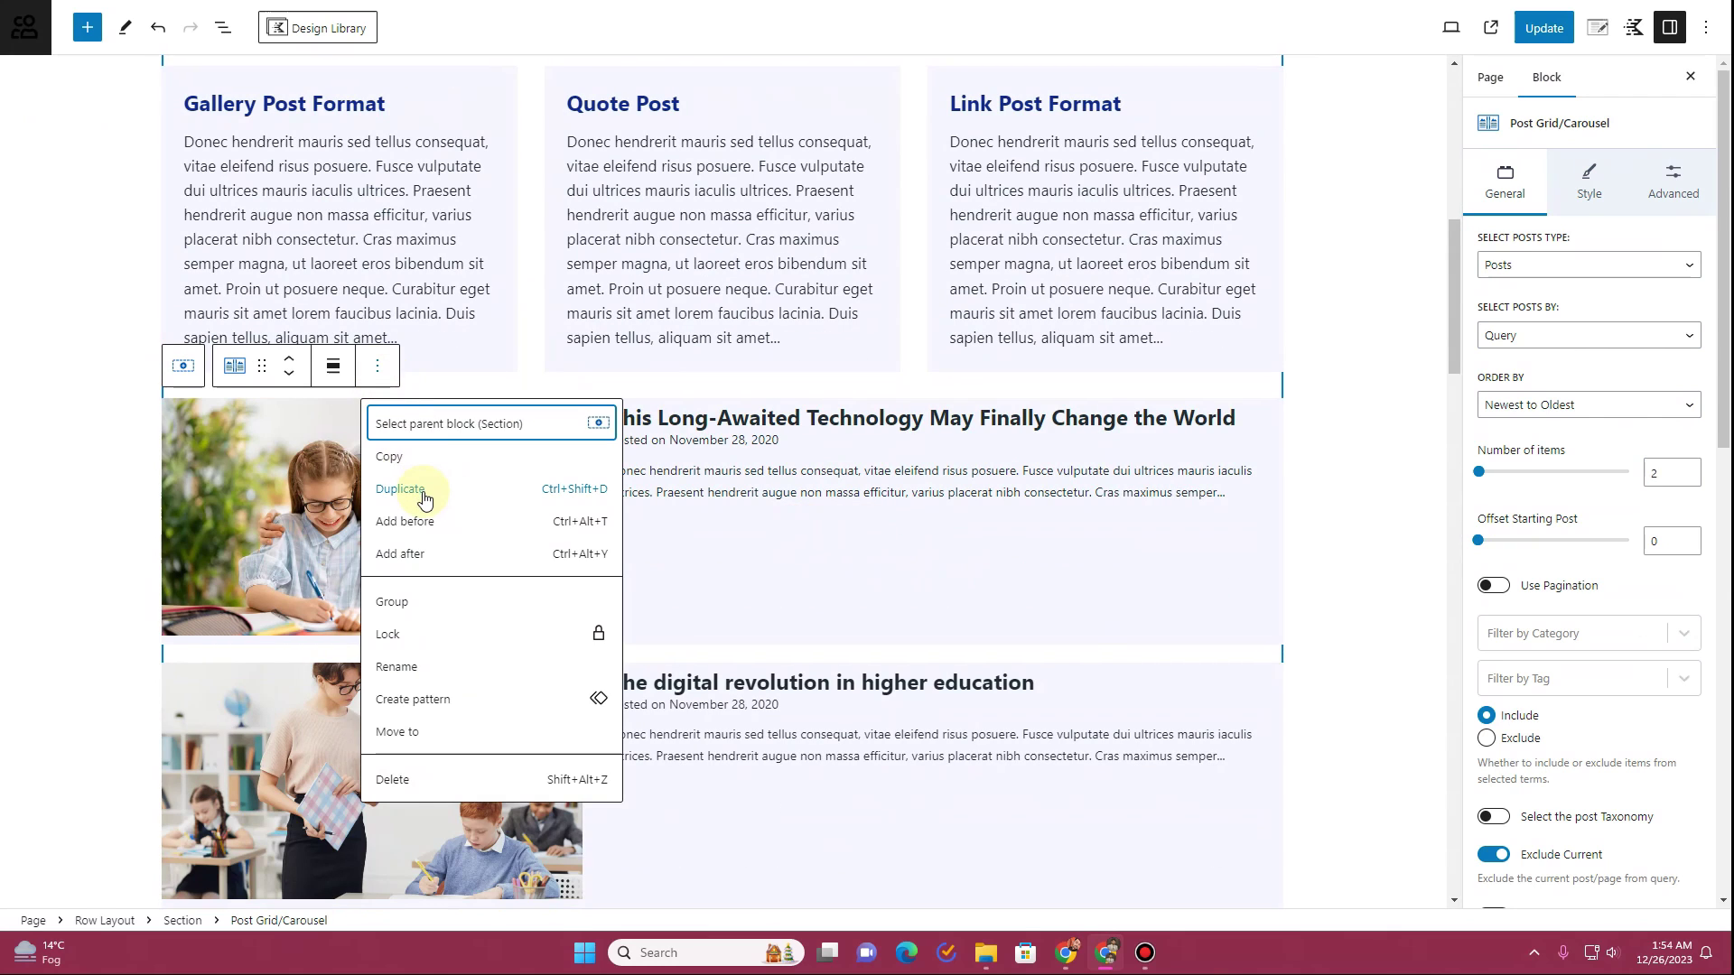
click(424, 519)
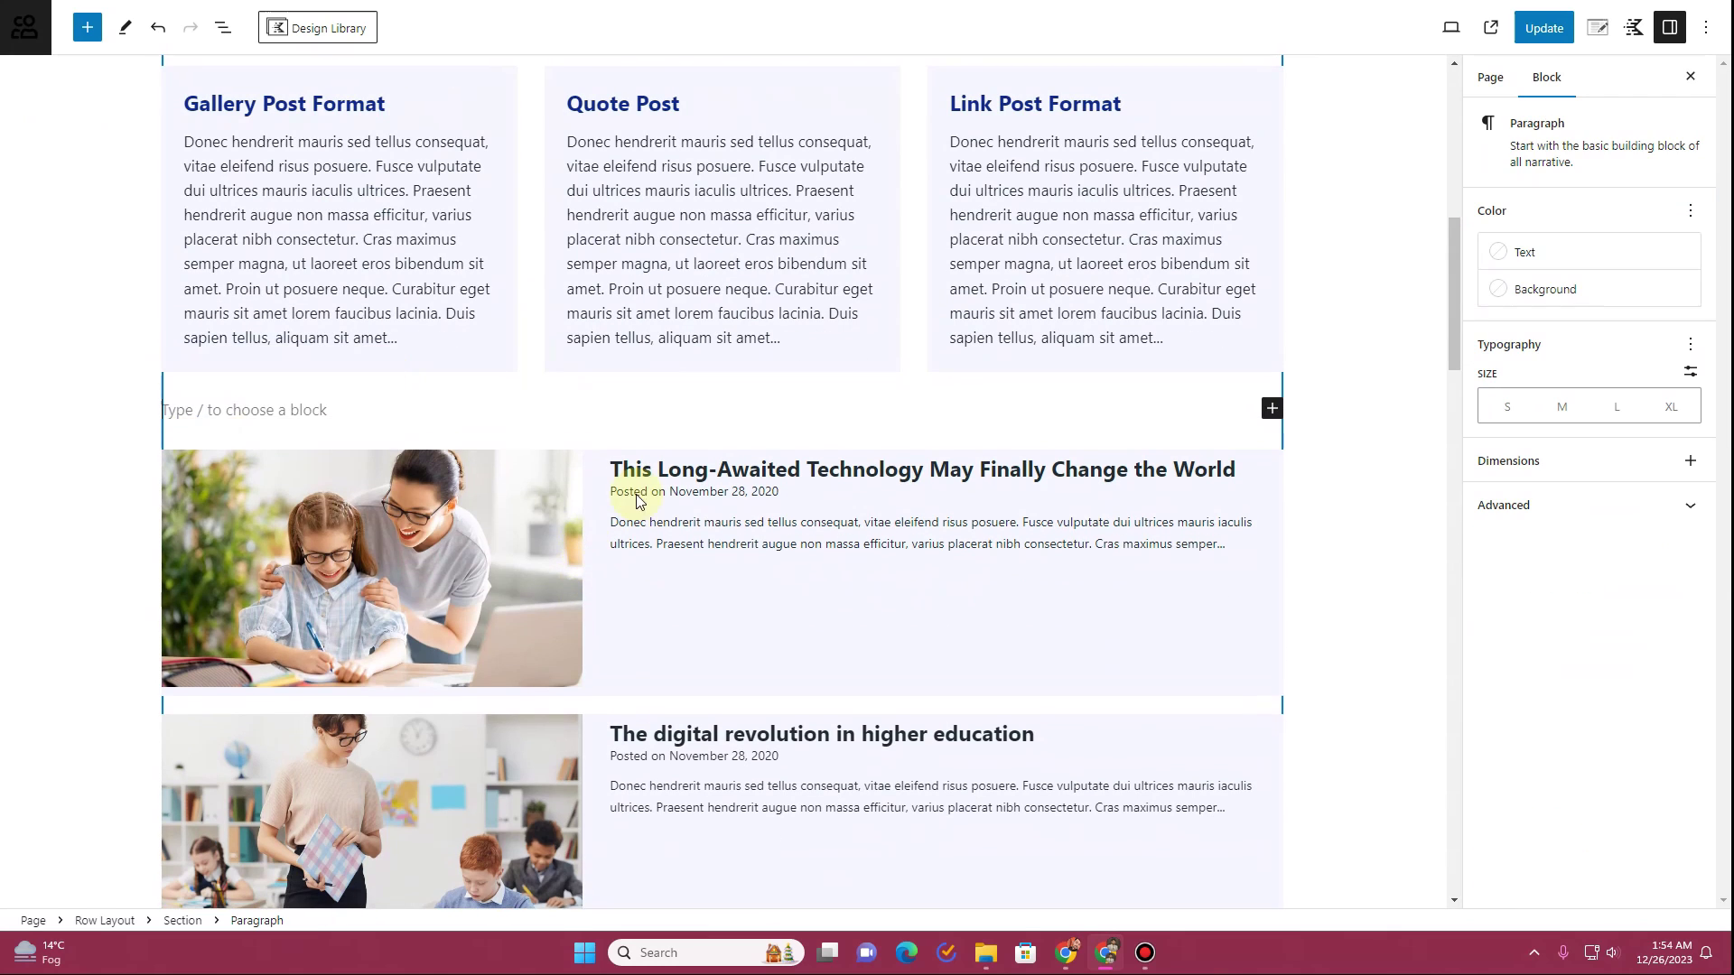
Try an Icon List block in the empty spot above the single-column post grid and undo its insertion
click(1270, 411)
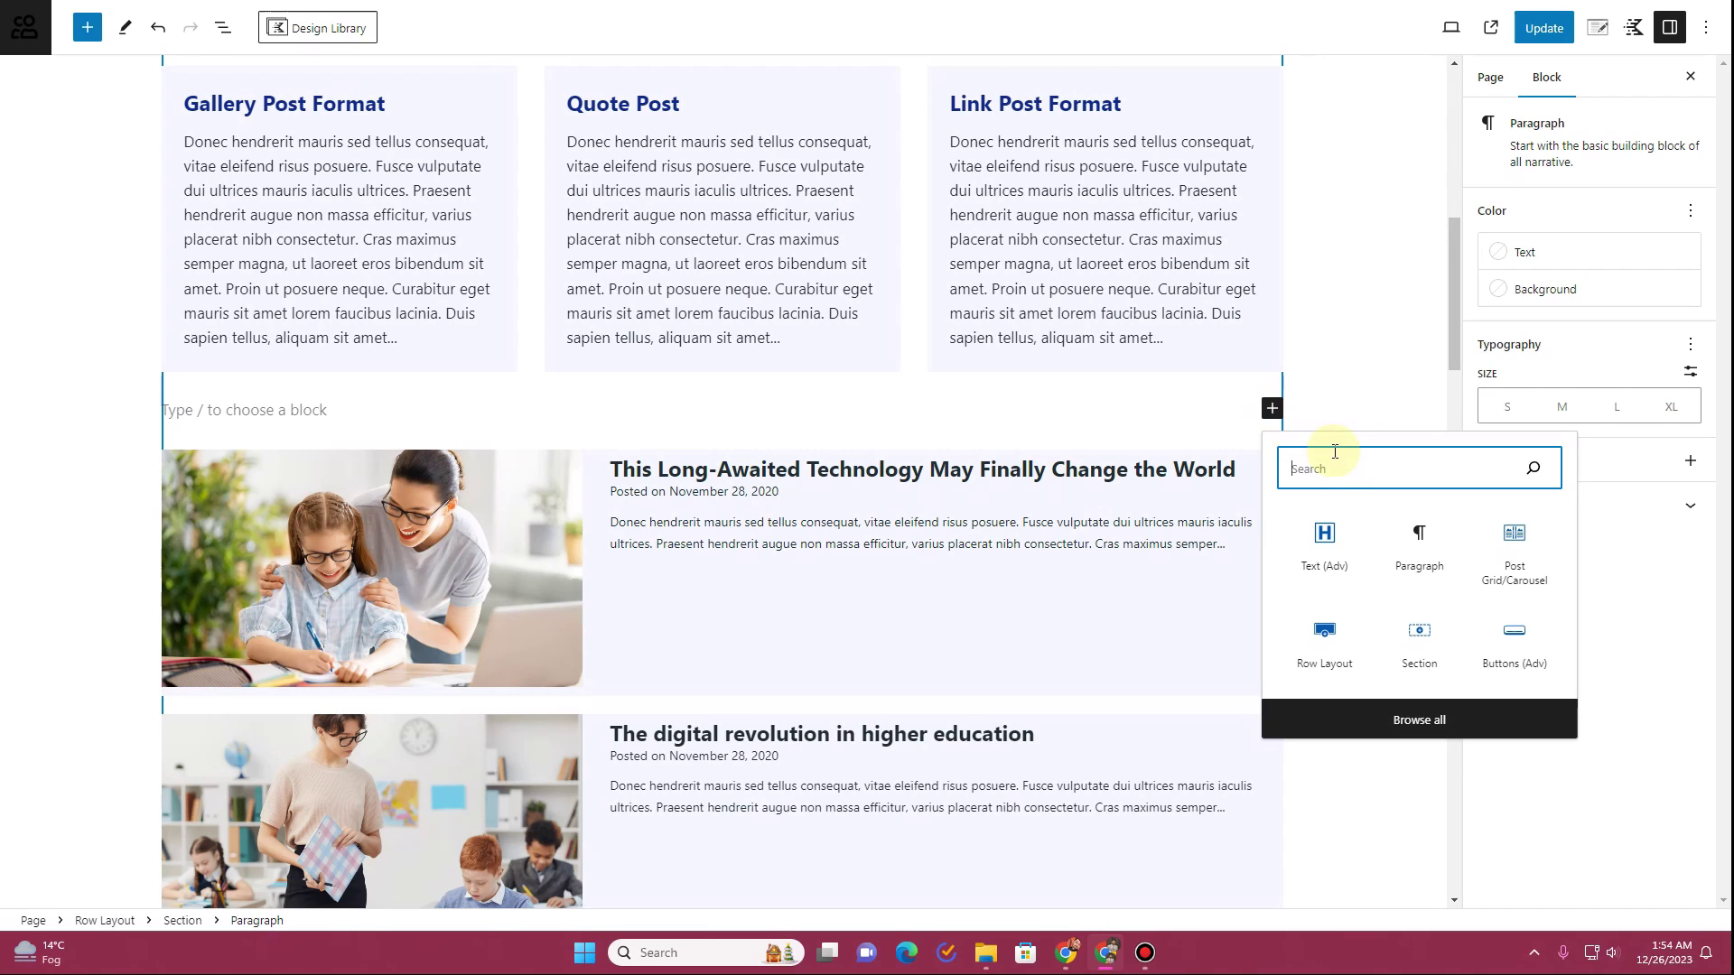
text(icon)
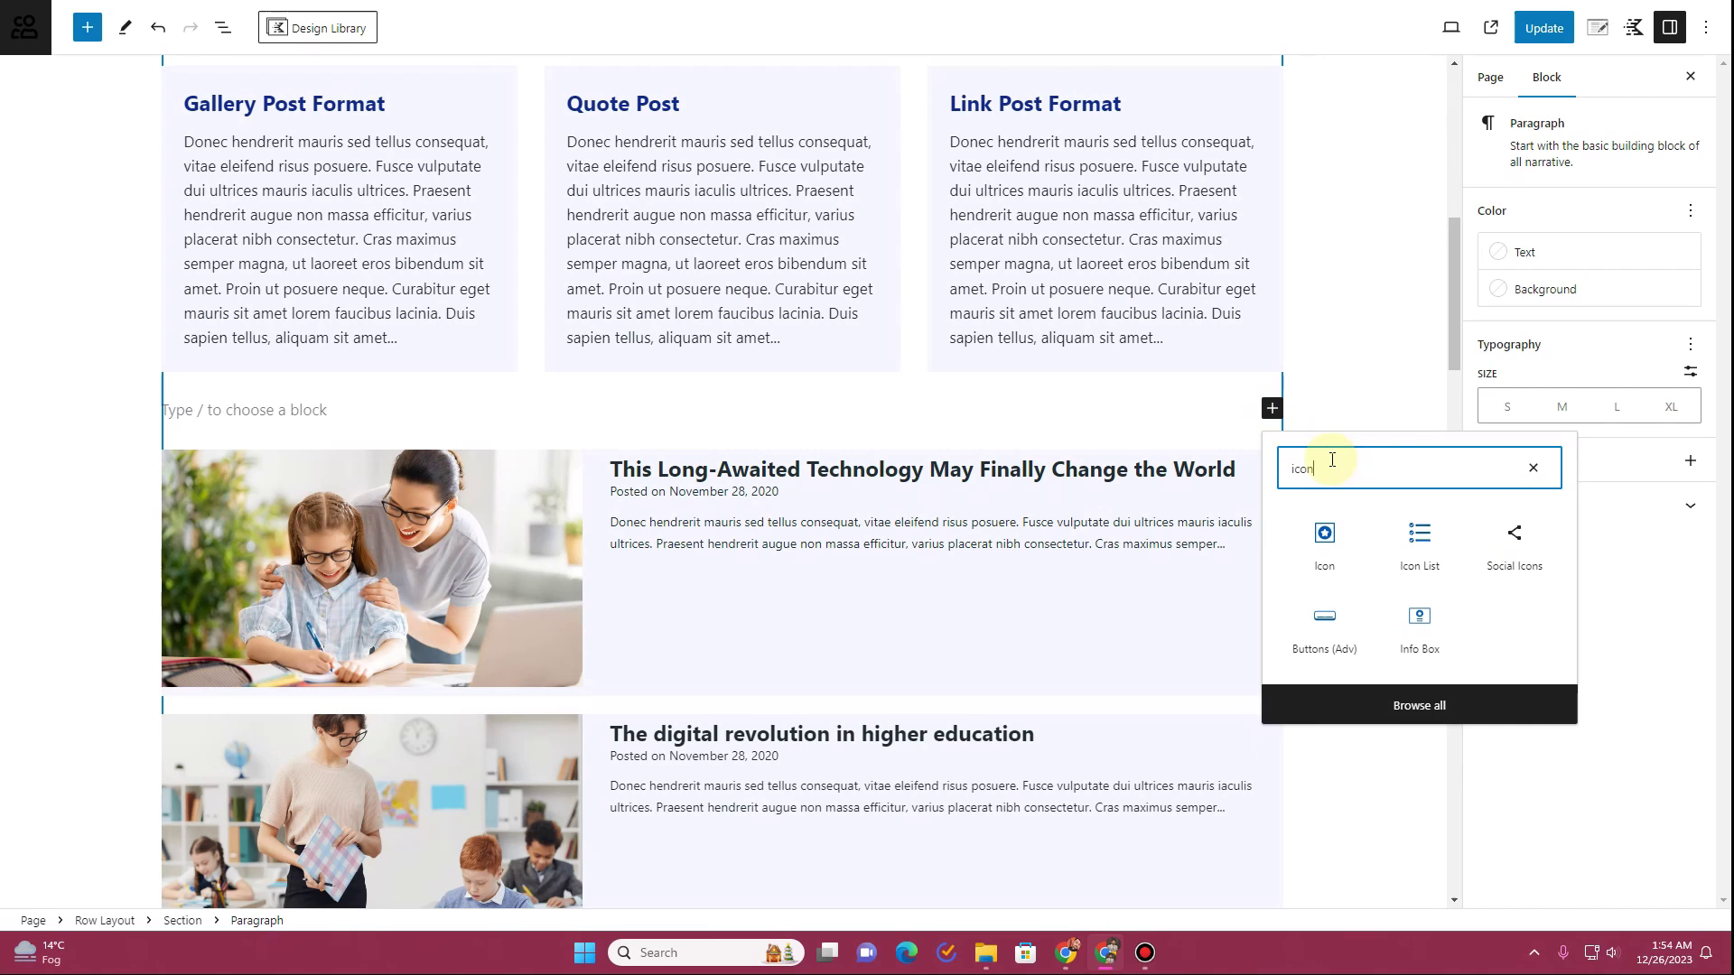
click(1430, 561)
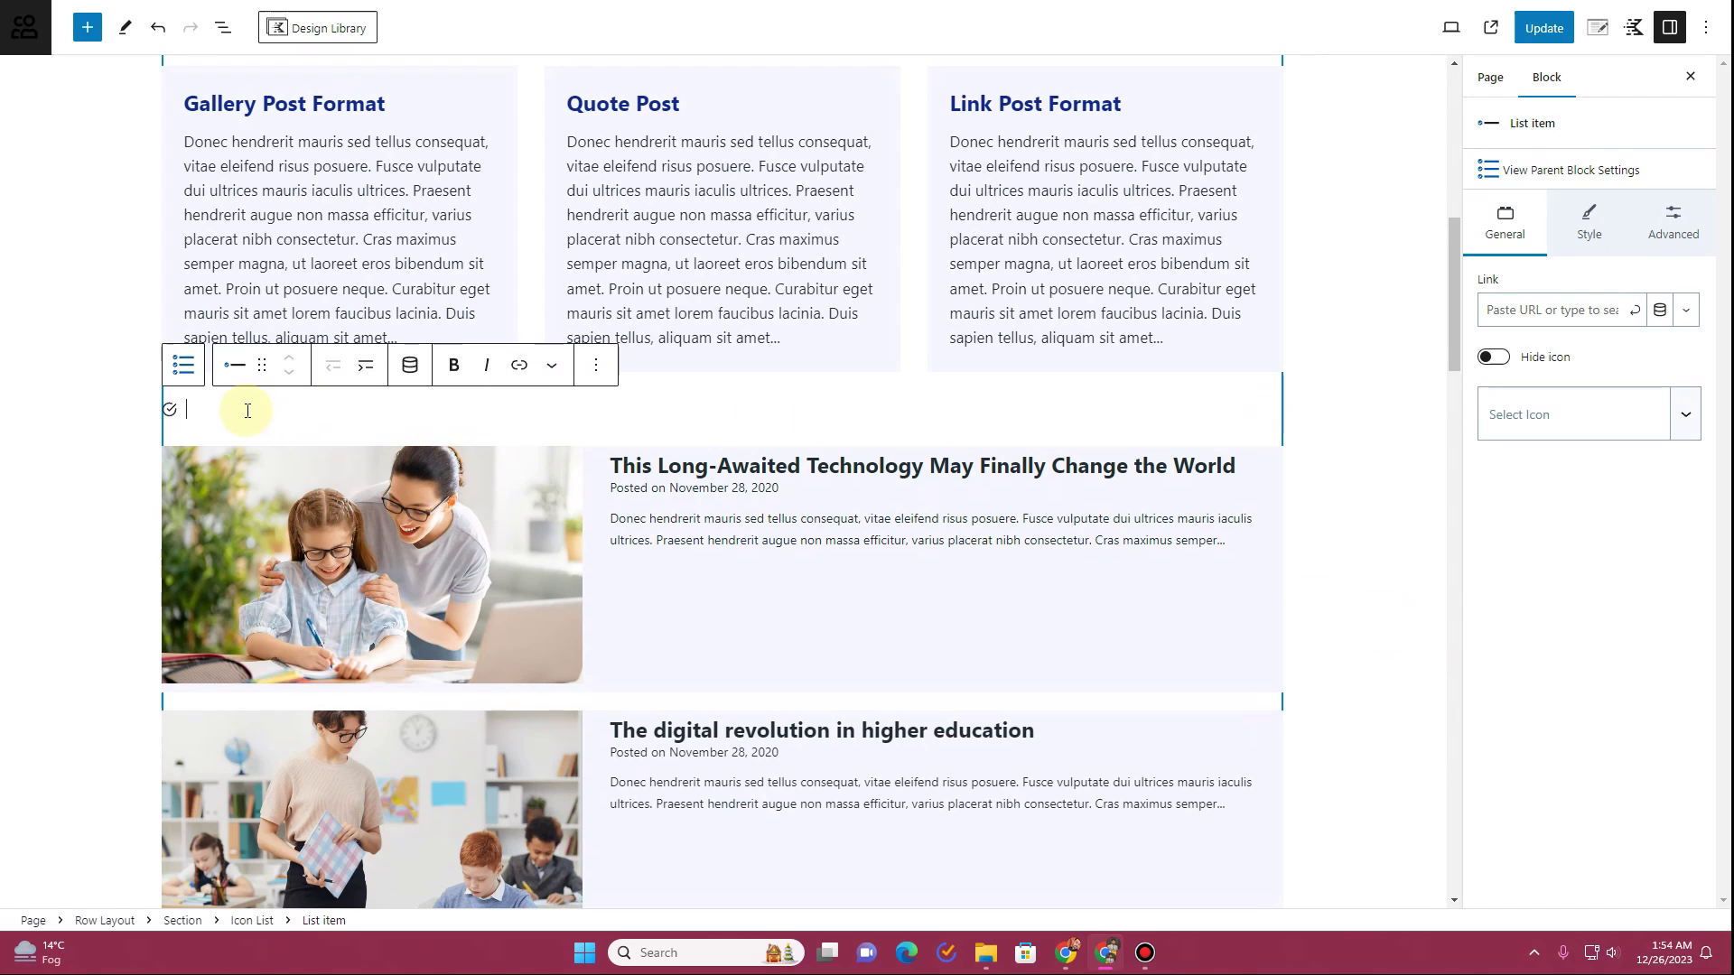
key(ctrl+z)
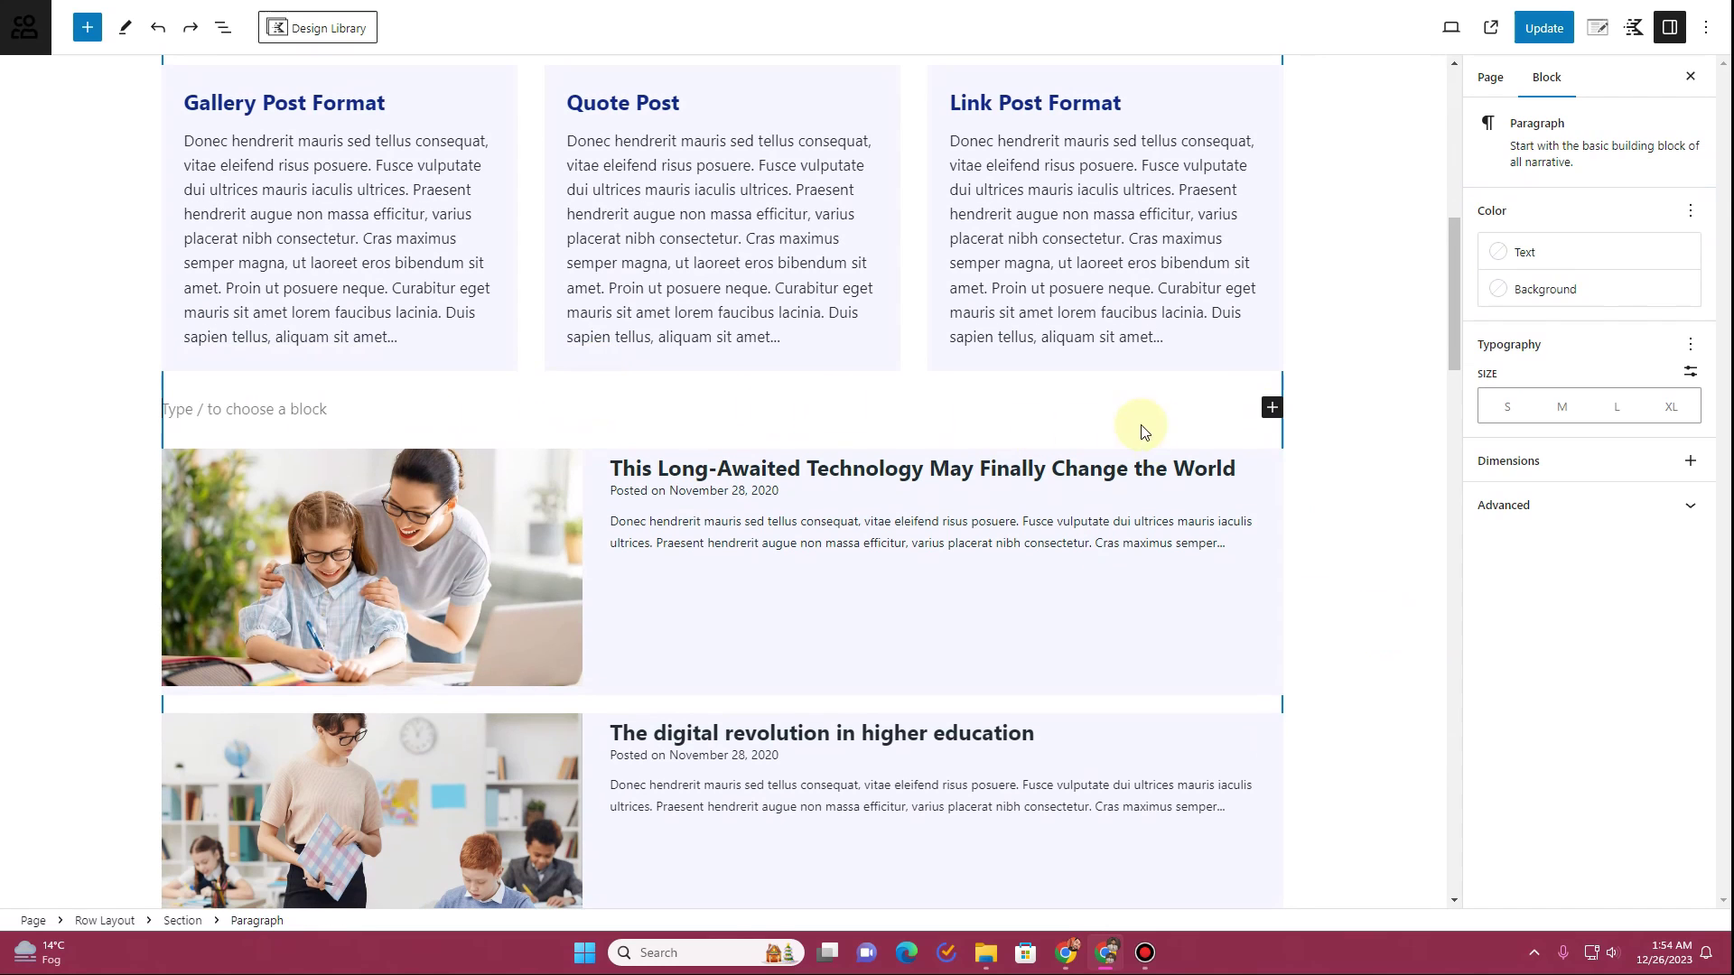
Insert an Info Box block above the single-column post grid and try its icon-beside-text and overlapping-icon layout presets
click(1273, 408)
text(icon)
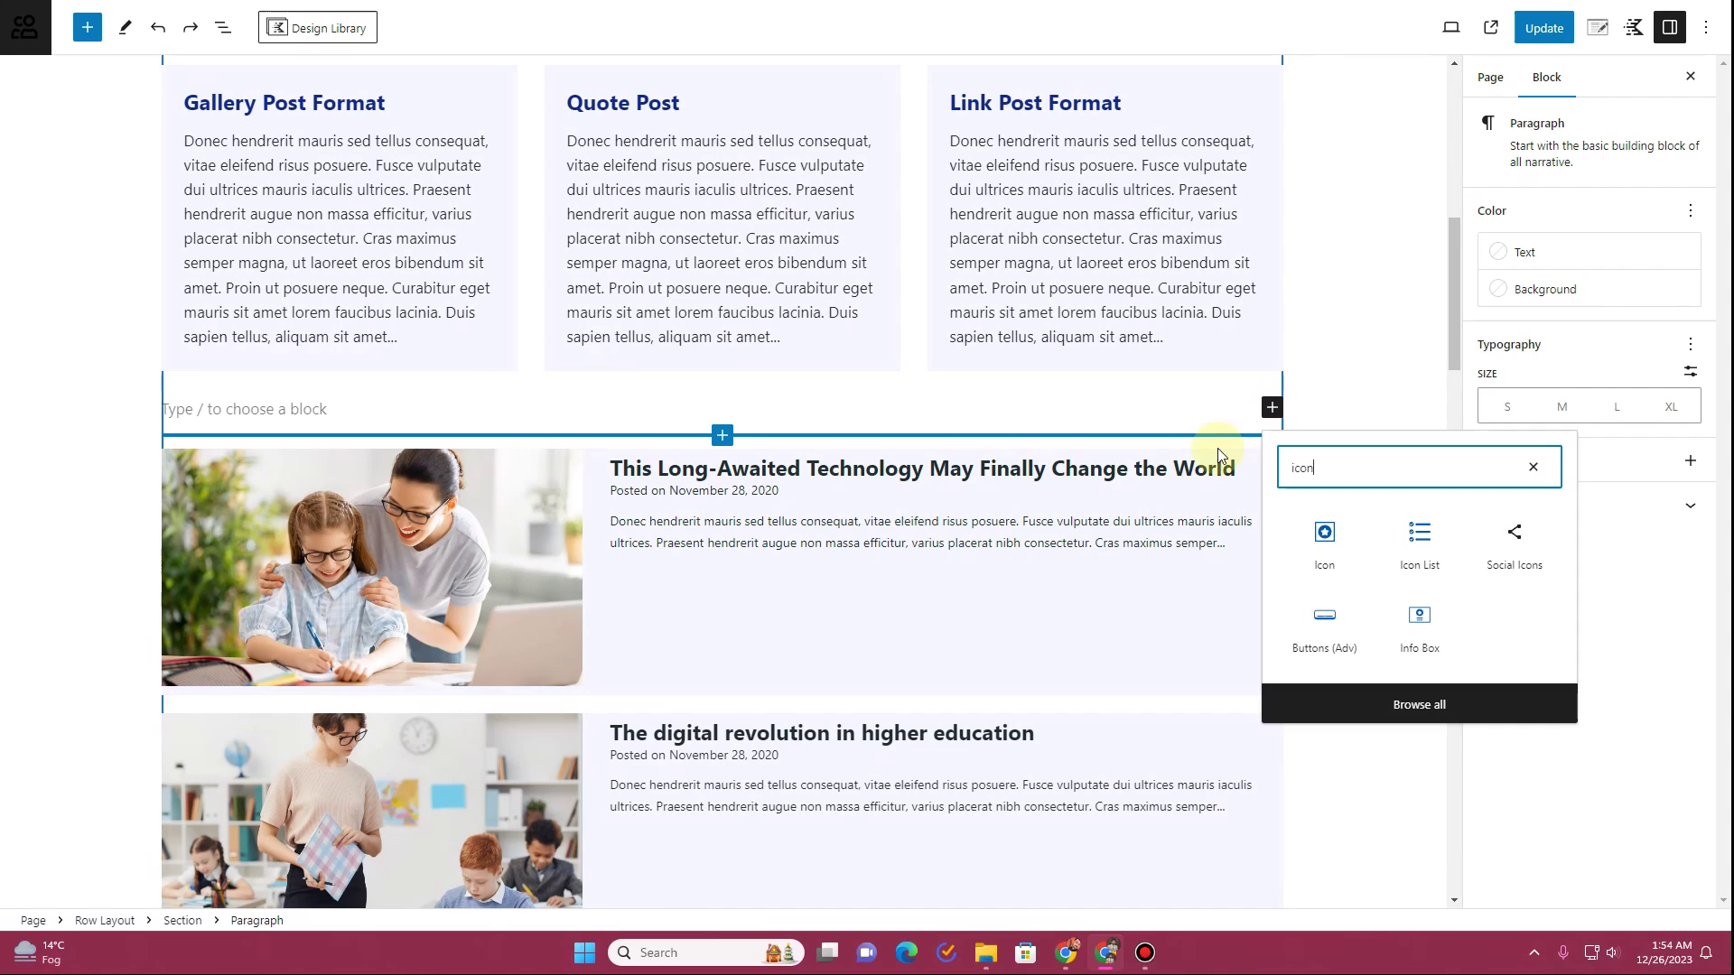
click(1419, 621)
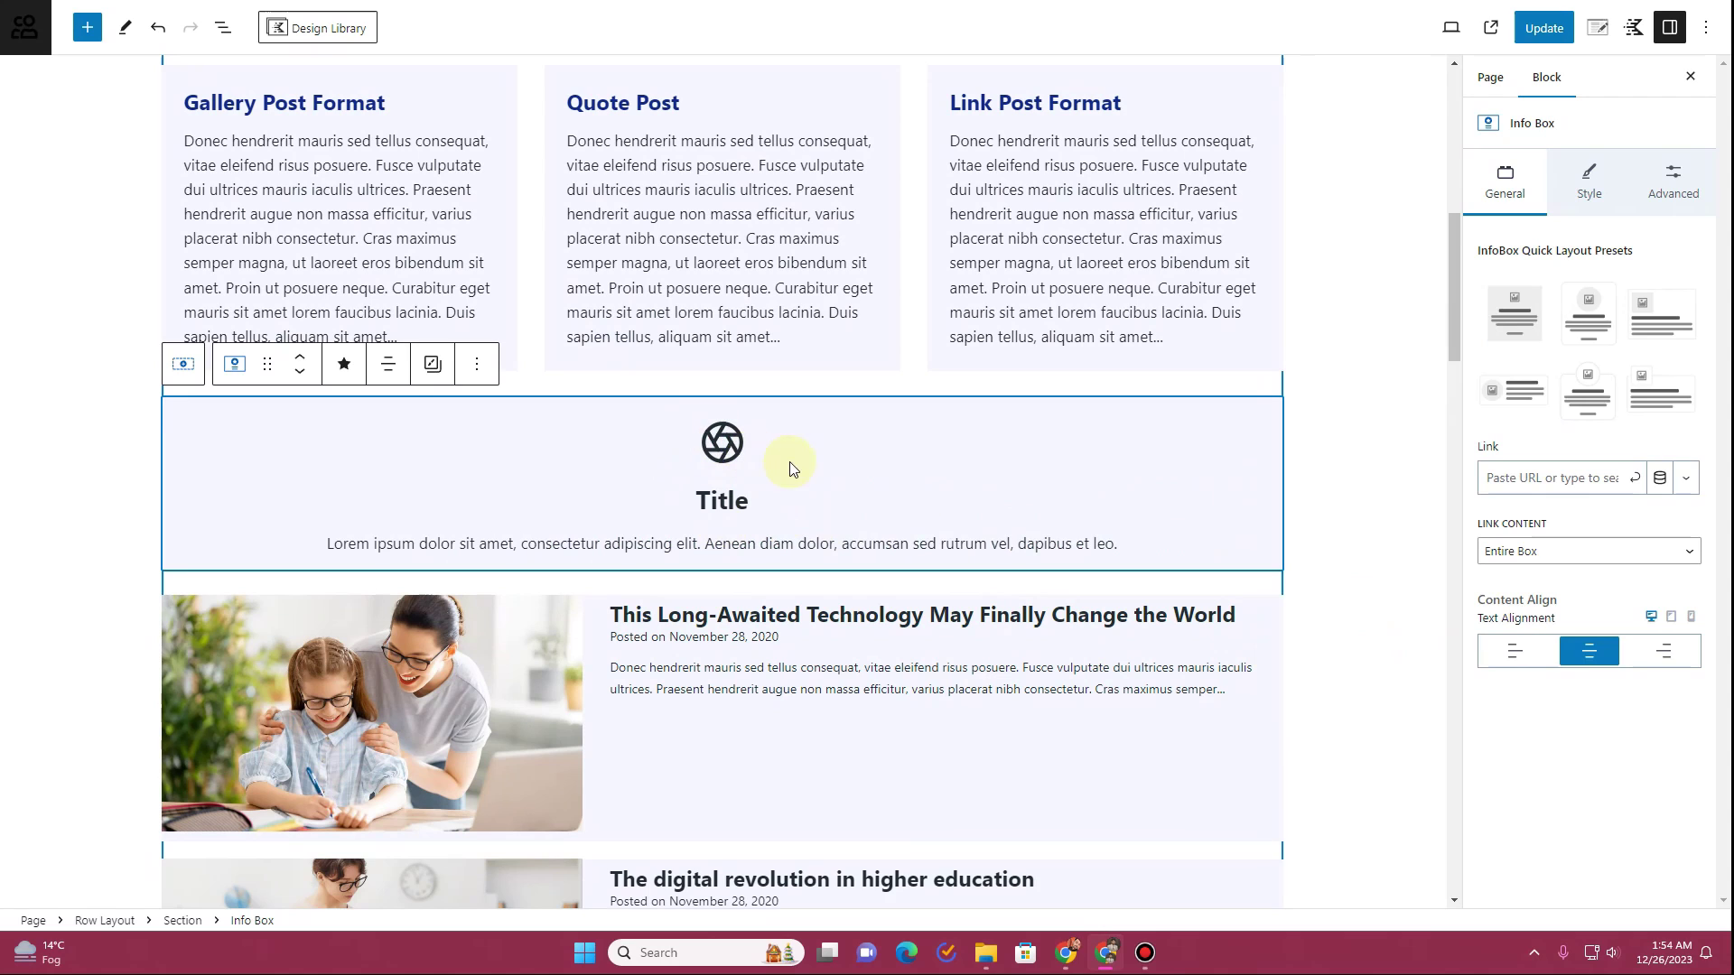
click(1530, 401)
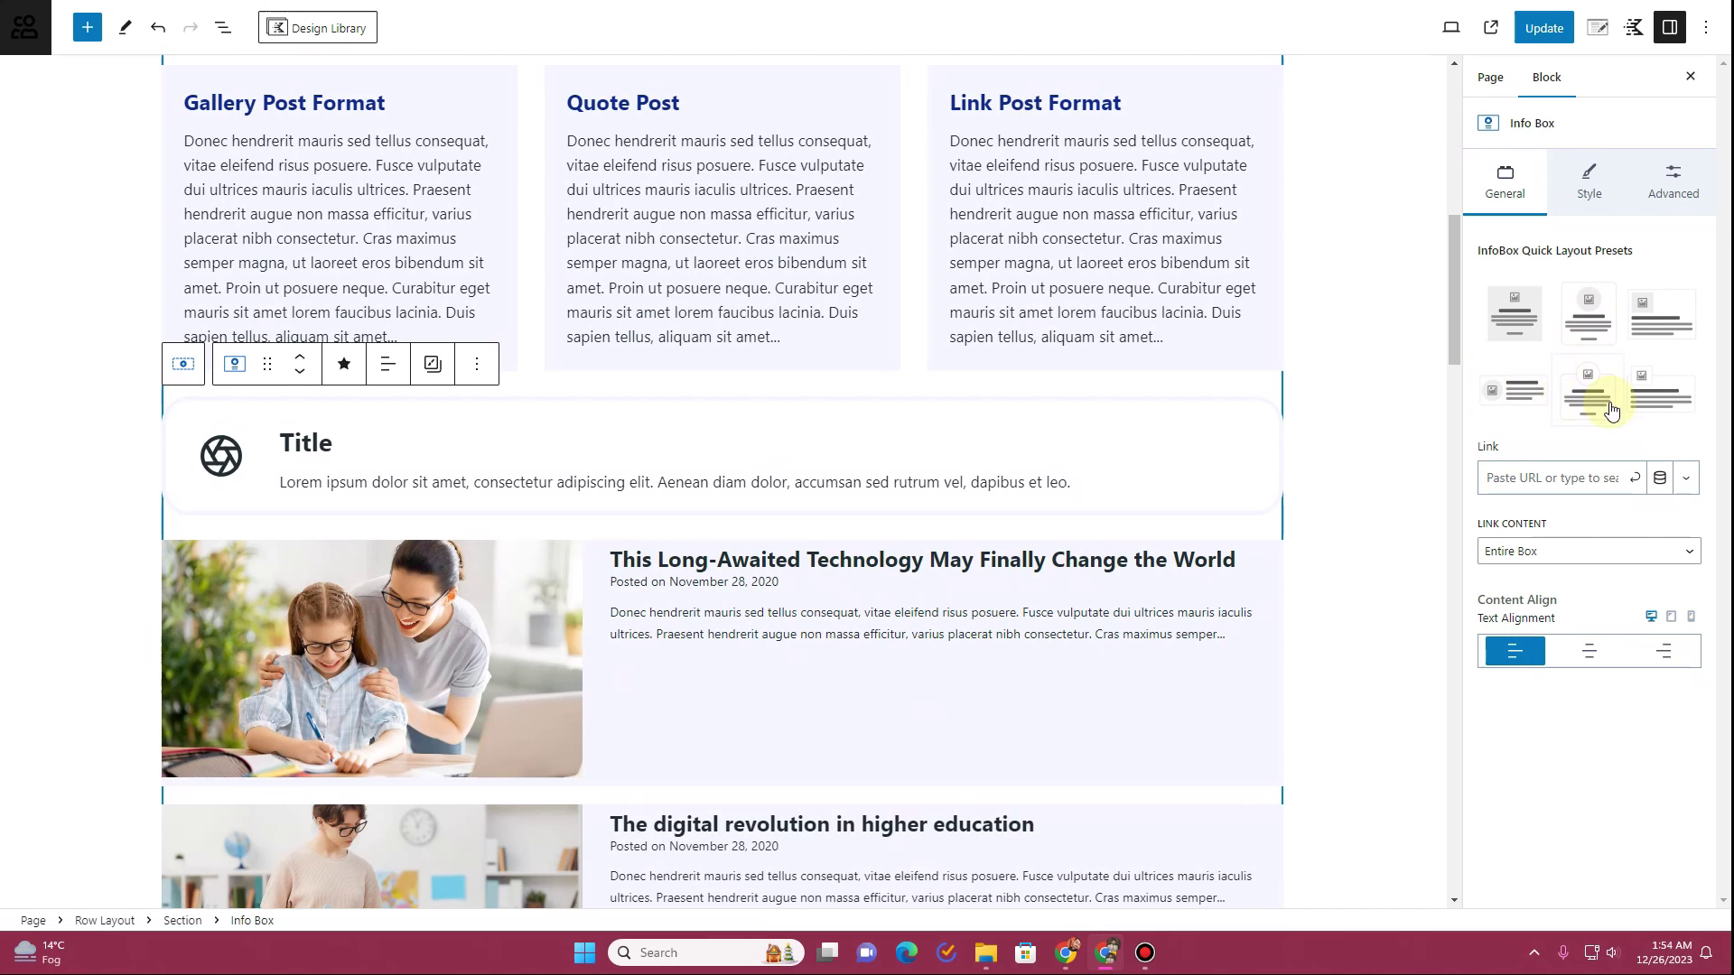
click(1661, 390)
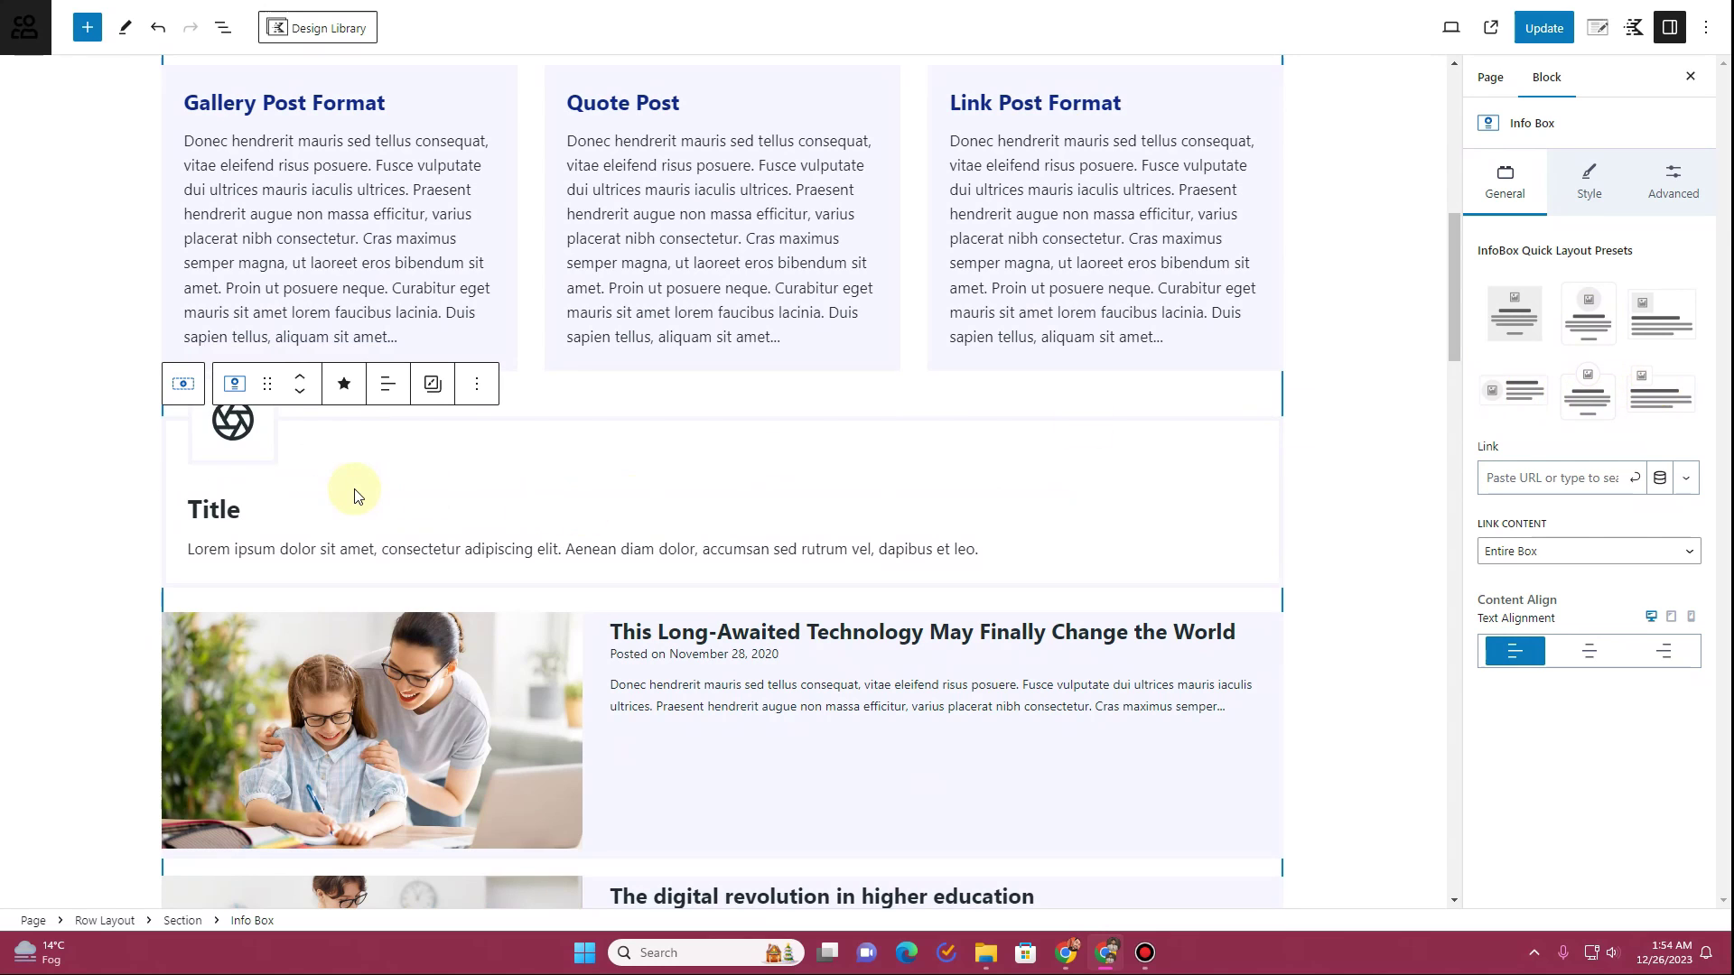
Change the info box title to "Recently Updated" and apply the layout preset with the icon beside the text
click(254, 507)
drag(255, 508, 198, 507)
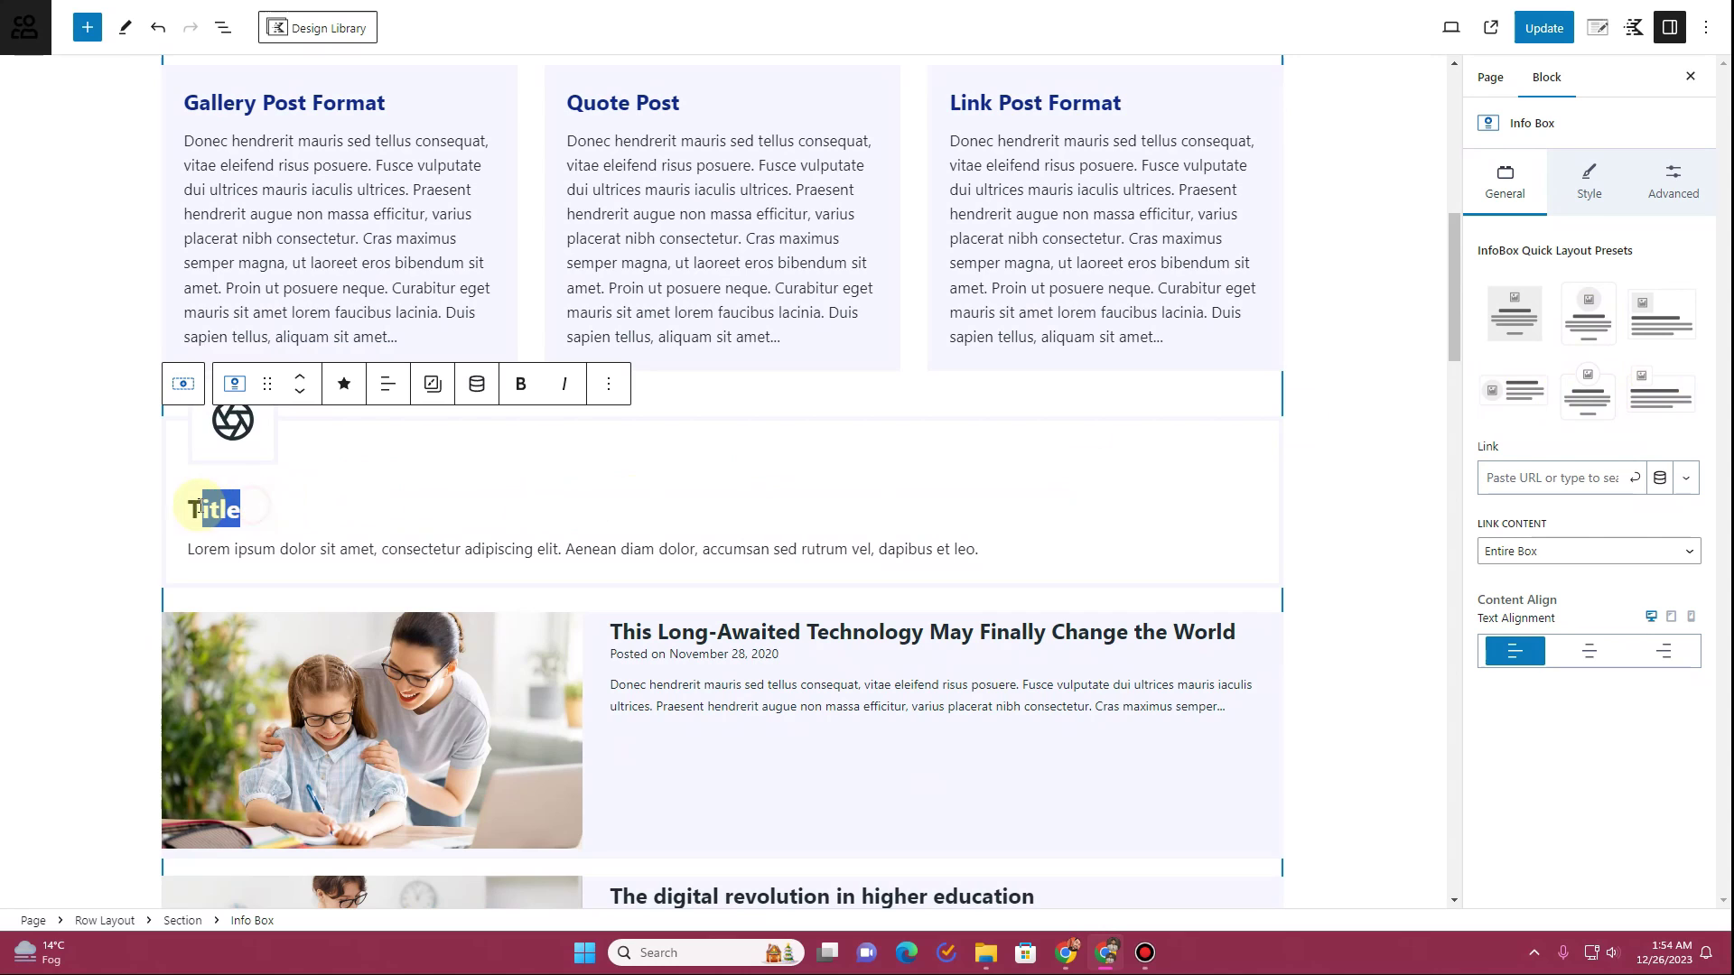
text(Recen)
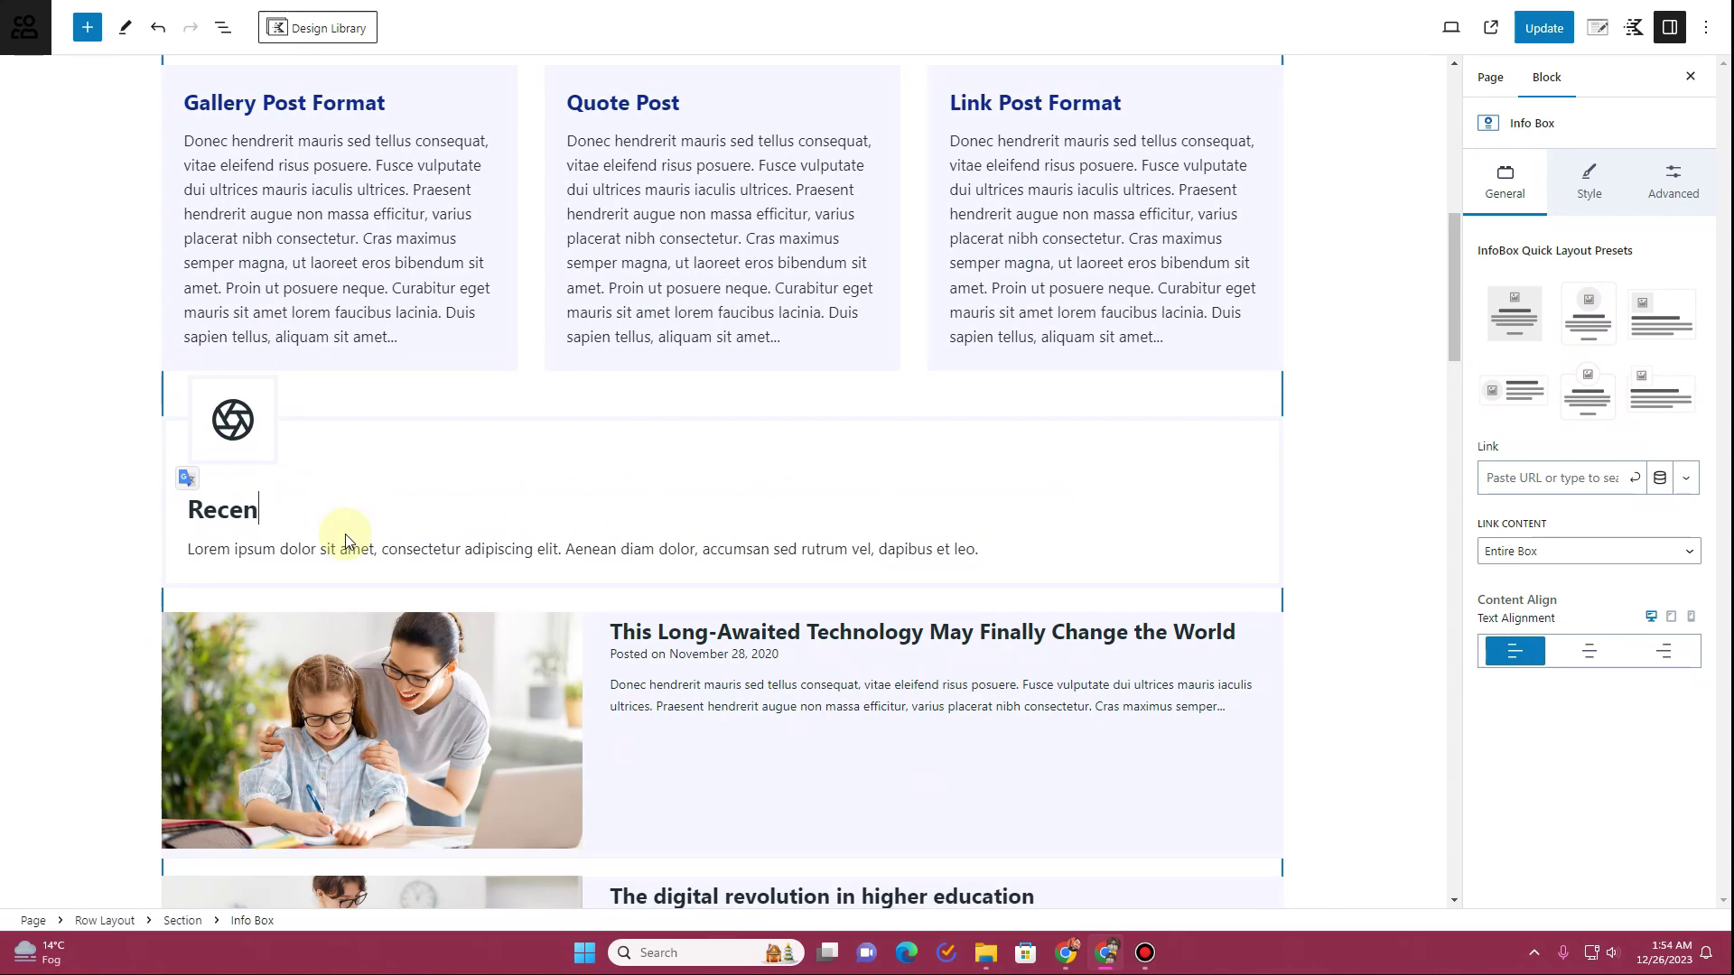
text(tly Updated)
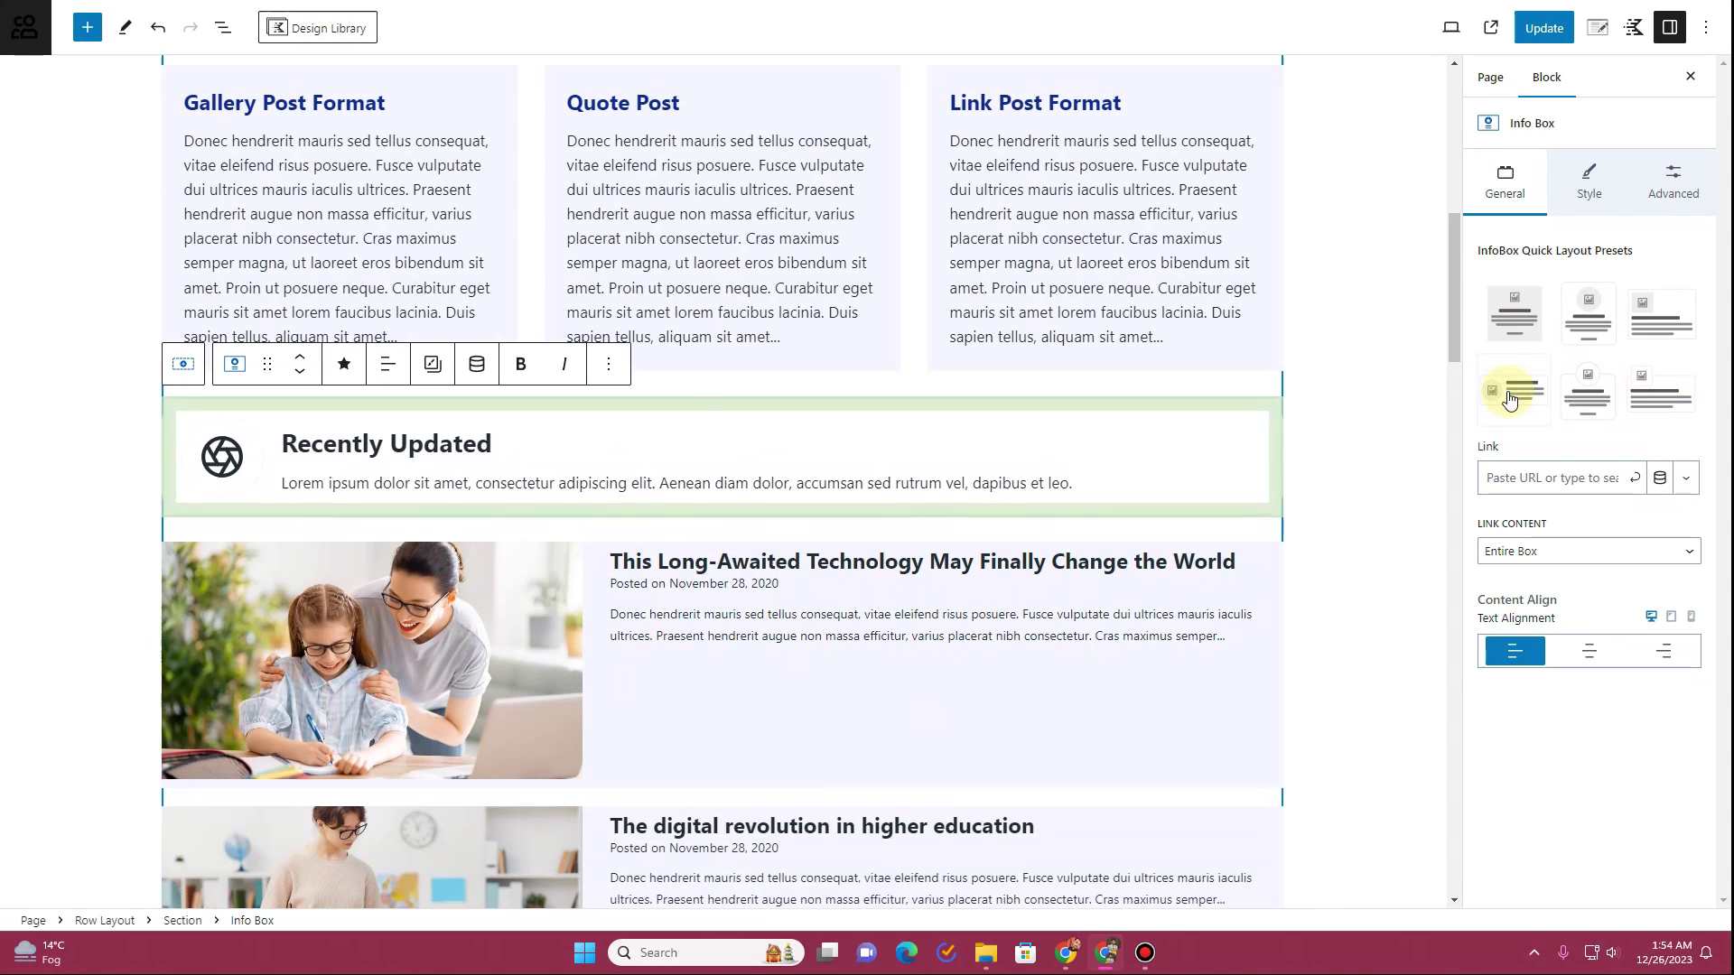
Clear the Lorem ipsum description text of the info box
click(1070, 480)
drag(1070, 482, 291, 503)
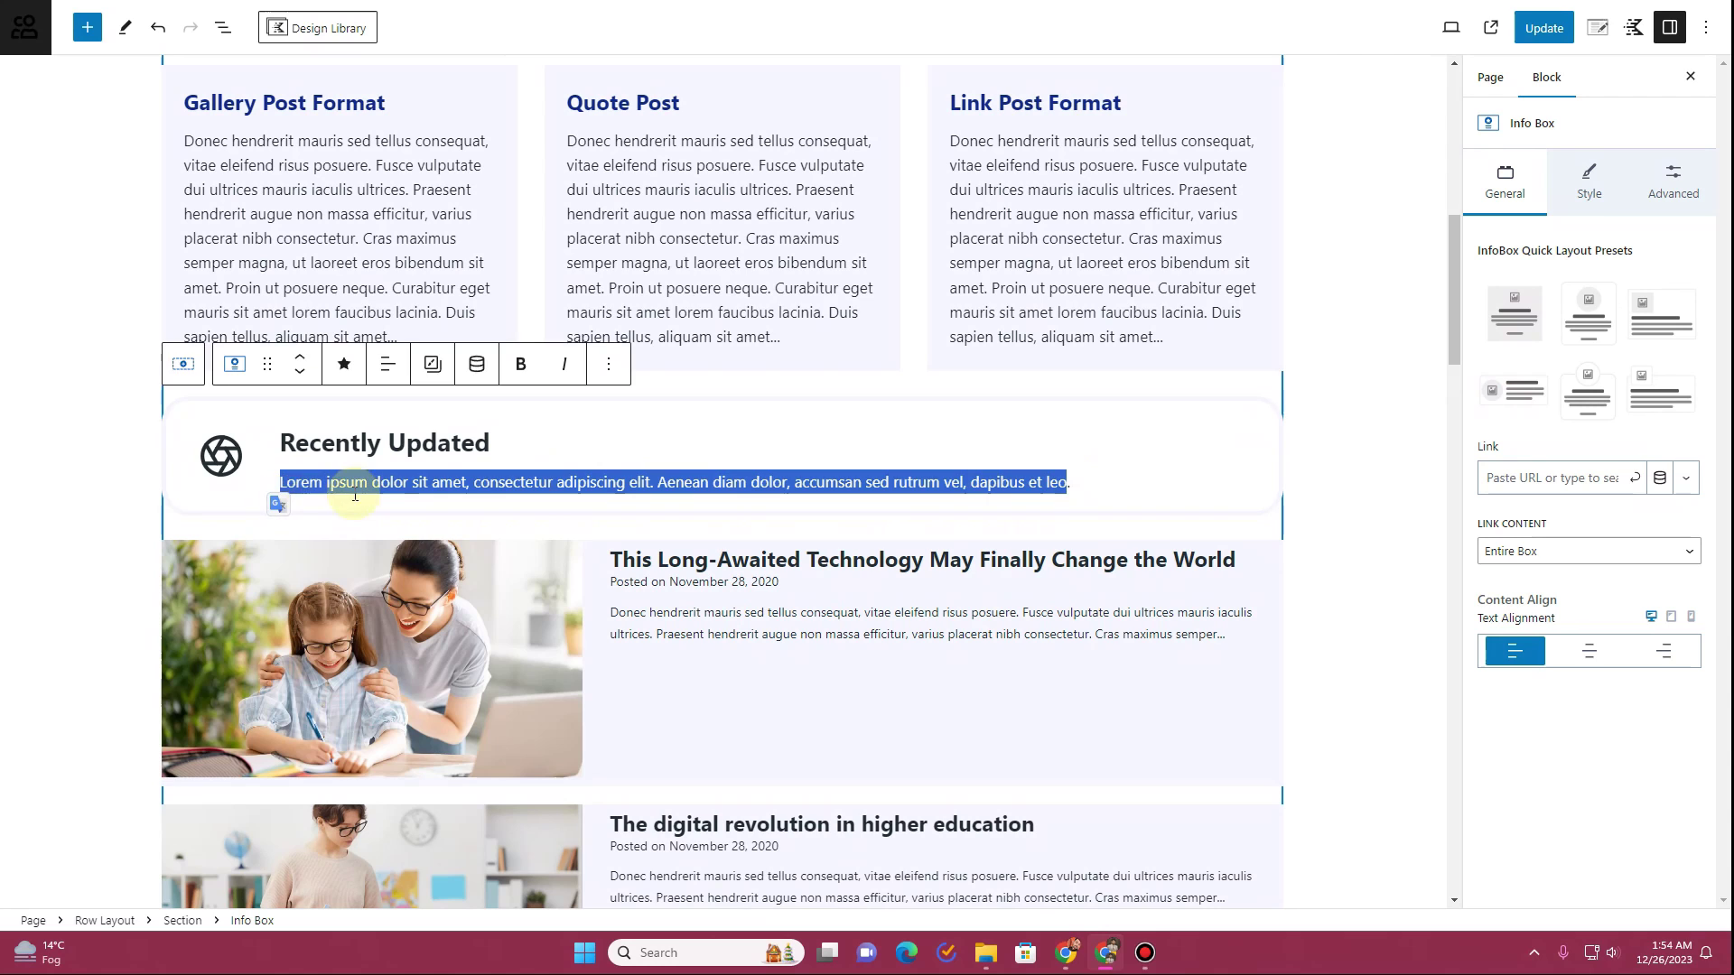
key(BackSpace)
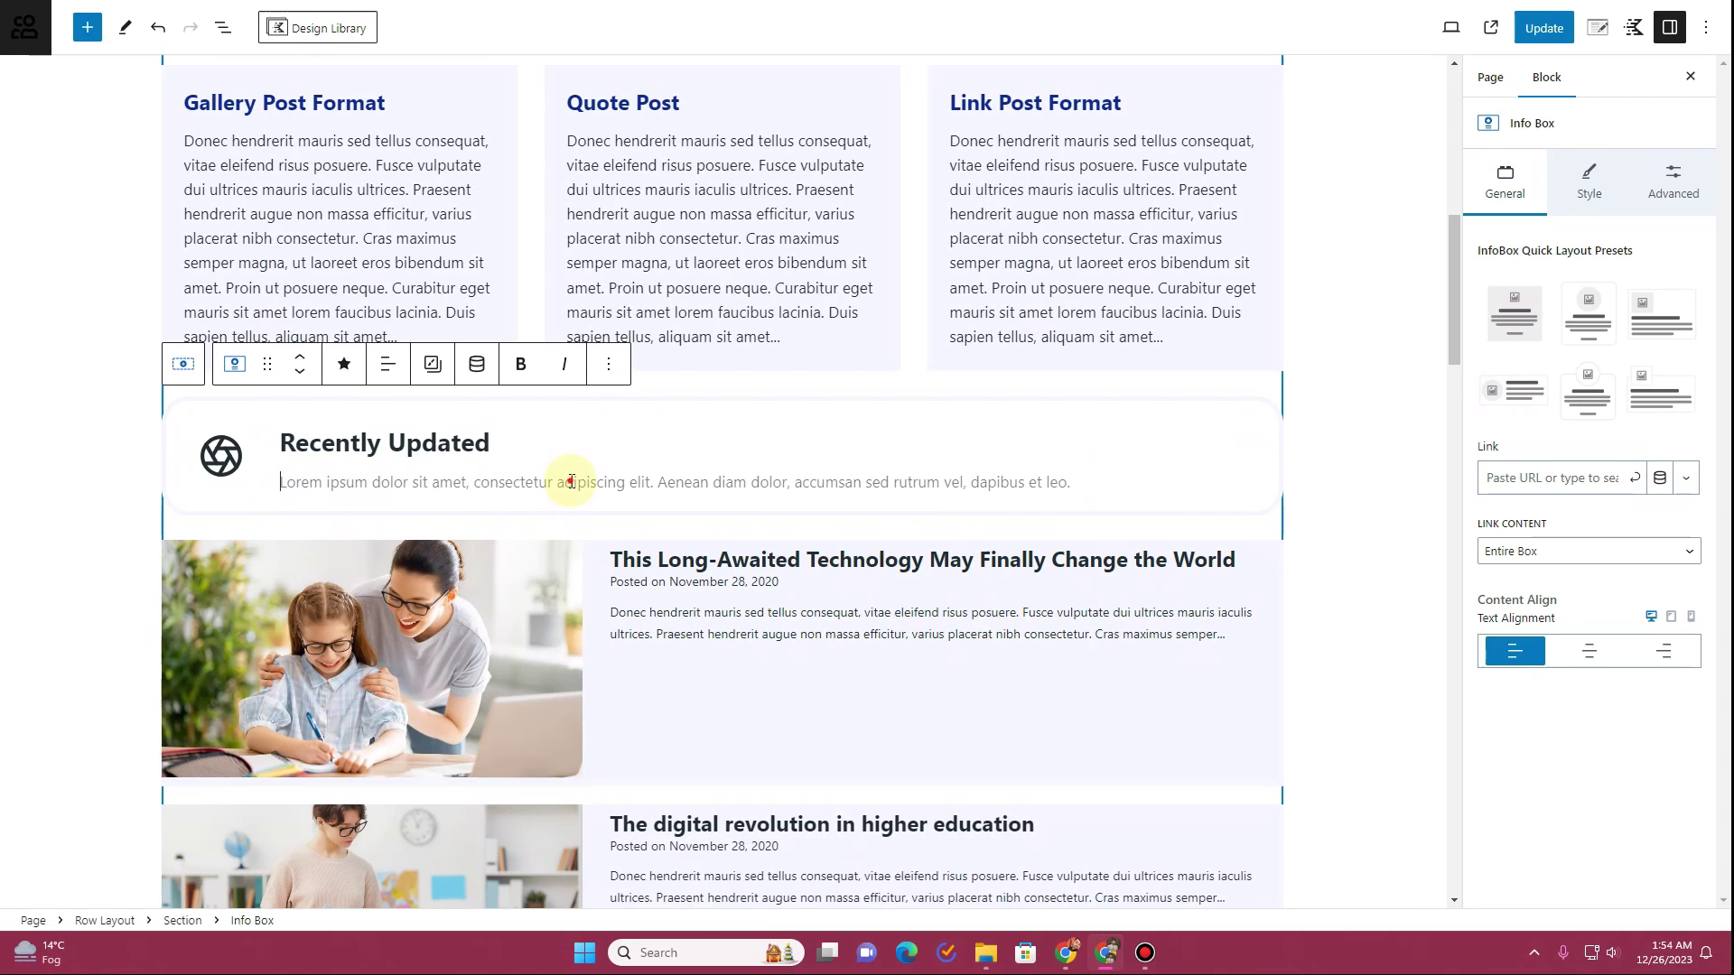
Check the info box's link content options and center its text alignment
click(1562, 552)
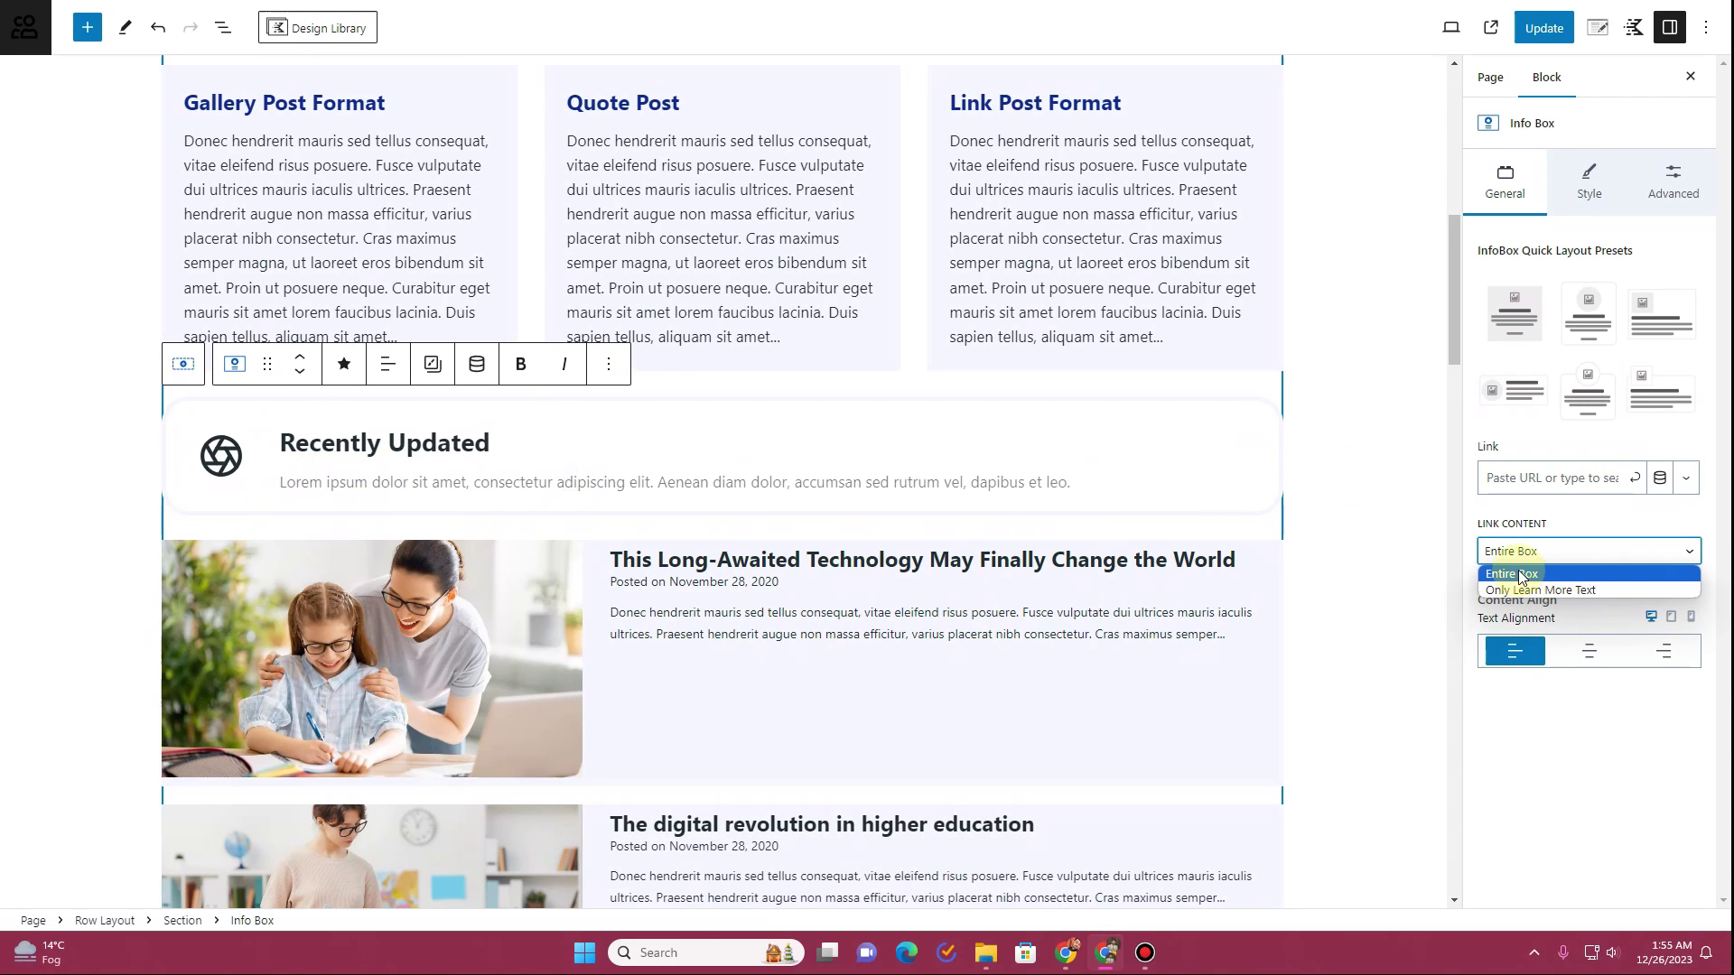
click(1558, 770)
click(1583, 652)
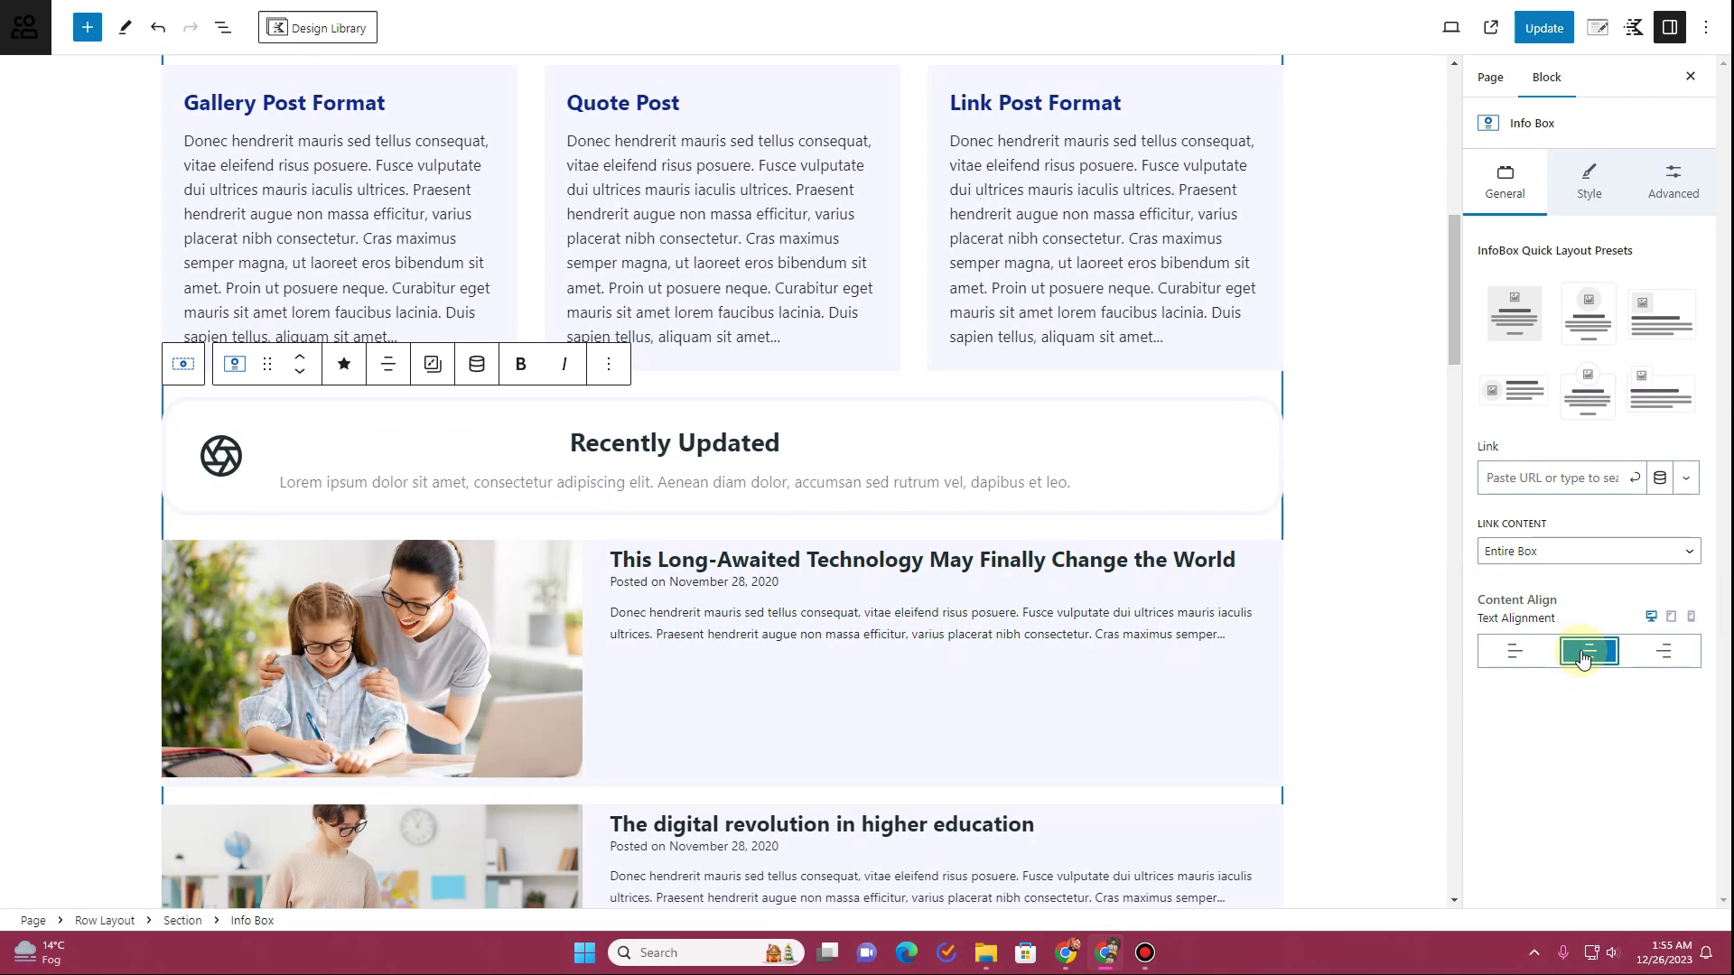
click(1533, 661)
click(1589, 652)
Look at the info box's style settings and delete the "Recently Updated" info box
click(1587, 181)
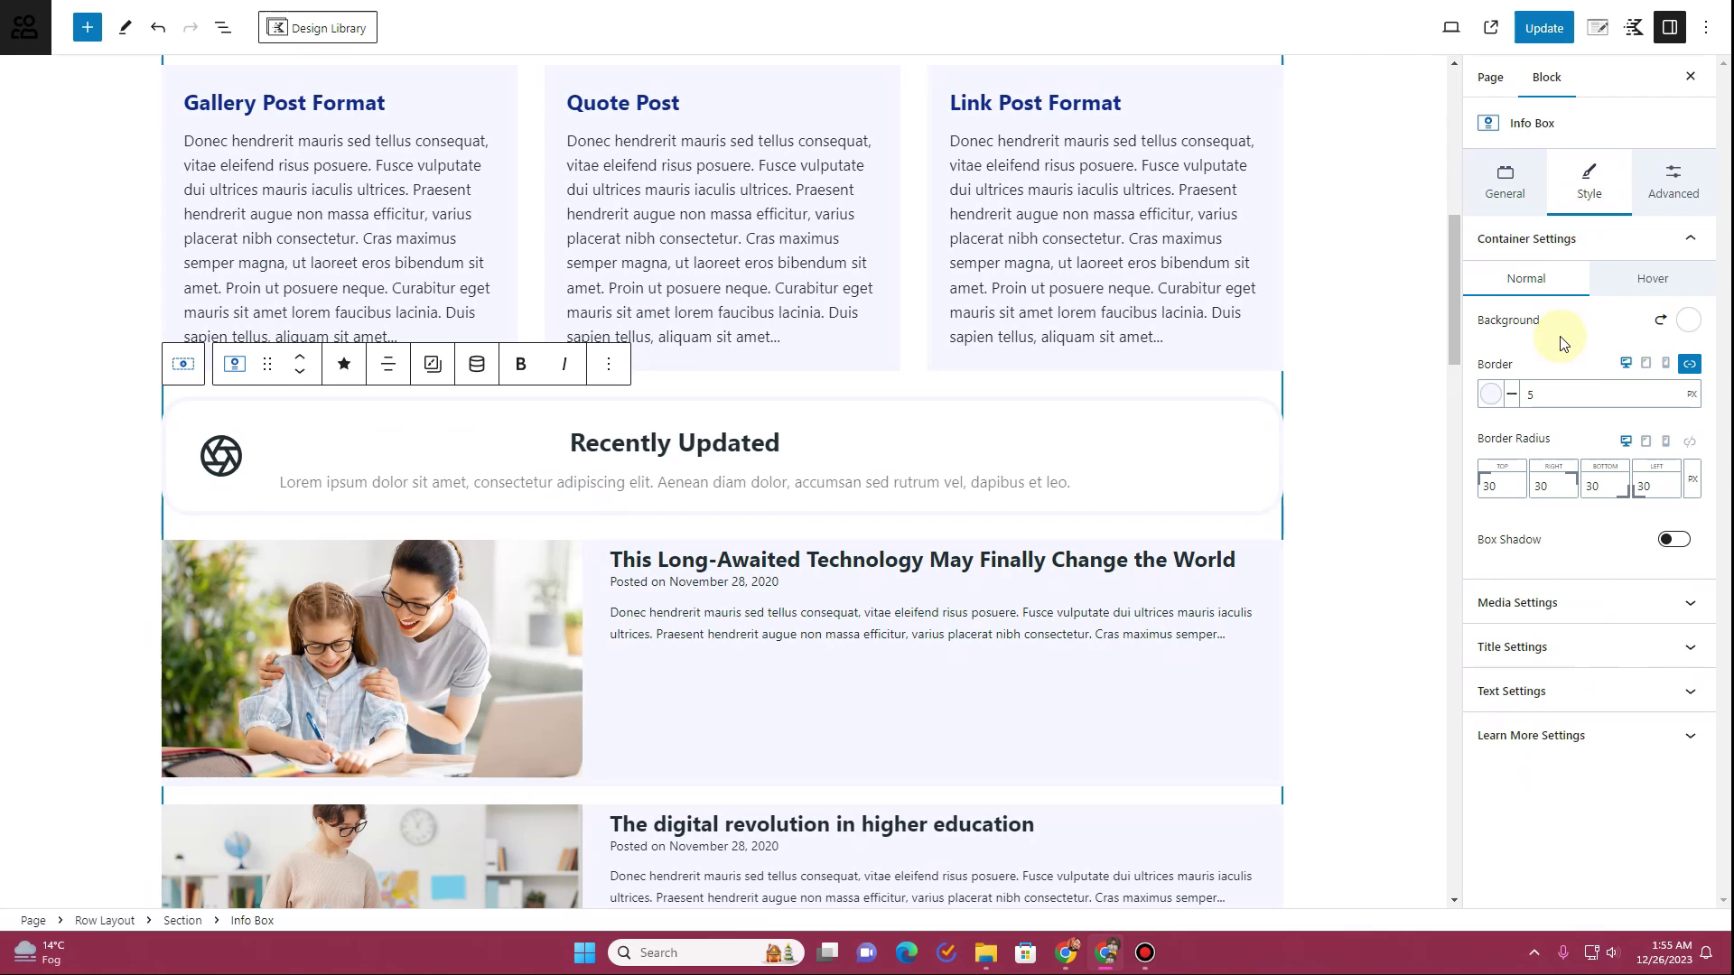
click(613, 366)
click(645, 806)
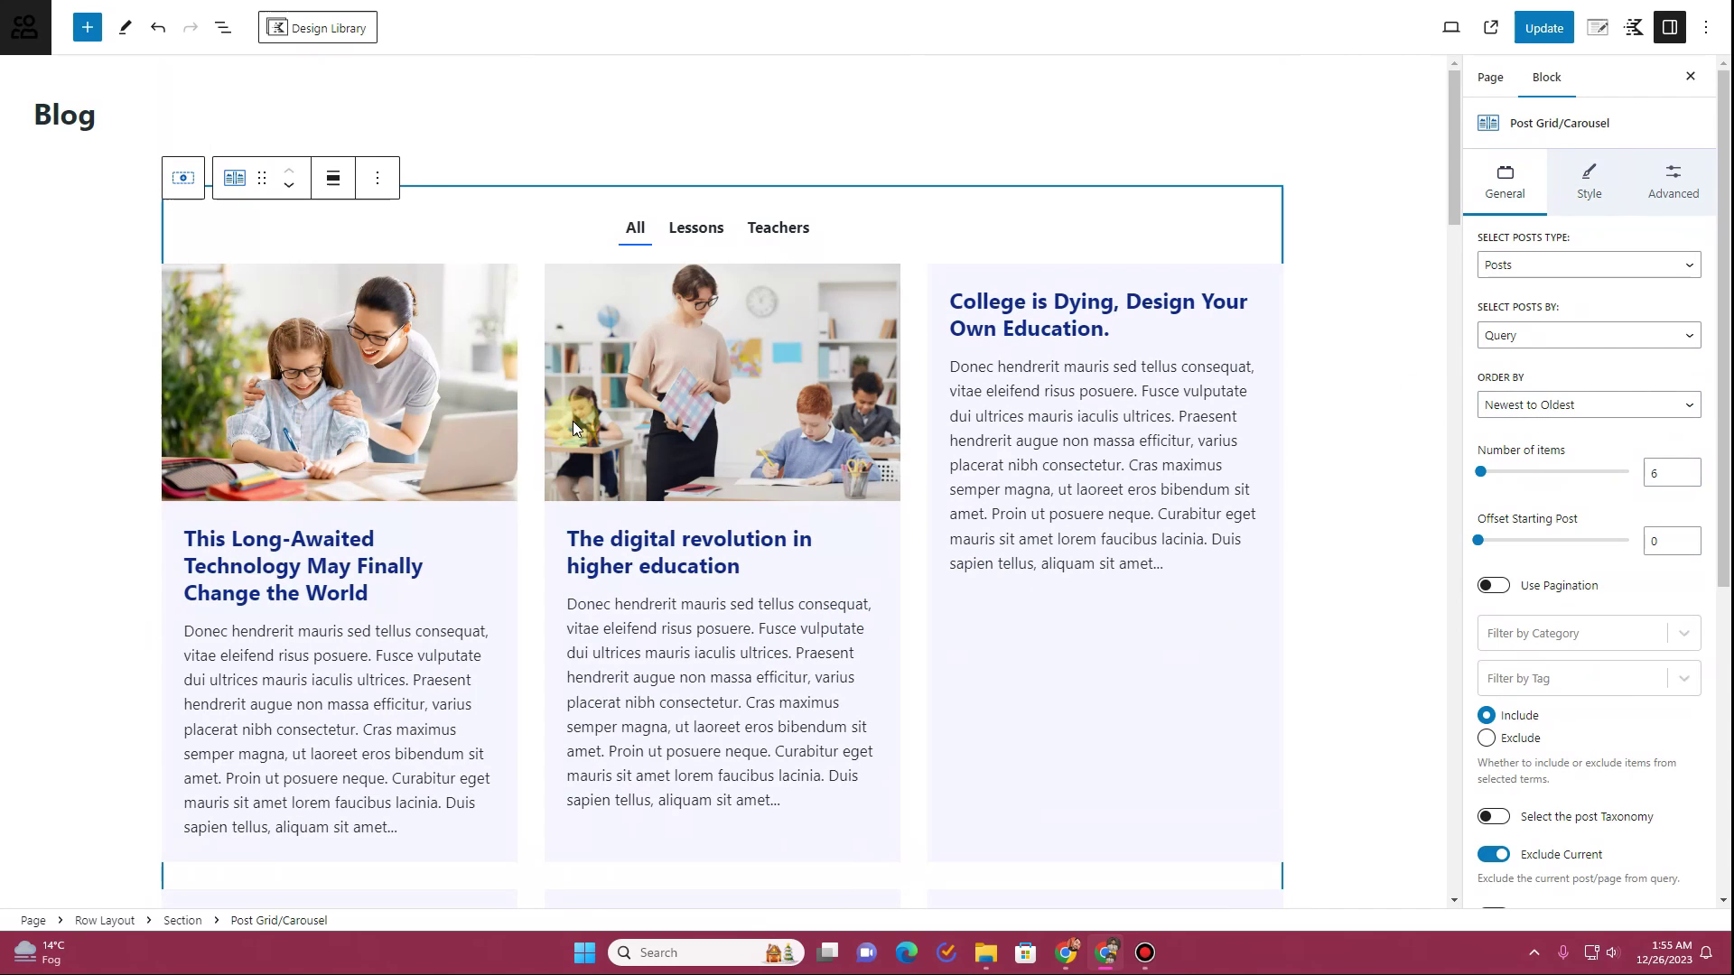
Select the section that contains the post grids and set its top margin to SM
click(446, 204)
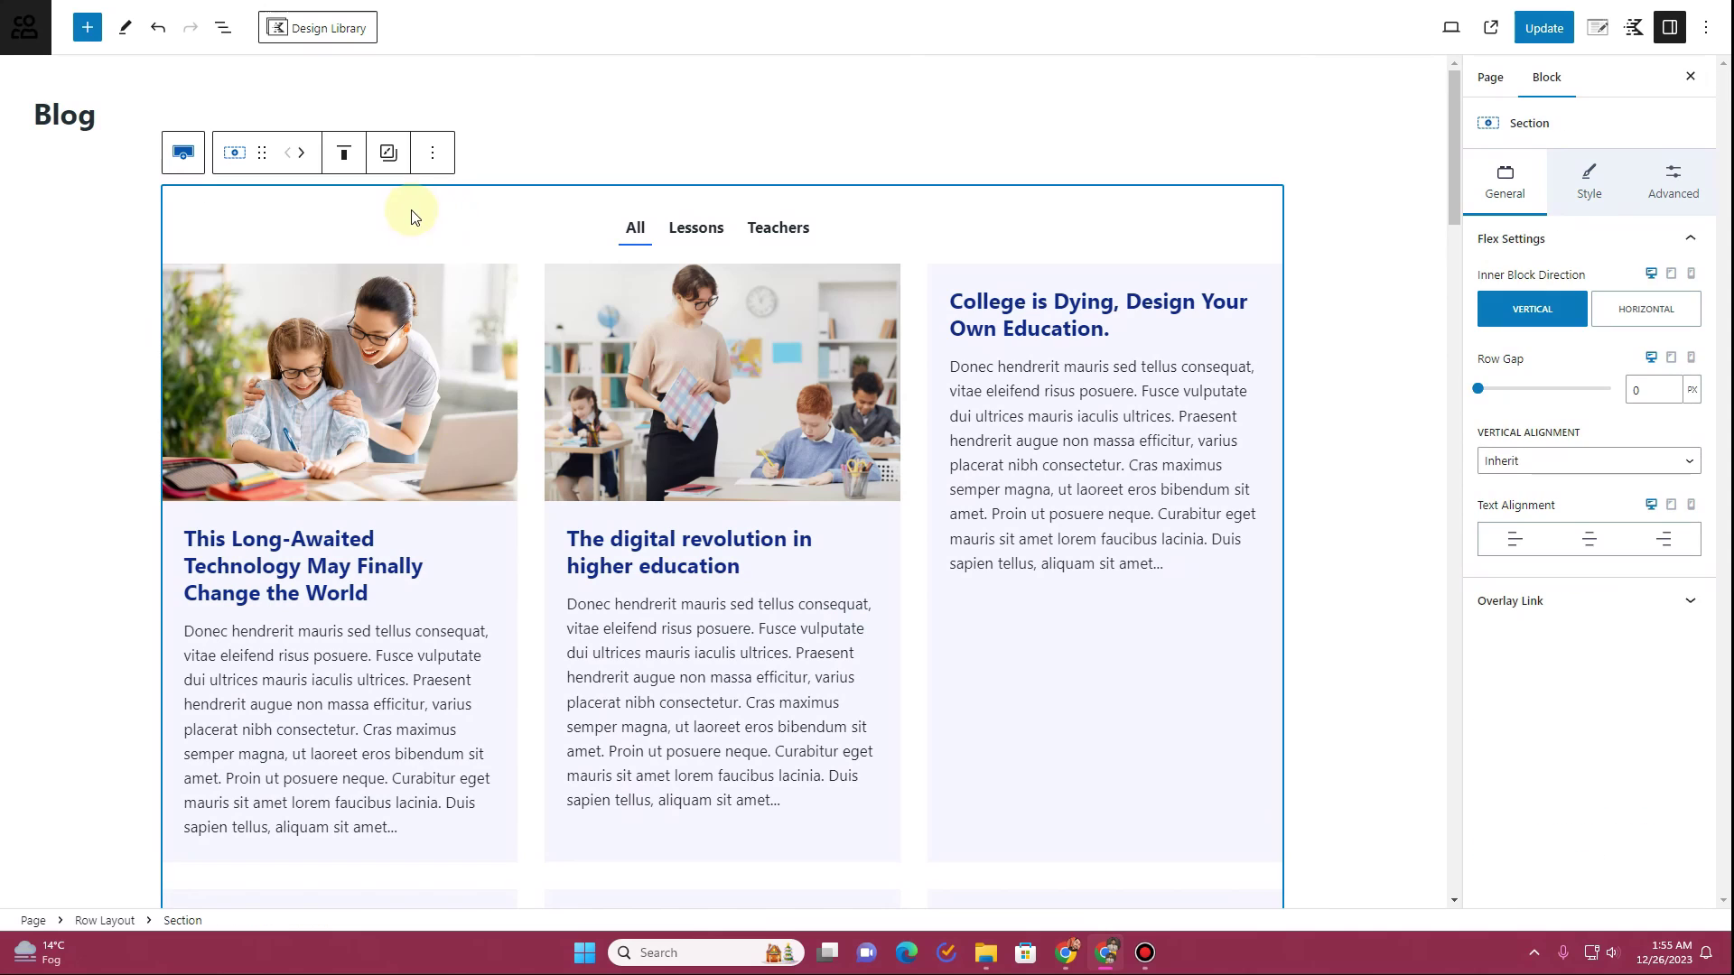
click(442, 156)
click(1671, 180)
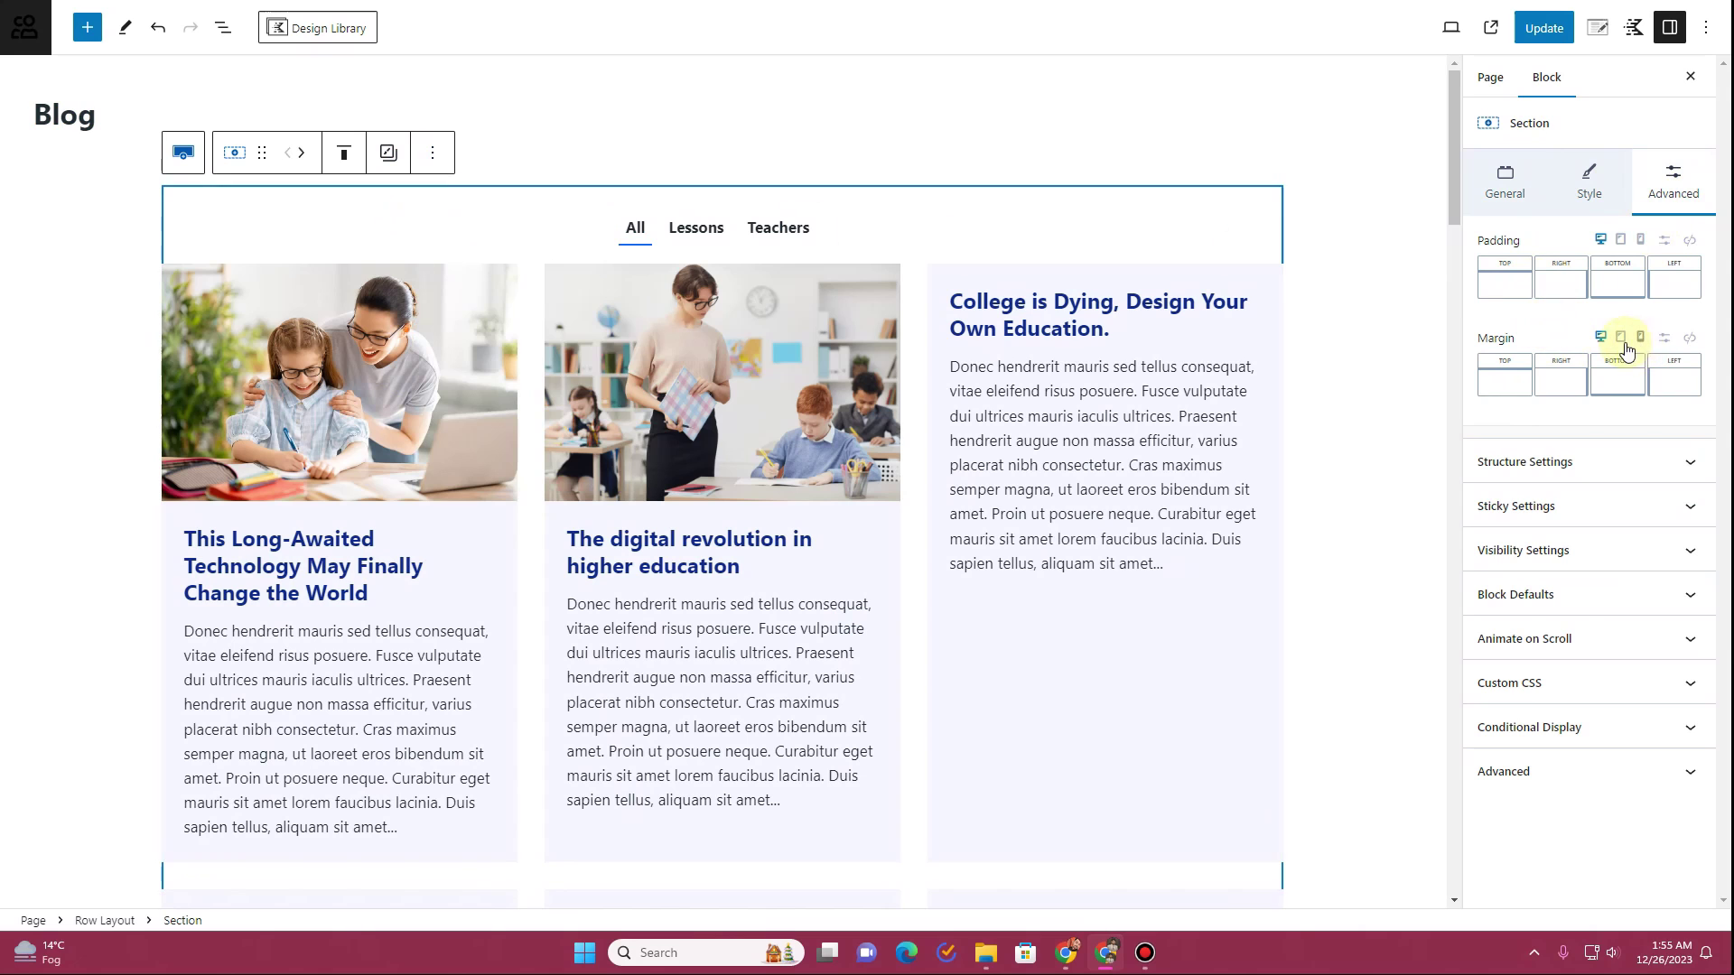
click(1504, 385)
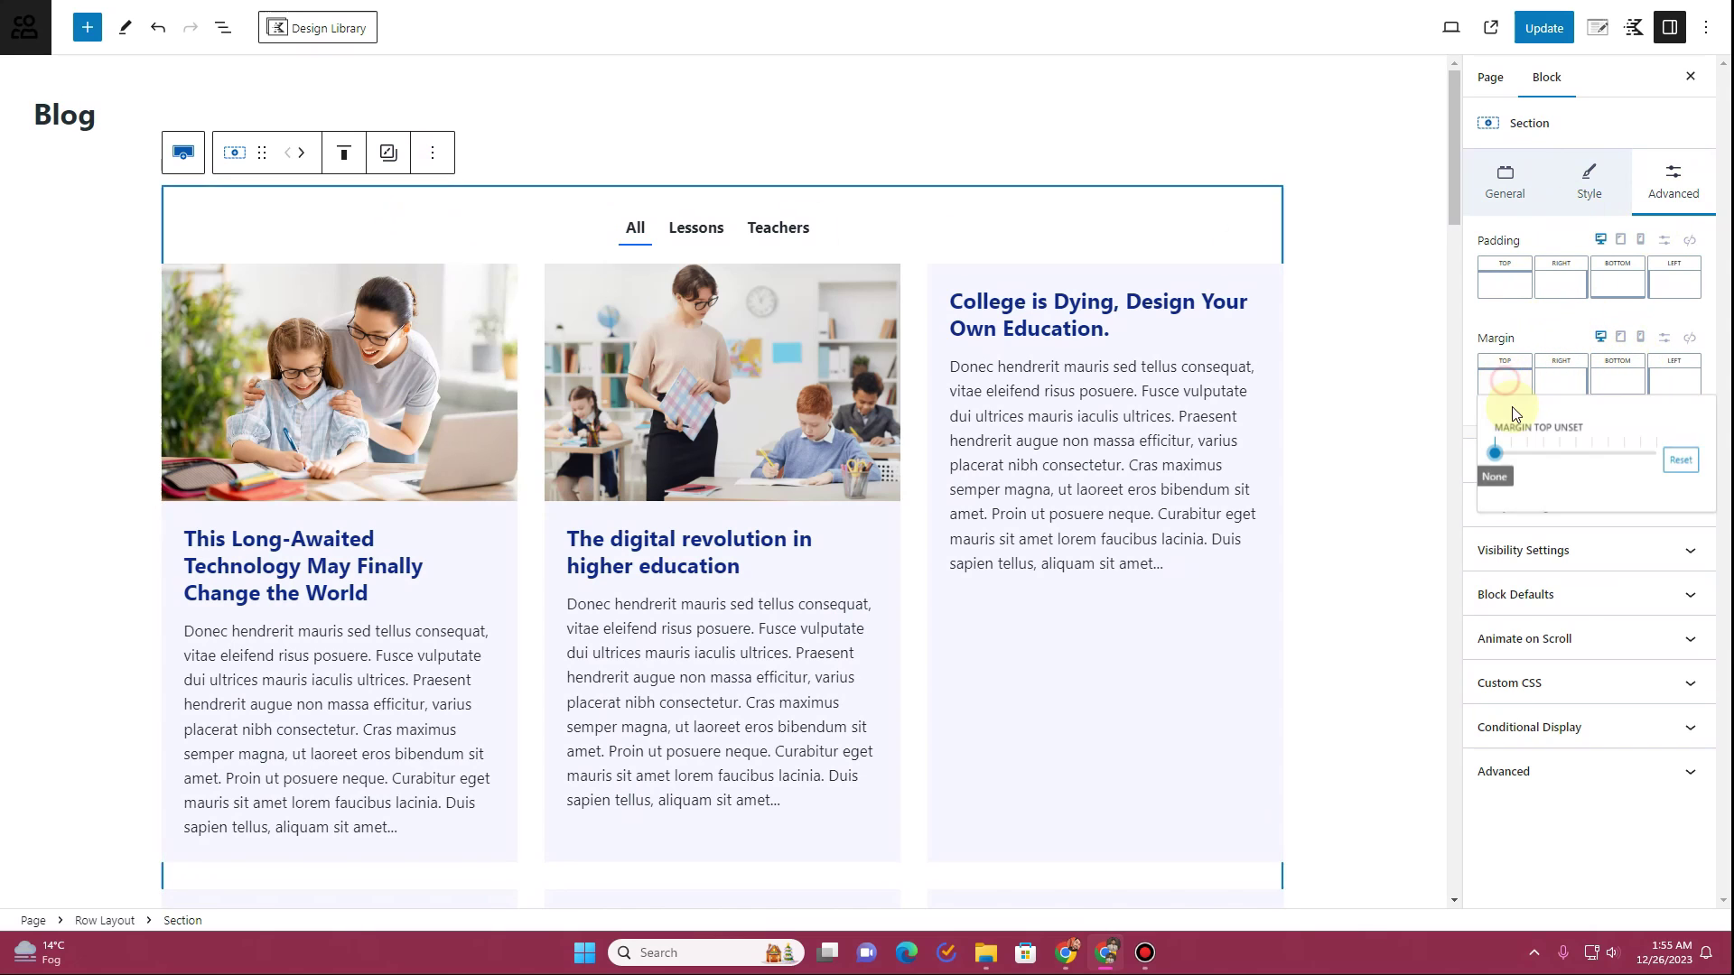
click(1513, 458)
scroll(569, 340, down, 12)
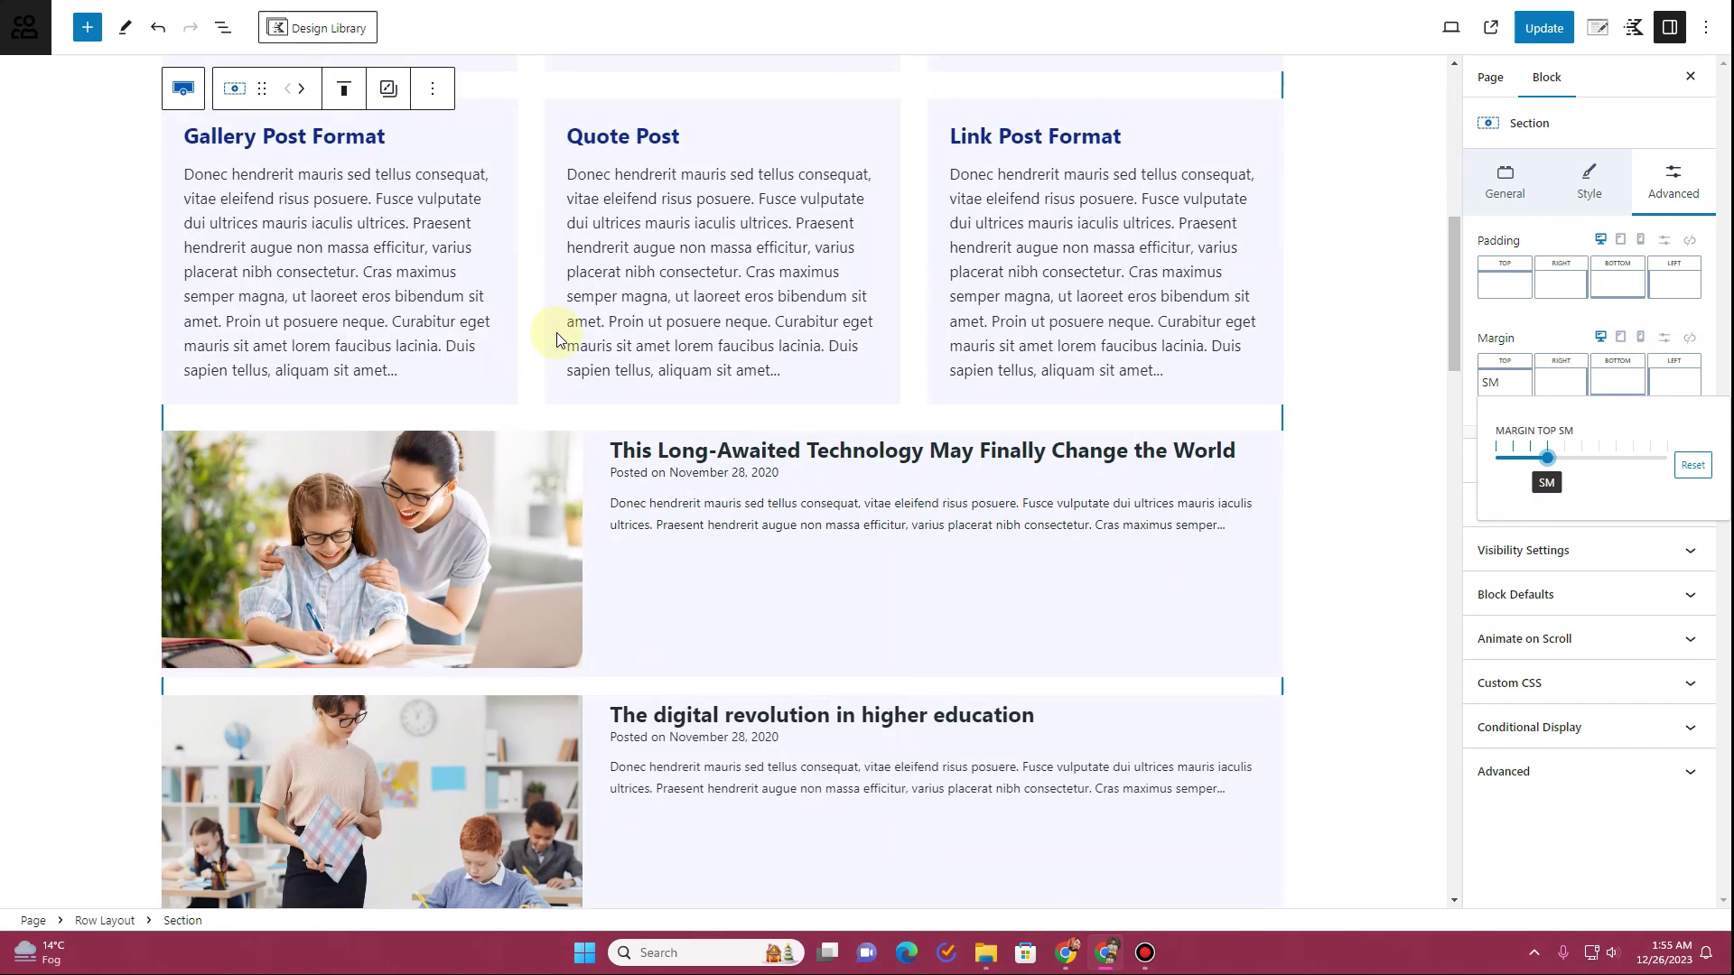
Select the two-post recent posts grid and add padding around the text content of its posts
click(670, 271)
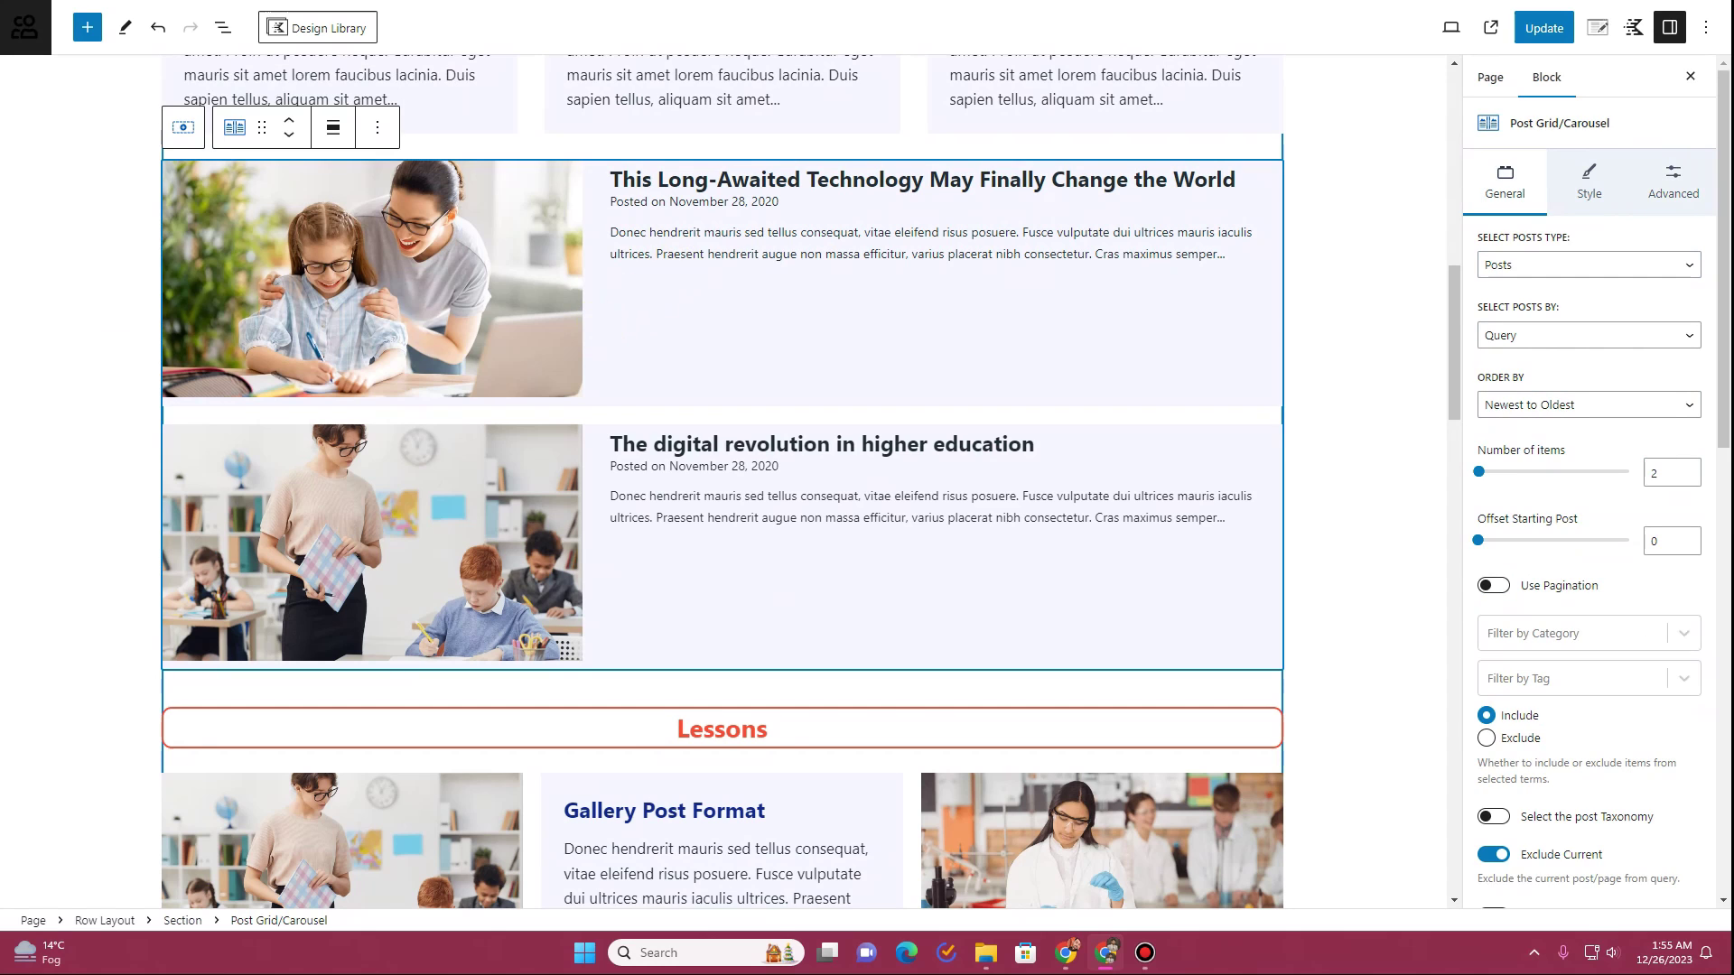
click(1660, 190)
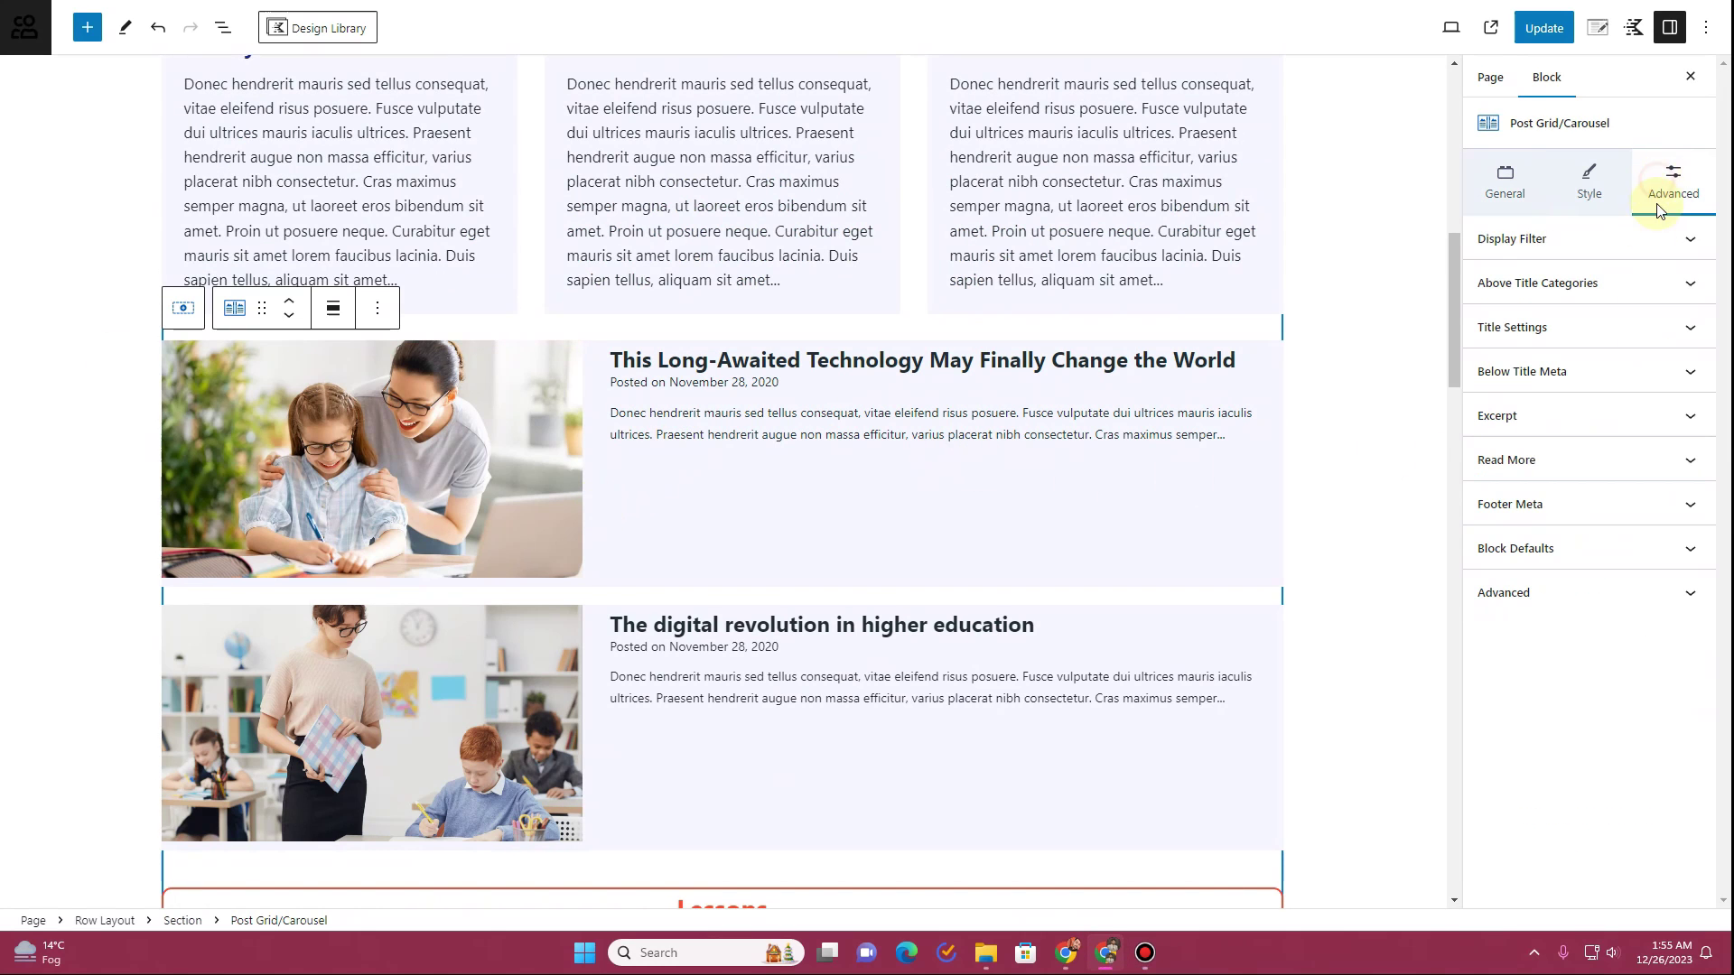
click(459, 329)
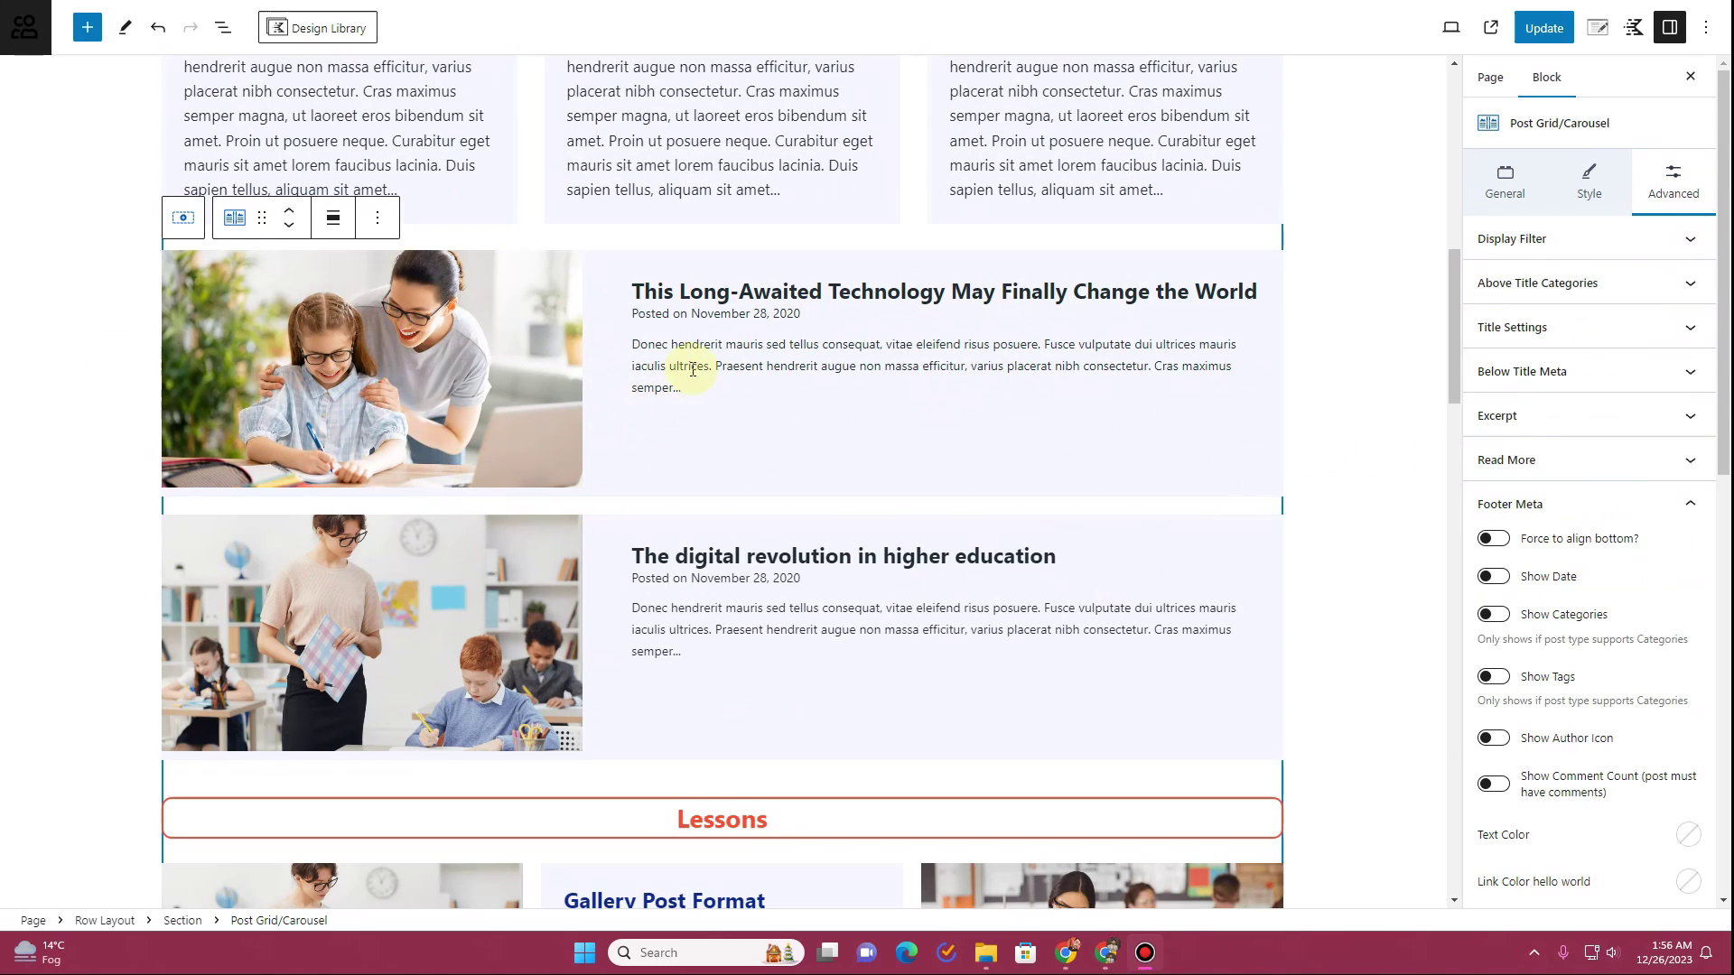
Review the Lessons grid and the remaining sections down the page, and update the Blog page
scroll(692, 370, down, 7)
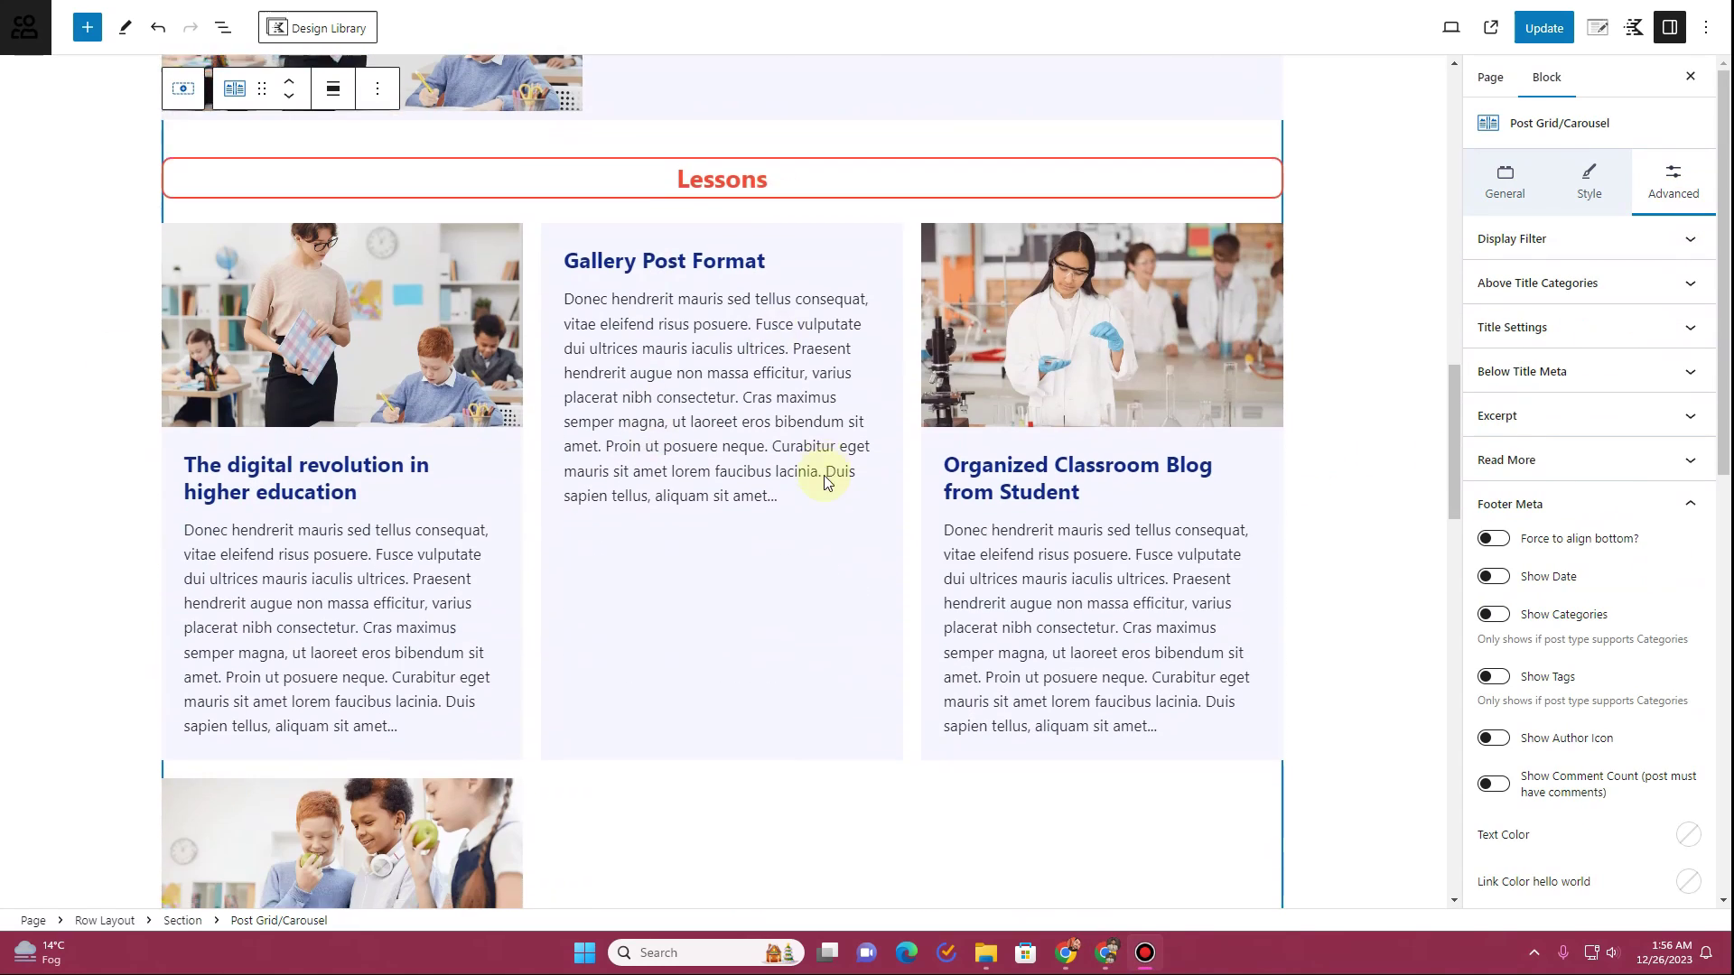
scroll(824, 475, down, 20)
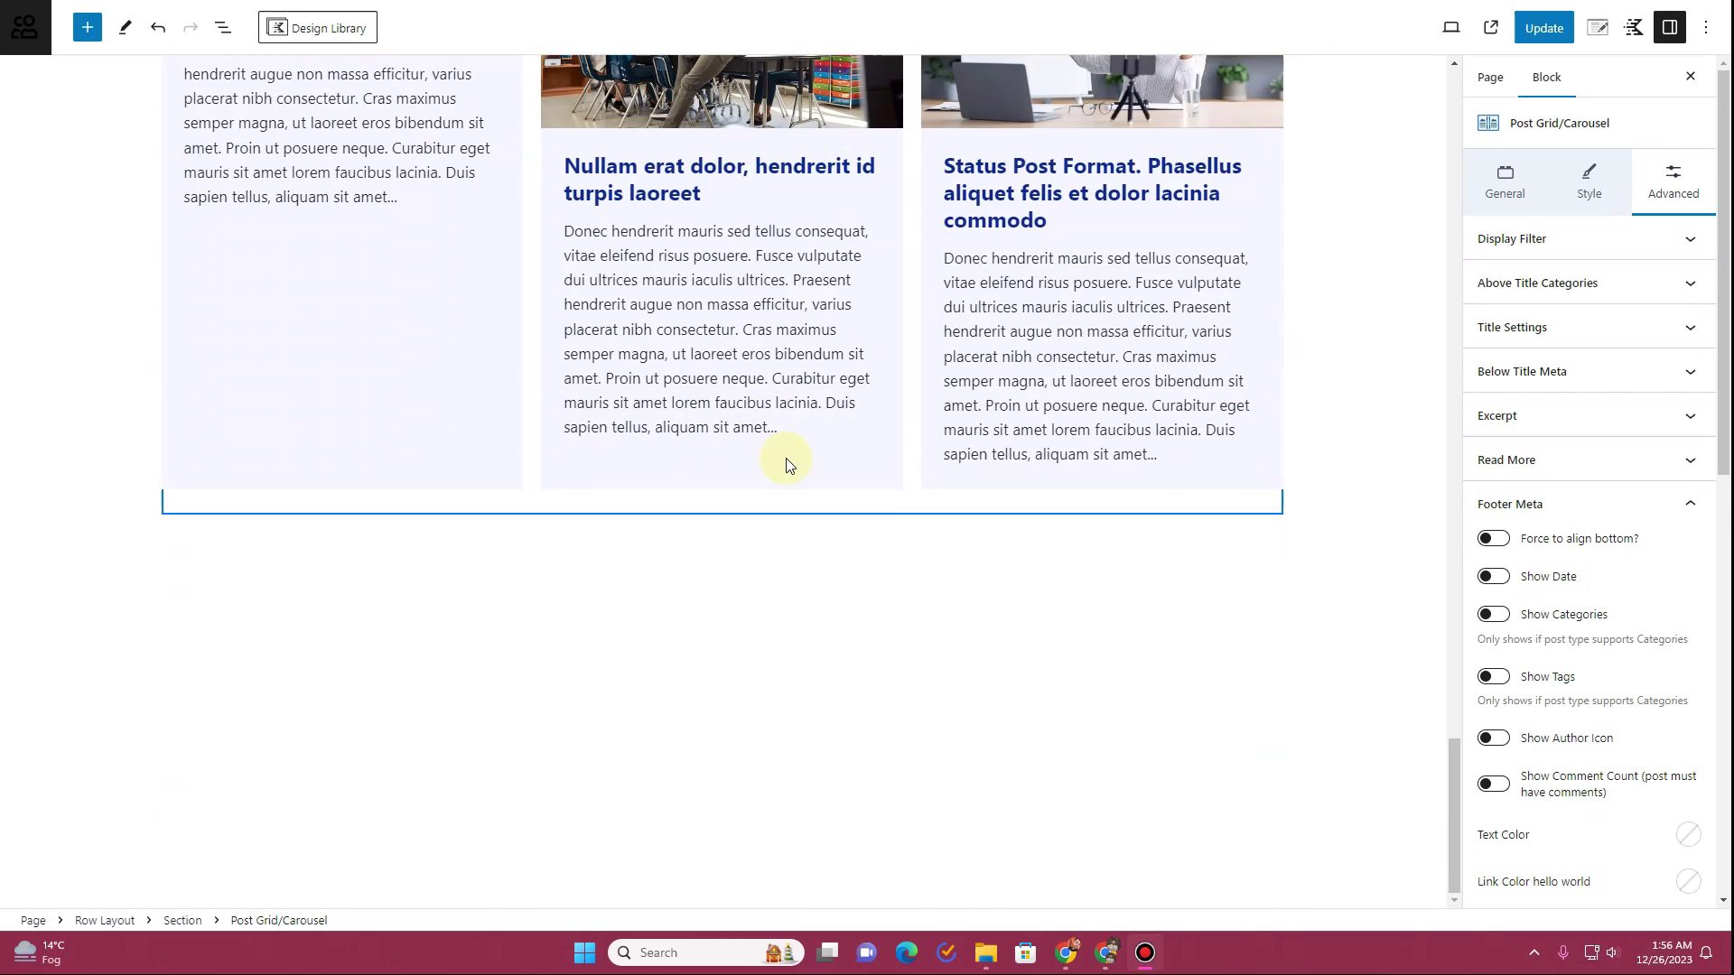
scroll(786, 456, up, 10)
click(1544, 27)
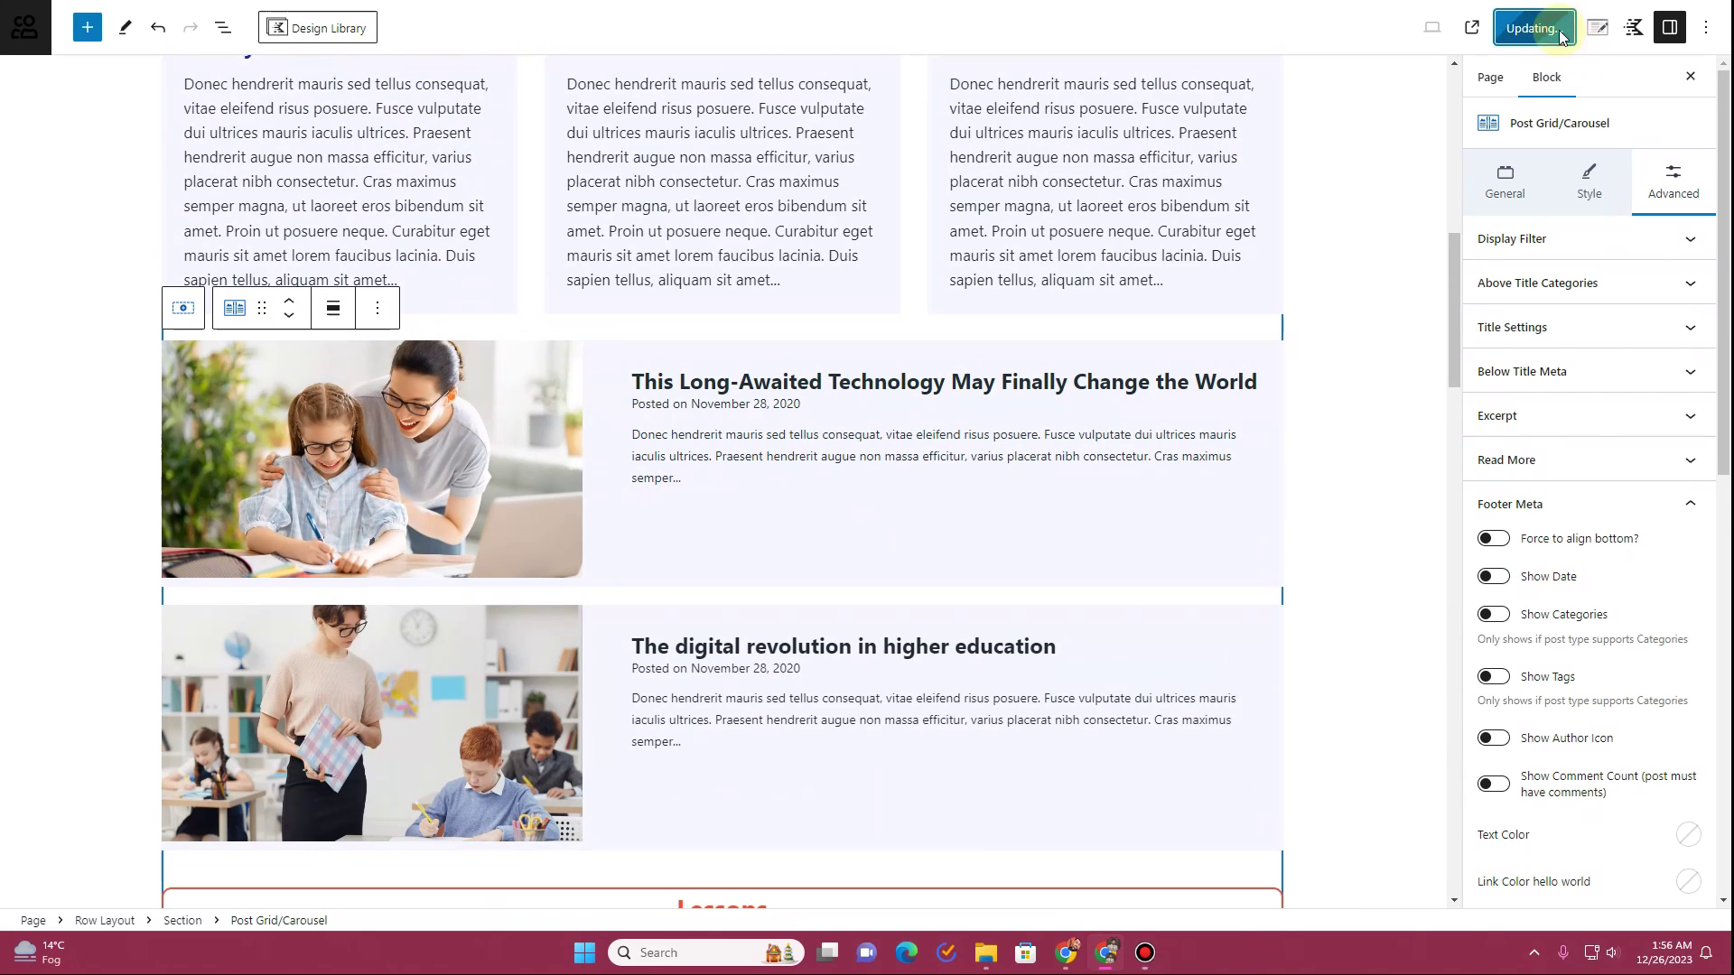
Switch to the live Blog page and test the Lessons, Teachers and All filters of the post grid
key(ctrl+Tab)
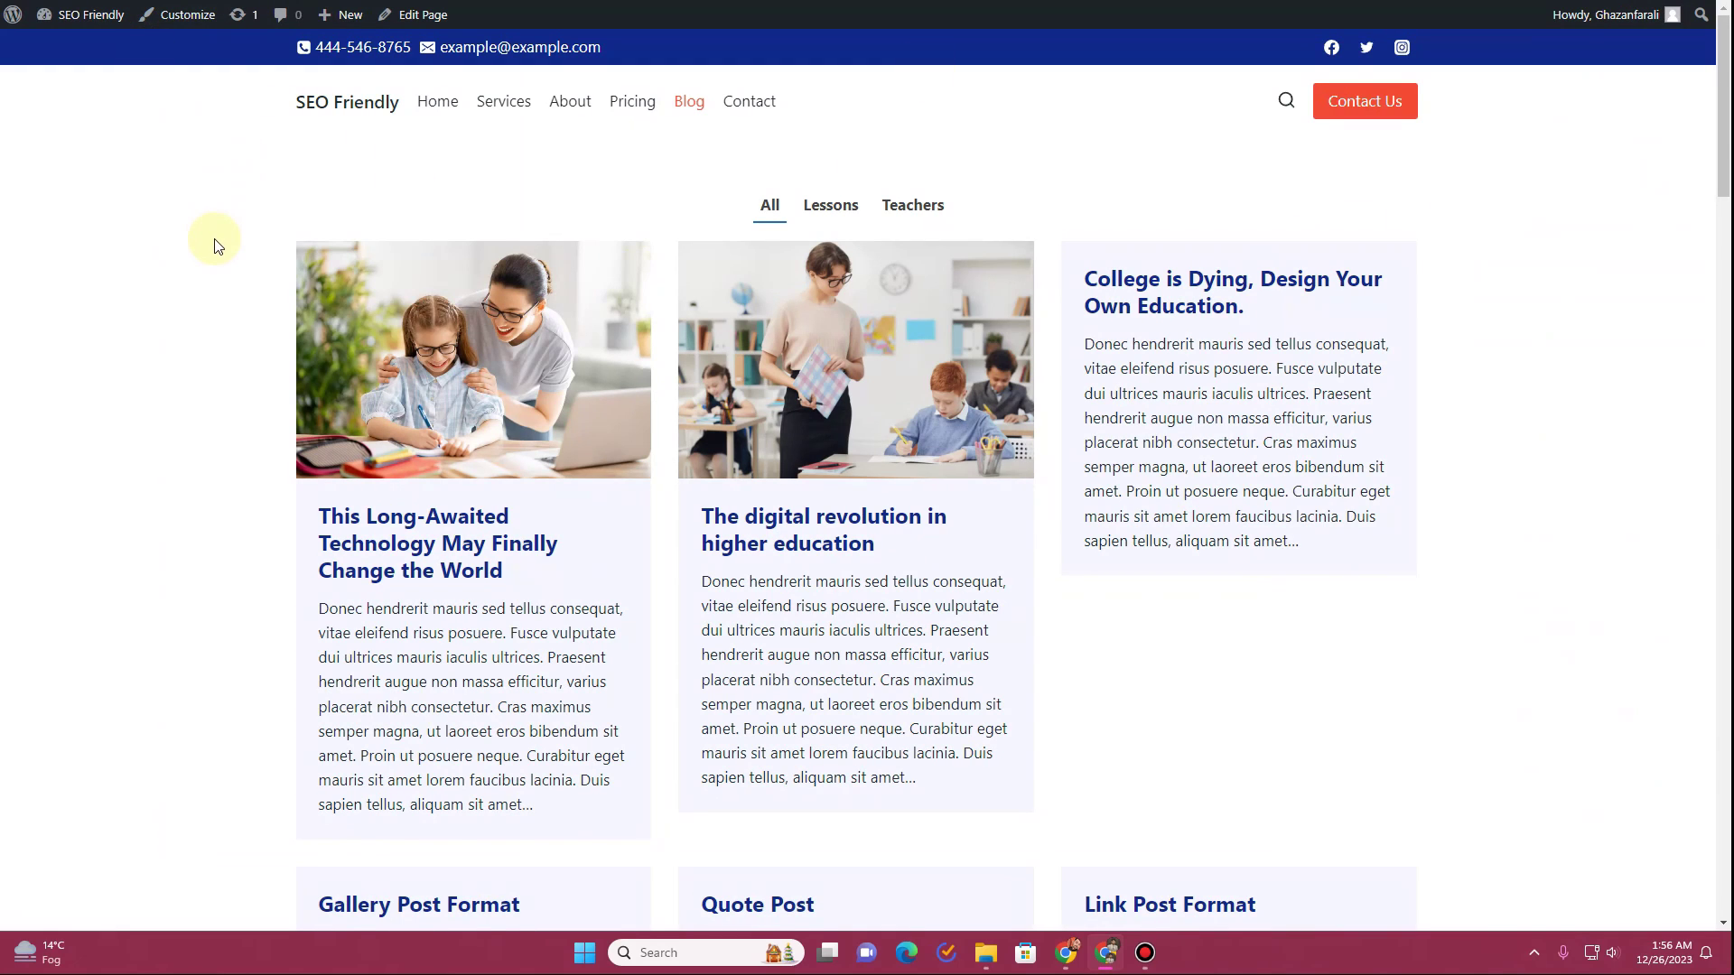
scroll(541, 379, down, 2)
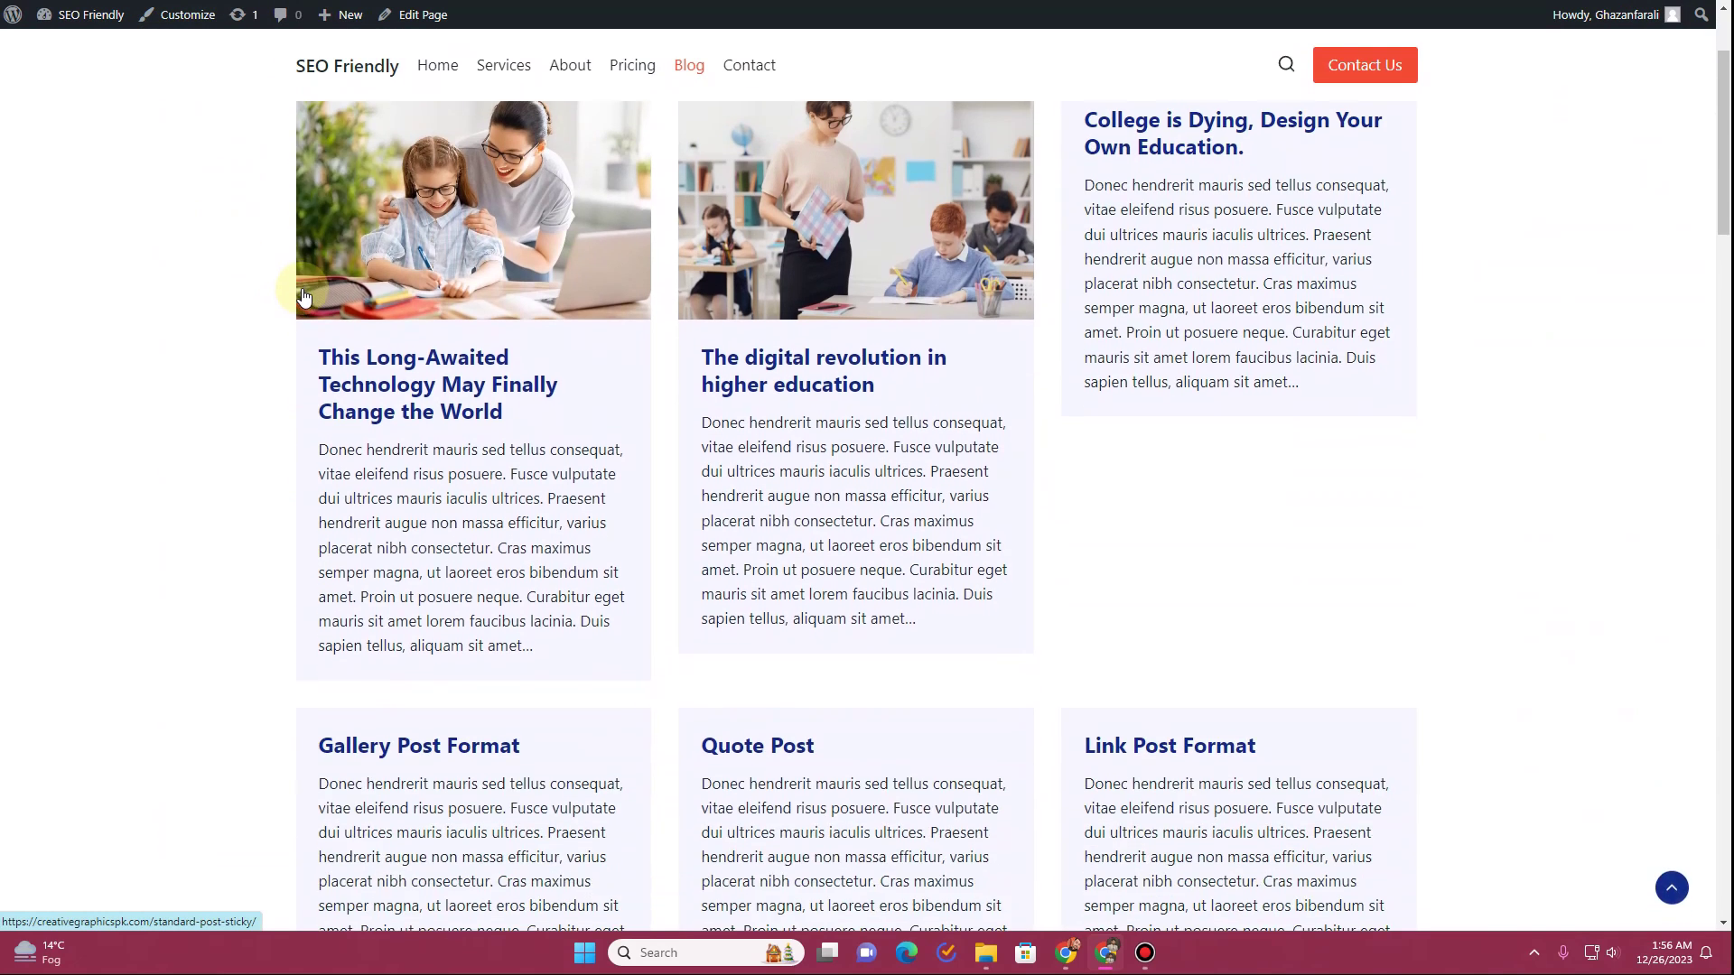
scroll(921, 424, up, 2)
click(851, 228)
click(895, 228)
click(770, 227)
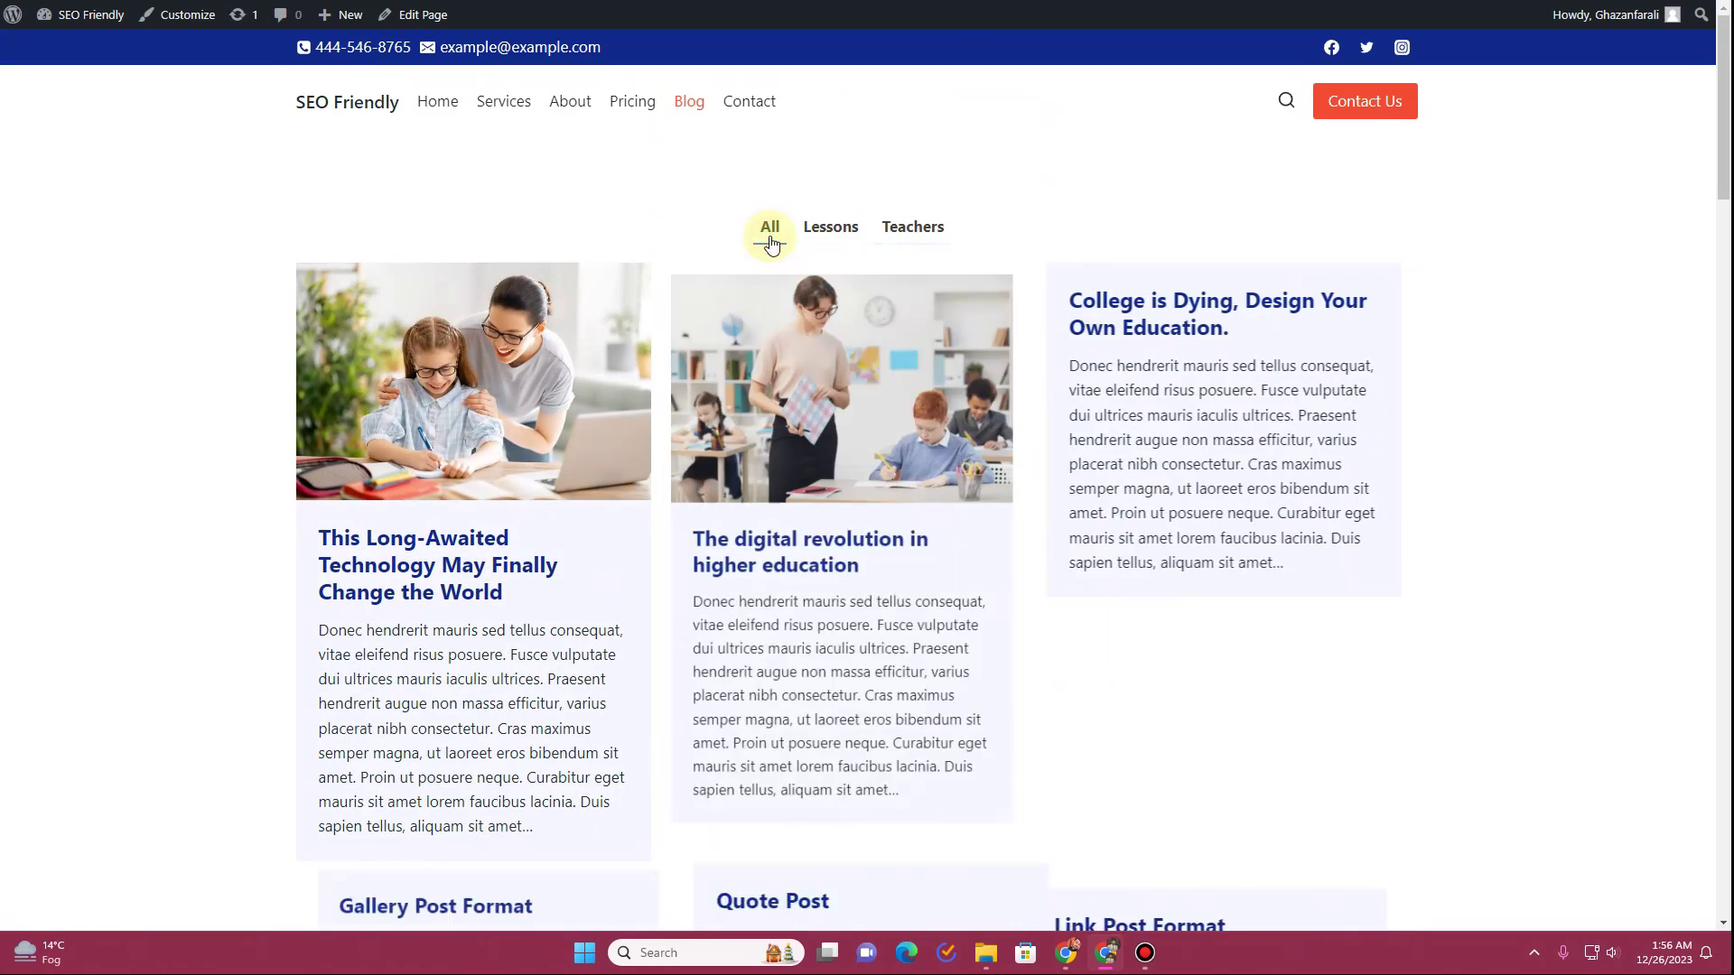
click(341, 386)
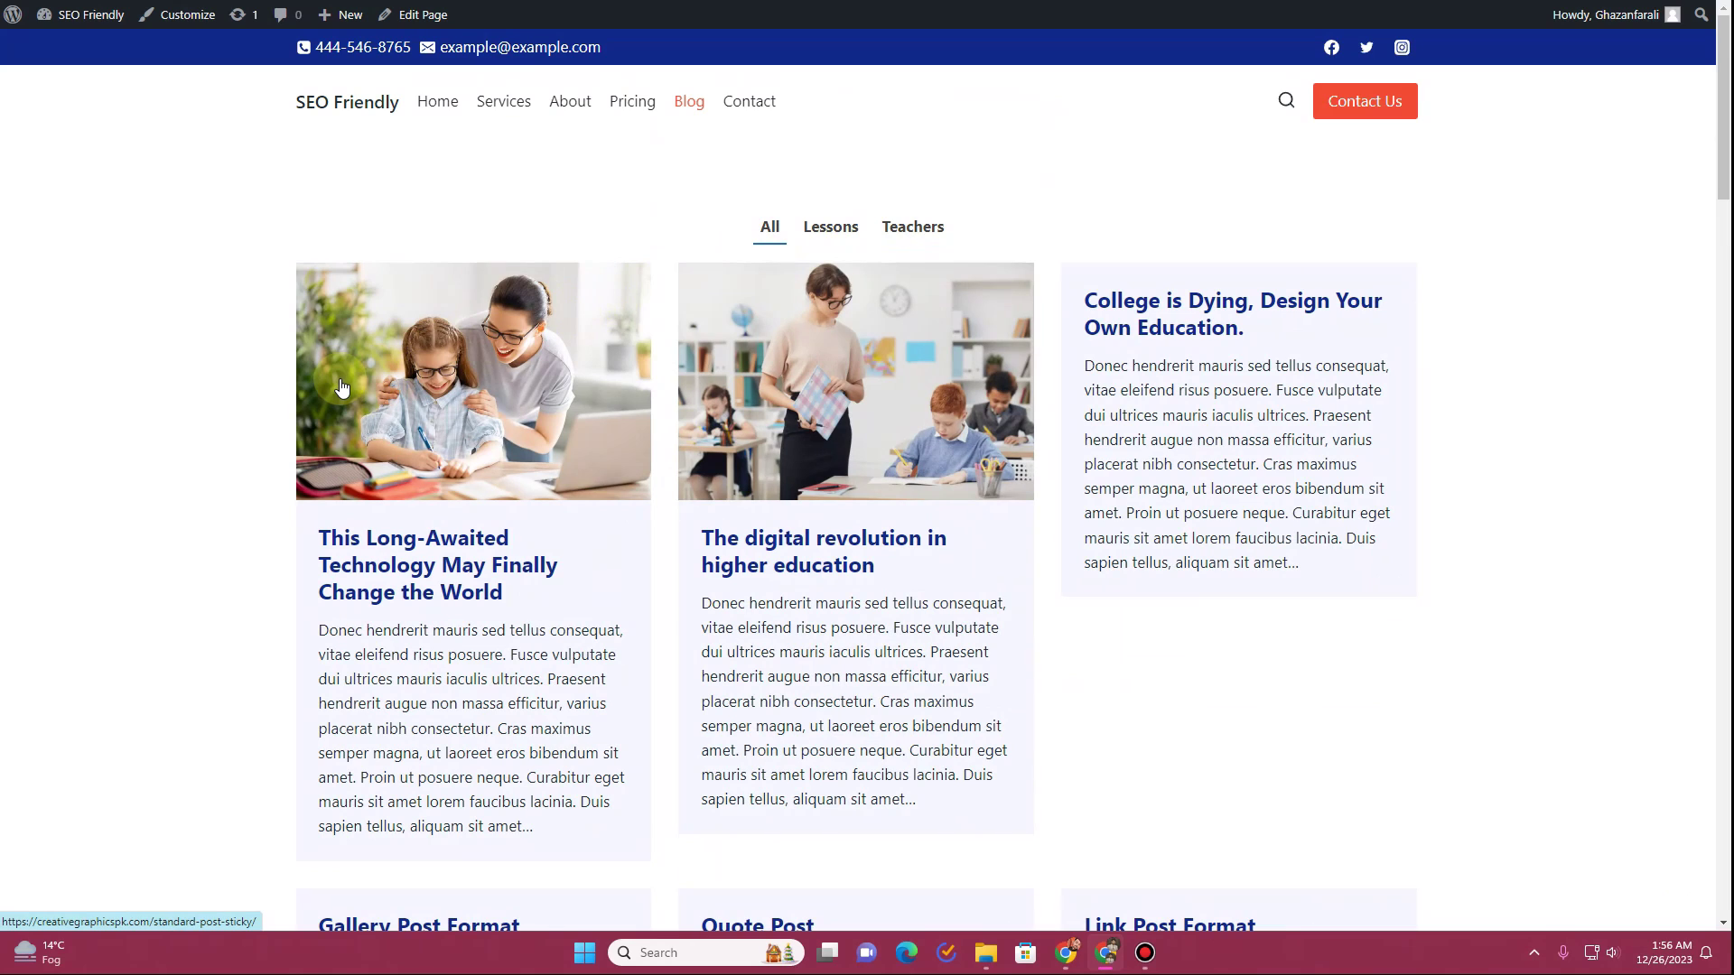